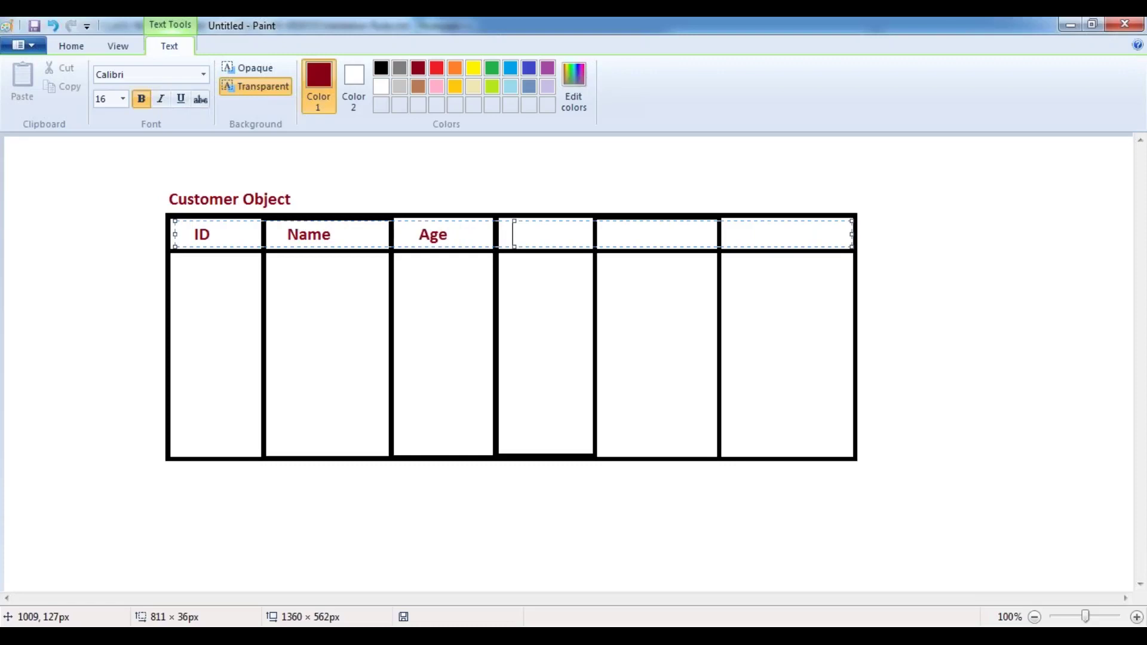
# - Type Gender, Salary and Phone into the remaining header cells of the Customer Object table
pyautogui.write('r')
pyautogui.press('Tab')
pyautogui.press('BackSpace')
pyautogui.write('Salary')
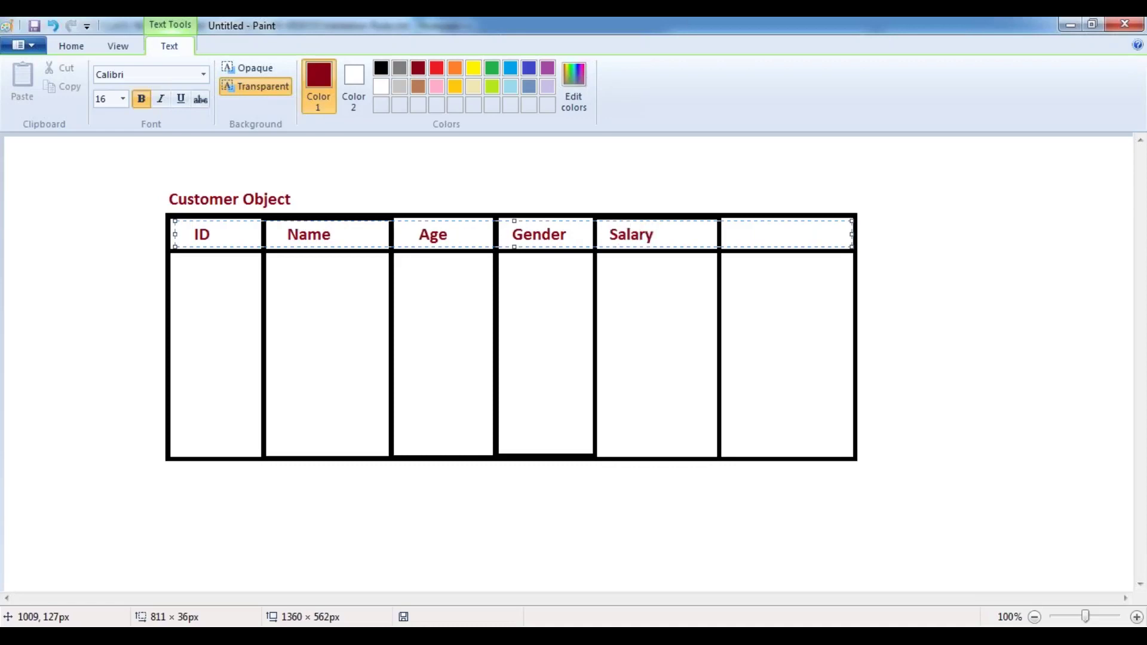
pyautogui.press('Left')
pyautogui.press('Left')
pyautogui.press('Left')
pyautogui.press('Left')
pyautogui.press('Left')
pyautogui.press('Left')
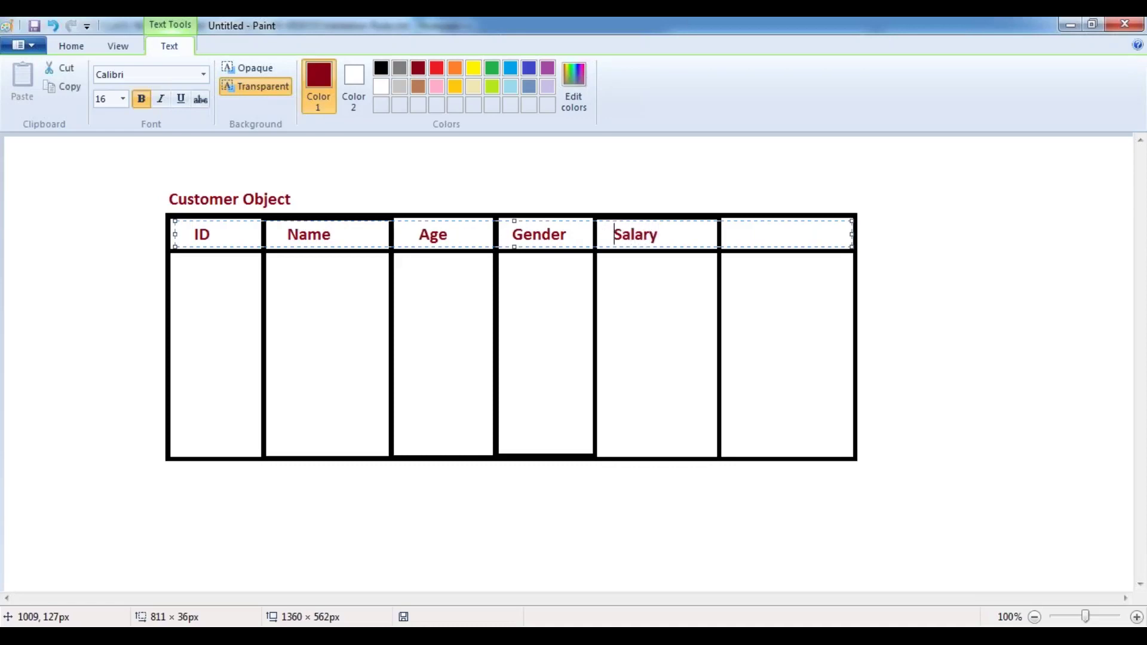
pyautogui.press('End')
pyautogui.press('Tab')
pyautogui.write('Phone')
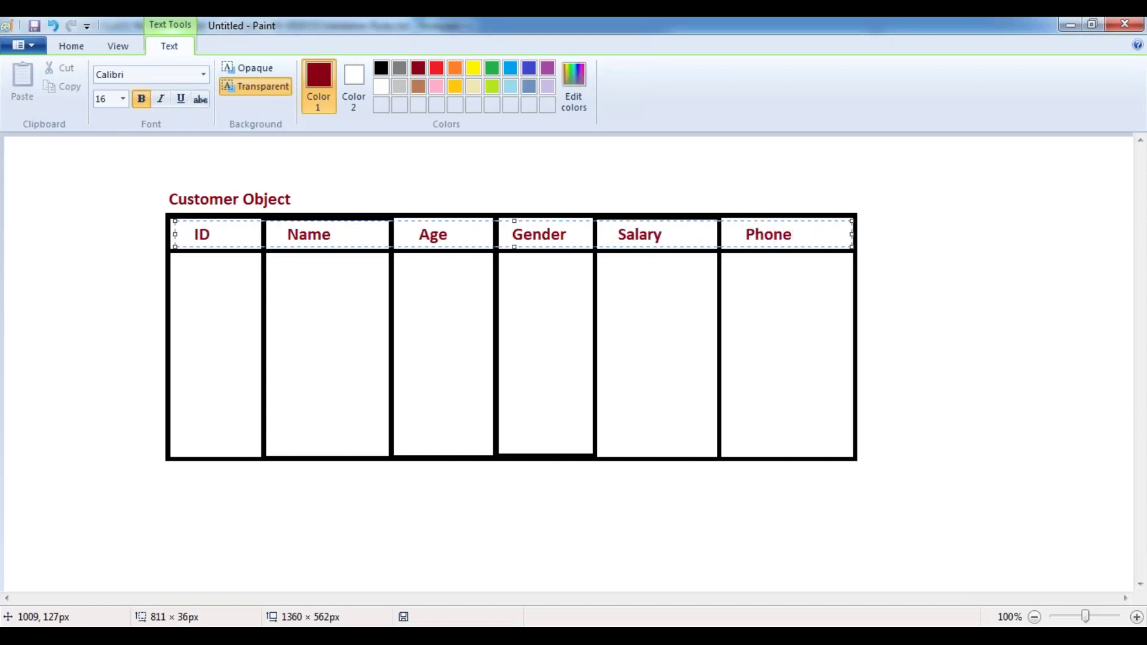
pyautogui.click(477, 169)
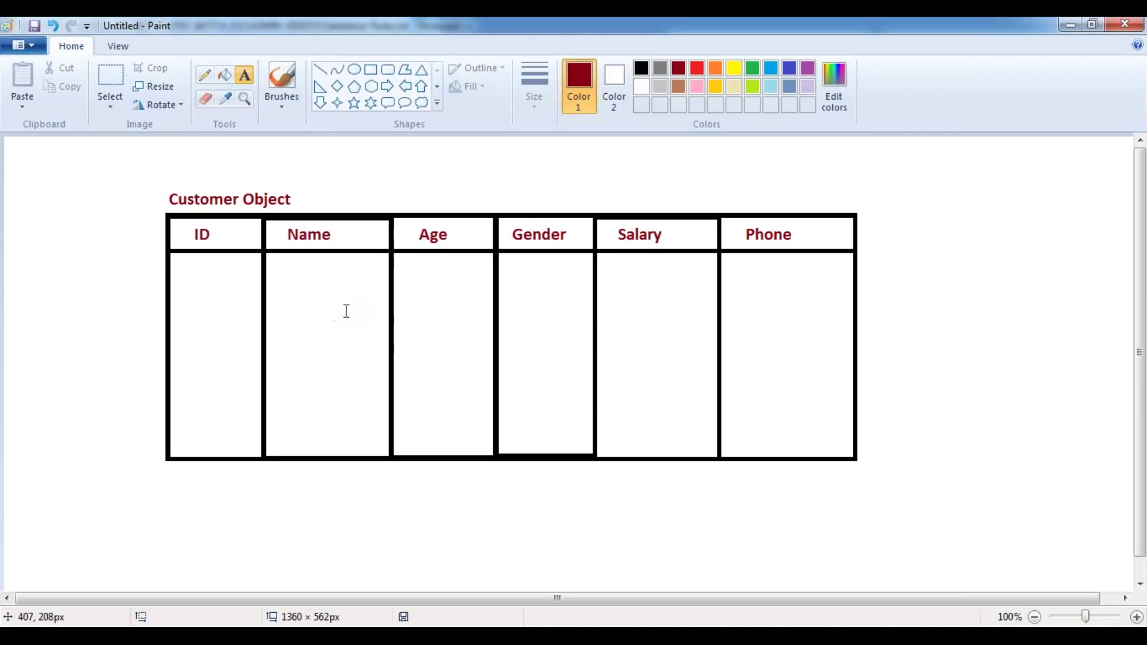
# - Enter the first data row: ID 100001, the customer's name, age, gender, salary 20,000 and phone number
pyautogui.click(173, 275)
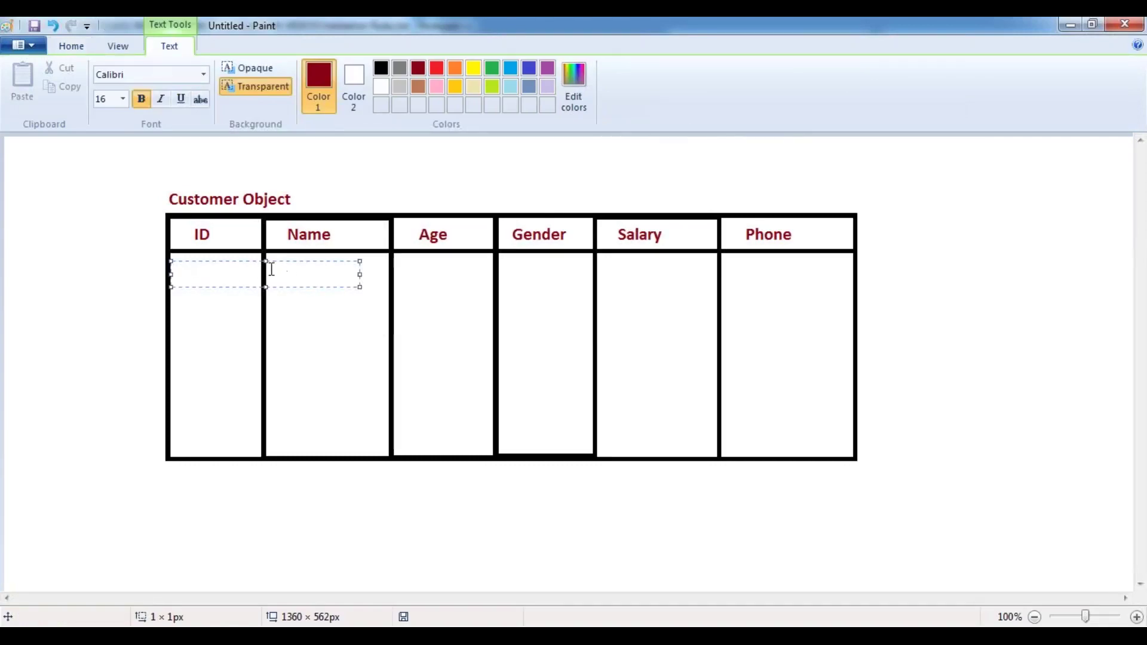
pyautogui.moveTo(235, 261); pyautogui.dragTo(236, 256)
pyautogui.moveTo(361, 270); pyautogui.dragTo(852, 269)
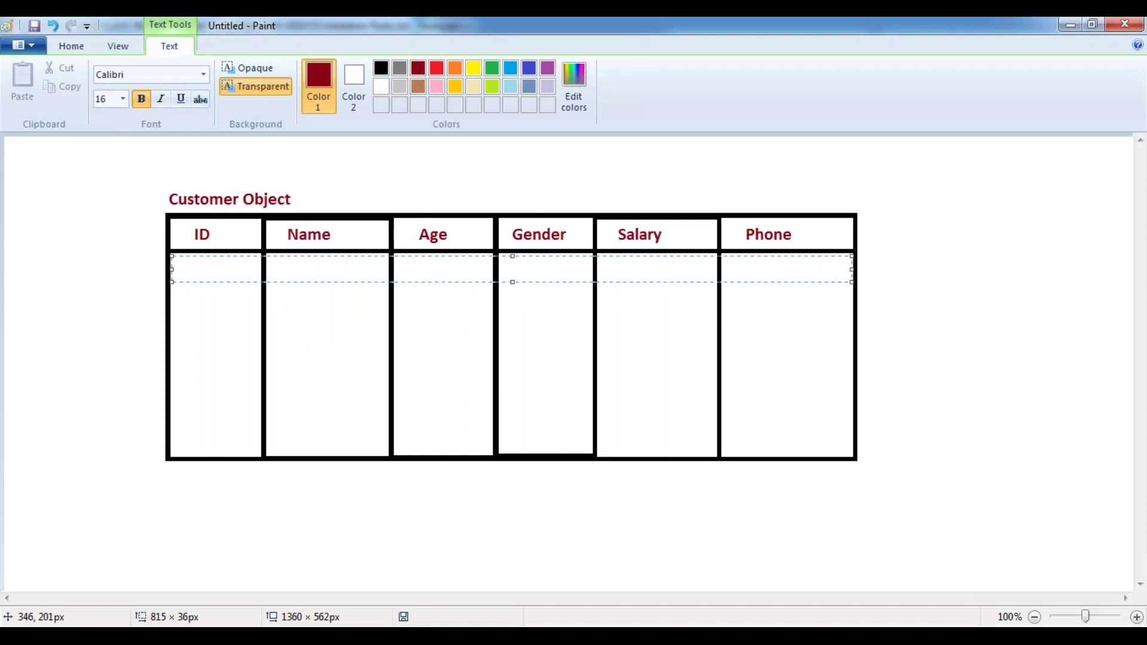
pyautogui.write('100001              Ram')
pyautogui.press('BackSpace')
pyautogui.press('BackSpace')
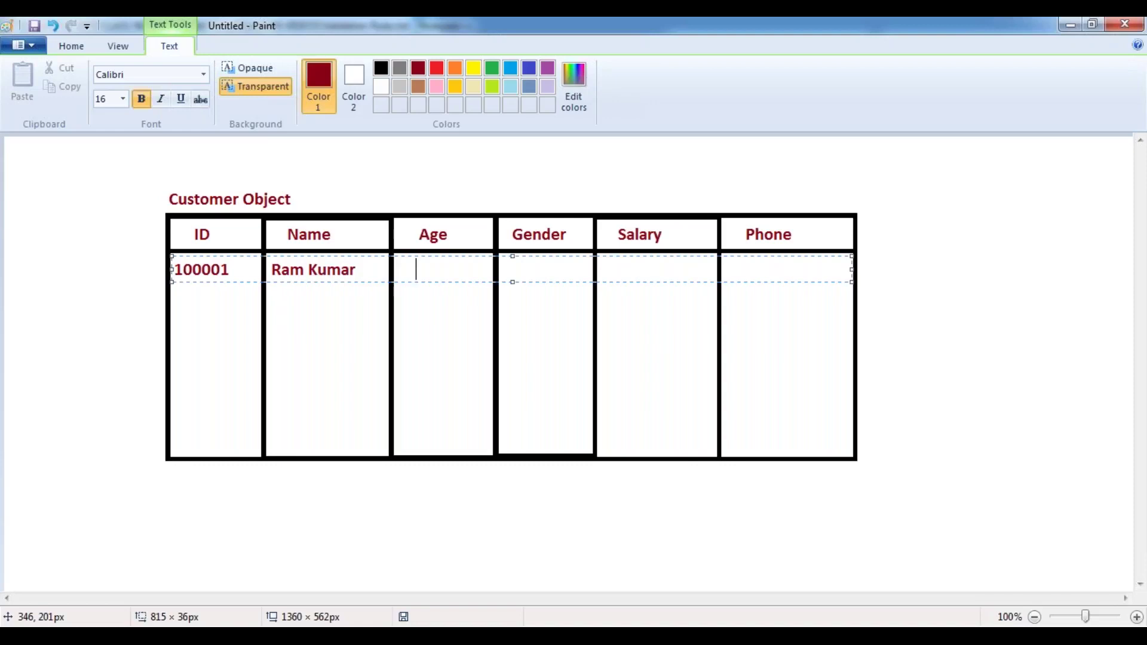
pyautogui.write('200                       M')
pyautogui.press('Tab')
pyautogui.press('Tab')
pyautogui.press('Tab')
pyautogui.press('BackSpace')
pyautogui.write('20,000')
pyautogui.press('Tab')
pyautogui.press('Tab')
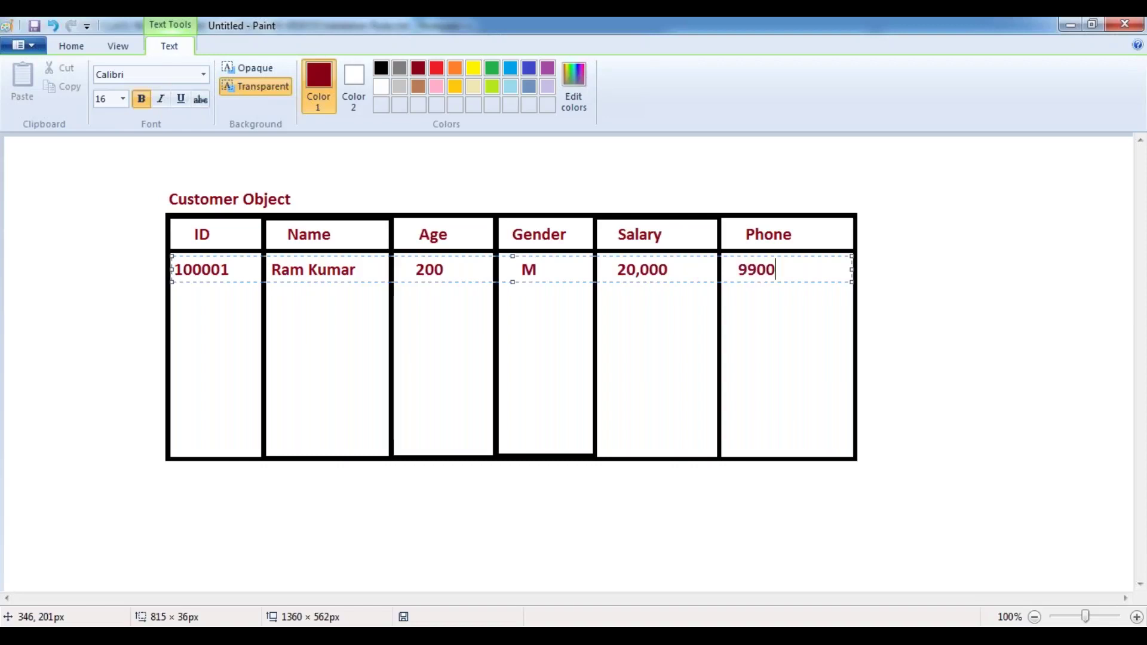
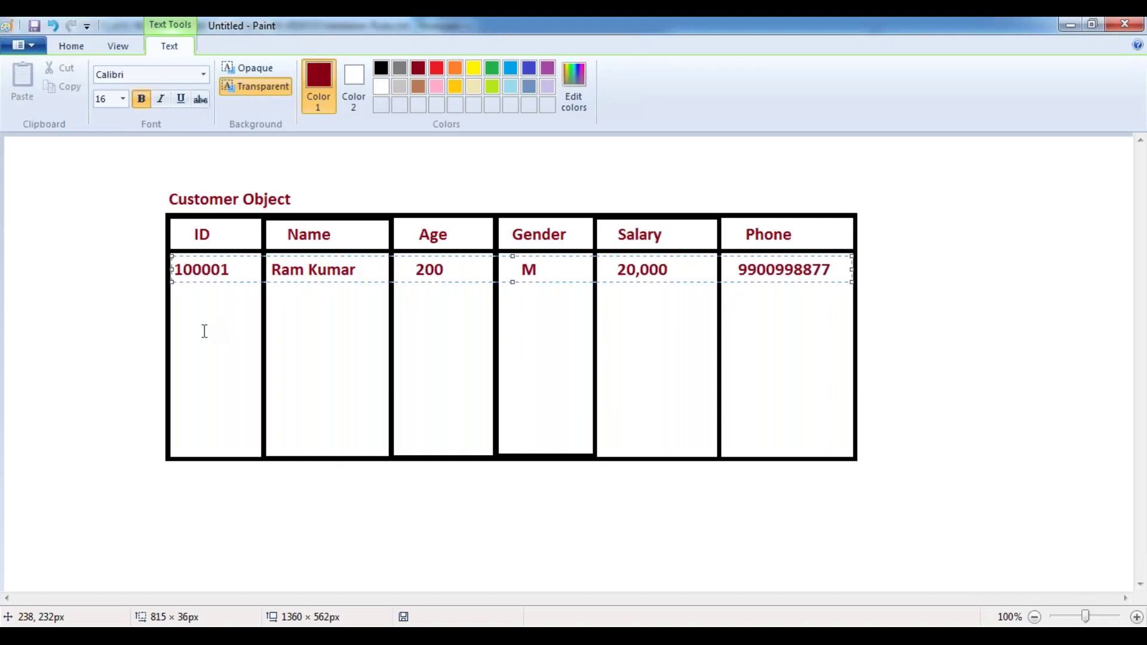
# - Correct the row's age from 200 to 27 and the gender from M to A
pyautogui.hotkey('shift', 'Left')
pyautogui.press('Left')
pyautogui.press('Left')
pyautogui.press('Left')
pyautogui.press('Left')
pyautogui.press('Left')
pyautogui.press('Left')
pyautogui.press('Left')
pyautogui.press('Left')
pyautogui.press('Left')
pyautogui.press('Left')
pyautogui.press('Left')
pyautogui.press('Left')
pyautogui.press('Left')
pyautogui.press('Left')
pyautogui.press('Left')
pyautogui.press('Left')
pyautogui.press('Left')
pyautogui.press('Left')
pyautogui.press('Left')
pyautogui.press('Left')
pyautogui.press('Right')
pyautogui.press('Right')
pyautogui.hotkey('shift', 'Left')
pyautogui.hotkey('shift', 'Left')
pyautogui.hotkey('shift', 'Left')
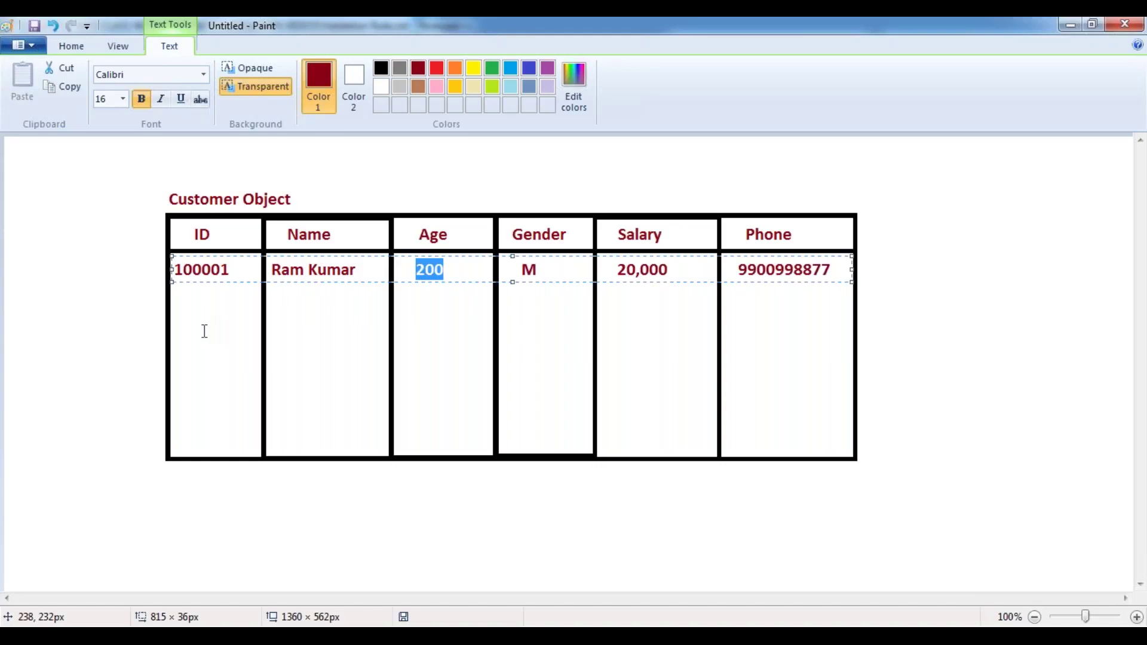
pyautogui.press('Right')
pyautogui.press('BackSpace')
pyautogui.press('BackSpace')
pyautogui.press('BackSpace')
pyautogui.write('27')
pyautogui.press('Right')
pyautogui.press('Right')
pyautogui.press('Right')
pyautogui.press('Right')
pyautogui.press('Right')
pyautogui.press('Right')
pyautogui.press('Right')
pyautogui.press('Right')
pyautogui.press('Right')
pyautogui.press('Right')
pyautogui.press('Right')
pyautogui.press('Right')
pyautogui.press('Right')
pyautogui.press('Right')
pyautogui.press('Right')
pyautogui.press('Right')
pyautogui.press('Right')
pyautogui.press('Right')
pyautogui.press('Right')
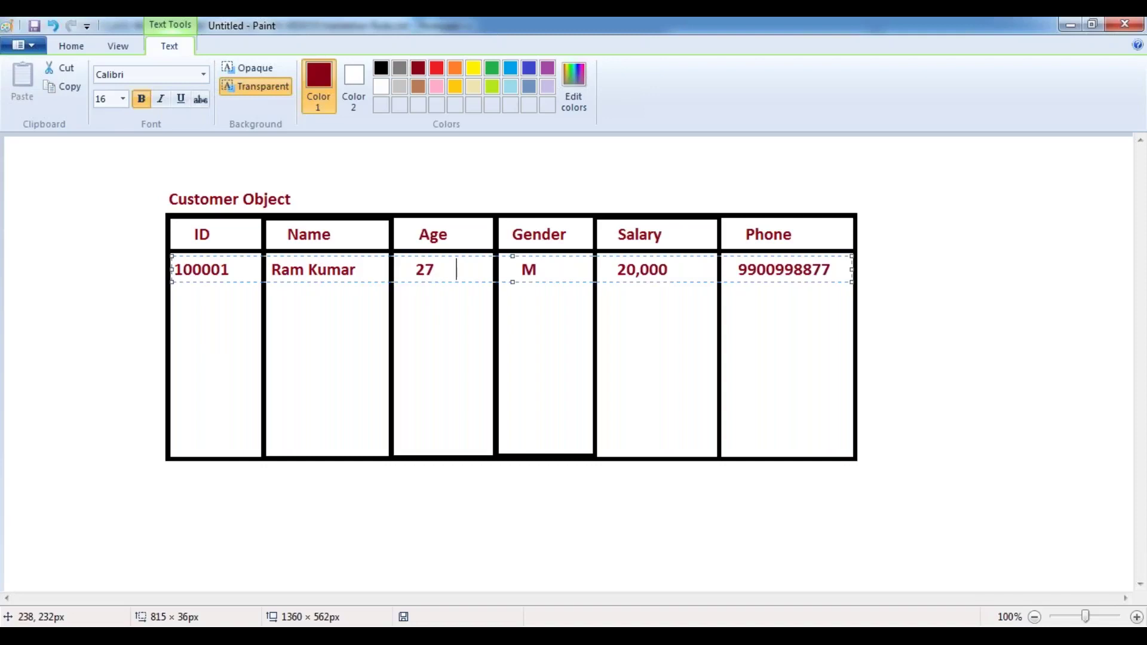
pyautogui.press('Right')
pyautogui.press('Right')
pyautogui.press('Right')
pyautogui.press('Right')
pyautogui.press('BackSpace')
pyautogui.write('A')
# - Add the note (M/F) above Gender and (20 - 90) above Age
pyautogui.click(529, 198)
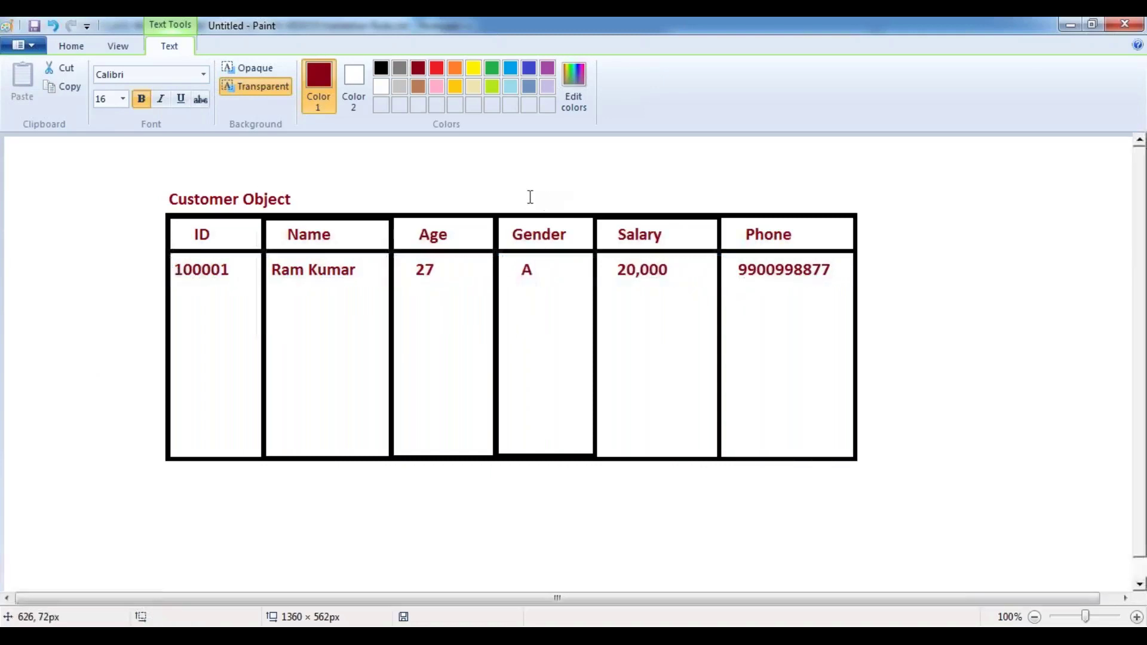
pyautogui.click(517, 203)
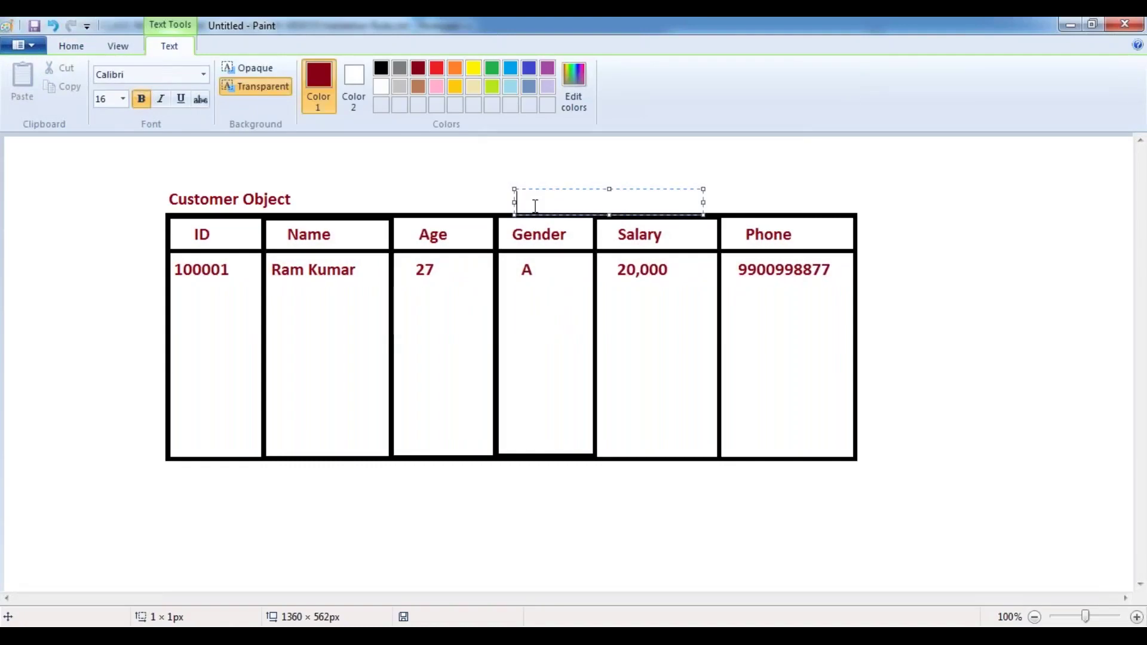
pyautogui.write('(M/F)')
pyautogui.click(418, 205)
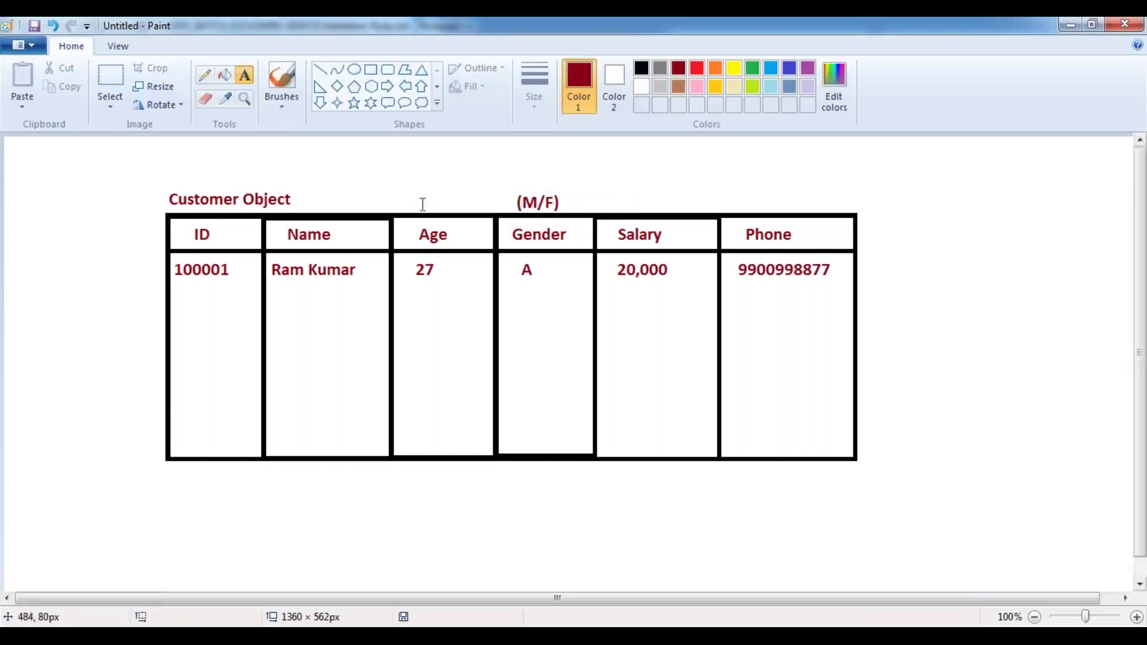
pyautogui.click(405, 203)
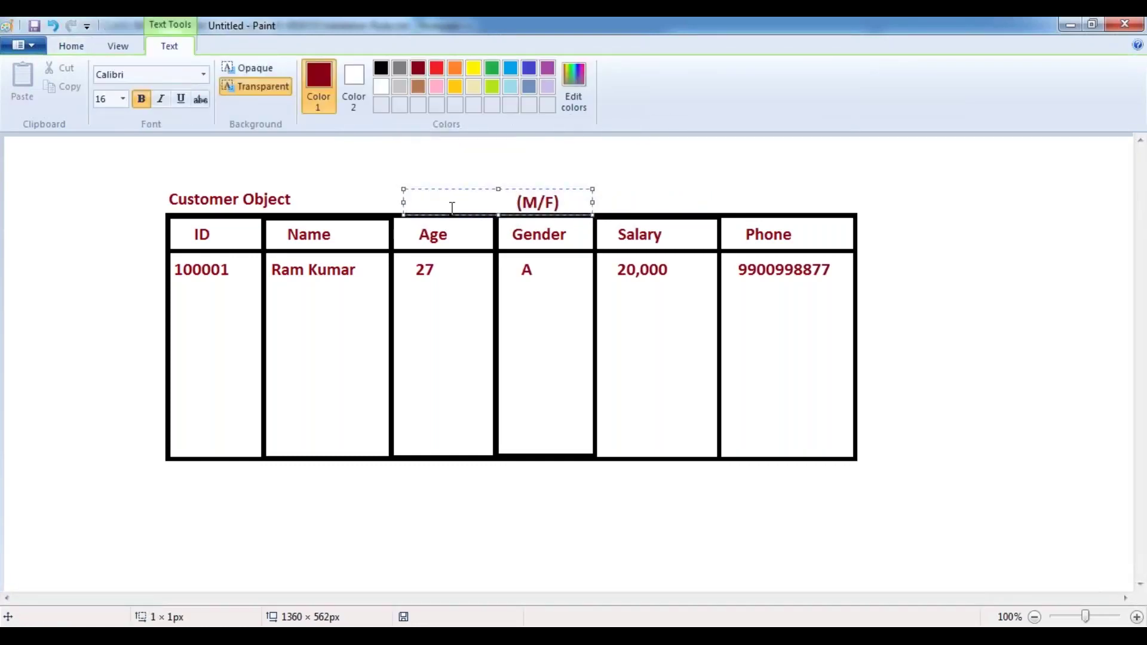
pyautogui.write('(20 - 90)')
pyautogui.click(329, 227)
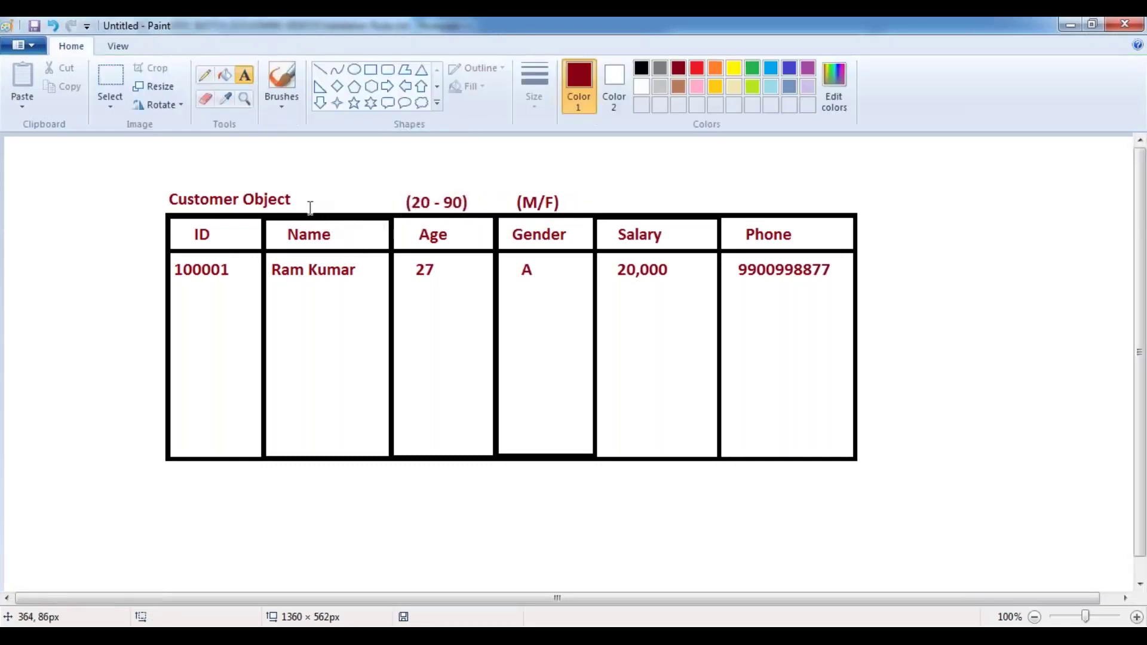
# - Add the note 8 - 15 beside the Customer Object title
pyautogui.click(307, 197)
pyautogui.write('Min: 8 -')
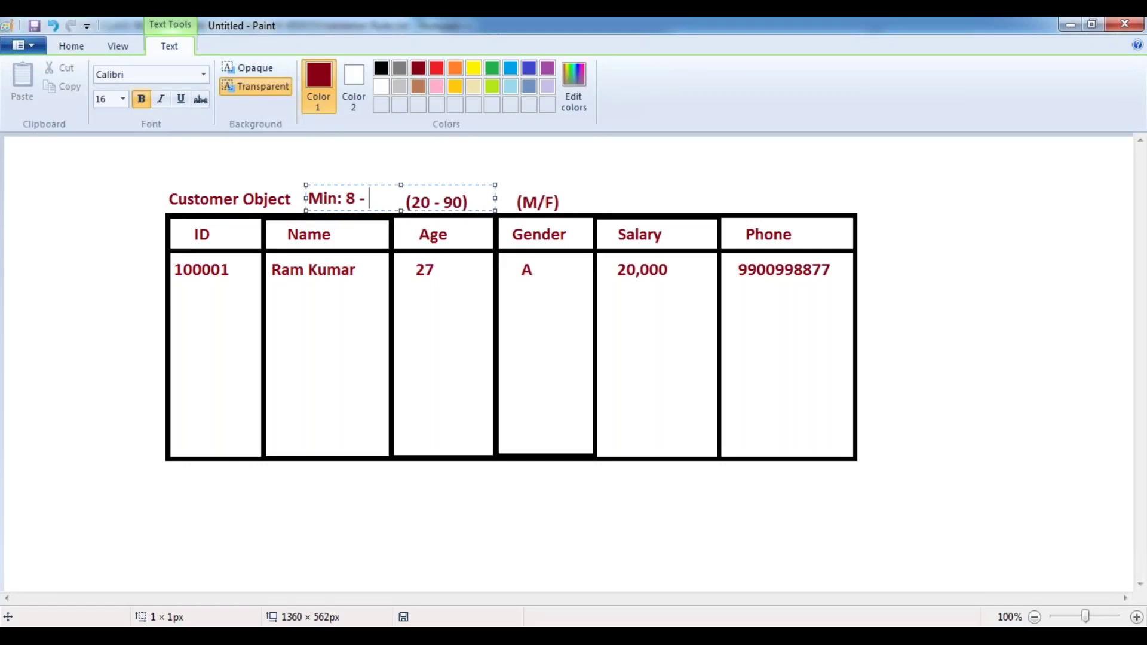
pyautogui.hotkey('shift', 'Home')
pyautogui.press('Delete')
pyautogui.press('Delete')
pyautogui.press('Delete')
pyautogui.press('Delete')
pyautogui.press('Delete')
pyautogui.press('Right')
pyautogui.press('Right')
pyautogui.press('Right')
pyautogui.press('Right')
pyautogui.write('15')
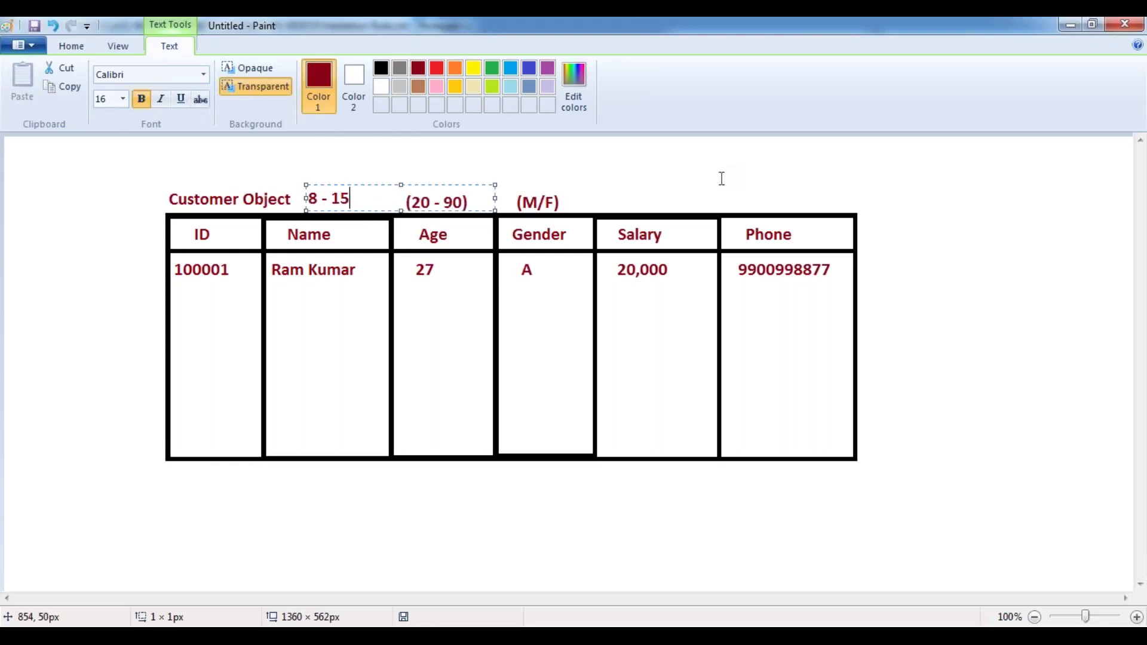
pyautogui.click(678, 177)
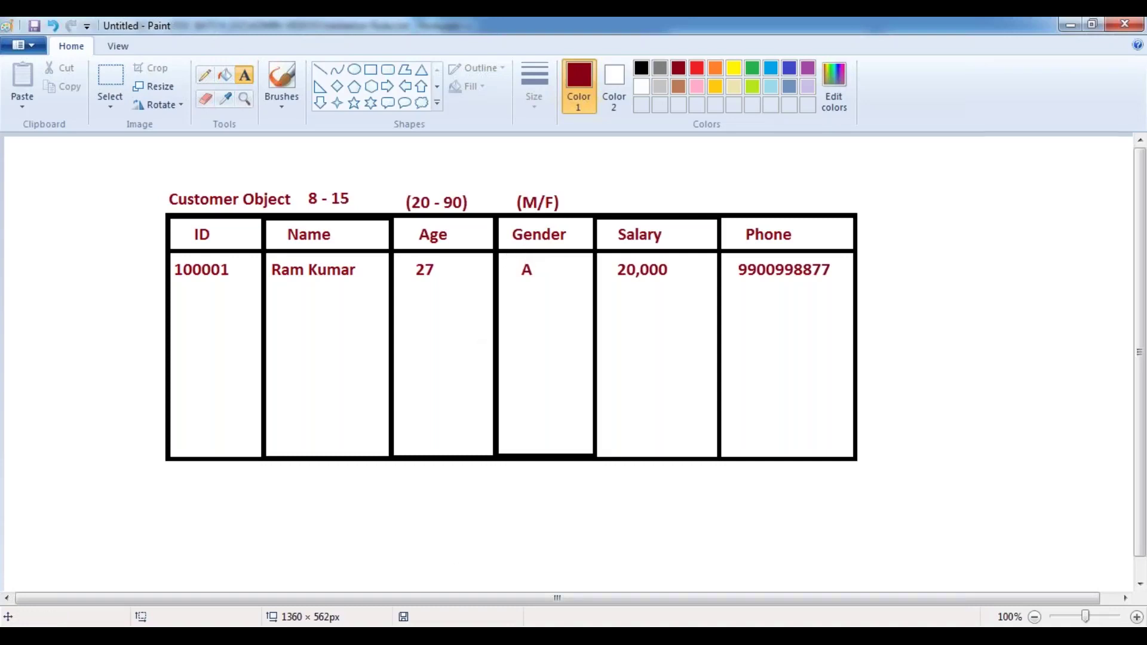
# - In Validation Rules.txt, type the definition: Validation Rules enforce correct information before inserting/updating records
pyautogui.hotkey('alt', 'Tab')
pyautogui.write('Va;od')
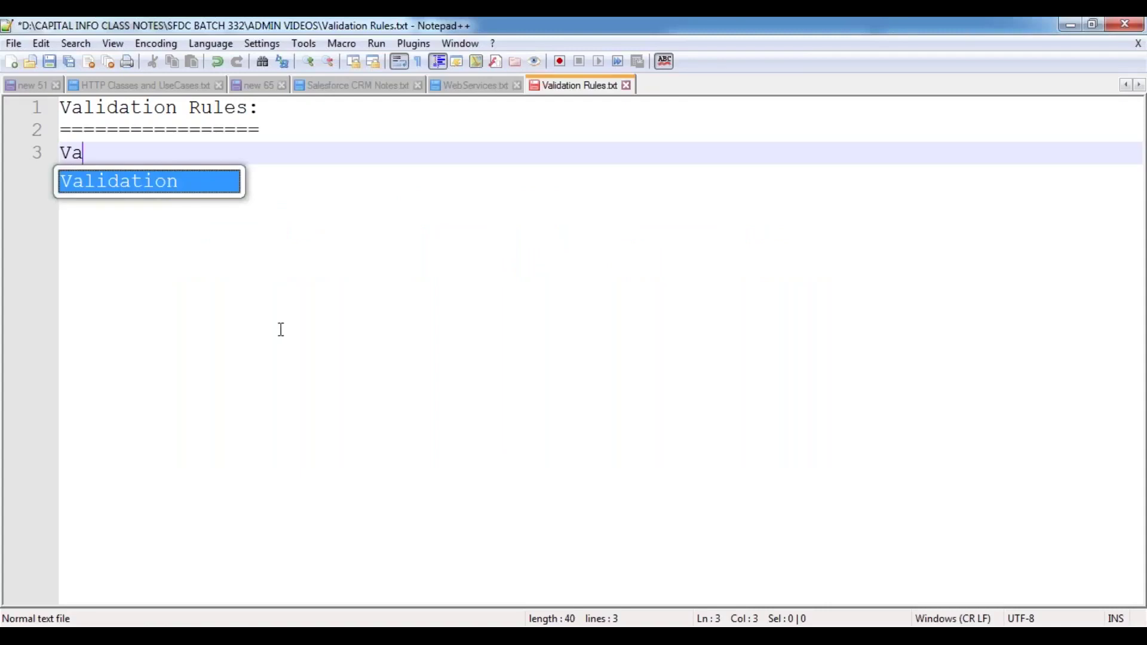
pyautogui.press('BackSpace')
pyautogui.press('BackSpace')
pyautogui.press('BackSpace')
pyautogui.write('lid')
pyautogui.press('Return')
pyautogui.write('Rules are ')
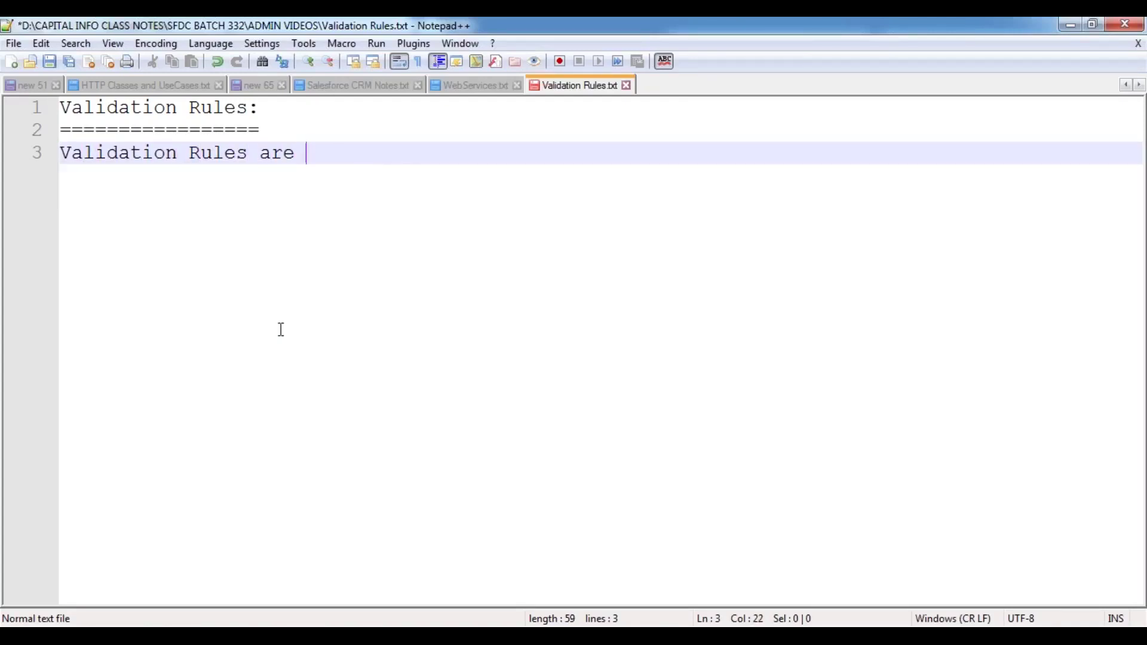
pyautogui.write('used to enf')
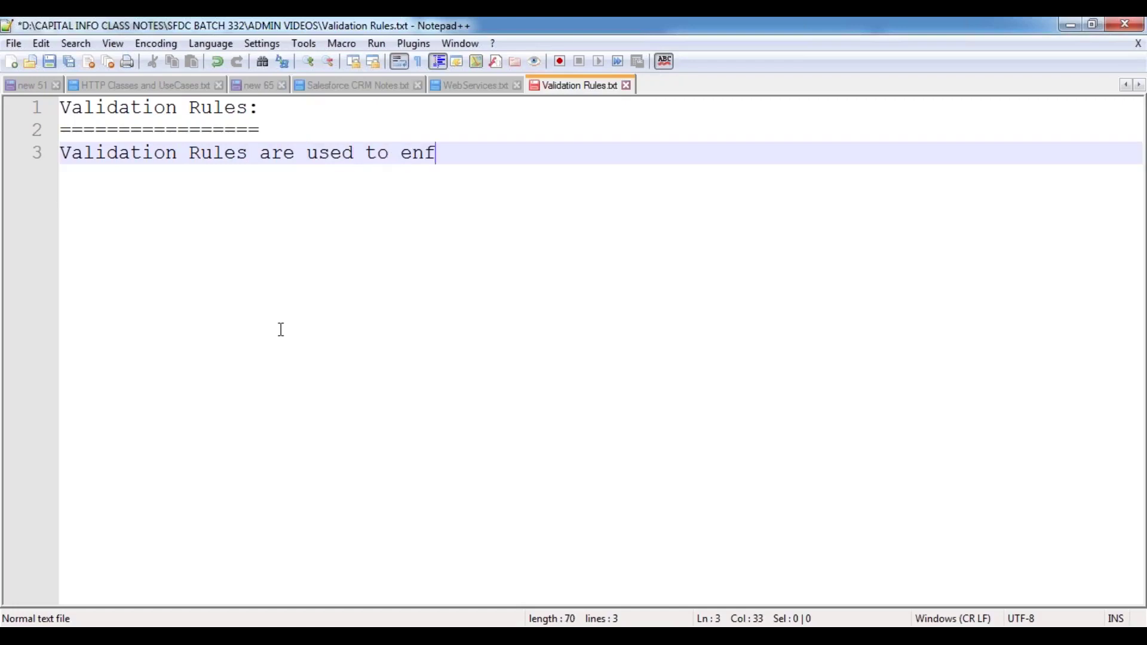
pyautogui.write('ore the')
pyautogui.press('BackSpace')
pyautogui.press('BackSpace')
pyautogui.press('BackSpace')
pyautogui.press('BackSpace')
pyautogui.press('BackSpace')
pyautogui.press('BackSpace')
pyautogui.write('ce the user')
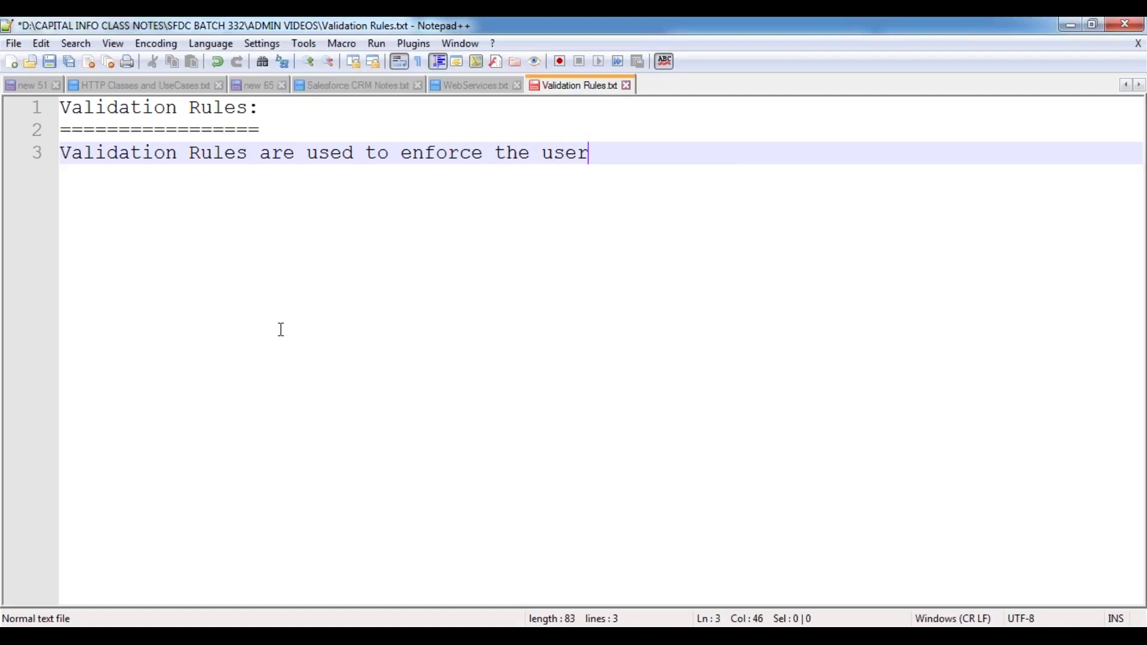
pyautogui.write('s to enter t')
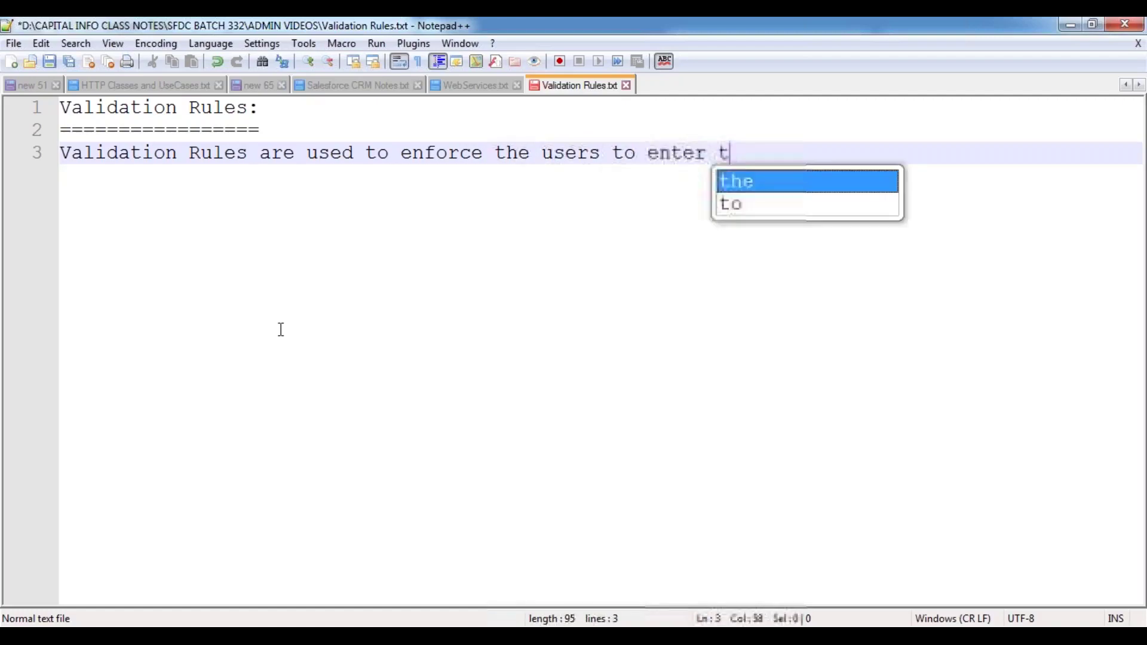
pyautogui.write('he correct info')
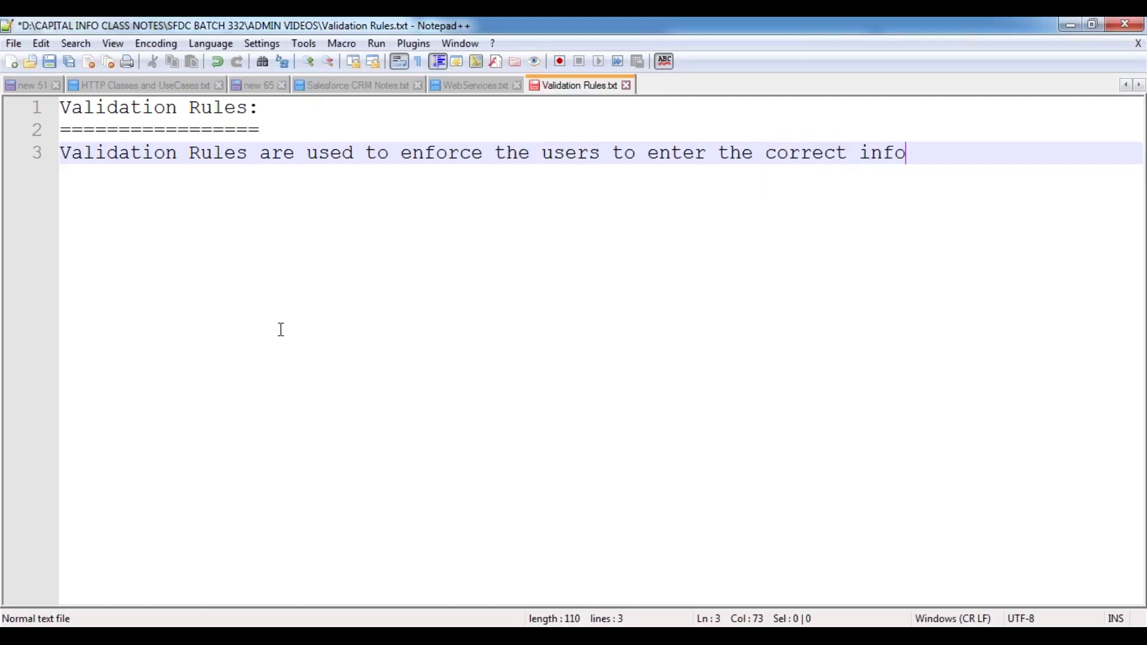
pyautogui.write('rmationn')
pyautogui.press('BackSpace')
pyautogui.write('before inser')
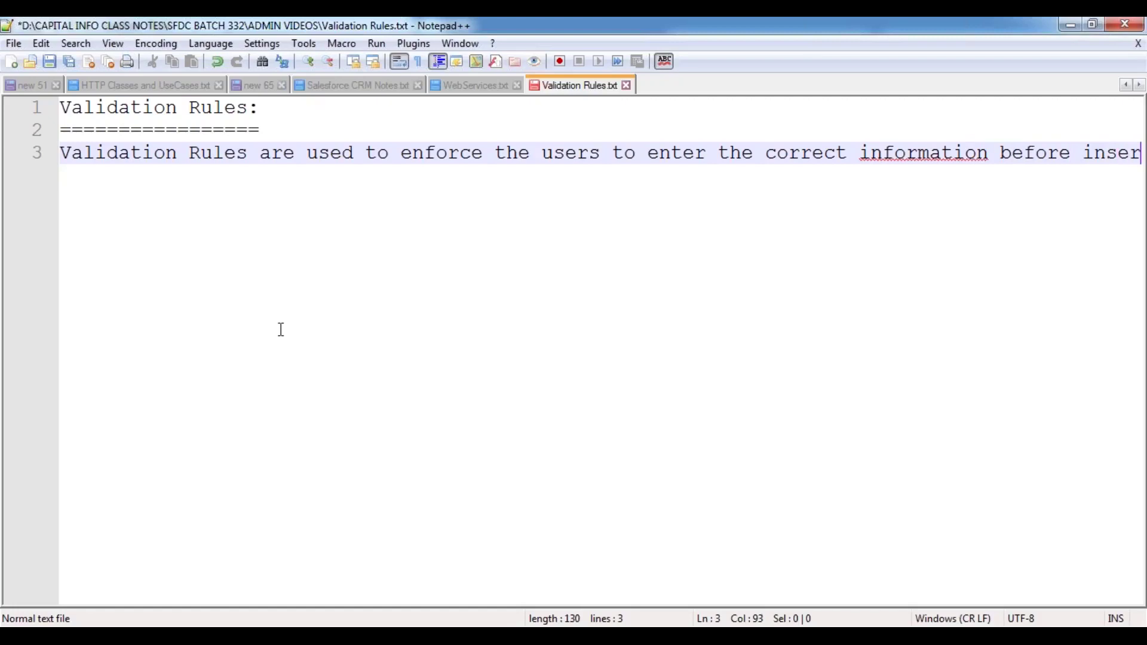
pyautogui.write('ting / upd')
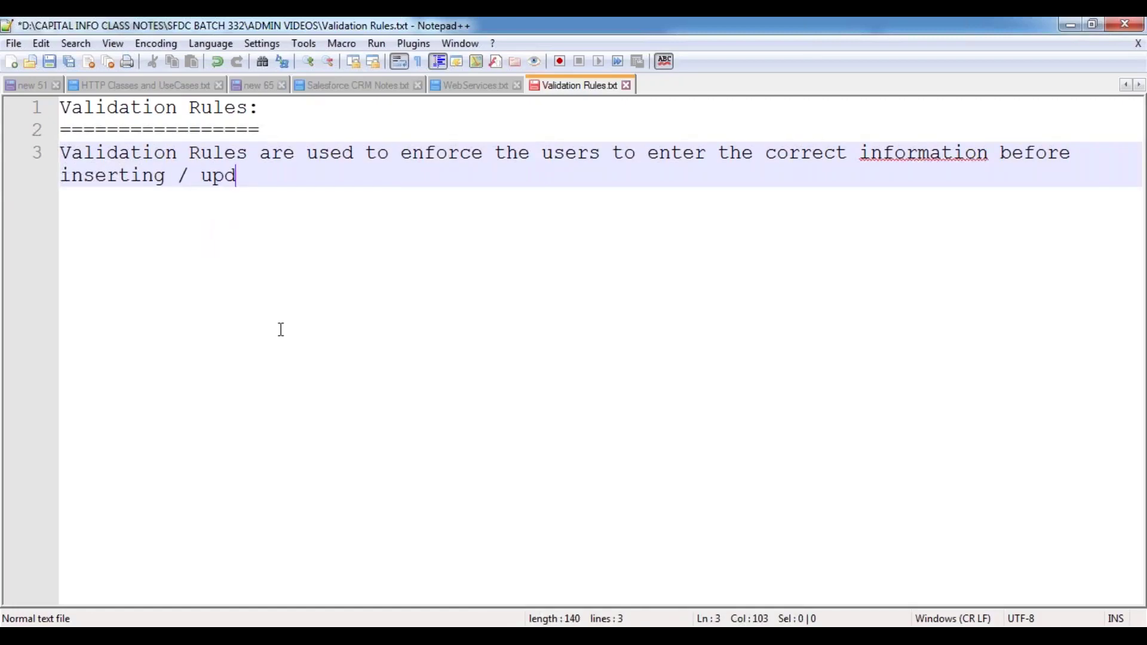
pyautogui.write('atig')
pyautogui.press('BackSpace')
pyautogui.press('BackSpace')
pyautogui.write('ng the recor')
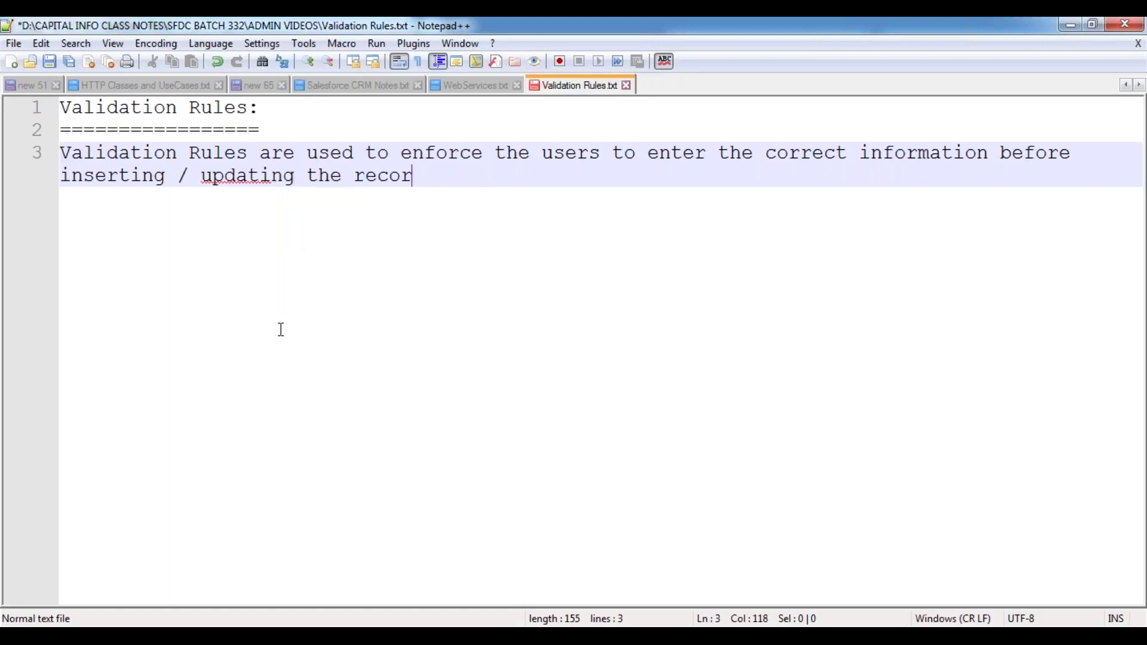
pyautogui.write('ds inside the o')
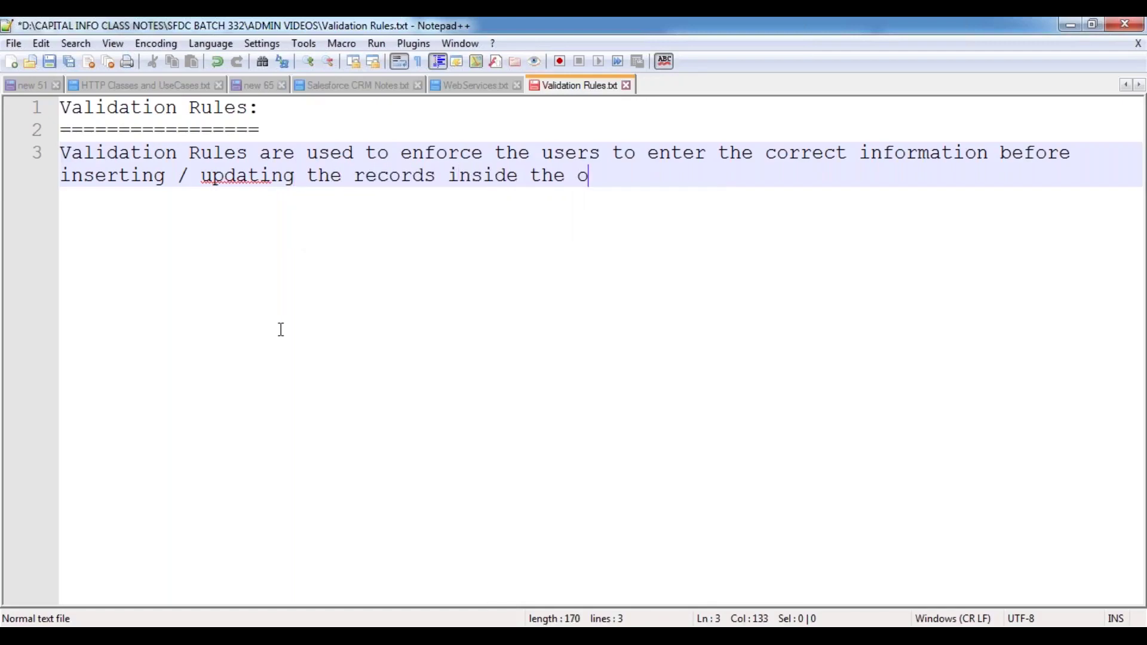
pyautogui.write('bject.')
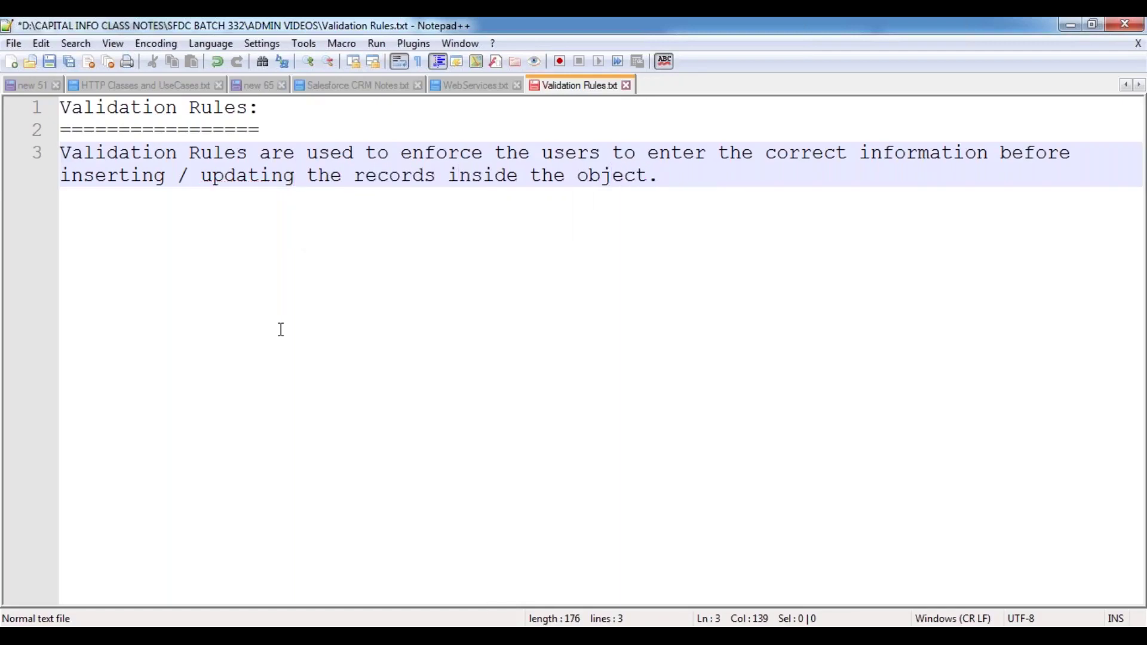
pyautogui.press('Return')
pyautogui.press('Return')
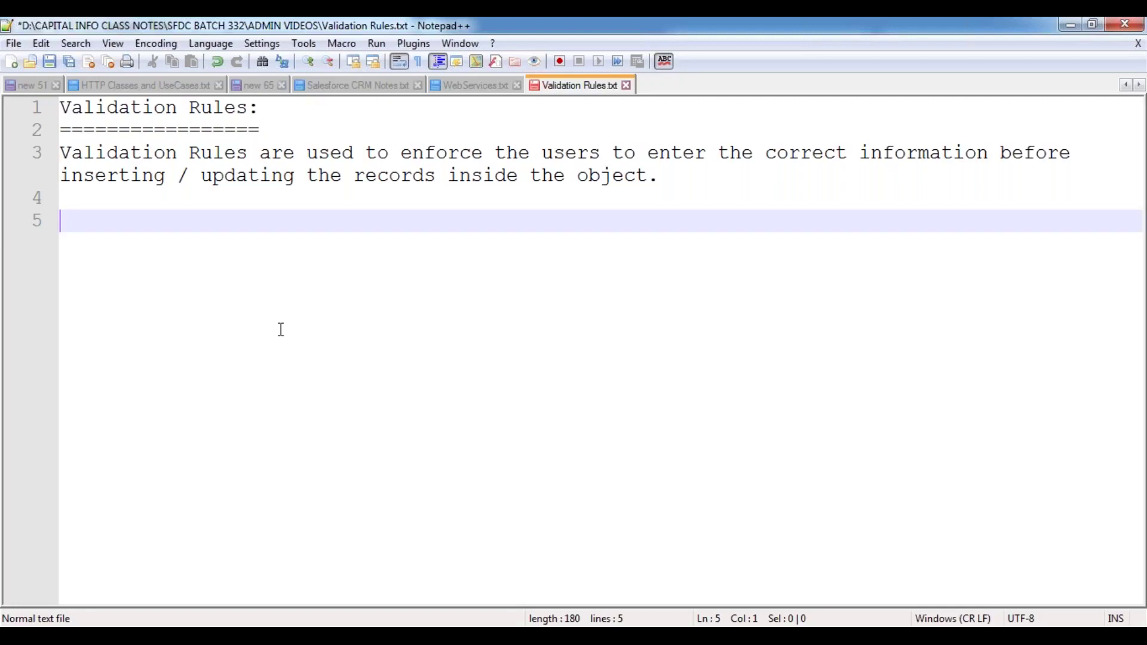
# - Type 'By using Validation Rules, we can maintain the Accuracy and Quality of data inside the objects.'
pyautogui.write('By using Valida')
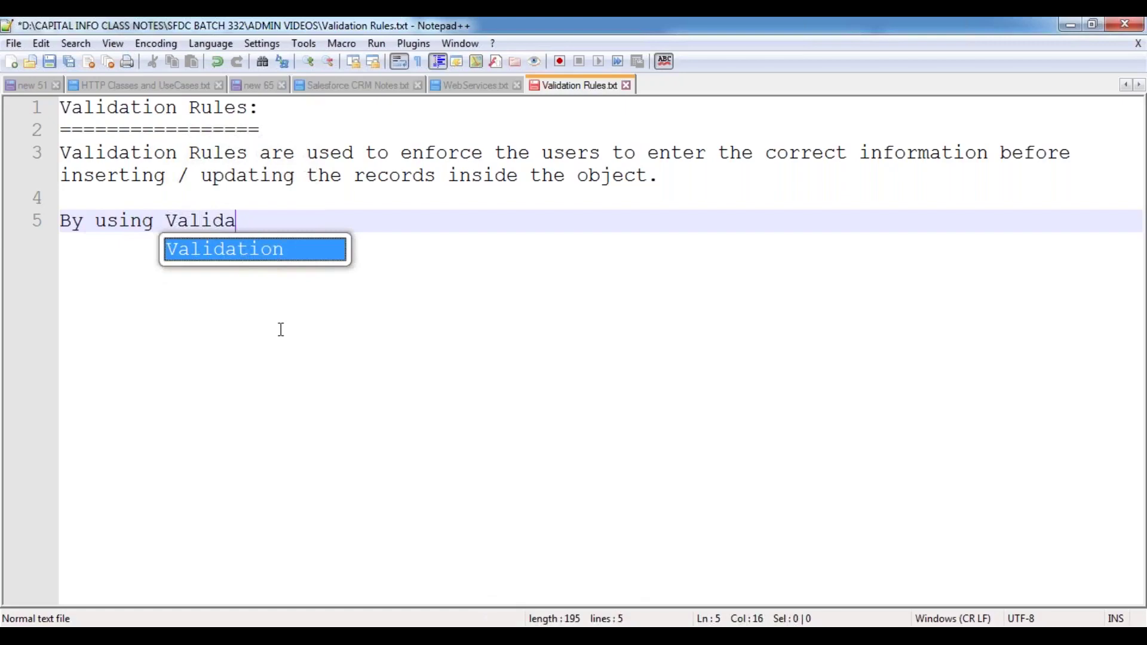
pyautogui.press('Return')
pyautogui.write('Rules')
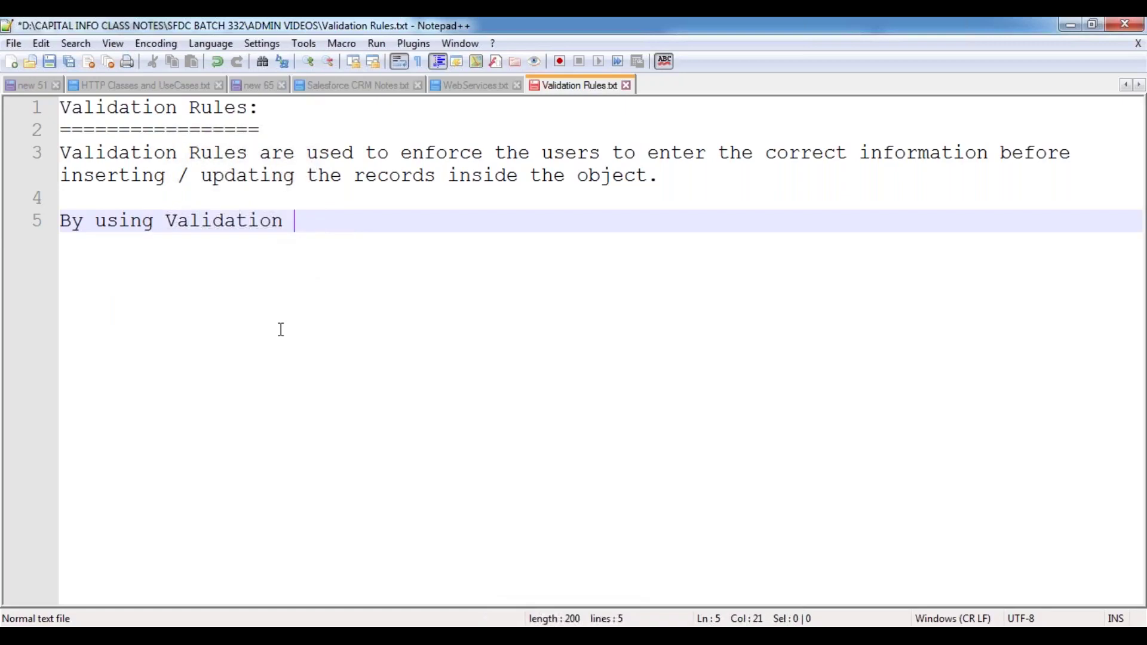
pyautogui.write('can mai')
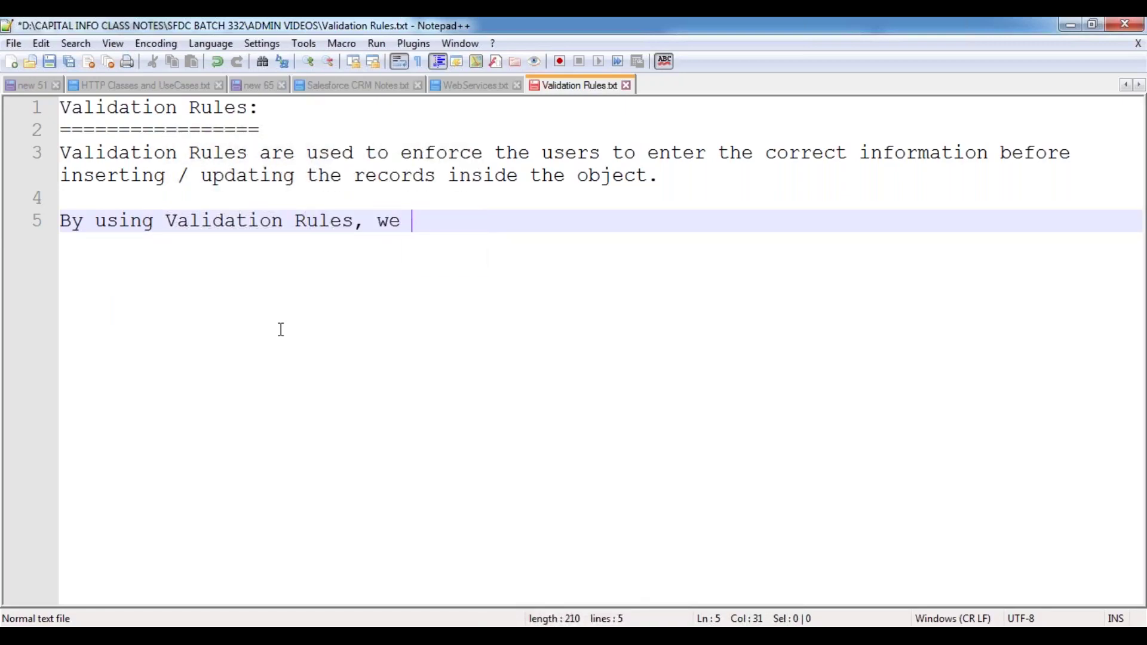
pyautogui.write('ntin')
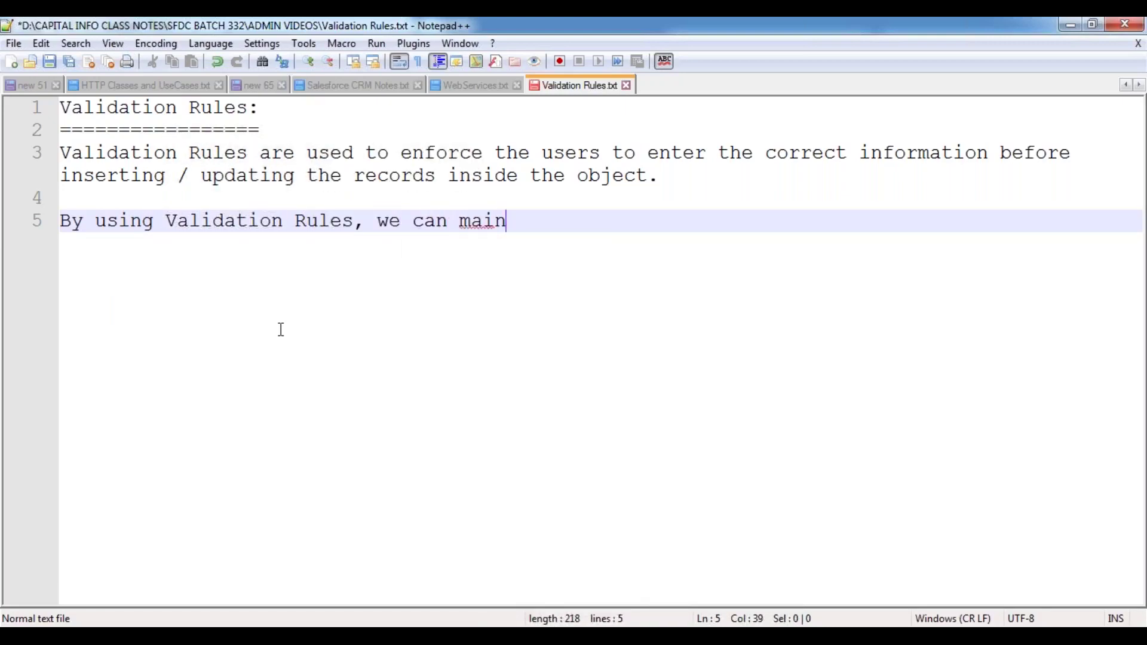
pyautogui.press('BackSpace')
pyautogui.press('BackSpace')
pyautogui.write('ain the ')
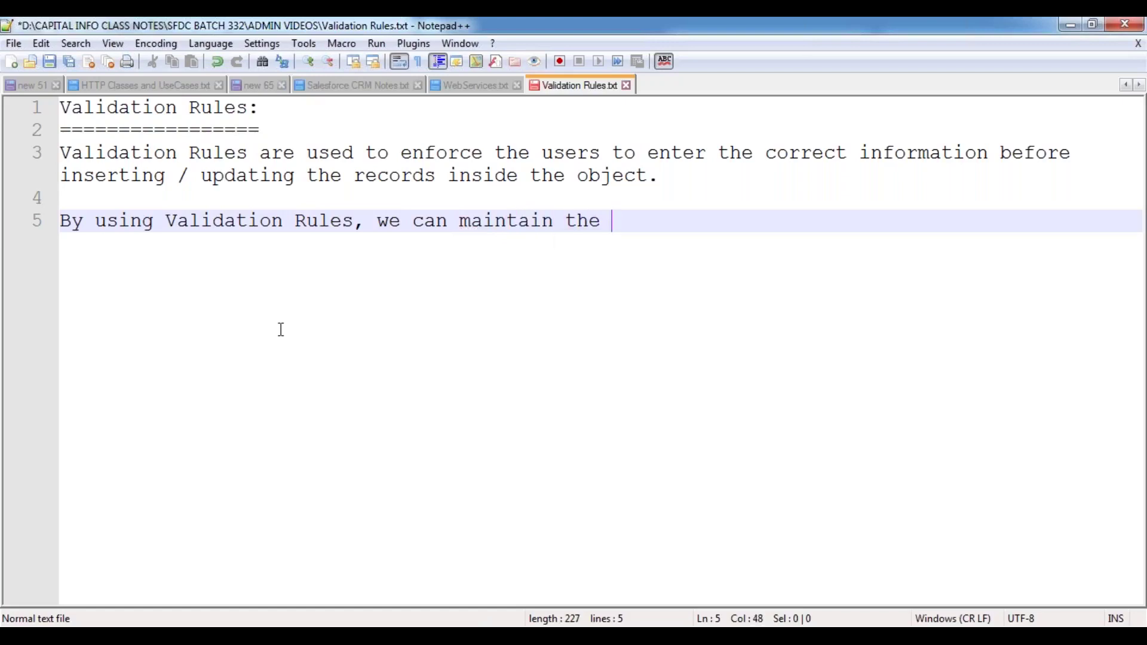
pyautogui.write('Accuracy a')
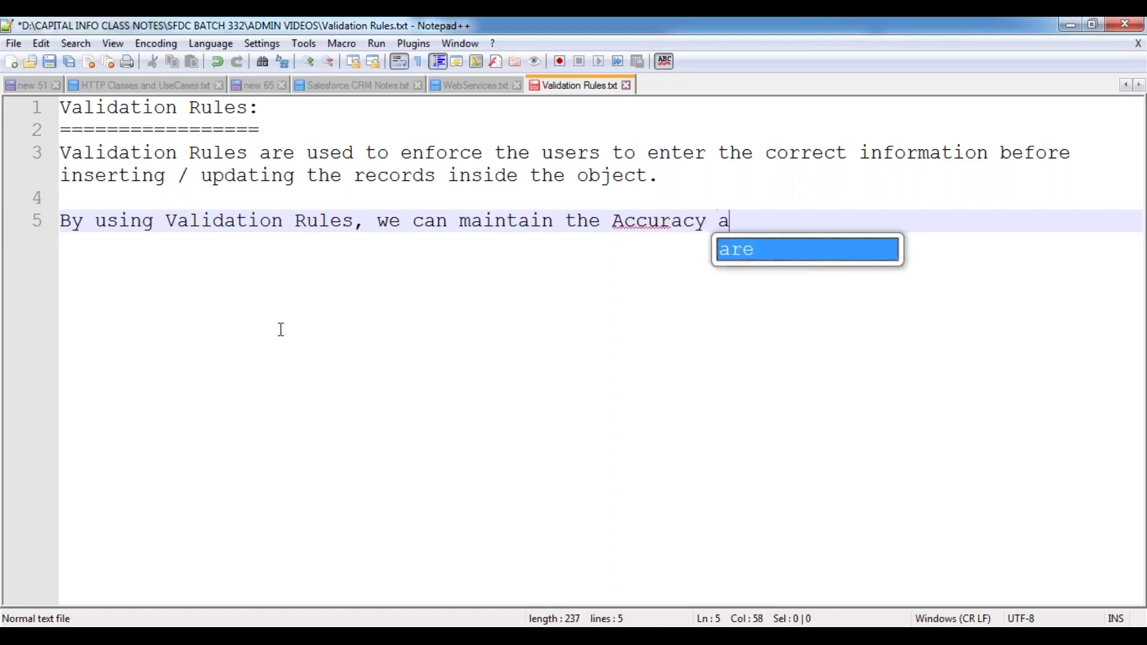
pyautogui.write('nd Quali')
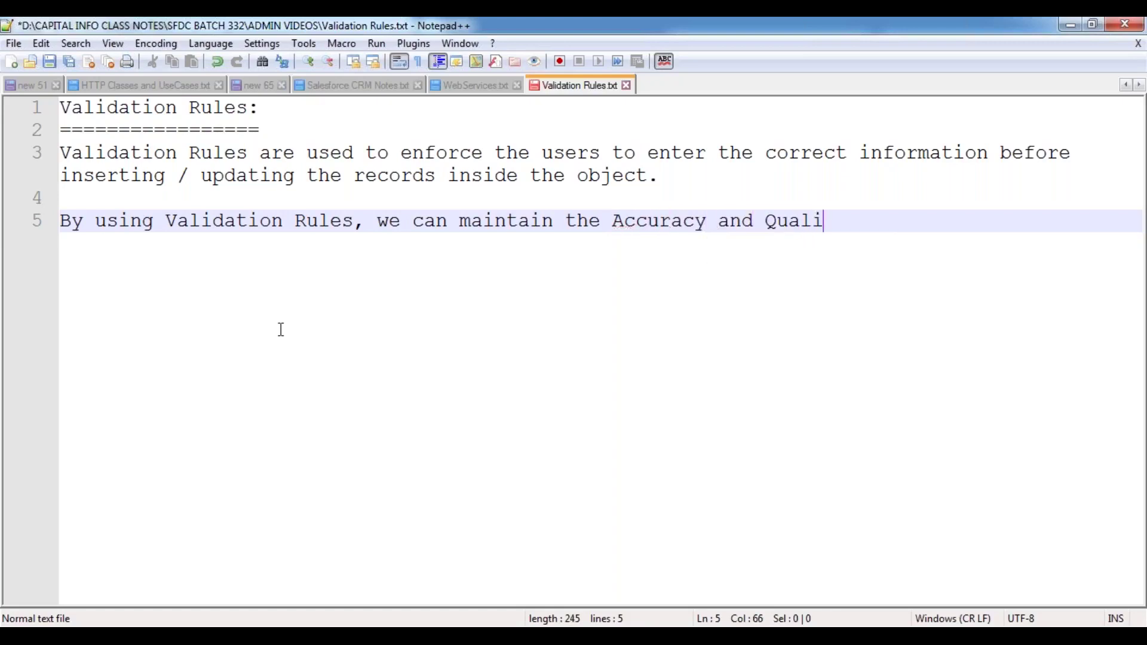
pyautogui.write('ty of data inside ')
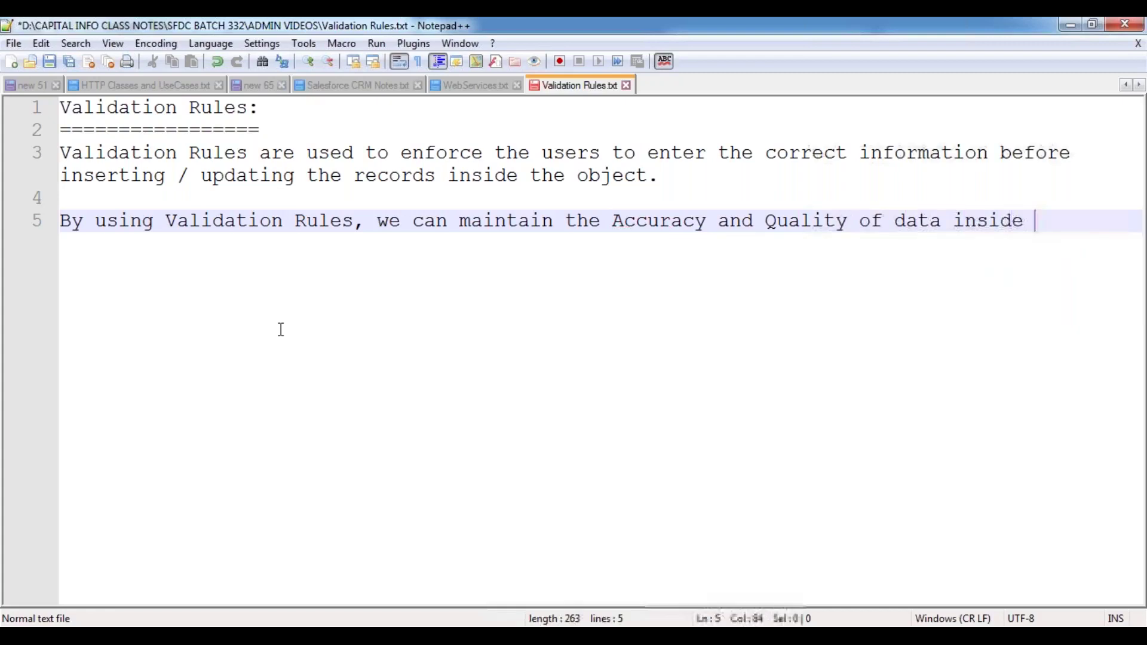
pyautogui.write('the objects.')
pyautogui.press('Return')
pyautogui.press('Return')
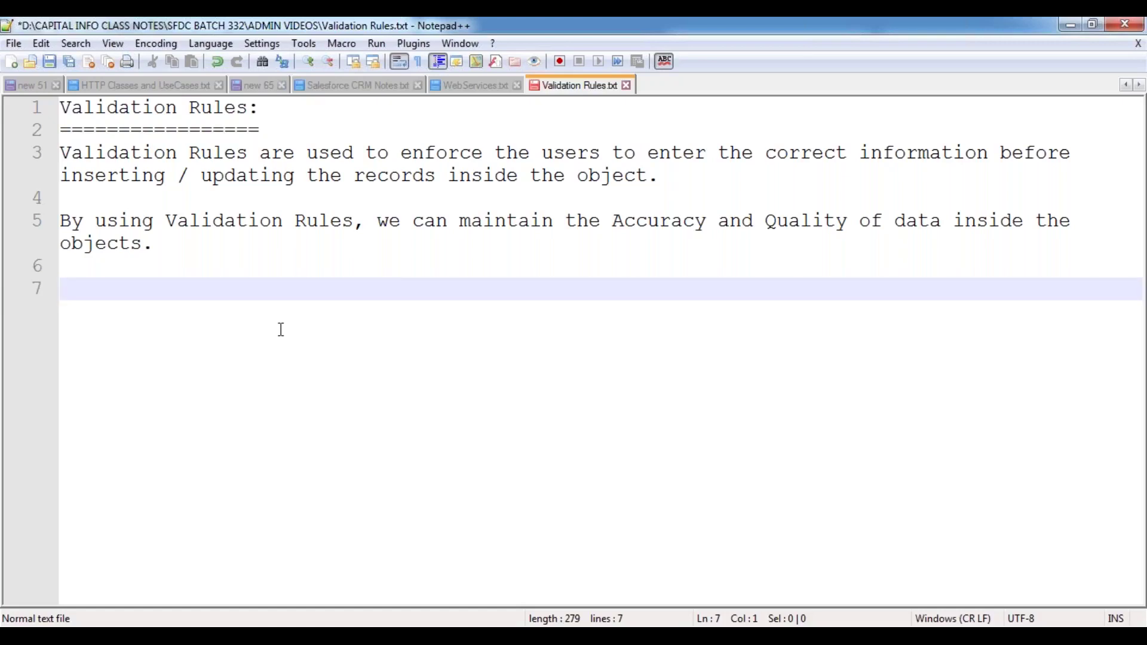
# - Add an indented Note: Validation Rules always fire "Before Insert and Before Update", then save
pyautogui.write('Note:')
pyautogui.press('Return')
pyautogui.press('Tab')
pyautogui.write('Valid')
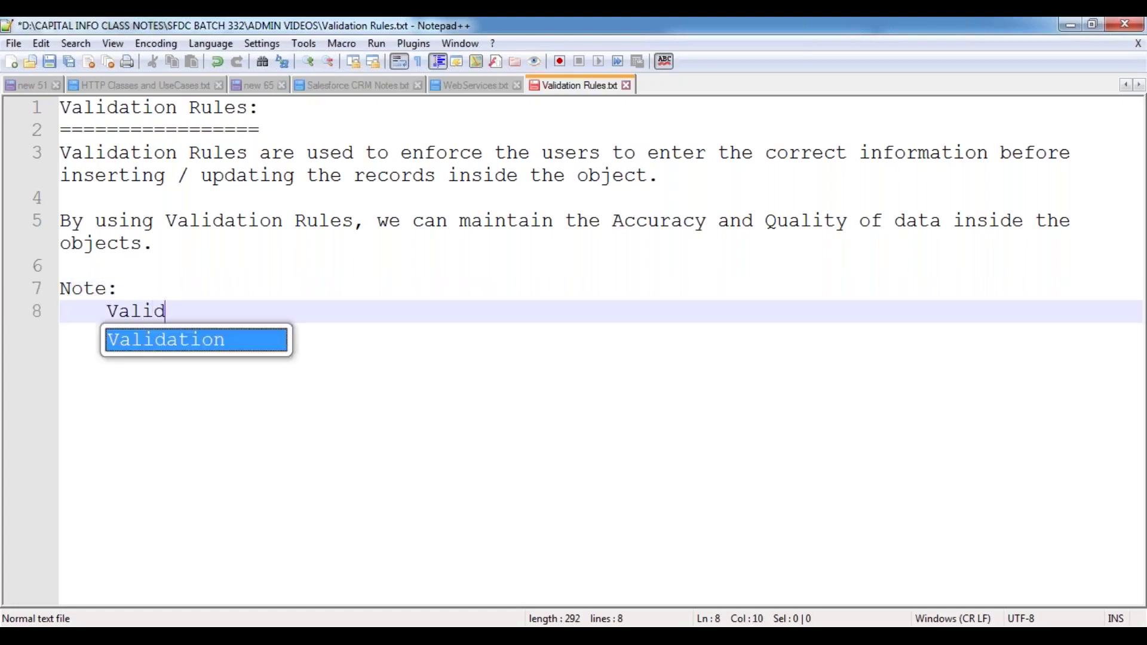
pyautogui.press('Return')
pyautogui.write('Rules a')
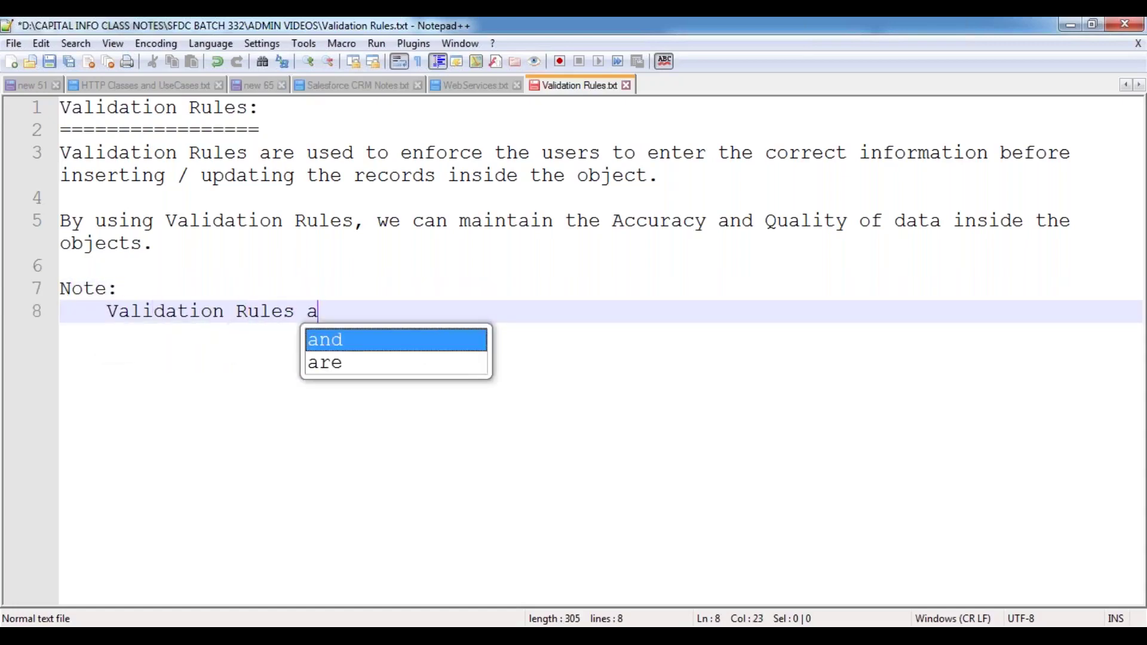
pyautogui.write('re always firing ')
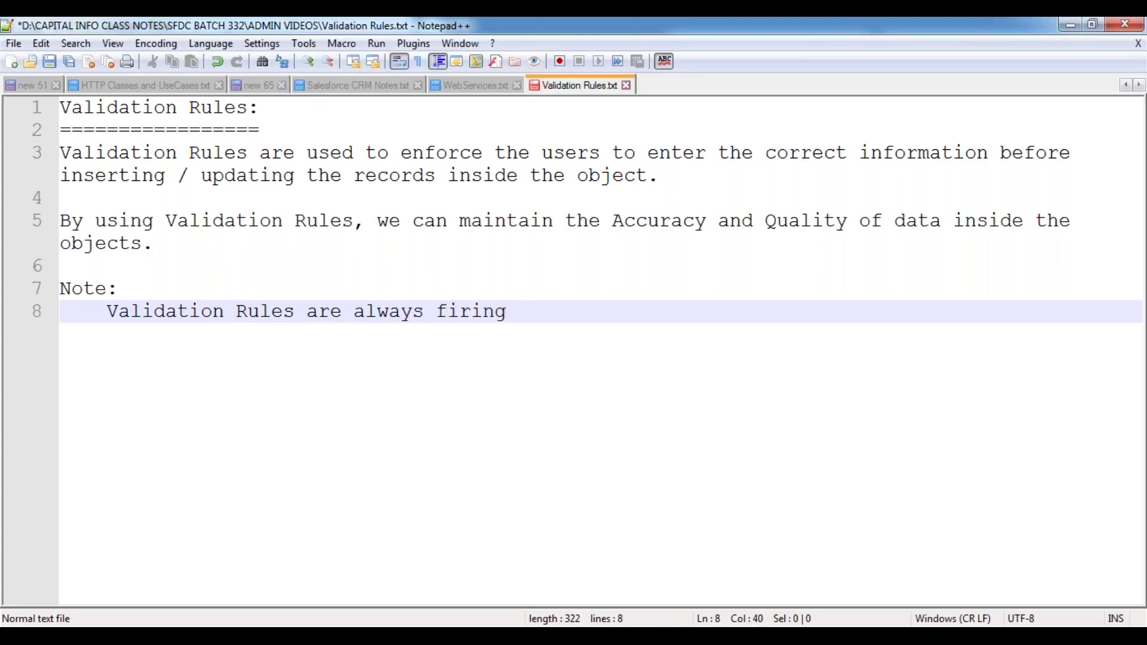
pyautogui.write('"Before Insert  and ')
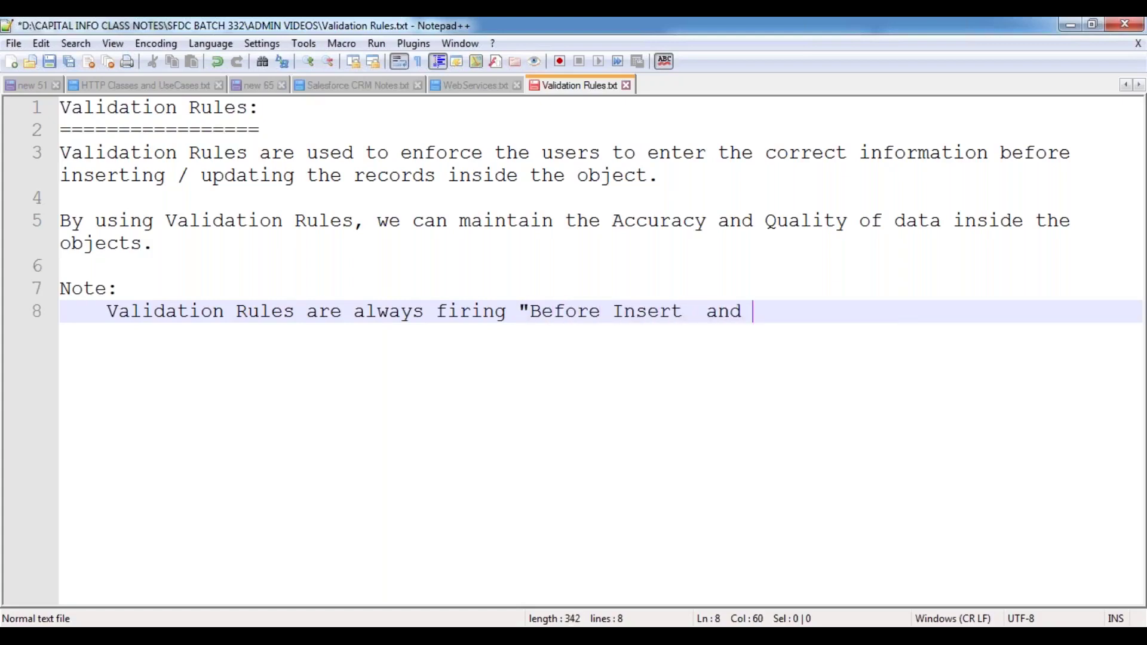
pyautogui.write('Before Update" the record inside the ')
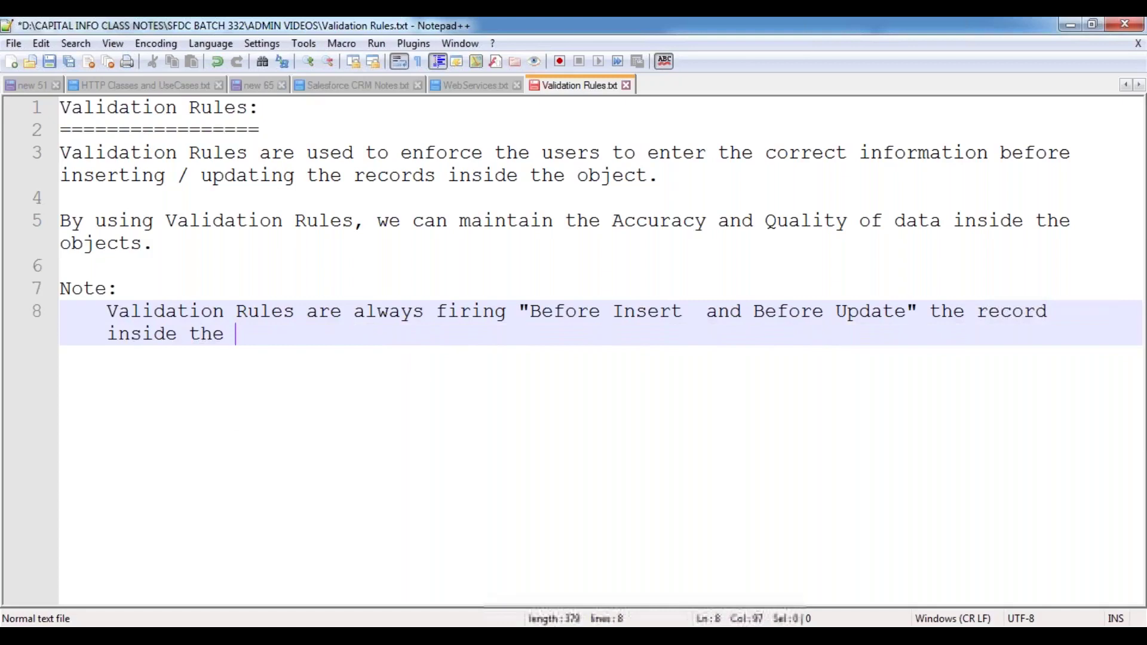
pyautogui.write('object.')
pyautogui.press('Return')
pyautogui.press('Return')
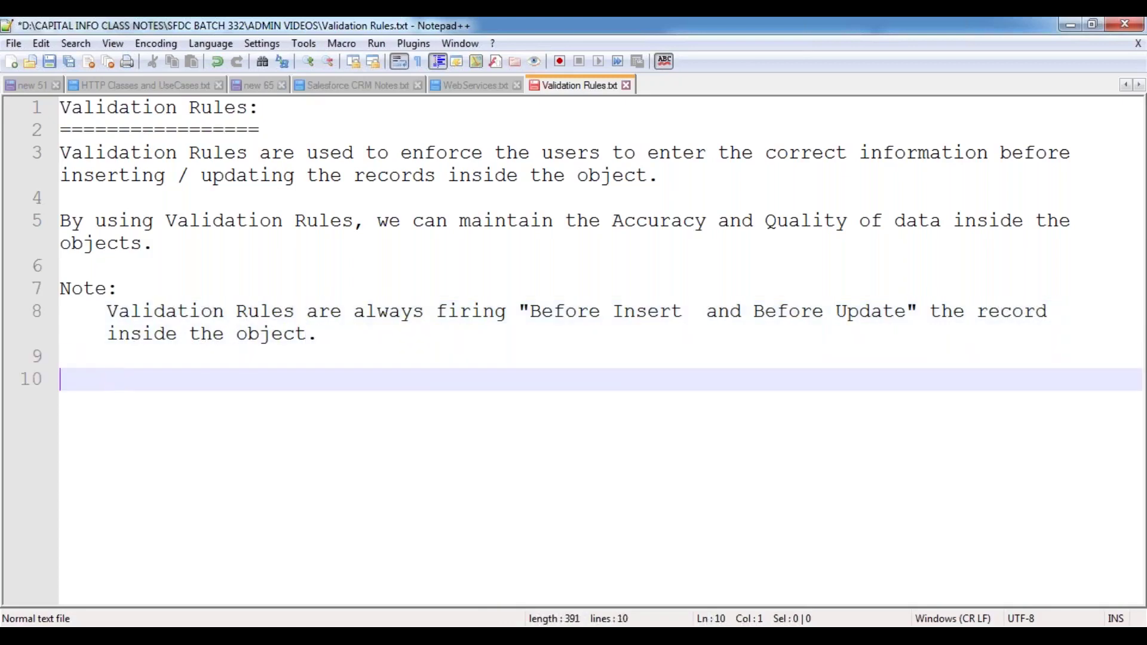
pyautogui.hotkey('ctrl', 's')
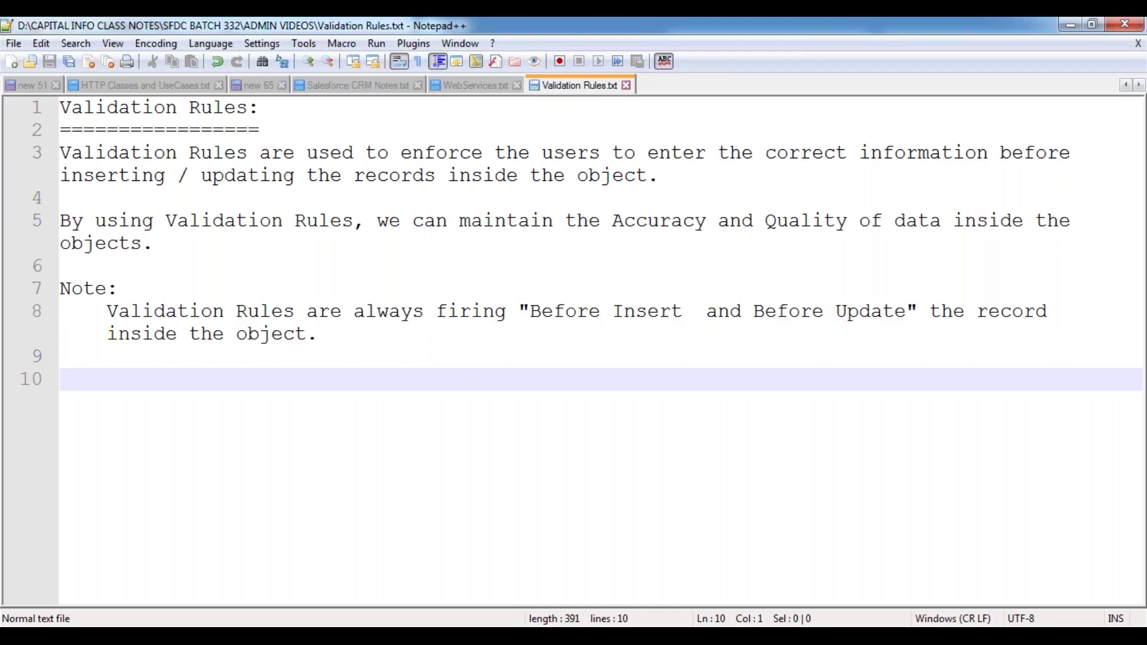
# - Type the sentence 'Salesforce provides 2 Types of Validation Rules.'
pyautogui.write('Sales')
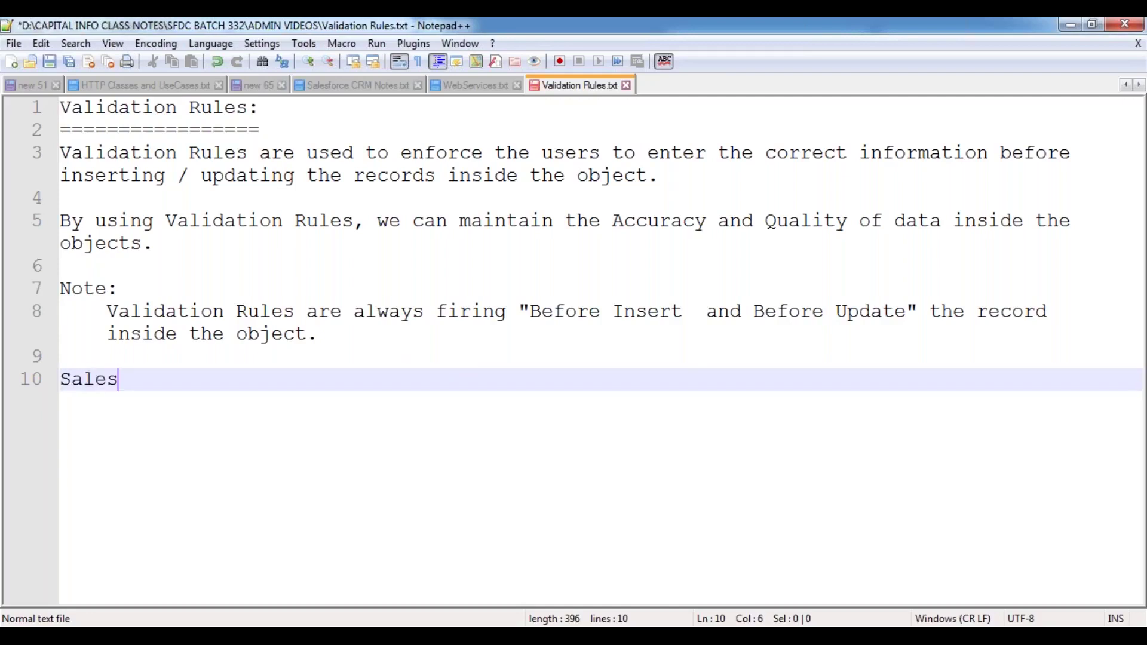
pyautogui.write('force provides 2 Types of Valid')
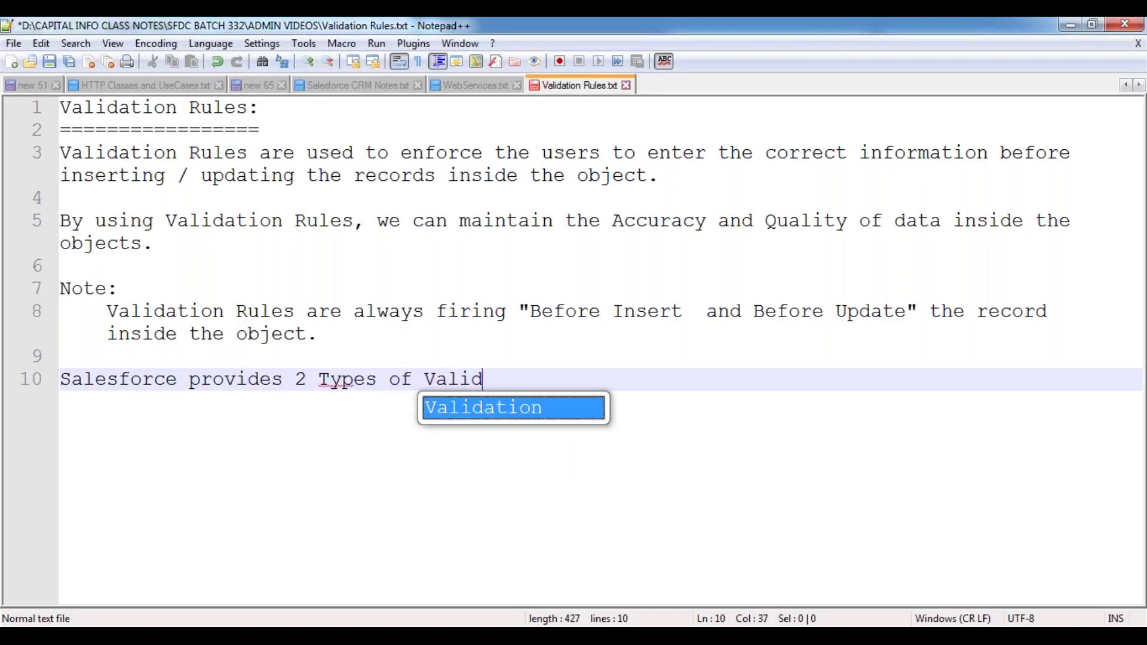
pyautogui.press('Return')
pyautogui.write('Rules.')
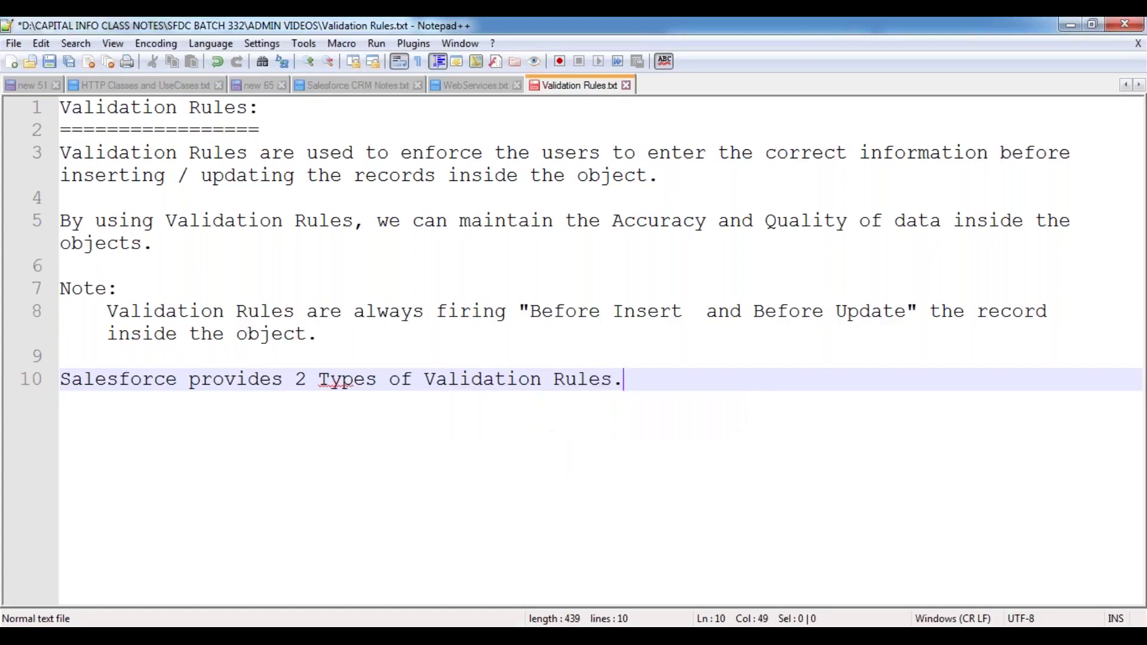
pyautogui.press('Return')
pyautogui.press('Return')
# - Add the indented list items '1. Client Side Validations:' and '2. Server Side Validations:'
pyautogui.press('Tab')
pyautogui.write('1. Client Side Valid')
pyautogui.press('Return')
pyautogui.write('s:')
pyautogui.press('Return')
pyautogui.press('Return')
pyautogui.write('2. Server i')
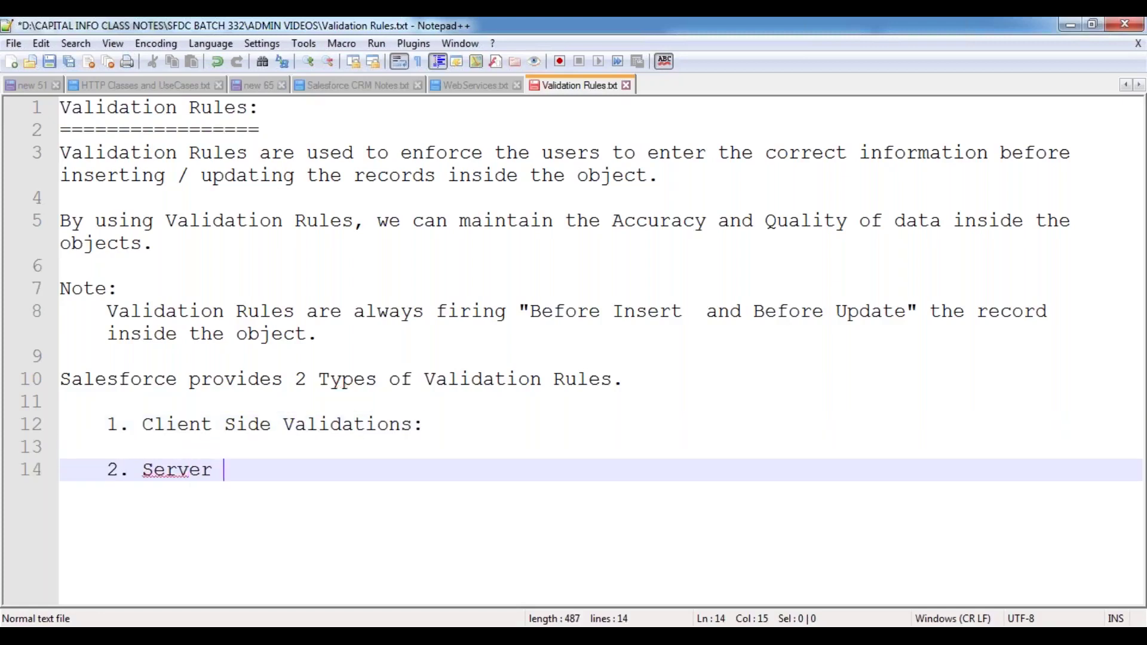
pyautogui.press('BackSpace')
pyautogui.write('Side')
pyautogui.press('BackSpace')
pyautogui.press('BackSpace')
pyautogui.write('e Validations:')
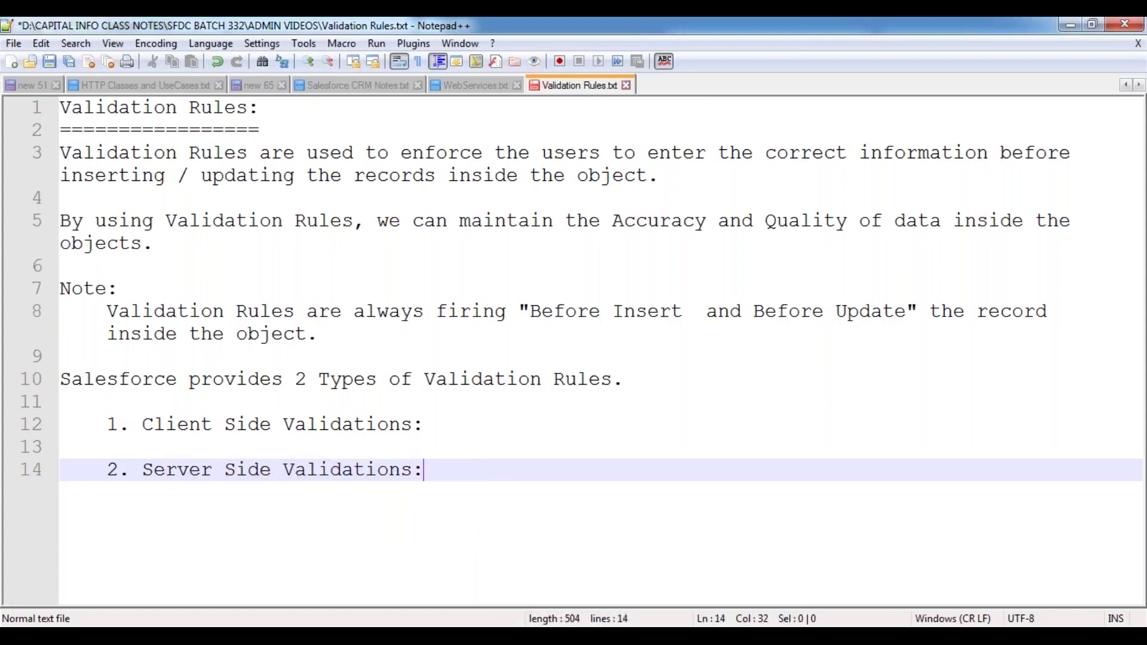
pyautogui.press('Return')
pyautogui.press('Return')
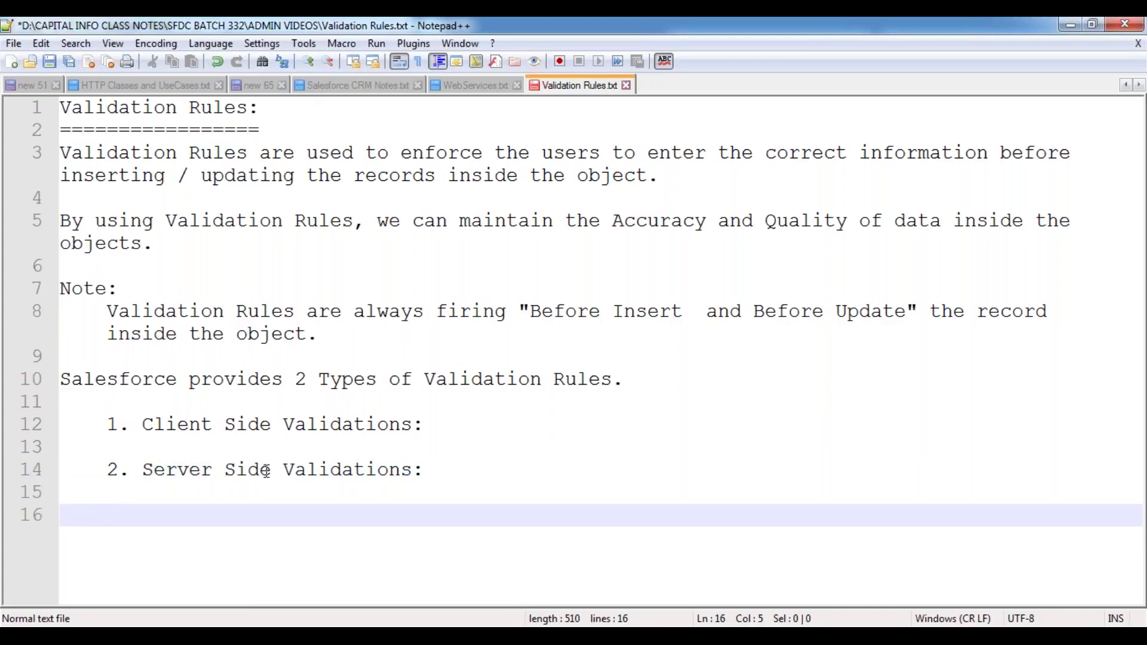
pyautogui.click(434, 425)
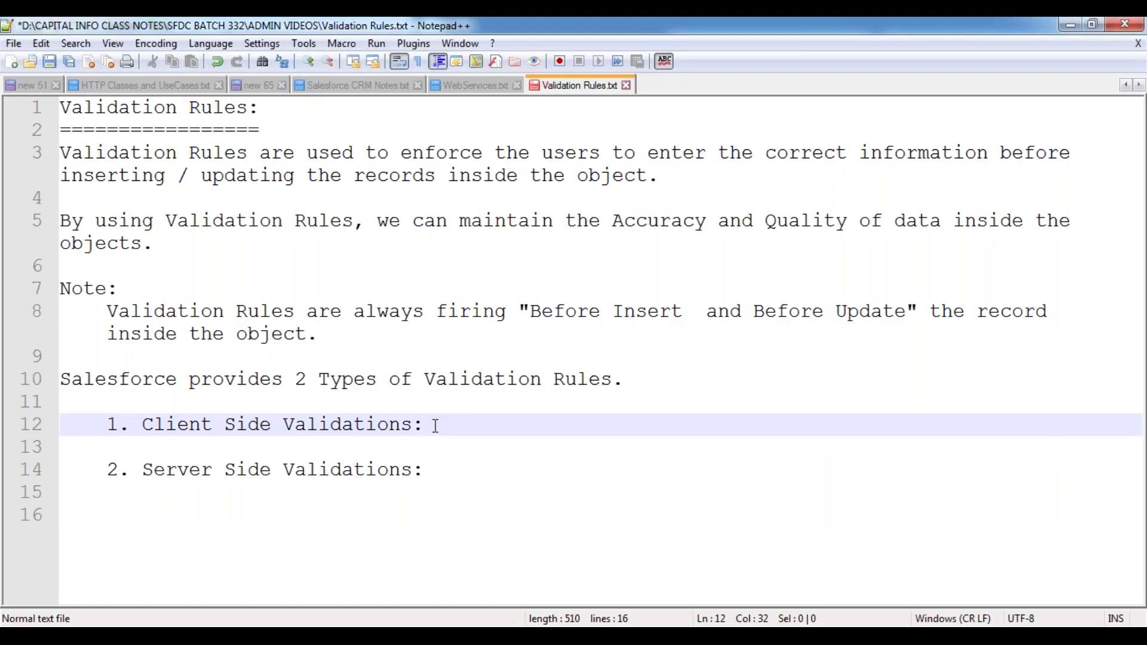
# - Under Client Side Validations, add the indented line 'These are used to validate the information at the Browser level.'
pyautogui.press('Return')
pyautogui.press('Tab')
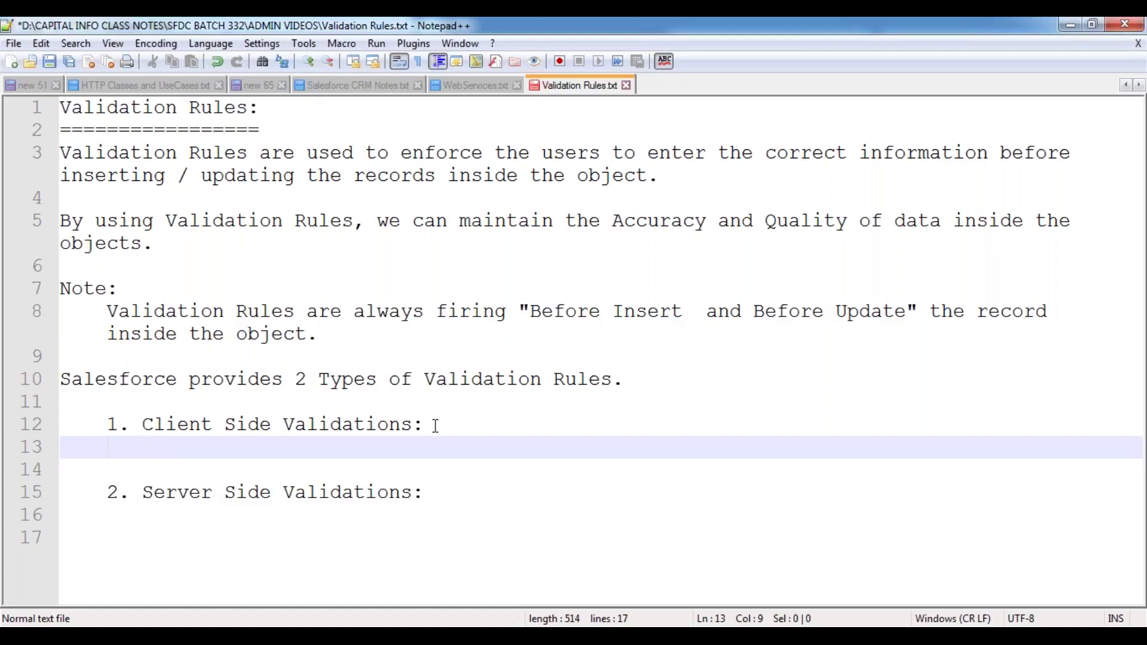
pyautogui.write('T')
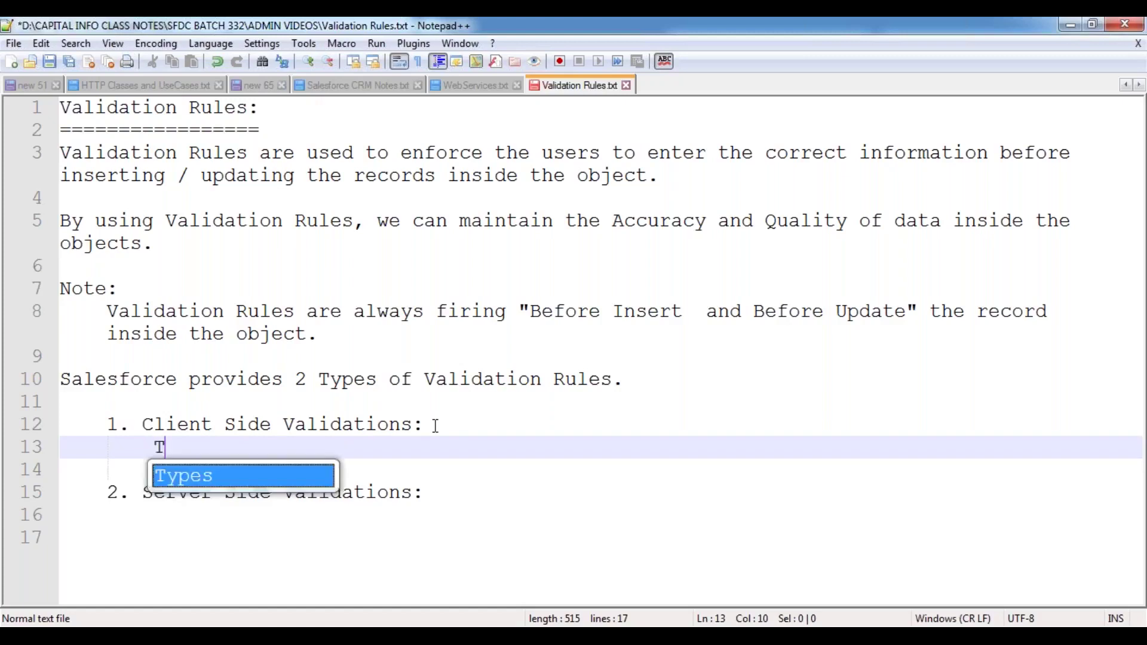
pyautogui.write('hese are use')
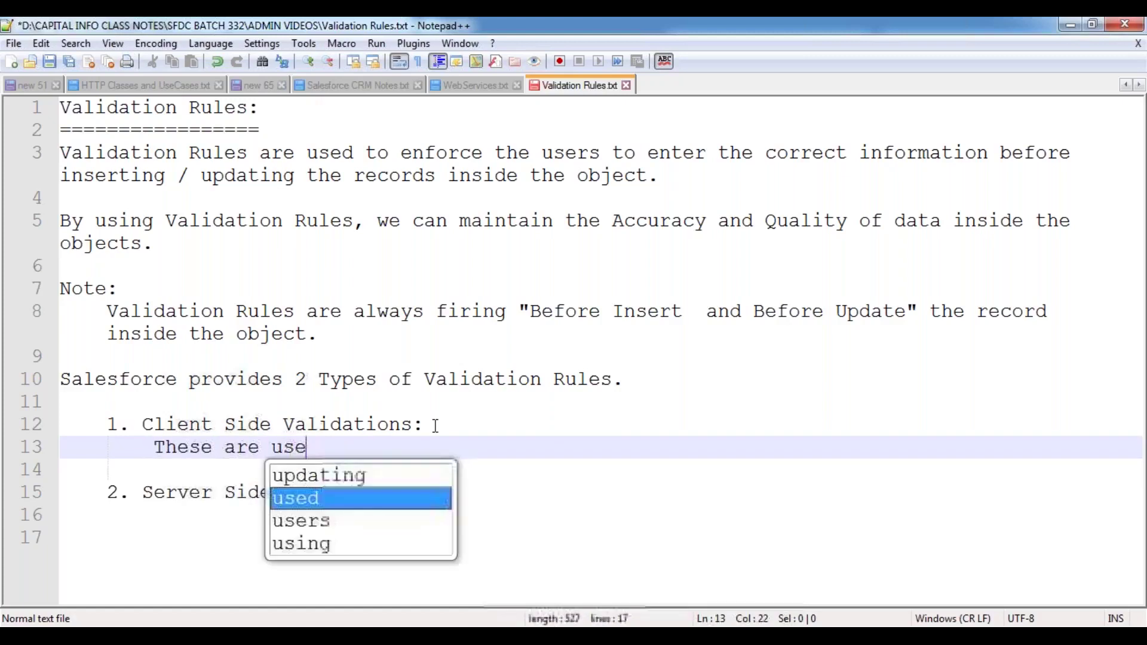
pyautogui.write('d to validte')
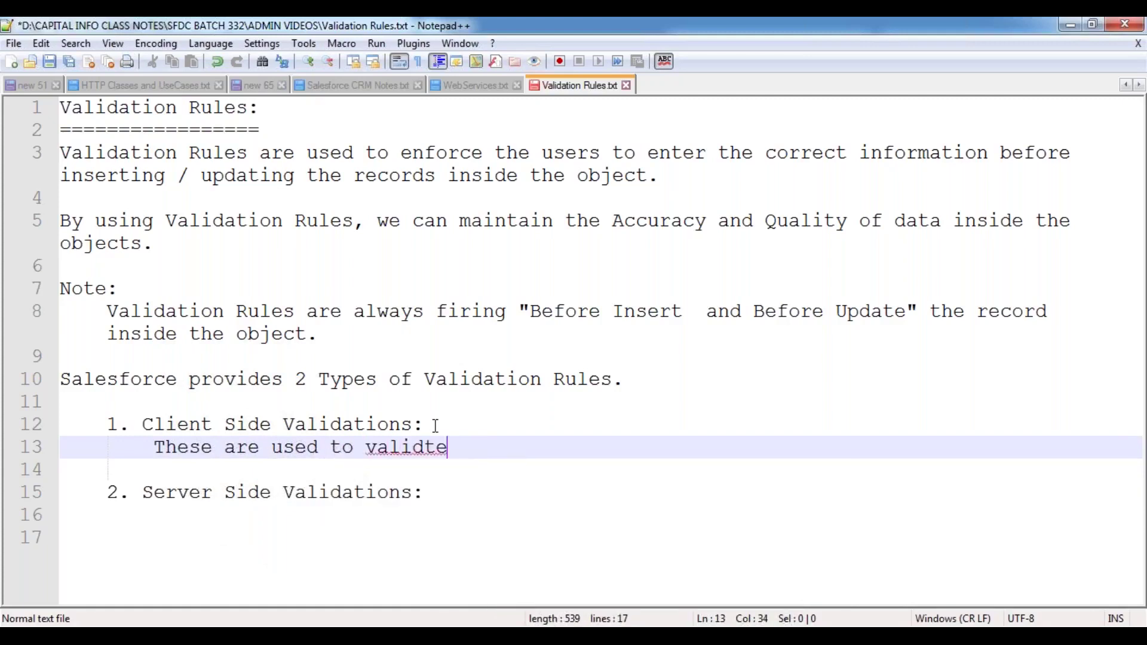
pyautogui.press('BackSpace')
pyautogui.press('BackSpace')
pyautogui.write('ate the inform')
pyautogui.press('Return')
pyautogui.write('at the B')
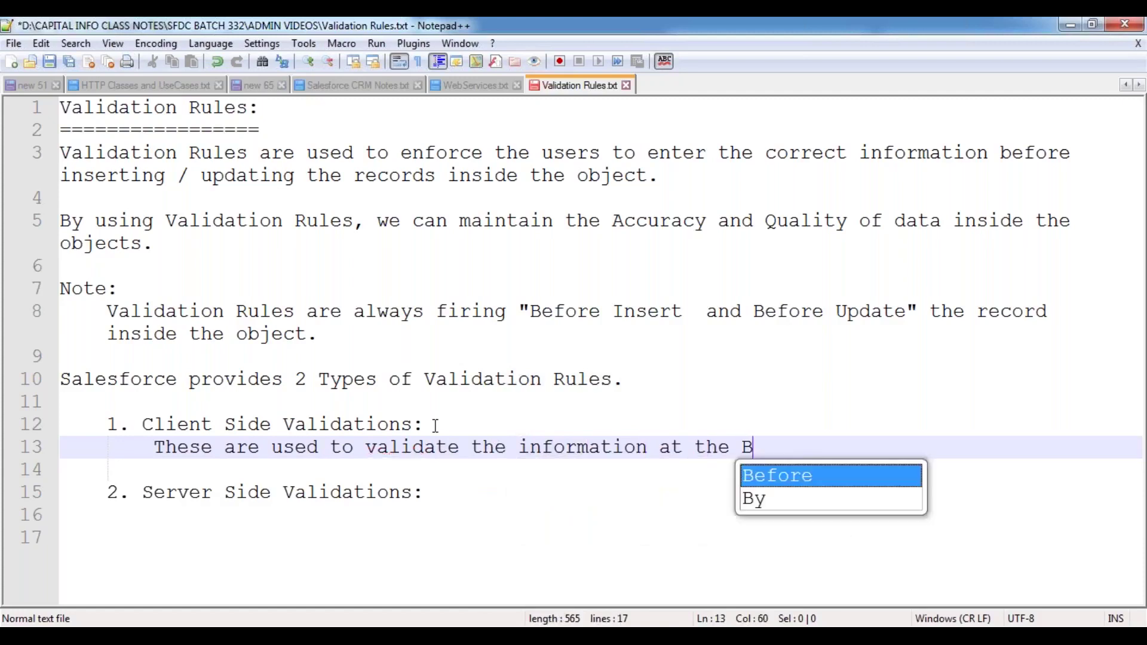
pyautogui.write('rowser level.')
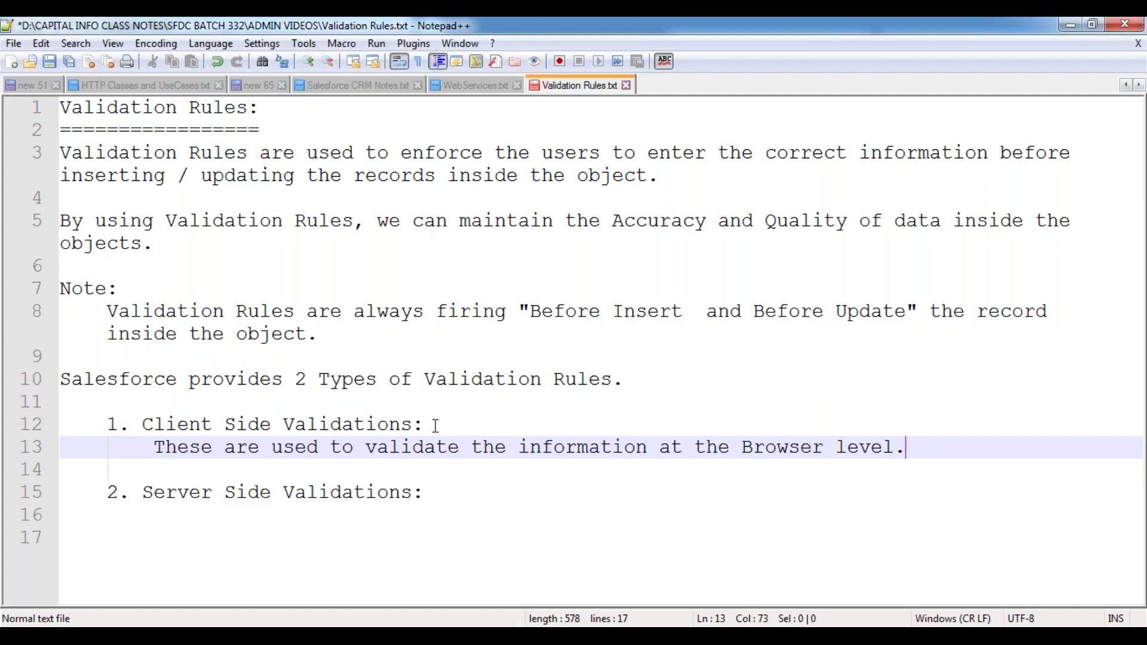
pyautogui.click(441, 491)
# - Under Server Side Validations, add 'These are used to validate the data at the Database Server level.'
pyautogui.press('Return')
pyautogui.press('Tab')
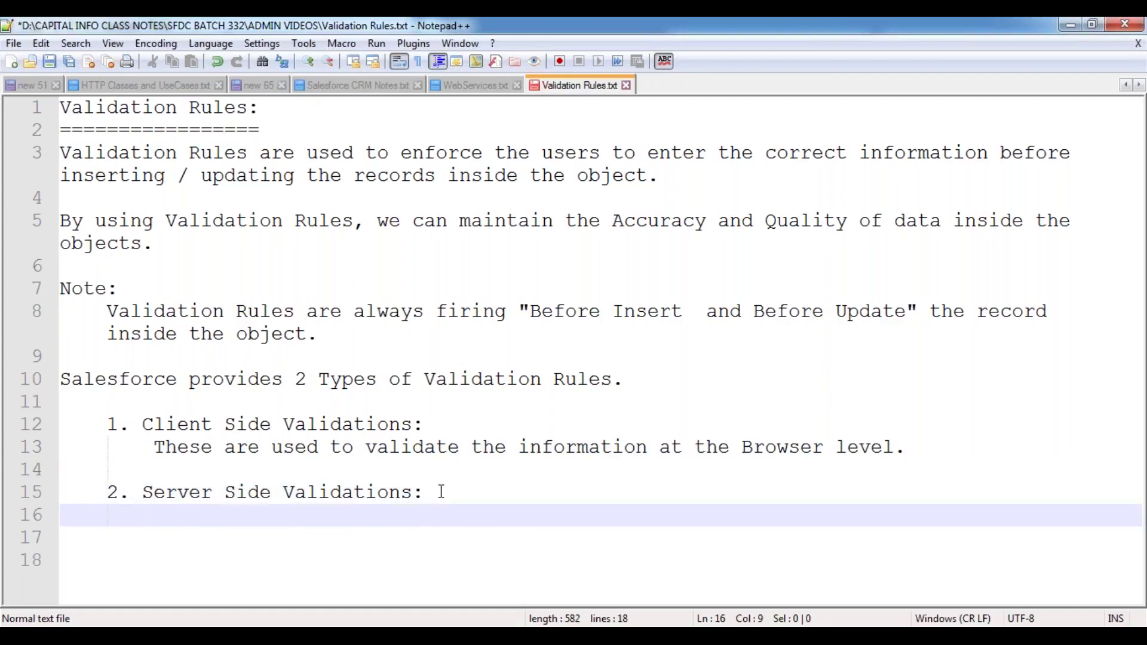
pyautogui.write('These are use')
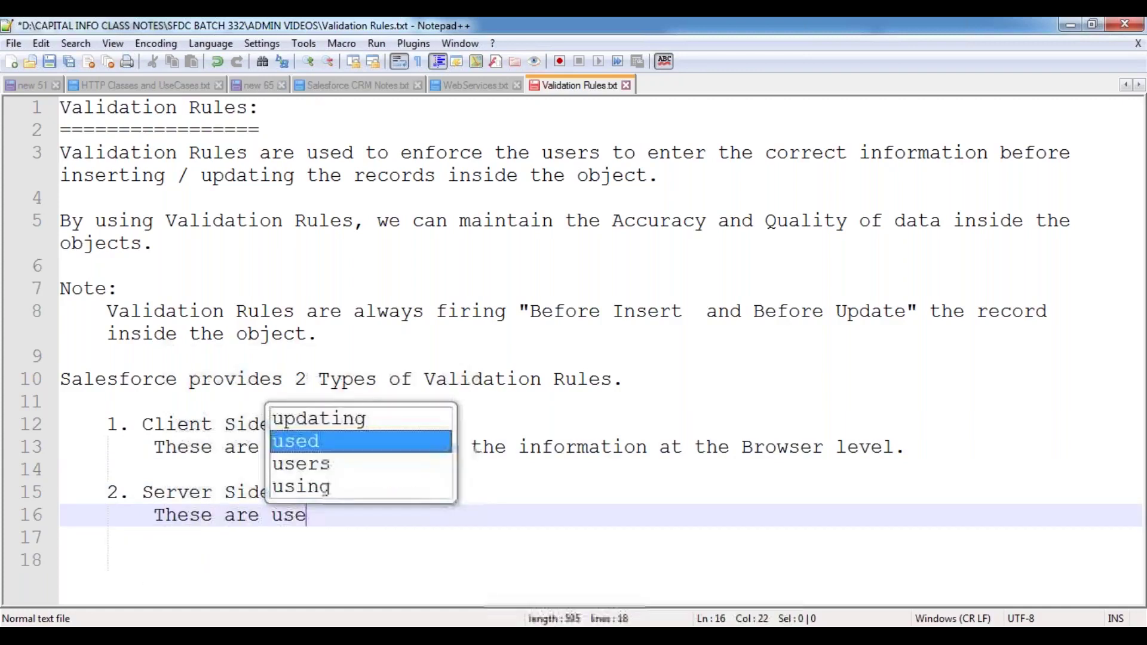
pyautogui.write('d to v')
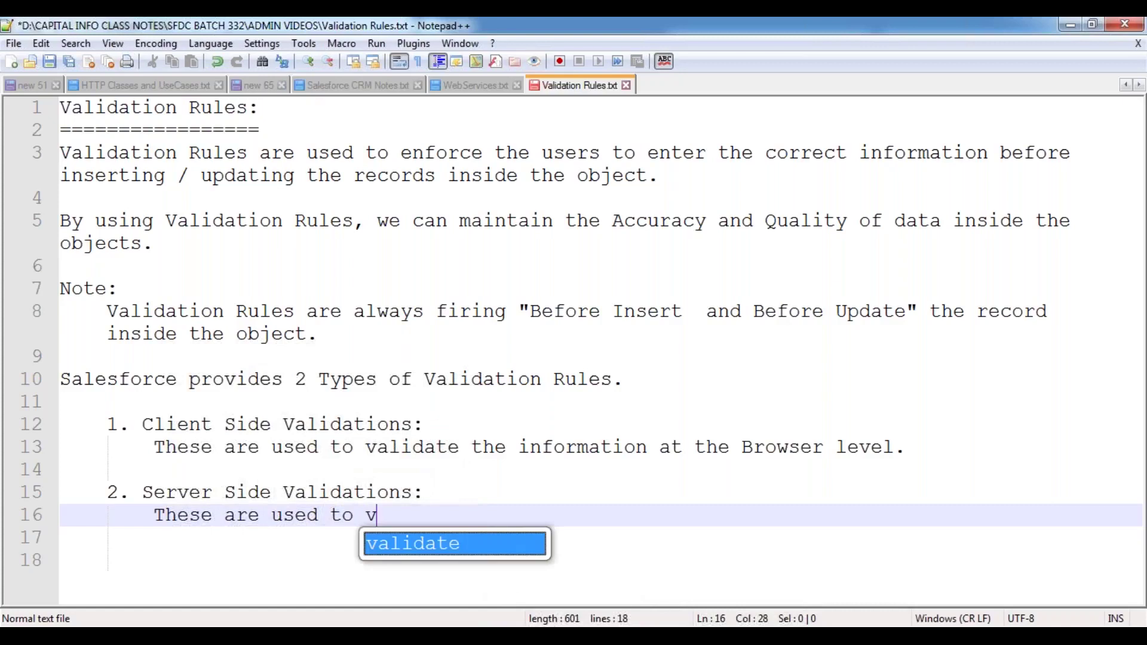
pyautogui.write('alidate the d')
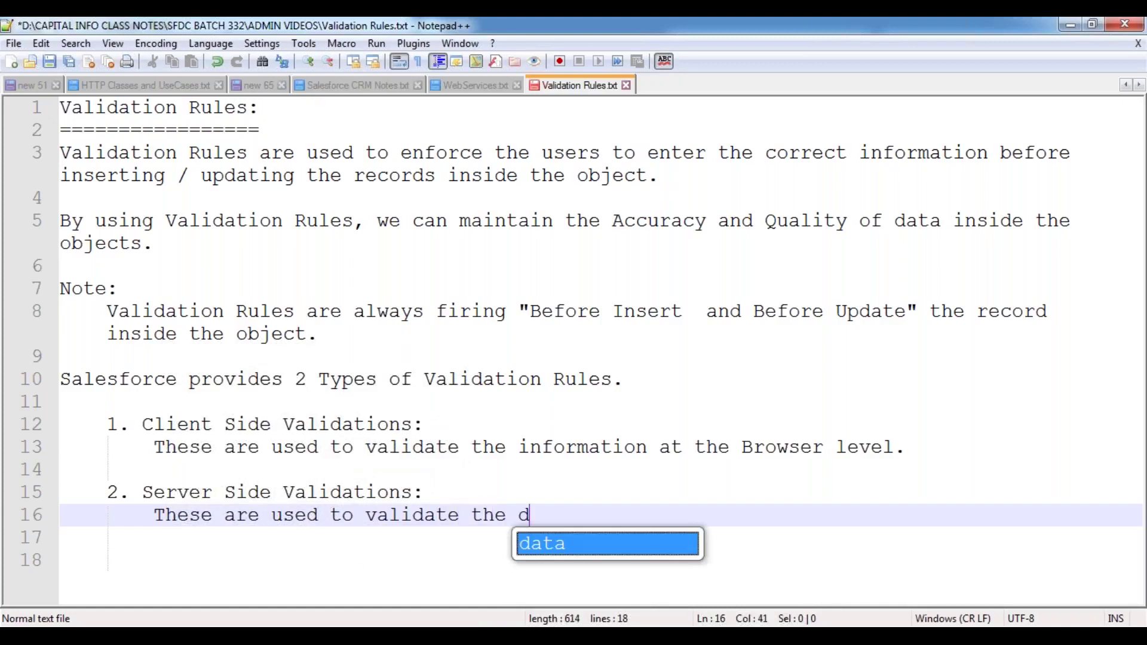
pyautogui.write('ata at the ')
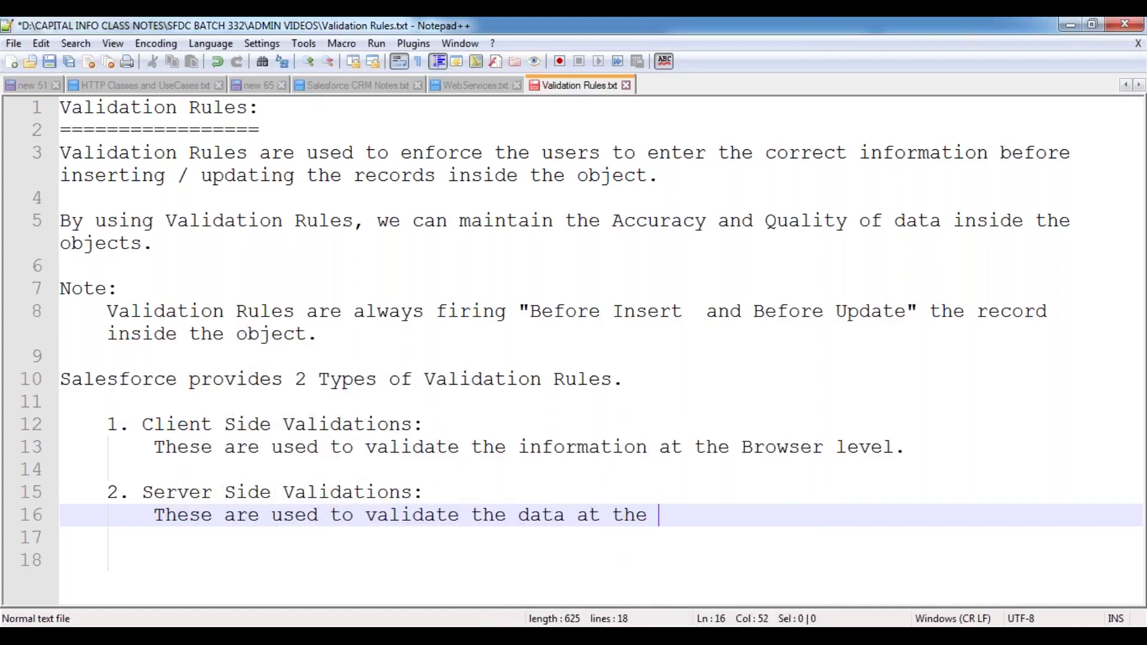
pyautogui.write('Database ')
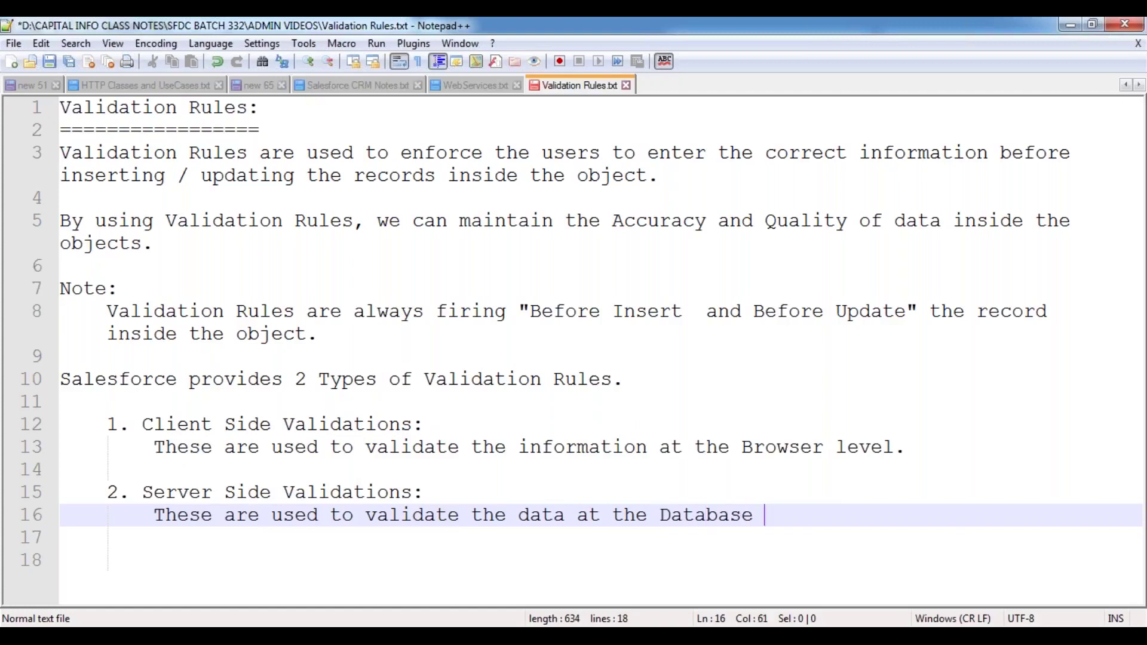
pyautogui.write('Server level.')
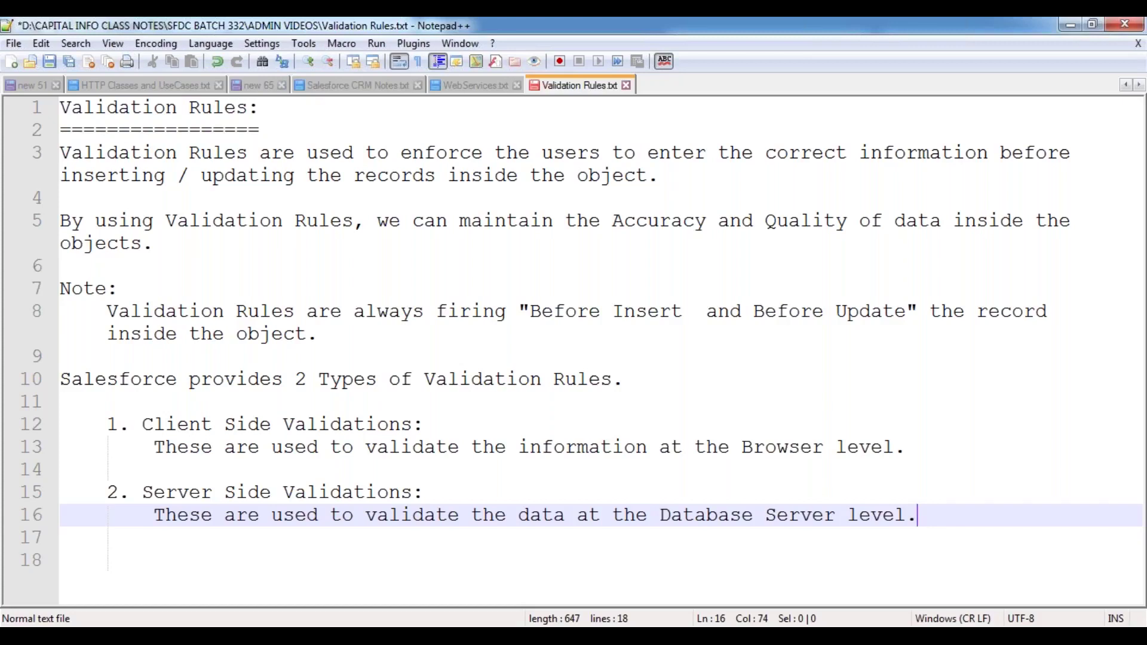
# - Insert a 'Note:' label below the client side Browser-level description
pyautogui.click(912, 452)
pyautogui.press('Return')
pyautogui.press('Return')
pyautogui.press('Up')
pyautogui.press('Down')
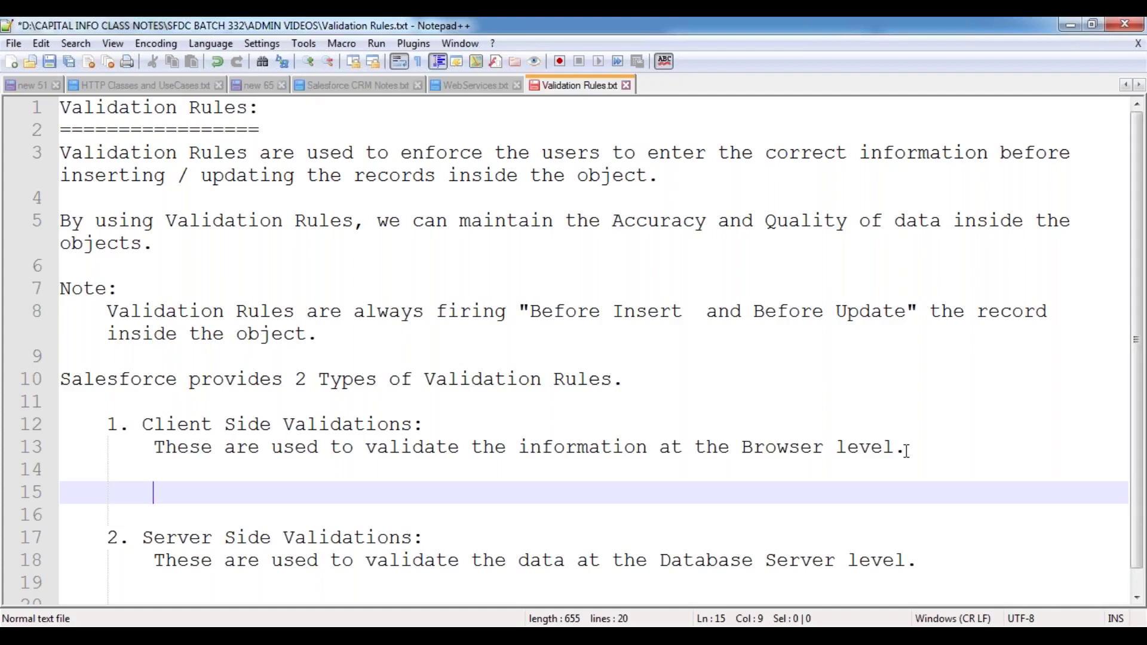
pyautogui.write('By using')
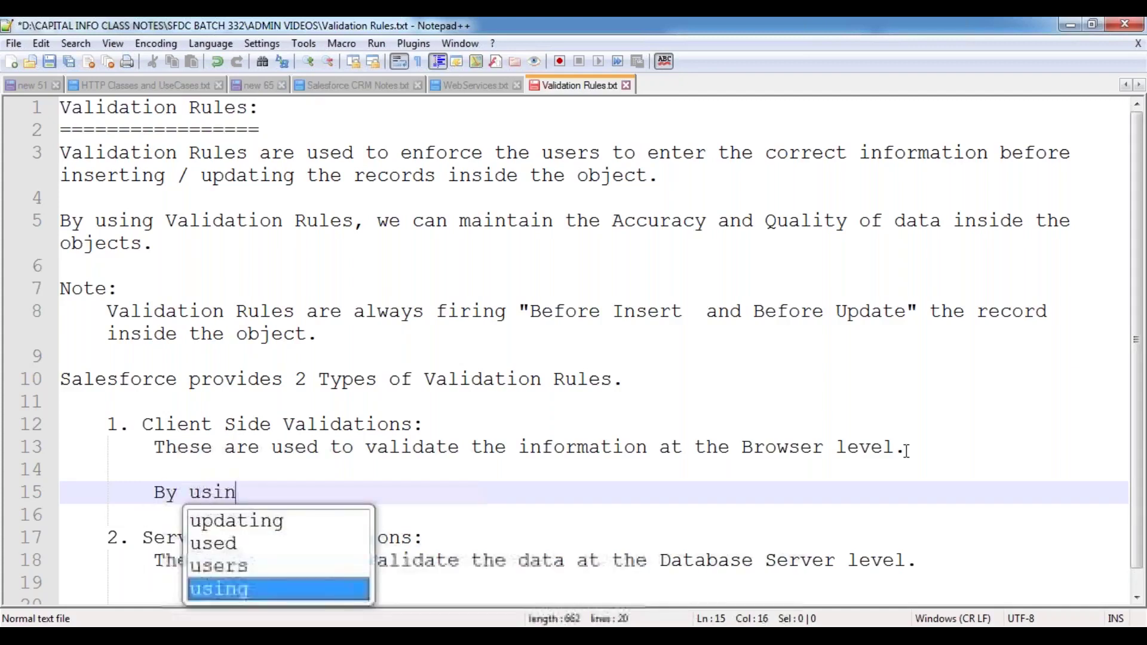
pyautogui.press('BackSpace')
pyautogui.press('BackSpace')
pyautogui.press('BackSpace')
pyautogui.press('BackSpace')
pyautogui.press('BackSpace')
pyautogui.press('BackSpace')
pyautogui.press('BackSpace')
pyautogui.press('BackSpace')
pyautogui.press('BackSpace')
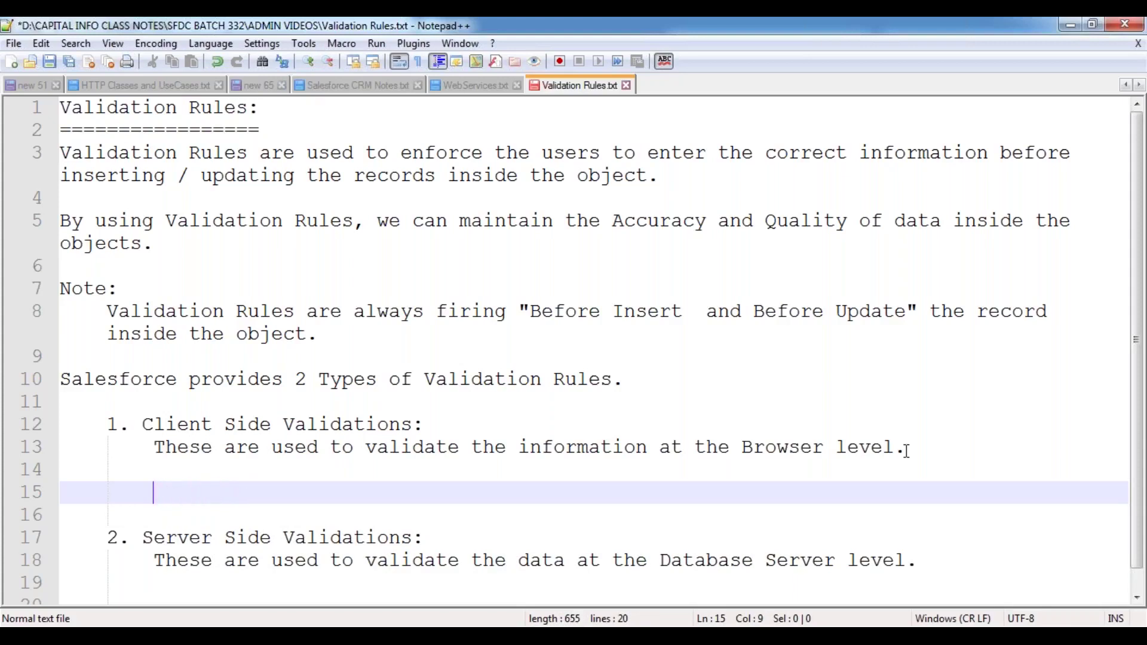
pyautogui.write('Note:')
pyautogui.press('Return')
pyautogui.press('Tab')
# - Type the indented note 'Always it is recommended to have the validations at the client side.'
pyautogui.write('A')
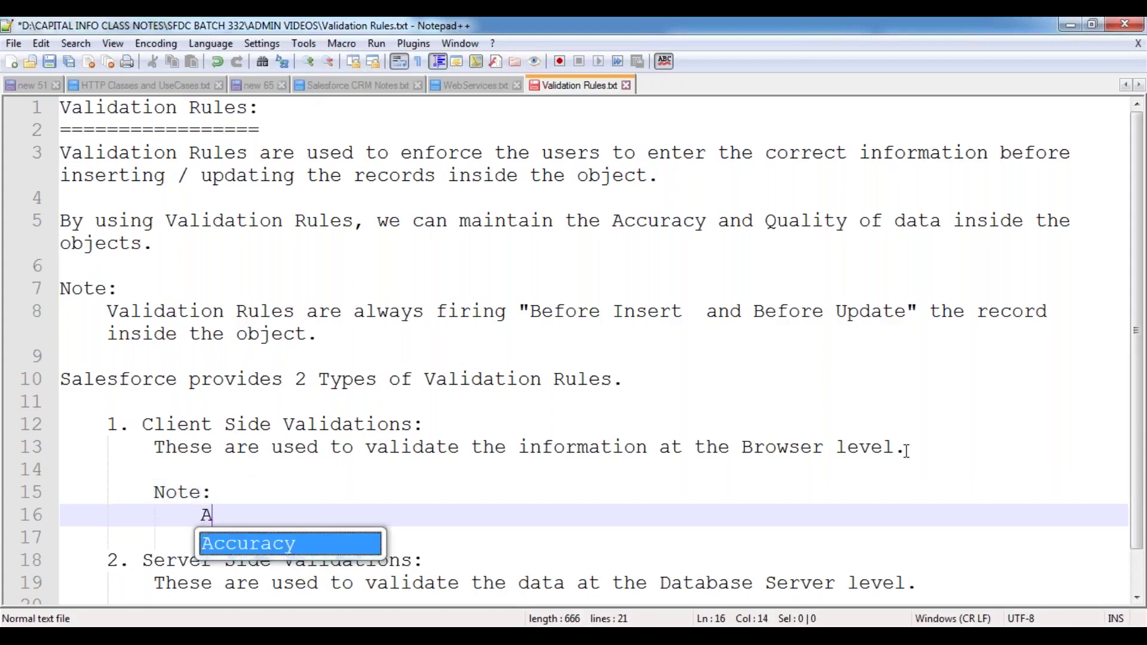
pyautogui.write('lways ')
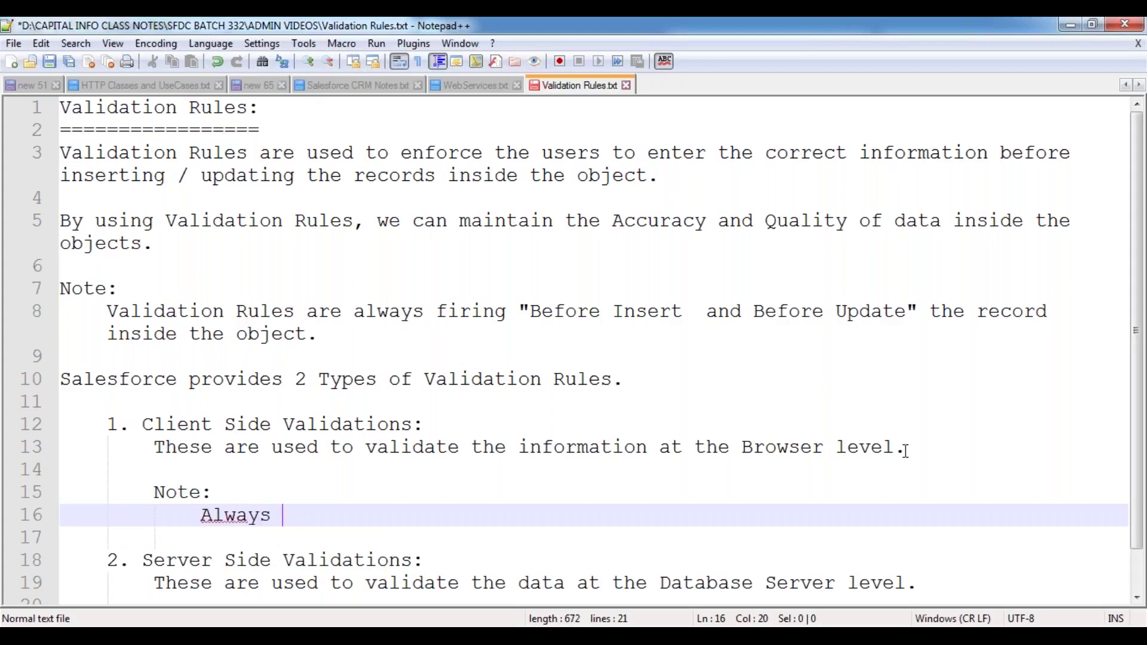
pyautogui.write('it is re')
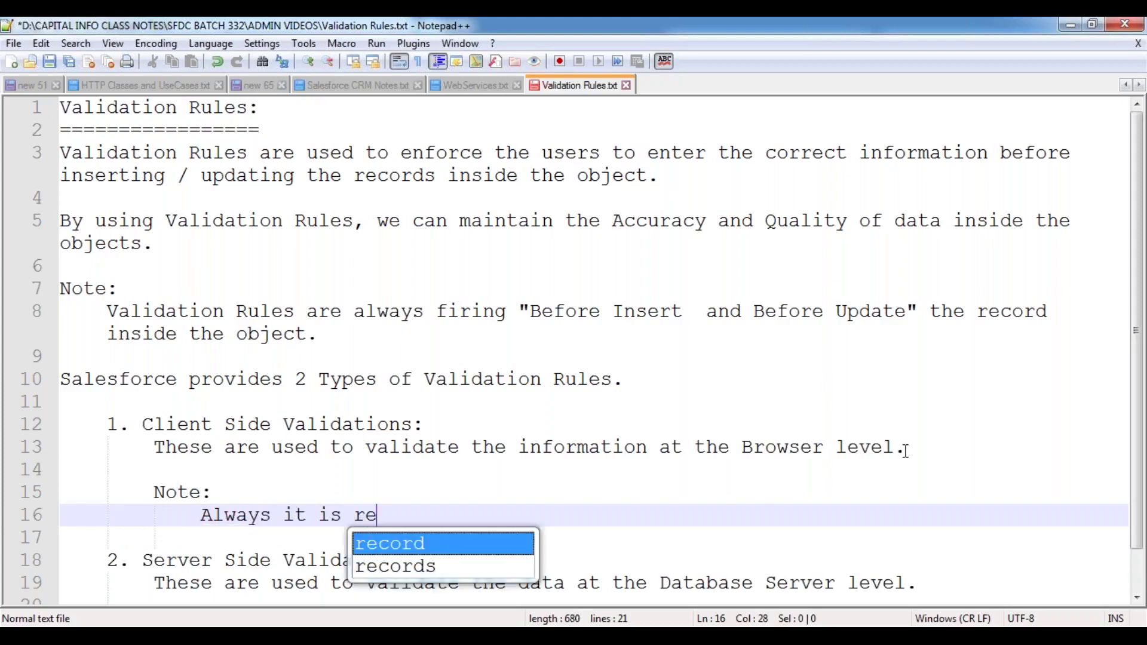
pyautogui.write('commend')
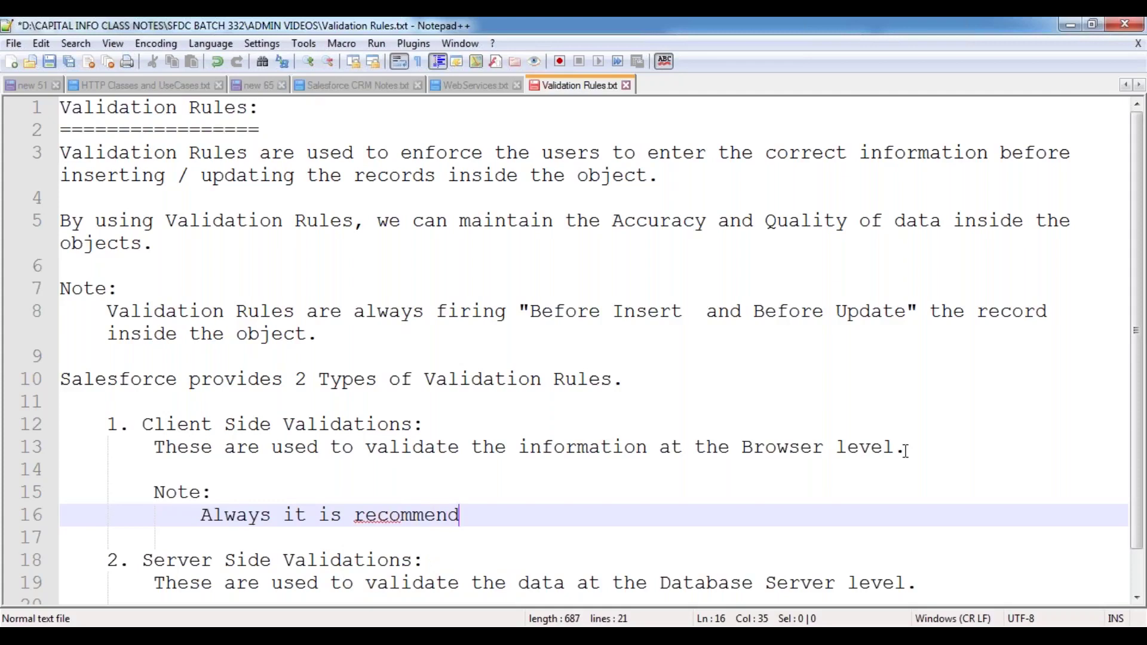
pyautogui.write('ed to hvve t')
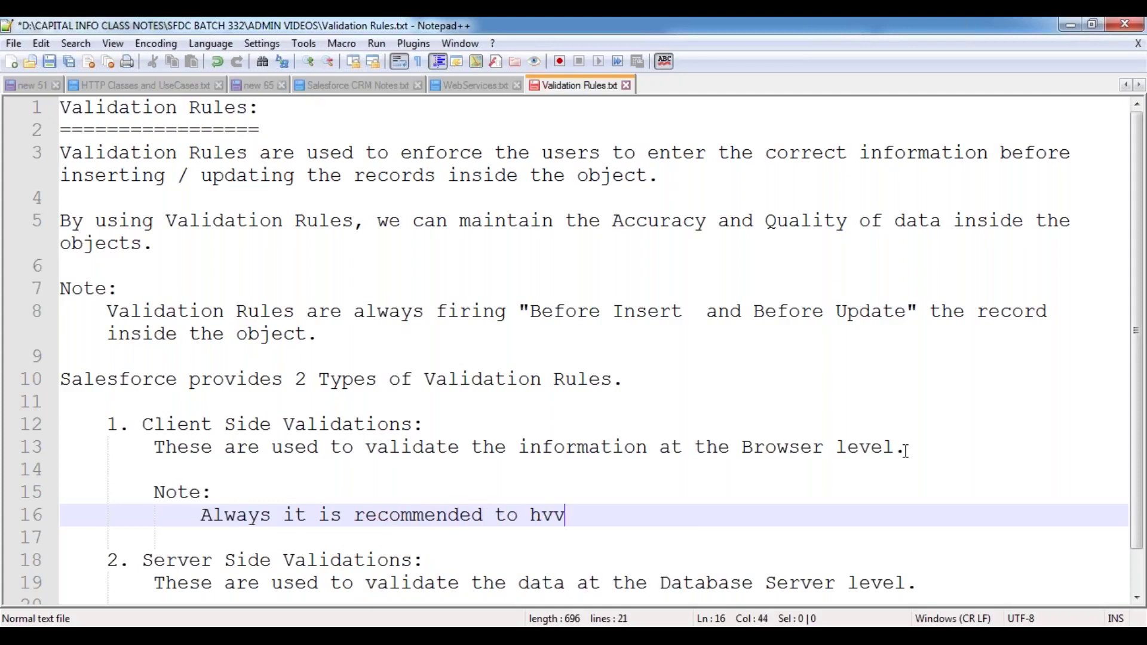
pyautogui.press('BackSpace')
pyautogui.press('BackSpace')
pyautogui.press('BackSpace')
pyautogui.press('BackSpace')
pyautogui.press('BackSpace')
pyautogui.write('ave the valida')
pyautogui.press('Return')
pyautogui.press('BackSpace')
pyautogui.write('ions')
pyautogui.press('BackSpace')
pyautogui.press('BackSpace')
pyautogui.write('s at the clien')
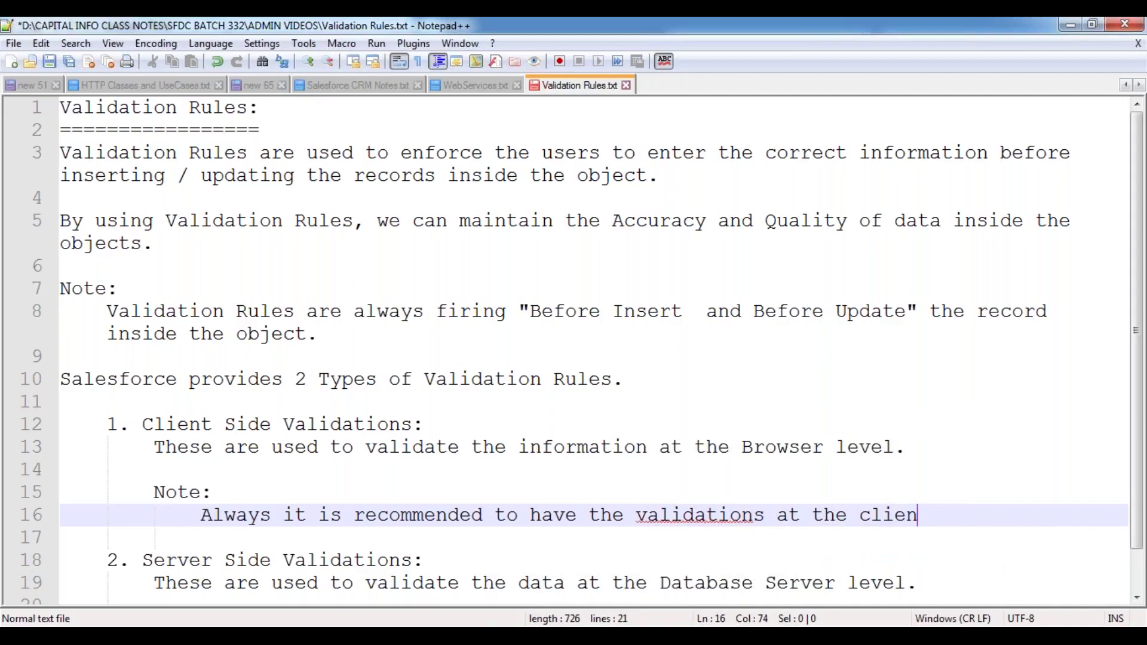
pyautogui.write(' side.')
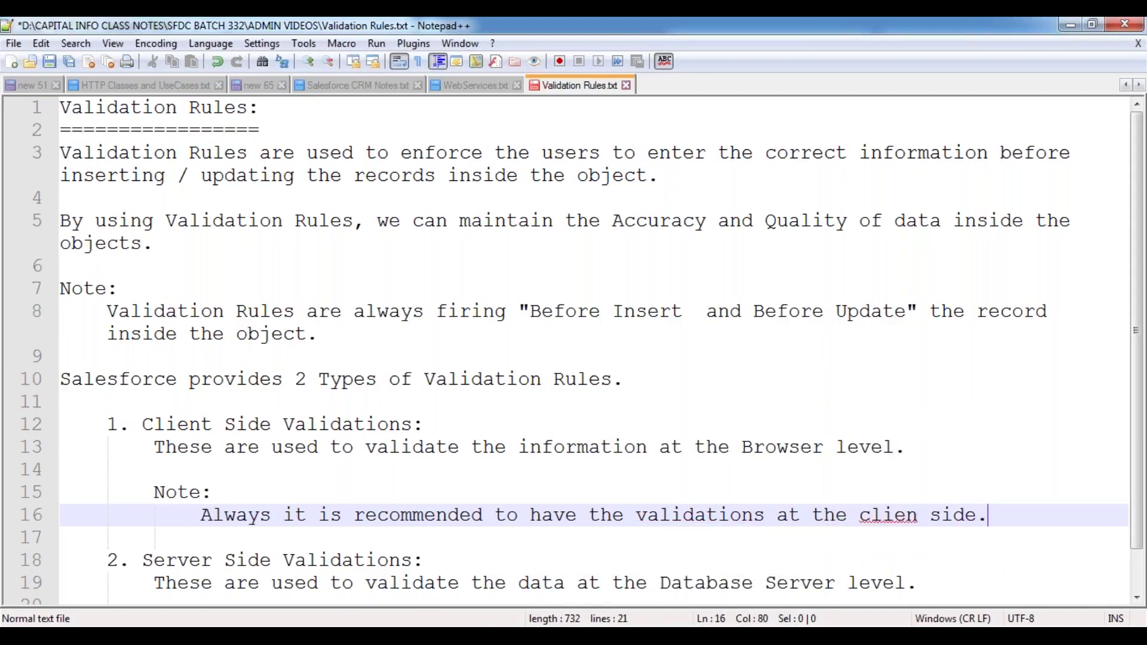
pyautogui.scroll(-1, 734, 442)
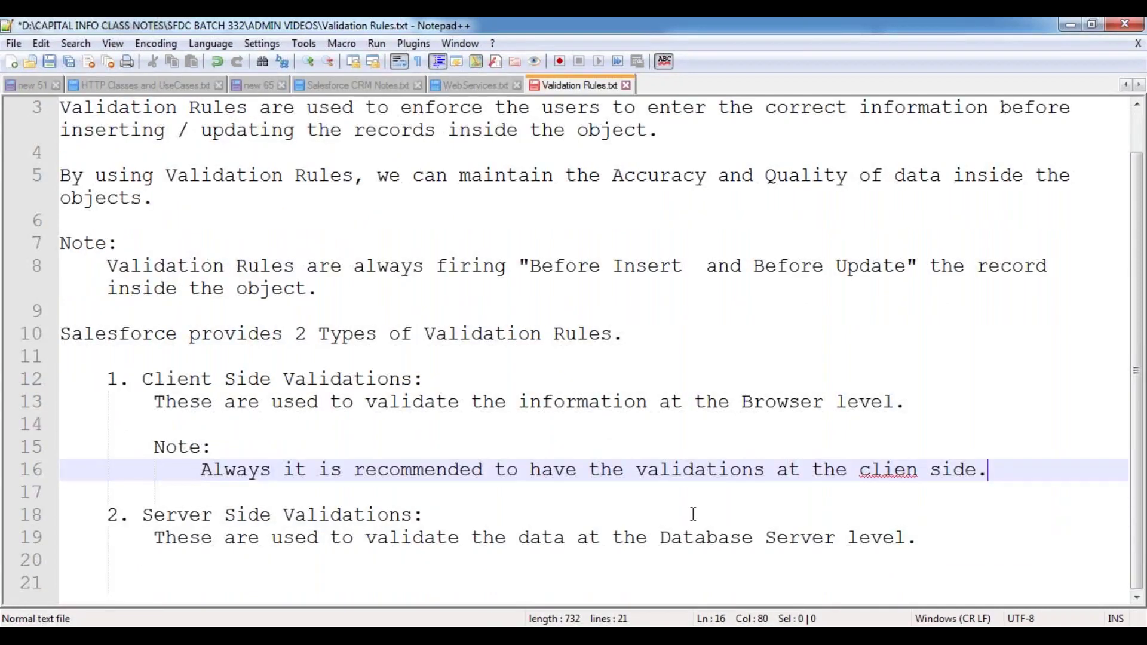
pyautogui.click(919, 472)
pyautogui.write('t')
# - Append 'So that we can improve the application performance.' and save the file
pyautogui.click(1007, 472)
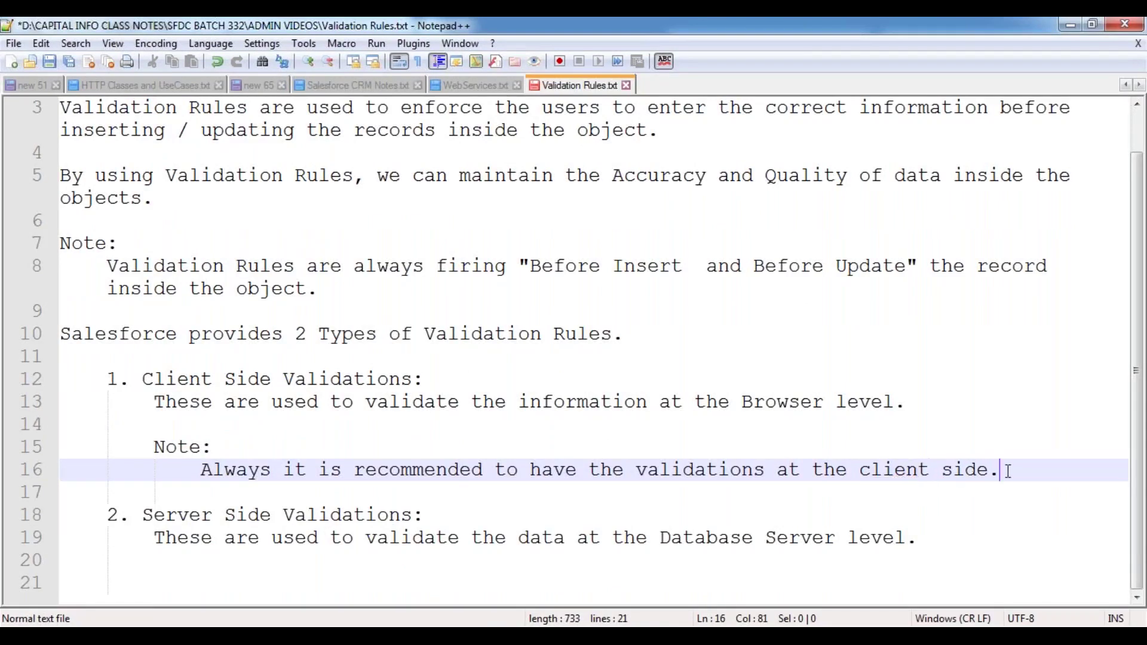
pyautogui.write('So that ')
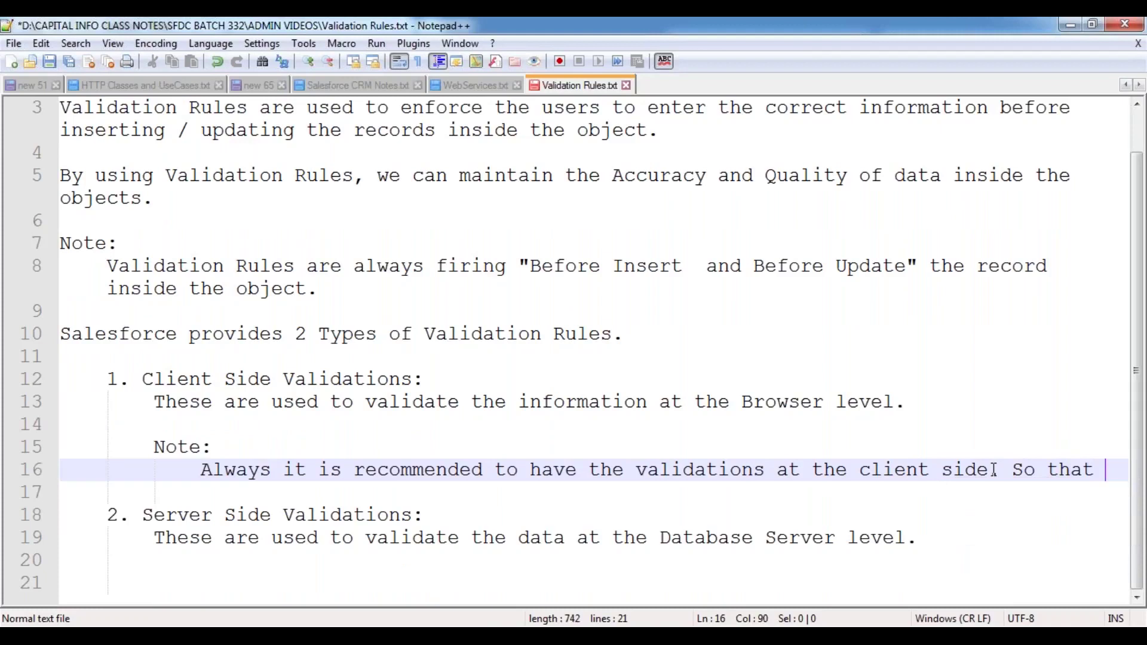
pyautogui.write('we can improve the application performance.')
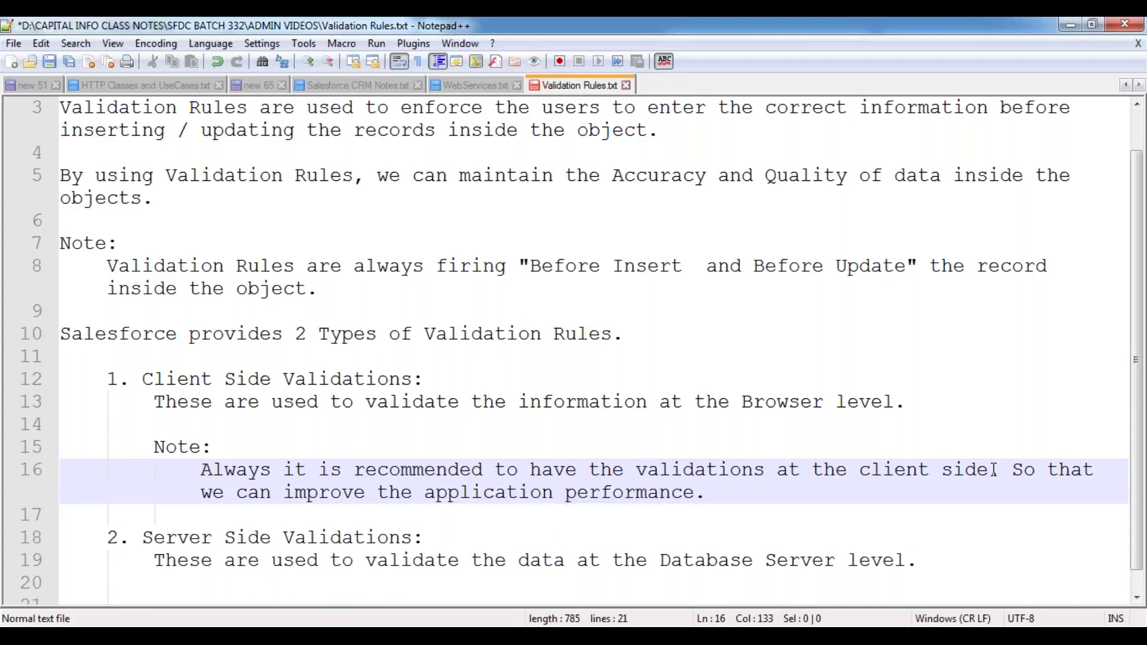
pyautogui.hotkey('ctrl', 's')
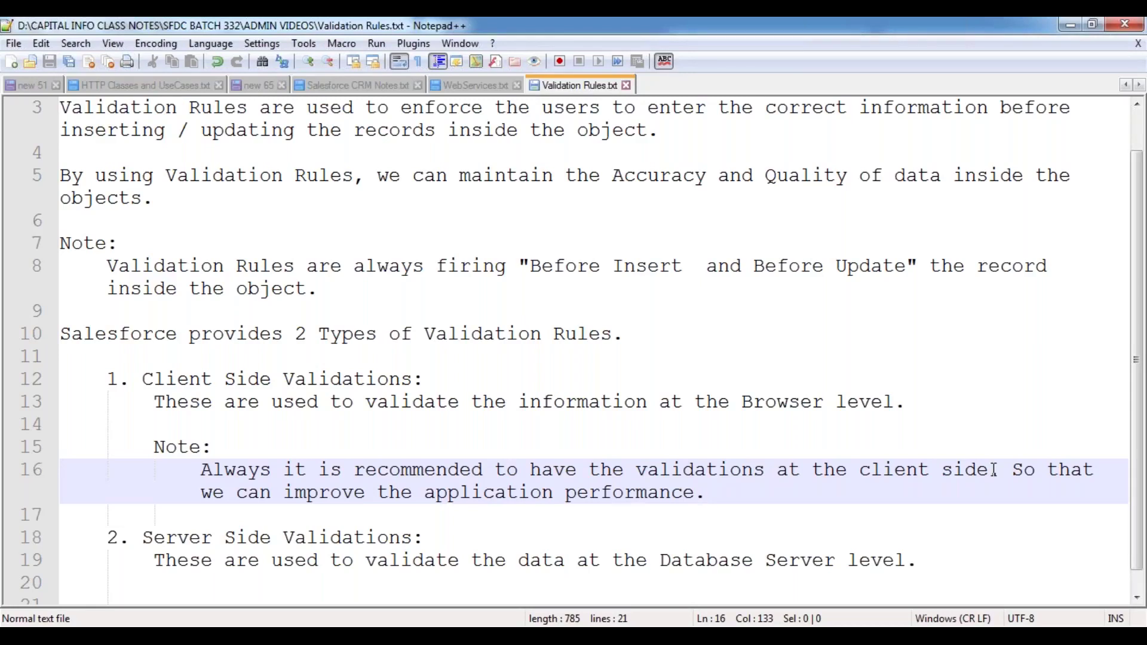
pyautogui.press('Return')
pyautogui.press('BackSpace')
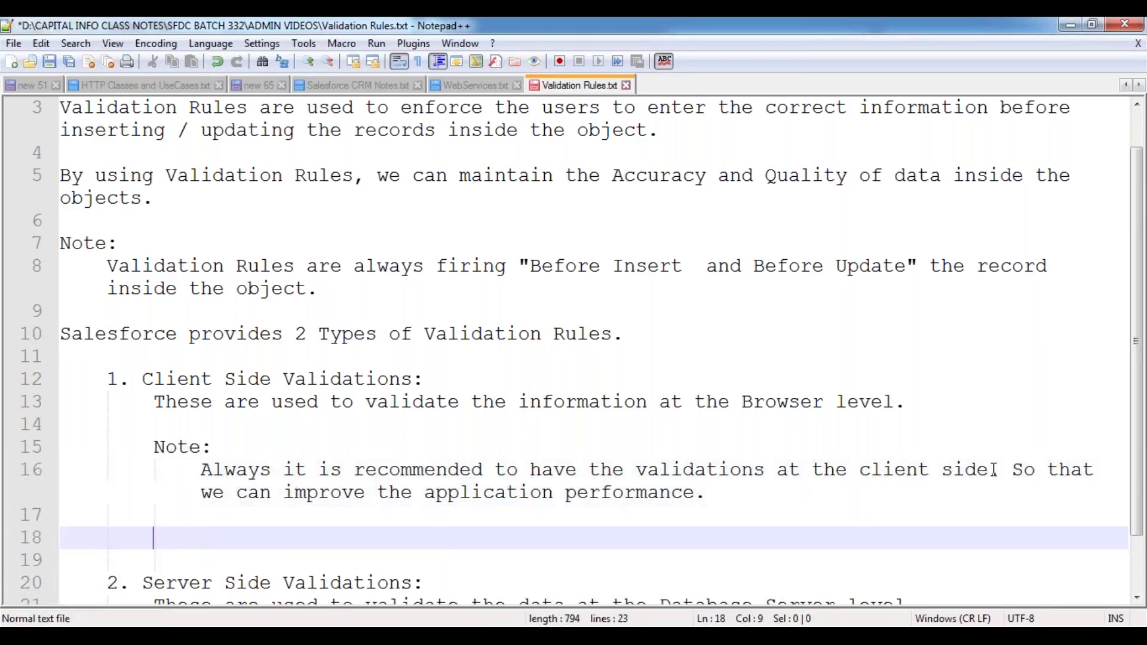
pyautogui.write('Note:')
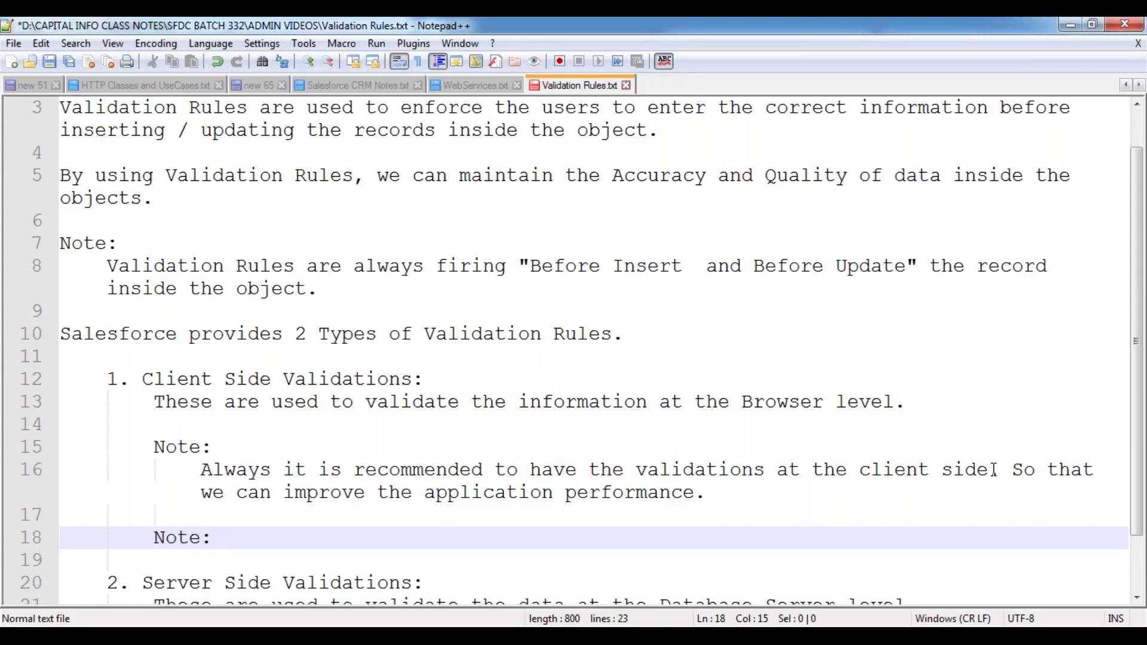
pyautogui.write('We can implement the')
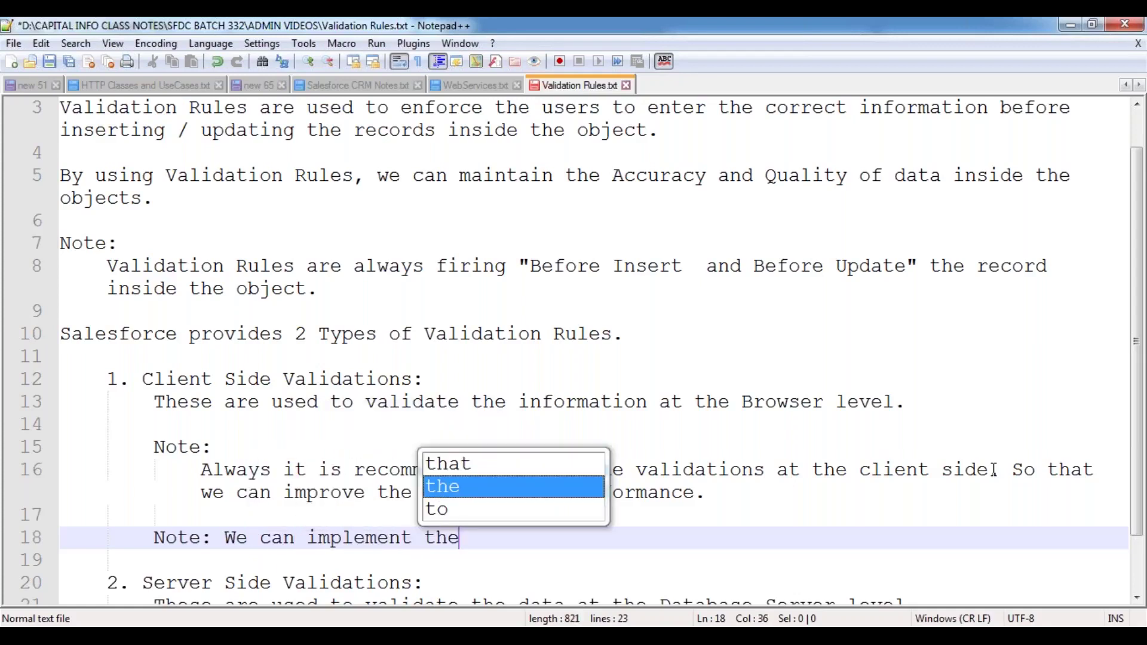
pyautogui.write(' Client Side ')
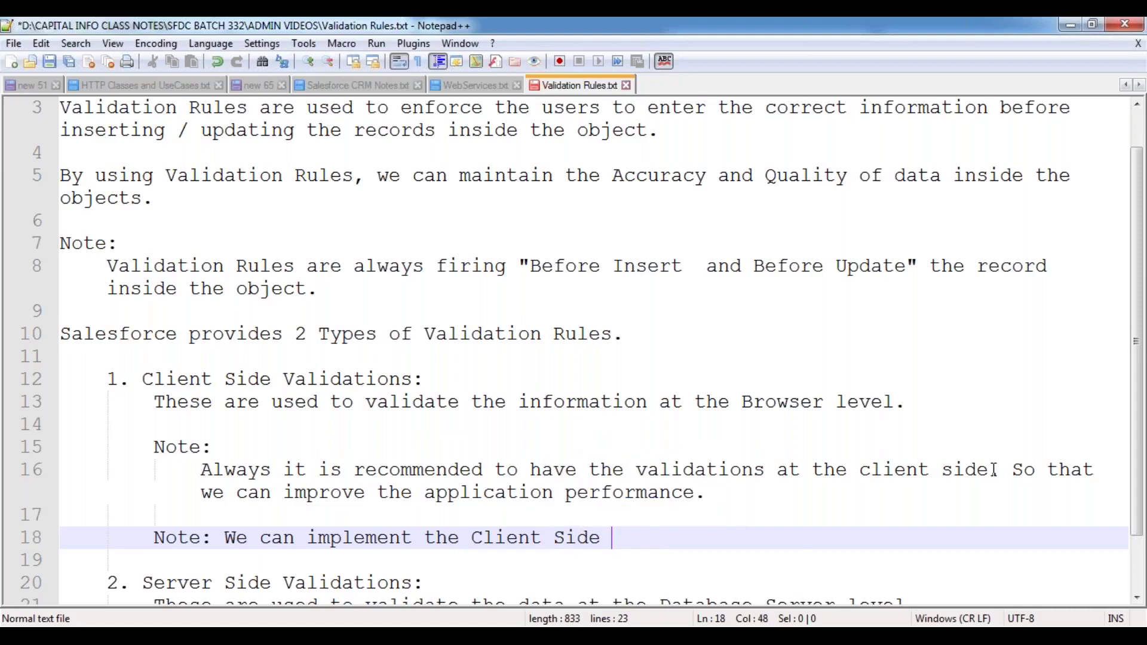
pyautogui.write('valida')
pyautogui.press('Down')
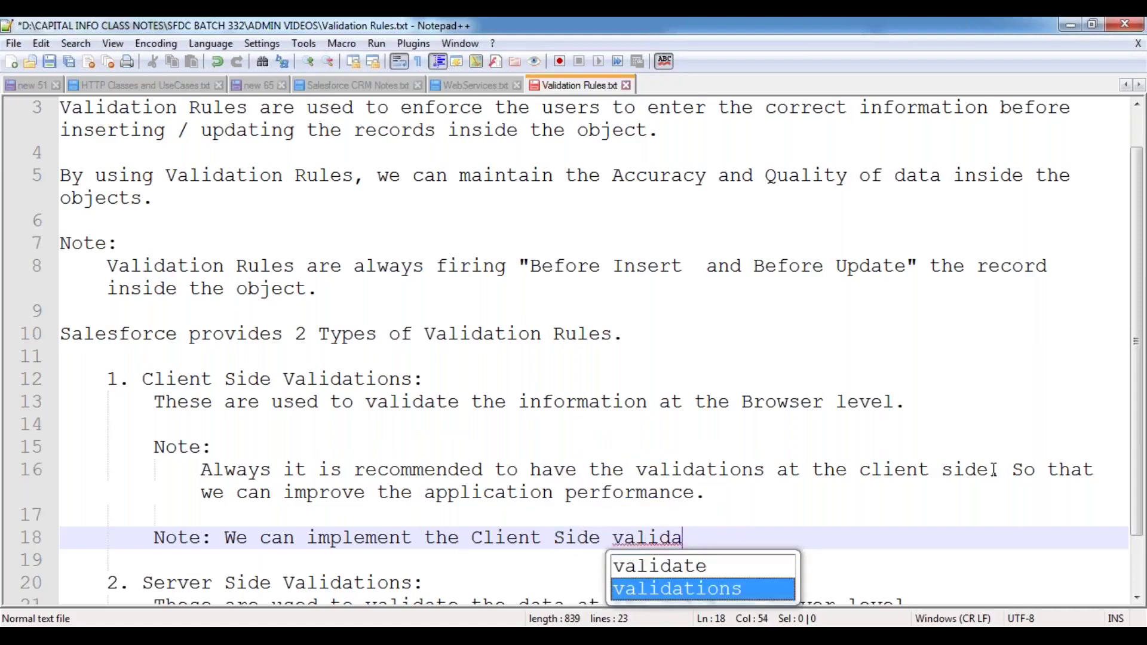
pyautogui.press('Return')
pyautogui.write('by using ')
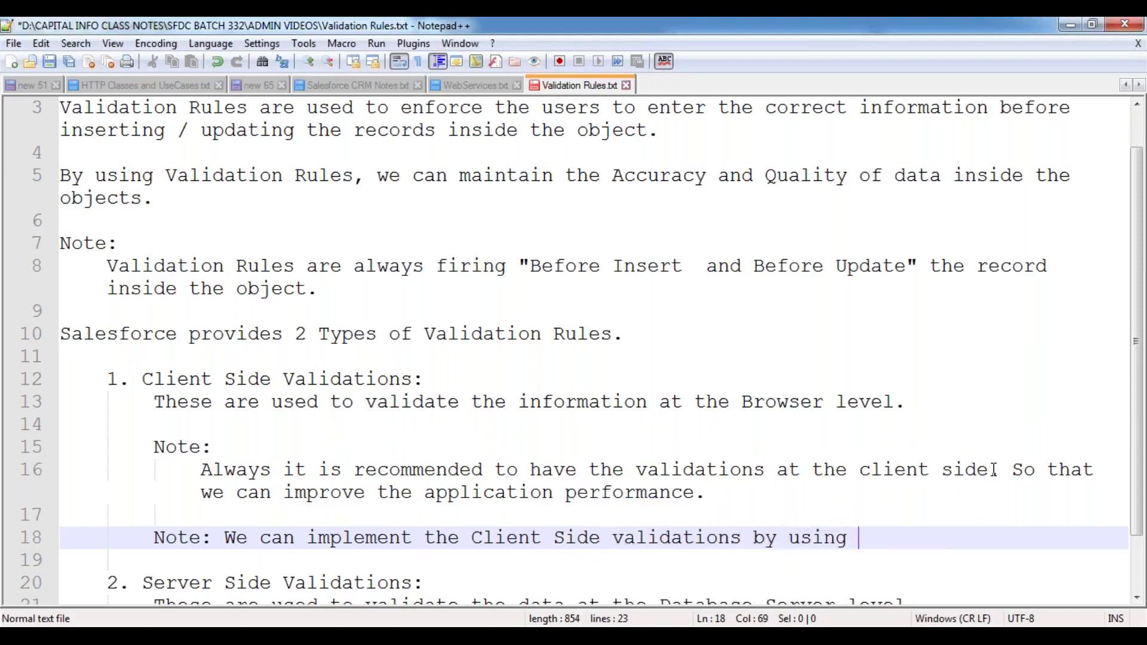
pyautogui.write('"Validation R')
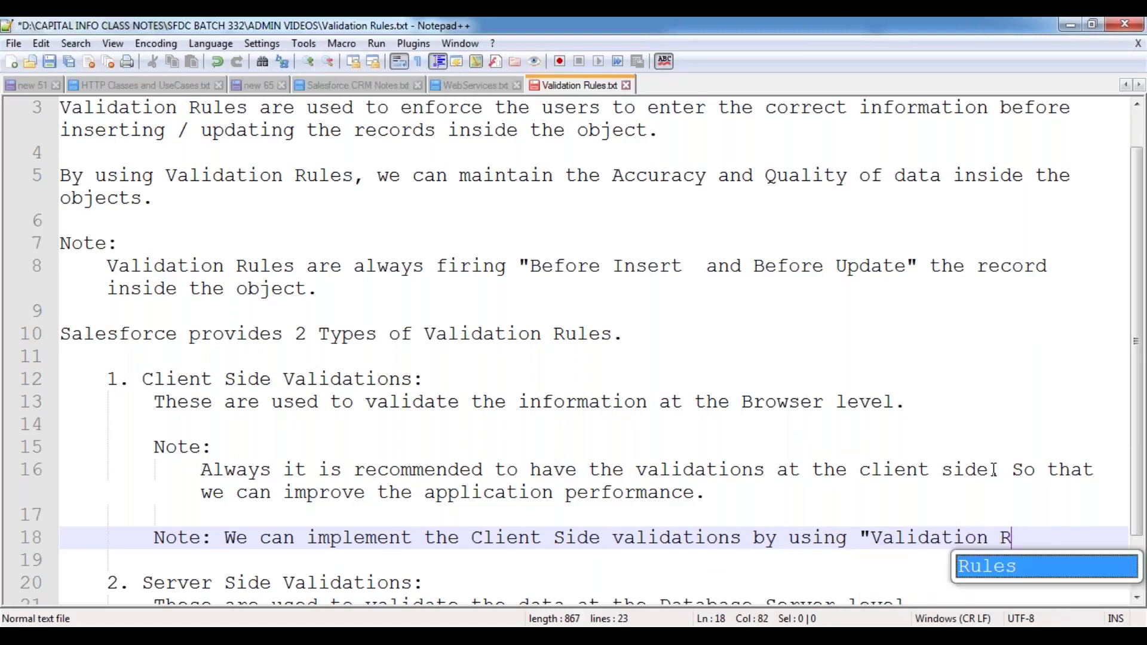
pyautogui.write('ules".')
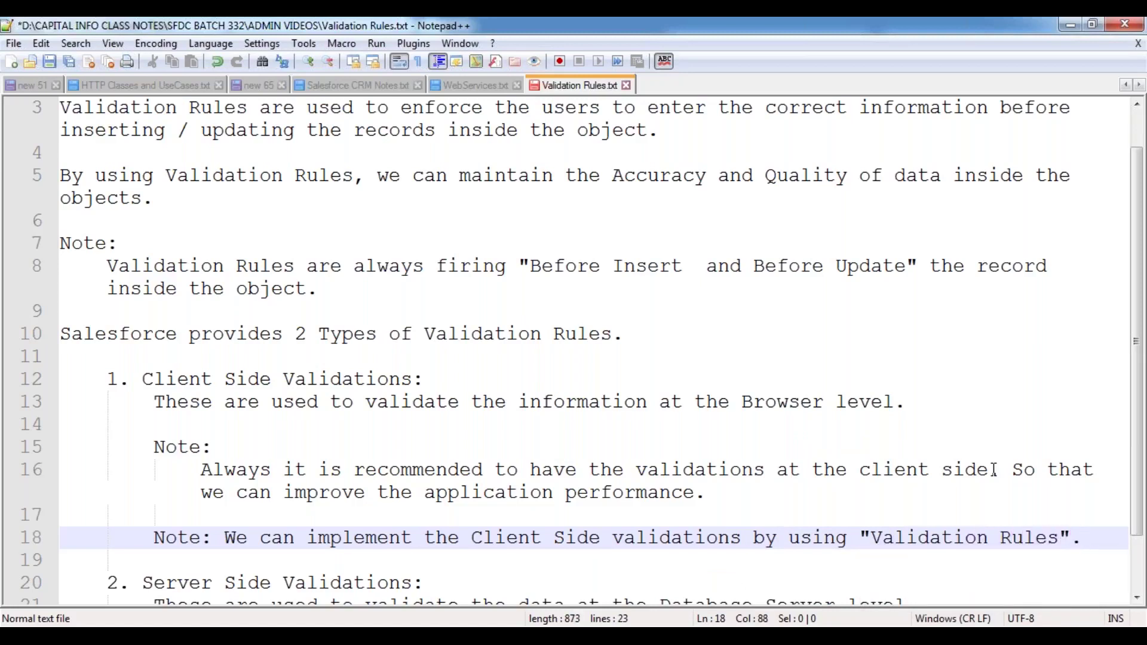
pyautogui.scroll(-1, 644, 400)
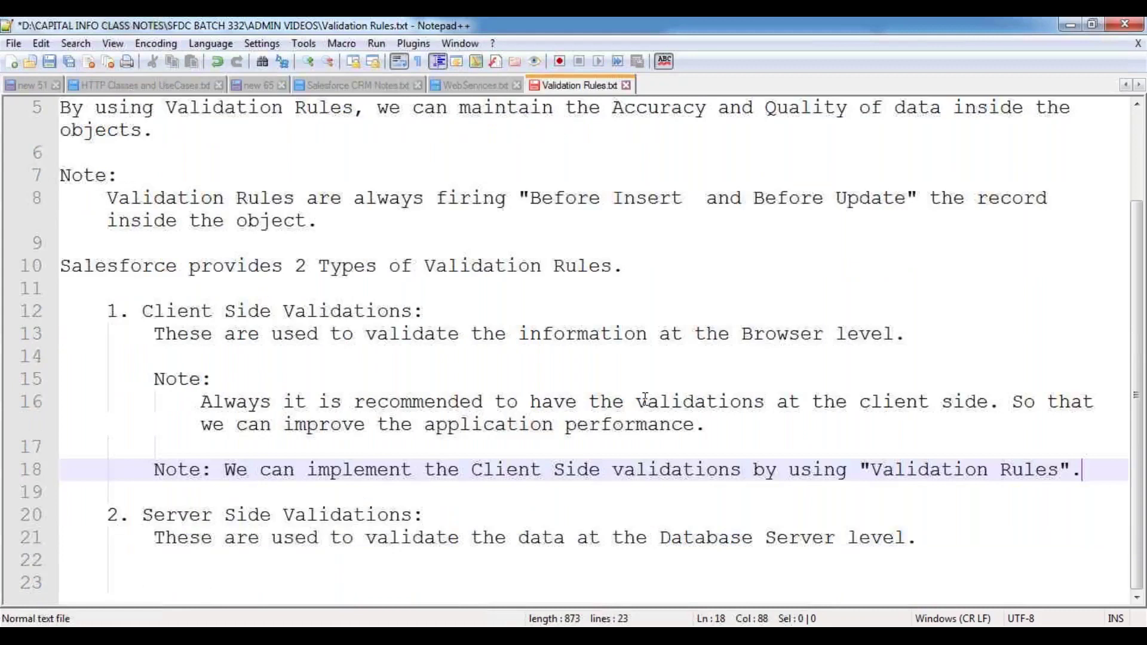
pyautogui.scroll(2, 674, 495)
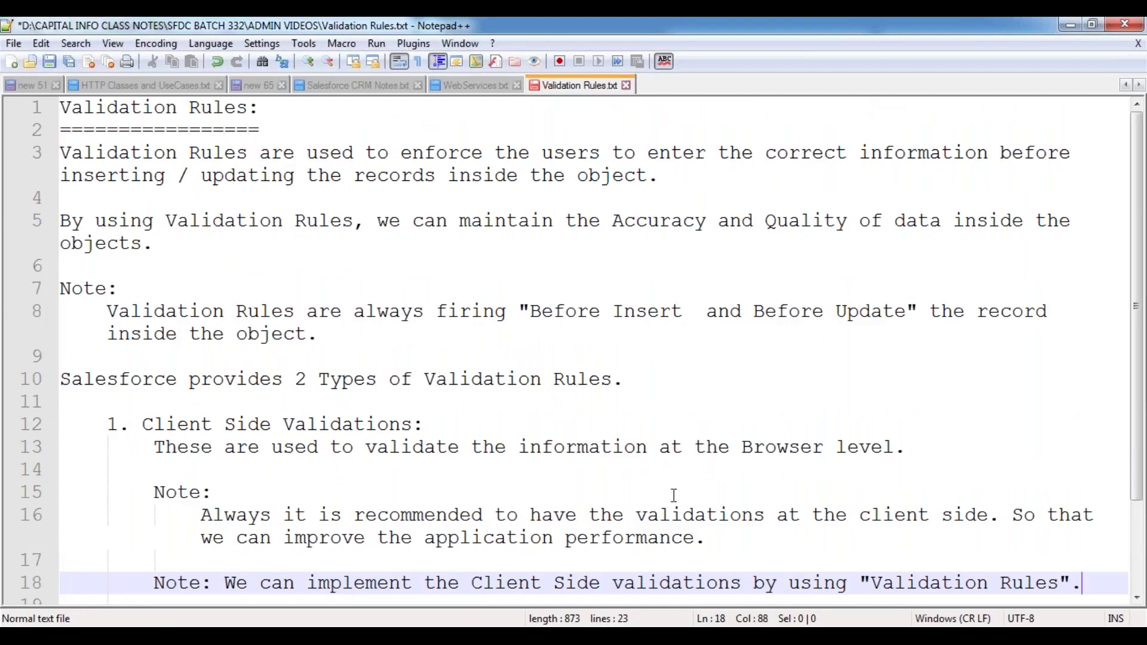
pyautogui.scroll(-2, 674, 496)
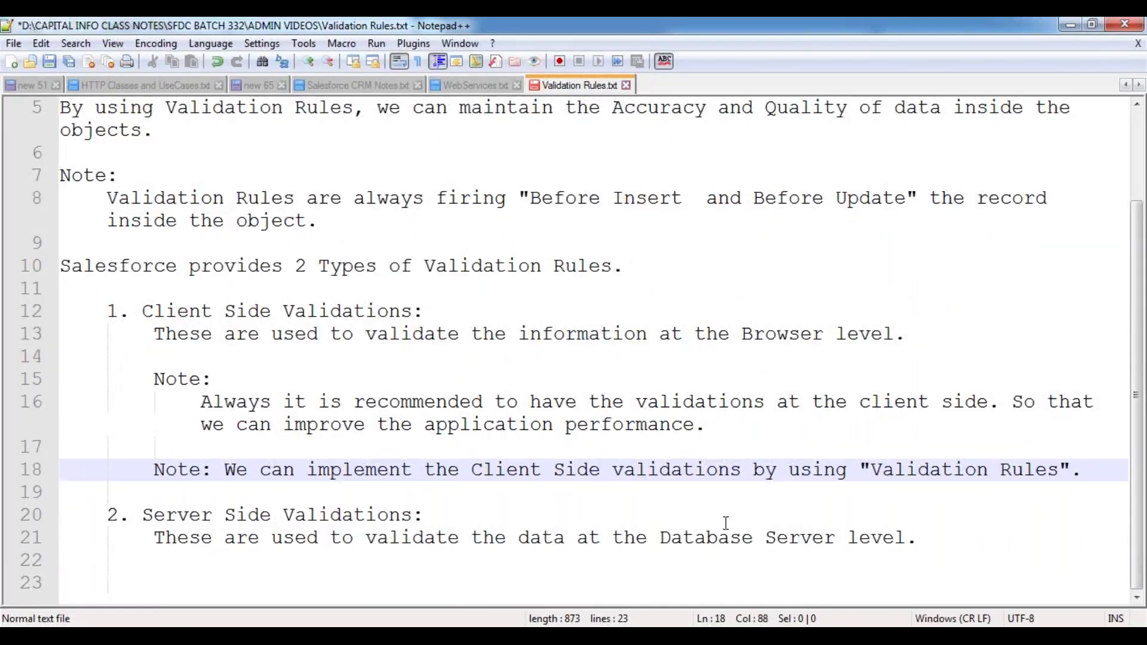
pyautogui.click(742, 537)
# - Add a 'Note:' label below the server-side description, with an indented line under it
pyautogui.press('End')
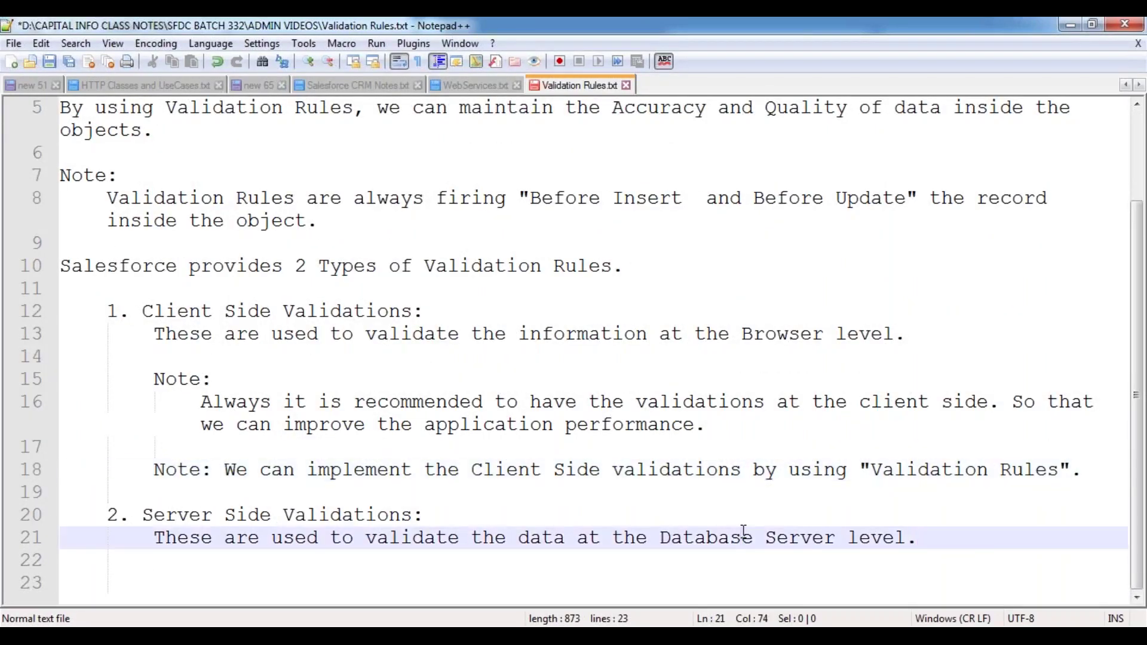
pyautogui.press('Return')
pyautogui.press('Return')
pyautogui.write('Note:')
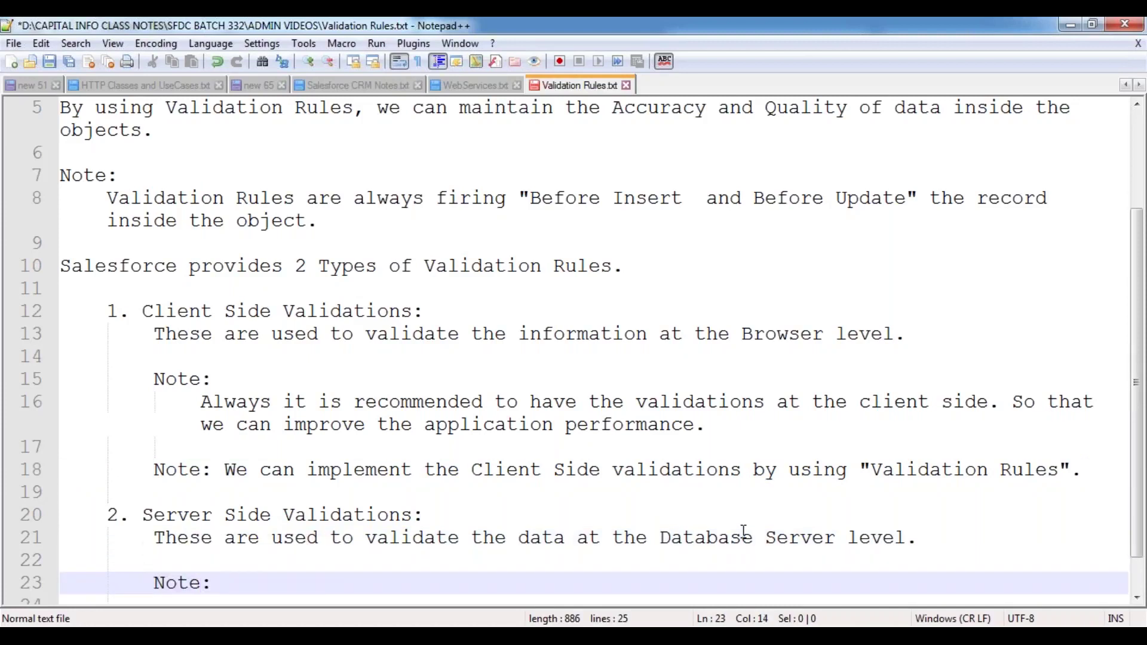
pyautogui.press('Return')
pyautogui.press('Tab')
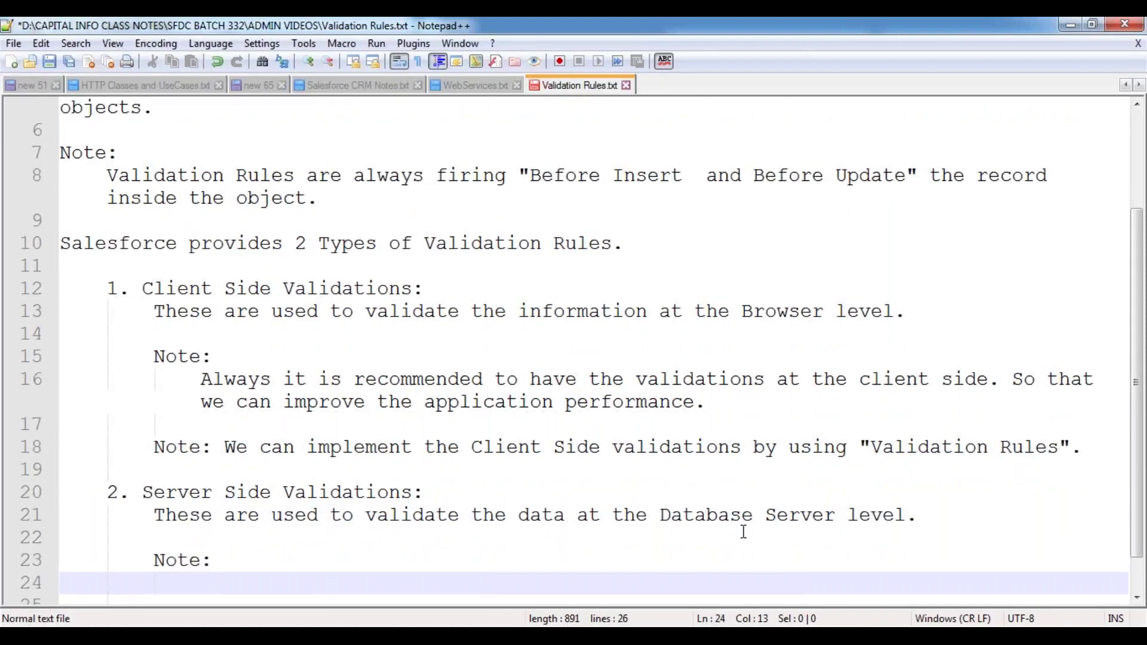
# - Write the note: 'We can implement the Server Side validation rules by using "Apex Triggers".'
pyautogui.scroll(1, 743, 532)
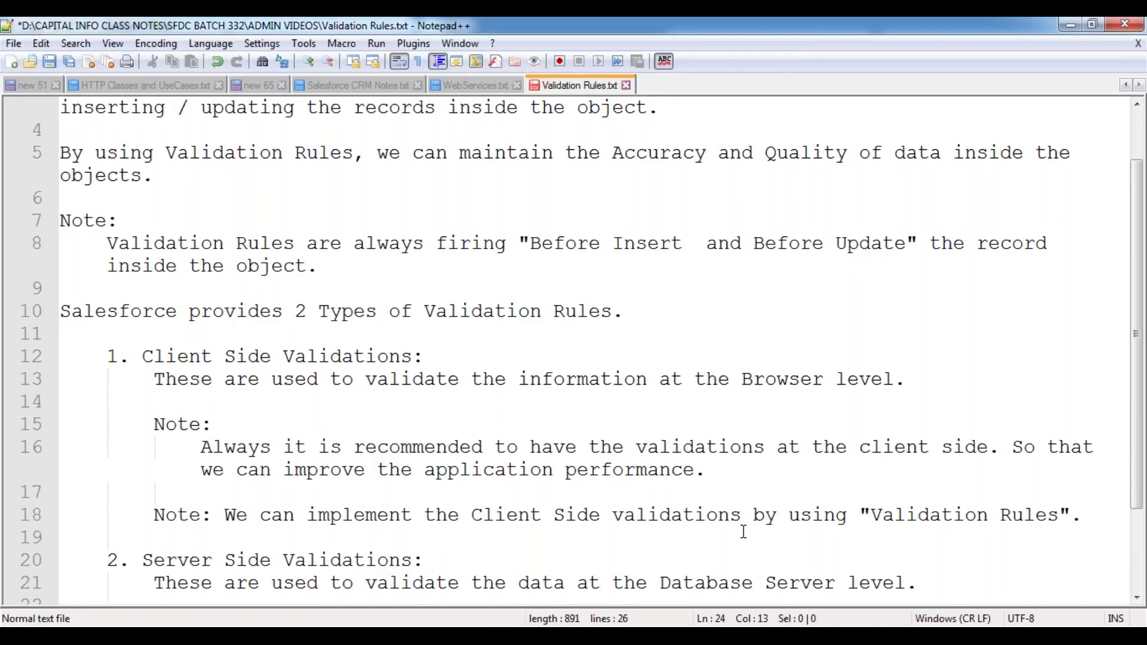
pyautogui.scroll(-1, 729, 533)
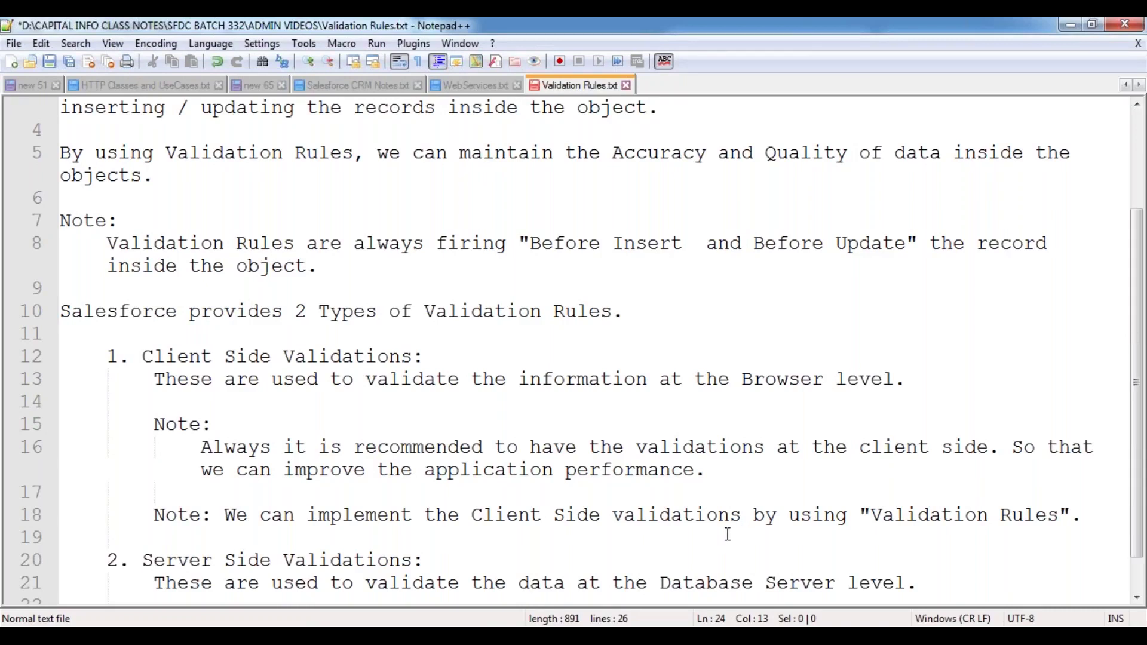
pyautogui.write('We can imple')
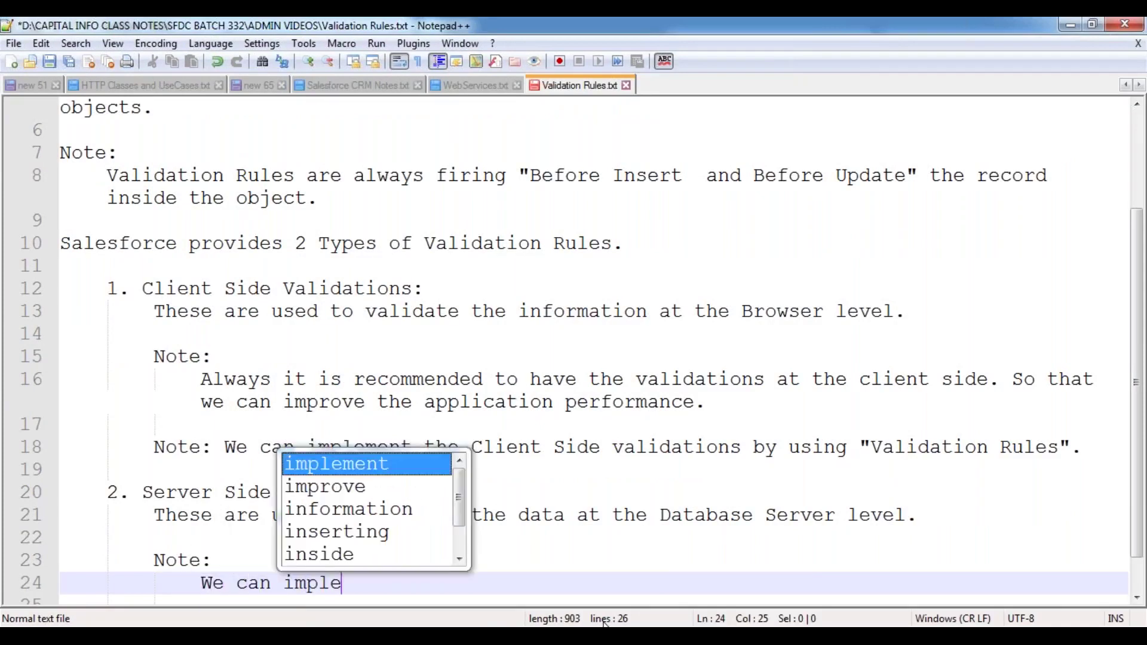
pyautogui.write('ment the Serv')
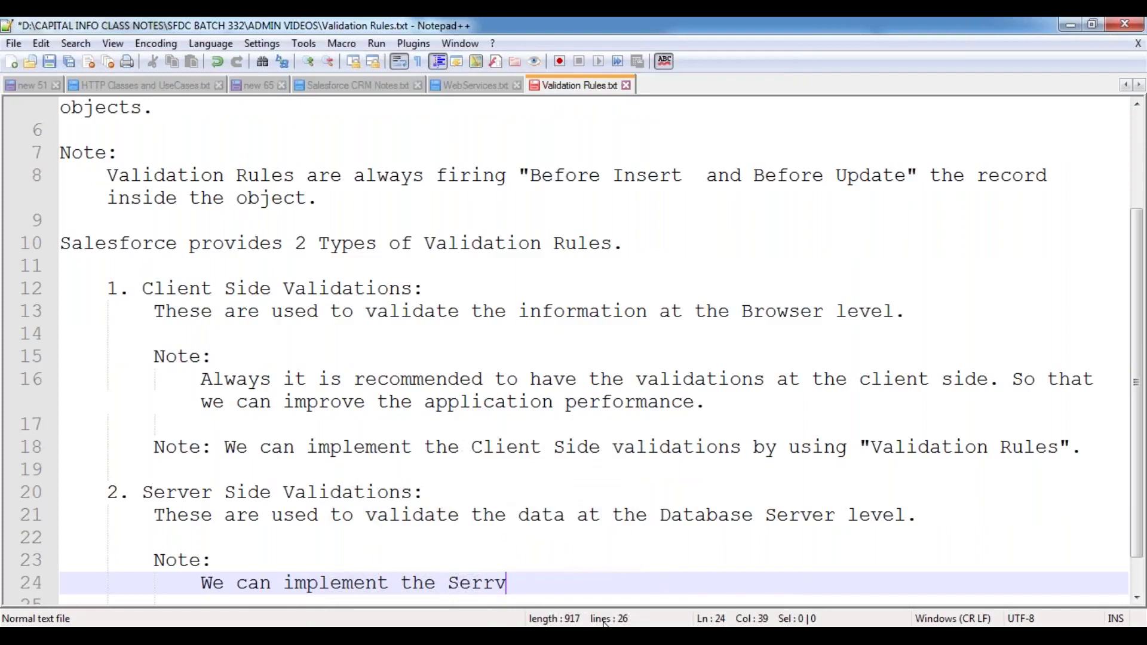
pyautogui.write('er Side valid')
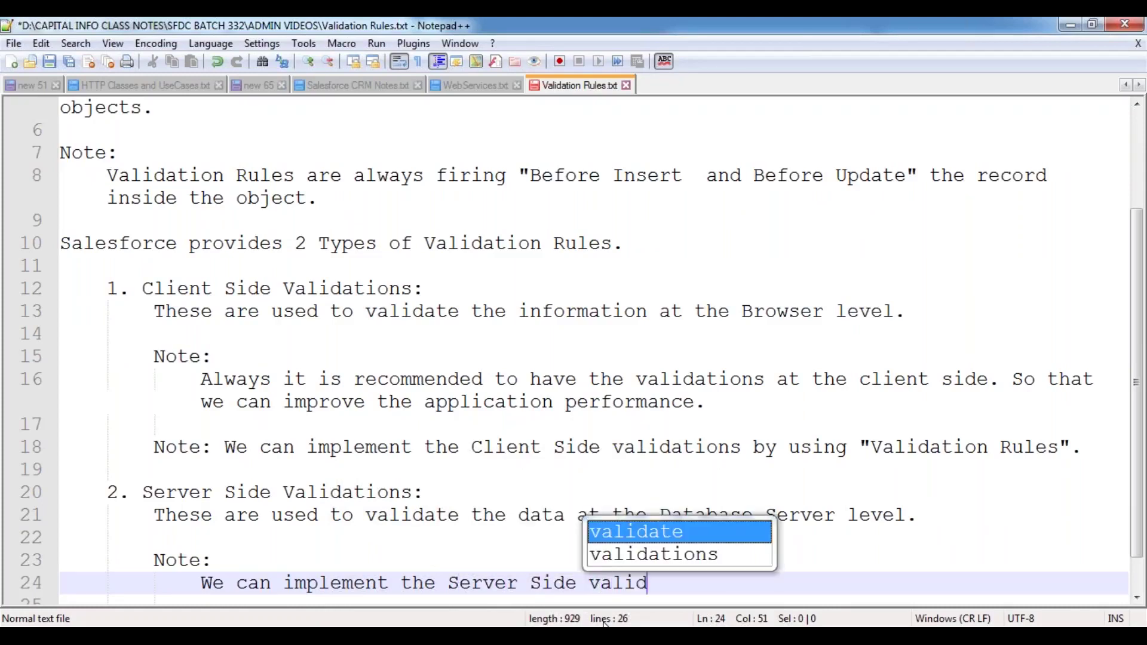
pyautogui.press('Down')
pyautogui.press('Return')
pyautogui.press('BackSpace')
pyautogui.write('rules by ')
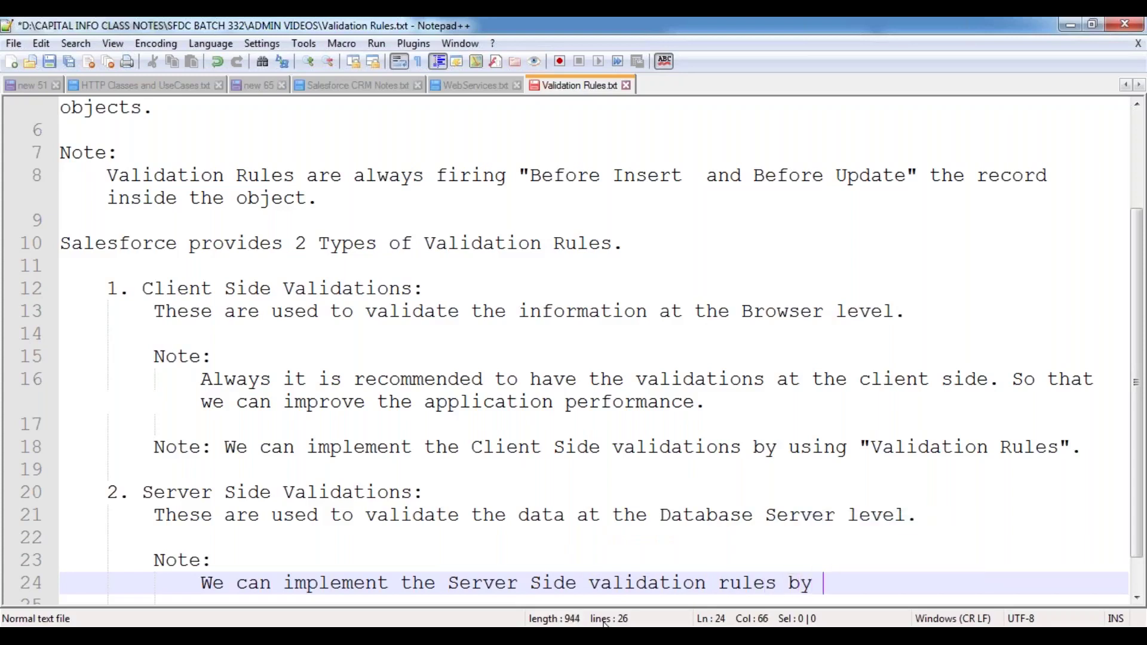
pyautogui.write('using "Apex')
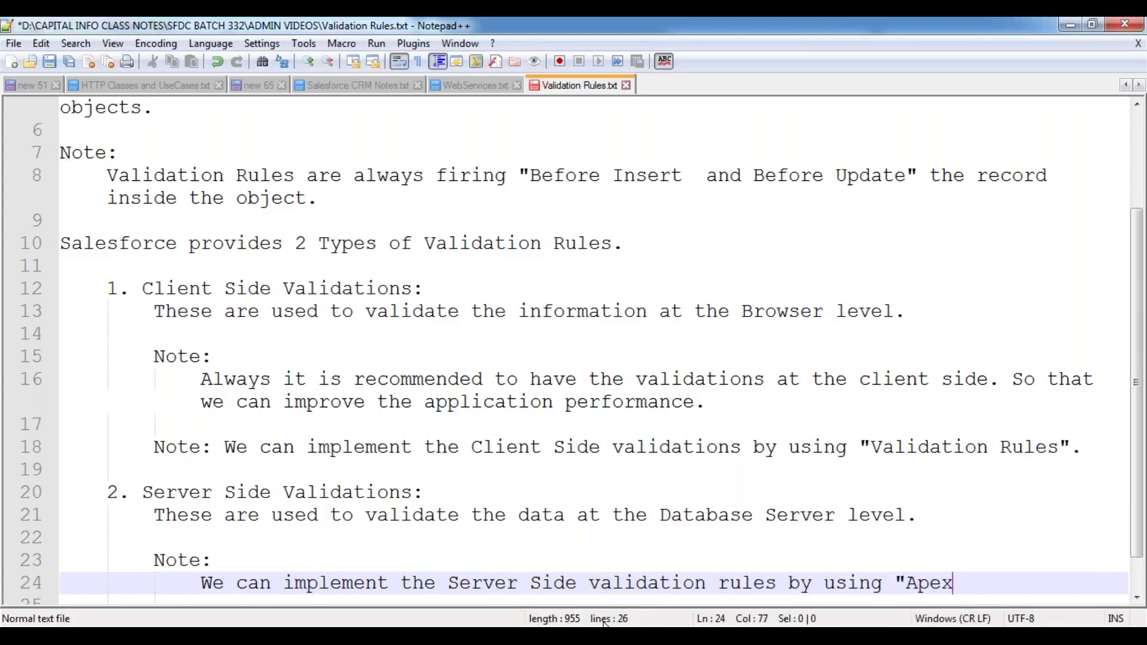
pyautogui.write(' Triggers".')
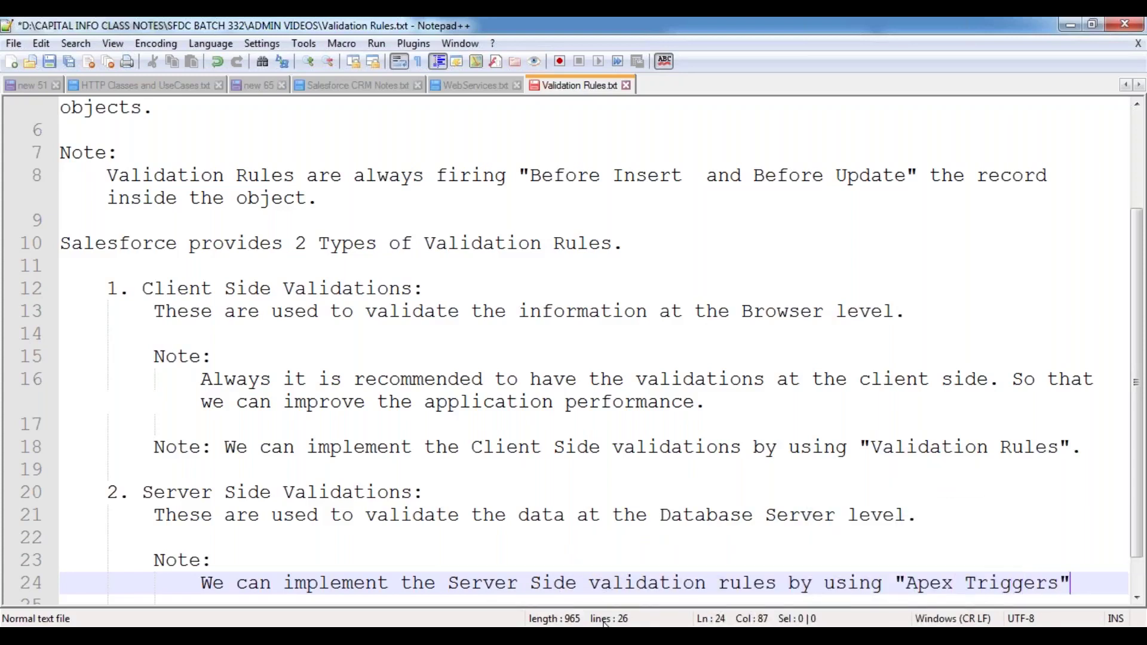
pyautogui.press('Down')
pyautogui.press('Return')
pyautogui.press('Return')
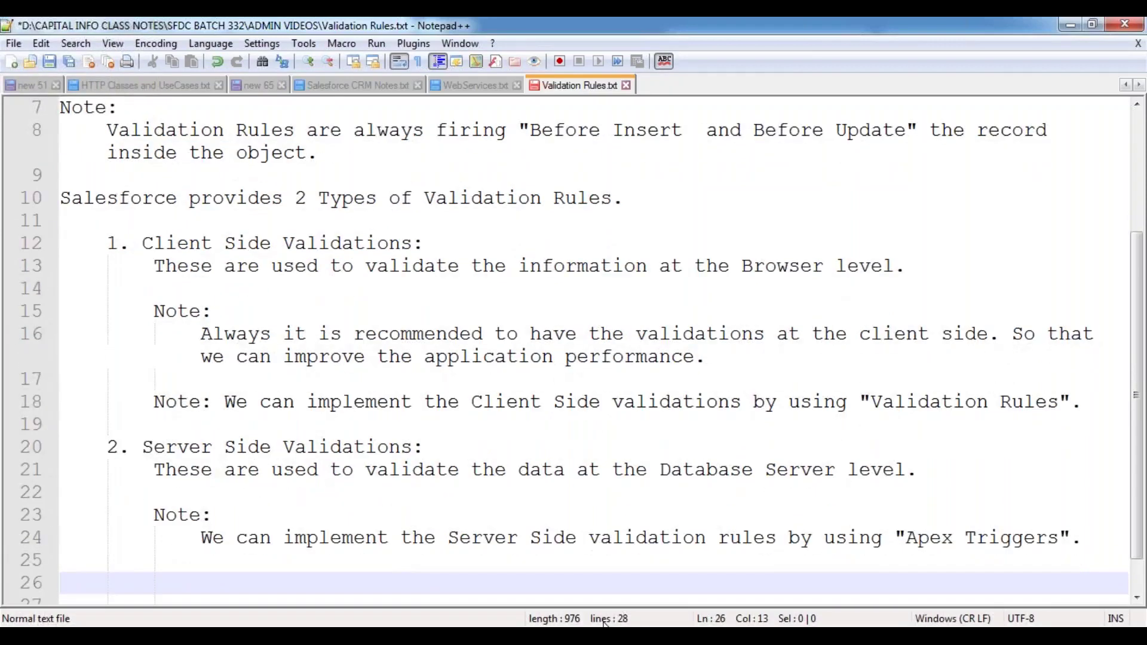
pyautogui.press('BackSpace')
pyautogui.press('BackSpace')
# - Save the notes, then begin an unindented 'Governor Limits:' heading on line 26
pyautogui.hotkey('ctrl', 's')
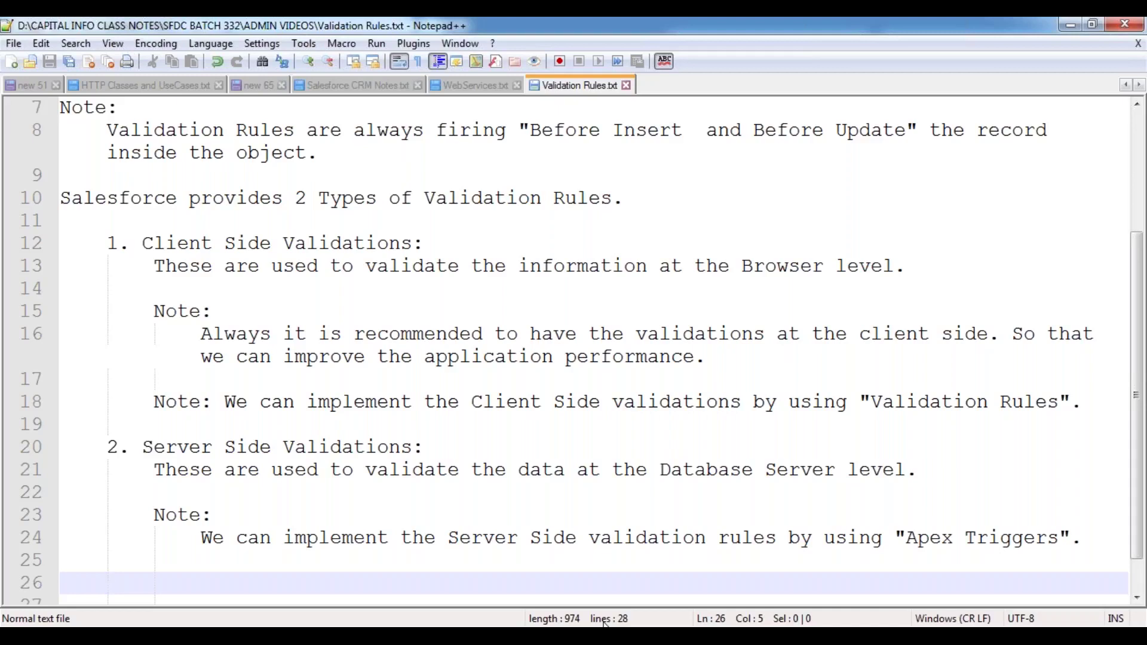
pyautogui.press('BackSpace')
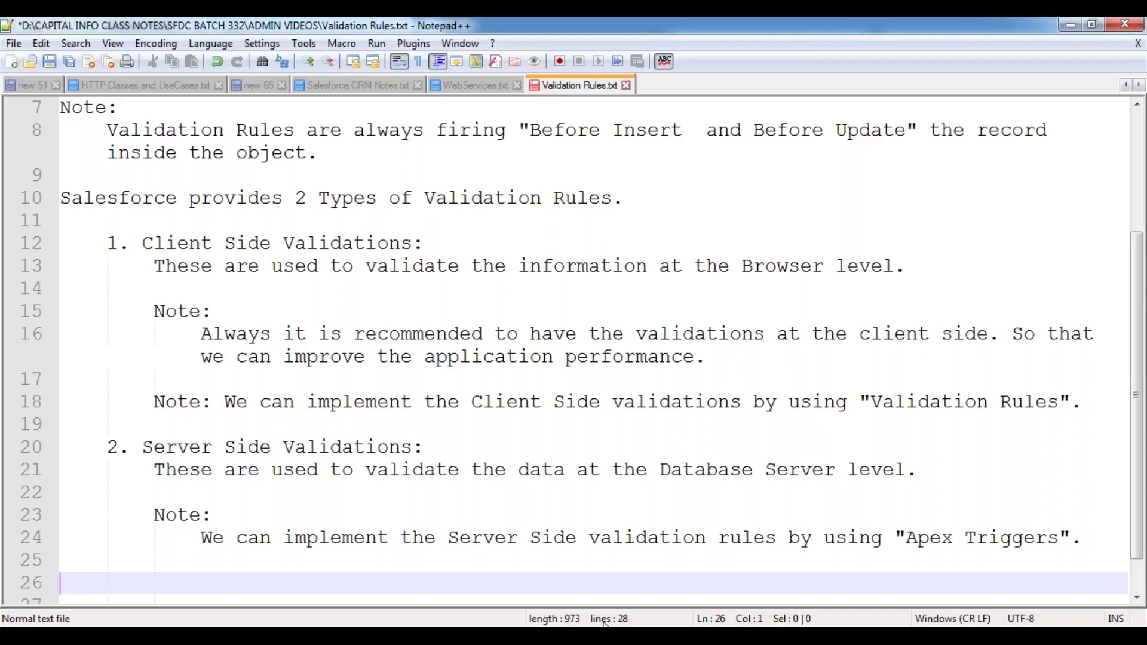
pyautogui.write('Governor')
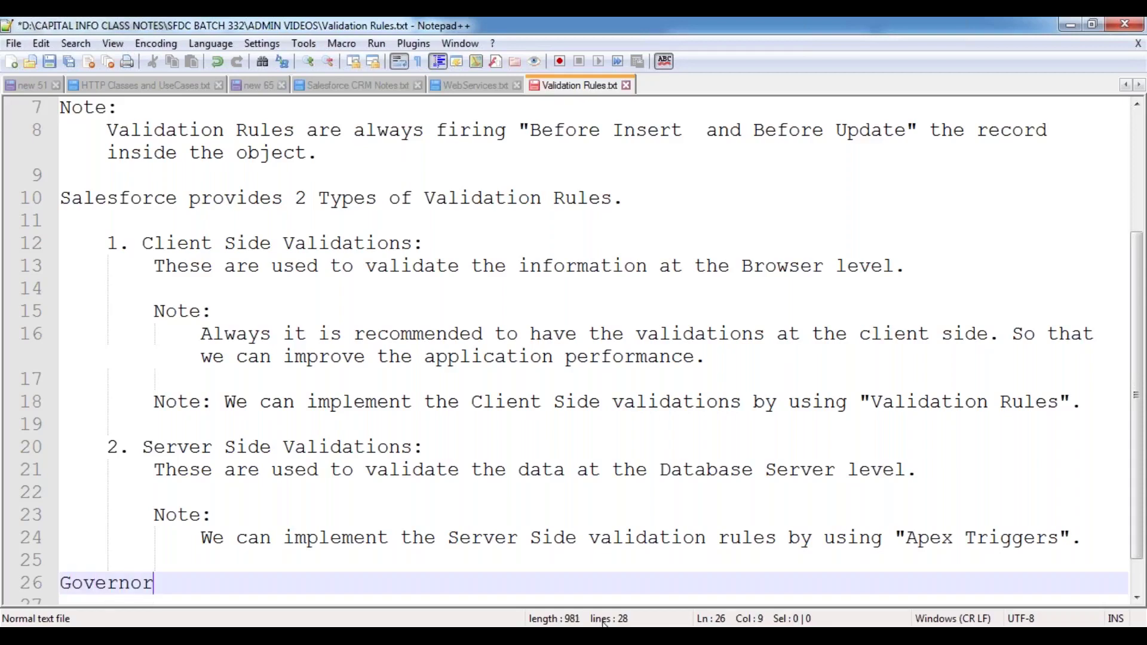
pyautogui.write(' Limits:')
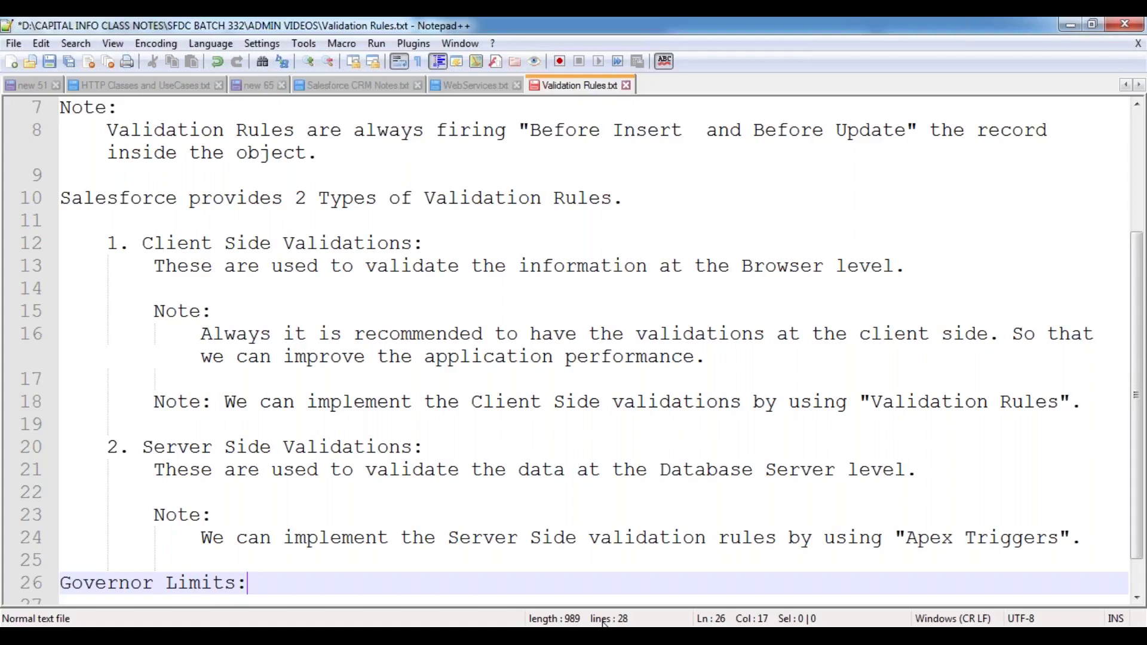
# - Underline the Governor Limits: heading with a row of hyphens and indent the next line
pyautogui.press('Return')
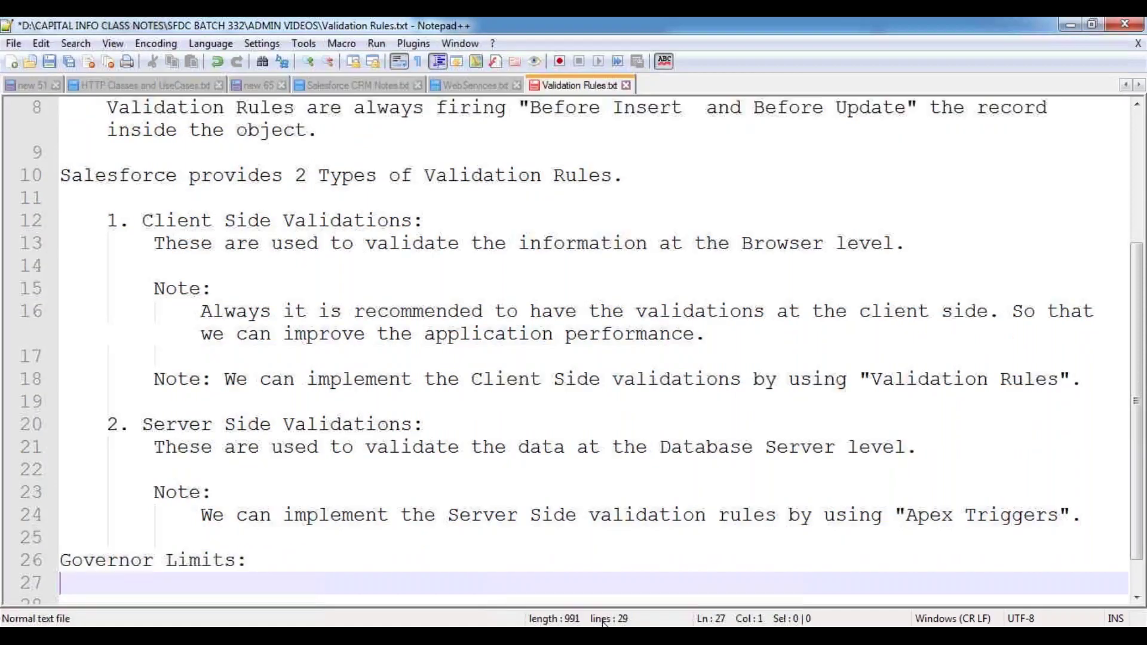
pyautogui.write('----------------')
pyautogui.press('Return')
pyautogui.press('Tab')
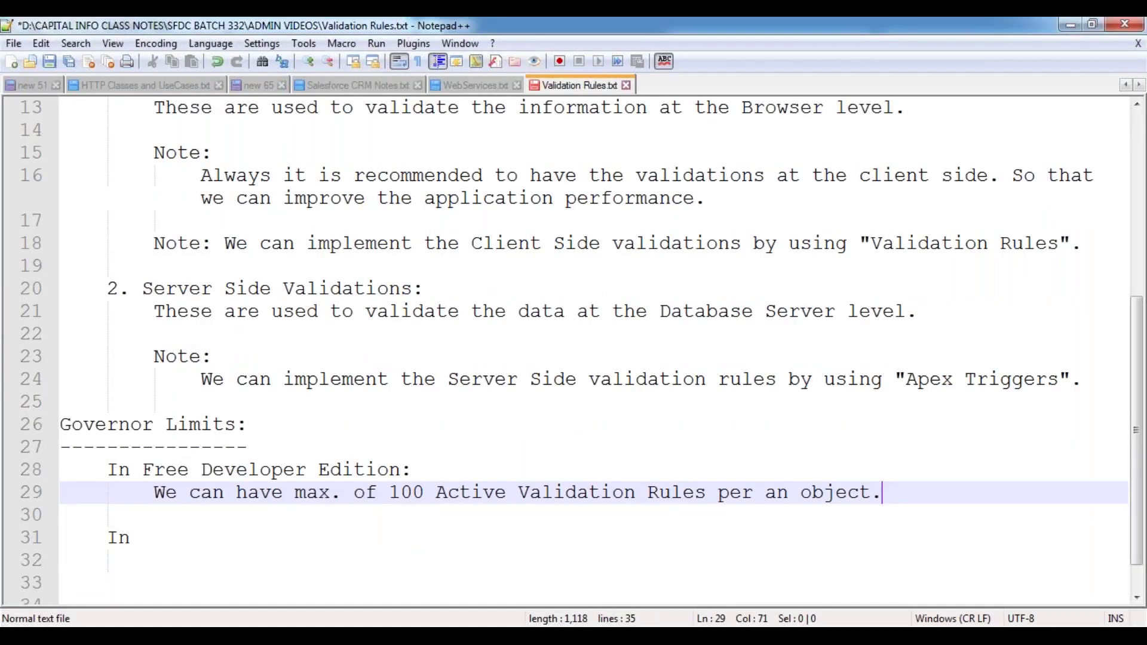
# - Add 'Unlimited Edition:' with 'We can have max. of 500 Active Validation Rules per an object.' and save
pyautogui.press('Down')
pyautogui.press('Down')
pyautogui.write('Unlimited ')
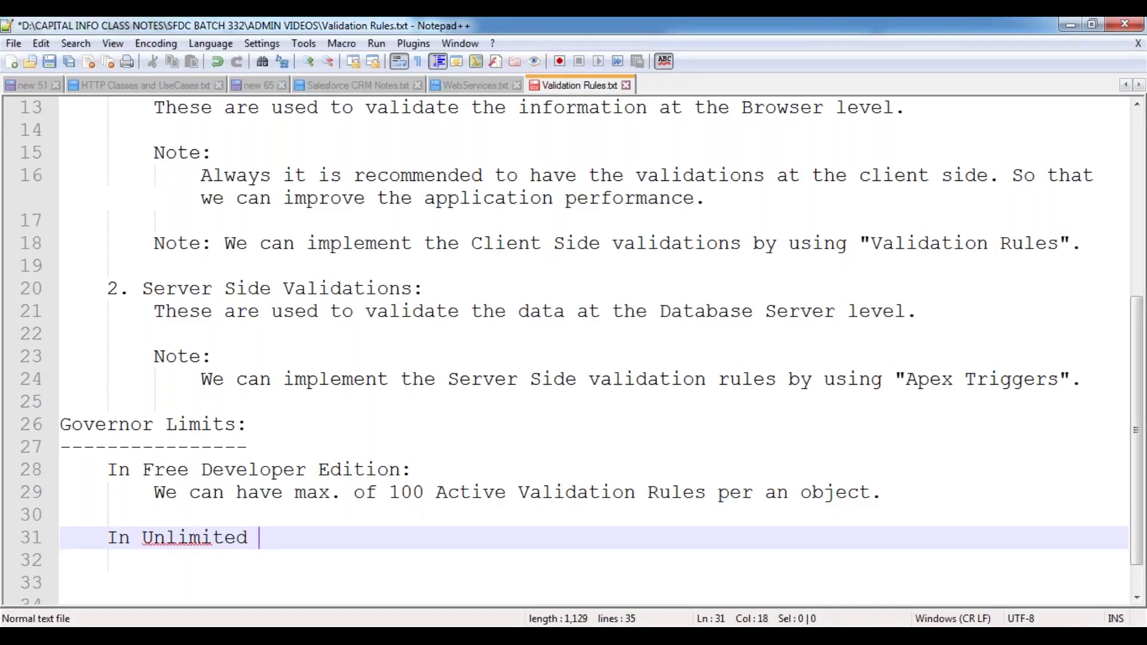
pyautogui.write('Edition')
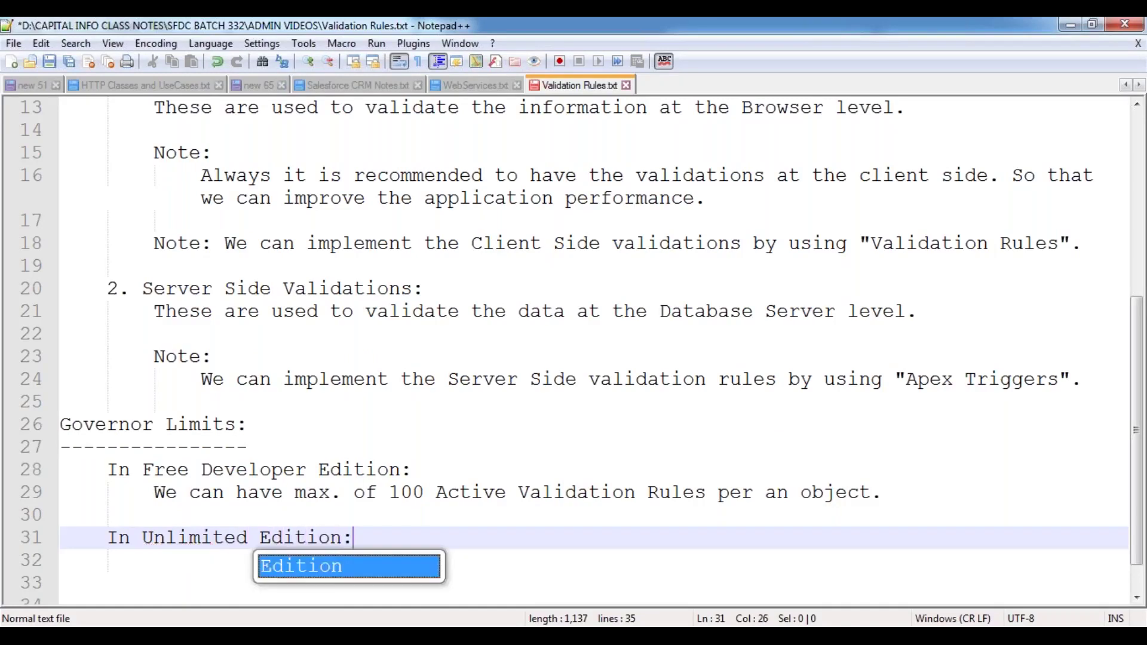
pyautogui.write(':')
pyautogui.press('Return')
pyautogui.press('Tab')
pyautogui.write('We can have max. of 500 Active Validation')
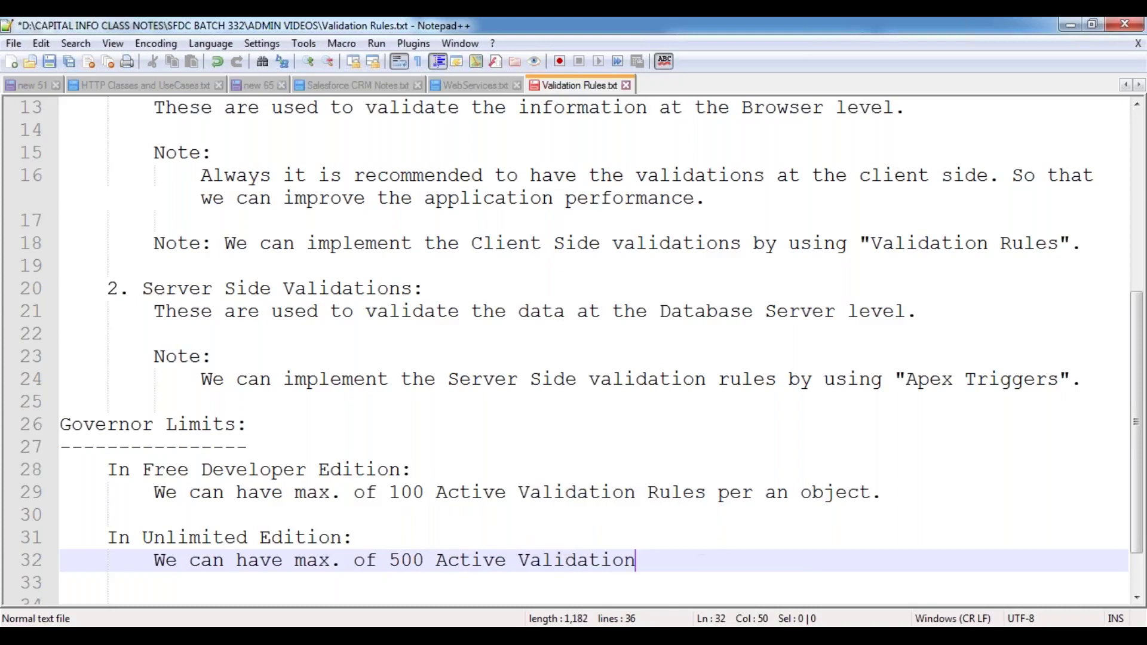
pyautogui.write(' Rules pe')
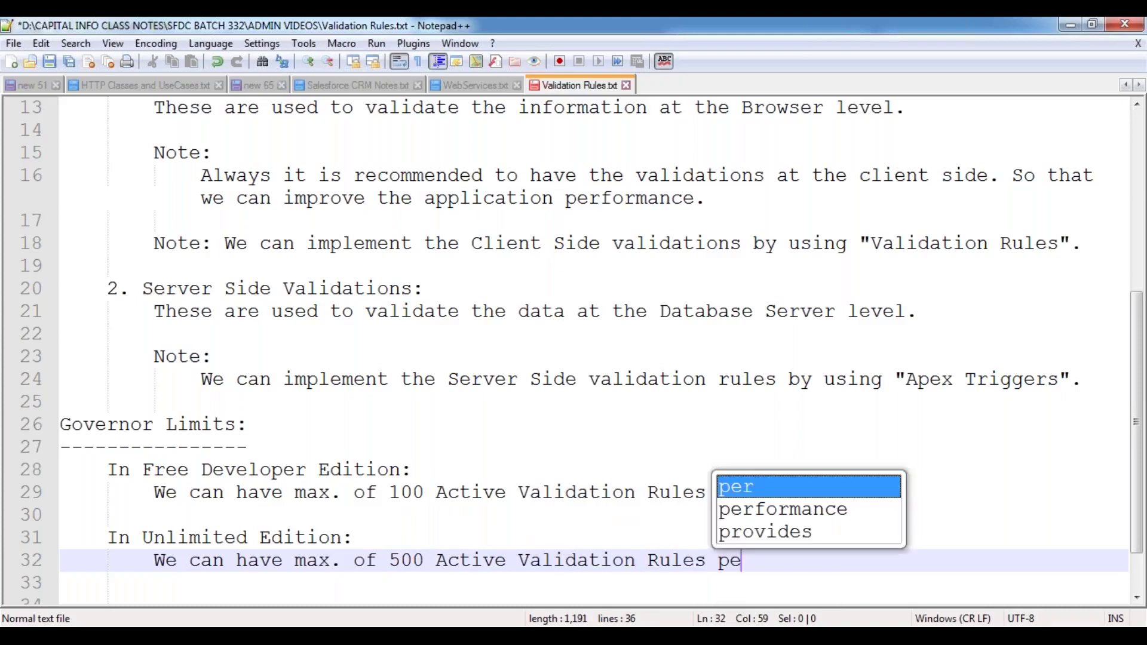
pyautogui.write('r an object.')
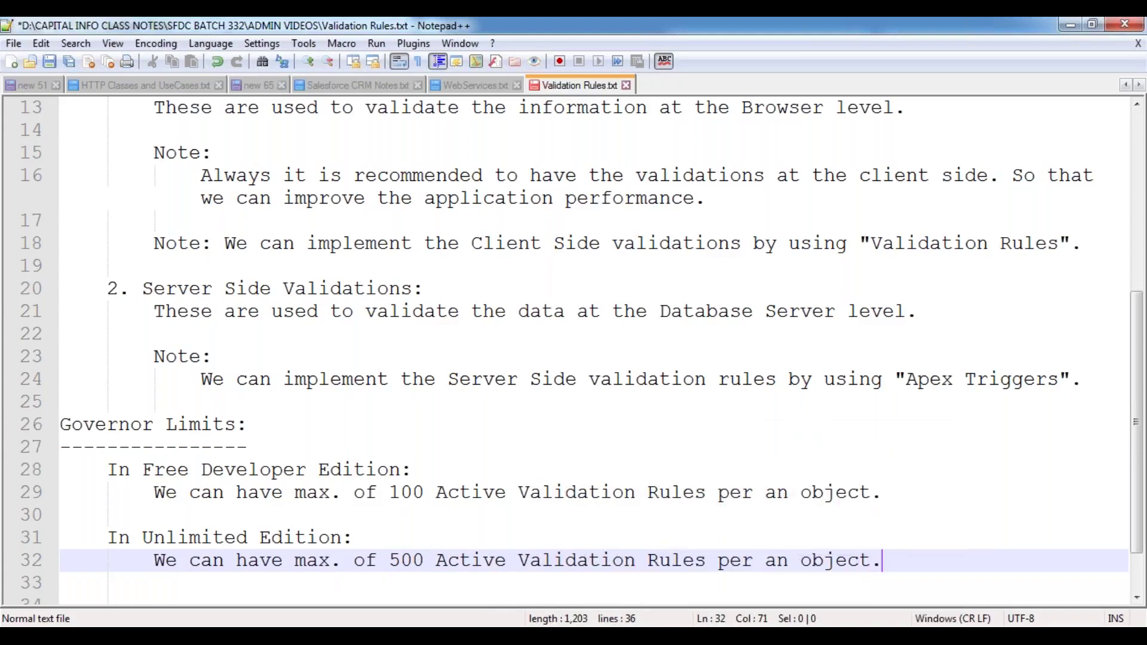
pyautogui.press('Return')
pyautogui.press('Return')
pyautogui.press('BackSpace')
pyautogui.hotkey('ctrl', 's')
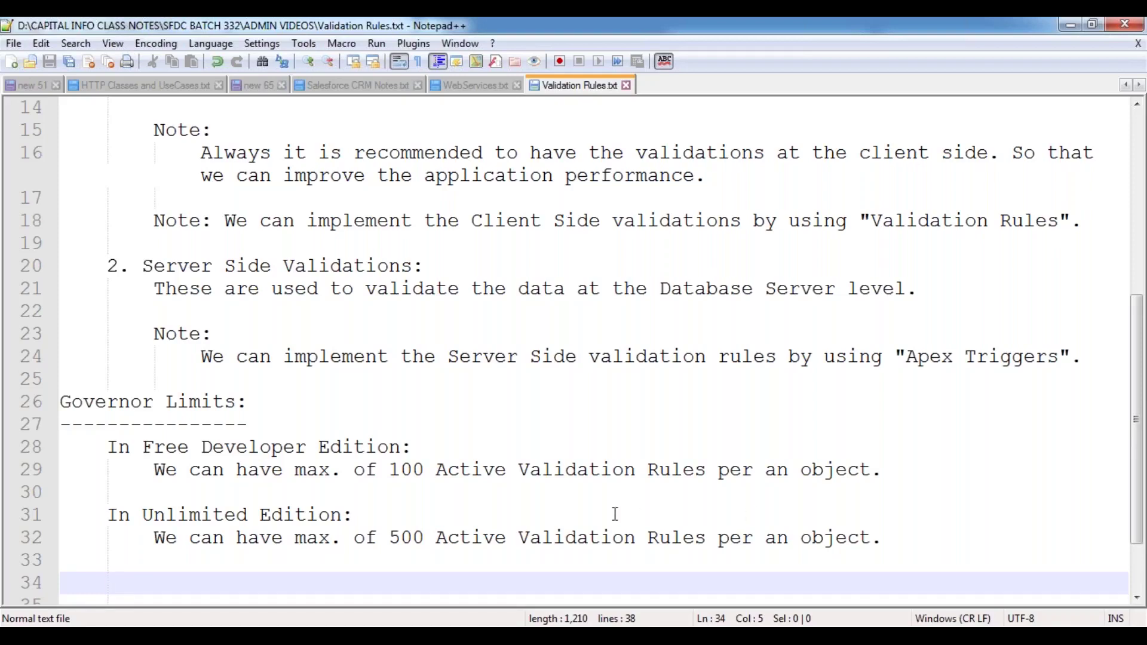
# - Scroll down to line 34, below the Governor Limits section
pyautogui.scroll(-2, 410, 469)
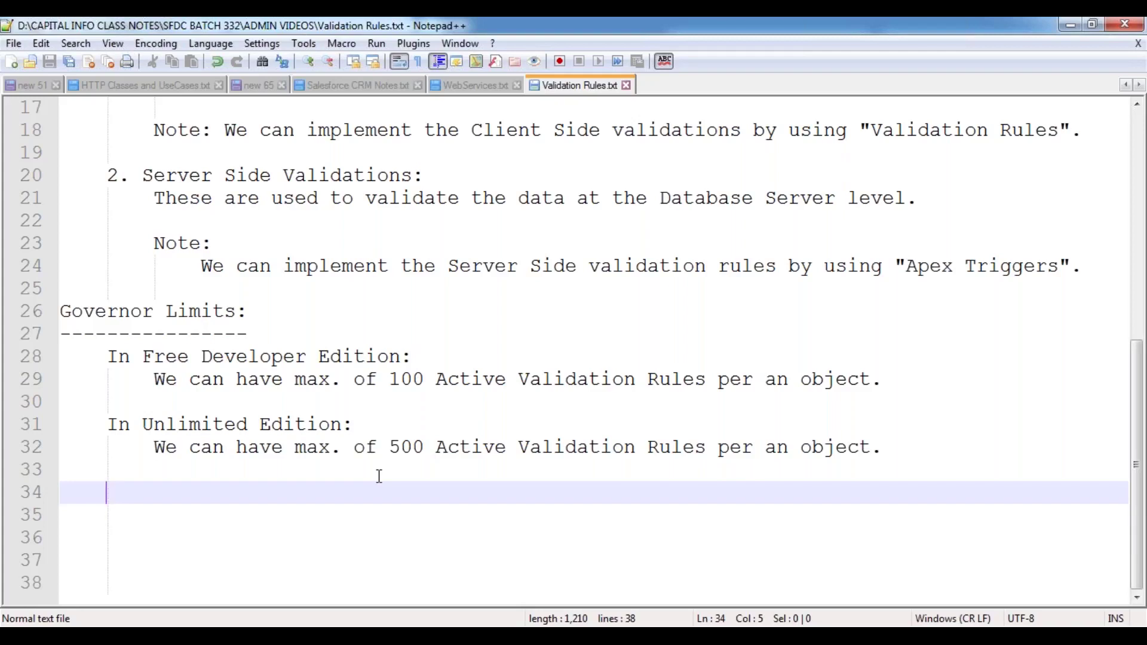
# - Start an unindented 'Note:' heading on line 34
pyautogui.press('BackSpace')
pyautogui.write('Note:')
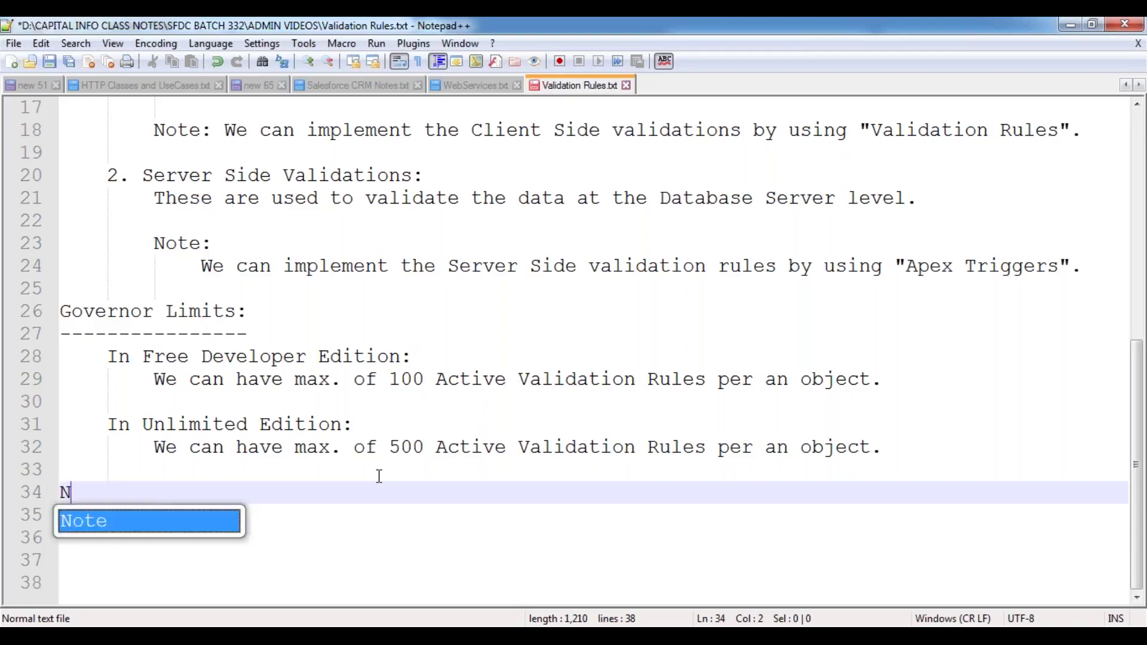
pyautogui.press('Return')
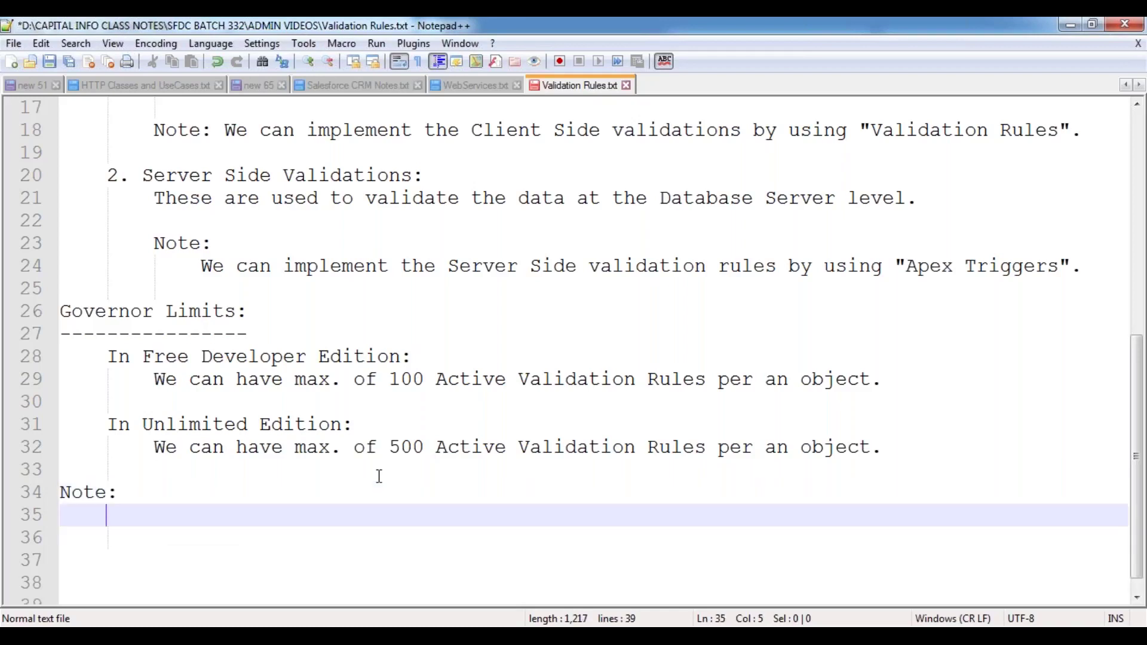
# - Type 'Salesforce provides a set of Readymade functions to be used to validation the data.' under it
pyautogui.write('S')
pyautogui.press('Return')
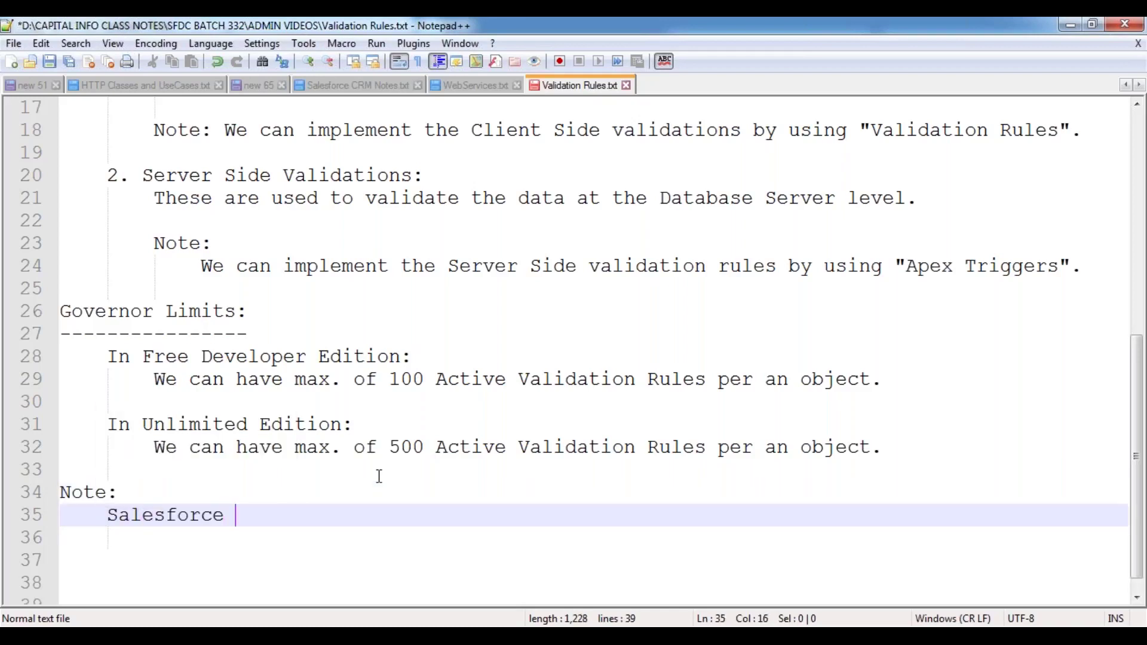
pyautogui.write('provides a sE')
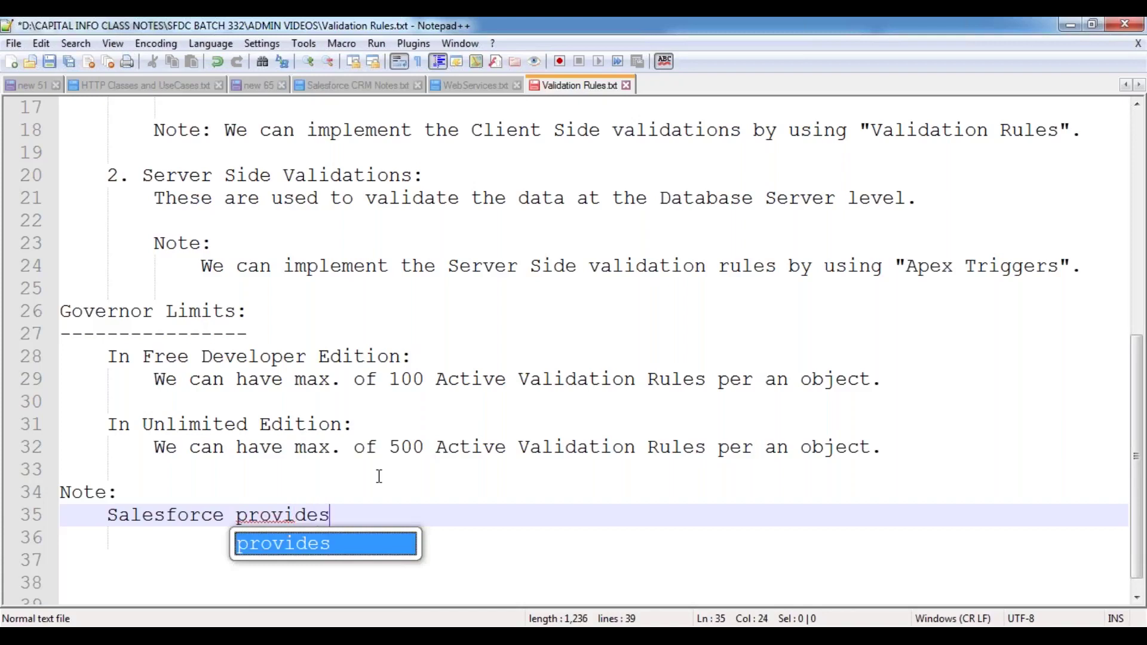
pyautogui.press('BackSpace')
pyautogui.press('BackSpace')
pyautogui.write('se')
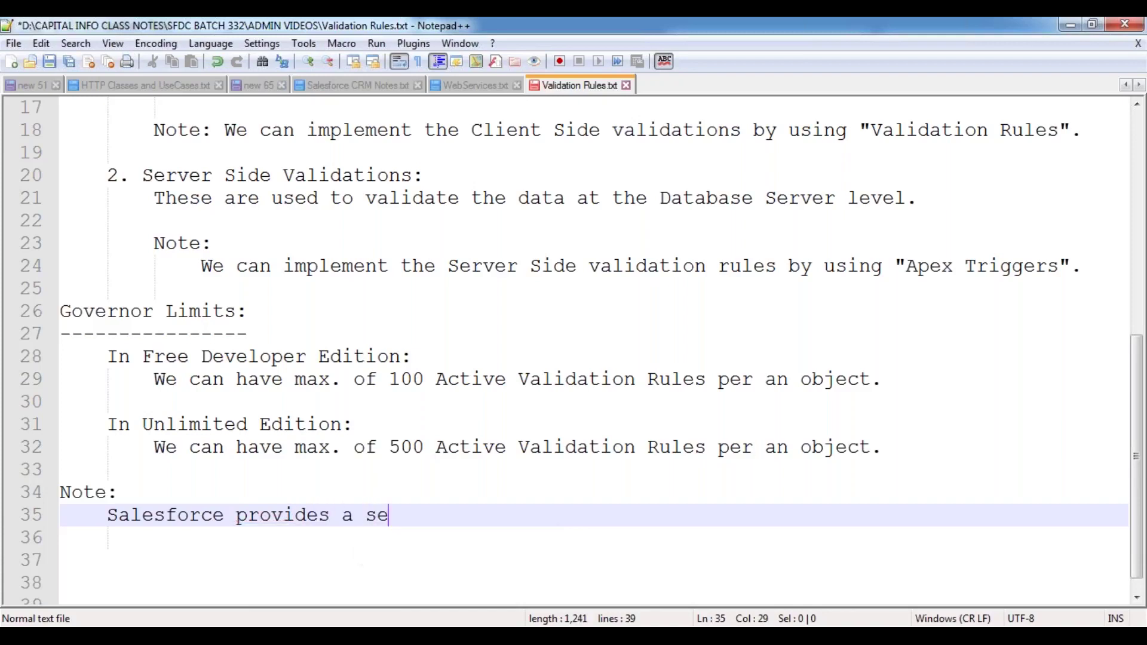
pyautogui.write('t of Ready')
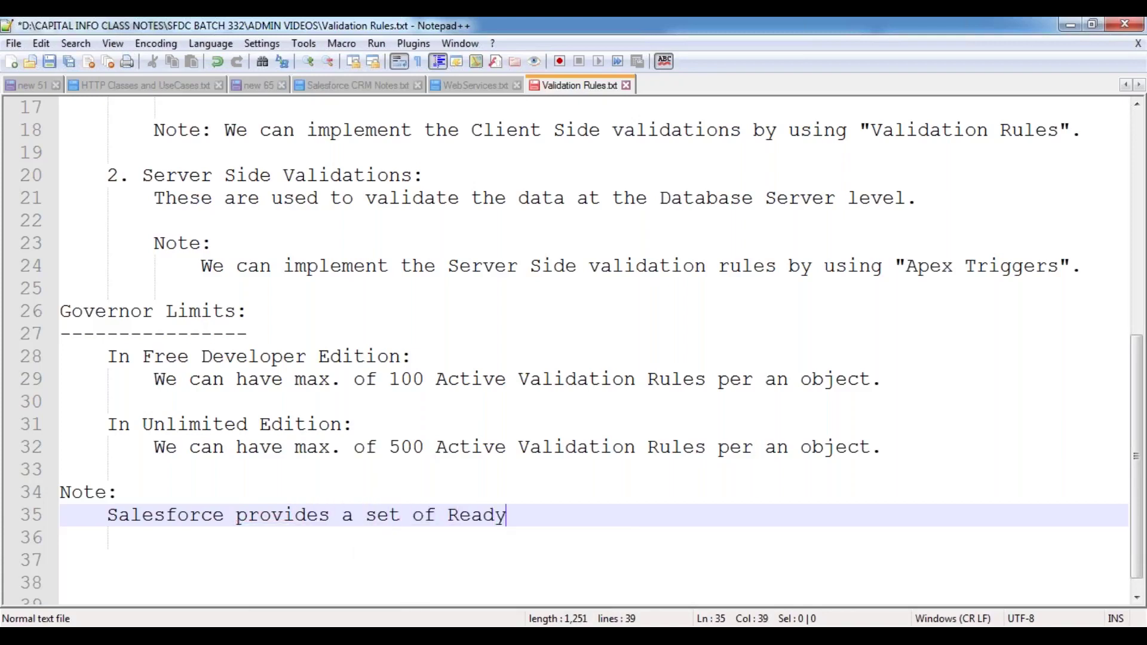
pyautogui.write('made du')
pyautogui.press('BackSpace')
pyautogui.press('BackSpace')
pyautogui.write('functions to ')
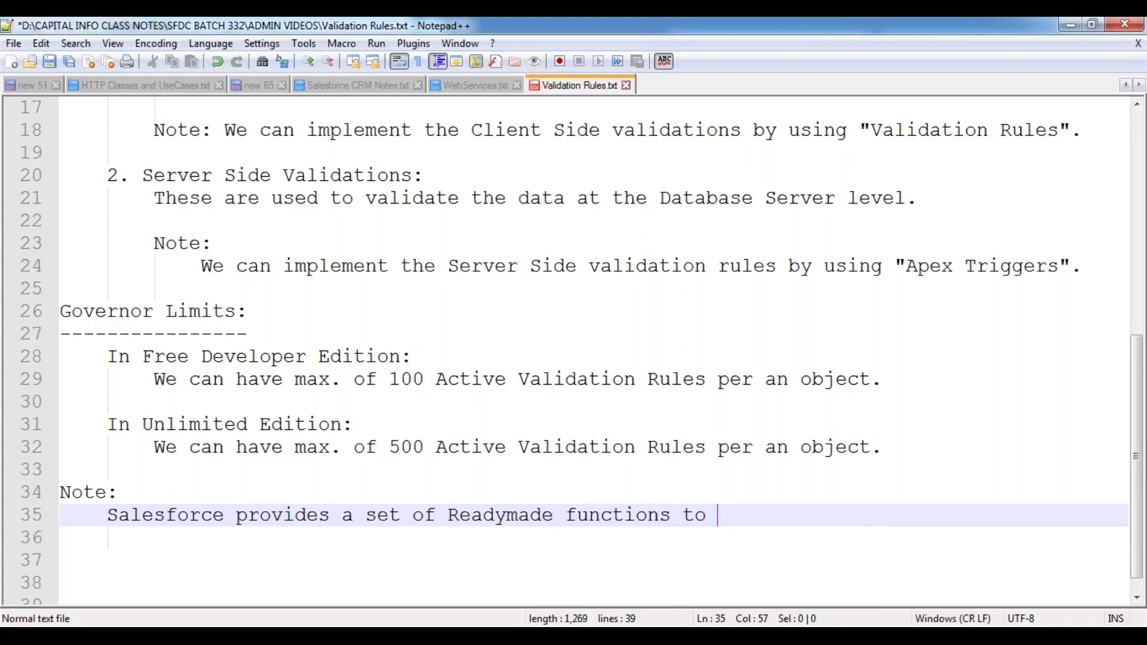
pyautogui.write('be used to va')
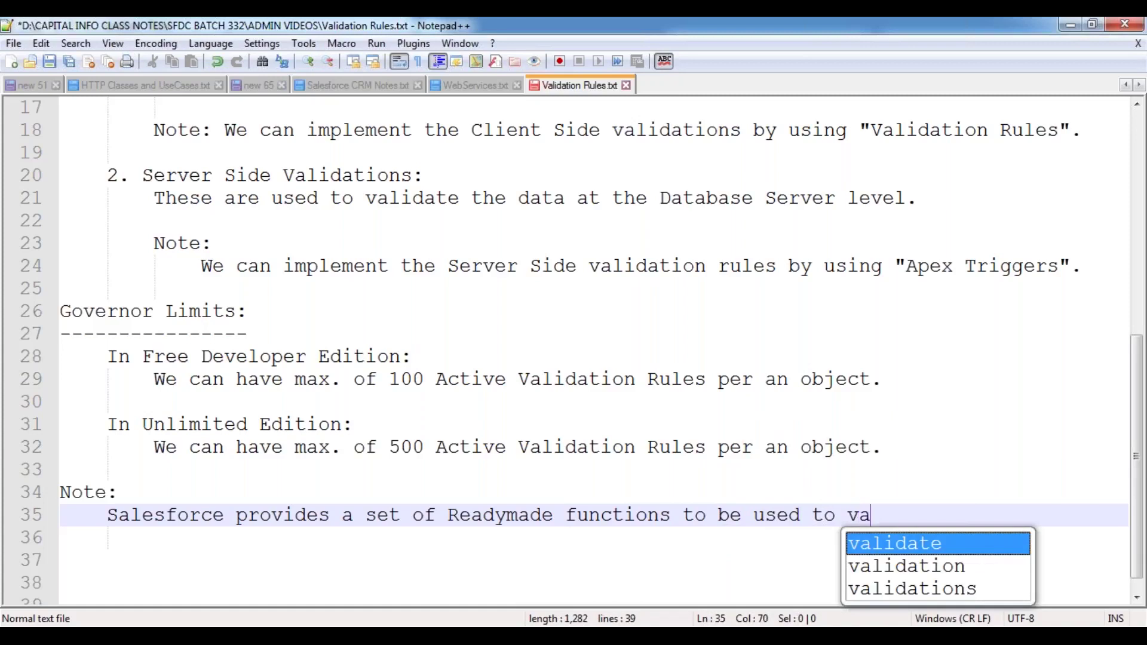
pyautogui.write('lidation the ')
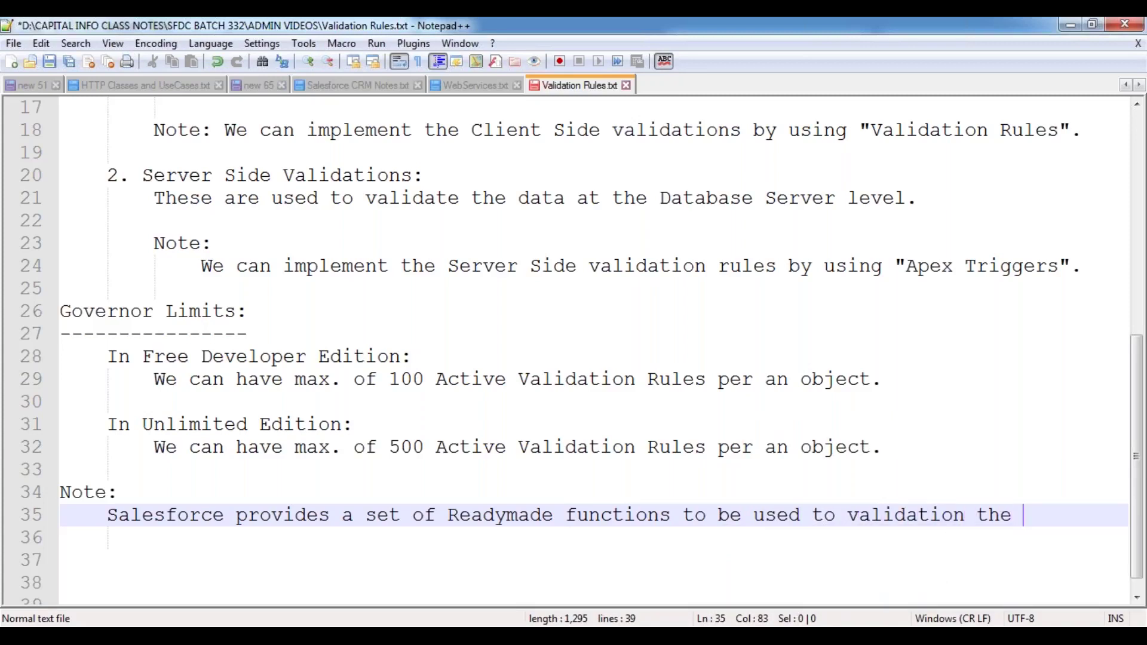
pyautogui.write('data.')
pyautogui.scroll(-1, 441, 418)
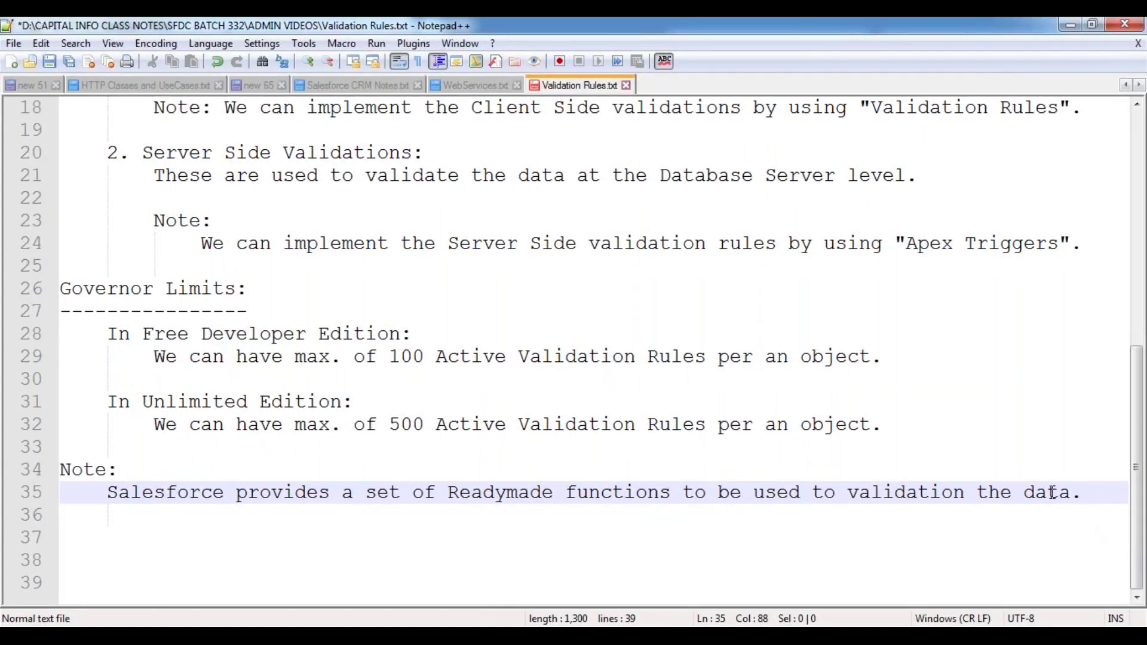
pyautogui.press('Return')
pyautogui.press('Return')
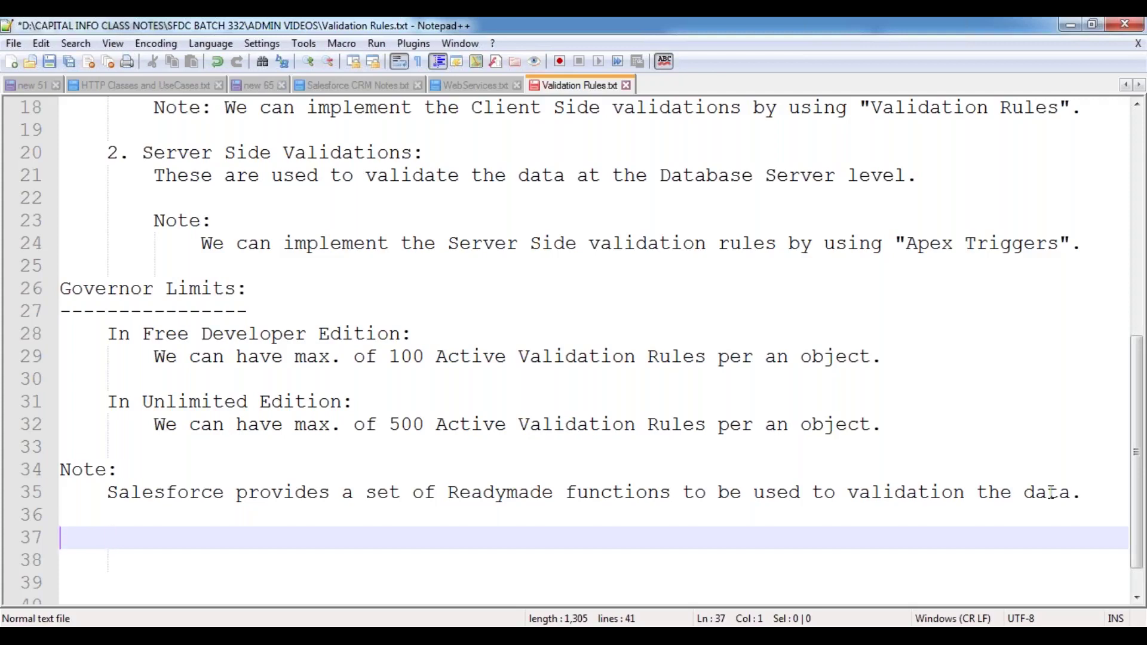
# - Add a 'Functions:' heading underlined with '=' signs and an indented line below
pyautogui.write('Functions:')
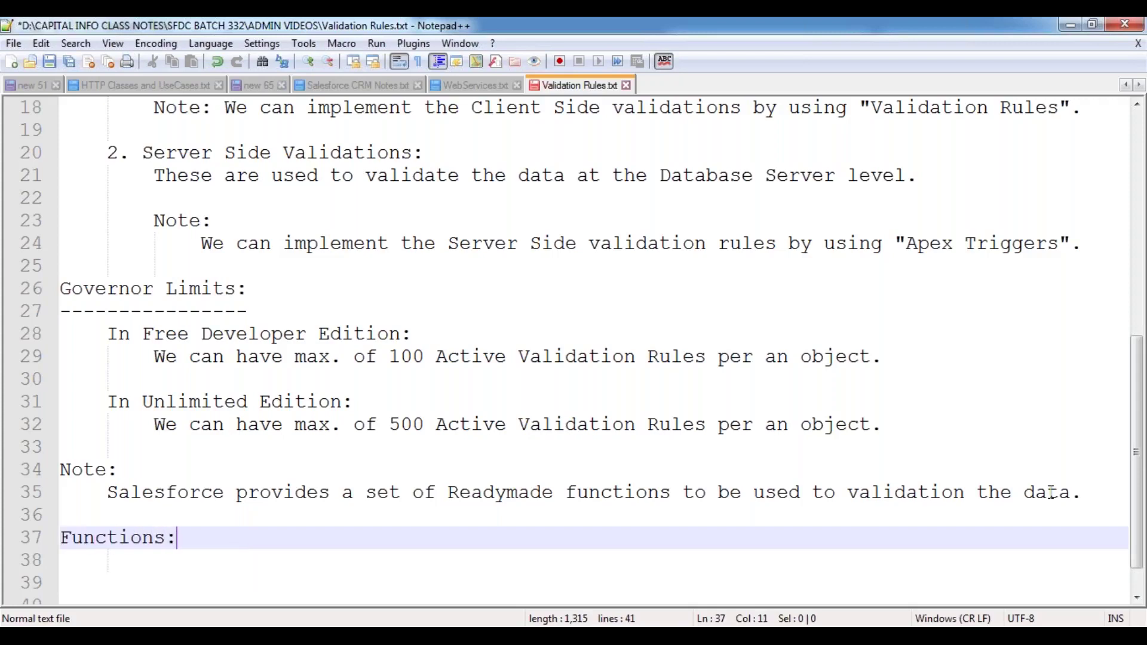
pyautogui.press('Return')
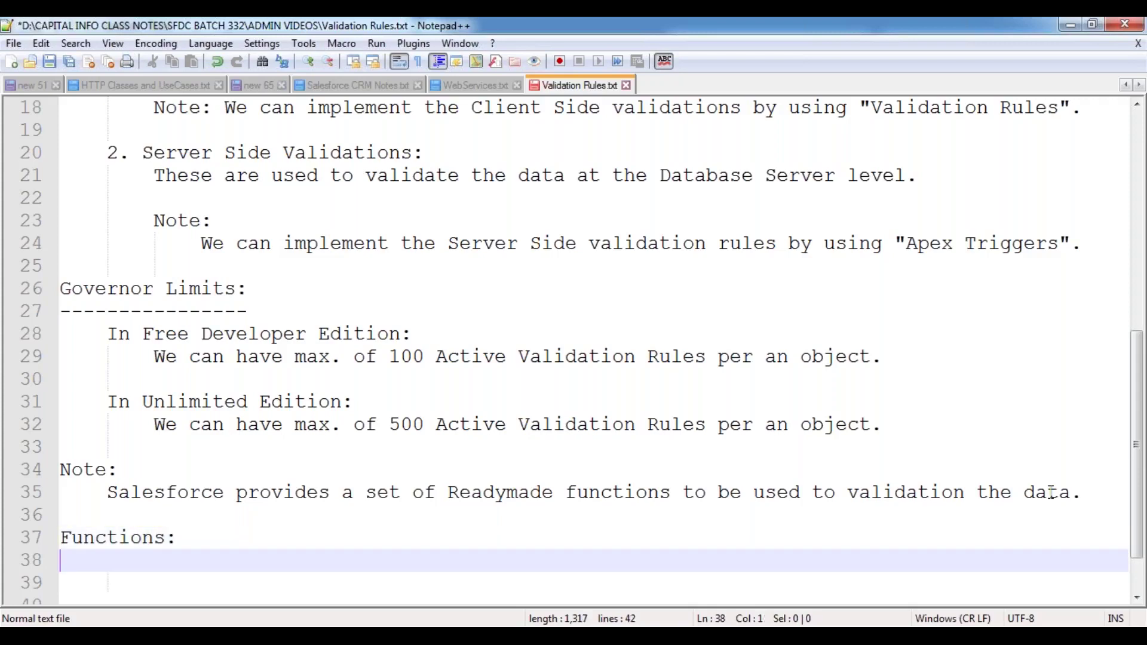
pyautogui.write('==========')
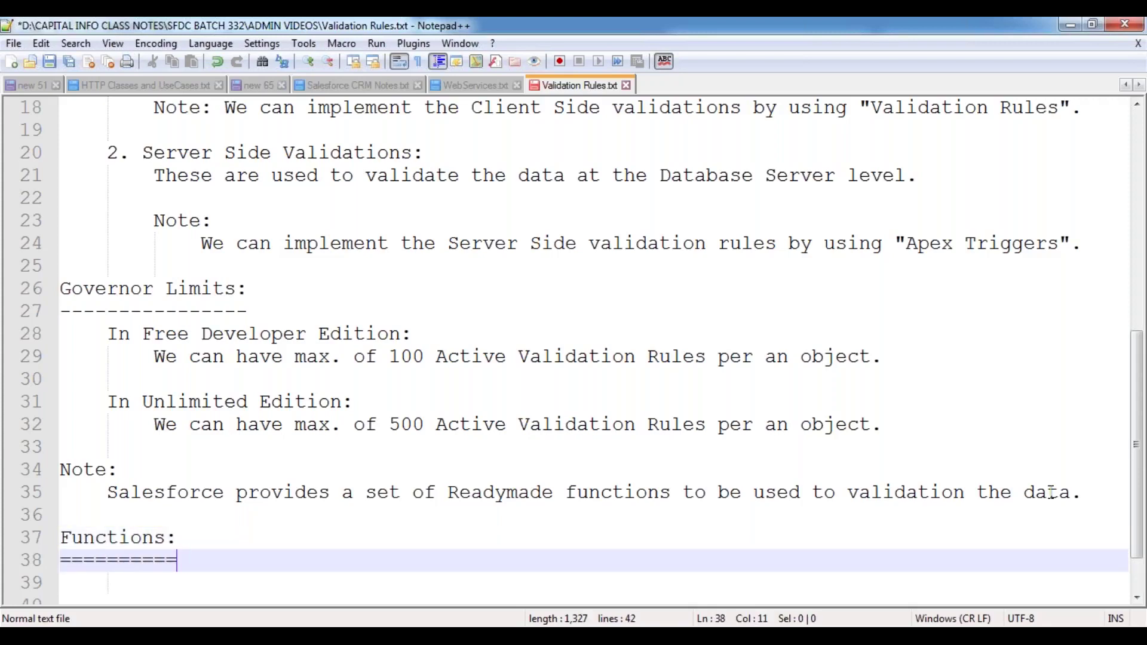
pyautogui.press('Return')
pyautogui.press('Tab')
# - Enter the first entry '1. Boolean isBlank(<FieldName / API Name>)'
pyautogui.write('1. Bo')
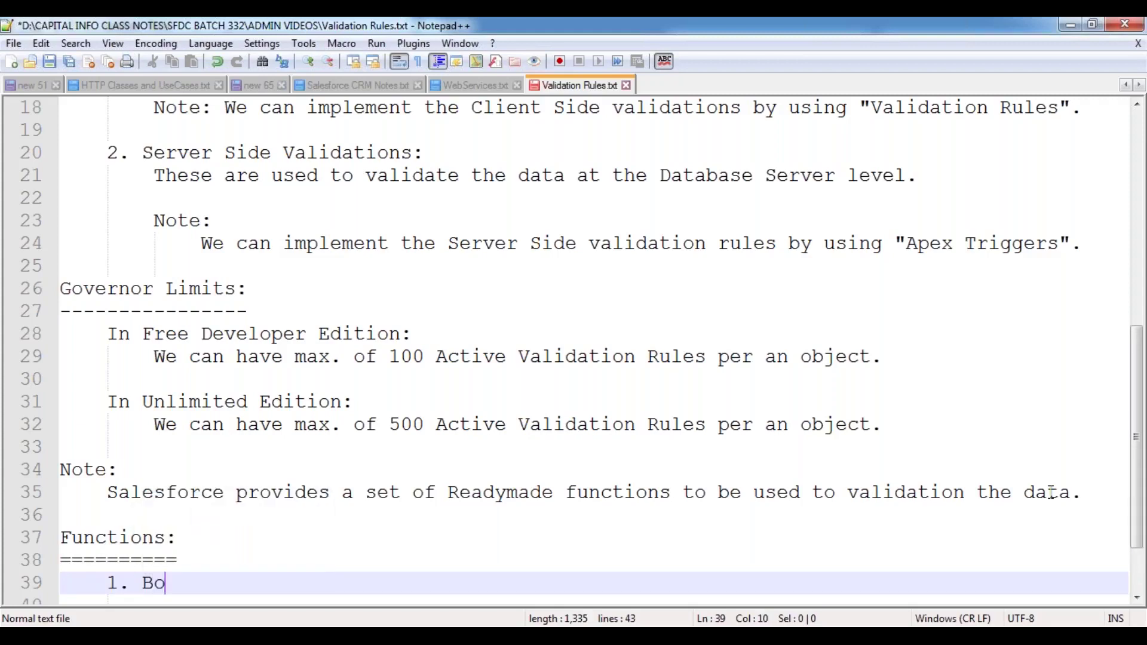
pyautogui.write('olean is')
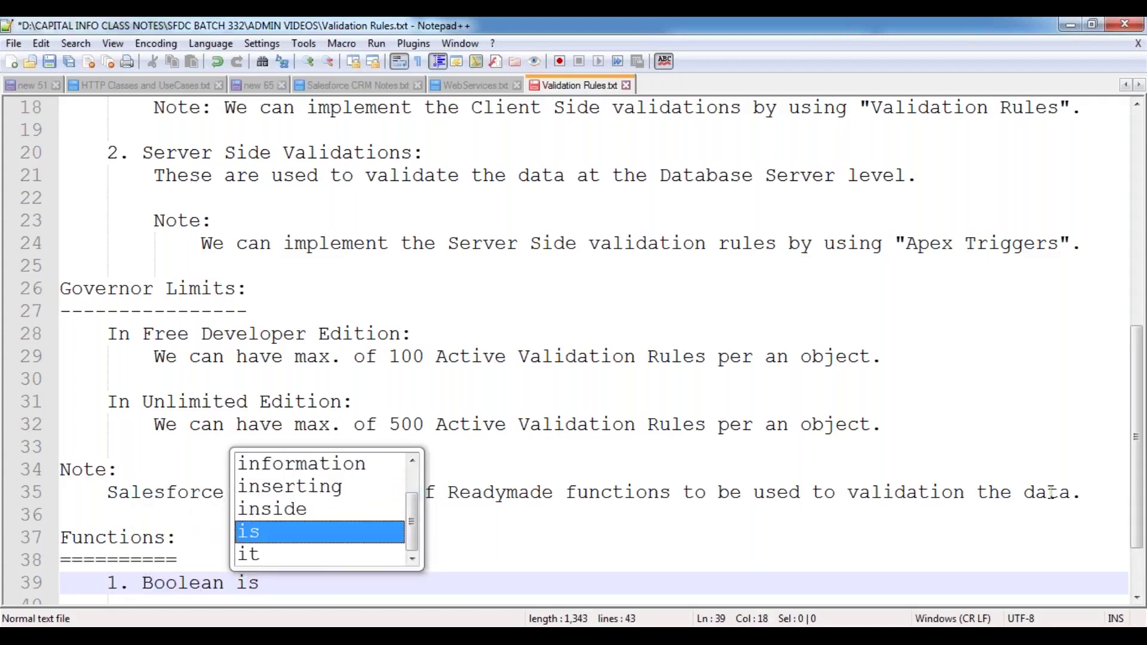
pyautogui.write('Blank()')
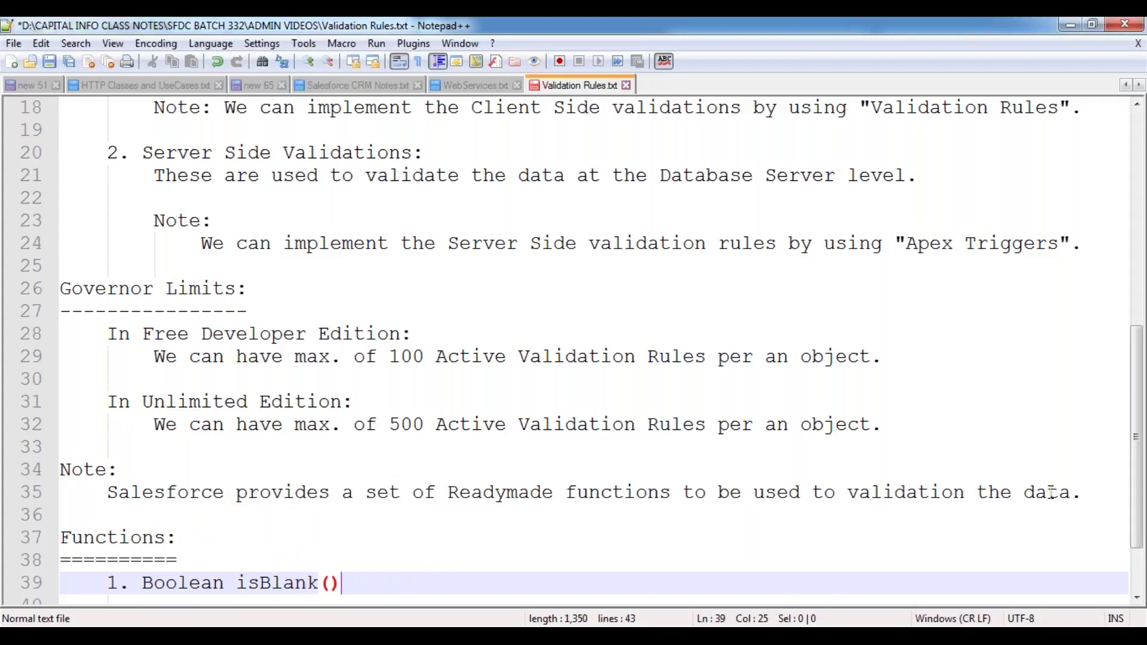
pyautogui.press('Left')
pyautogui.press('Left')
pyautogui.press('Right')
pyautogui.write('<Field')
pyautogui.write('Name / AP')
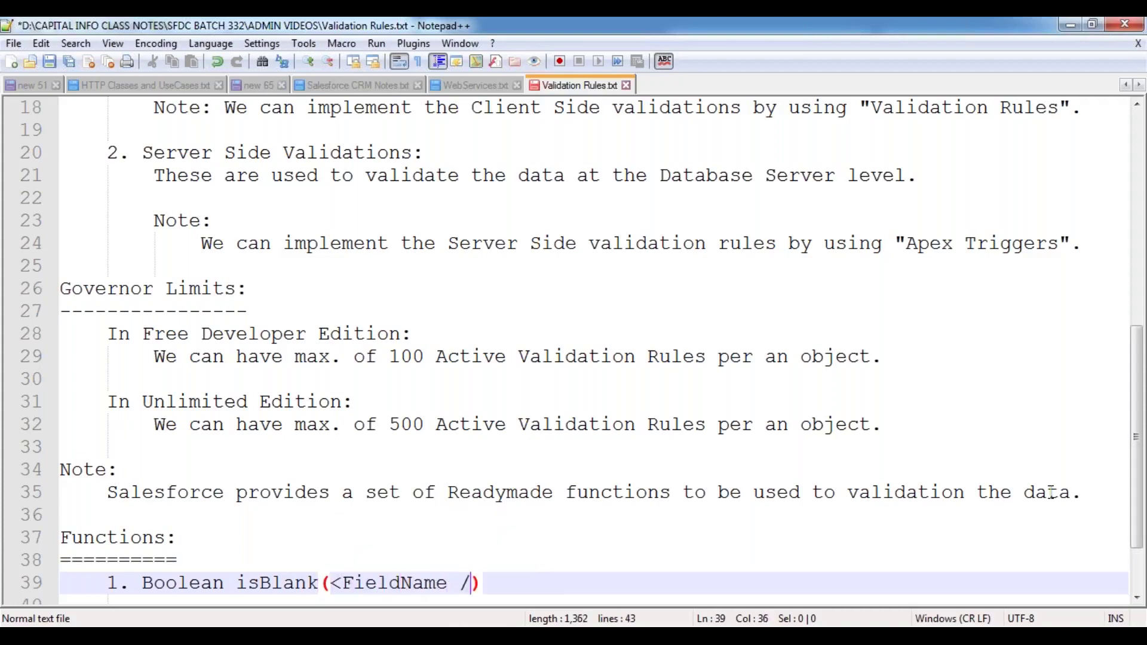
pyautogui.write('I Name>')
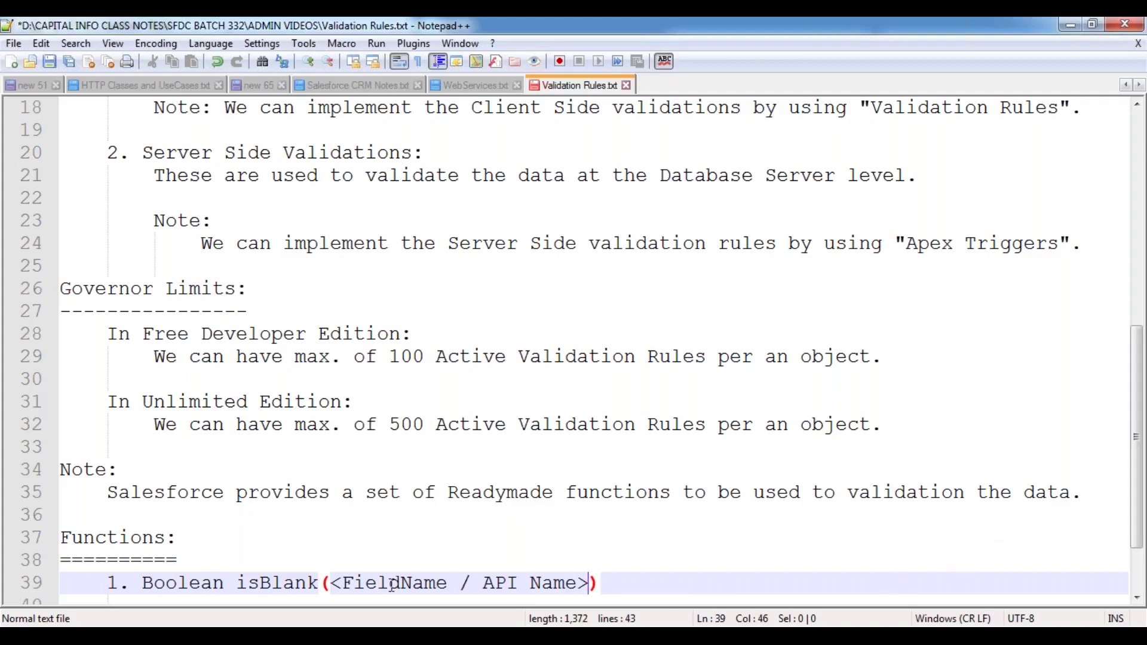
pyautogui.doubleClick(417, 584)
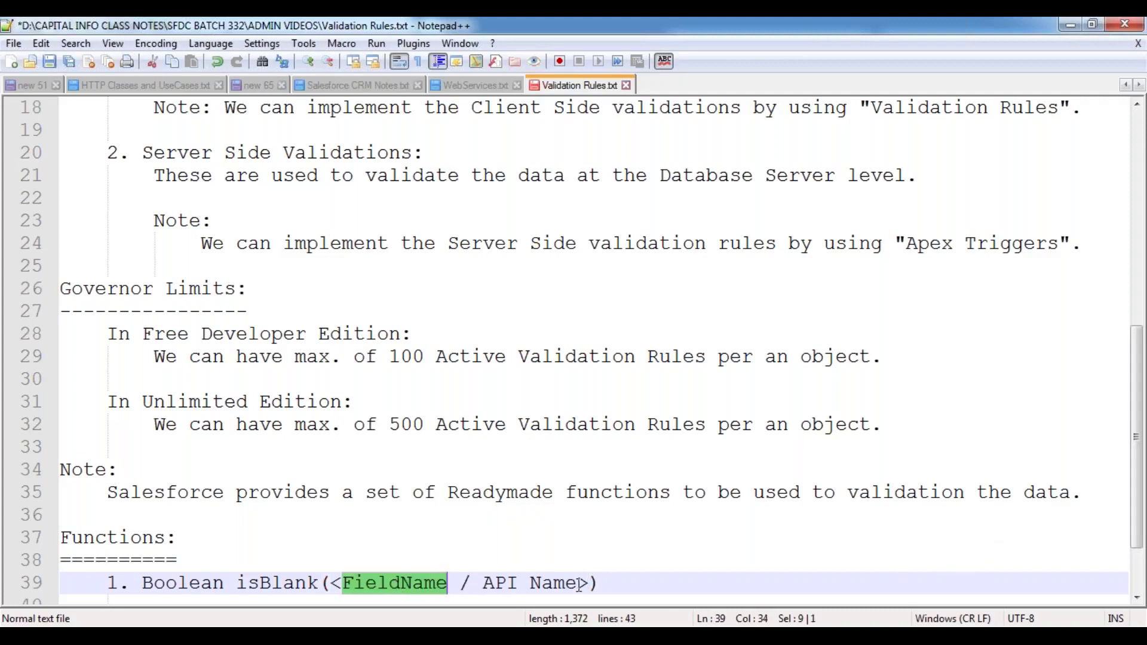
pyautogui.moveTo(483, 584); pyautogui.dragTo(580, 586)
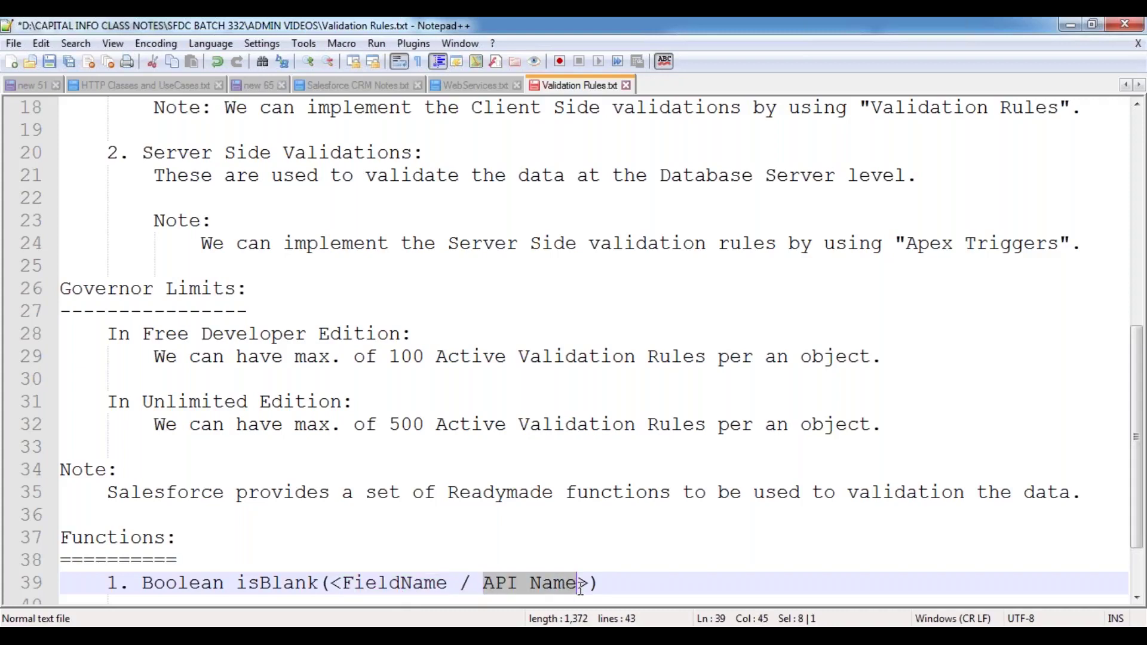
pyautogui.scroll(-2, 580, 588)
pyautogui.moveTo(590, 491); pyautogui.dragTo(330, 491)
pyautogui.doubleClick(282, 492)
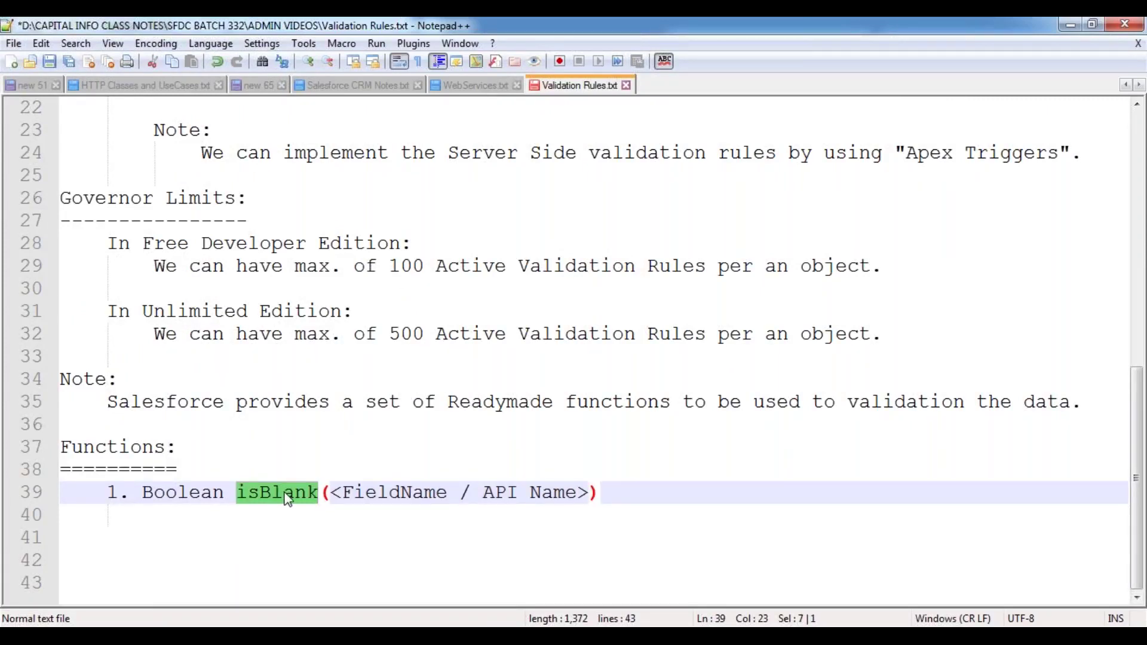
pyautogui.click(331, 509)
pyautogui.moveTo(332, 491); pyautogui.dragTo(588, 492)
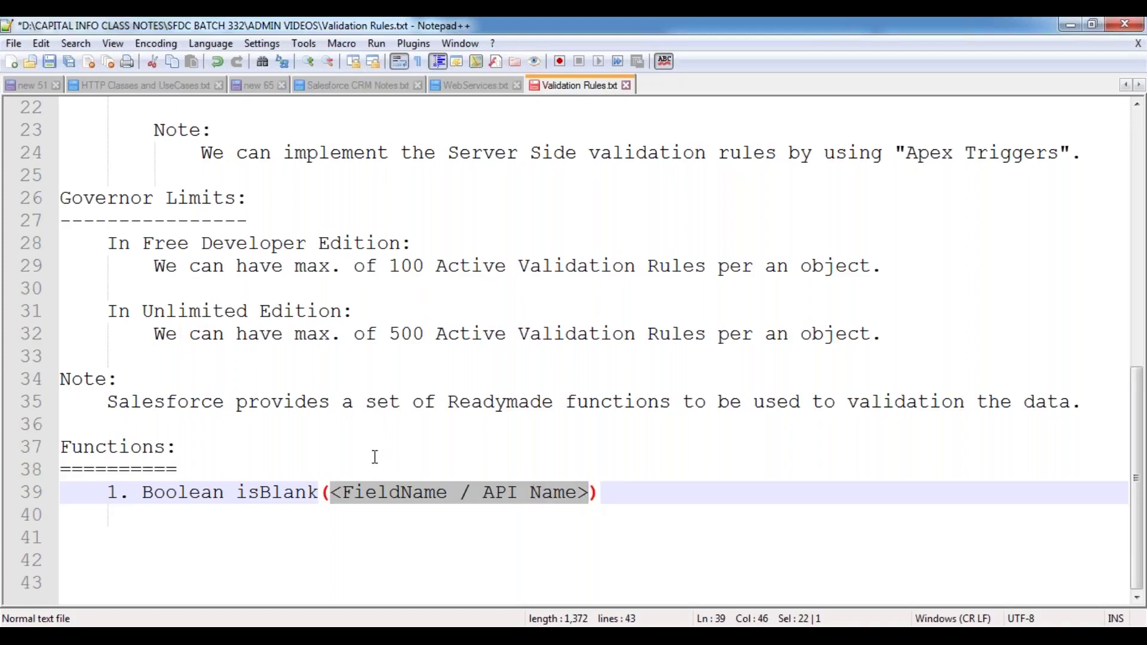
pyautogui.press('Up')
pyautogui.press('Up')
pyautogui.moveTo(331, 492); pyautogui.dragTo(588, 493)
pyautogui.doubleClick(183, 493)
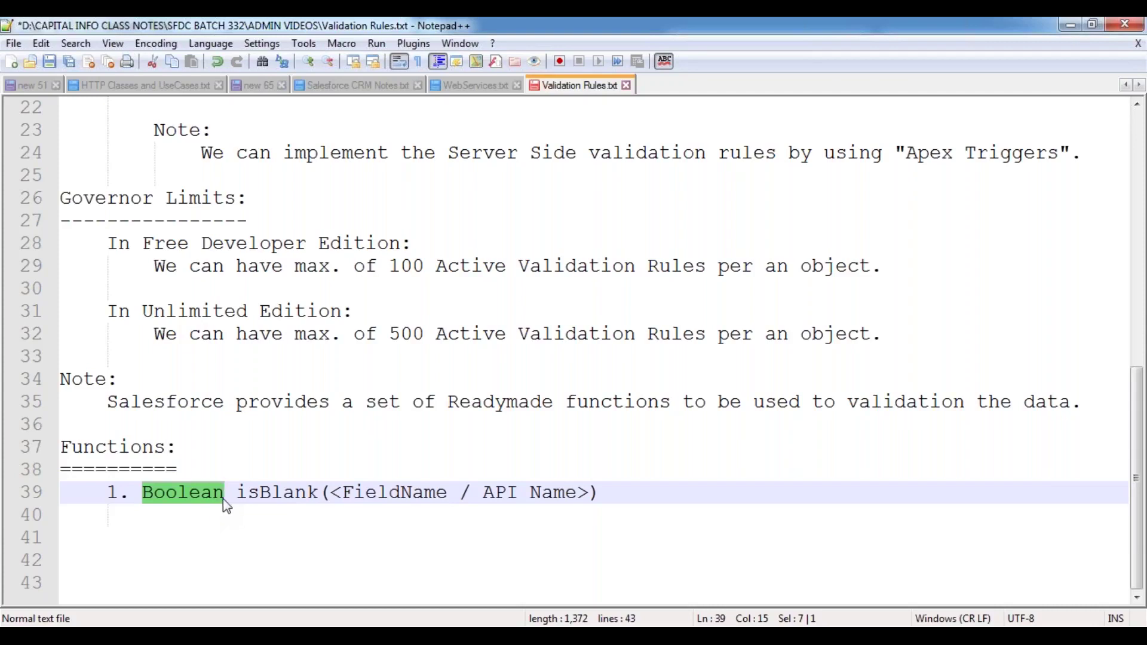
pyautogui.click(271, 494)
pyautogui.doubleClick(270, 493)
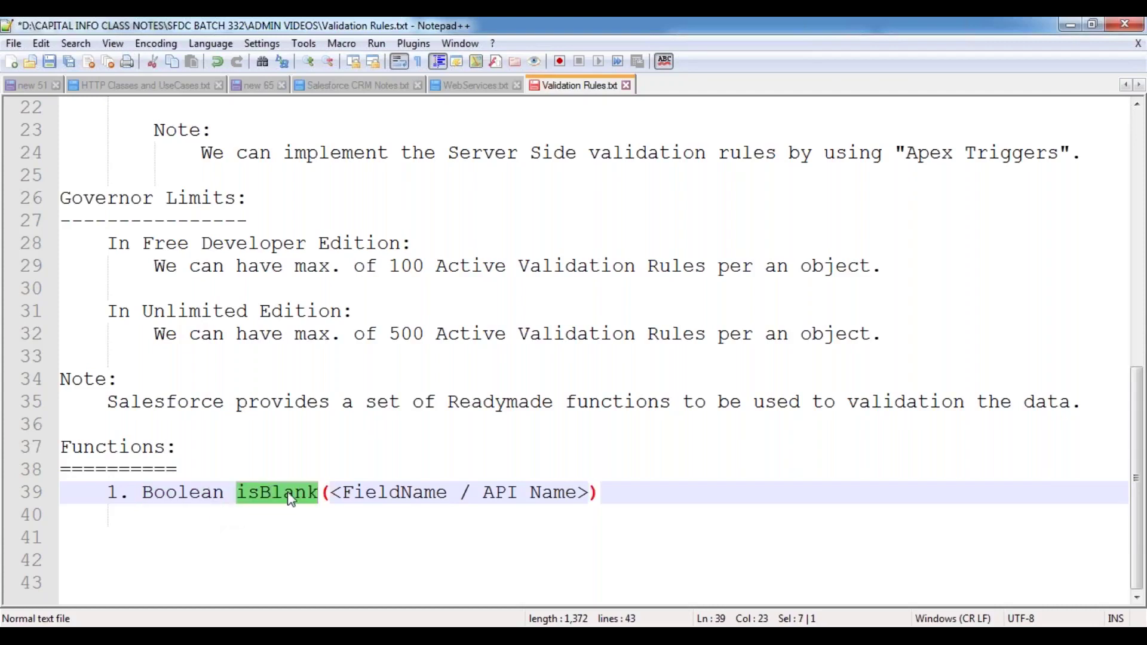
pyautogui.moveTo(330, 493); pyautogui.dragTo(589, 494)
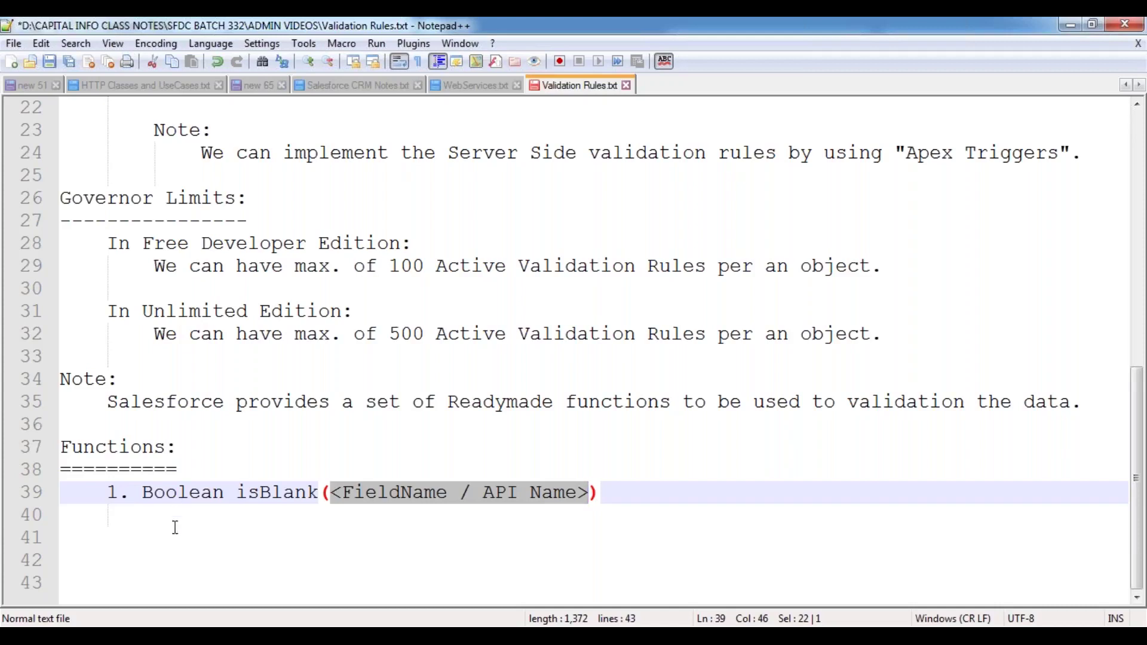
# - Below the isBlank signature, type 'This function is used to verify the specified field value is empty or not.'
pyautogui.click(243, 514)
pyautogui.press('Return')
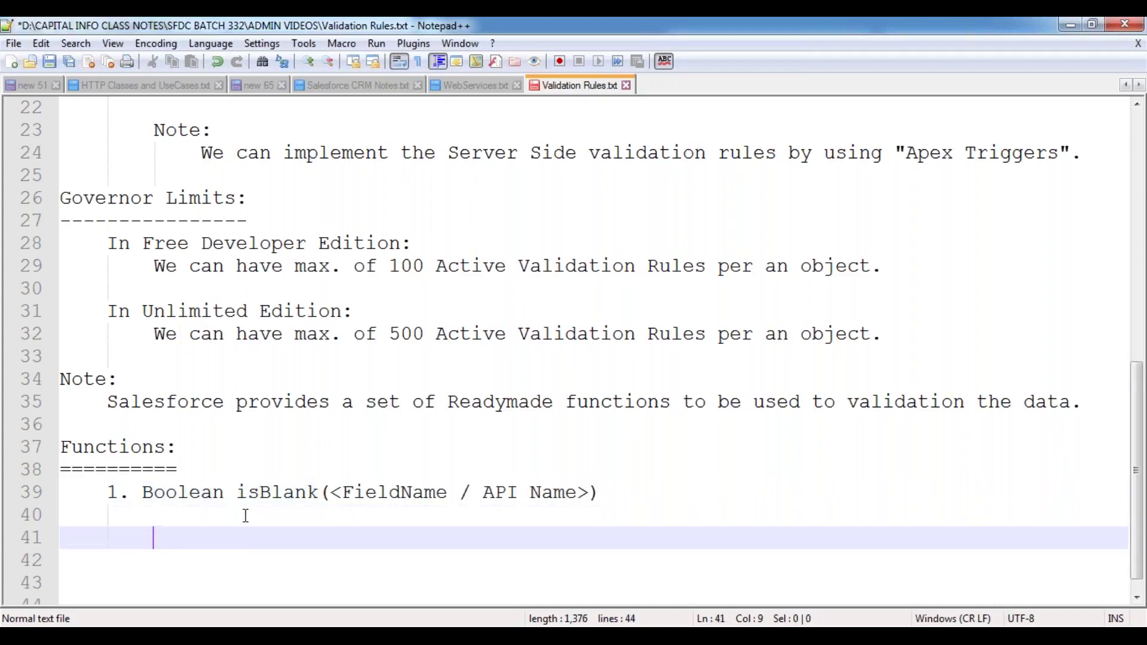
pyautogui.press('Return')
pyautogui.press('Return')
pyautogui.press('Return')
pyautogui.press('Return')
pyautogui.press('Return')
pyautogui.press('Return')
pyautogui.press('Return')
pyautogui.press('Return')
pyautogui.press('Return')
pyautogui.press('Return')
pyautogui.press('Return')
pyautogui.press('Return')
pyautogui.press('Return')
pyautogui.press('Return')
pyautogui.press('Up')
pyautogui.press('Up')
pyautogui.press('Up')
pyautogui.press('Up')
pyautogui.press('Up')
pyautogui.press('Up')
pyautogui.press('Up')
pyautogui.press('Up')
pyautogui.press('Up')
pyautogui.press('Up')
pyautogui.press('Up')
pyautogui.press('Up')
pyautogui.press('Up')
pyautogui.press('Up')
pyautogui.press('Up')
pyautogui.write('Th')
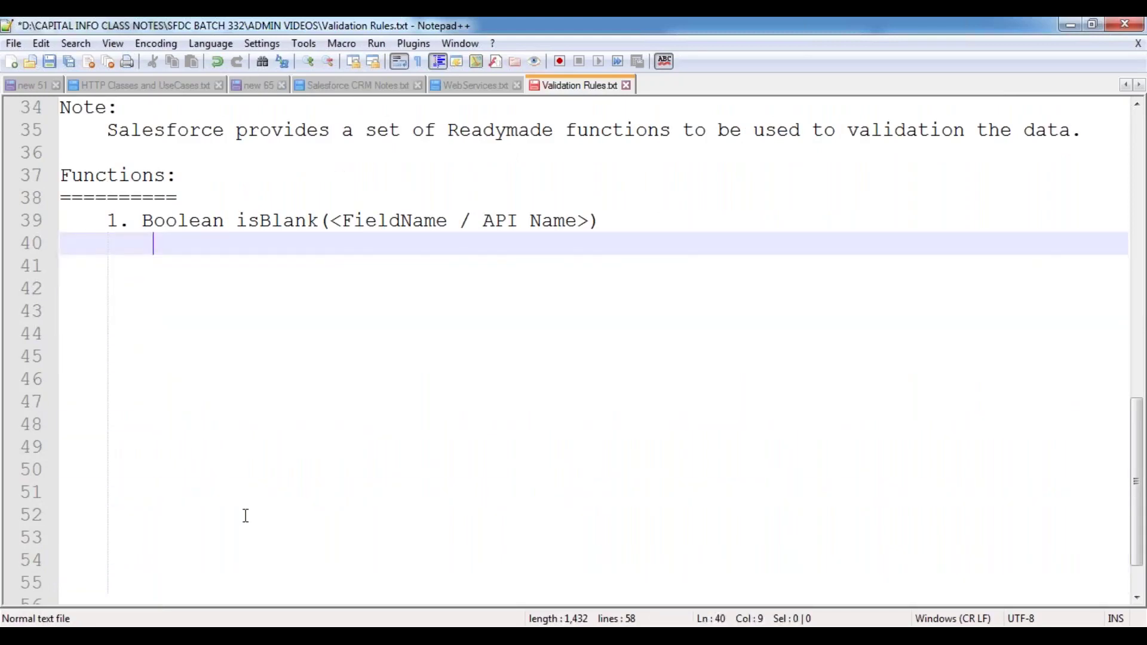
pyautogui.write('is functions')
pyautogui.press('BackSpace')
pyautogui.write('is used to')
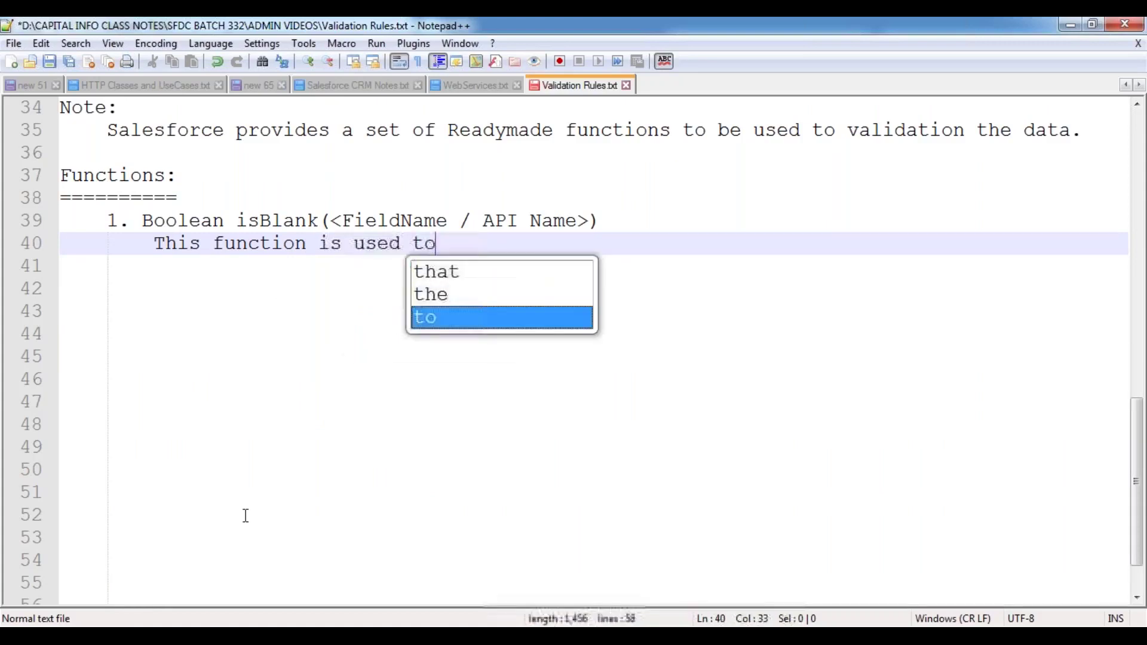
pyautogui.write(' verify the')
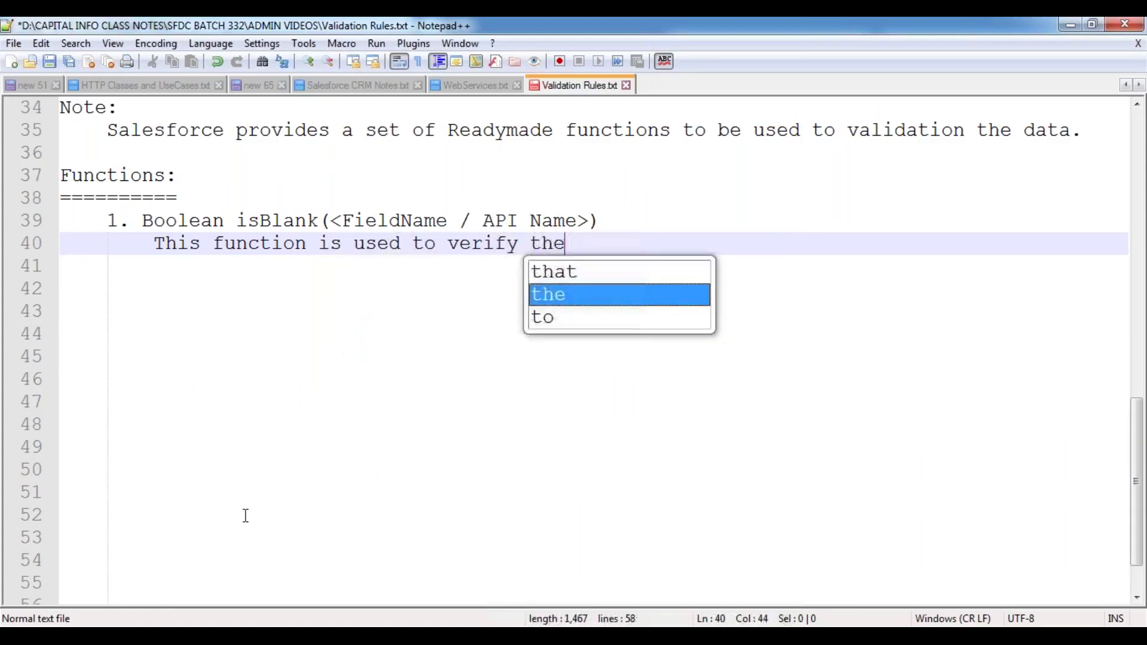
pyautogui.write(' specified ')
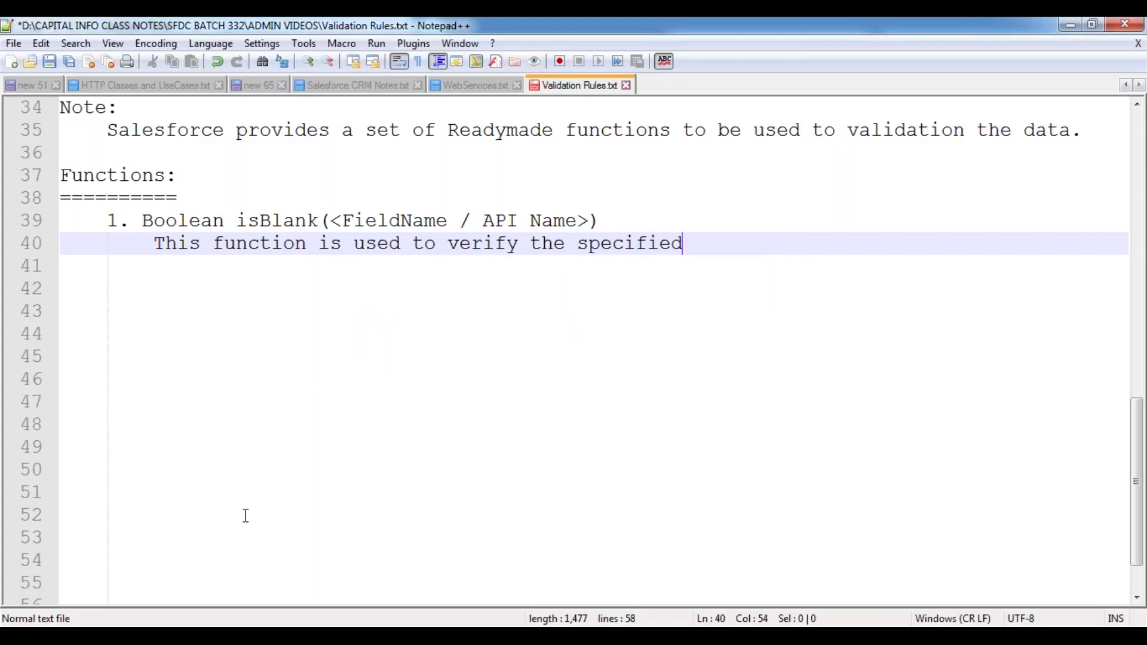
pyautogui.write('field value i')
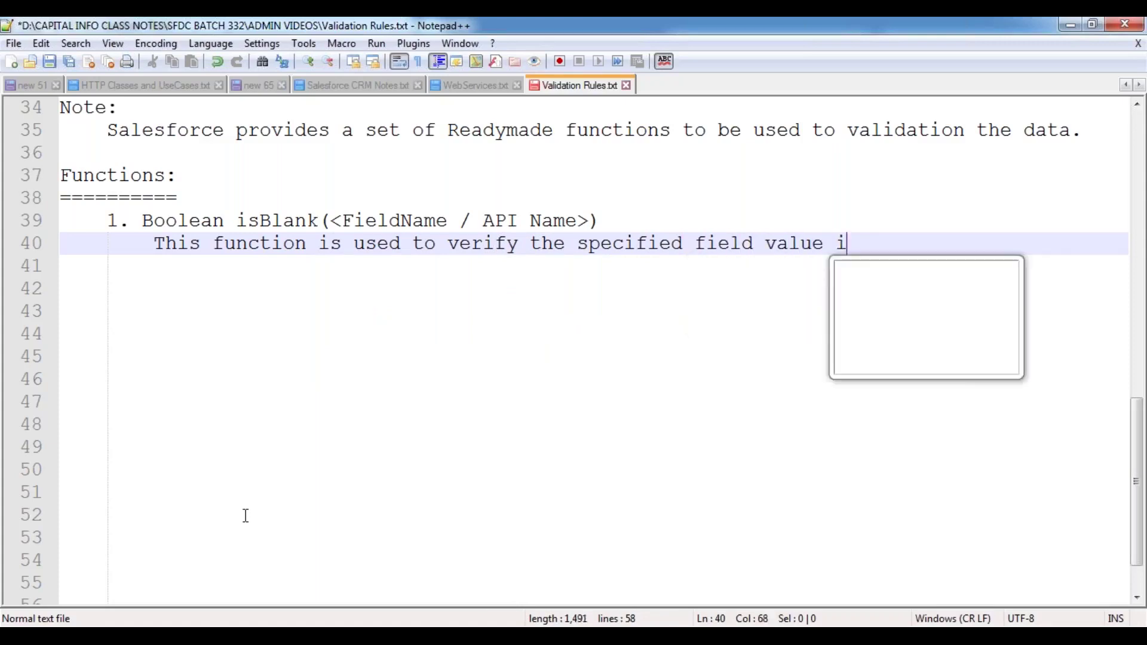
pyautogui.write('s empl')
pyautogui.press('BackSpace')
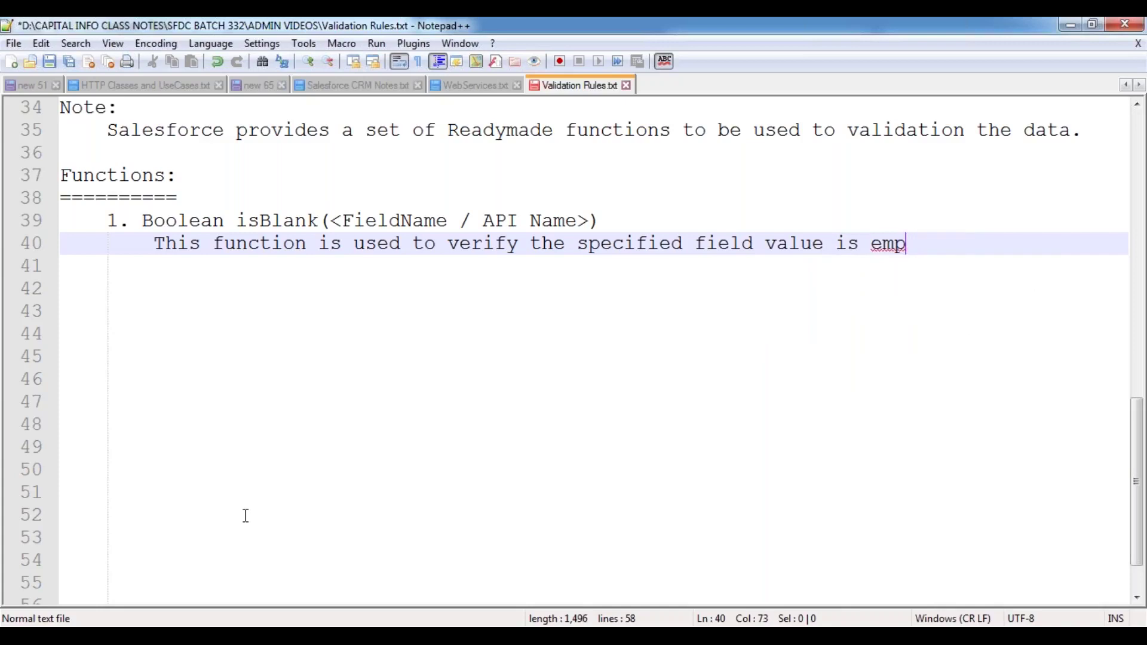
pyautogui.write('ty or not. If the field is empty\\,')
# - Finish with 'If the field is empty, then it returns TRUE. Else it returns FALSE.' and indent a new line
pyautogui.press('BackSpace')
pyautogui.press('BackSpace')
pyautogui.write(', then it returns TRUE. Else')
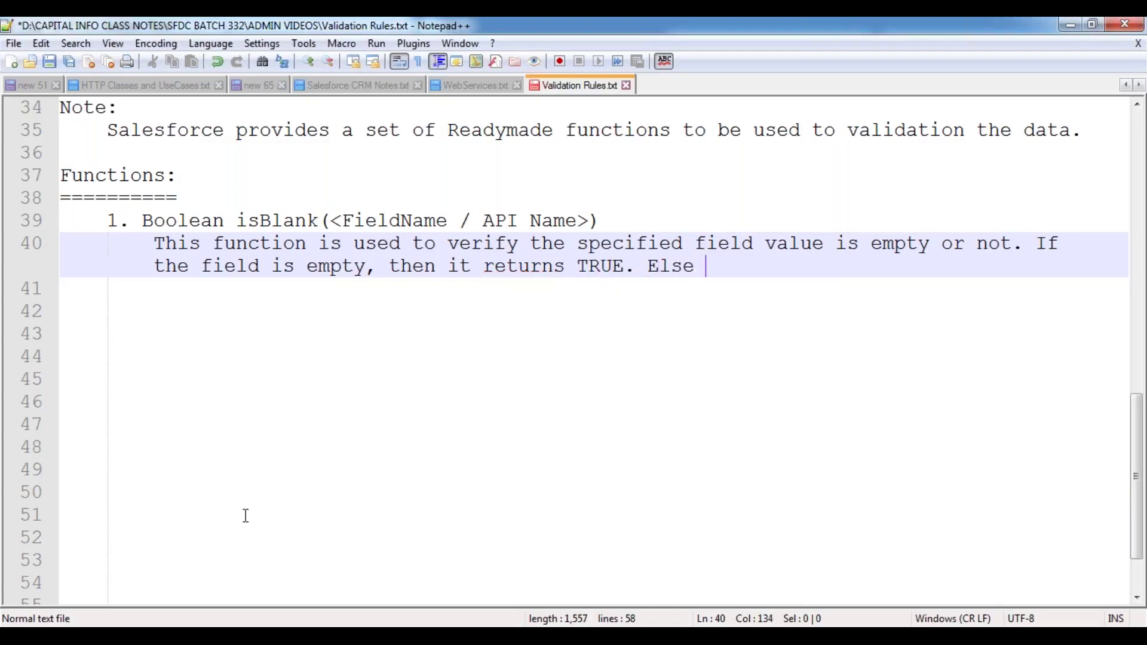
pyautogui.write(' it reru')
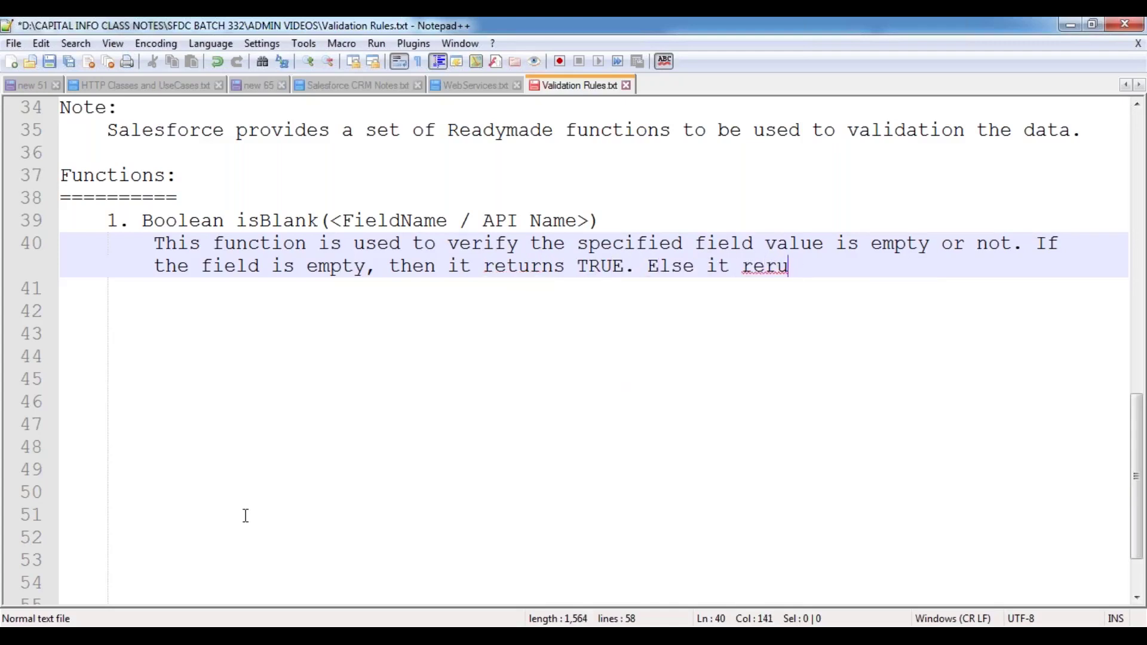
pyautogui.press('BackSpace')
pyautogui.press('BackSpace')
pyautogui.write('turns FALSE.')
pyautogui.press('Return')
pyautogui.press('Return')
pyautogui.press('BackSpace')
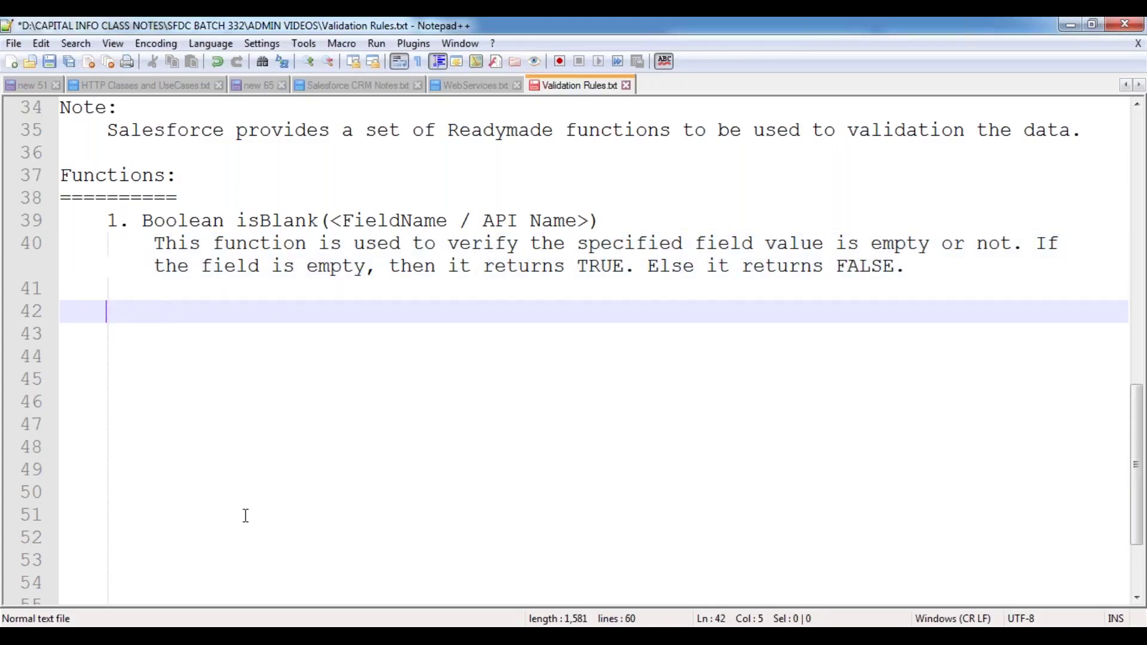
pyautogui.press('Tab')
# - Type an 'Ex:' label with an indented empty line below it for examples
pyautogui.write('Ex:')
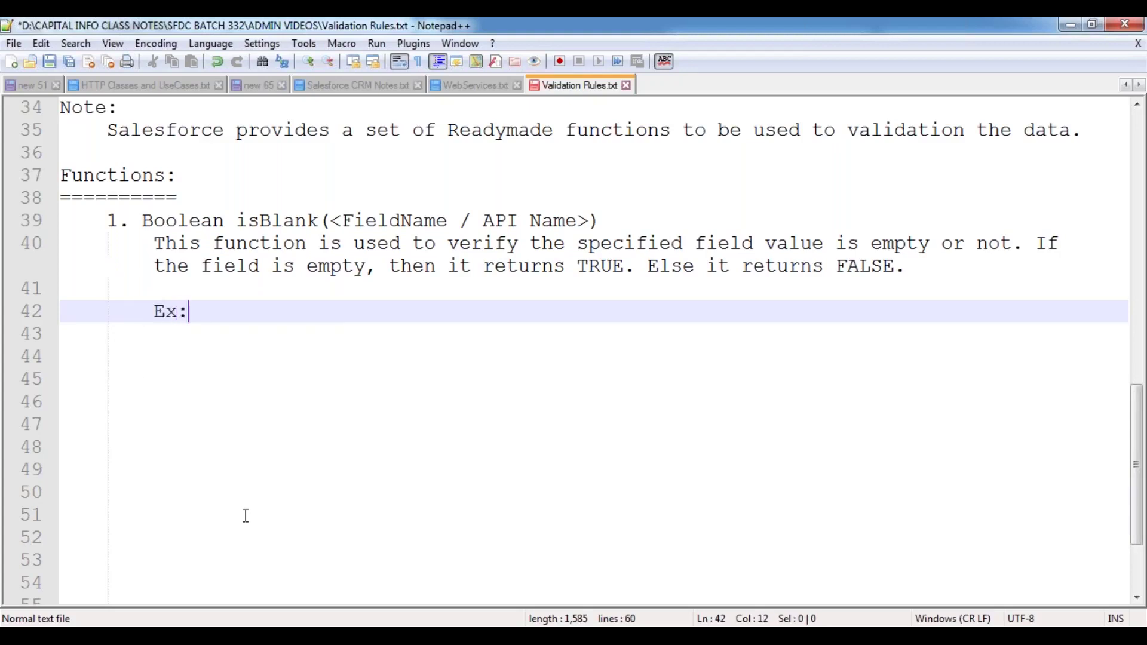
pyautogui.press('Return')
pyautogui.press('Tab')
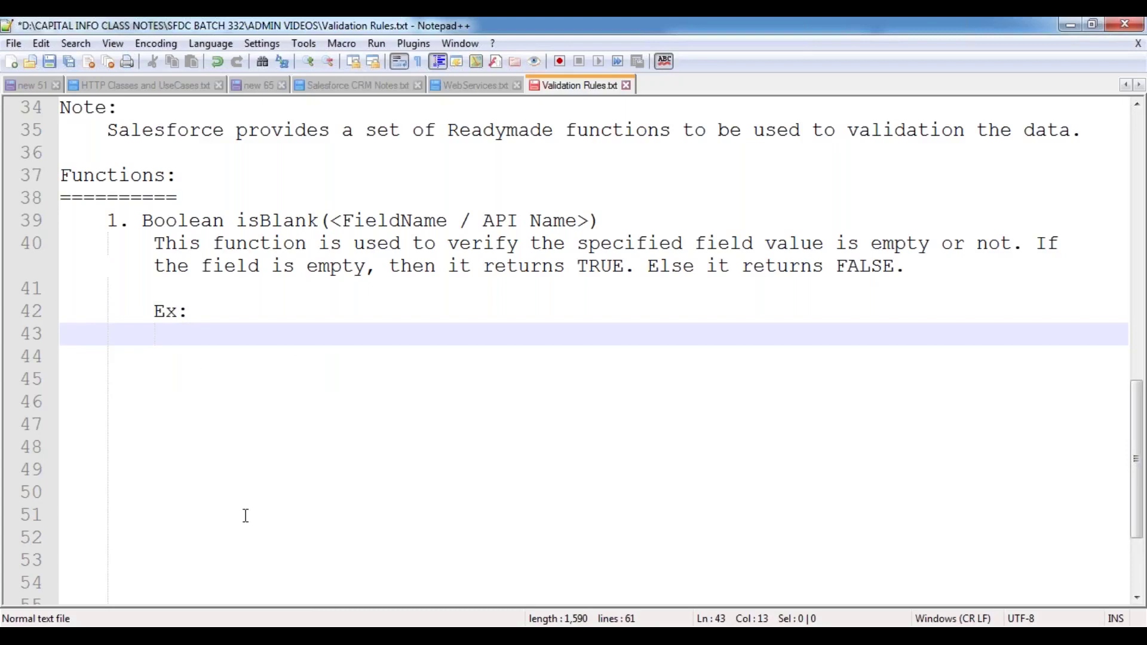
pyautogui.write('I')
pyautogui.press('BackSpace')
pyautogui.hotkey('alt', 'Tab')
pyautogui.hotkey('alt', 'Tab')
# - Open a new Account form from the Accounts tab and highlight the Phone, Website and Billing City labels
pyautogui.moveTo(200, 568)
pyautogui.click(280, 496)
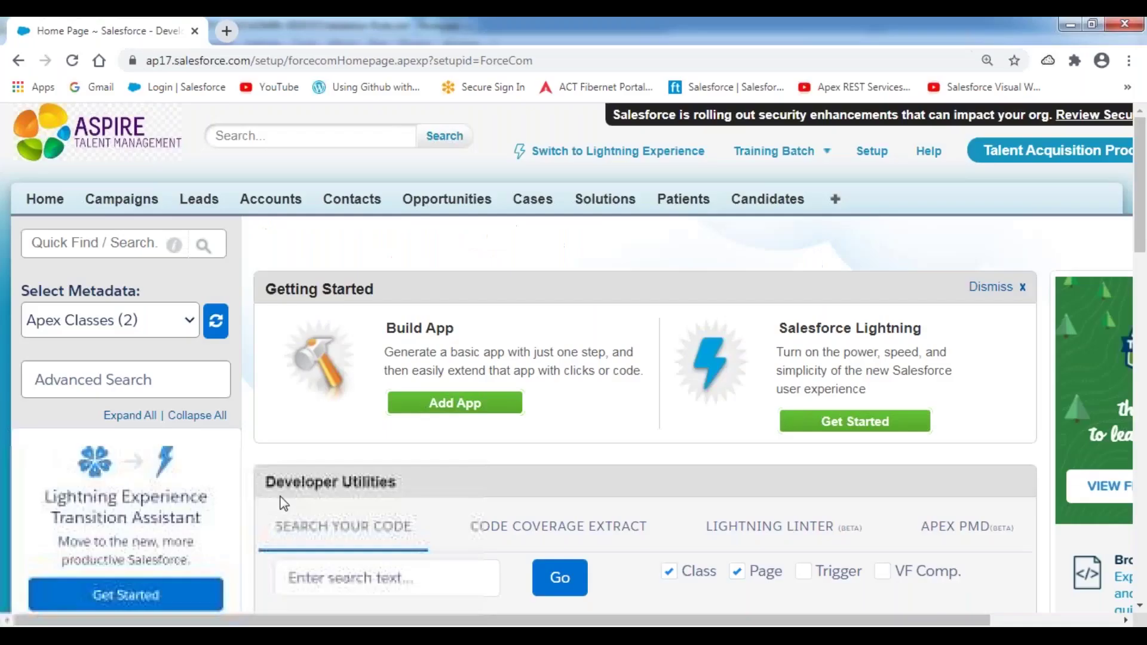
pyautogui.click(290, 206)
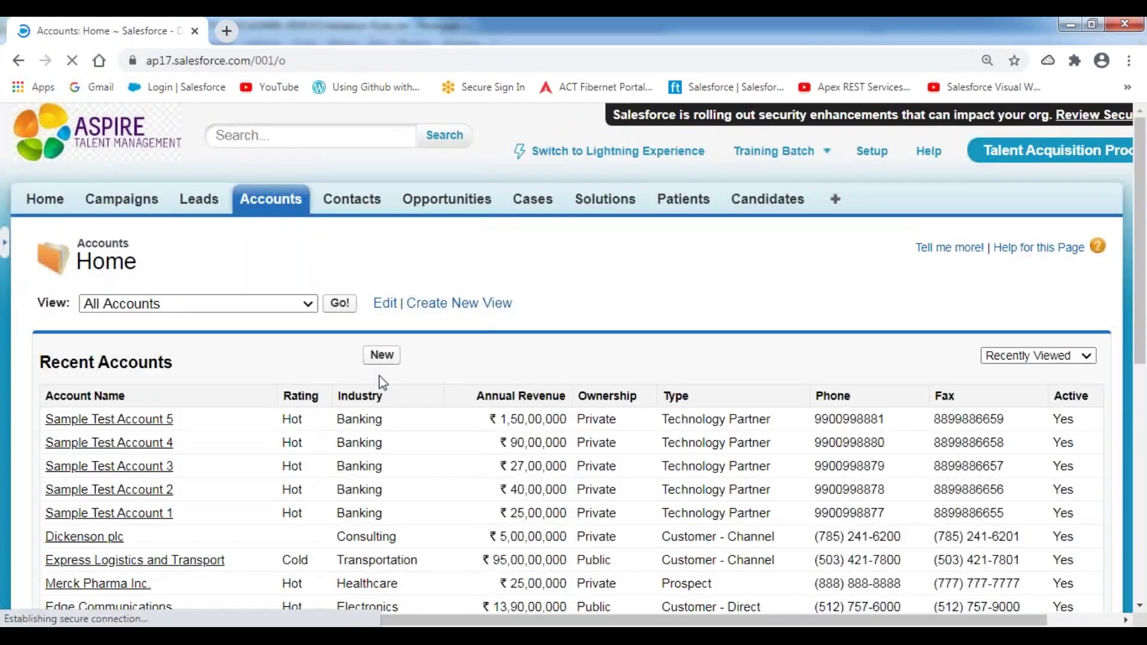
pyautogui.click(384, 359)
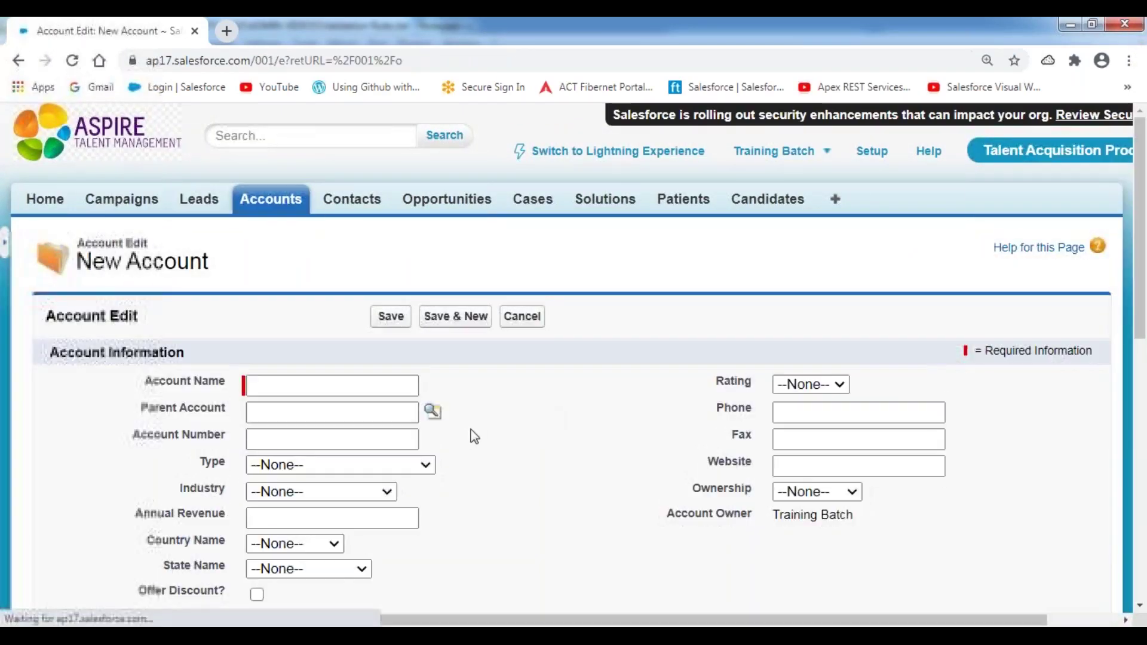
pyautogui.scroll(-1, 572, 421)
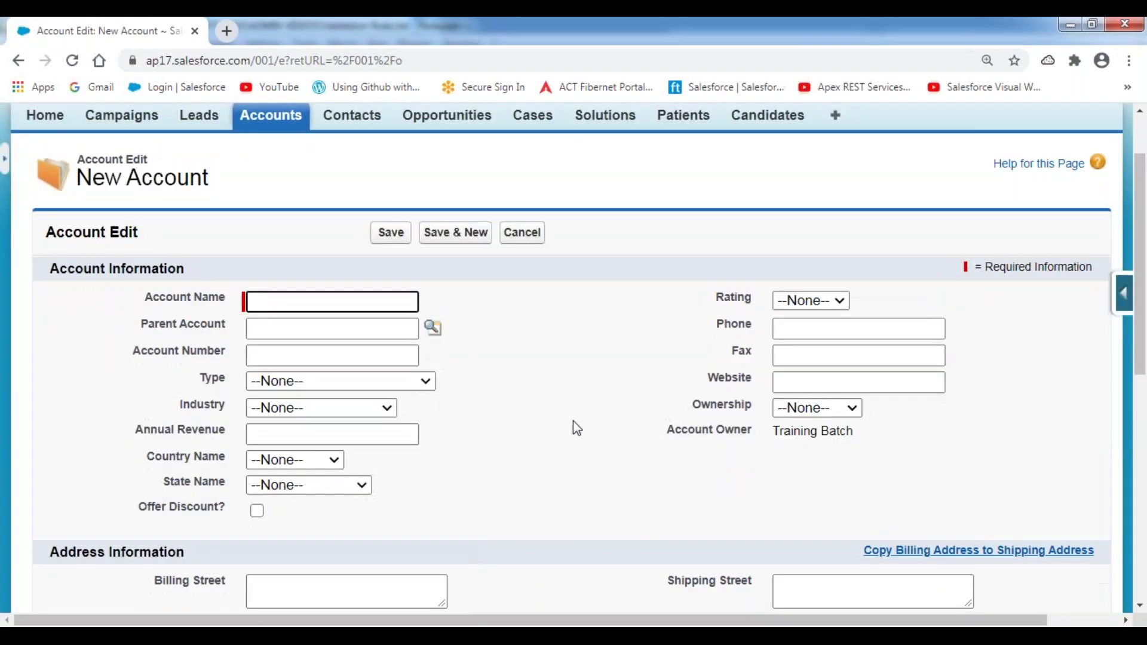
pyautogui.click(726, 330)
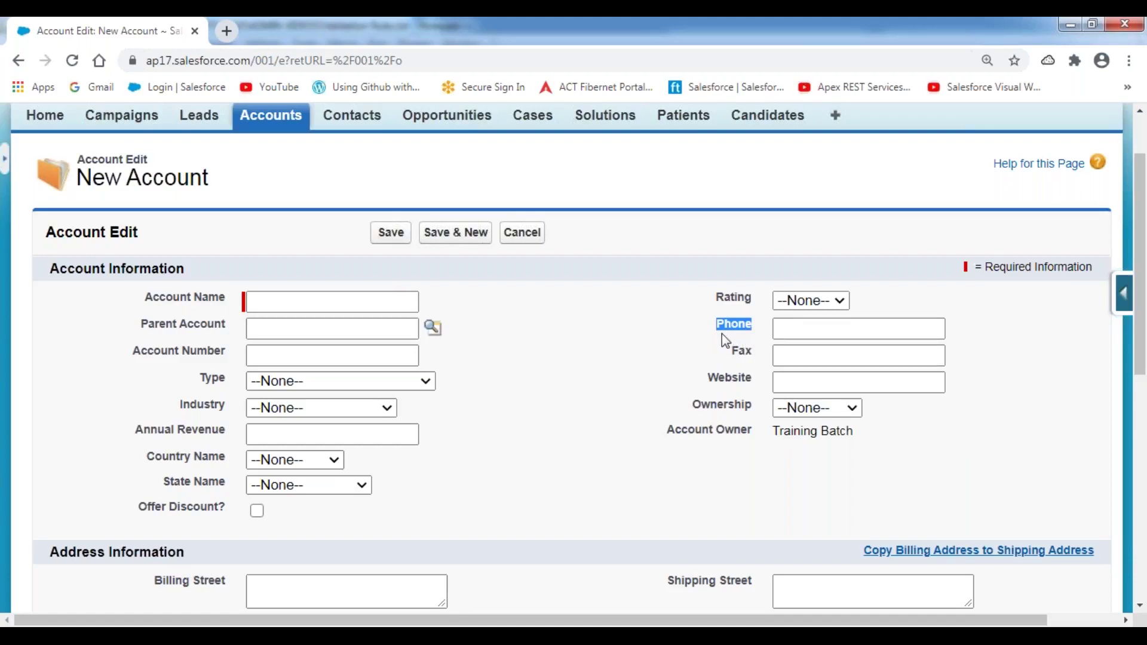
pyautogui.moveTo(709, 382); pyautogui.dragTo(739, 385)
pyautogui.scroll(-5, 612, 396)
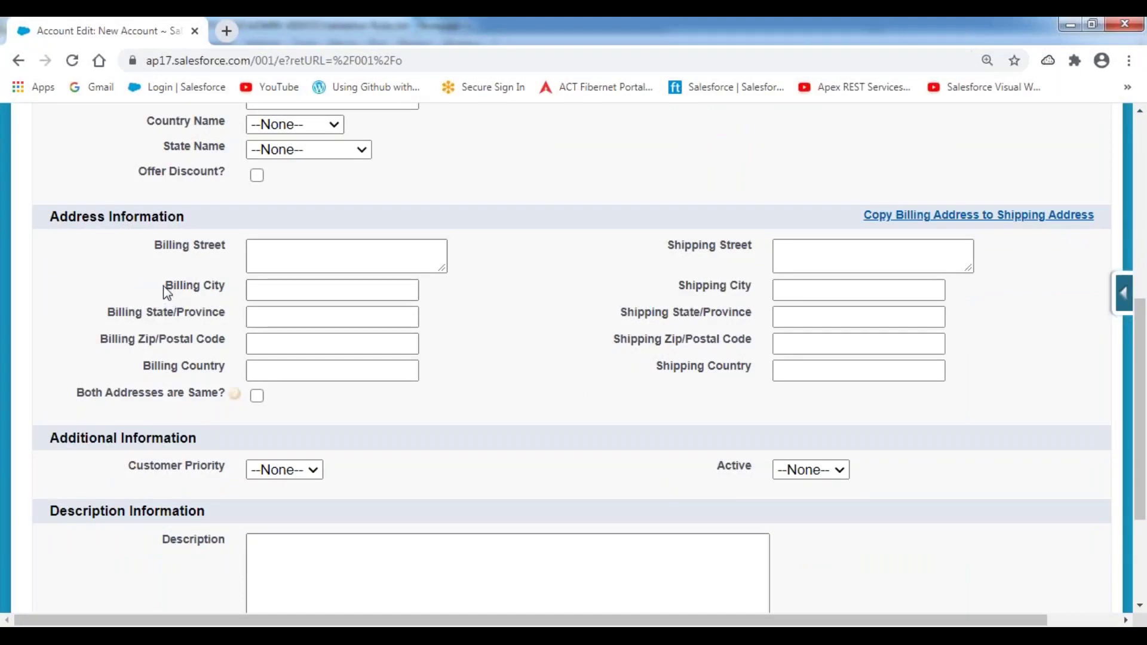
pyautogui.moveTo(163, 285); pyautogui.dragTo(238, 294)
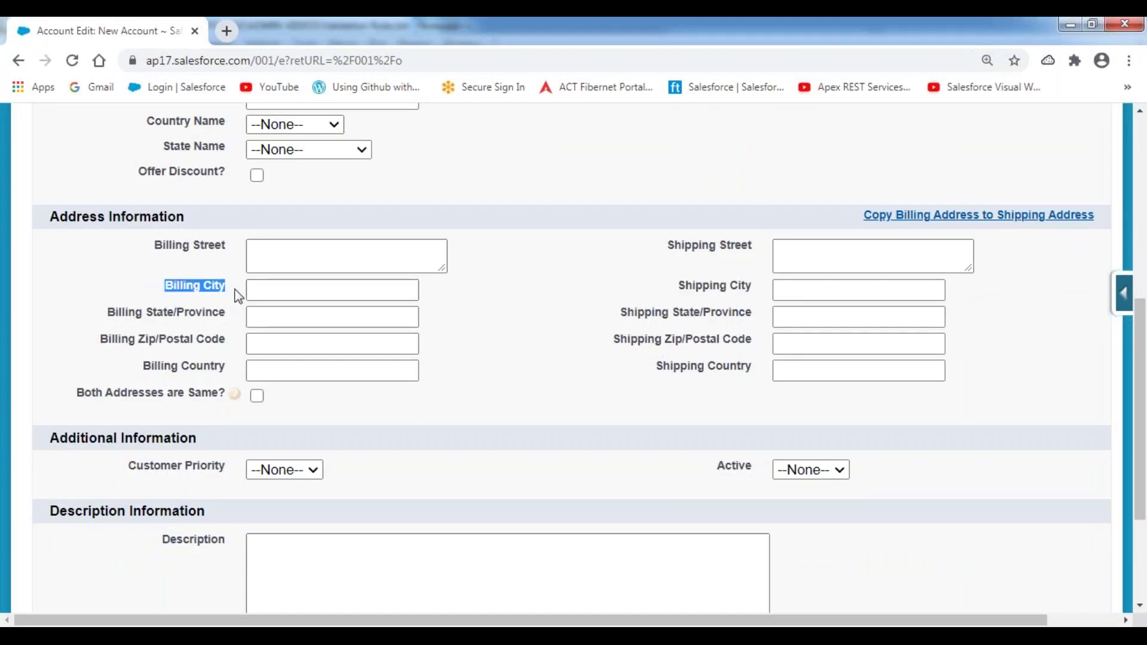
pyautogui.click(470, 319)
# - Back in the Validation Rules notes, type the first example IsBlank(Phone) under Ex:
pyautogui.hotkey('alt', 'Tab')
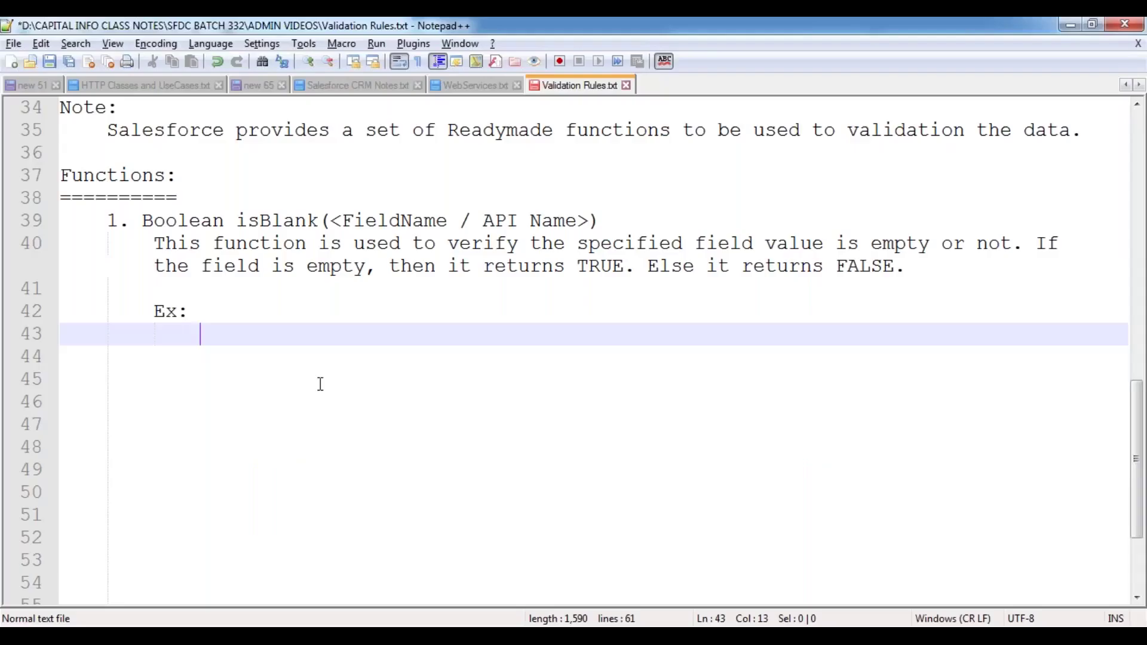
pyautogui.write('IS')
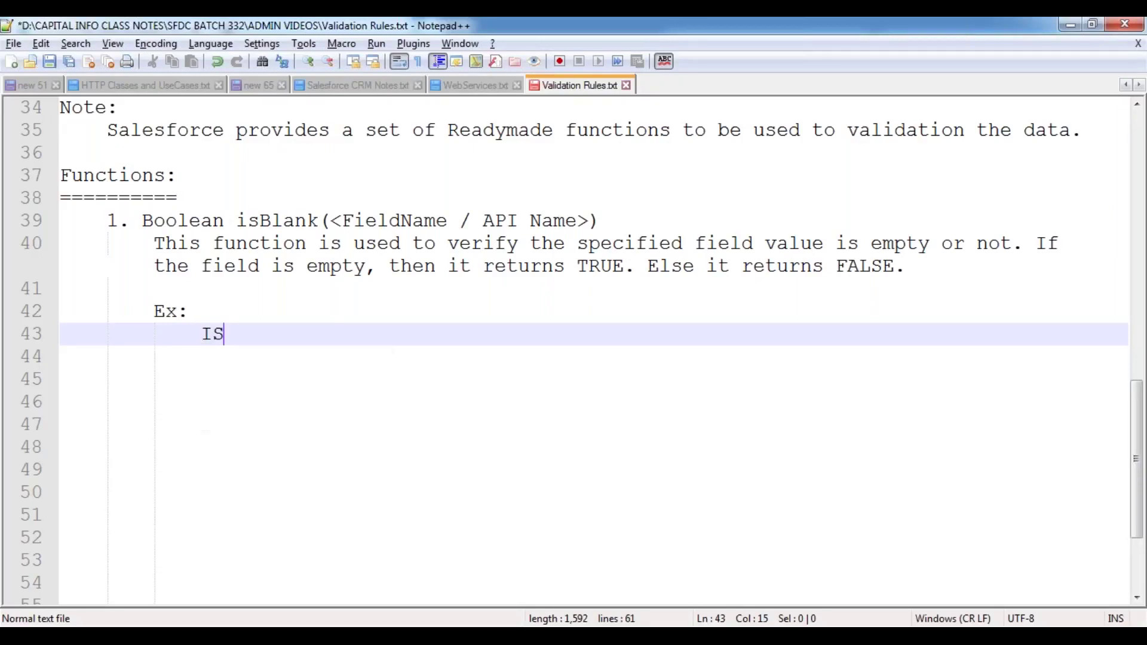
pyautogui.press('BackSpace')
pyautogui.write('sBlank(Ph')
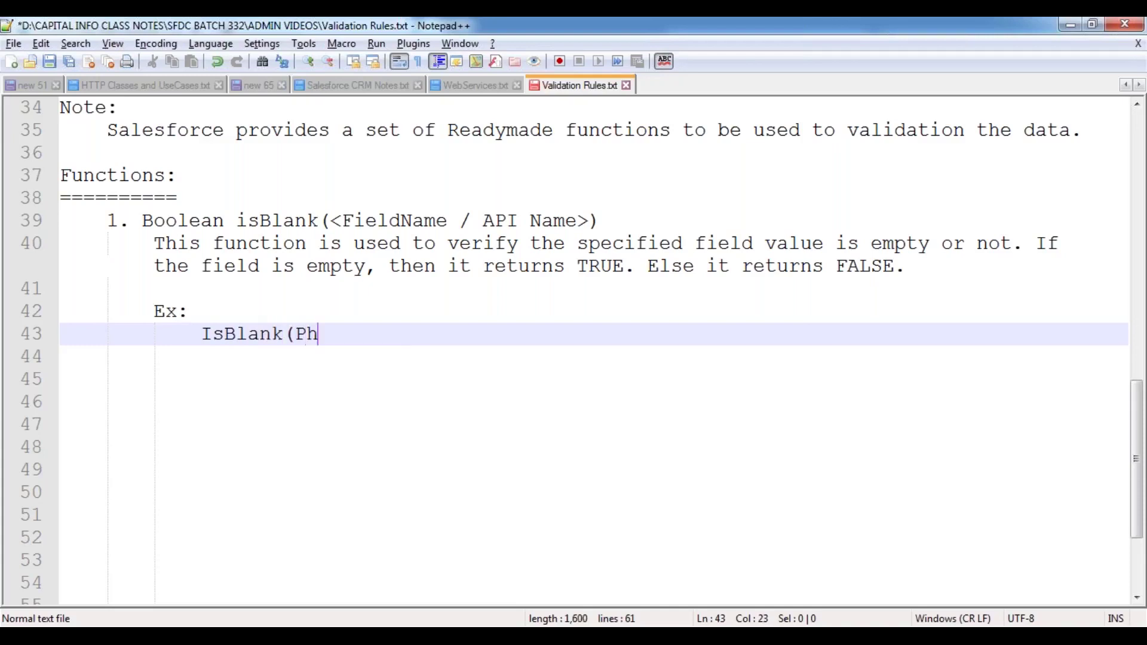
pyautogui.write('one)')
pyautogui.press('Return')
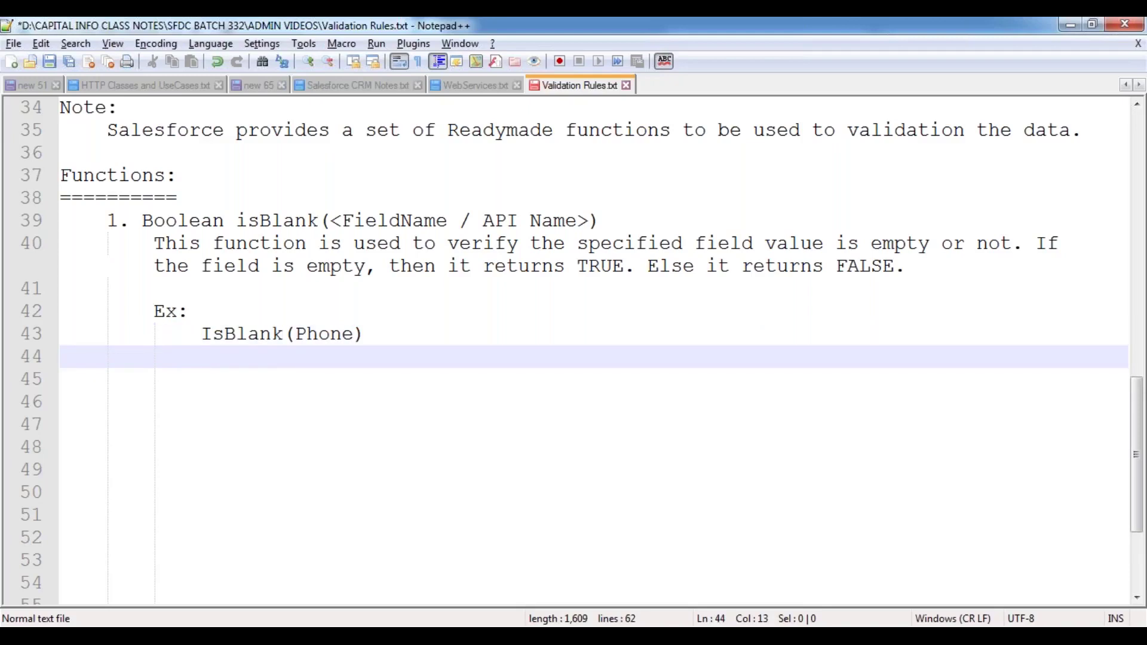
# - Highlight the word Phone, then the IsBlank function name, in the first example
pyautogui.click(343, 335)
pyautogui.doubleClick(343, 335)
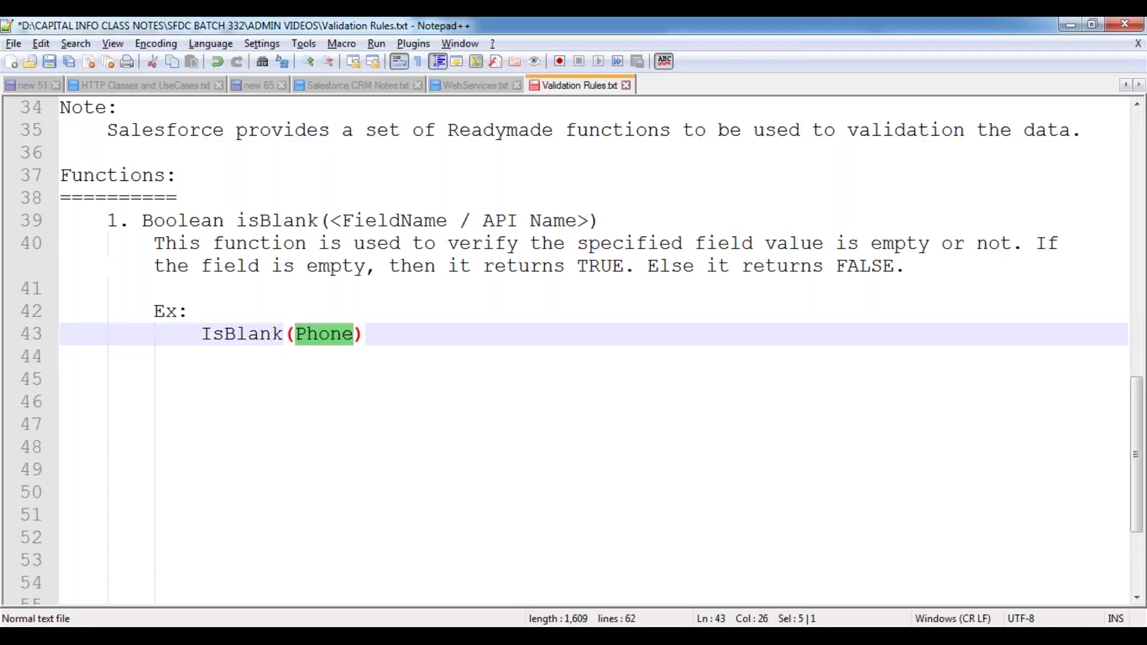
pyautogui.click(268, 340)
pyautogui.doubleClick(268, 341)
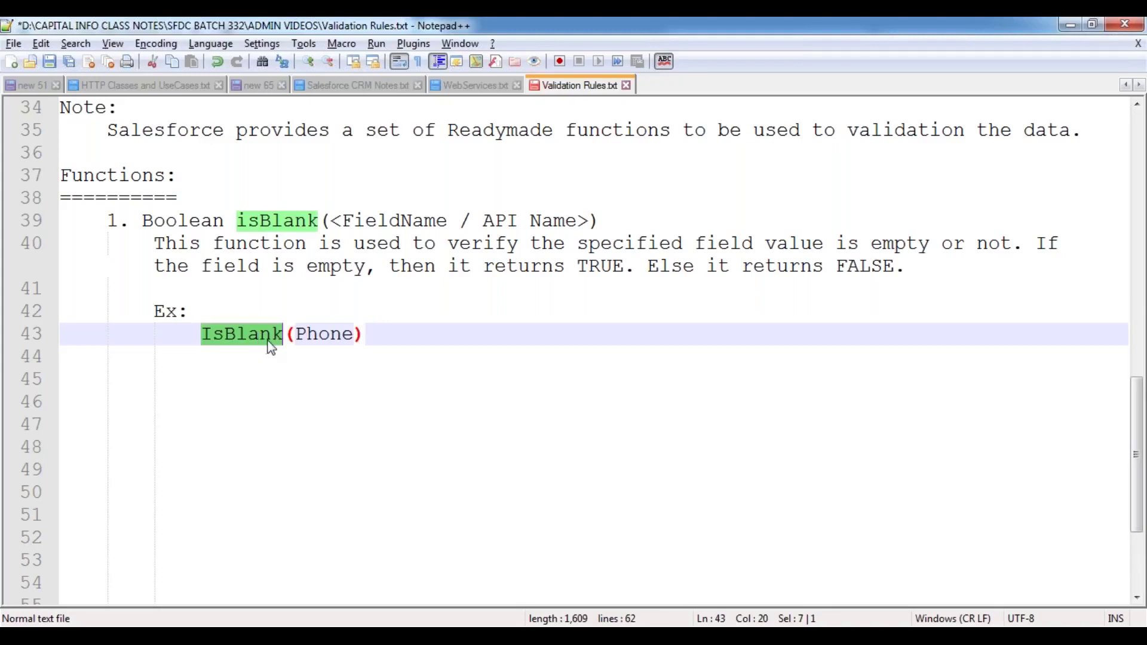
# - Add the second example IsBlank(website) on a new line, using autocomplete for IsBlank
pyautogui.click(381, 340)
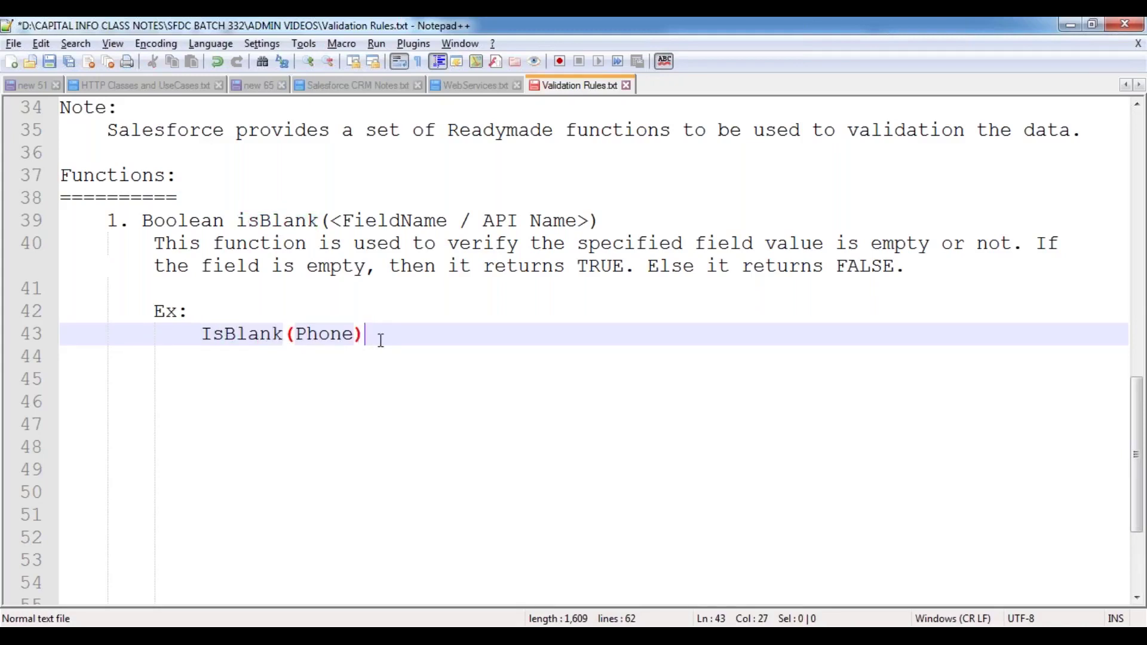
pyautogui.press('Return')
pyautogui.write('IS')
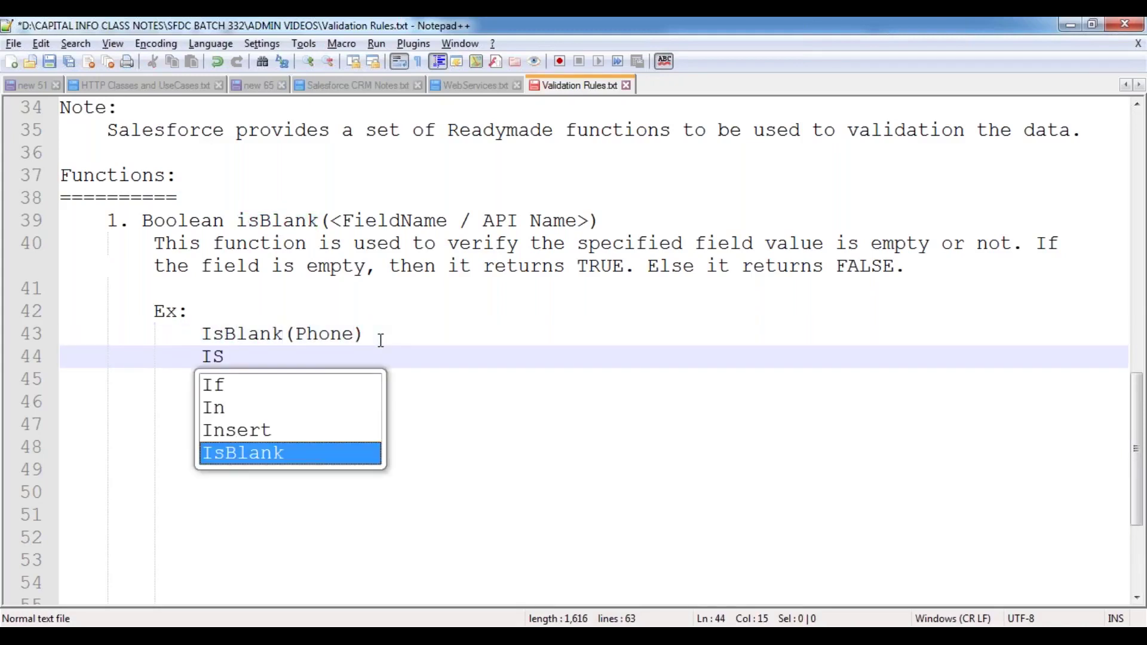
pyautogui.press('Return')
pyautogui.write('()')
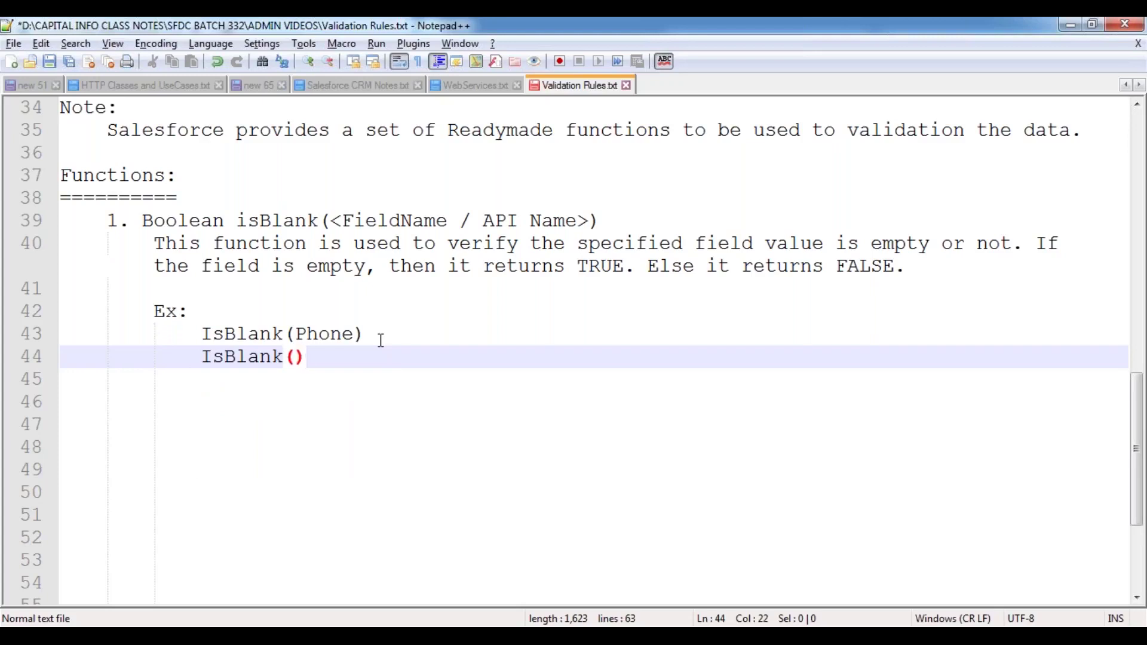
pyautogui.press('Left')
pyautogui.write('website')
pyautogui.press('Right')
# - Add the third example isBlank(BillingCity), followed by two blank lines
pyautogui.press('Return')
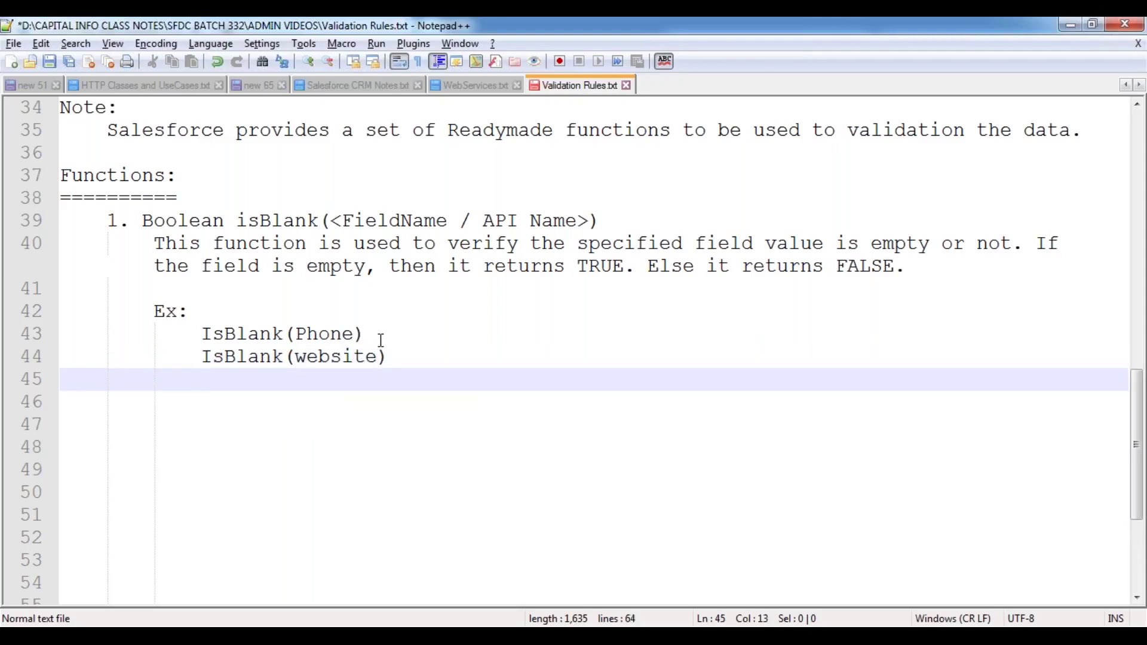
pyautogui.write('isBlank')
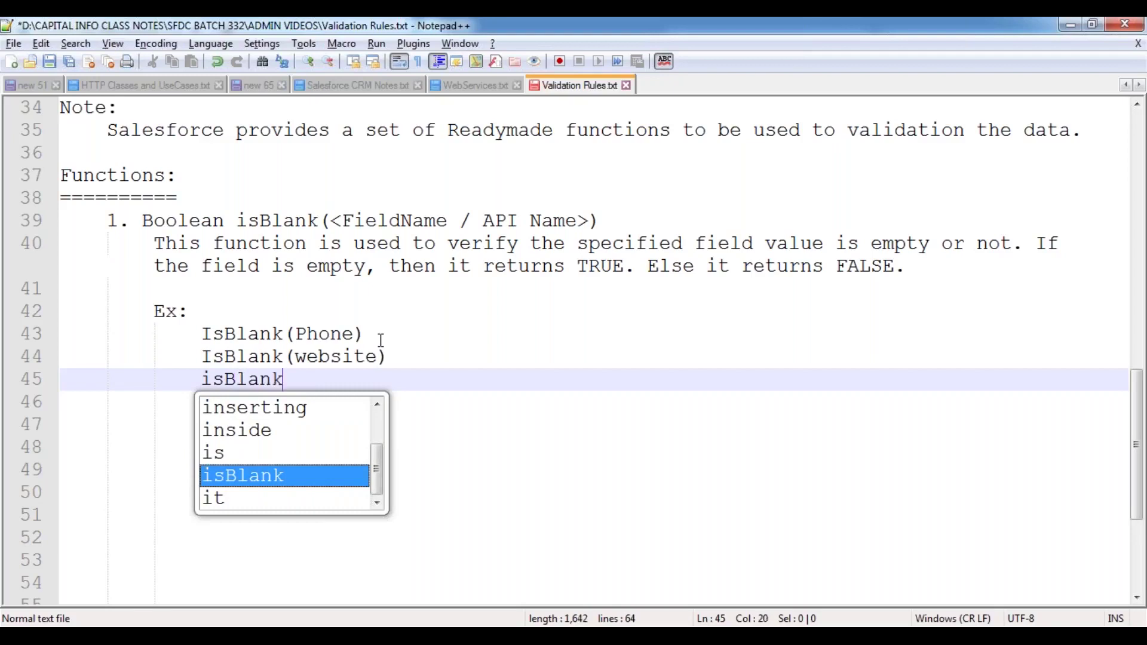
pyautogui.write('(Bi)')
pyautogui.press('Left')
pyautogui.write('BillingS')
pyautogui.press('BackSpace')
pyautogui.write('City')
pyautogui.press('End')
pyautogui.press('Return')
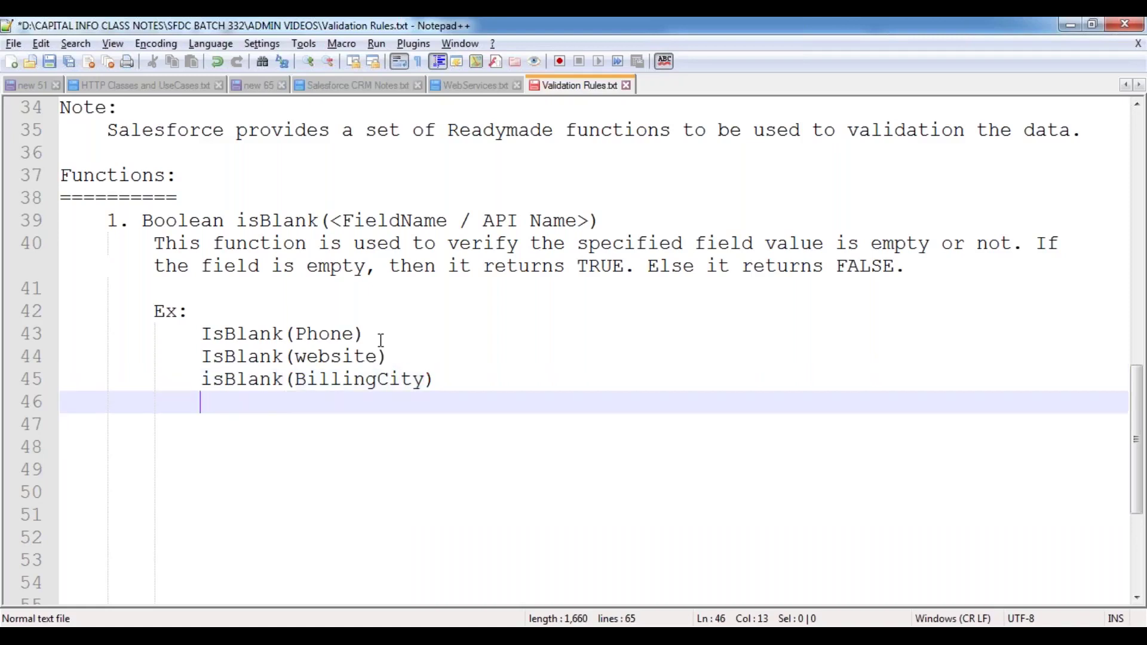
pyautogui.press('Return')
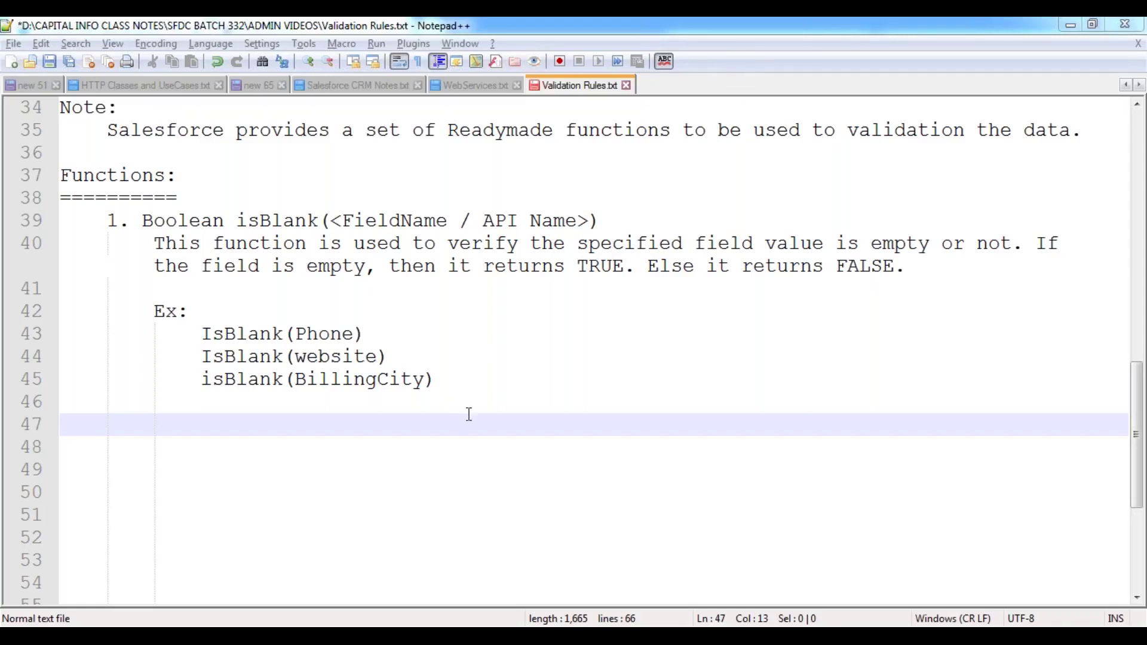
pyautogui.click(454, 381)
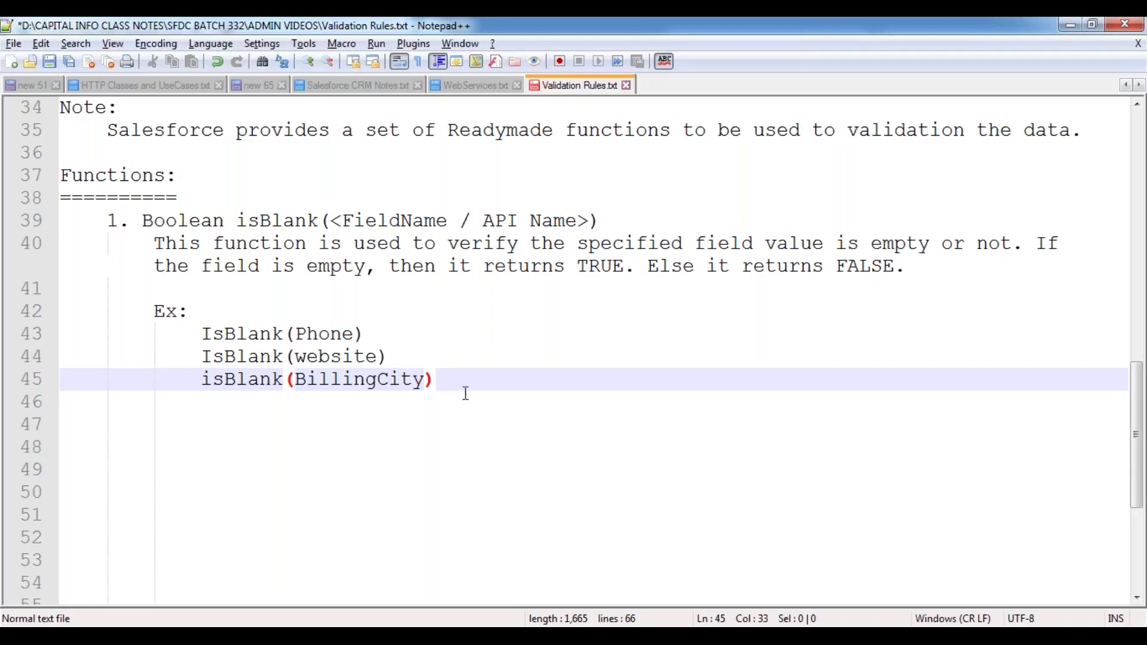
# - Open indented blank lines below the isBlank examples and save the notes
pyautogui.press('Return')
pyautogui.press('Return')
pyautogui.press('BackSpace')
pyautogui.hotkey('ctrl', 's')
pyautogui.press('Tab')
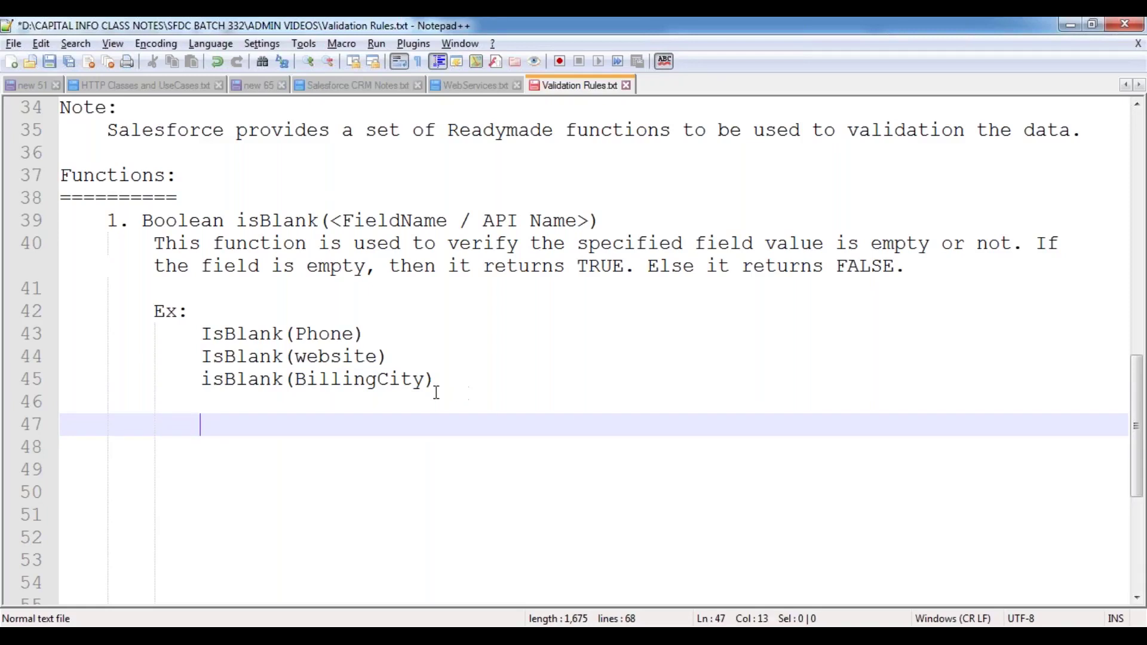
# - Highlight Phone and IsBlank in the first example, then save the notes again
pyautogui.doubleClick(320, 333)
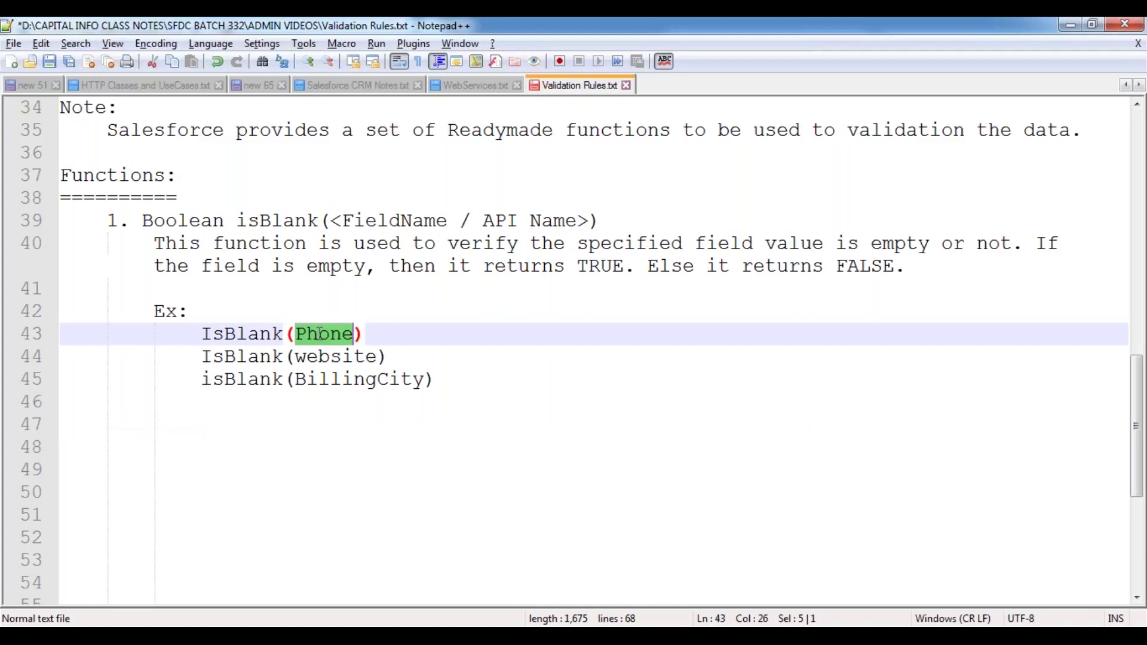
pyautogui.doubleClick(245, 335)
pyautogui.click(325, 334)
pyautogui.doubleClick(325, 334)
pyautogui.click(181, 419)
pyautogui.hotkey('ctrl', 's')
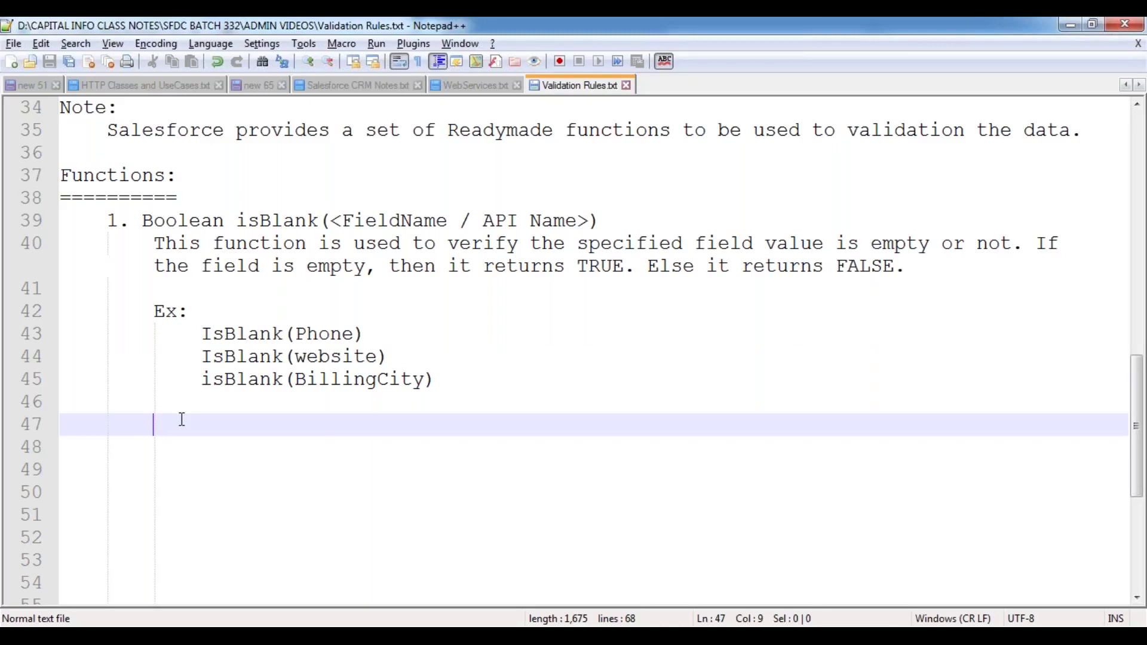
pyautogui.click(273, 221)
pyautogui.click(197, 424)
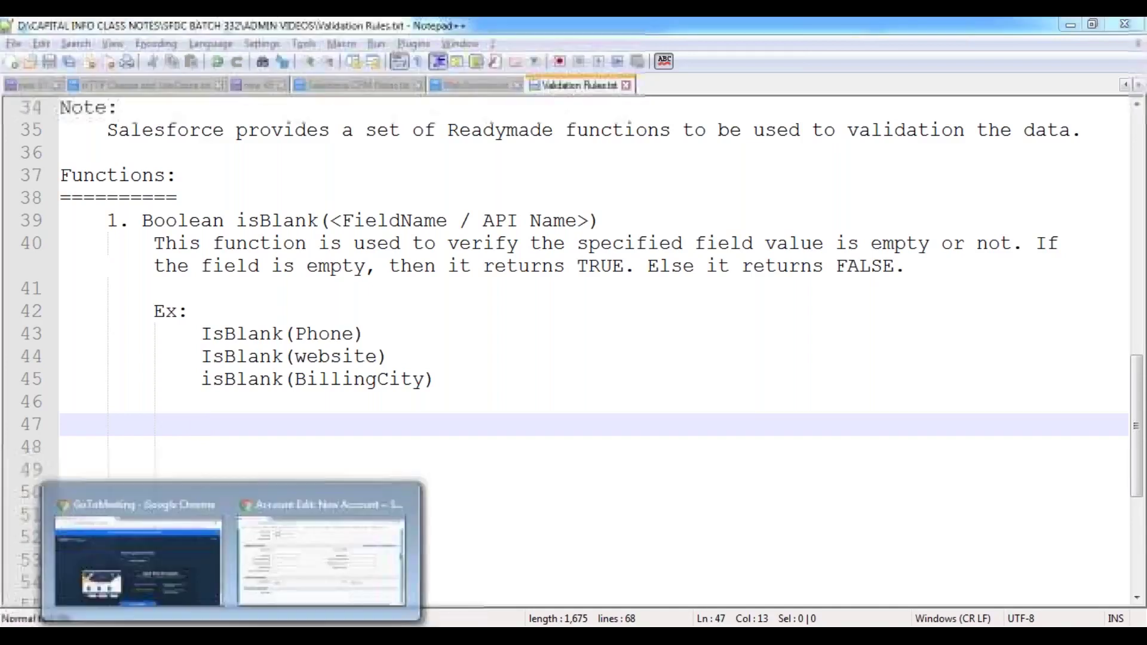
# - Save the new account with only an account name filled in
pyautogui.click(341, 509)
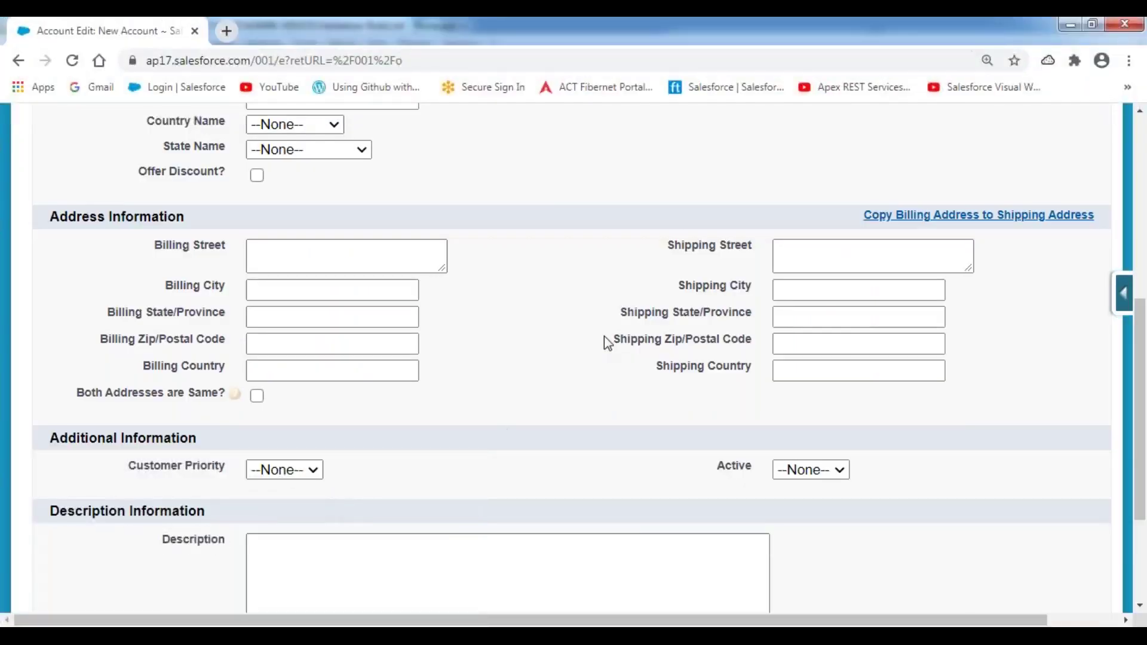
pyautogui.scroll(6, 607, 342)
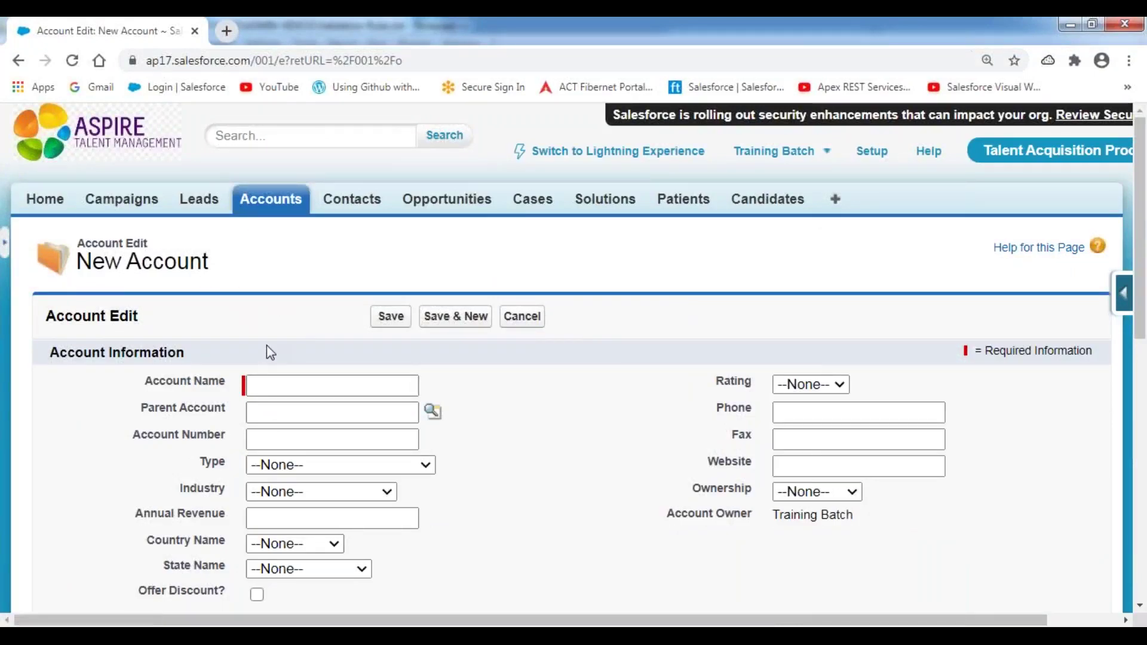
pyautogui.scroll(-3, 266, 352)
pyautogui.scroll(2, 281, 346)
pyautogui.click(286, 303)
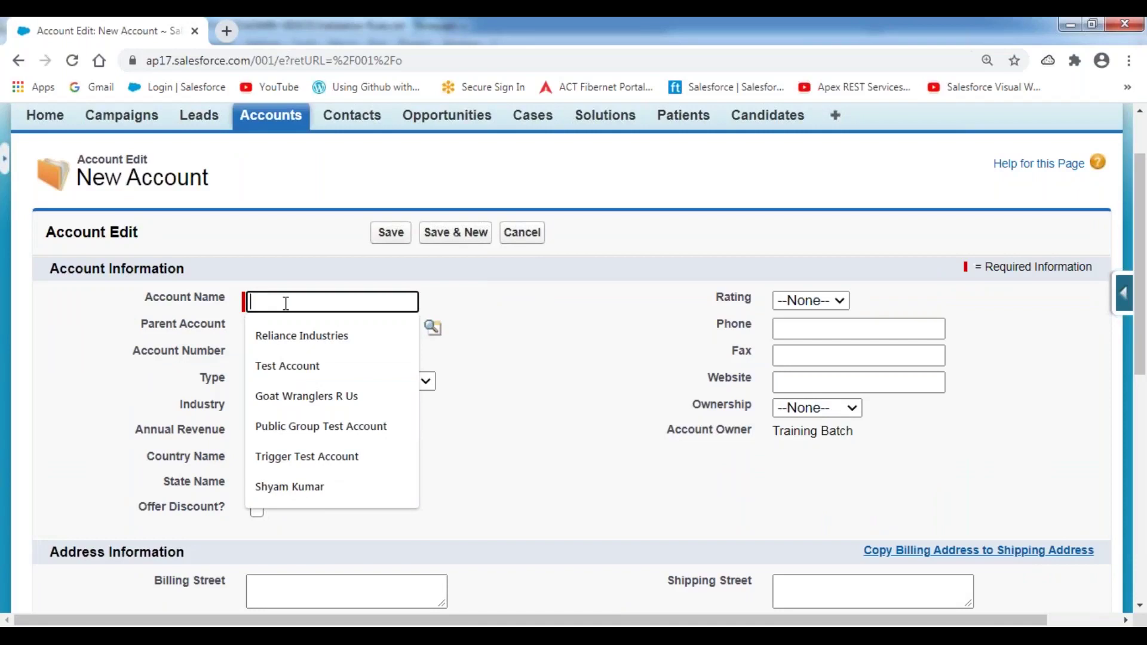
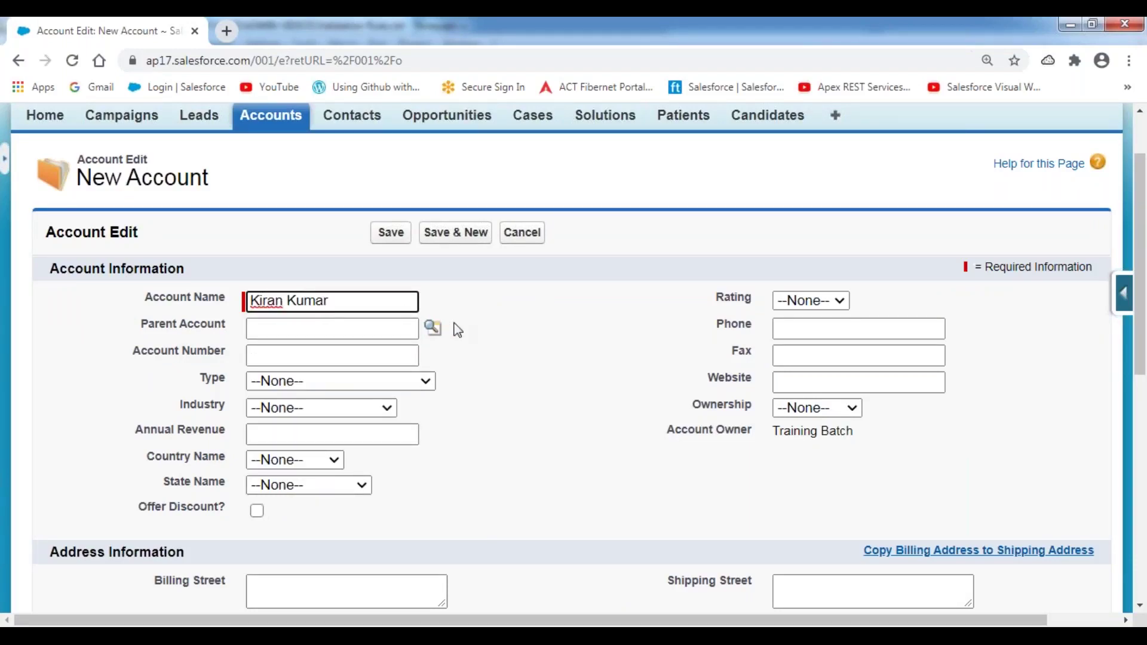
pyautogui.scroll(-3, 463, 317)
pyautogui.scroll(3, 463, 317)
pyautogui.click(389, 152)
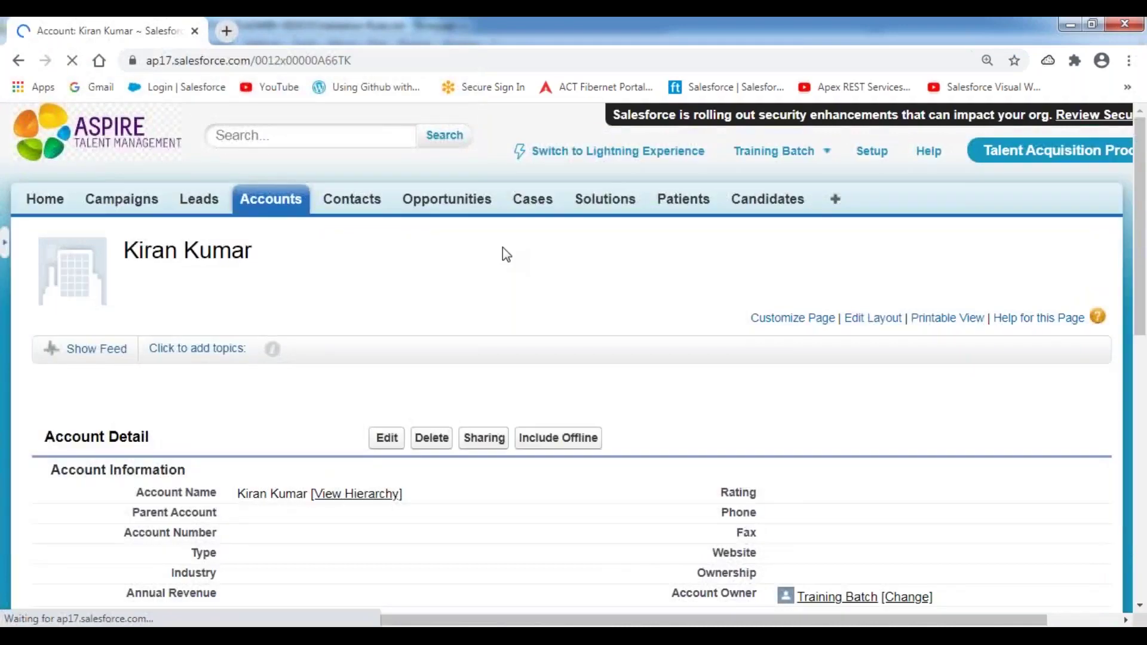
# - Start another New Account form from the Accounts tab and highlight its Phone label
pyautogui.scroll(-3, 503, 247)
pyautogui.scroll(-2, 503, 255)
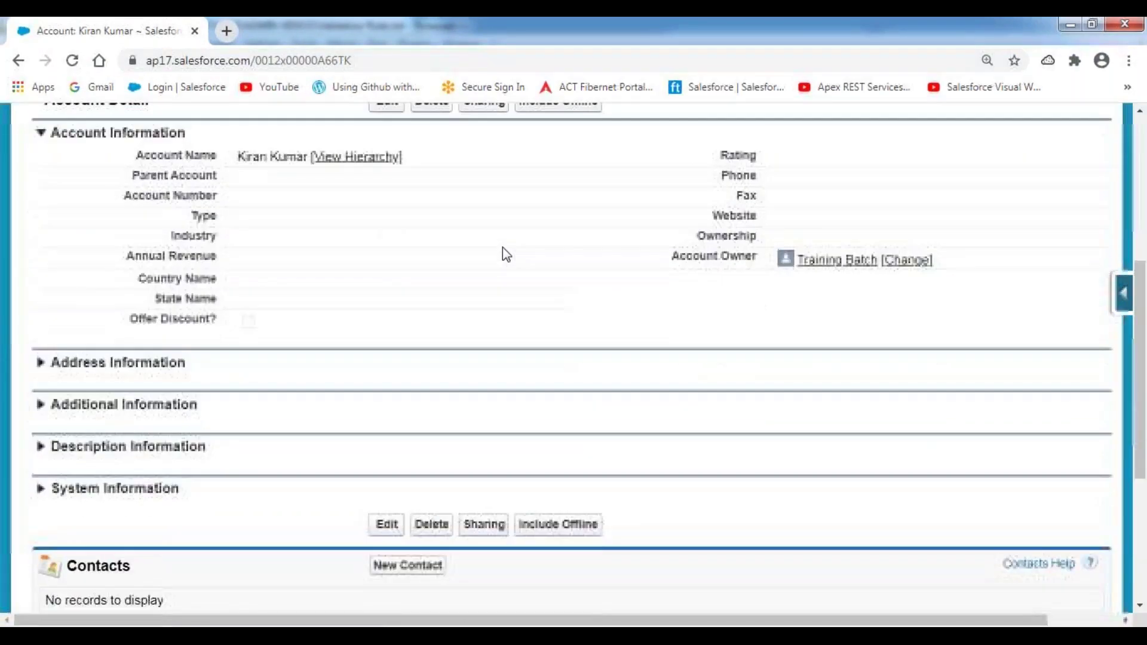
pyautogui.scroll(6, 503, 255)
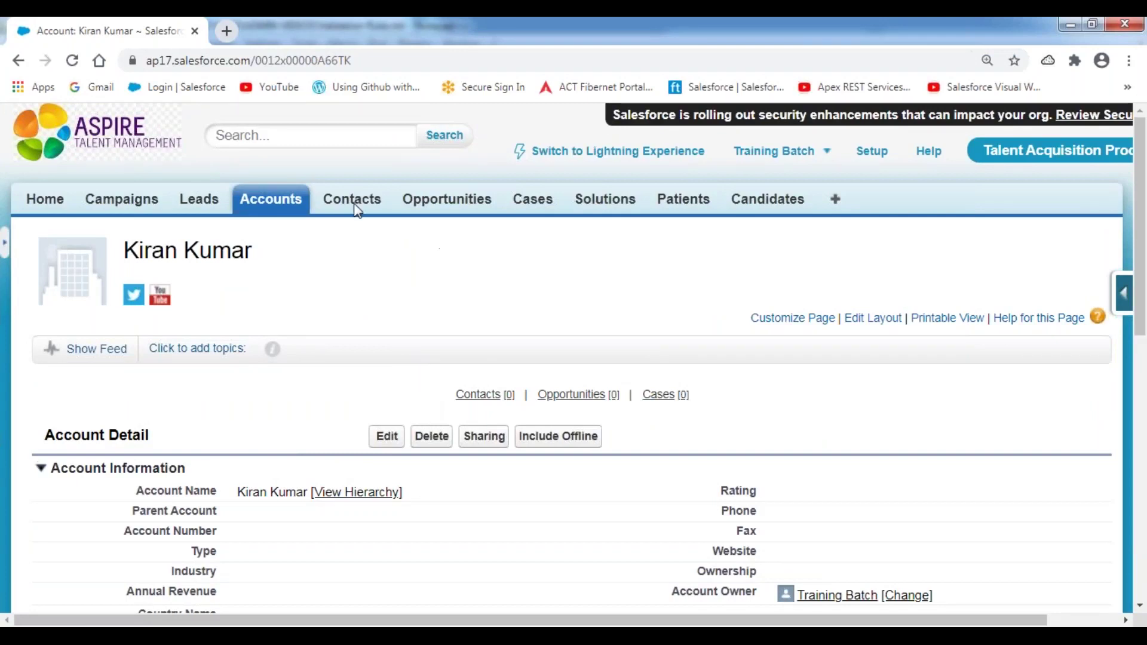
pyautogui.click(289, 197)
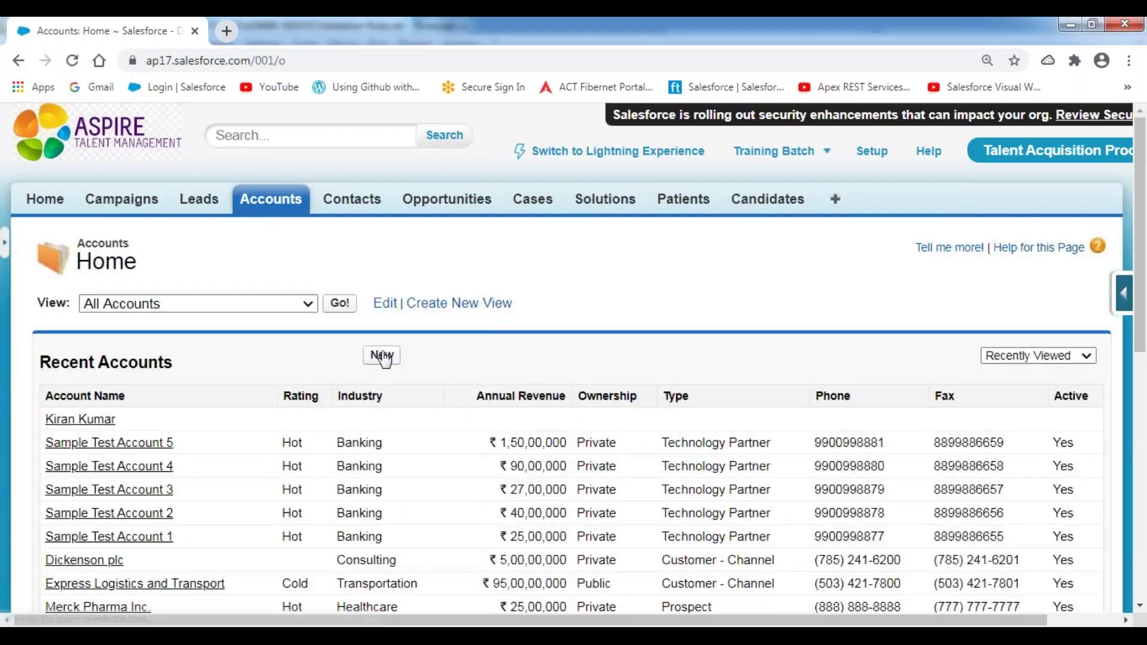
pyautogui.click(384, 356)
pyautogui.scroll(-3, 664, 378)
pyautogui.doubleClick(728, 246)
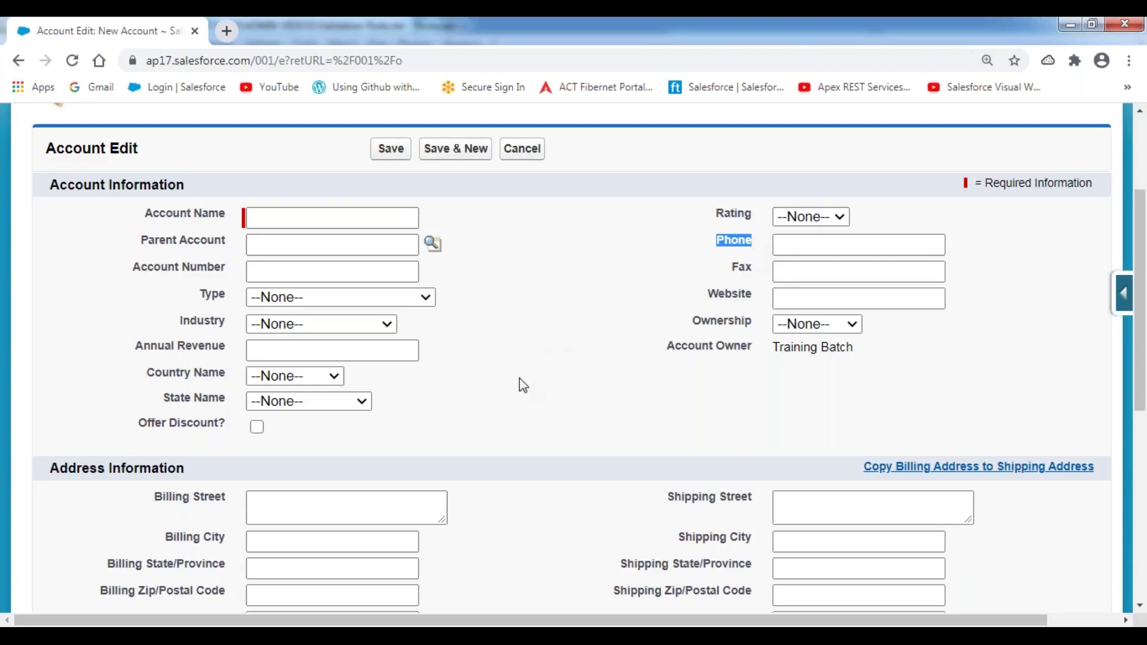
# - Add a dash-underlined 'UseCase:' heading: a validation rule making Phone required for new accounts; save
pyautogui.click(450, 631)
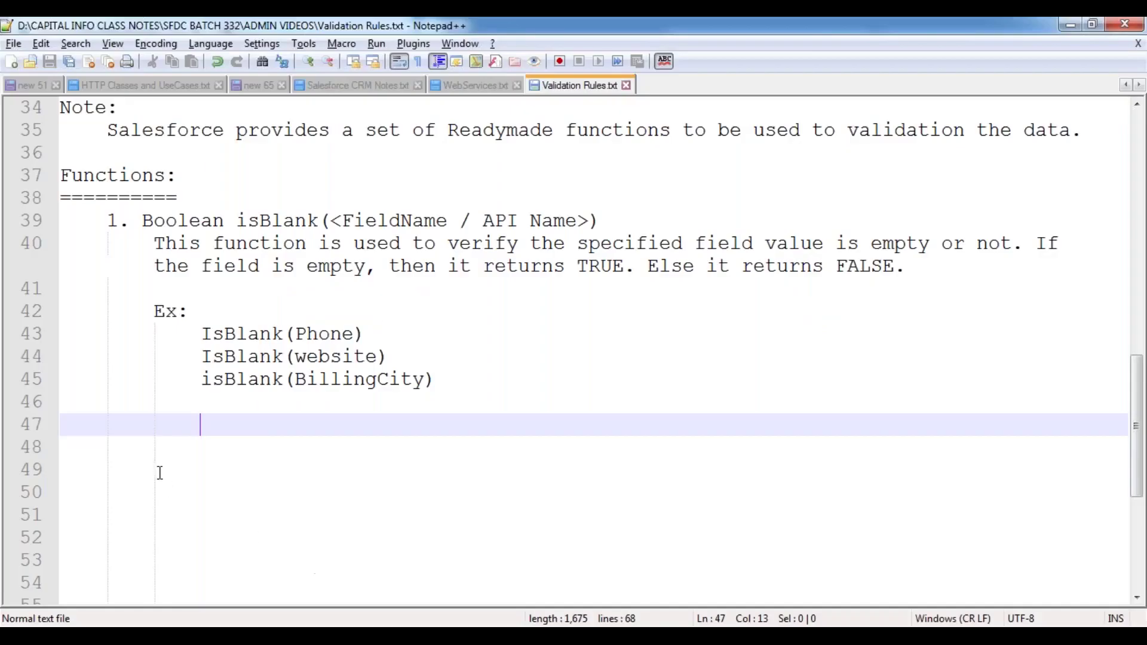
pyautogui.press('BackSpace')
pyautogui.press('BackSpace')
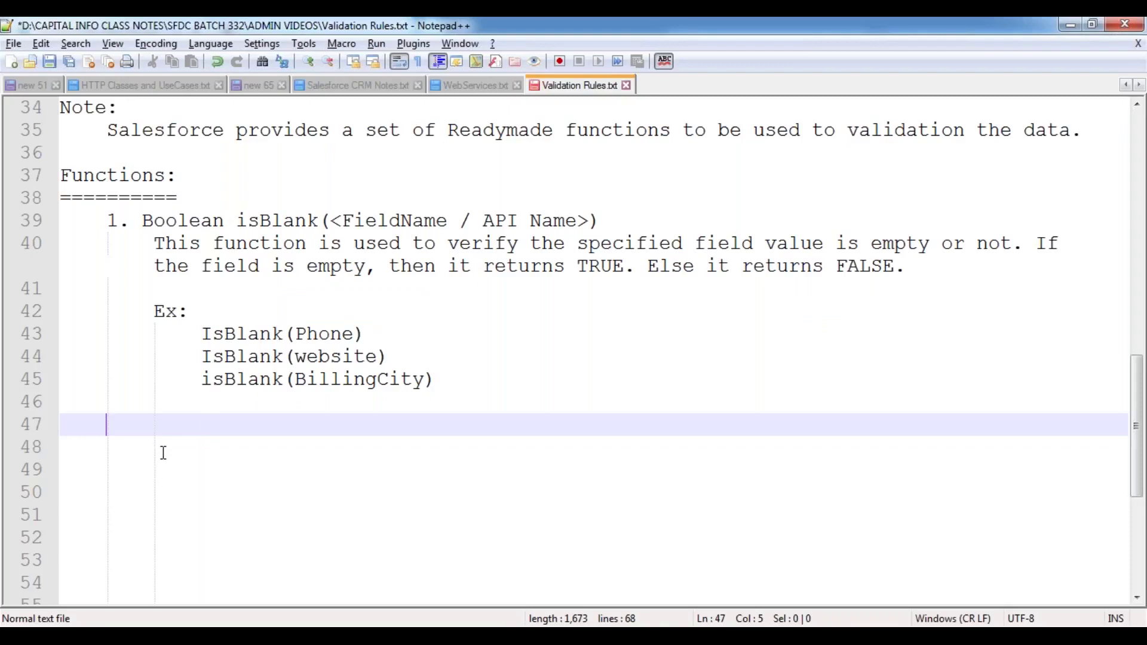
pyautogui.write('UseCase:')
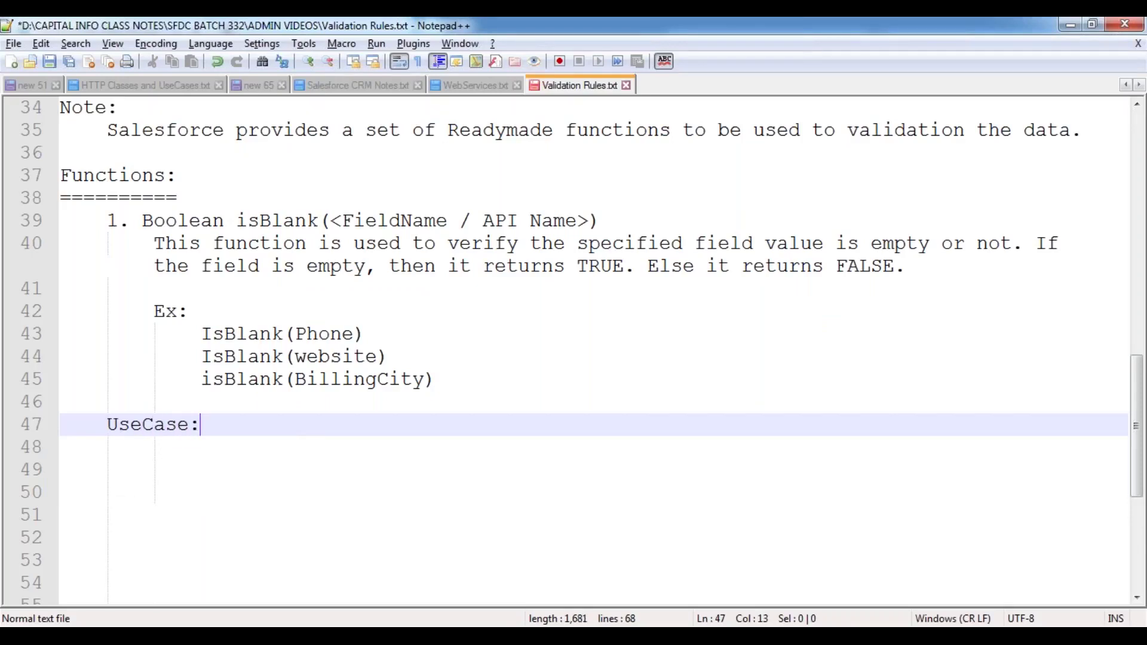
pyautogui.press('Return')
pyautogui.write('--------')
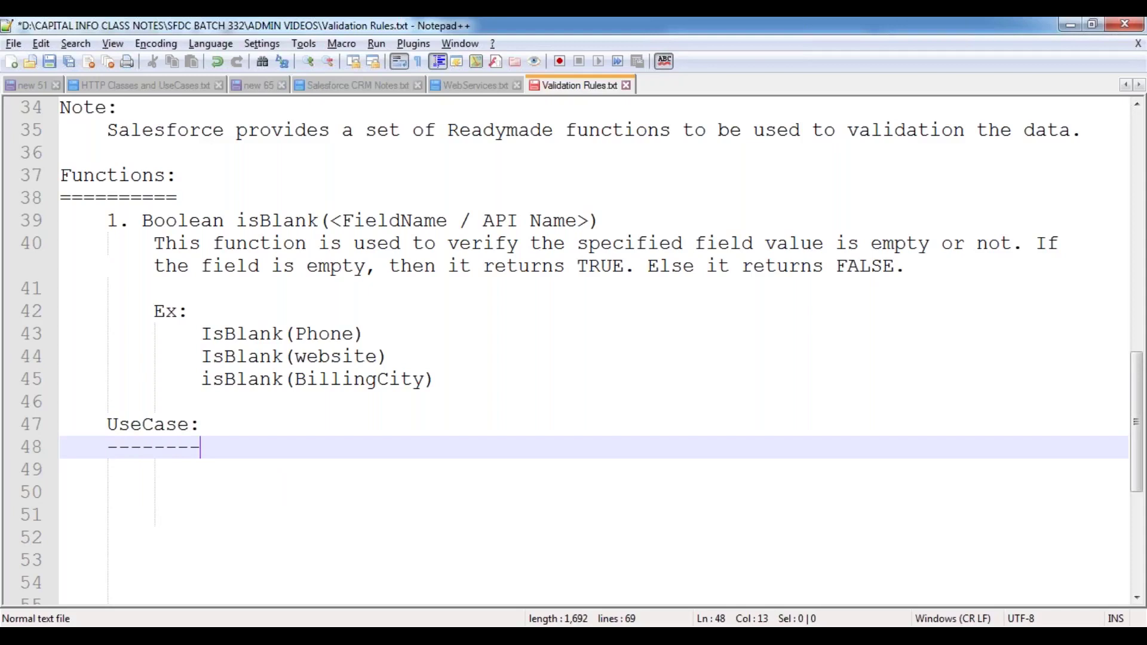
pyautogui.press('Return')
pyautogui.press('Tab')
pyautogui.write('Create a Validation Rule to make the Phone Field as required upon creating an acco')
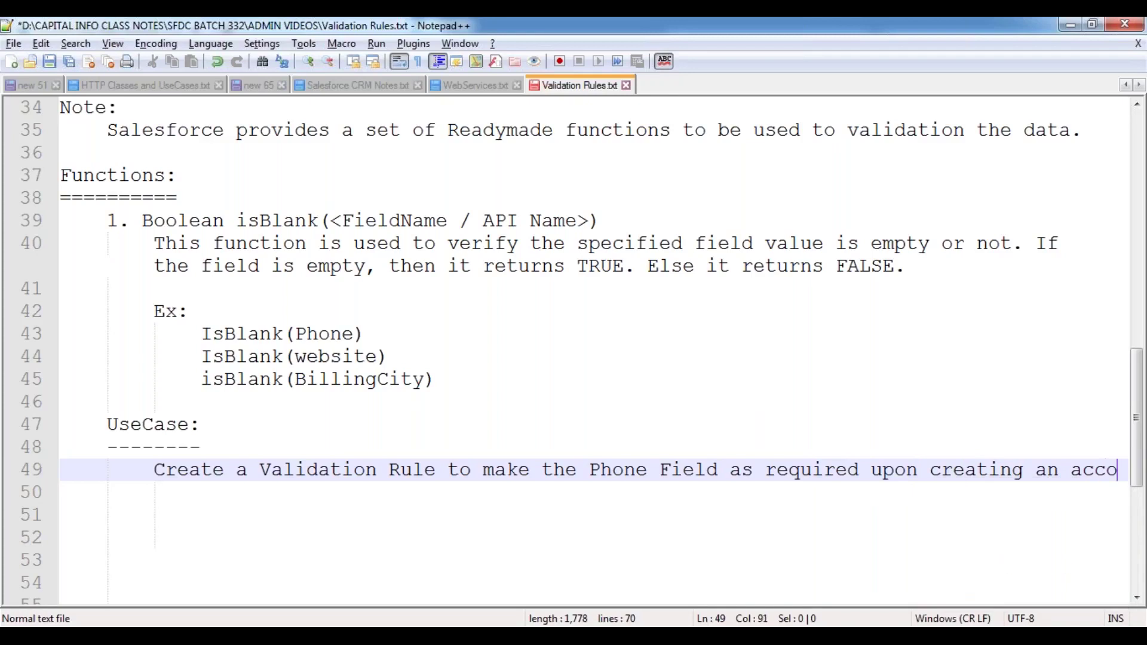
pyautogui.write('unt record ins')
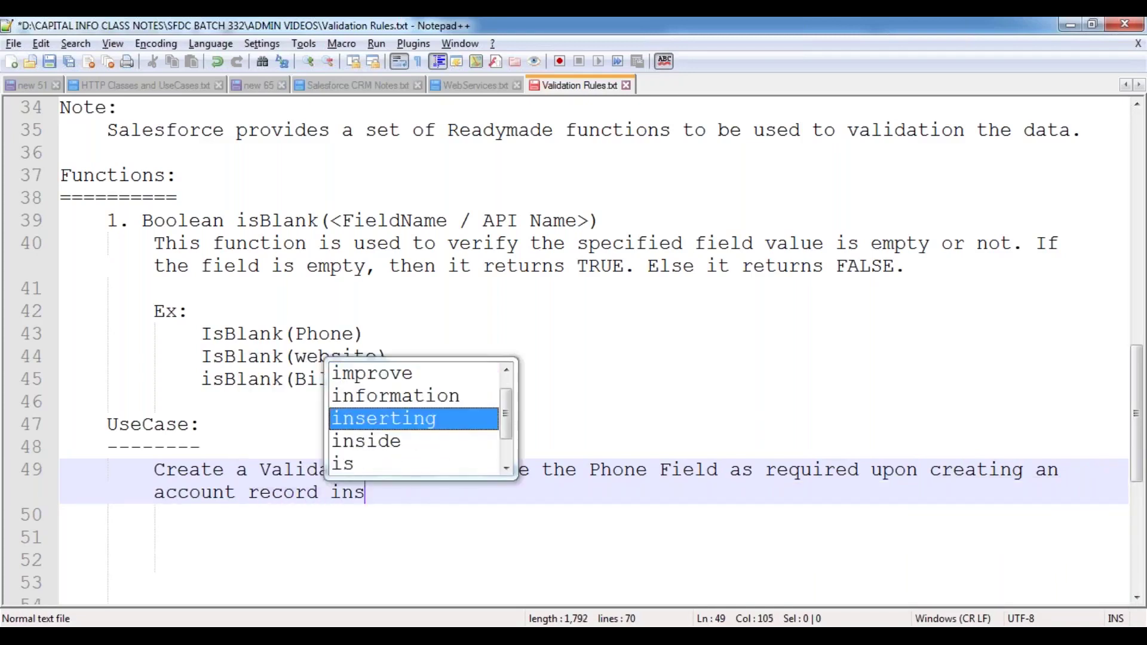
pyautogui.write('ide the object.')
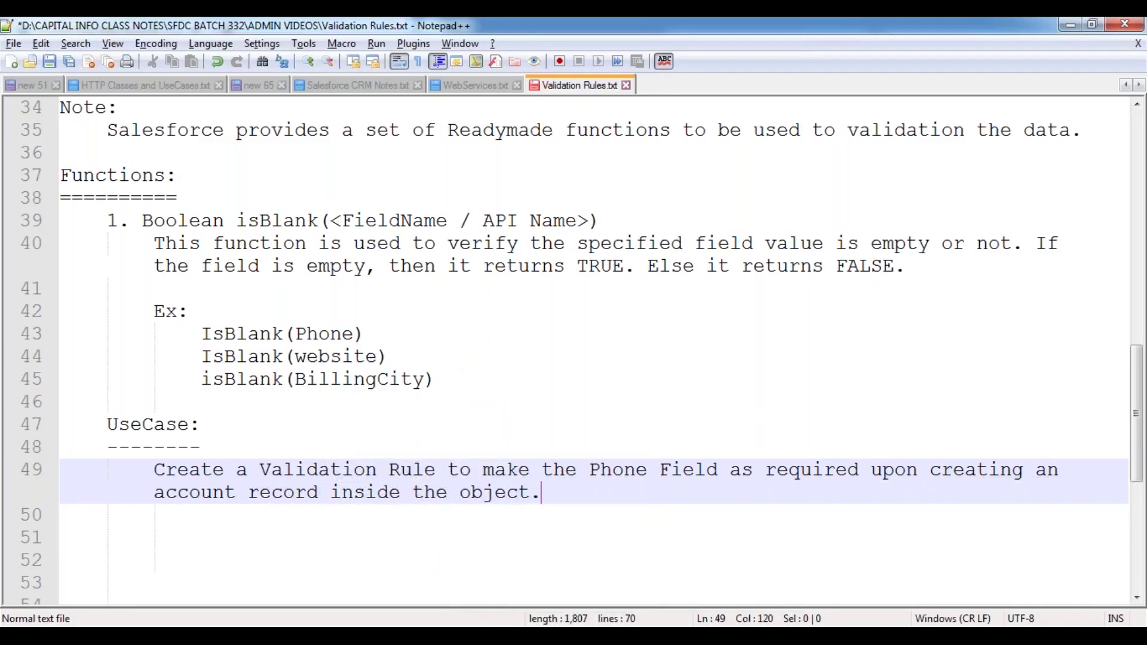
pyautogui.press('Return')
pyautogui.press('Return')
pyautogui.hotkey('ctrl', 's')
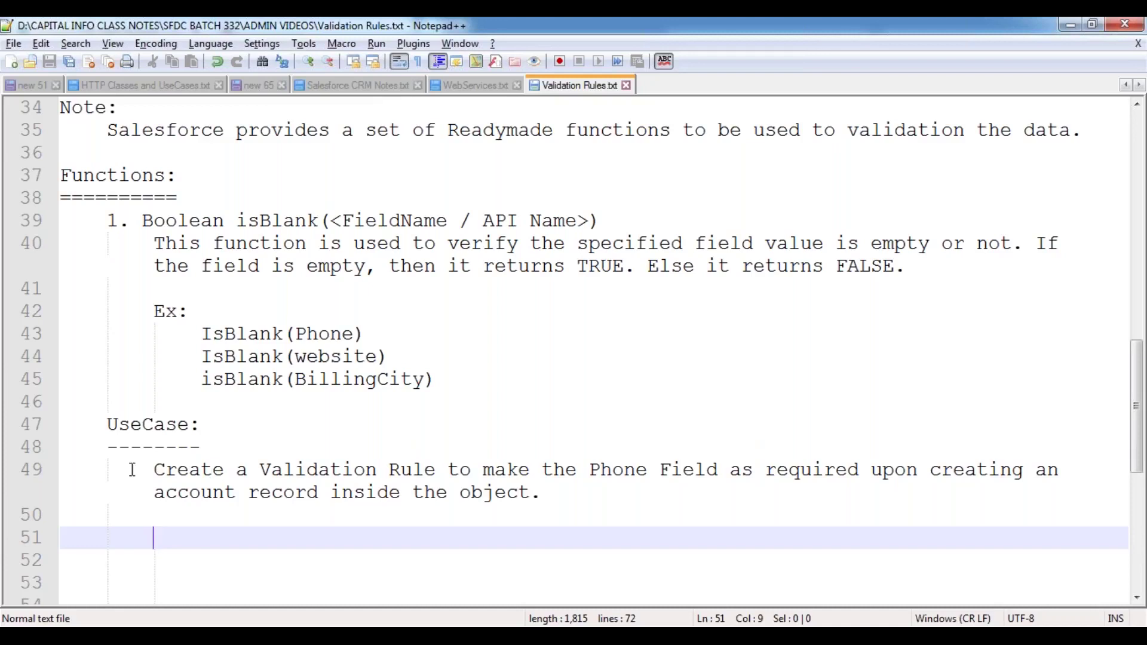
pyautogui.scroll(-4, 228, 455)
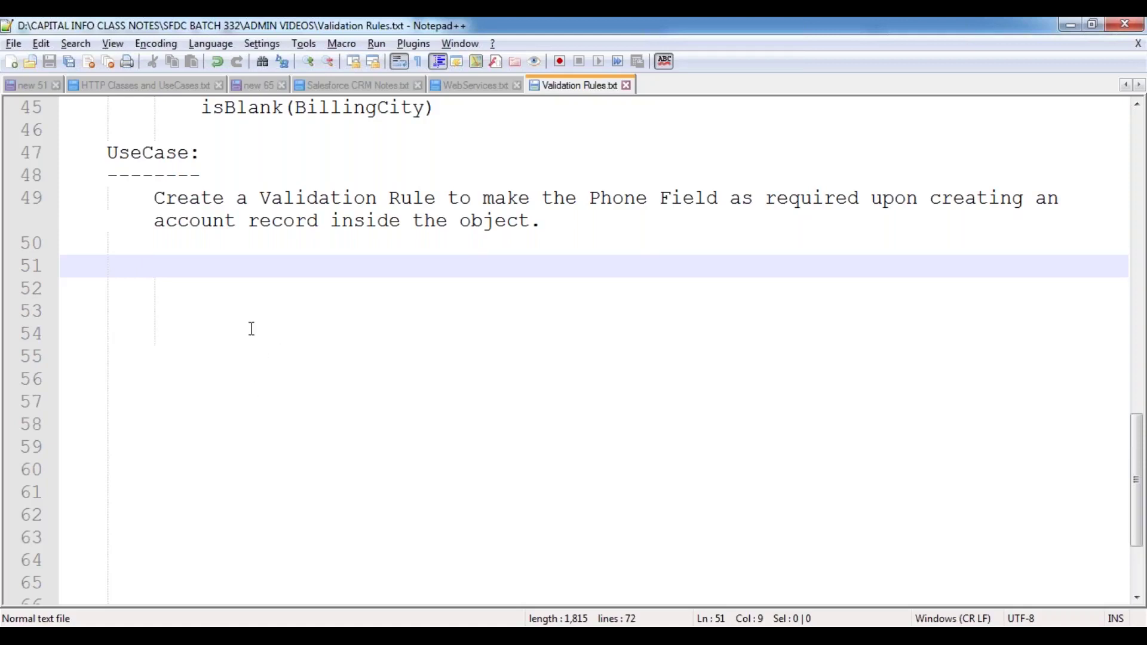
pyautogui.press('Tab')
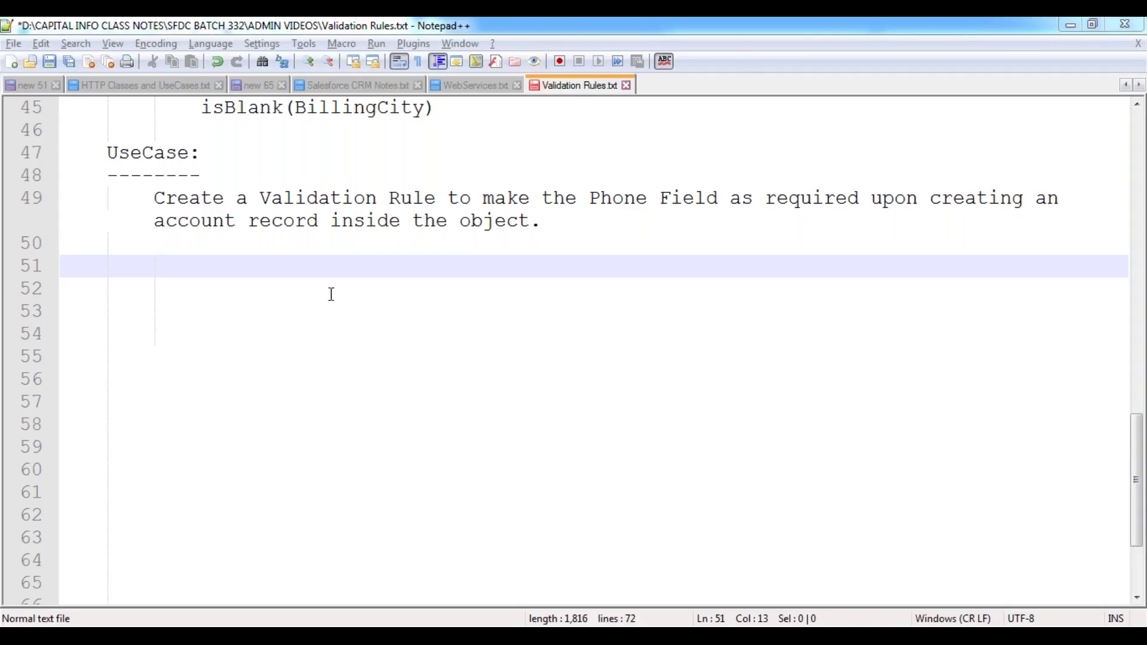
pyautogui.click(176, 258)
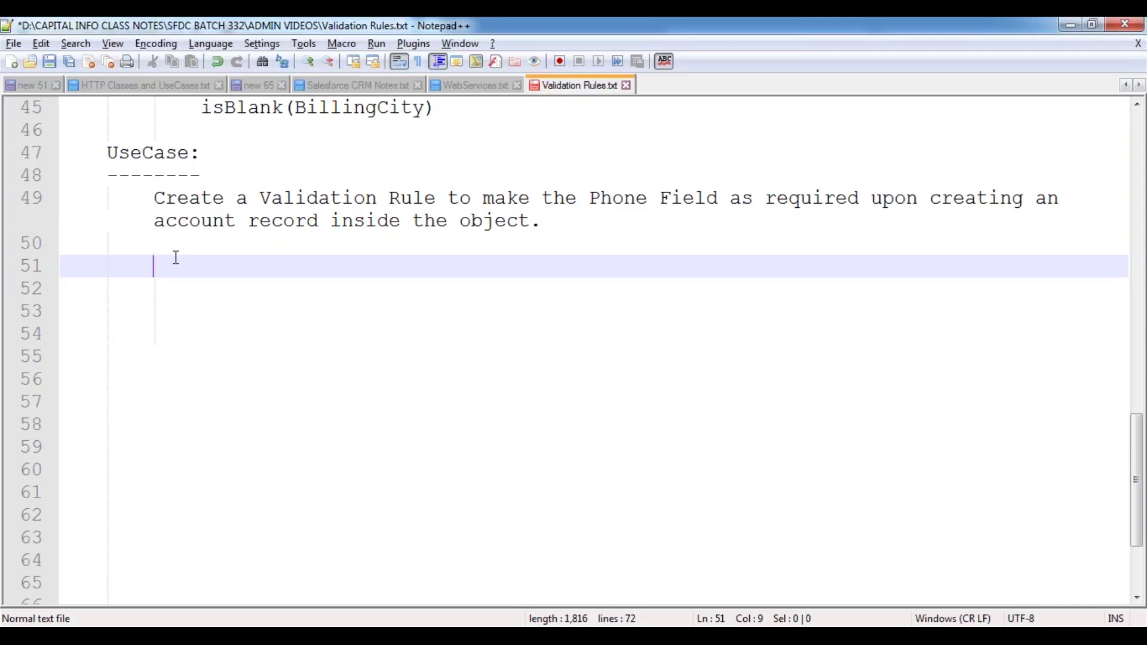
# - Write 'Click on the Required Object's Tab (Ex: Accounts)' and step 1: expand the Force.com Quick Access Menu
pyautogui.write('Click')
pyautogui.press('BackSpace')
pyautogui.press('BackSpace')
pyautogui.press('BackSpace')
pyautogui.press('BackSpace')
pyautogui.write('ick on the ')
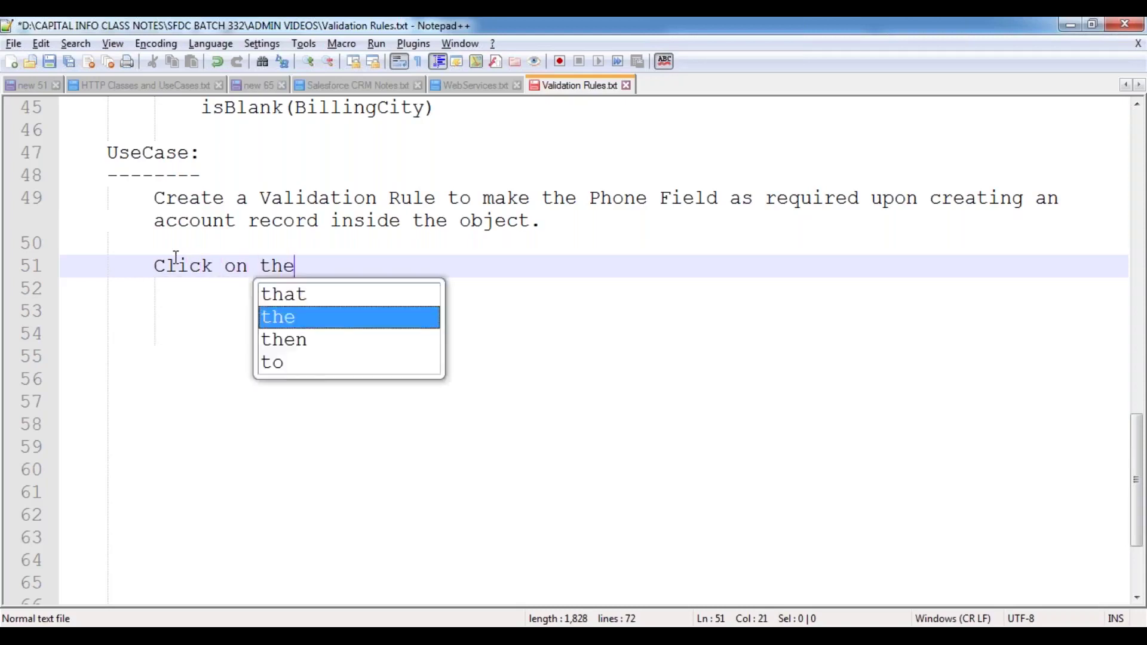
pyautogui.write('Required ')
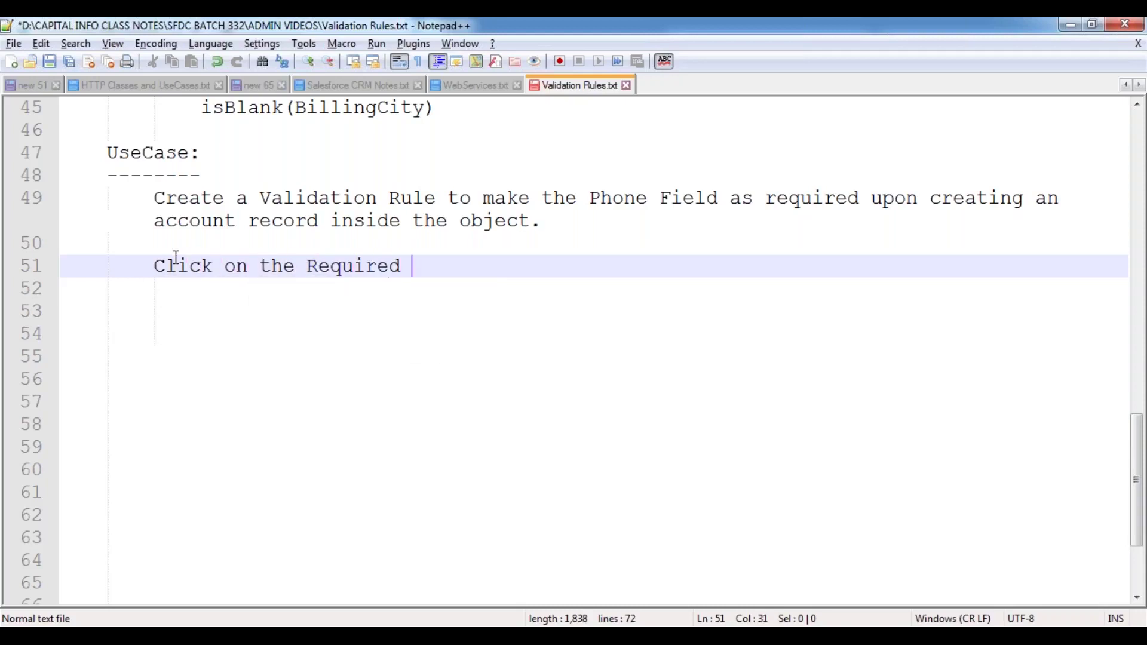
pyautogui.write("Object's")
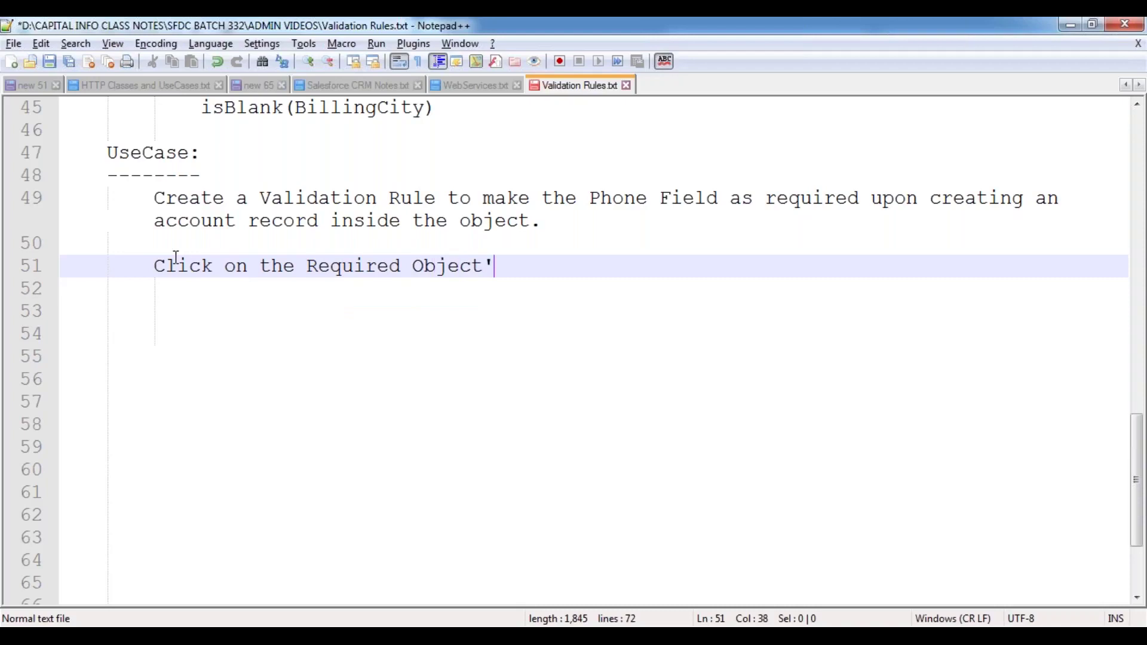
pyautogui.write(' Tab (Ex: A')
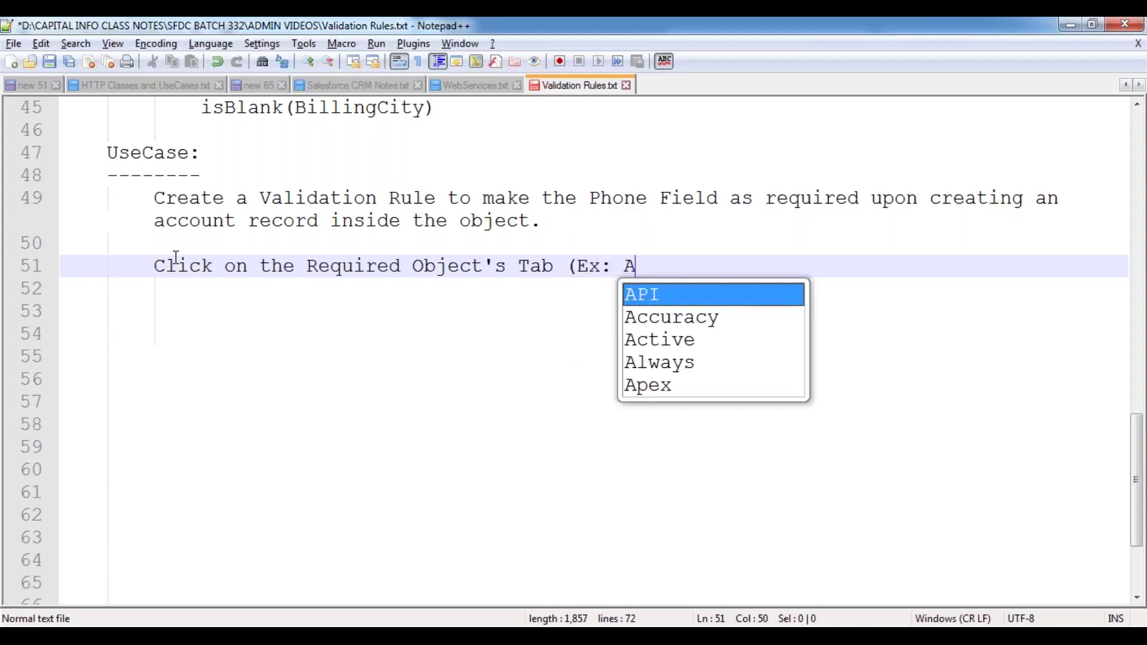
pyautogui.write('ccounts)')
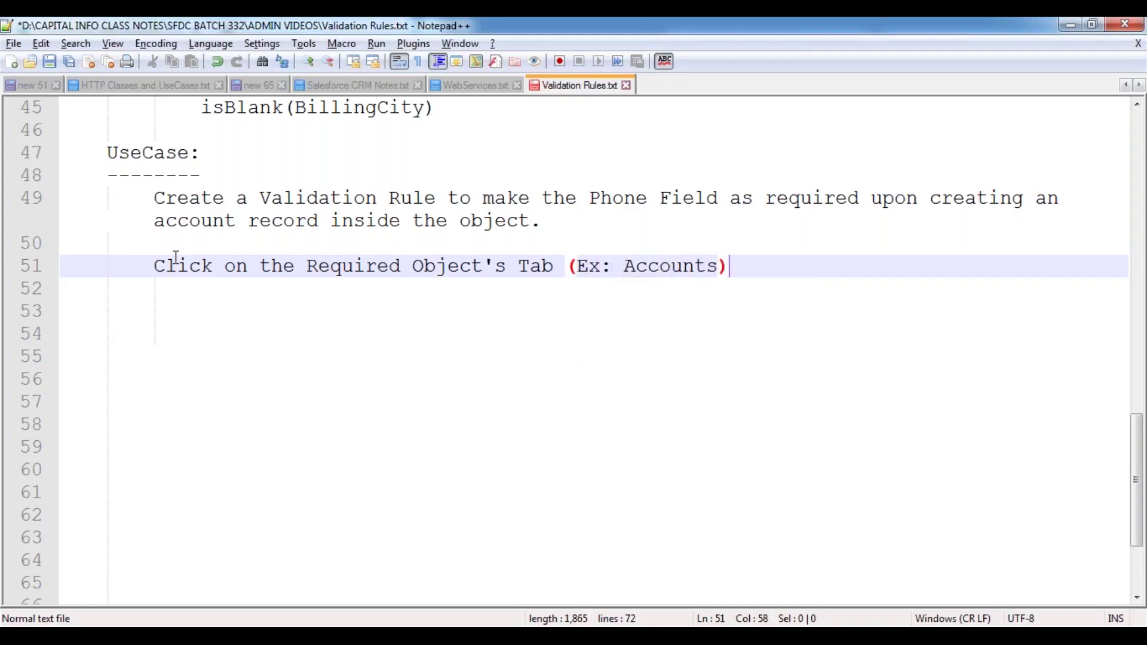
pyautogui.press('Return')
pyautogui.press('Tab')
pyautogui.write('1. Expand the "F')
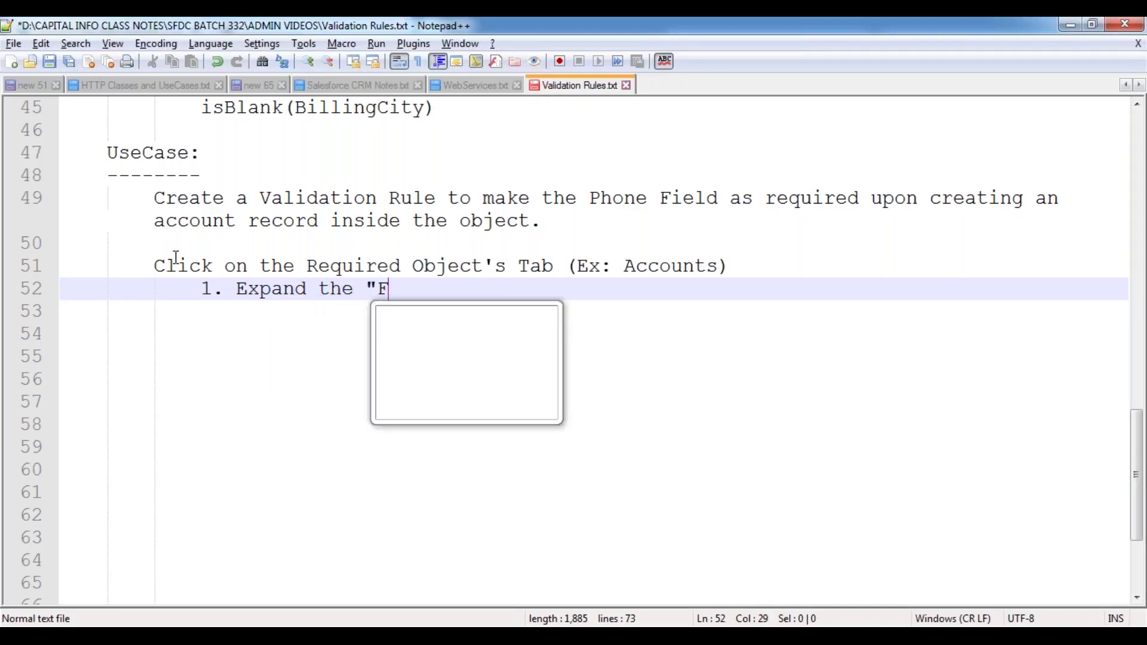
pyautogui.write('orce.com Q')
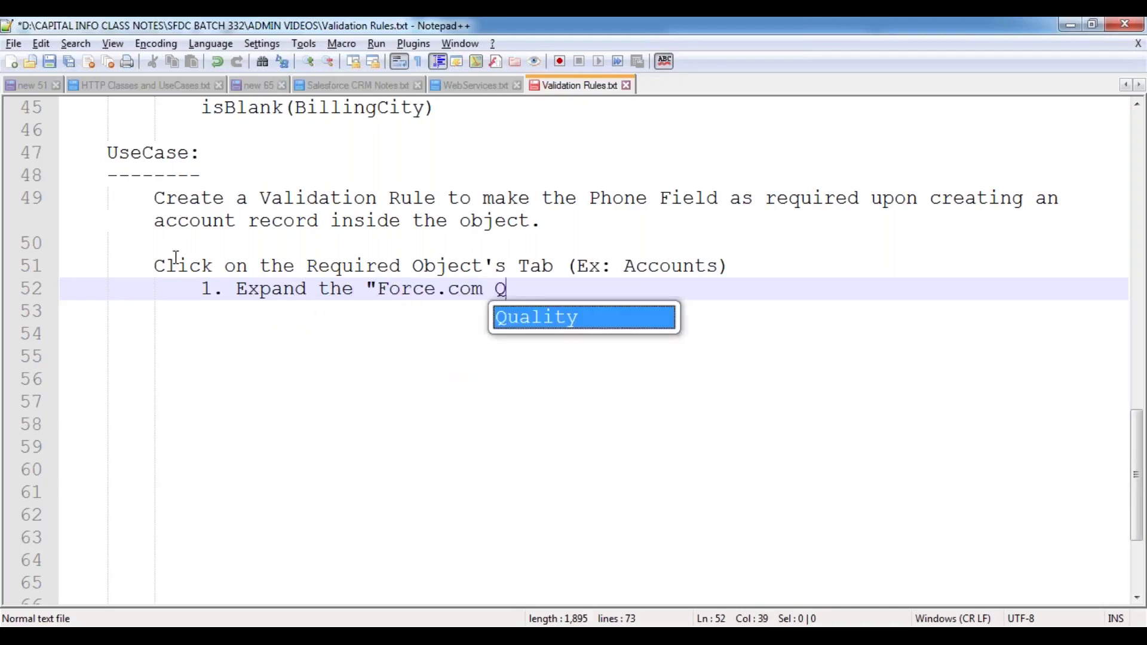
pyautogui.write('uick A')
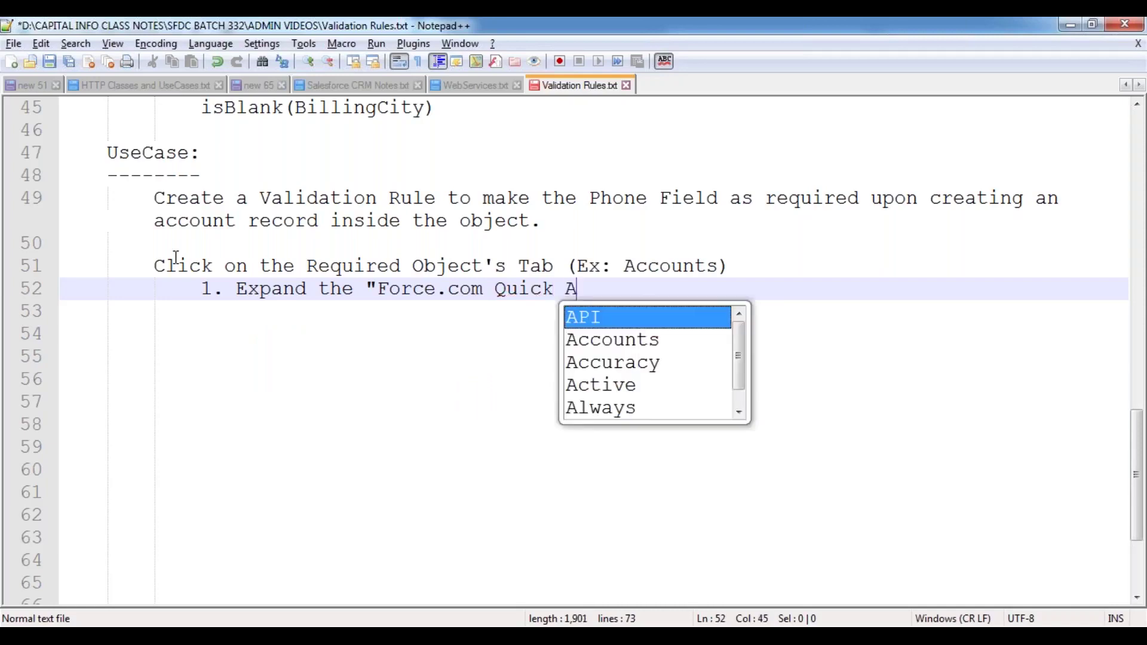
pyautogui.write('ccess Menyu')
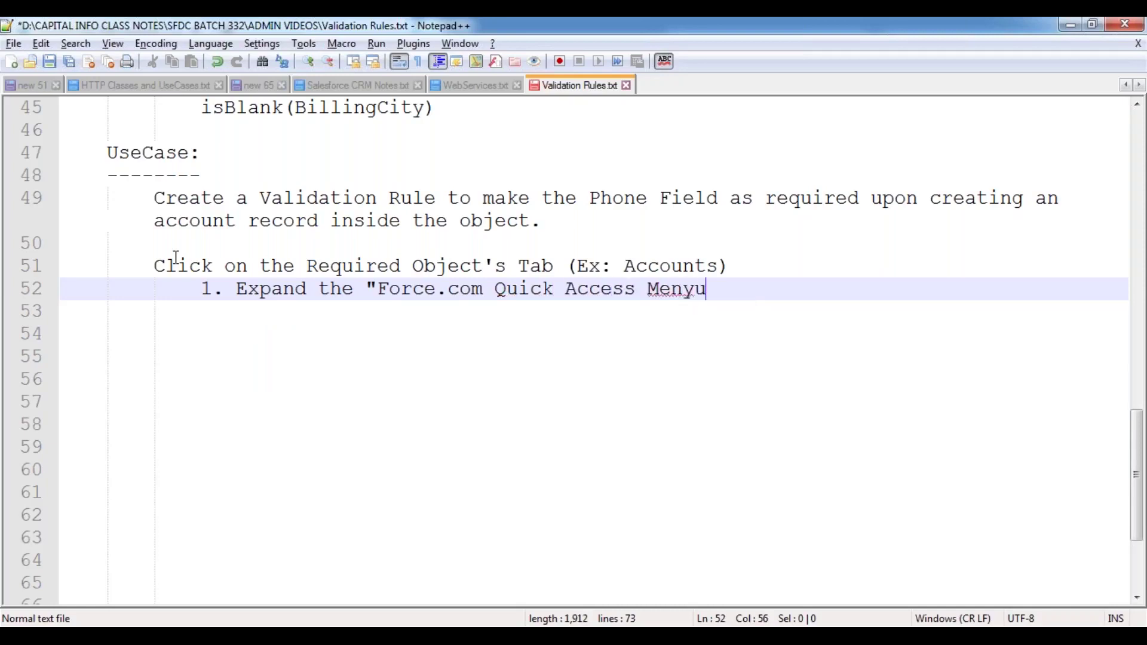
pyautogui.press('BackSpace')
pyautogui.press('BackSpace')
pyautogui.write('uy')
pyautogui.press('BackSpace')
pyautogui.write('".')
# - Add steps 2–4: View Validation Rules link, go to the Validation Rules section, click New
pyautogui.press('Return')
pyautogui.write('2. Click on ')
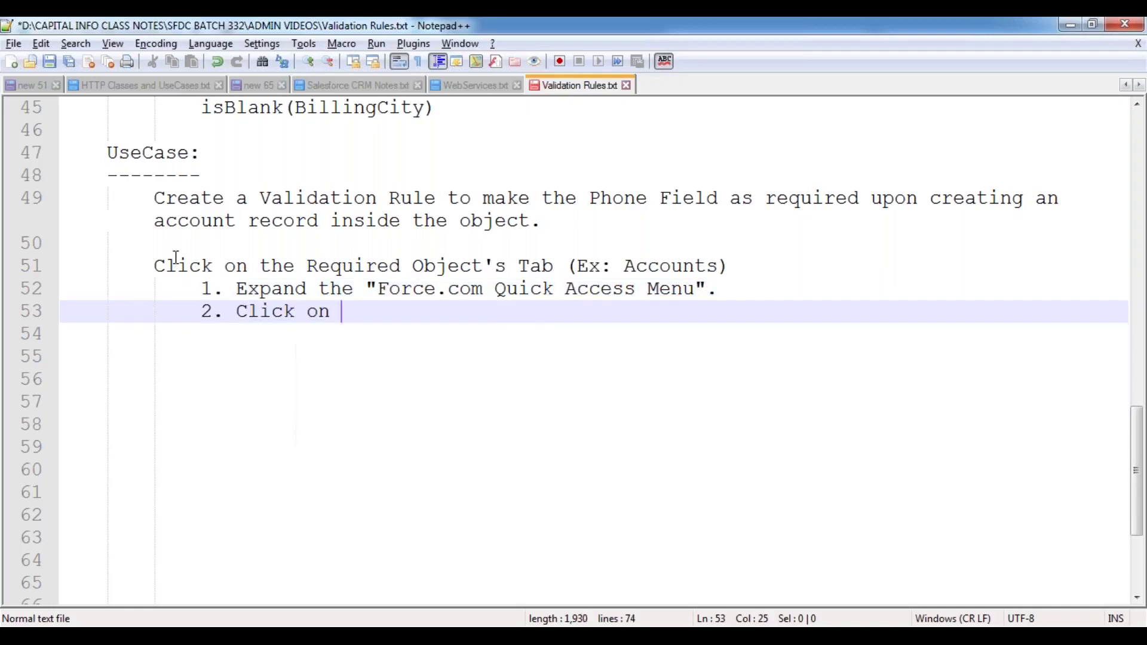
pyautogui.write('"View Valid')
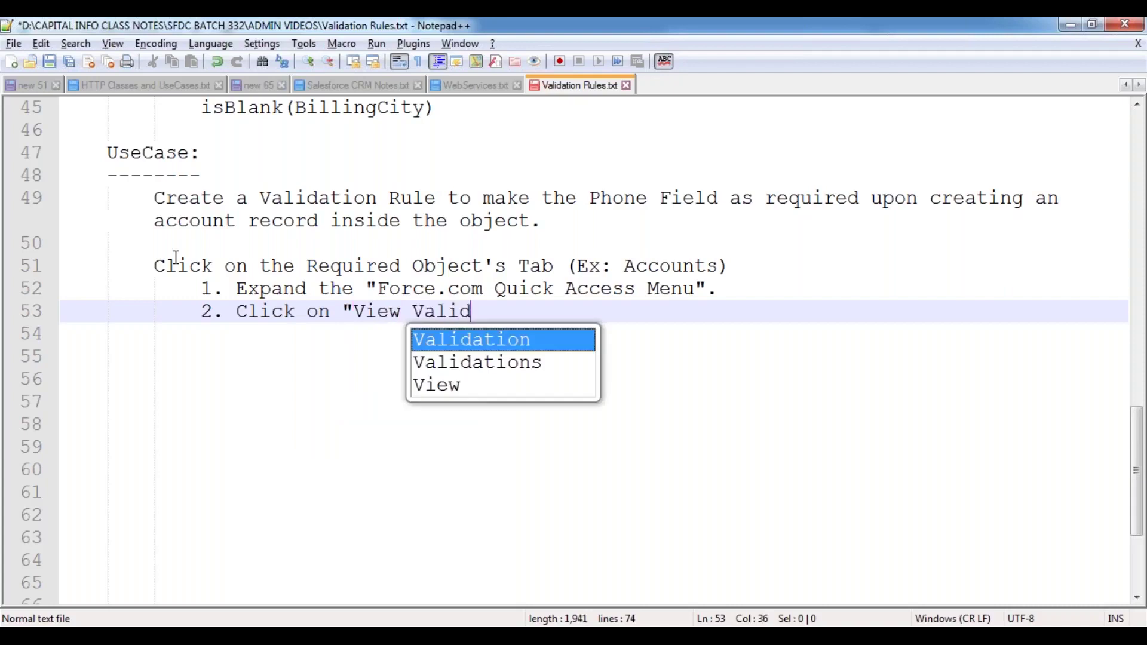
pyautogui.write('ation Rules" link.')
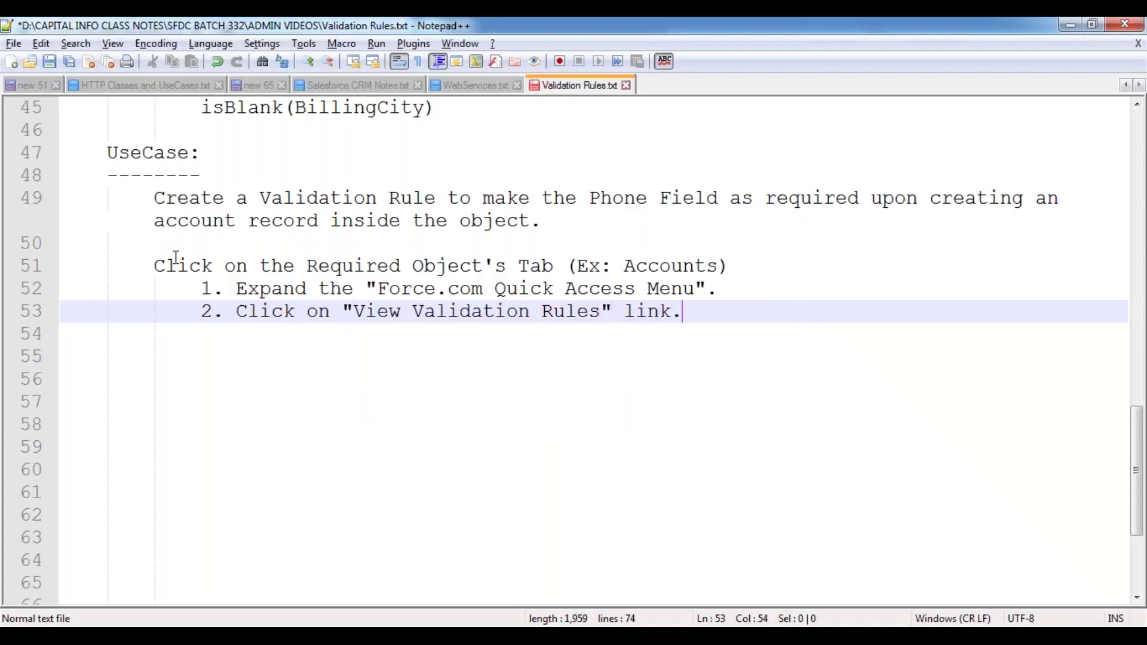
pyautogui.press('Return')
pyautogui.write('3. ')
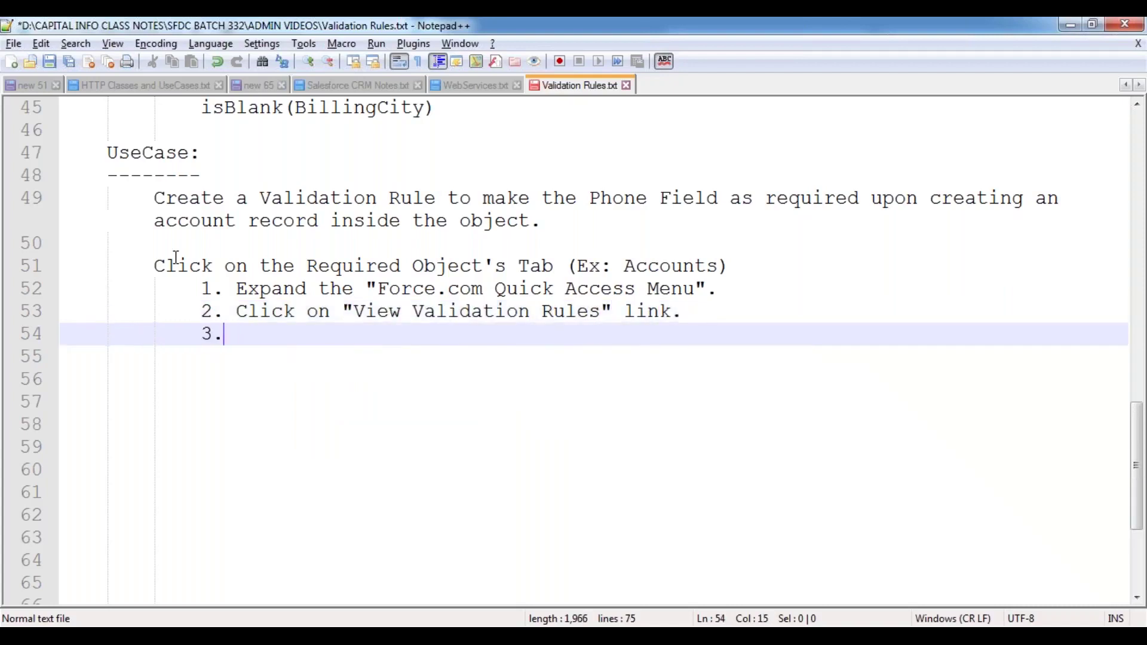
pyautogui.write('Go')
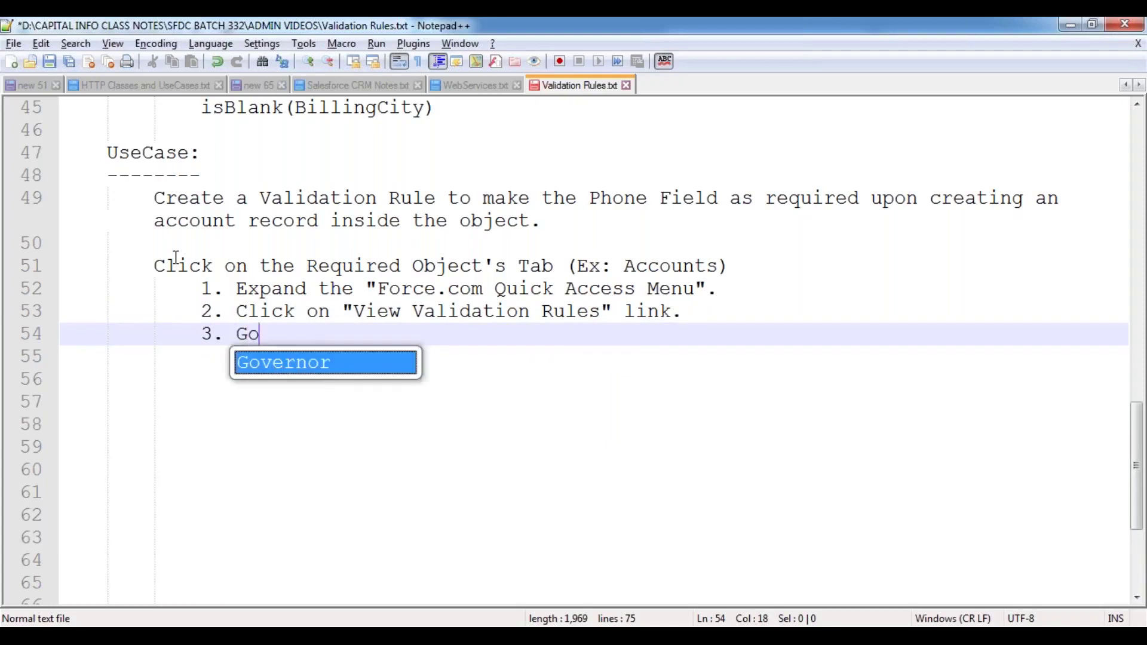
pyautogui.write('to the Valid')
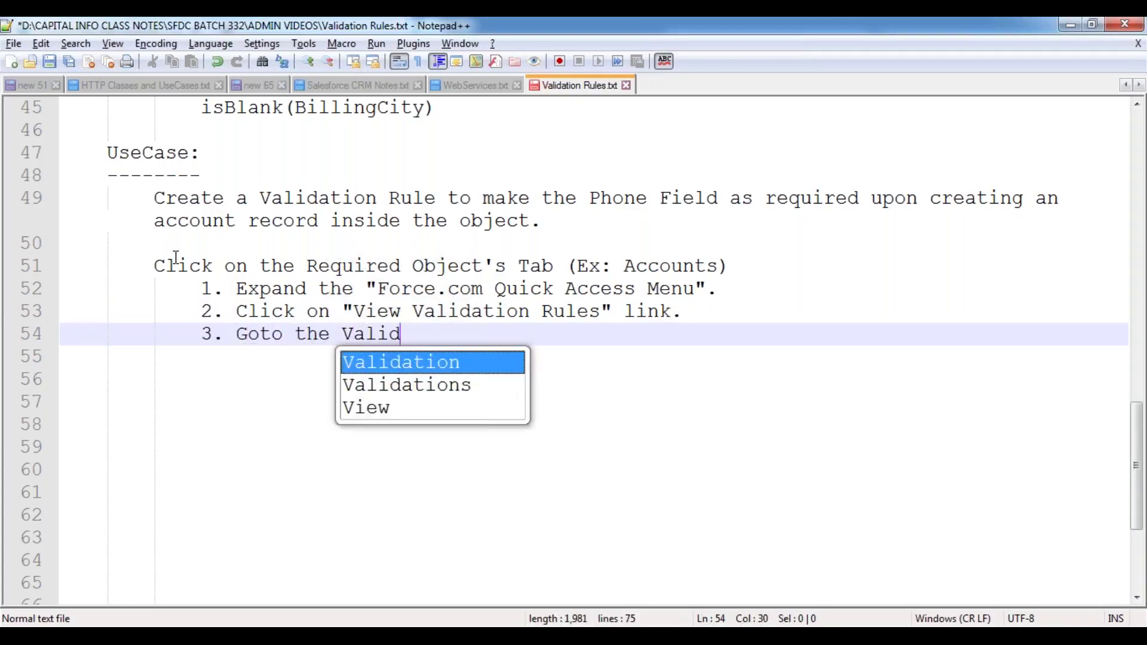
pyautogui.press('Return')
pyautogui.write('Rules Section.')
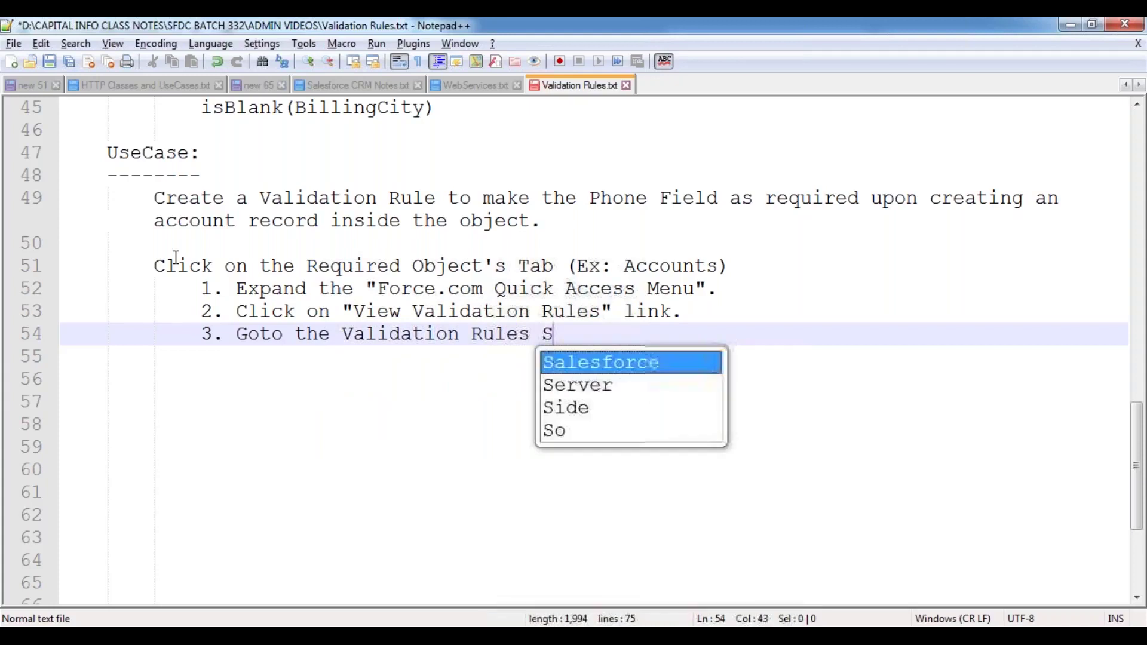
pyautogui.press('Return')
pyautogui.write('3.')
pyautogui.press('BackSpace')
pyautogui.press('BackSpace')
pyautogui.write('4. Click o')
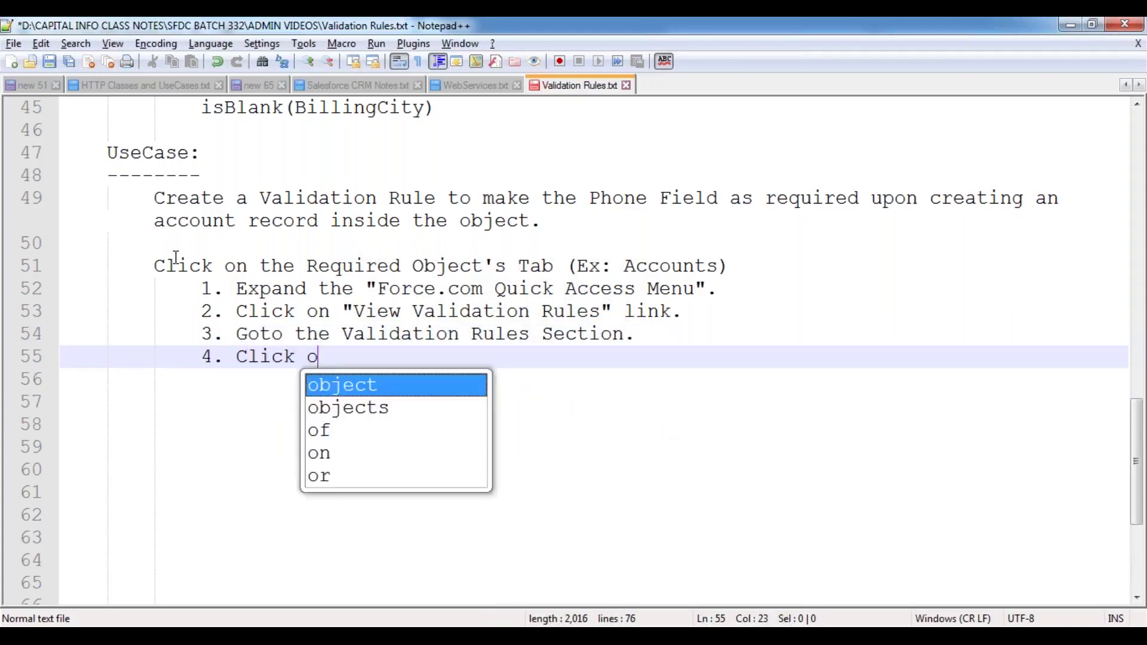
pyautogui.write('n "New" byutt')
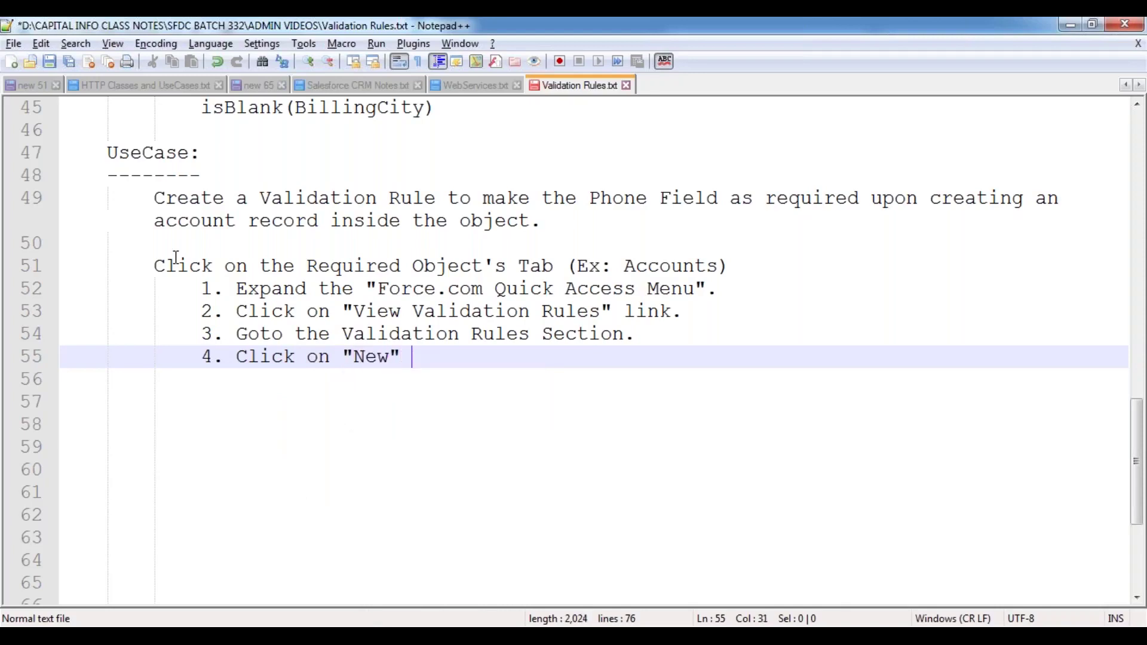
pyautogui.press('BackSpace')
pyautogui.press('BackSpace')
pyautogui.press('BackSpace')
pyautogui.press('BackSpace')
pyautogui.write('utton.')
# - Add step 5 (enter Label, Name and Description) and step 6 (select the CheckBox "Active")
pyautogui.press('Return')
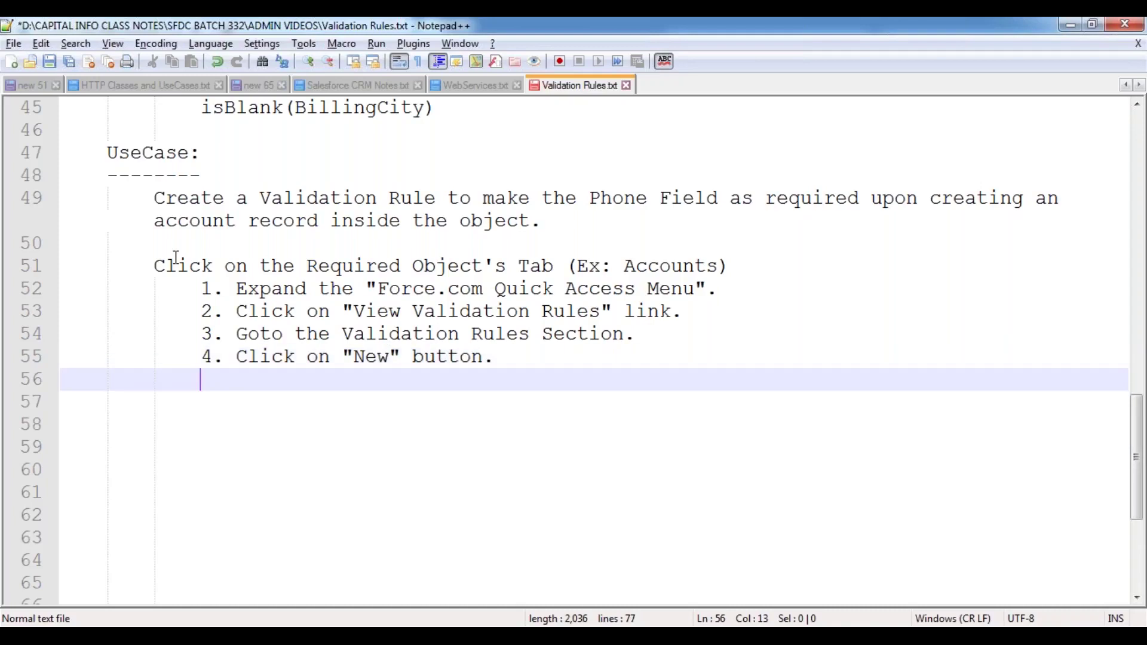
pyautogui.write('5. E')
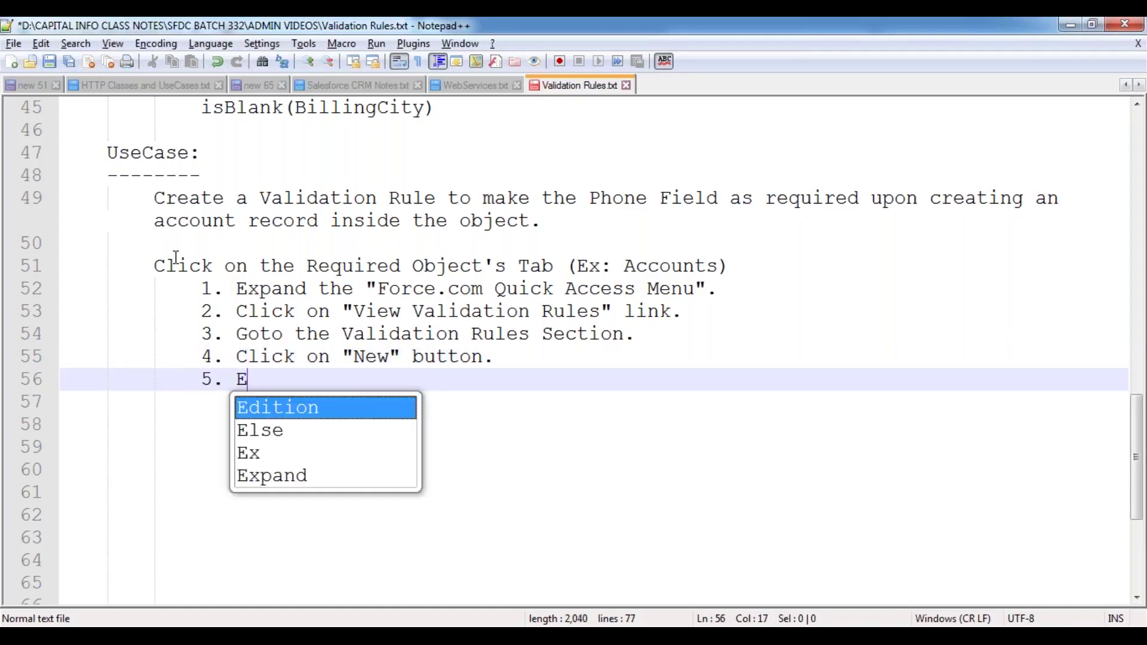
pyautogui.write('nter the Valid')
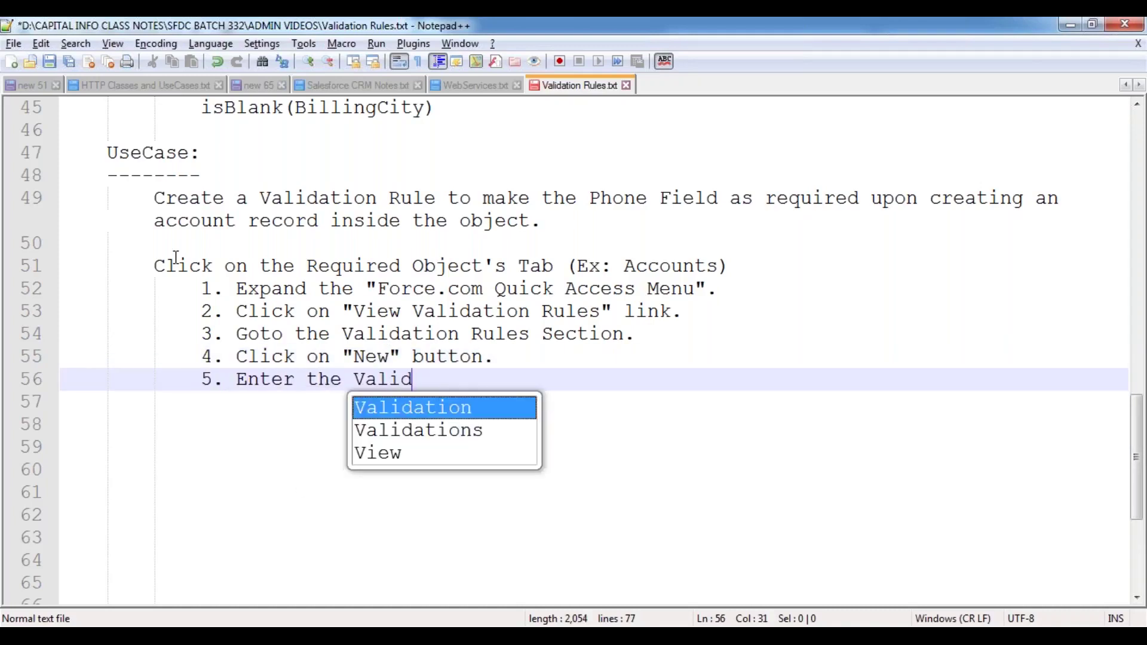
pyautogui.write('ation Rule ')
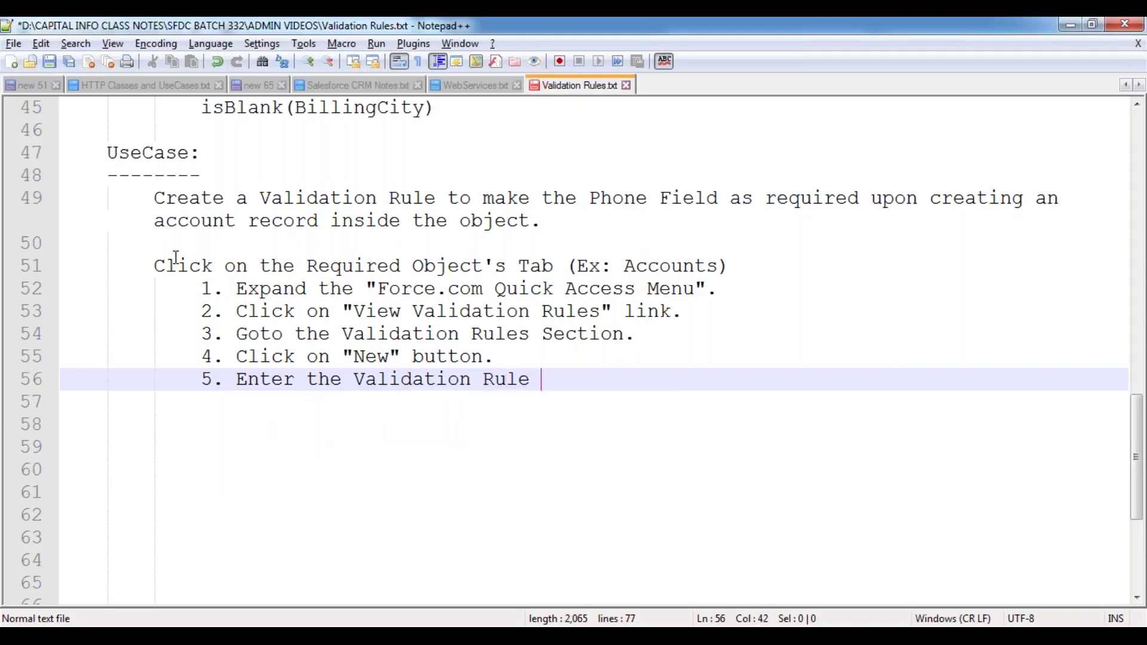
pyautogui.write('Label, Nam')
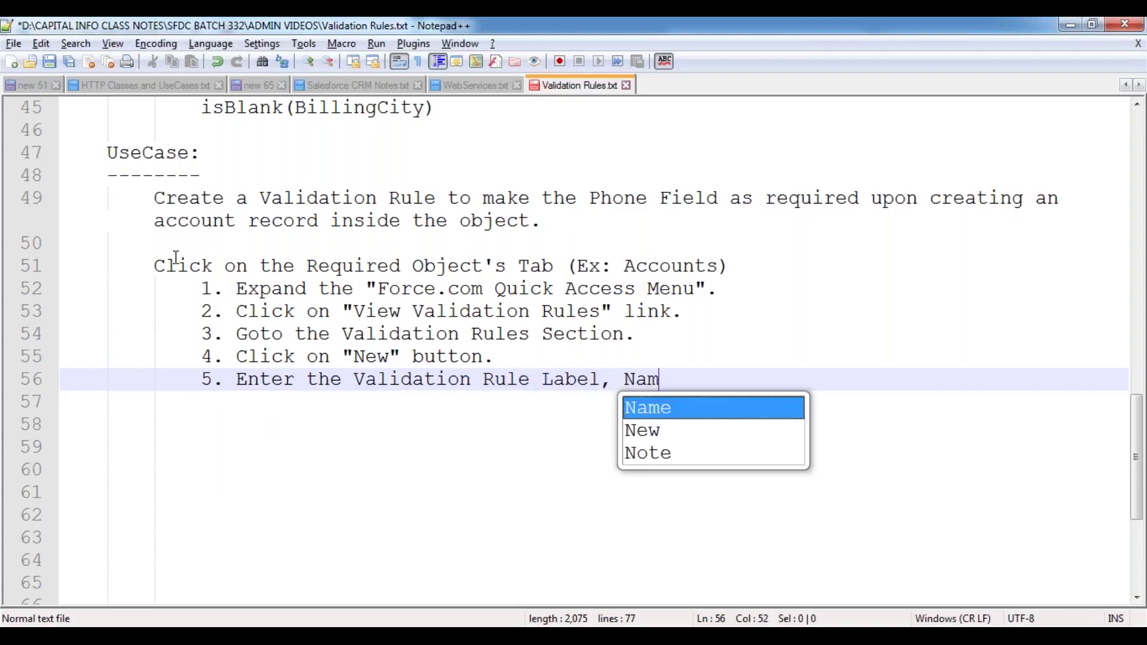
pyautogui.write('e and Description.')
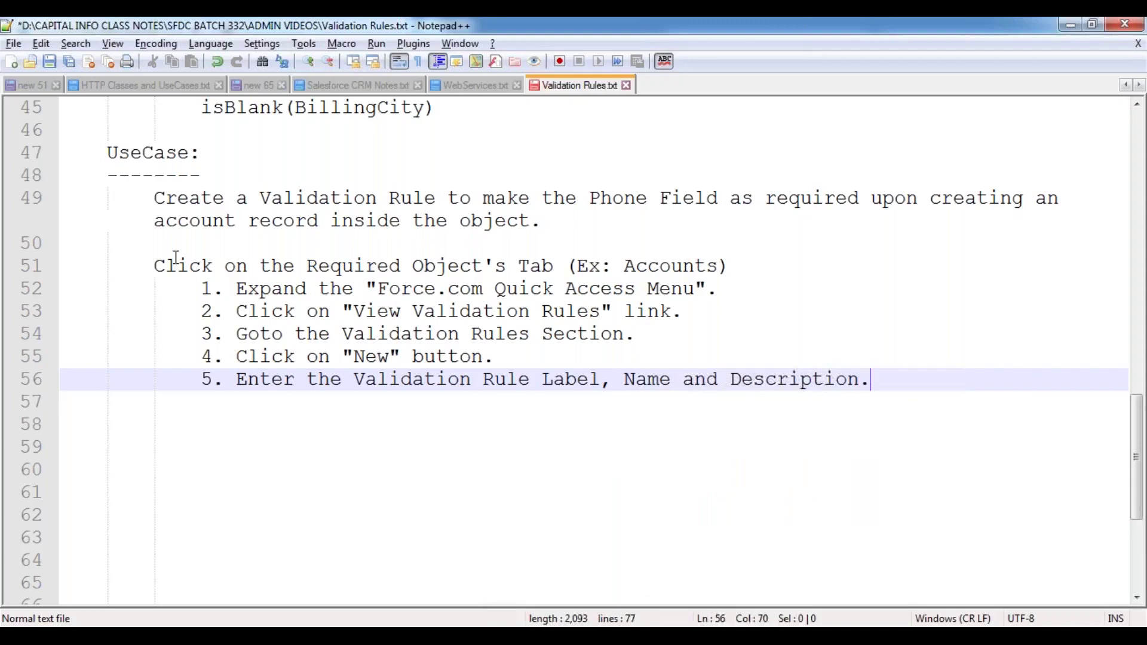
pyautogui.press('Return')
pyautogui.write('5')
pyautogui.press('BackSpace')
pyautogui.write('6.')
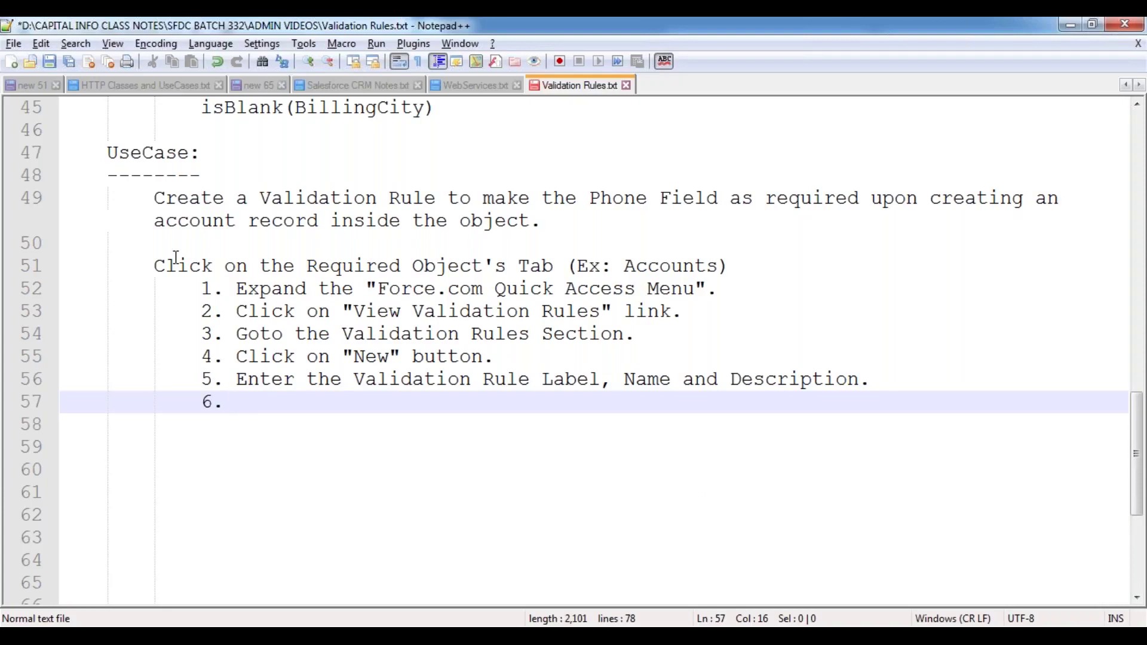
pyautogui.write('Se')
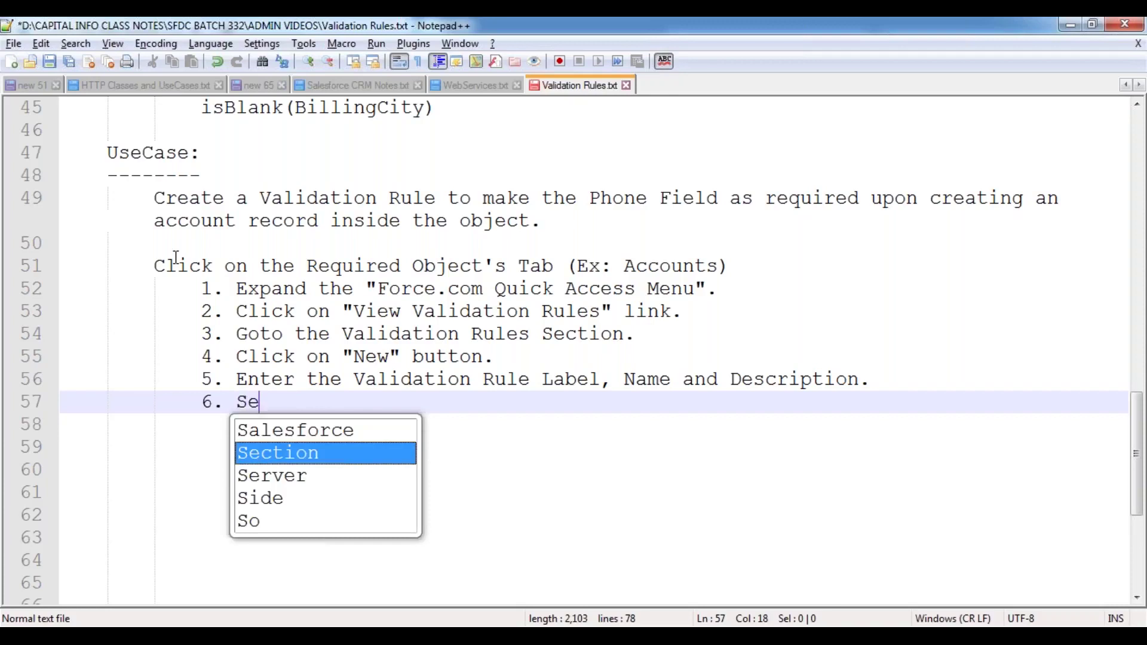
pyautogui.write('lect the Check')
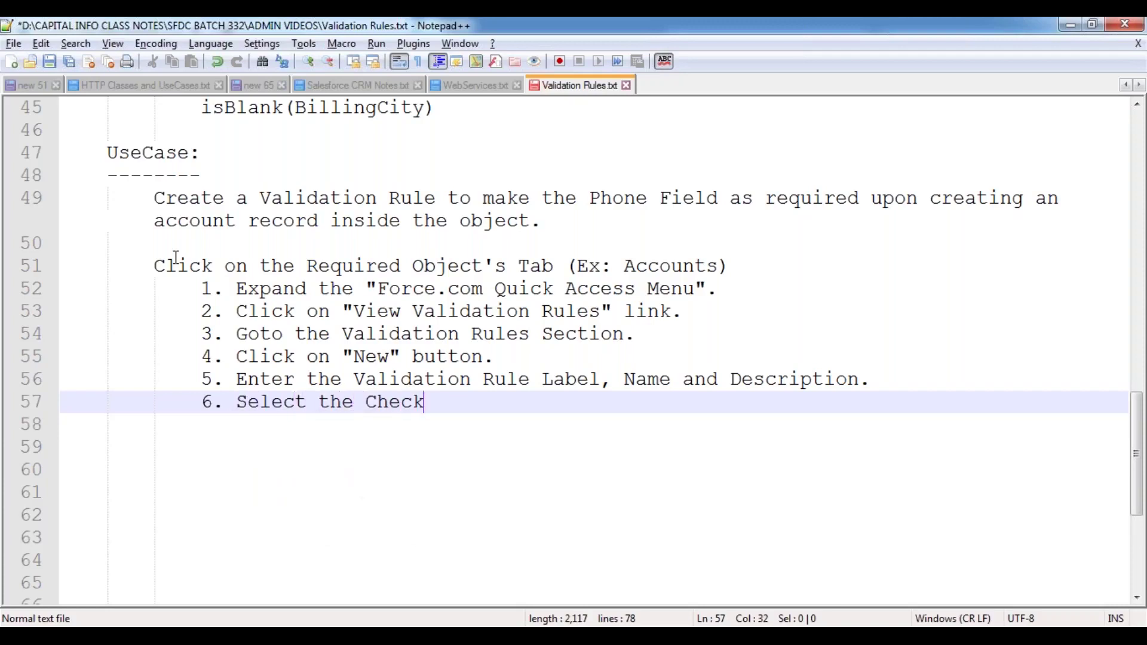
pyautogui.press('BackSpace')
pyautogui.write('Boc')
pyautogui.press('BackSpace')
pyautogui.write('x "Active')
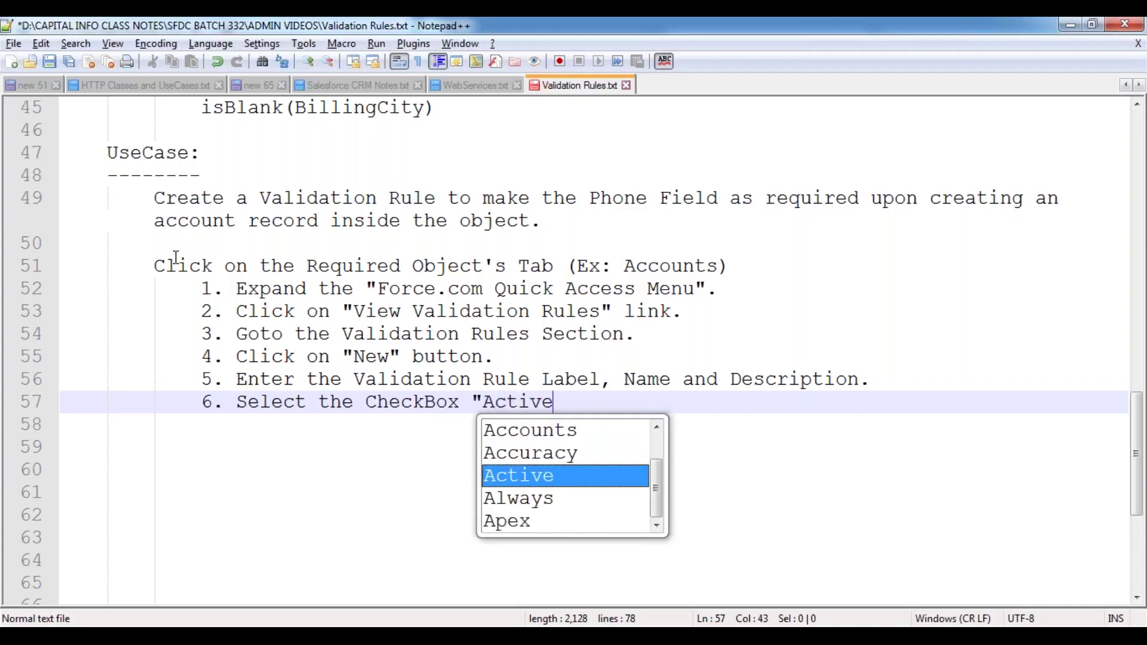
pyautogui.write('"')
pyautogui.press('Return')
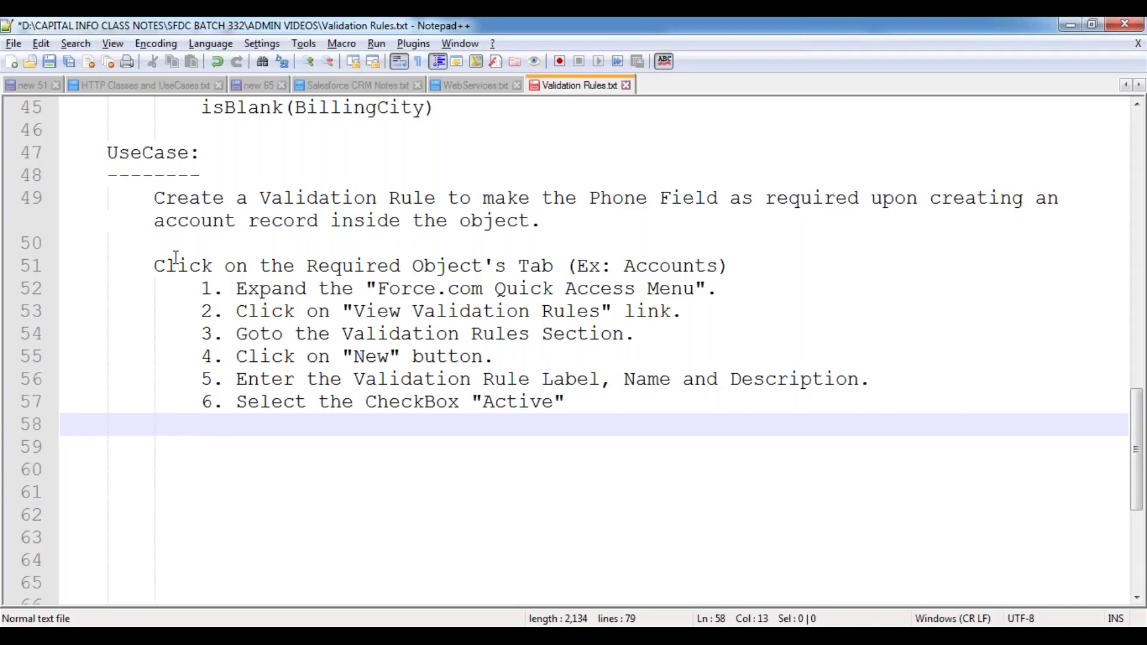
# - Add step 7: enter the Validation Condition inside the "Text Area"
pyautogui.write('7. Enter the ')
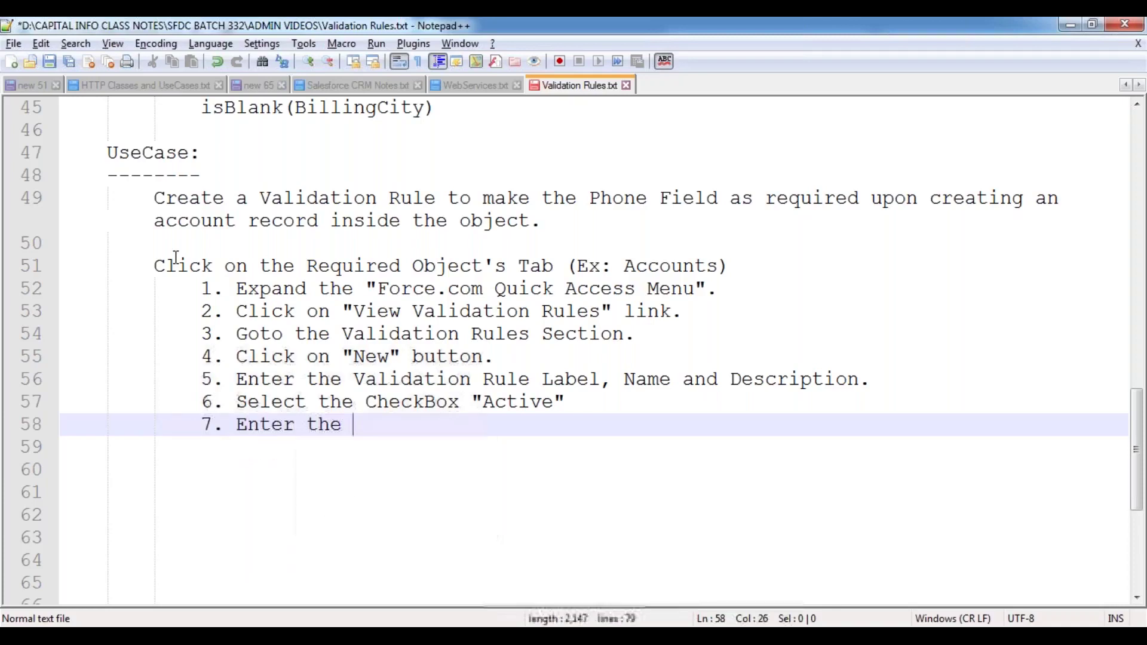
pyautogui.write('Vali')
pyautogui.press('Return')
pyautogui.write('Cond')
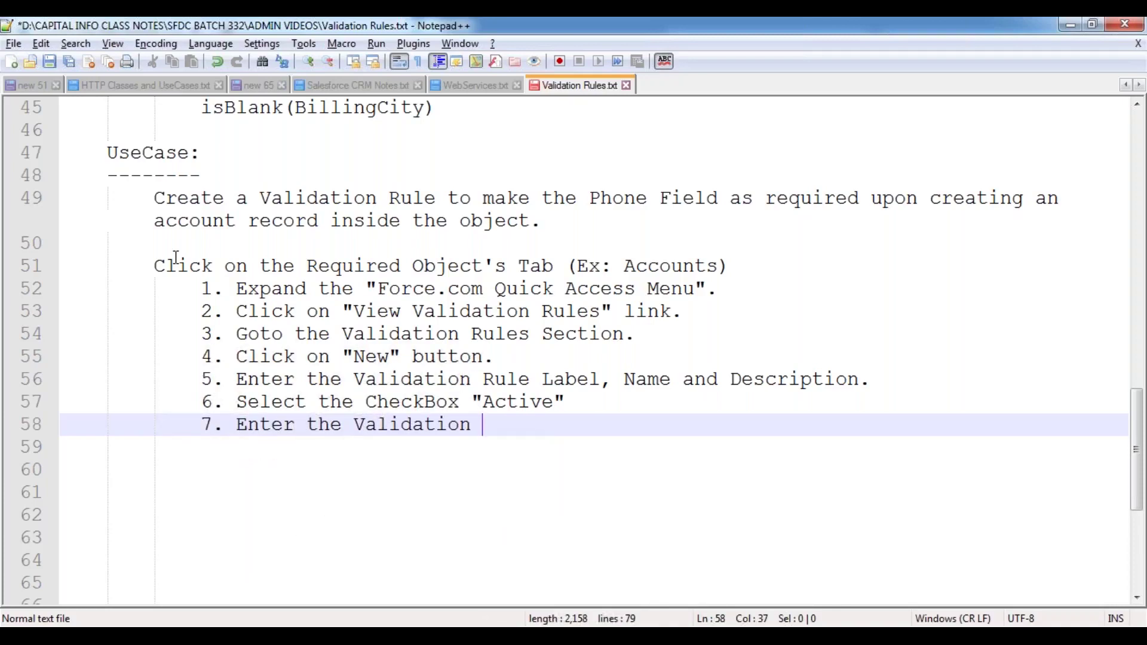
pyautogui.write('ition insde t')
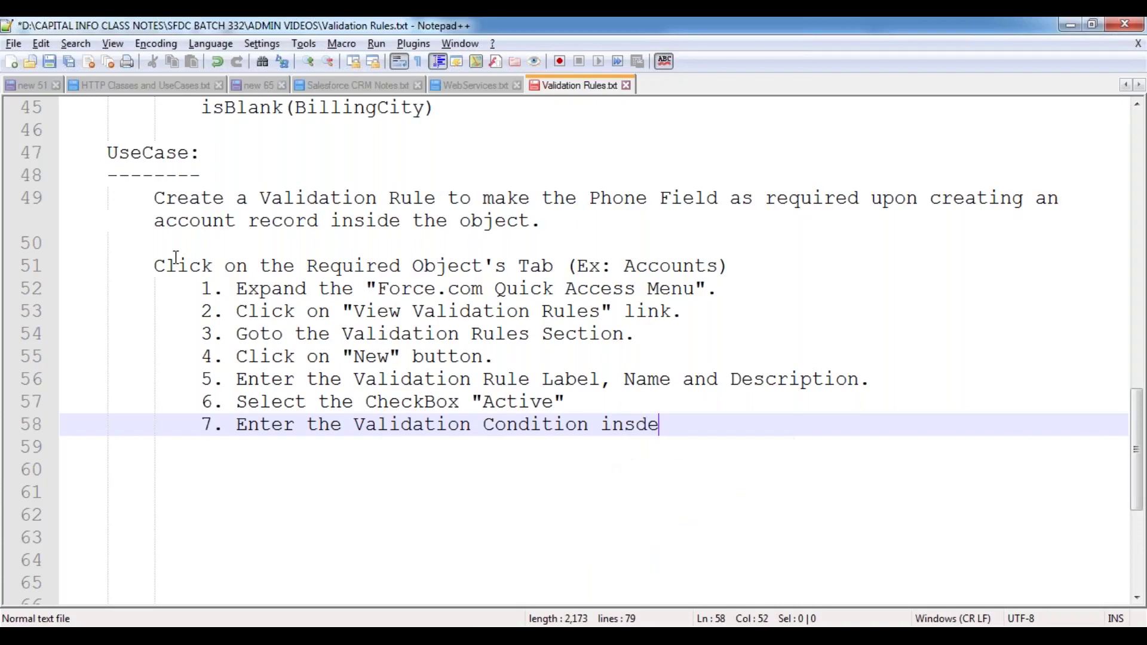
pyautogui.press('BackSpace')
pyautogui.press('BackSpace')
pyautogui.press('BackSpace')
pyautogui.press('BackSpace')
pyautogui.write('ide th')
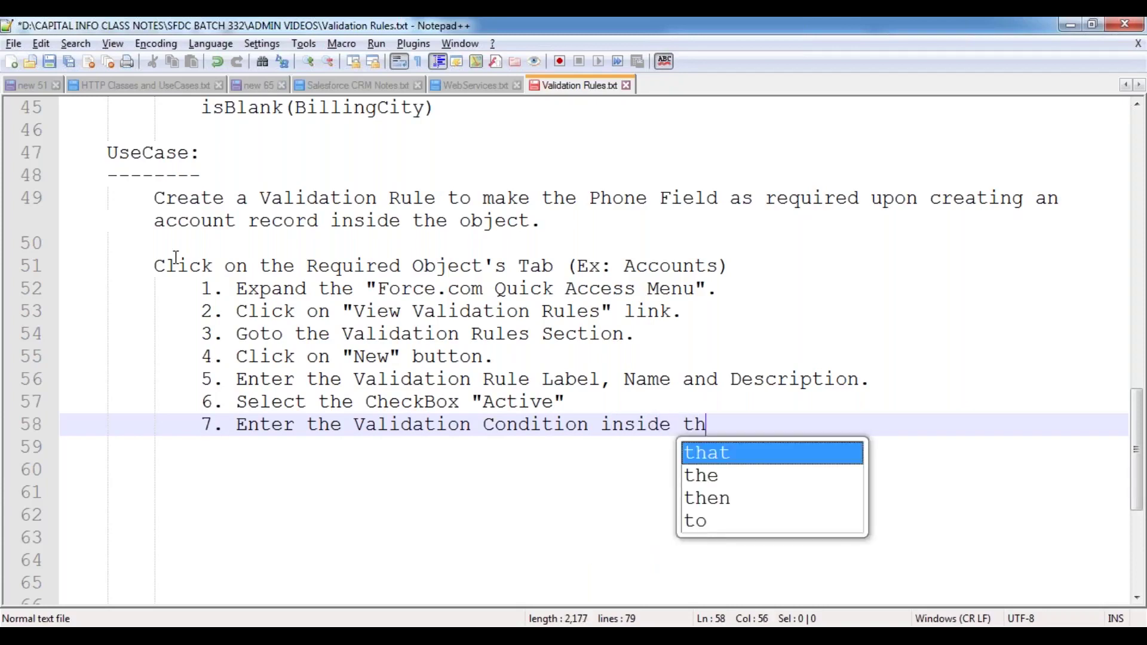
pyautogui.press('BackSpace')
pyautogui.press('BackSpace')
pyautogui.write('th')
pyautogui.press('BackSpace')
pyautogui.press('BackSpace')
pyautogui.press('BackSpace')
pyautogui.write('he "Text Are')
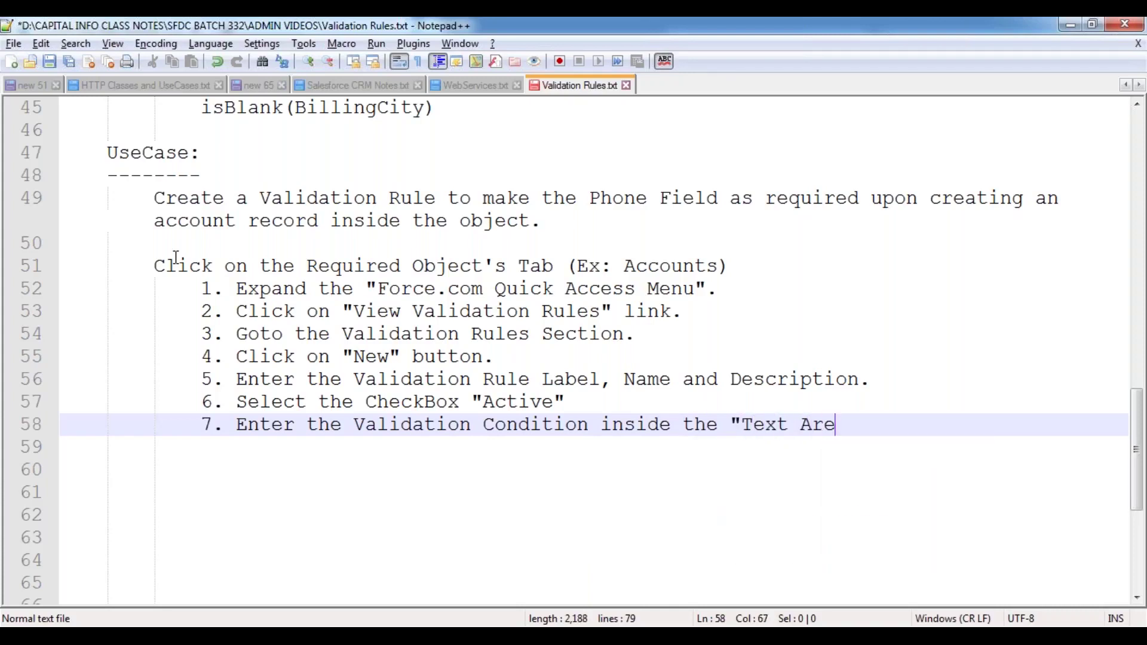
pyautogui.write('a".')
pyautogui.press('Return')
# - Add step 8: click the "Check Syntax" button to validate the syntax
pyautogui.write('8.')
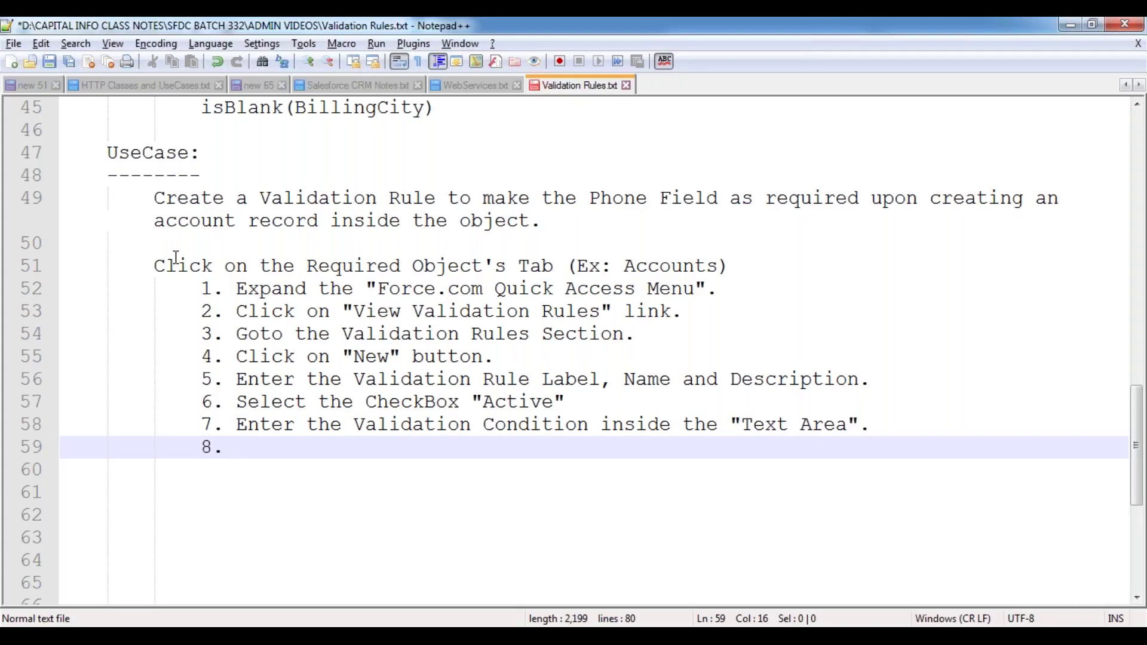
pyautogui.write('C')
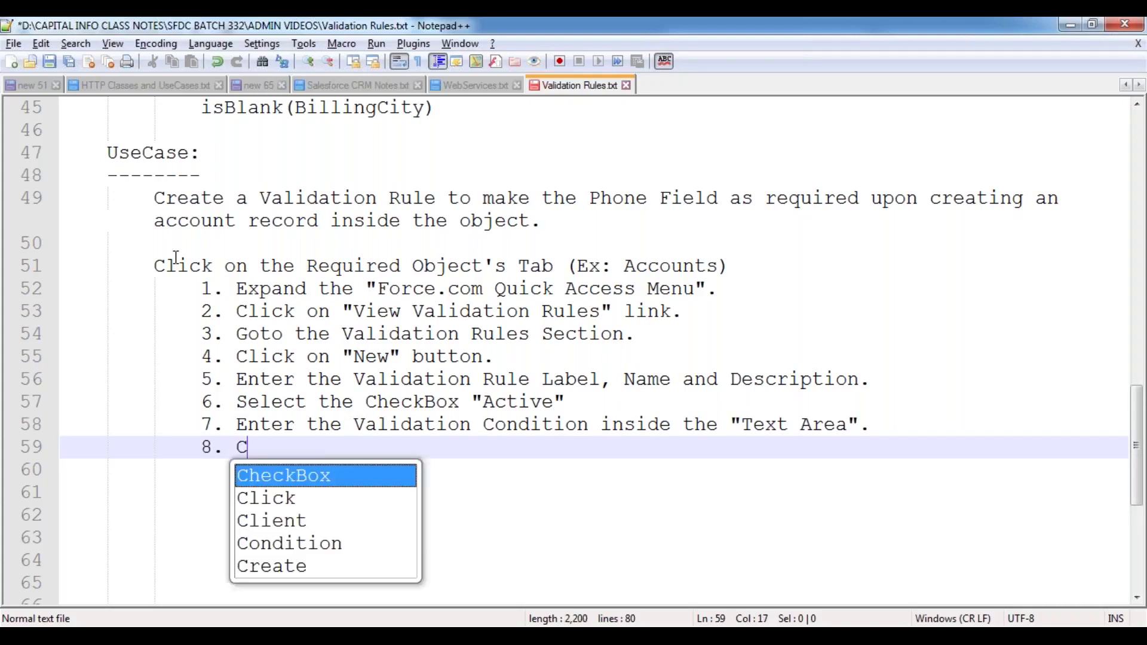
pyautogui.write('lick on "C')
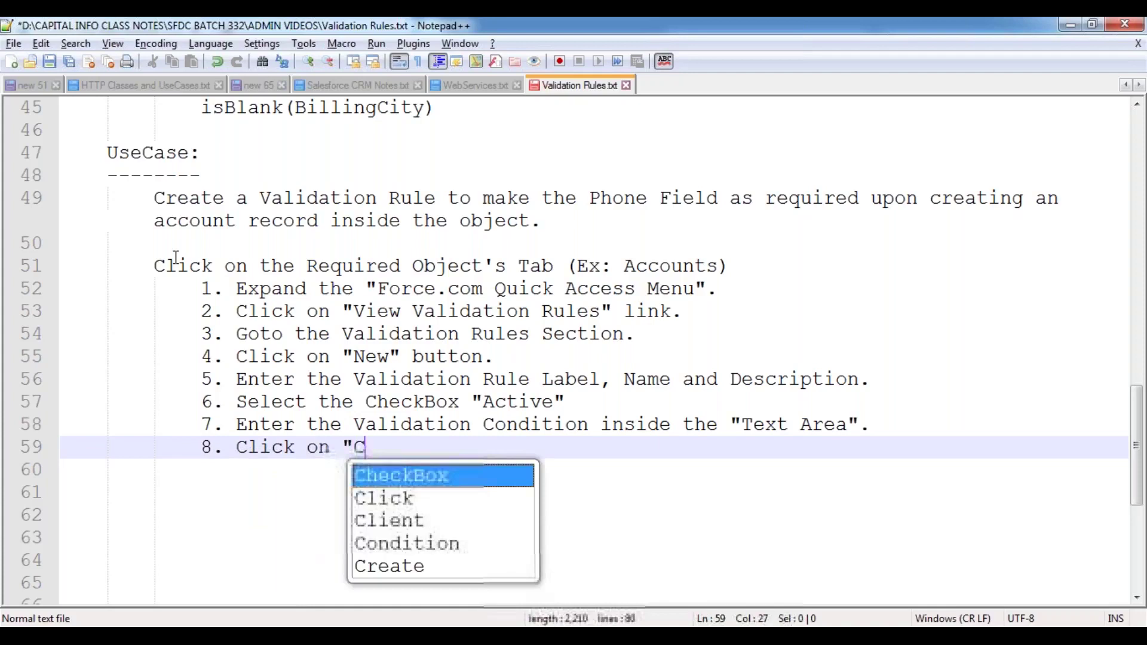
pyautogui.write('heck Syn')
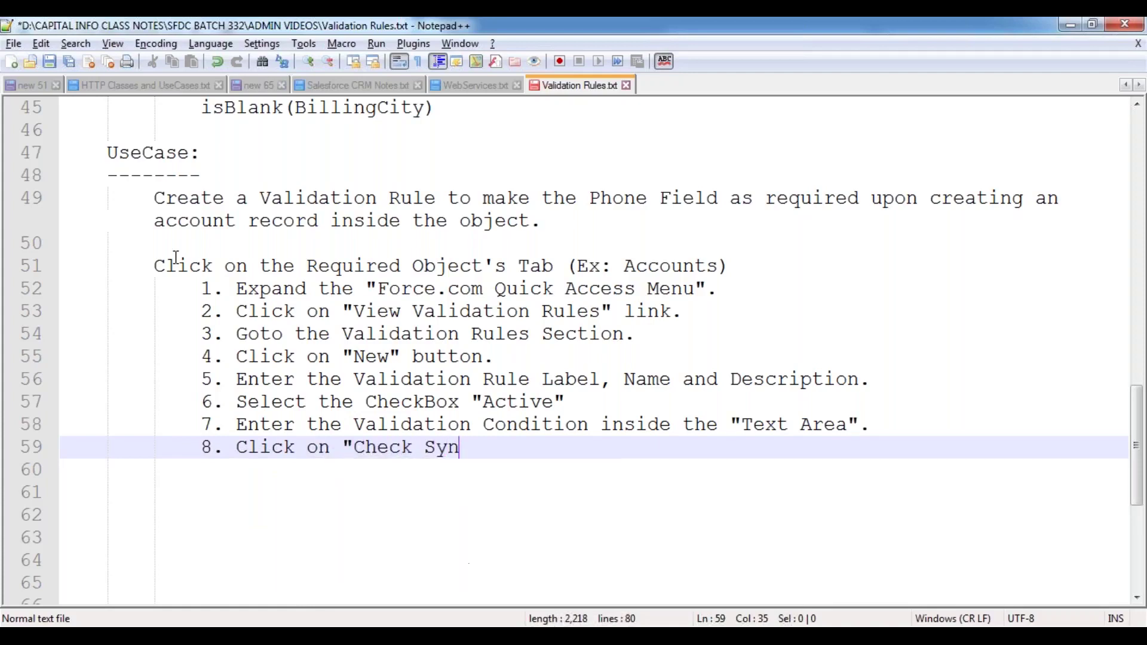
pyautogui.write('tax" bi')
pyautogui.press('BackSpace')
pyautogui.write('t')
pyautogui.press('BackSpace')
pyautogui.write('u')
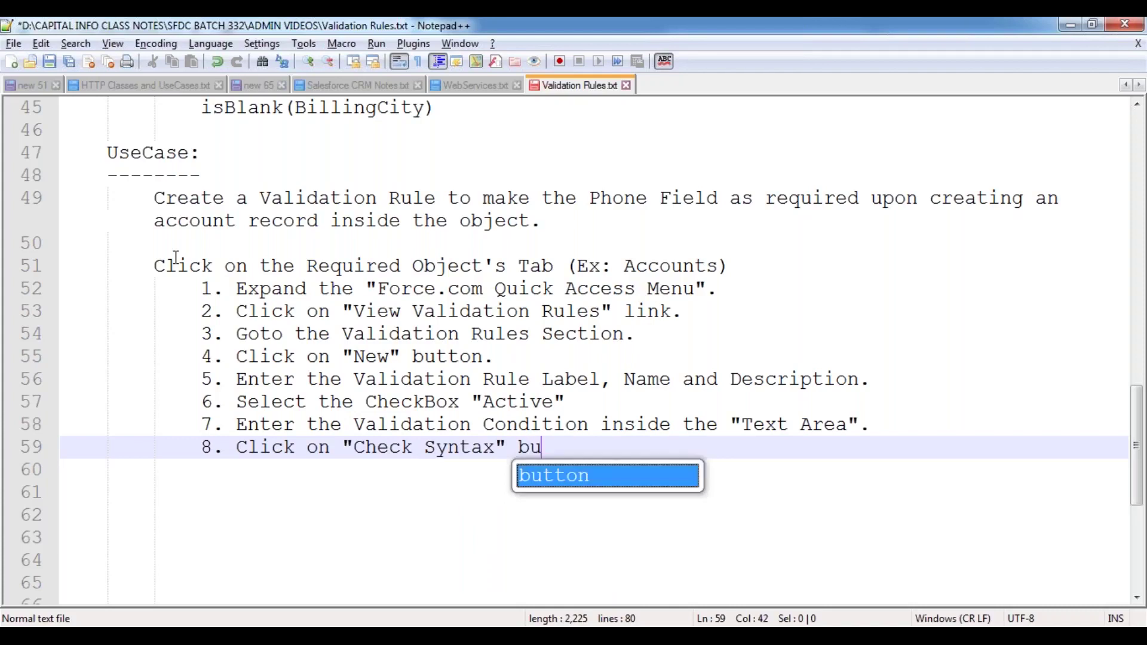
pyautogui.write('tton, to Vlidation')
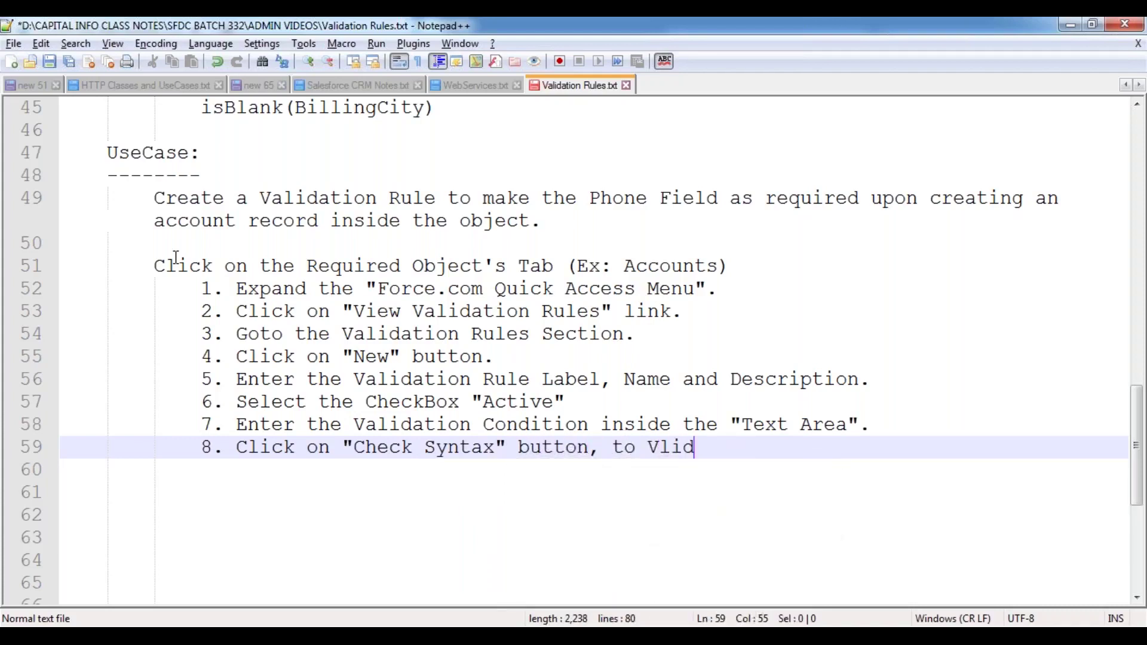
pyautogui.press('Left')
pyautogui.press('Left')
pyautogui.press('Left')
pyautogui.press('Left')
pyautogui.press('Left')
pyautogui.press('Left')
pyautogui.press('Left')
pyautogui.write('a')
pyautogui.press('Right')
pyautogui.press('Right')
pyautogui.press('Right')
pyautogui.press('Right')
pyautogui.press('Left')
pyautogui.hotkey('shift', 'End')
pyautogui.write('e the Syntax.')
pyautogui.press('Return')
# - Add step 9: enter the error message shown when validation fails
pyautogui.write('9. ')
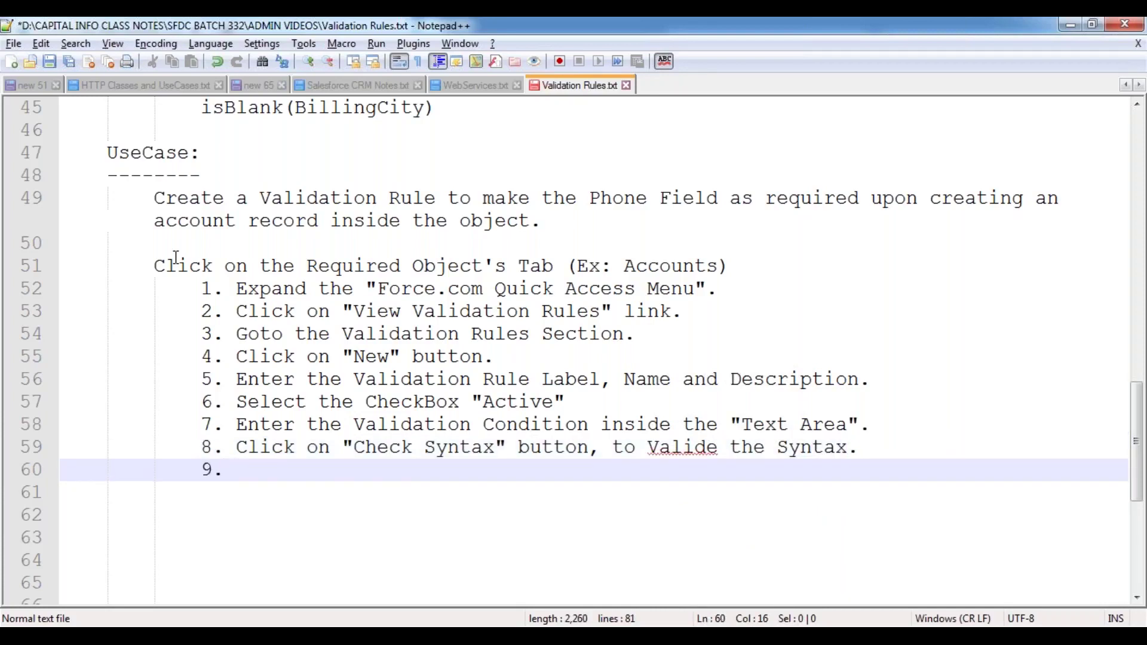
pyautogui.write('Ent')
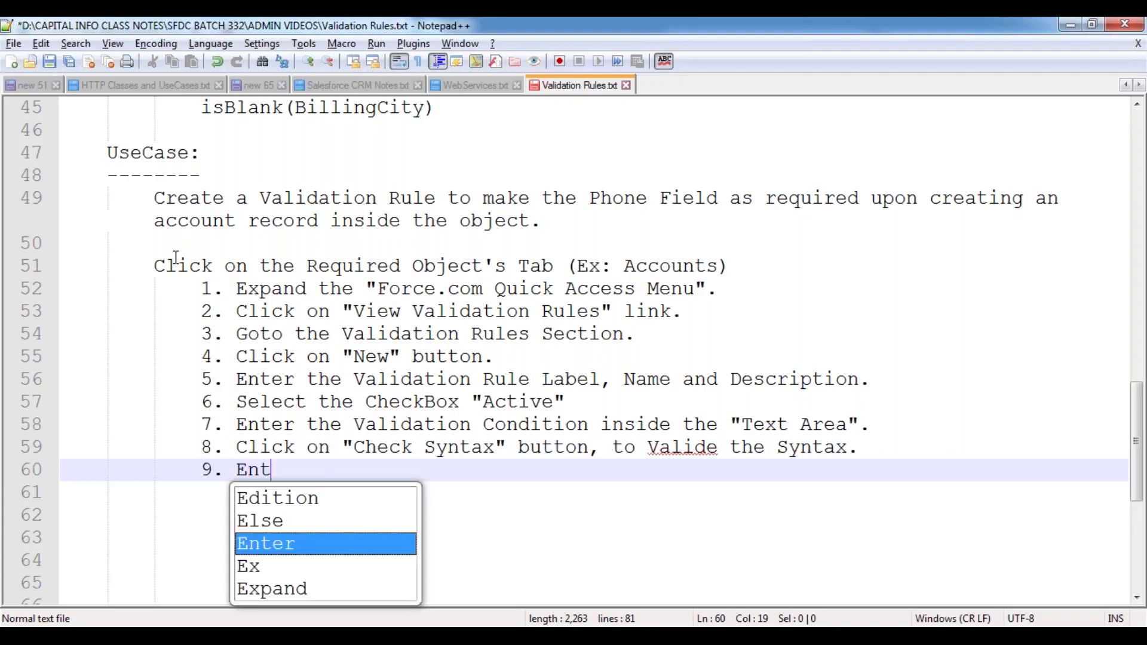
pyautogui.write('er the Error ')
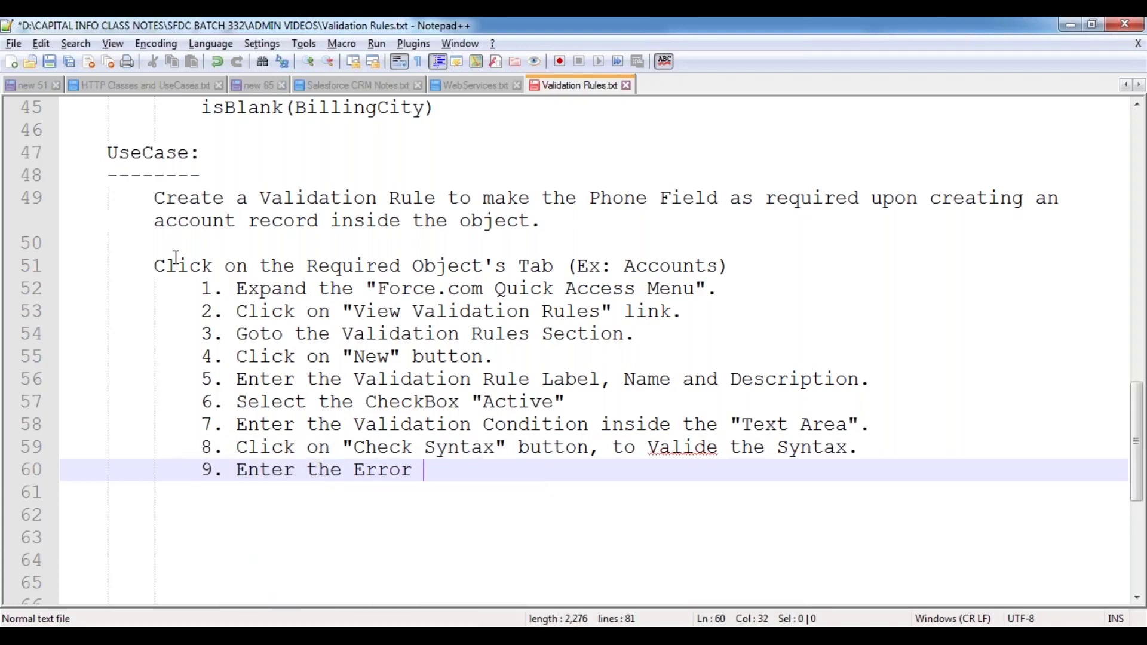
pyautogui.write('Message to ')
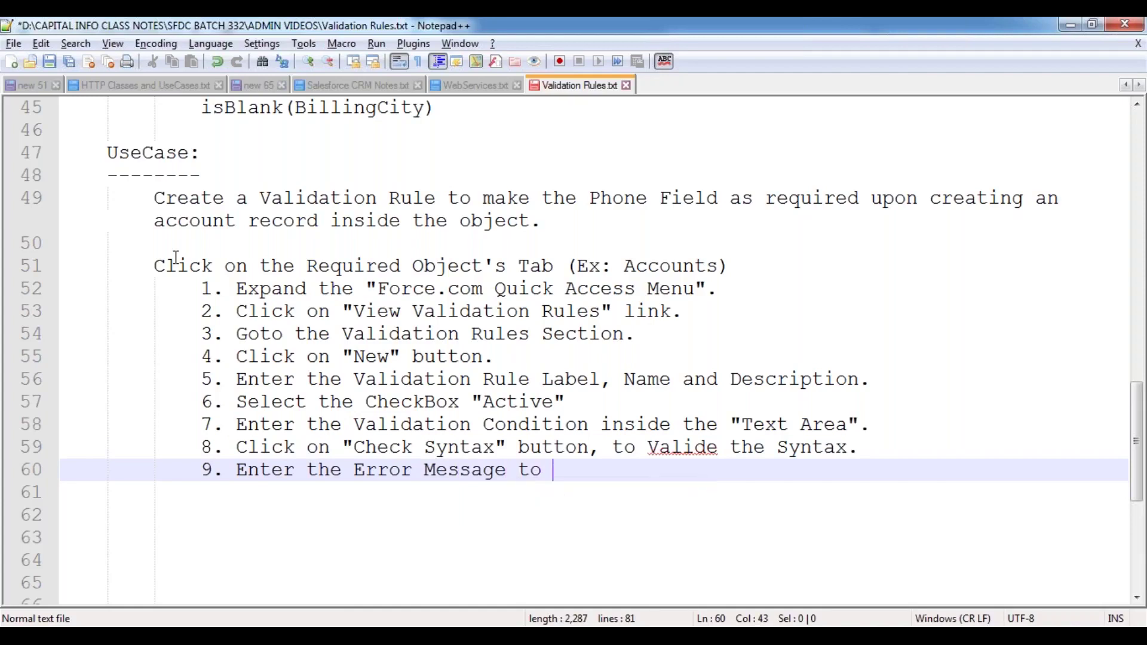
pyautogui.write('be visible')
pyautogui.press('BackSpace')
pyautogui.press('BackSpace')
pyautogui.write('le')
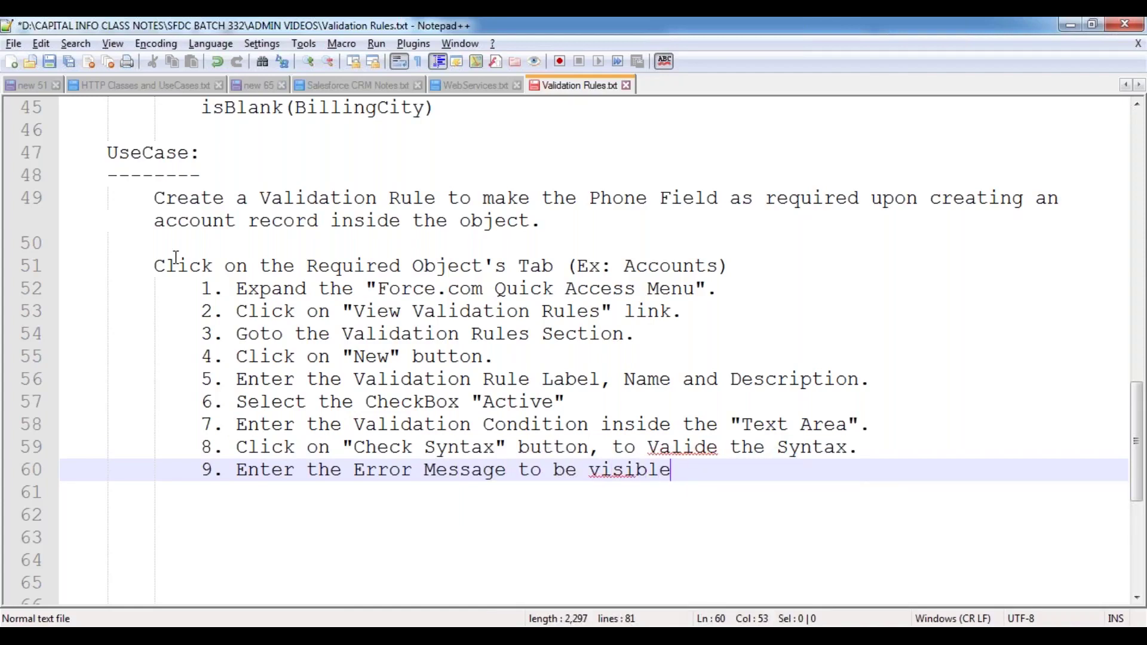
pyautogui.write(', if the val')
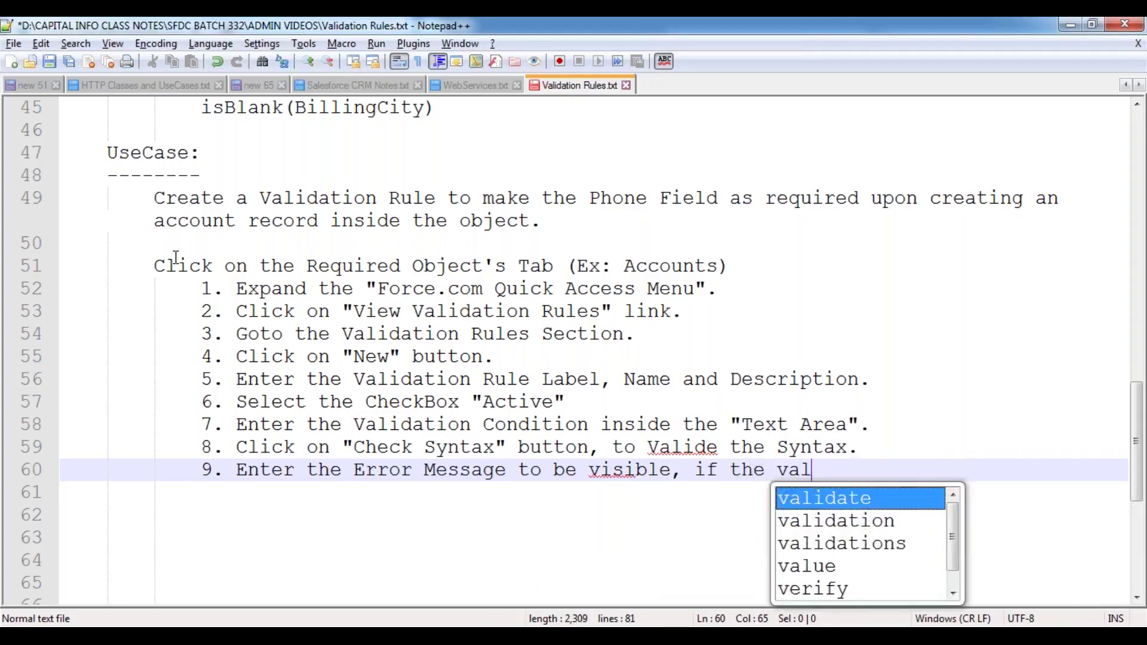
pyautogui.write('idation success.')
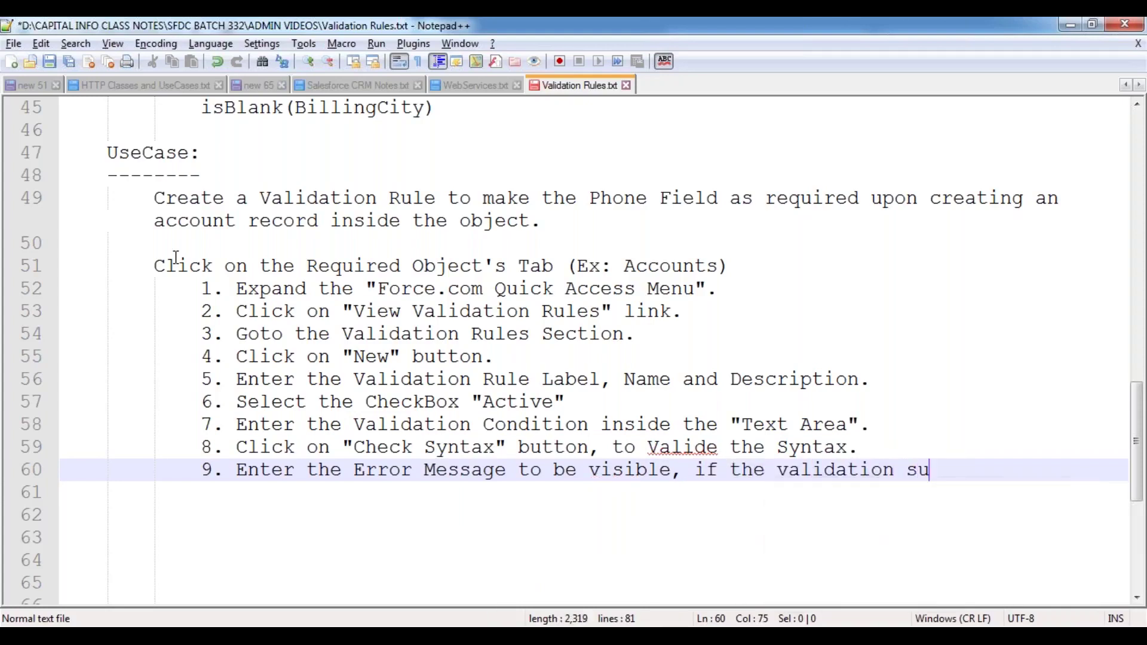
pyautogui.press('BackSpace')
pyautogui.press('BackSpace')
pyautogui.press('BackSpace')
pyautogui.press('BackSpace')
pyautogui.press('BackSpace')
pyautogui.press('BackSpace')
pyautogui.press('BackSpace')
pyautogui.press('BackSpace')
pyautogui.write('failed.')
pyautogui.press('Return')
# - Add steps 10–12 (error location At Field / Top of Page, field picklist, click Save) and save
pyautogui.write('10. Se')
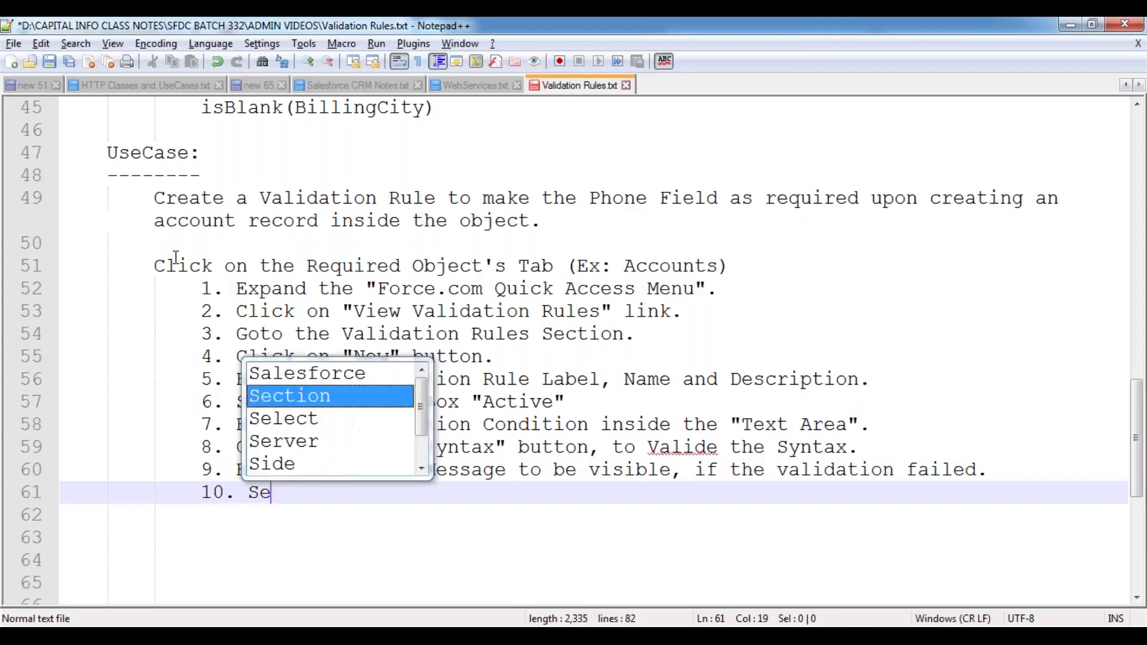
pyautogui.write('lect the Loca')
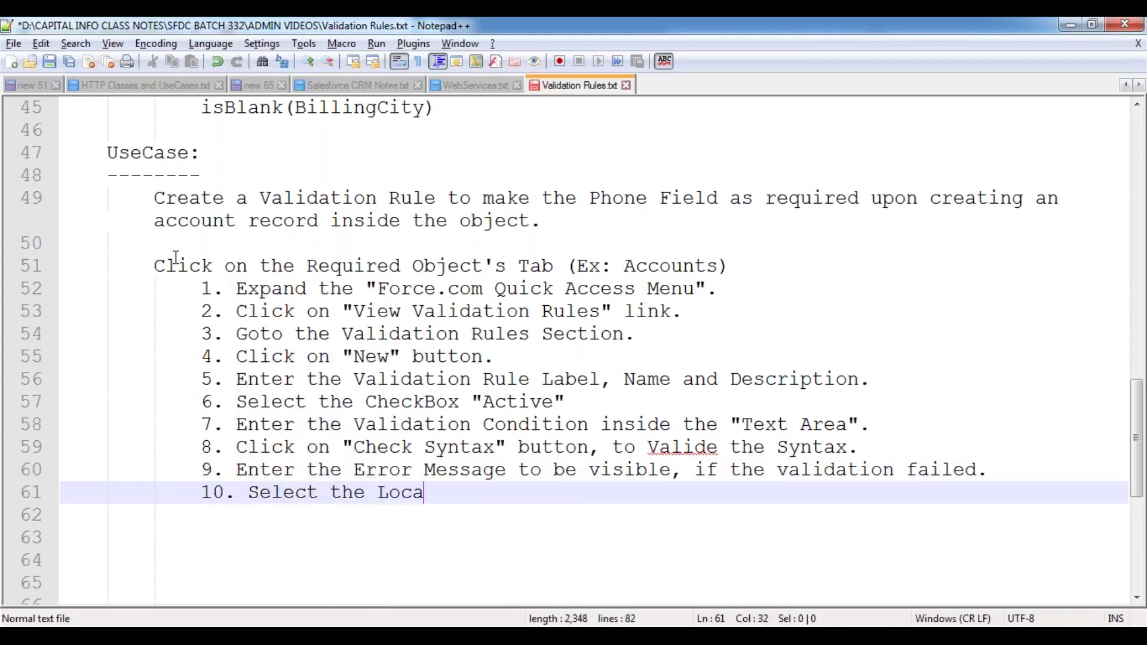
pyautogui.write('tion of the ')
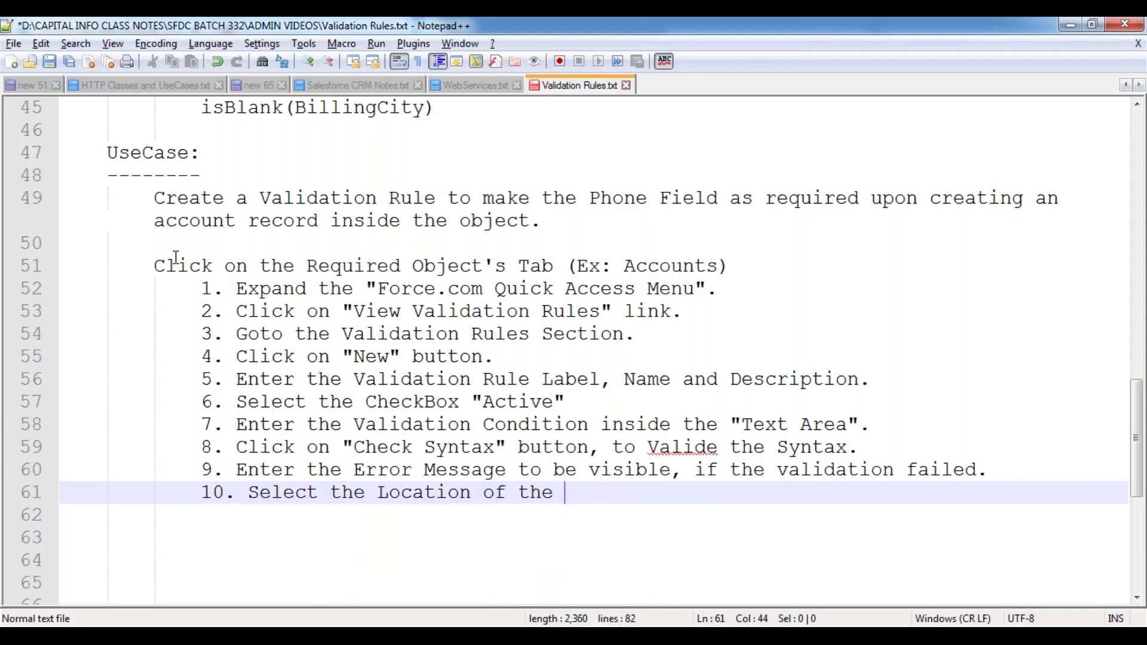
pyautogui.write('Error Mes')
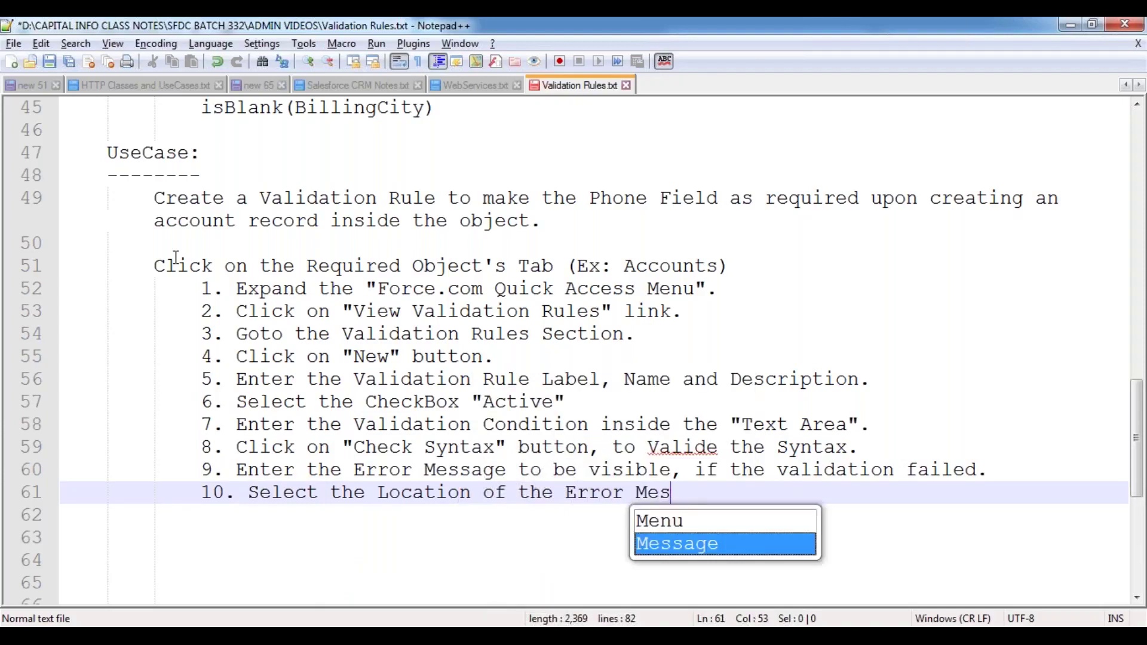
pyautogui.write('sage ')
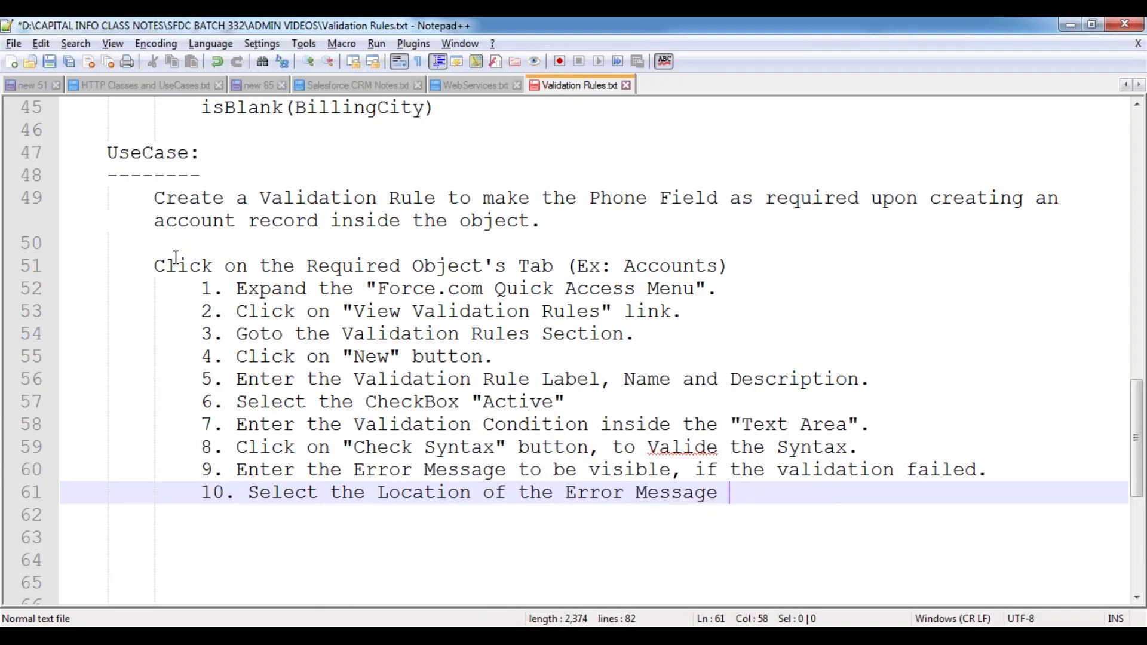
pyautogui.write('(either "')
pyautogui.write('A')
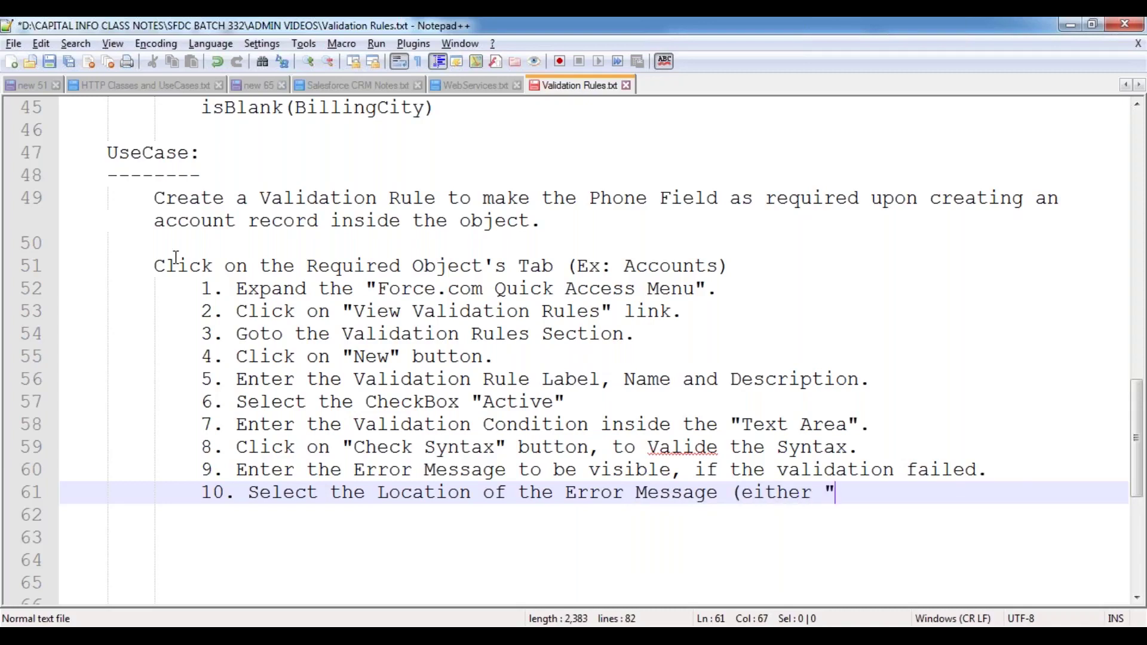
pyautogui.write('t Fi')
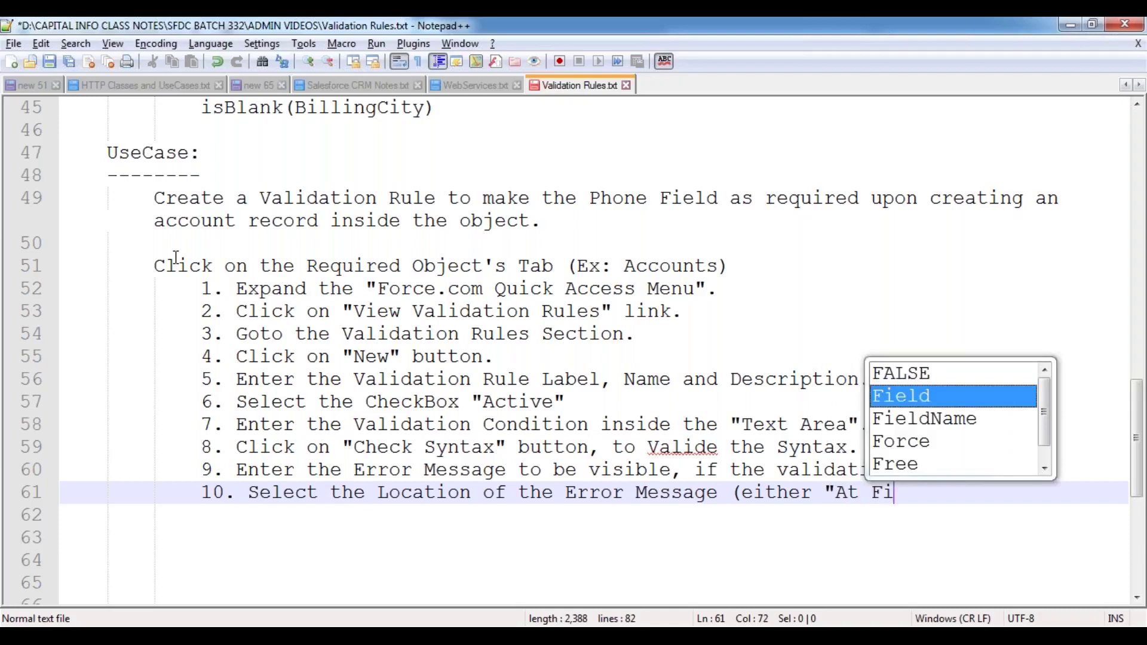
pyautogui.write('eld / Top of the Page".')
pyautogui.press('Return')
pyautogui.write('11. Select th')
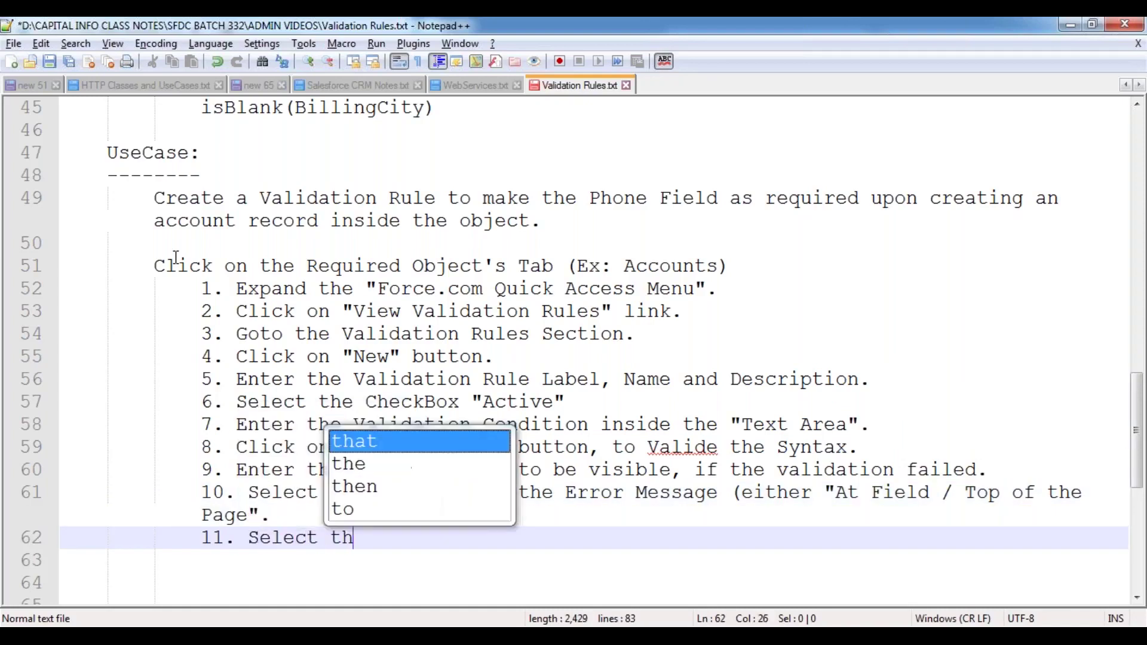
pyautogui.write('e Field from the Pic')
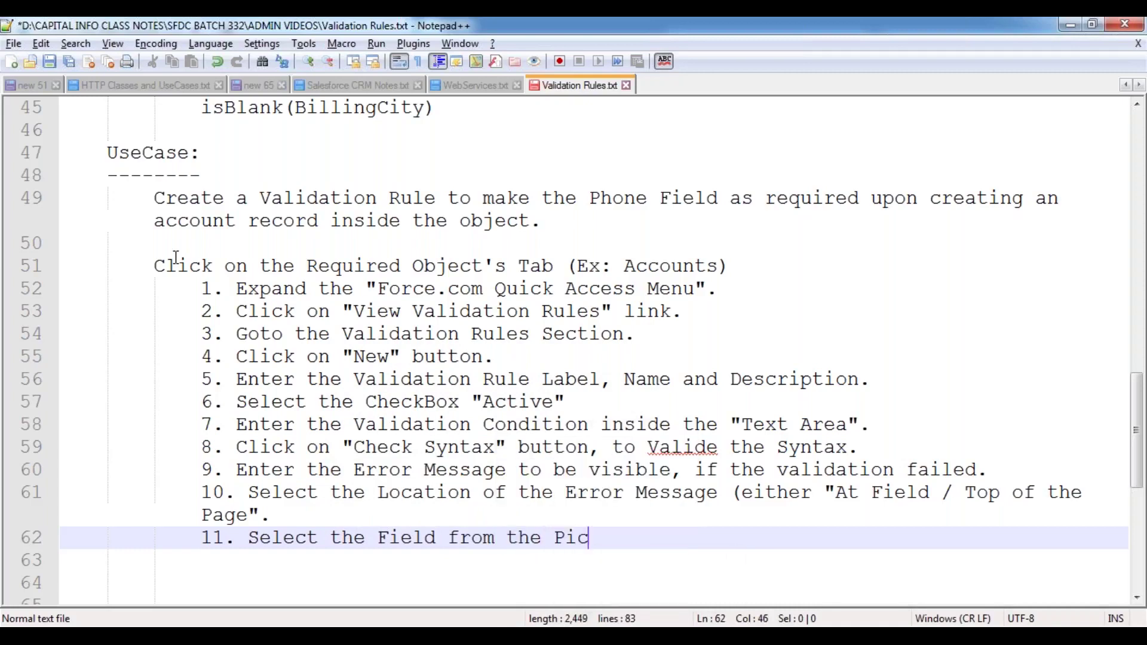
pyautogui.write('klist at whic')
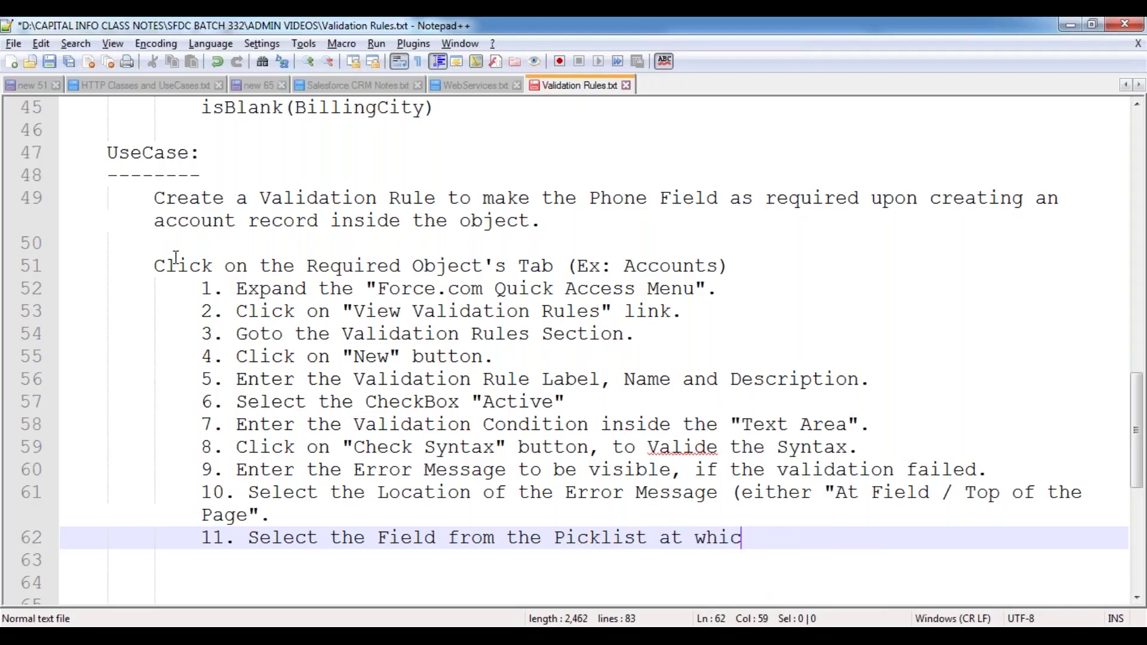
pyautogui.write('h the error me')
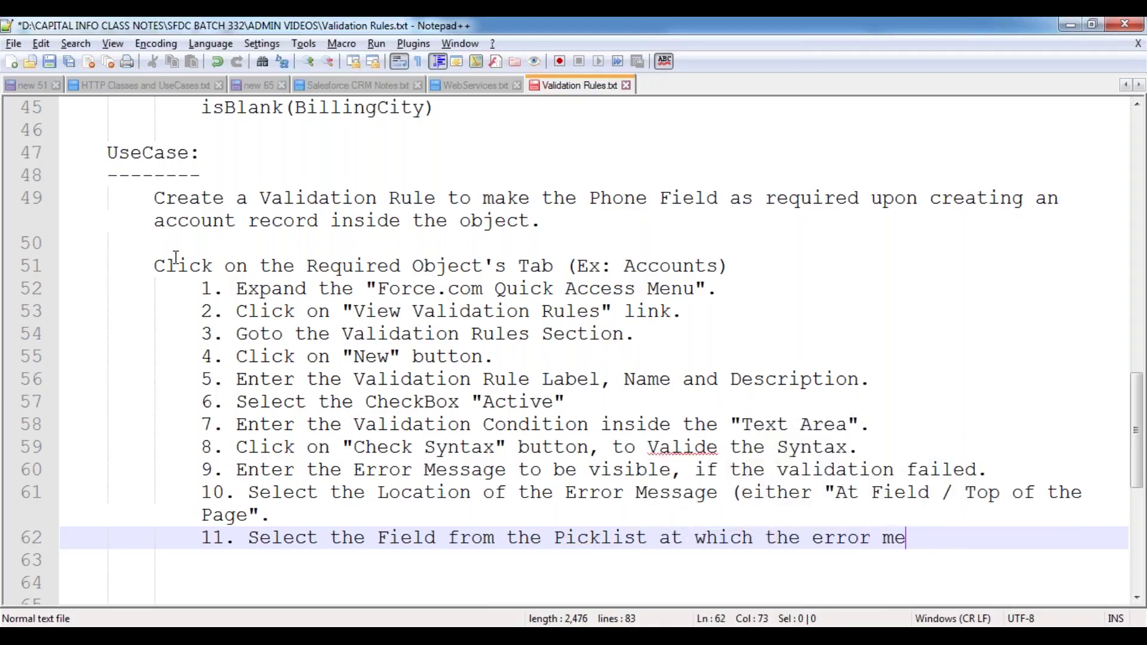
pyautogui.write('ssge tho')
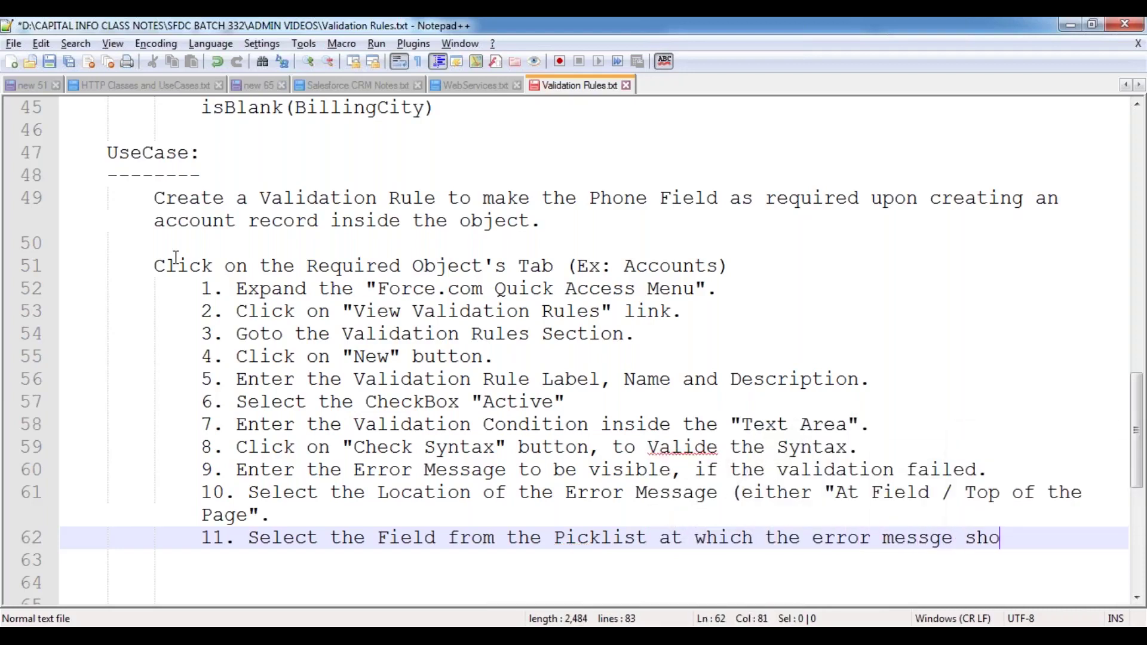
pyautogui.write('uld visible.')
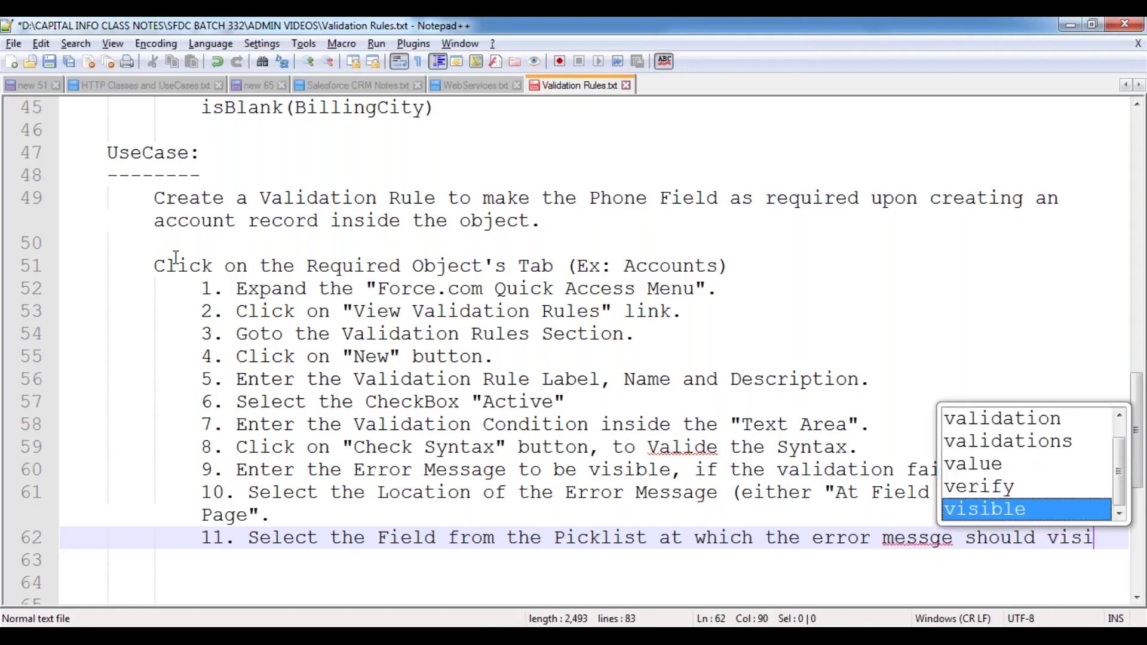
pyautogui.press('Return')
pyautogui.write('12. ')
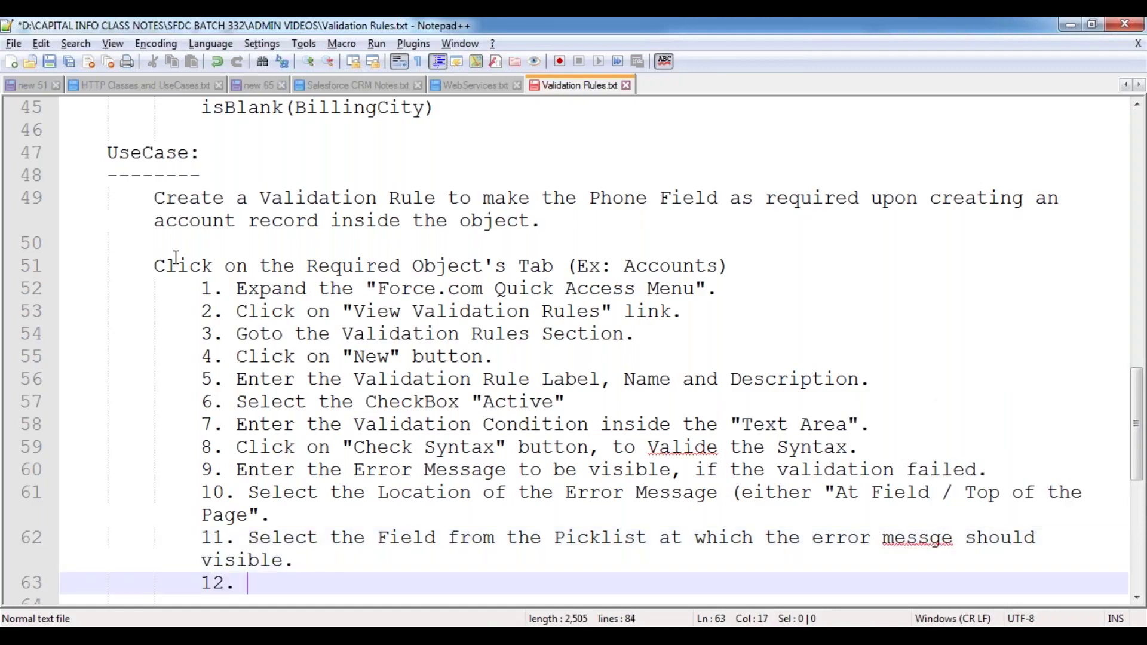
pyautogui.write('Click on "Save')
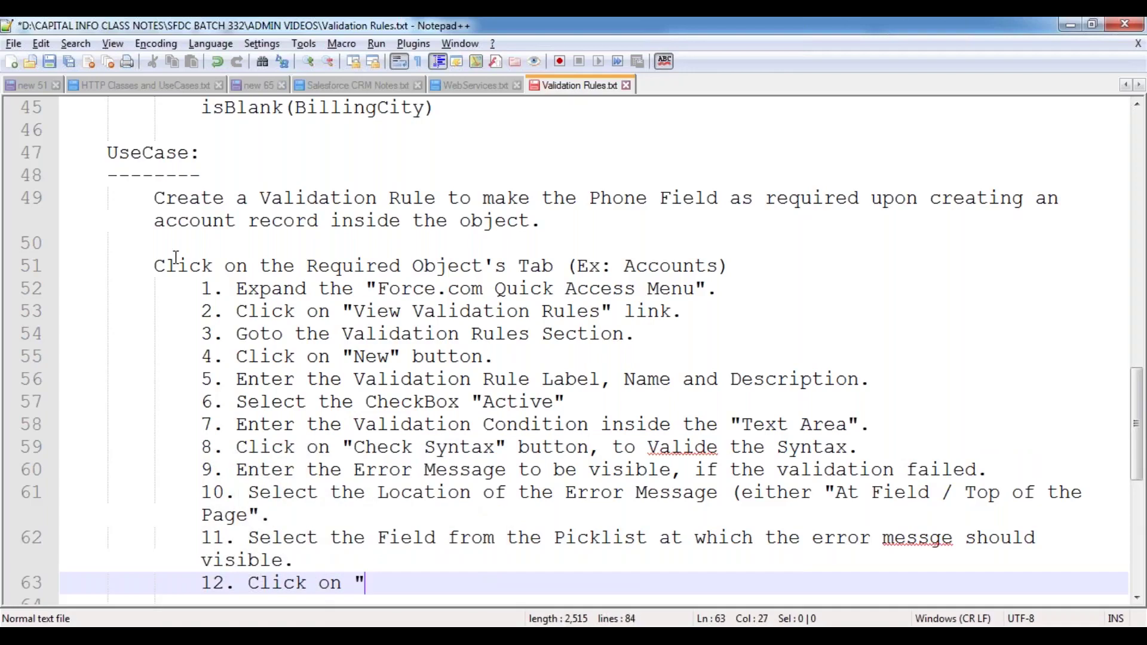
pyautogui.write('" button.')
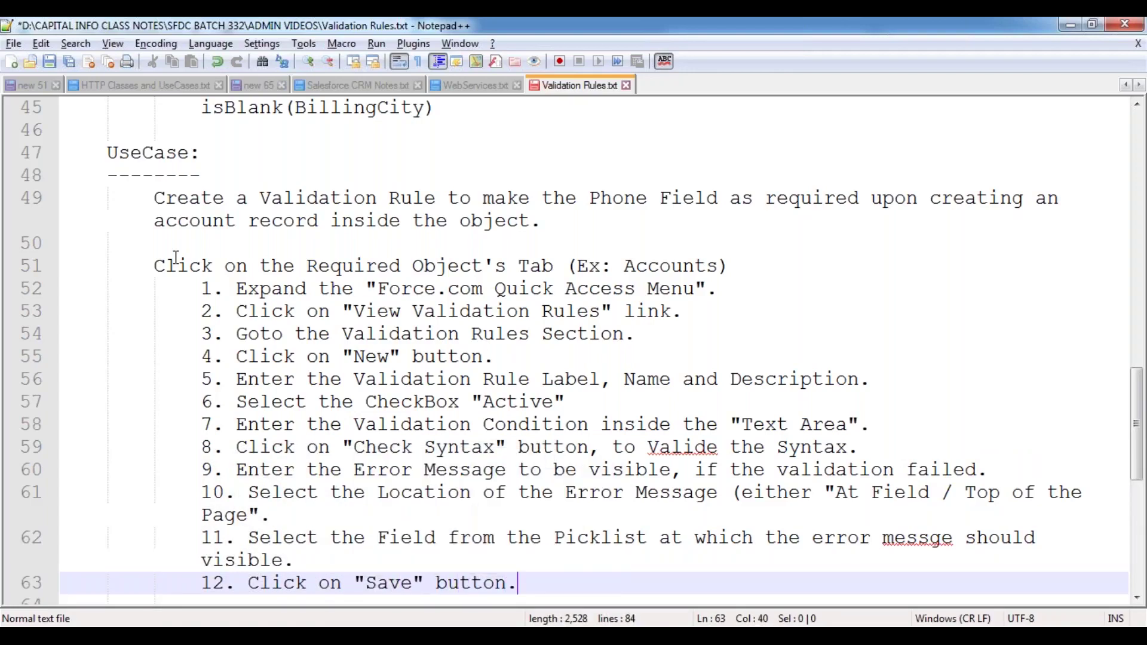
pyautogui.press('Return')
pyautogui.press('Return')
pyautogui.hotkey('ctrl', 's')
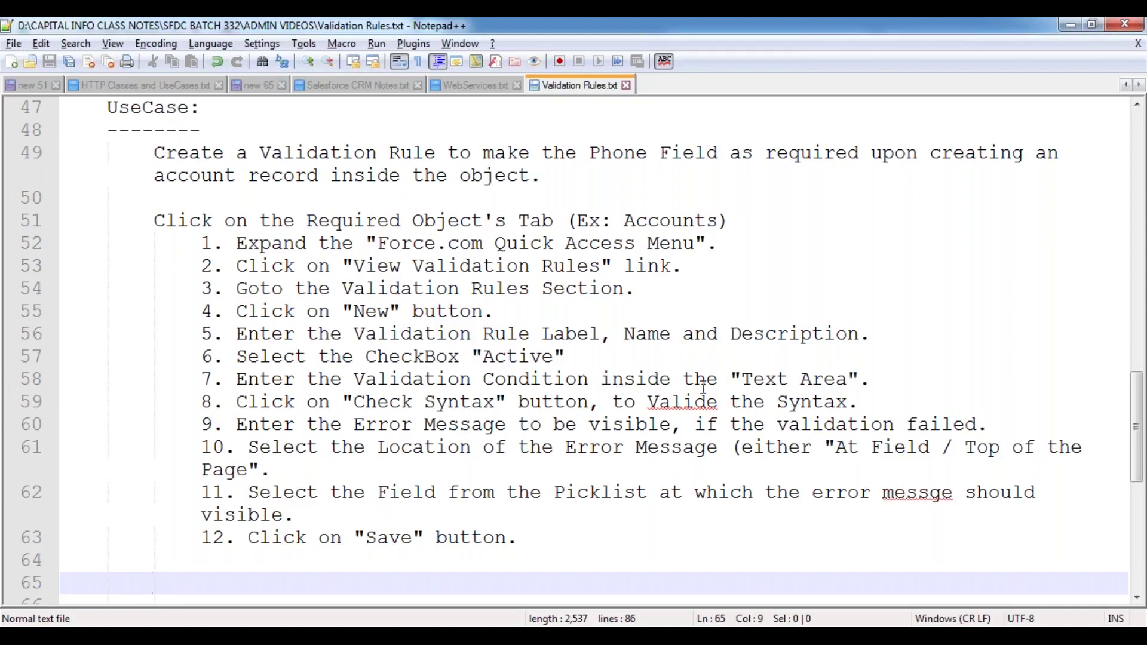
# - Insert an 'Ex:' line with IsBlank(Phone) under step 7 and save
pyautogui.click(877, 380)
pyautogui.press('Return')
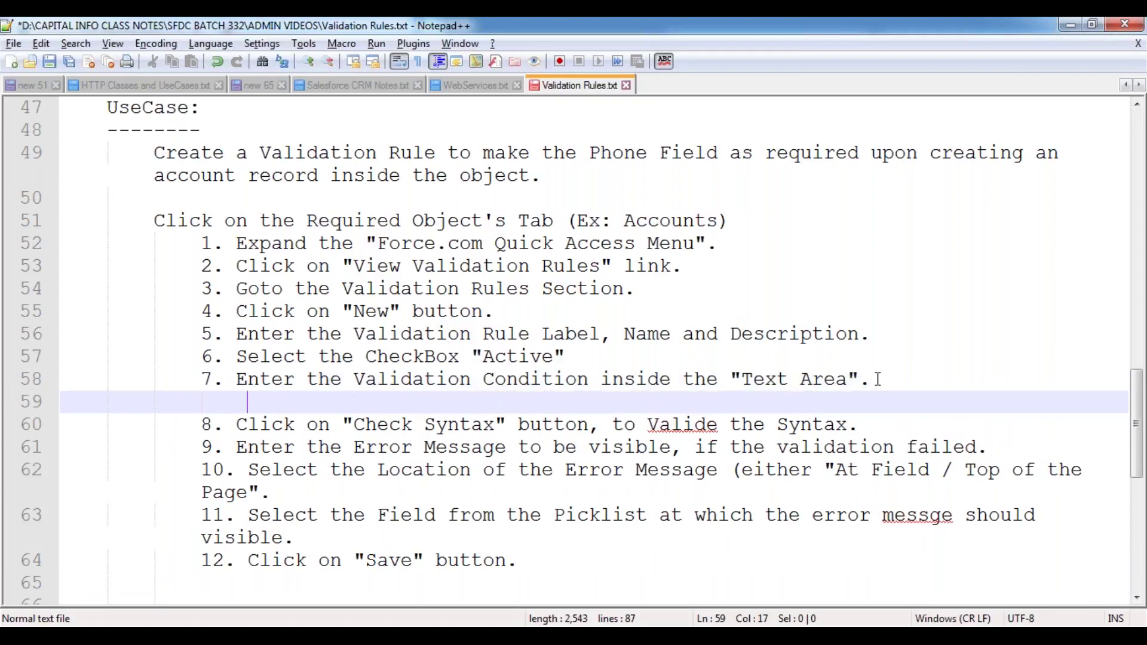
pyautogui.write('Ex:')
pyautogui.press('Return')
pyautogui.press('Tab')
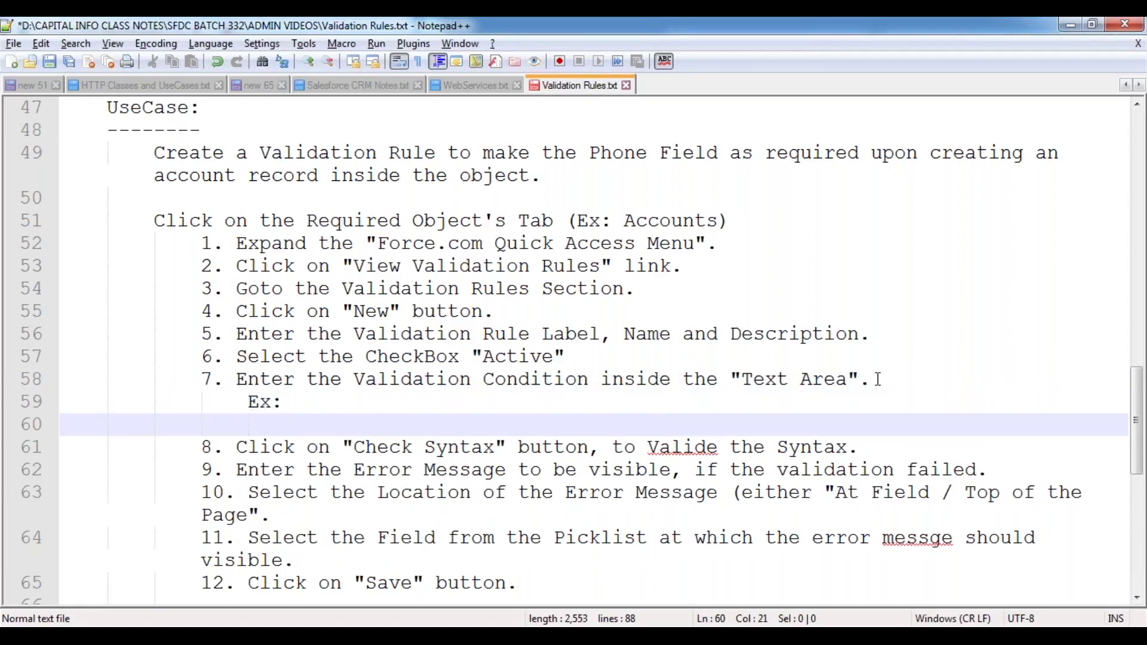
pyautogui.write('IsB')
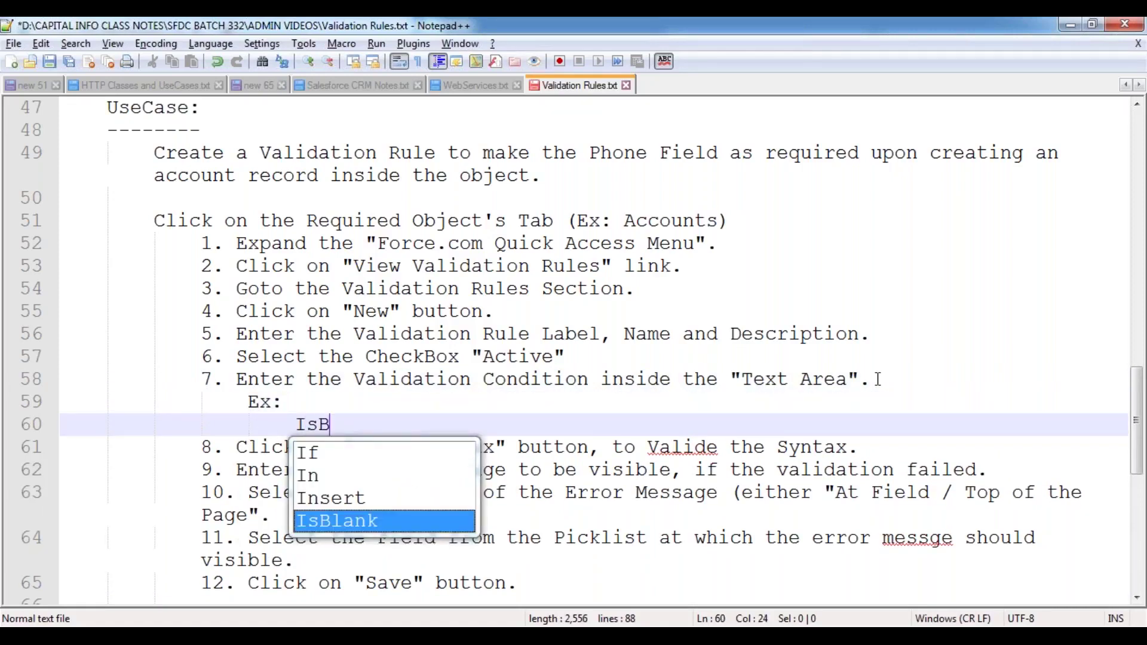
pyautogui.write('lank(Phpone')
pyautogui.press('BackSpace')
pyautogui.press('BackSpace')
pyautogui.press('BackSpace')
pyautogui.press('BackSpace')
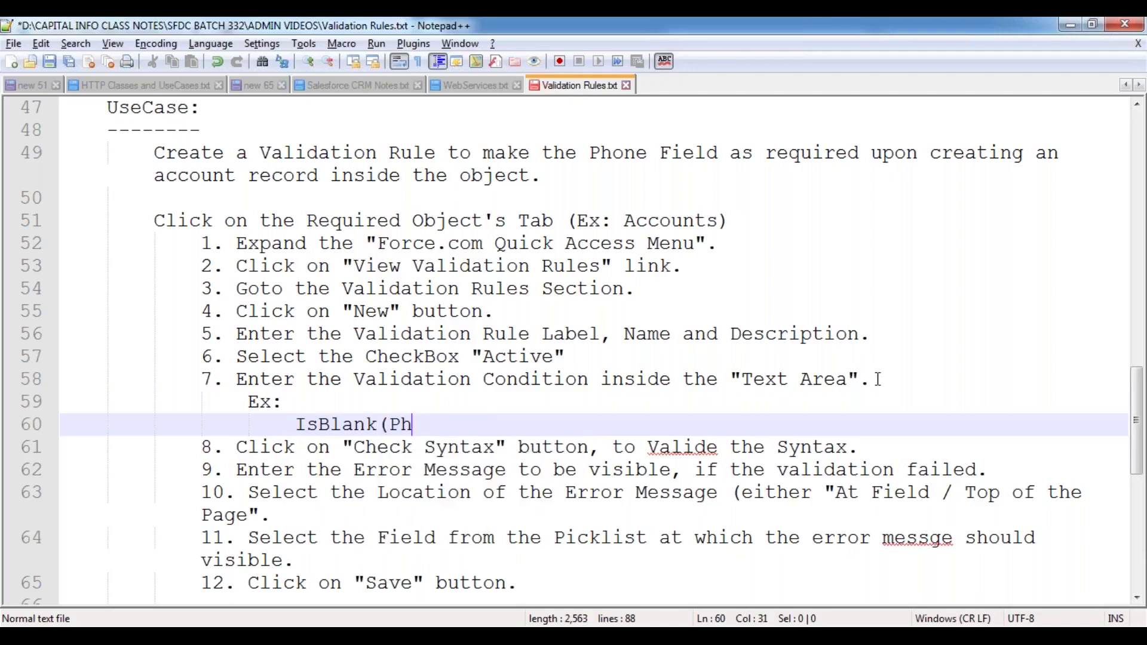
pyautogui.write('one')
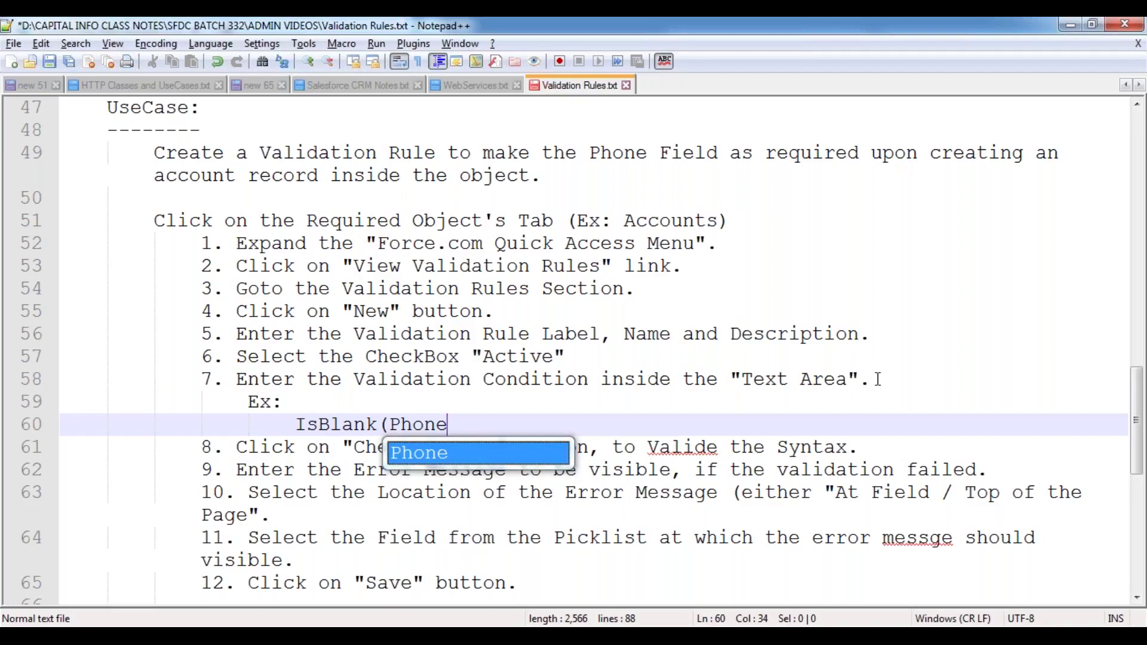
pyautogui.write(')')
pyautogui.press('Return')
pyautogui.hotkey('ctrl', 's')
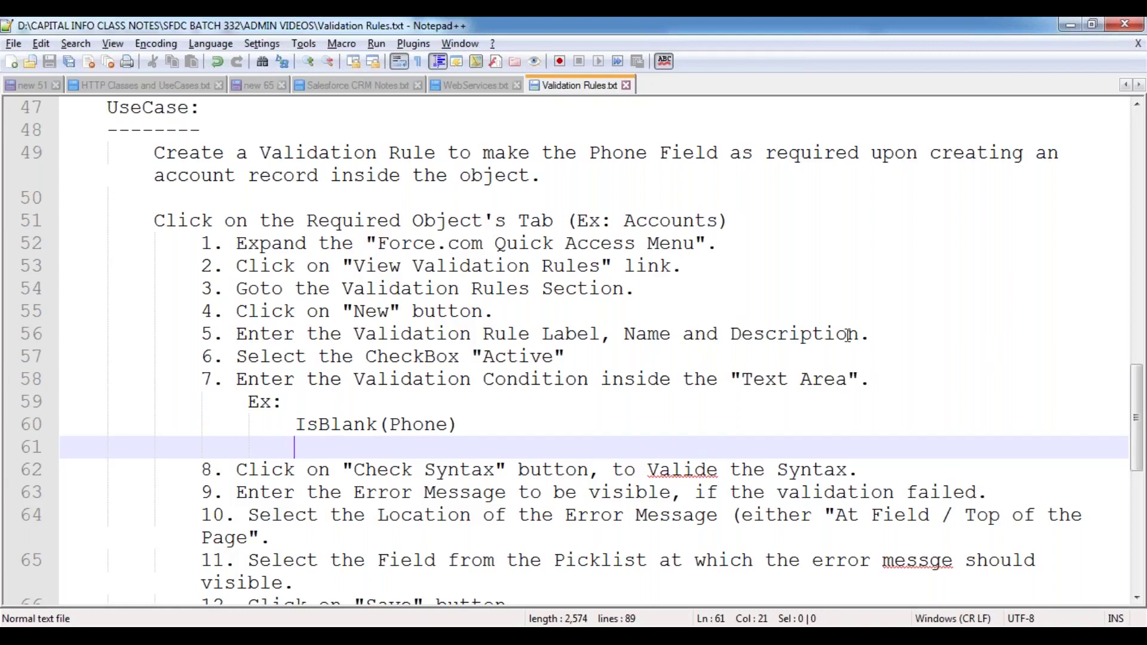
# - Correct 'Valide' to 'Validate' in step 8 and 'messge' to 'message' in step 11, then save
pyautogui.scroll(-3, 848, 335)
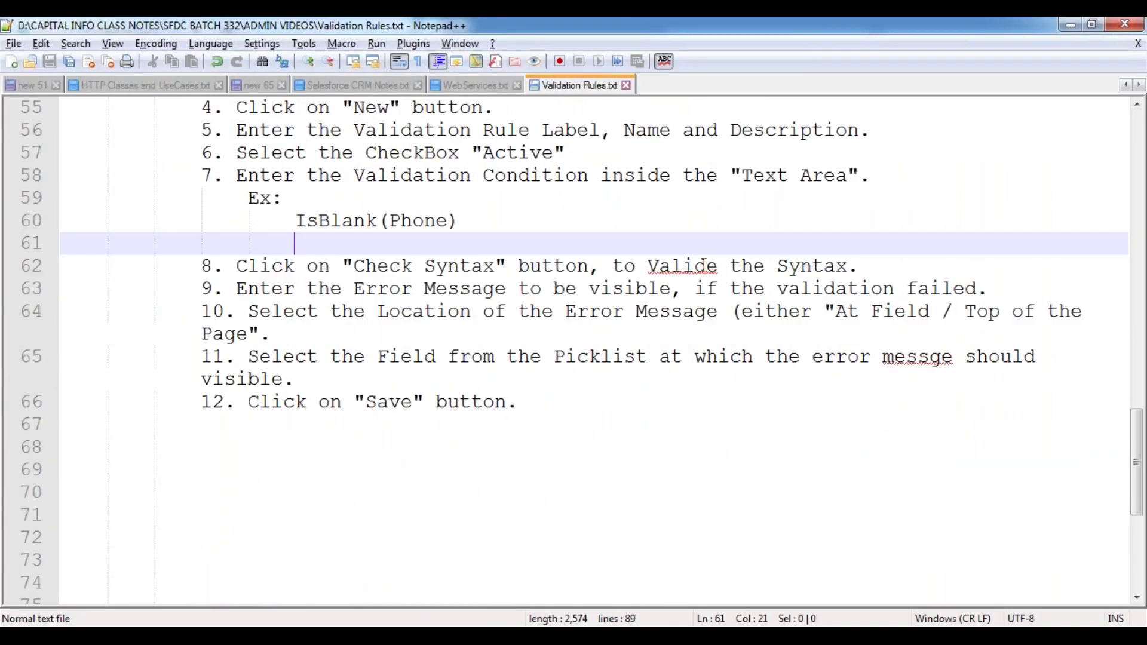
pyautogui.click(717, 265)
pyautogui.press('BackSpace')
pyautogui.write('ate')
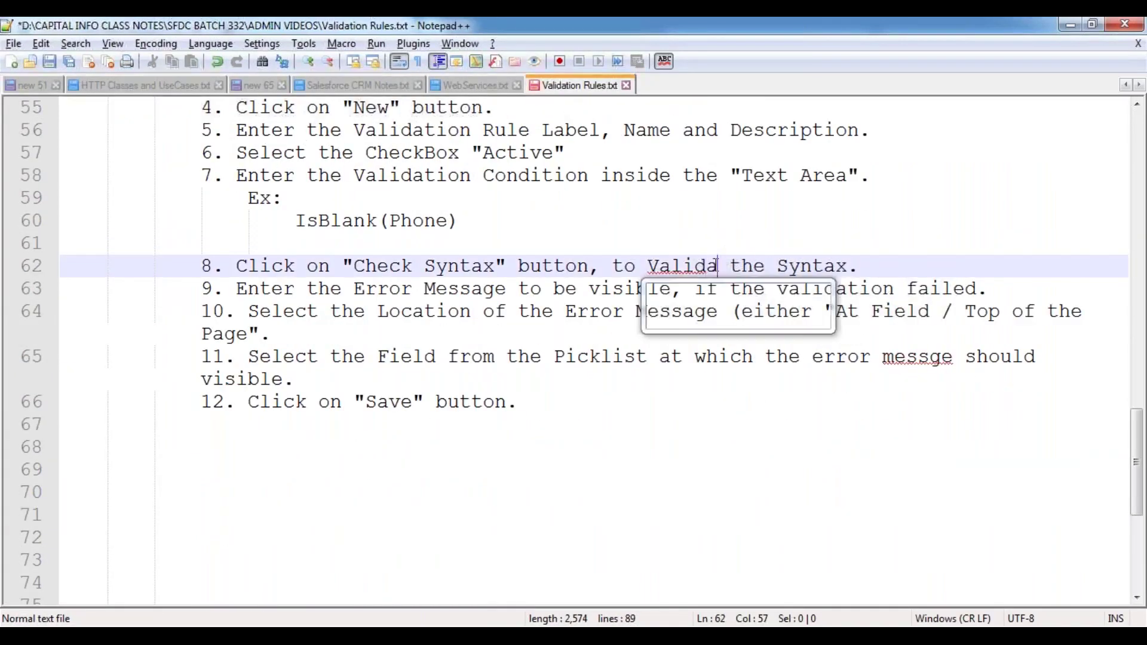
pyautogui.click(930, 361)
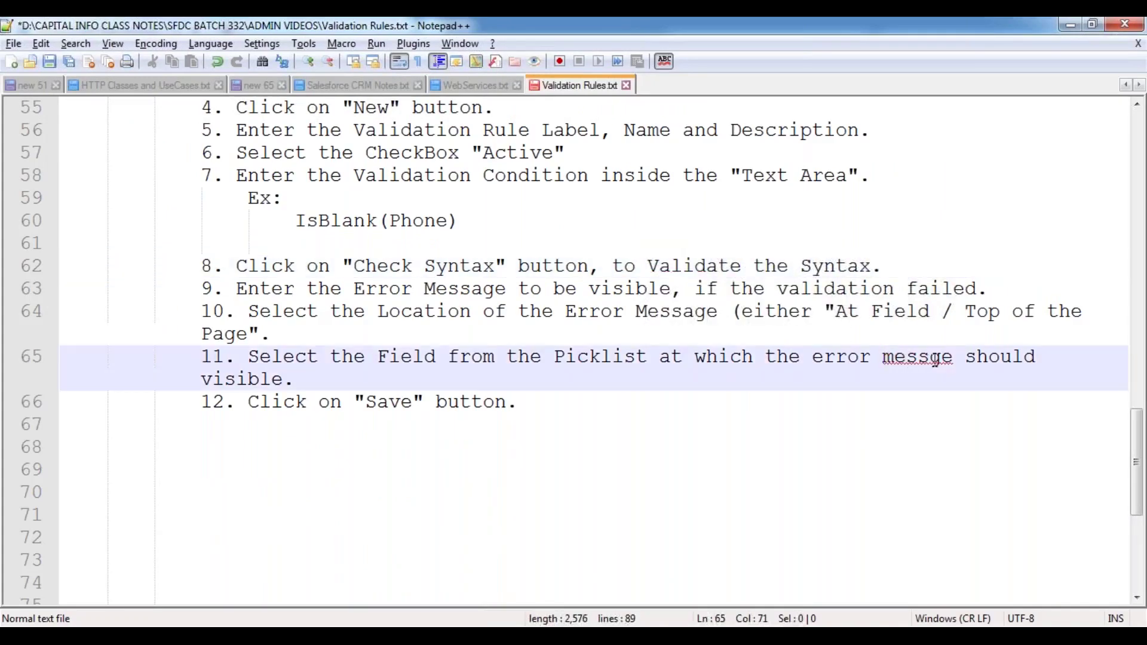
pyautogui.write('a')
pyautogui.click(634, 377)
pyautogui.hotkey('ctrl', 's')
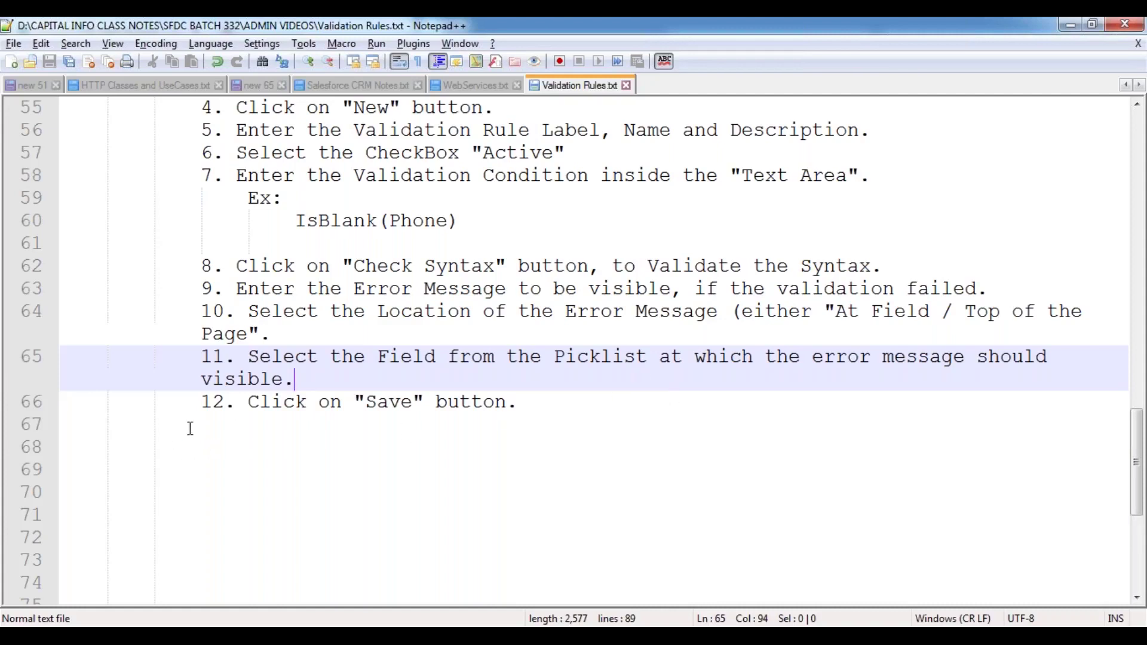
pyautogui.click(129, 431)
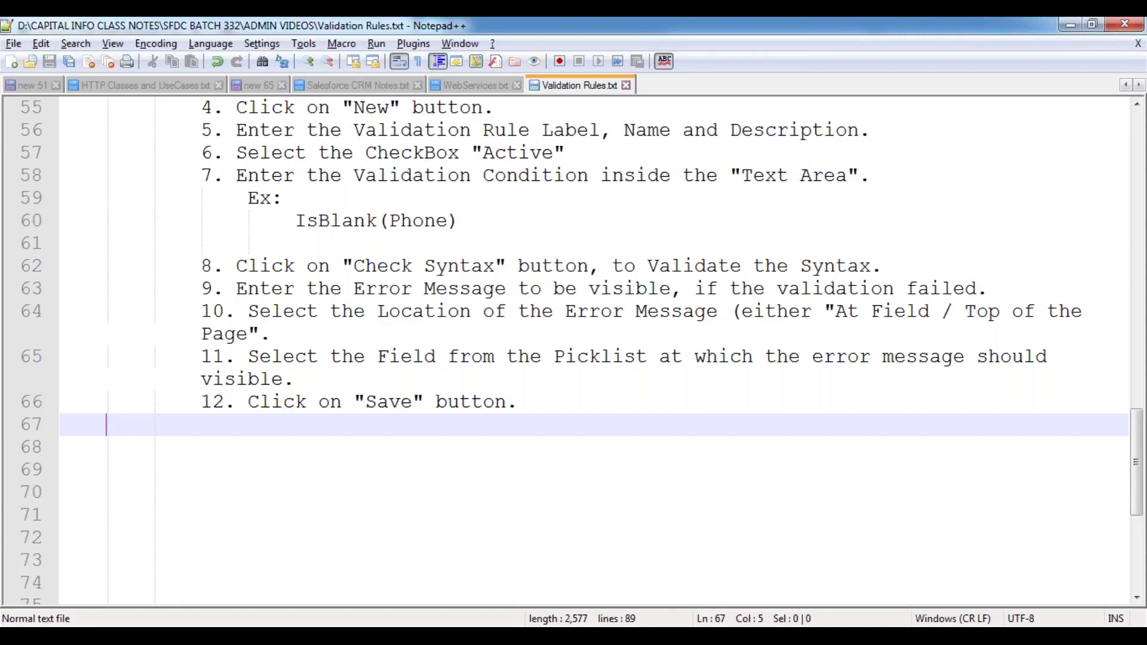
# - Switch from the notes to the Paint drawing of the Customer Object table
pyautogui.hotkey('alt', 'Tab')
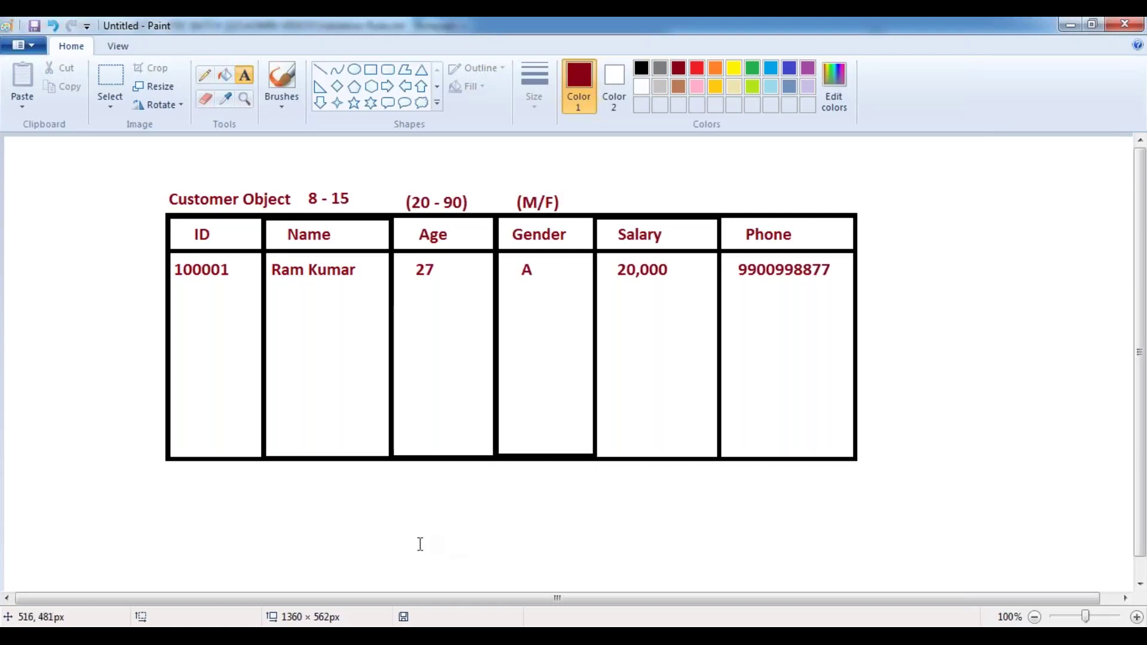
# - Bring the blank 'Account Edit: New Account' form in Chrome back on screen
pyautogui.moveTo(245, 625)
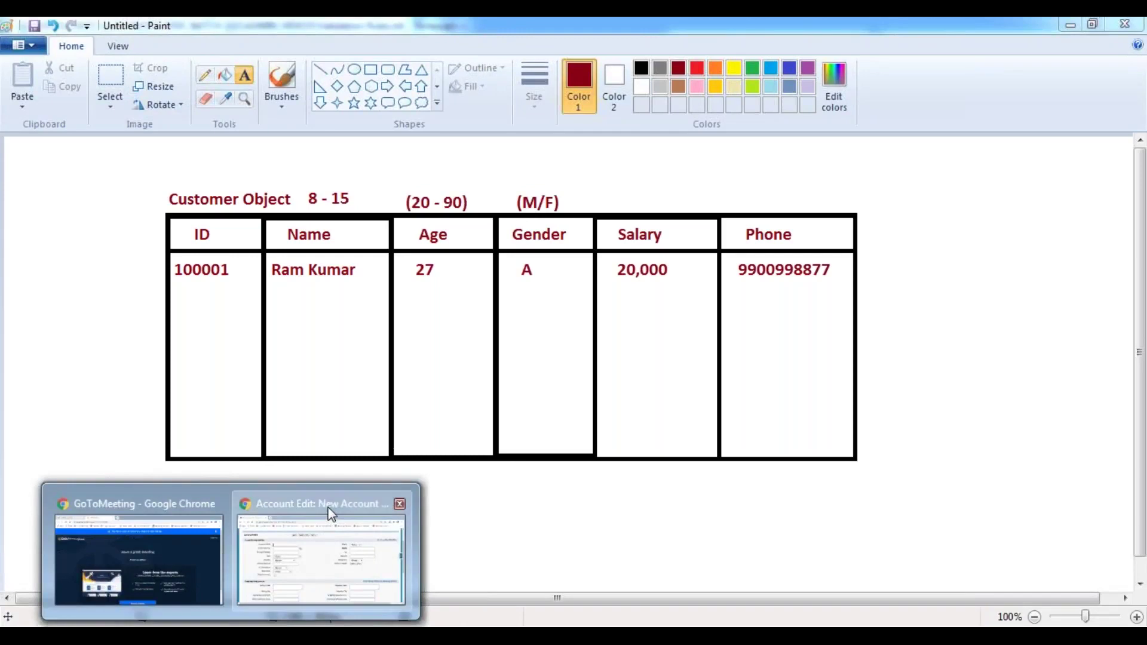
pyautogui.click(328, 520)
pyautogui.click(708, 246)
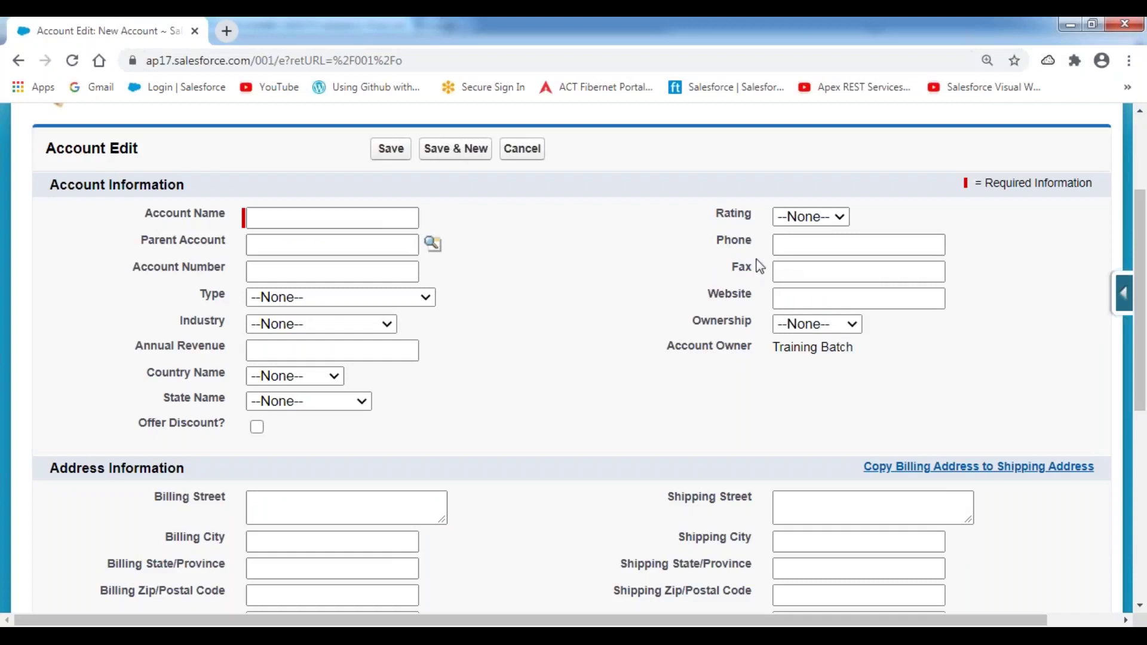
# - Highlight the Phone label on the New Account form, then open the Accounts Home page
pyautogui.doubleClick(750, 240)
pyautogui.scroll(3, 654, 263)
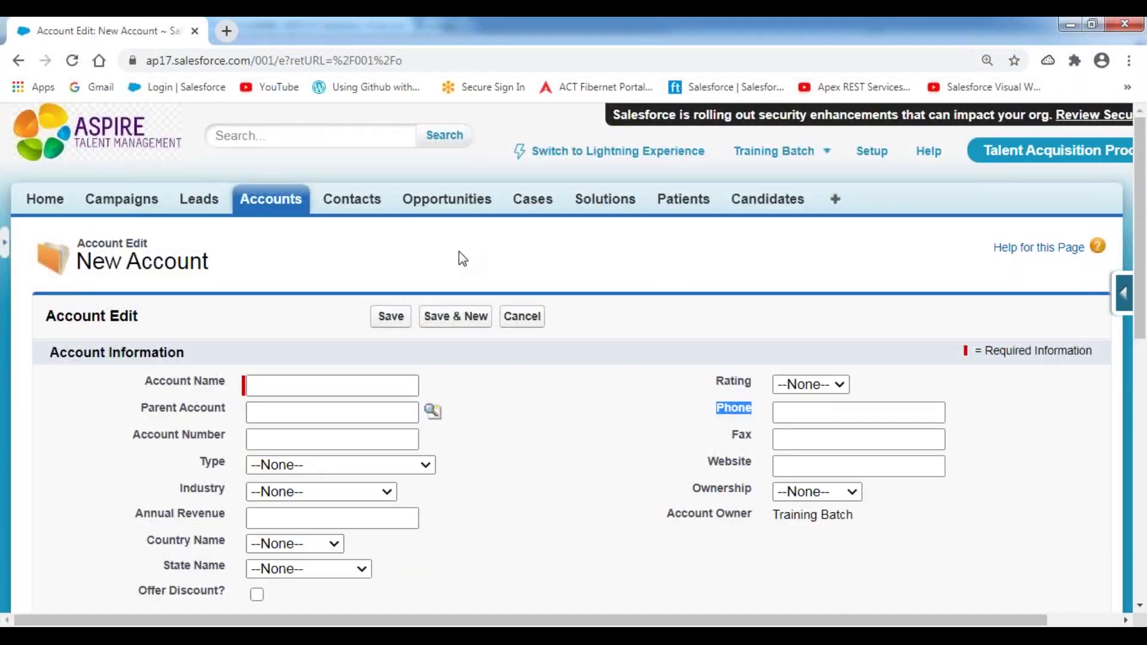
pyautogui.click(273, 201)
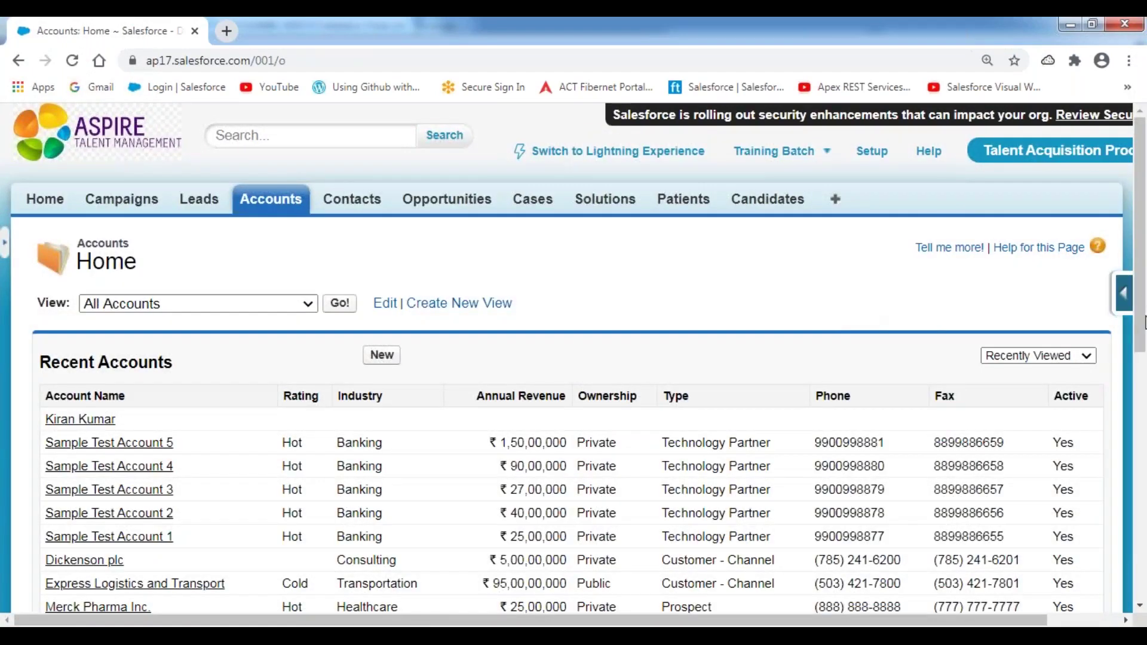
# - Go to the empty Account Validation Rules list and start a new validation rule
pyautogui.click(1130, 298)
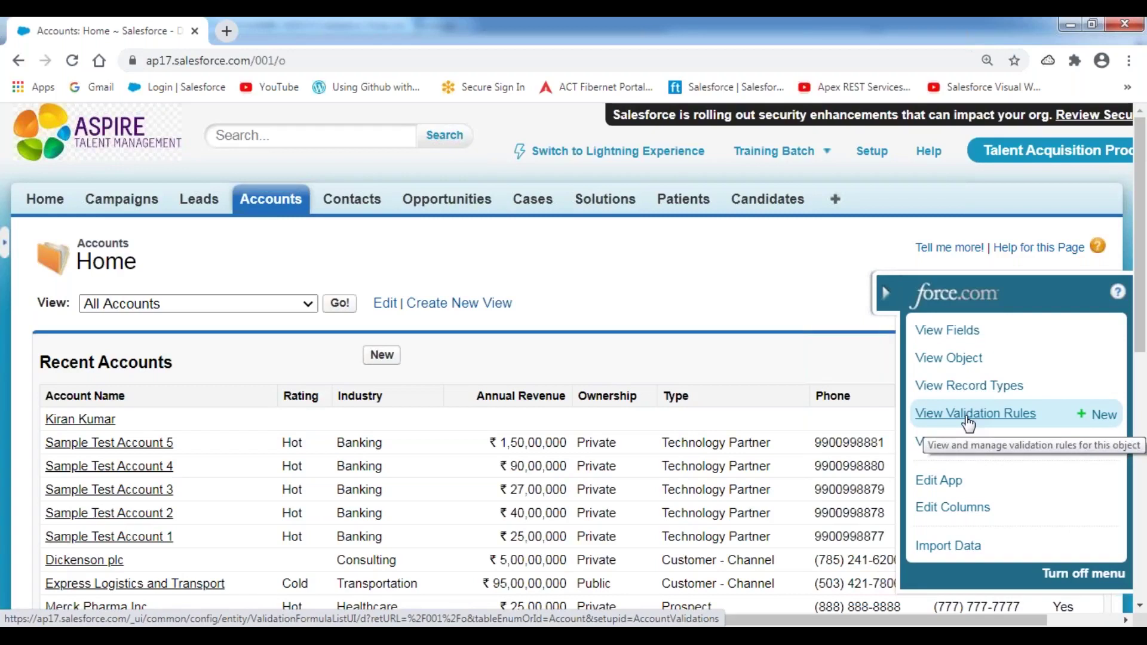
pyautogui.click(967, 418)
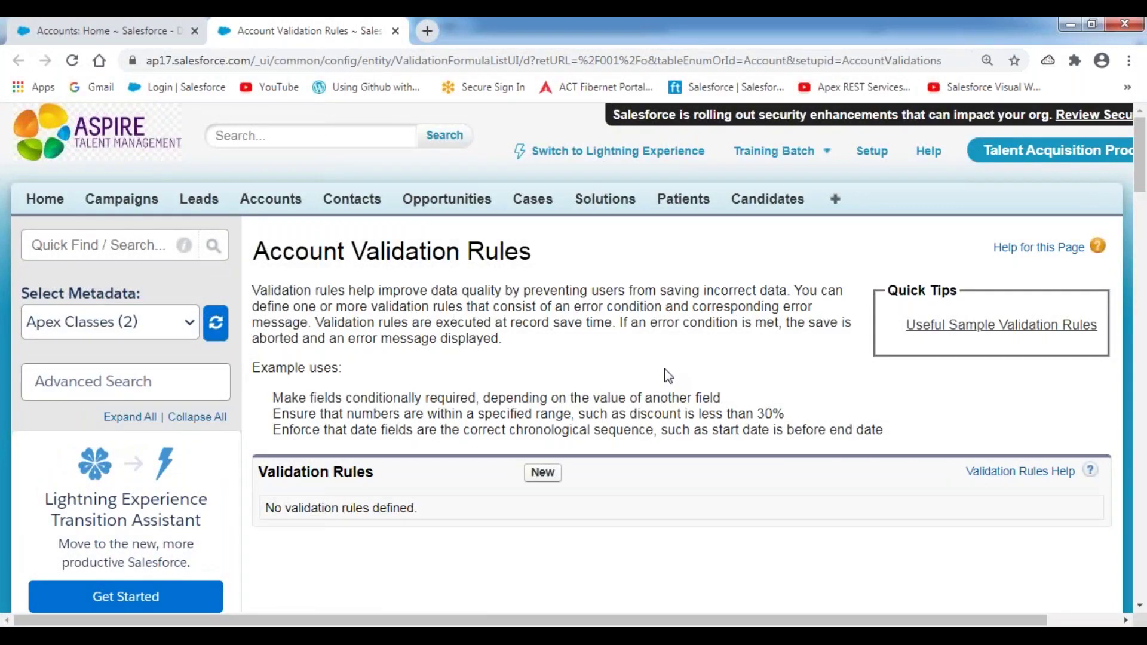
pyautogui.scroll(-4, 461, 333)
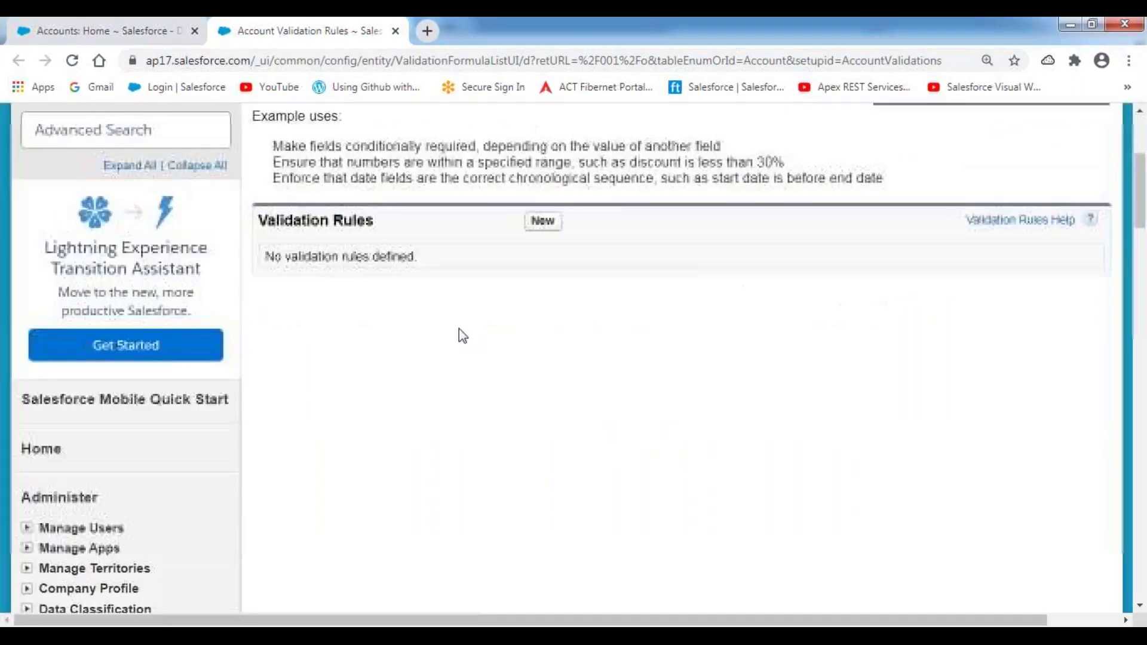
pyautogui.scroll(3, 460, 323)
pyautogui.moveTo(388, 395); pyautogui.dragTo(256, 392)
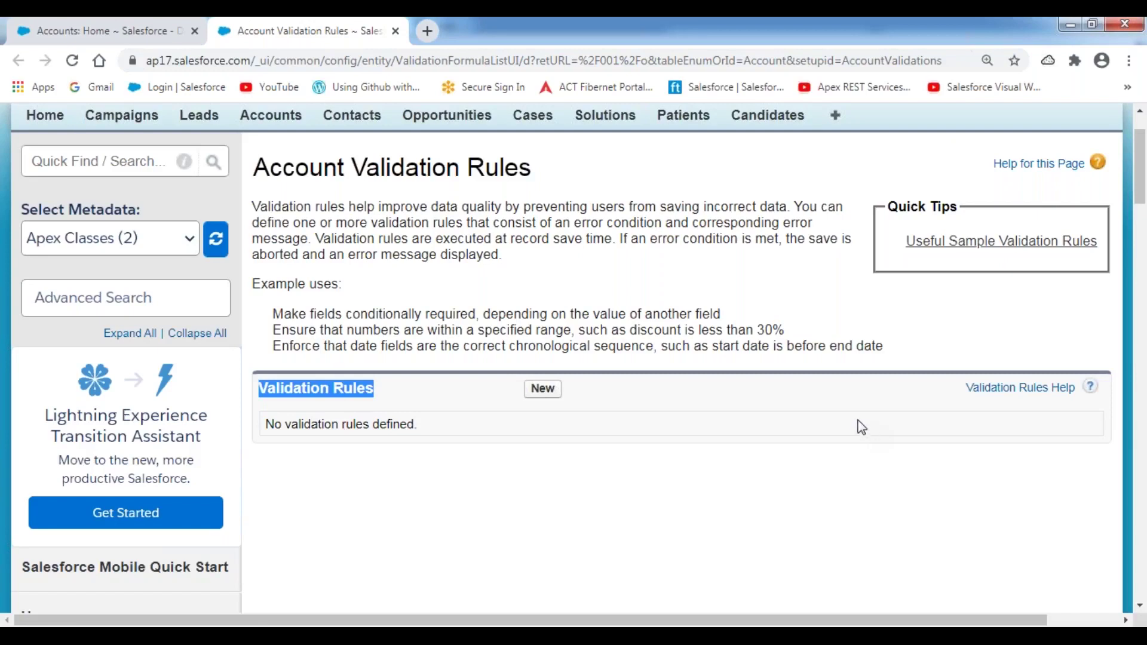
pyautogui.click(464, 394)
pyautogui.click(543, 395)
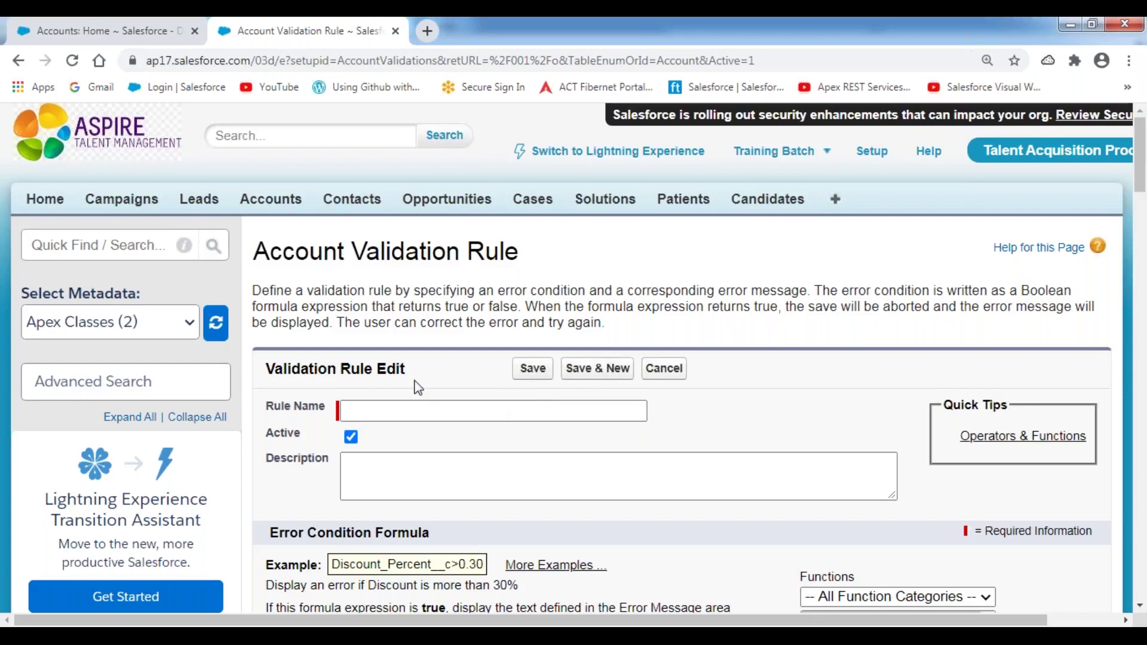
pyautogui.scroll(-3, 418, 388)
pyautogui.click(293, 241)
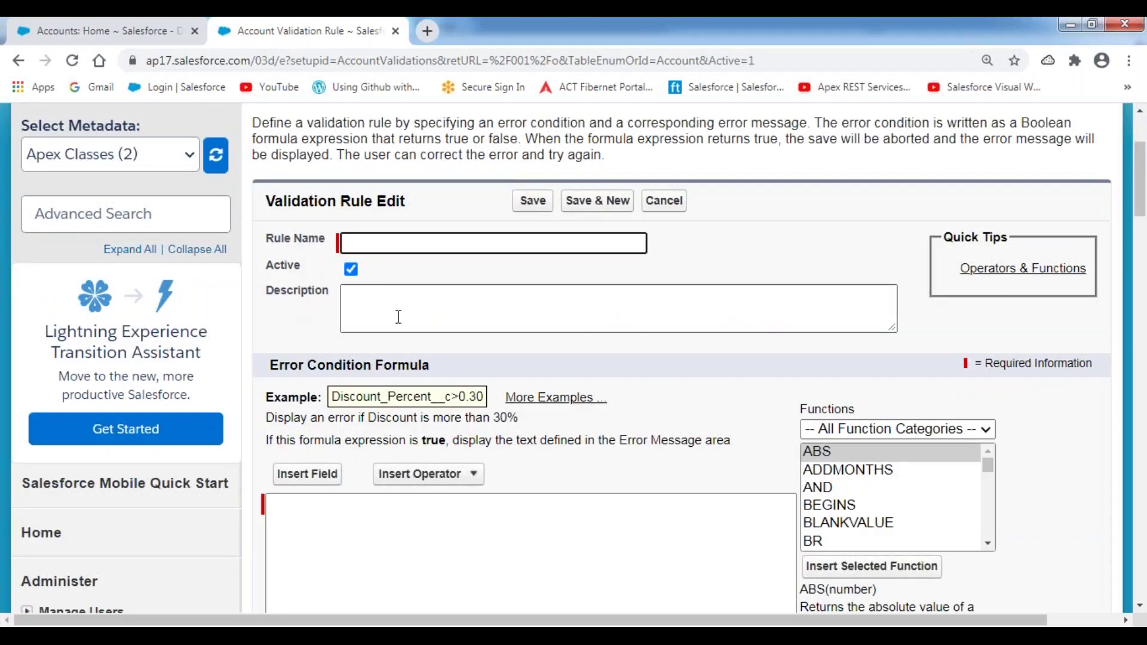
pyautogui.moveTo(266, 268); pyautogui.dragTo(360, 275)
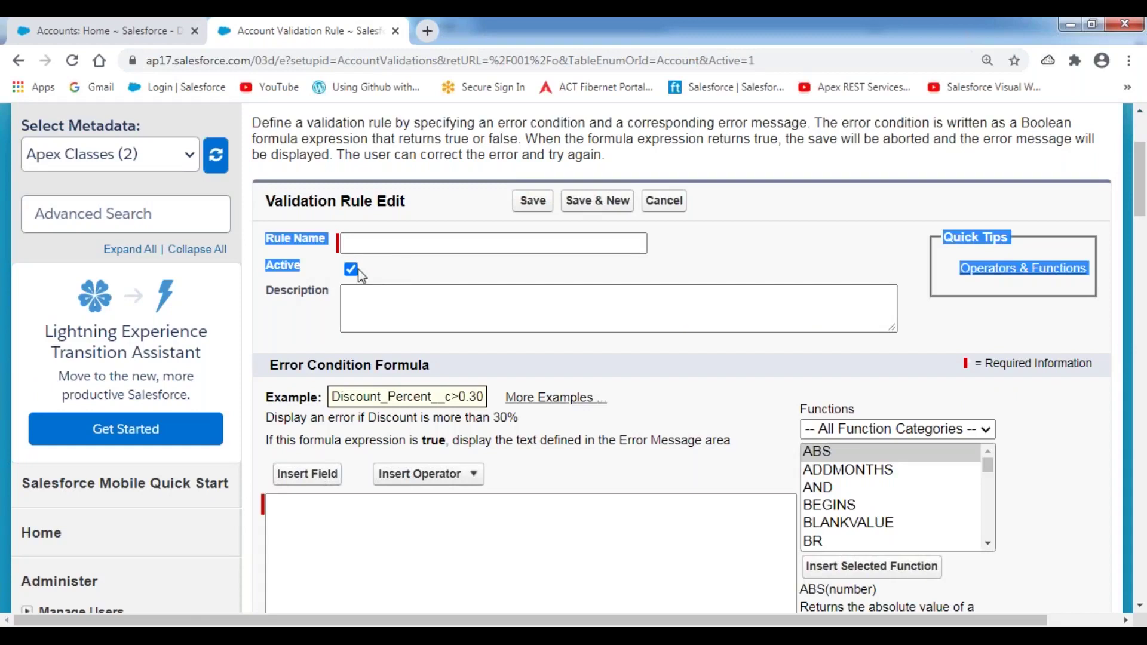
pyautogui.click(401, 270)
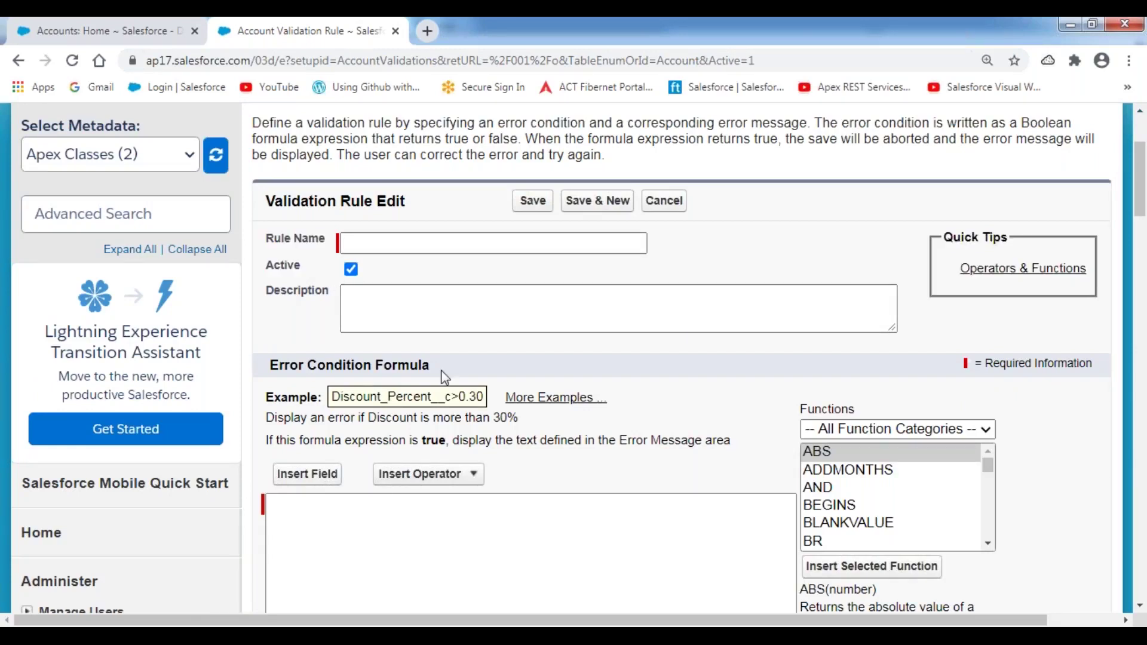
pyautogui.scroll(-1, 445, 376)
pyautogui.scroll(-5, 445, 376)
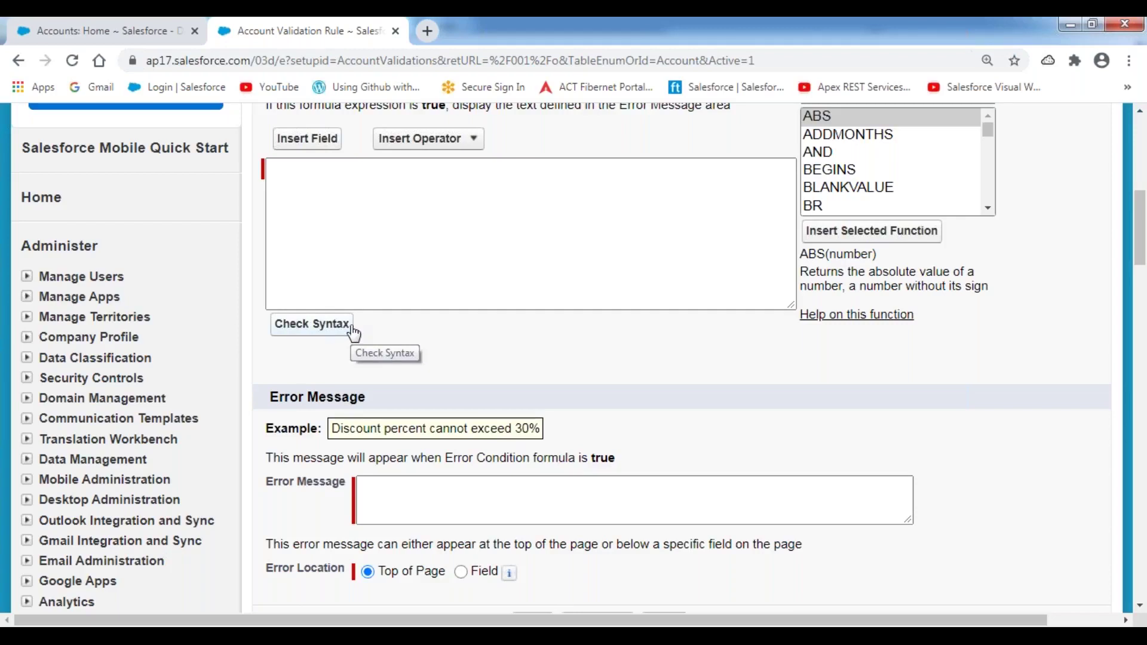
pyautogui.scroll(-1, 354, 332)
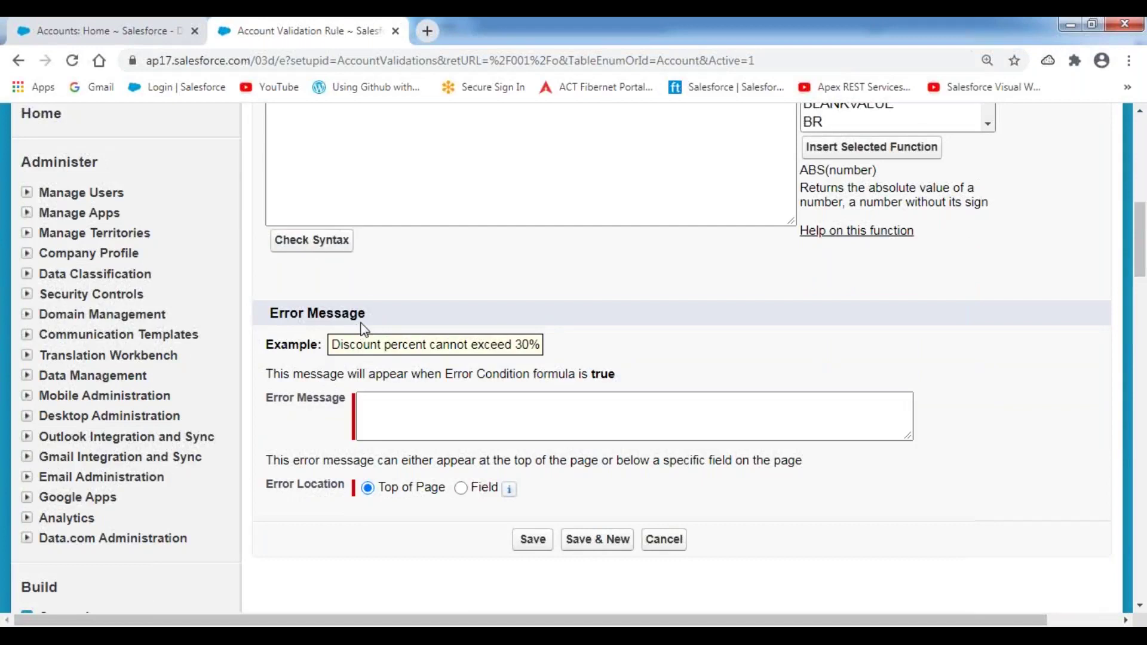
pyautogui.click(376, 409)
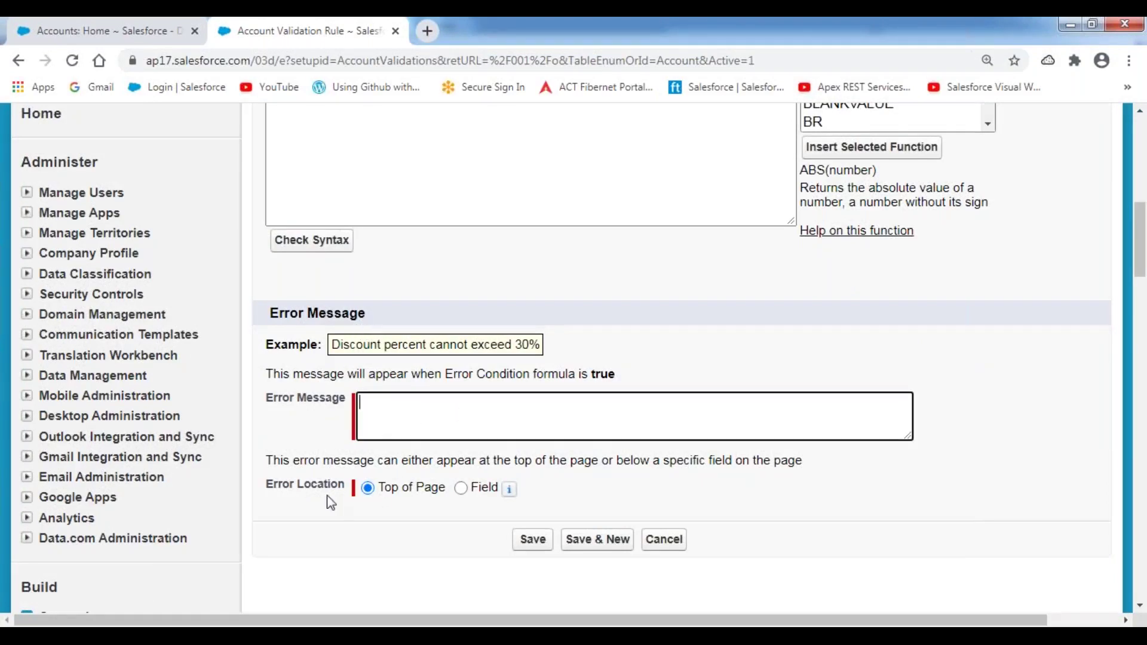
pyautogui.moveTo(265, 484); pyautogui.dragTo(345, 486)
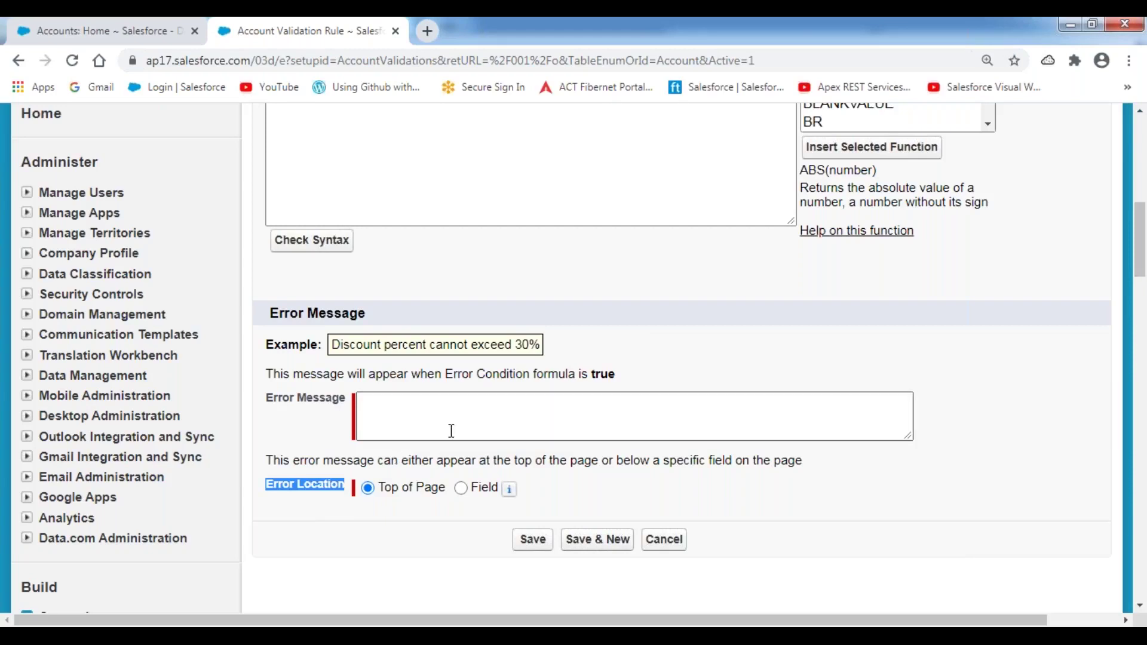
pyautogui.scroll(1, 566, 344)
pyautogui.scroll(10, 561, 336)
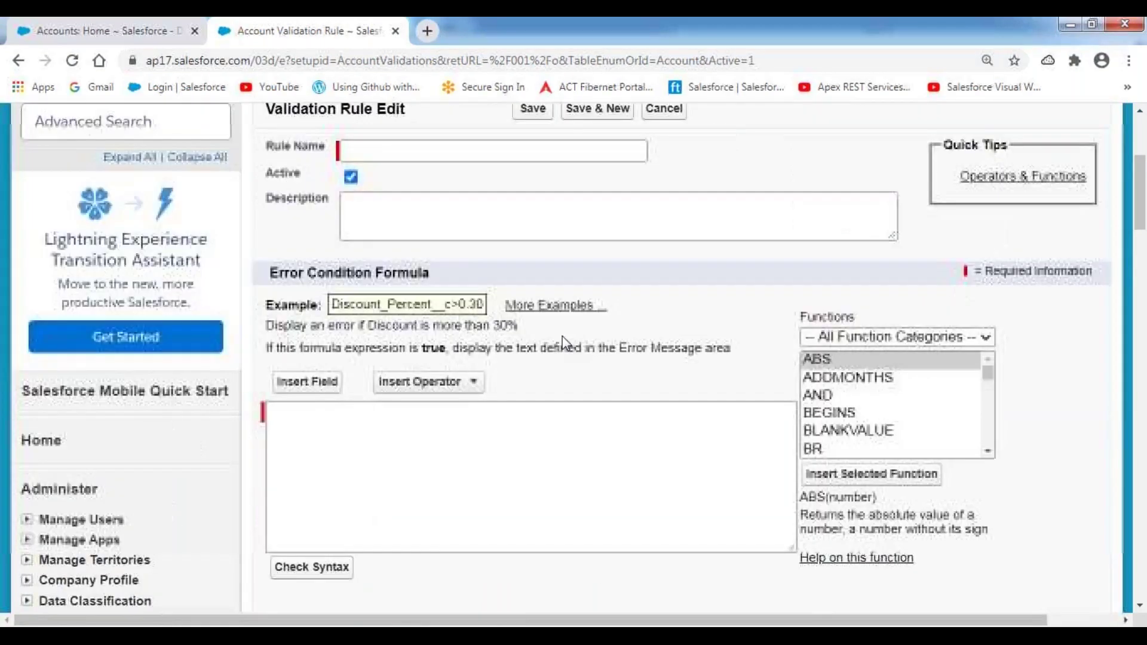
# - Name the rule 'Account Contact Number Required' (Account_Contact_Number_Required)
pyautogui.click(414, 326)
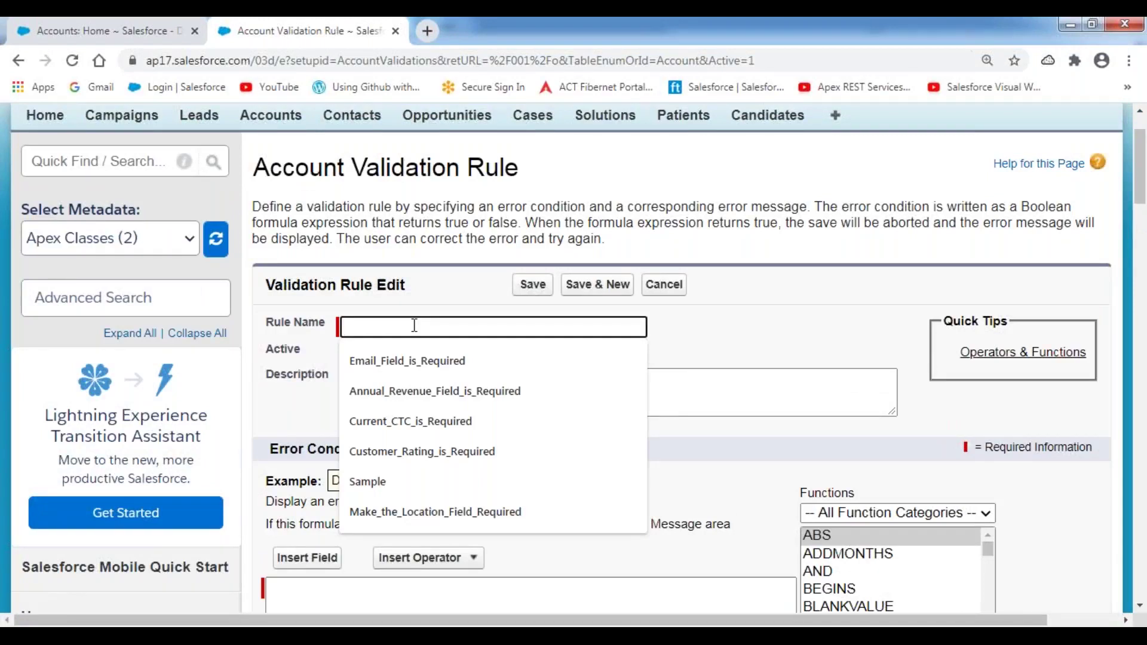
pyautogui.write('Account')
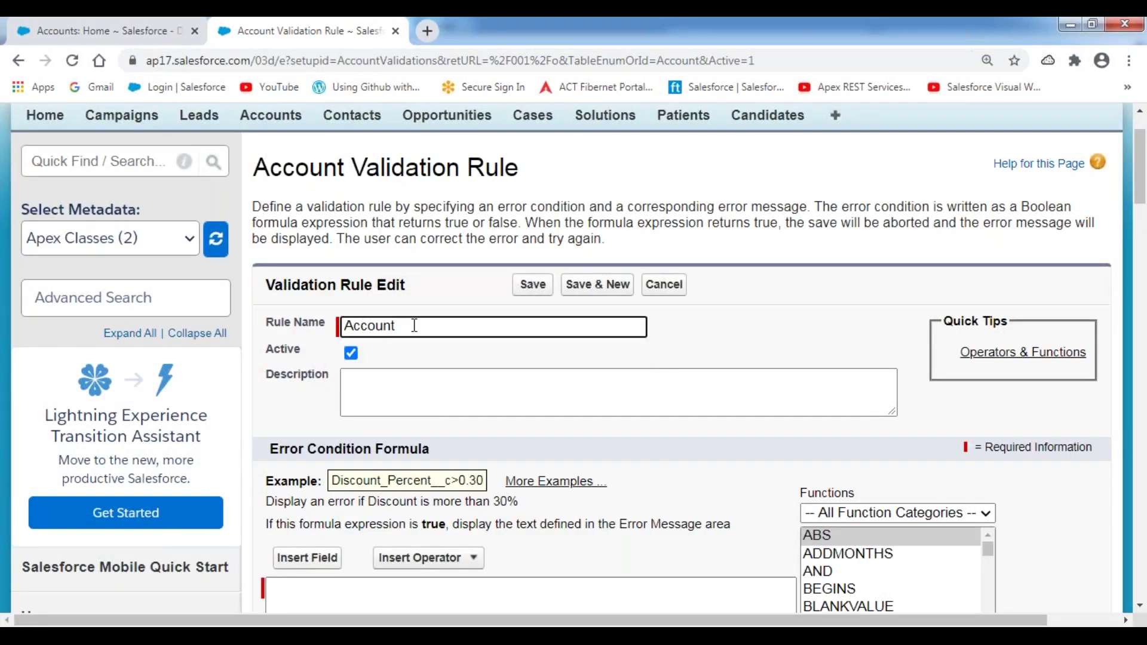
pyautogui.write(' Contact Number Required')
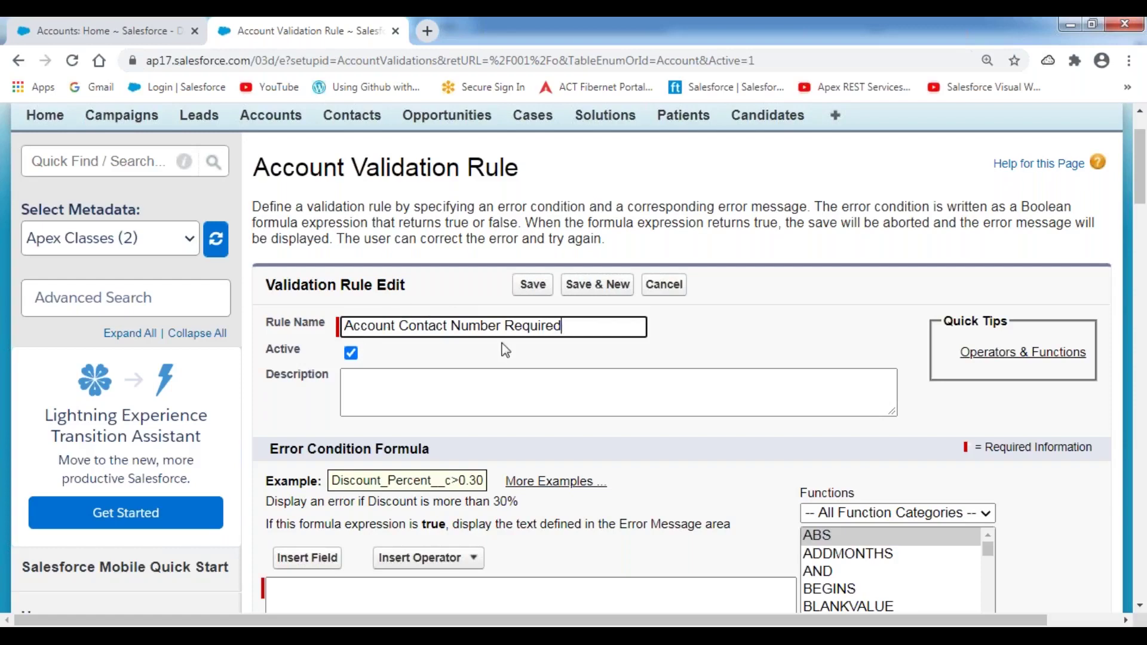
pyautogui.click(476, 283)
# - Enter the description 'This Rule is used to Make the Account Record Phone Number mandatory.'
pyautogui.click(388, 403)
pyautogui.click(388, 403)
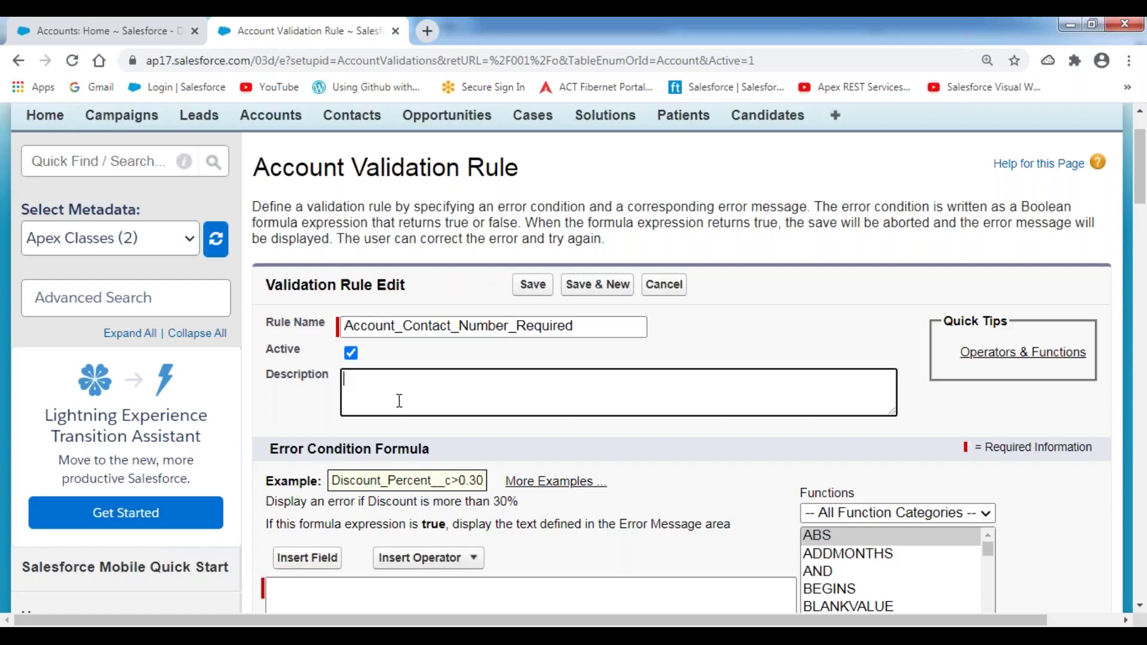
pyautogui.write('This Rule is used to Make the Account Record')
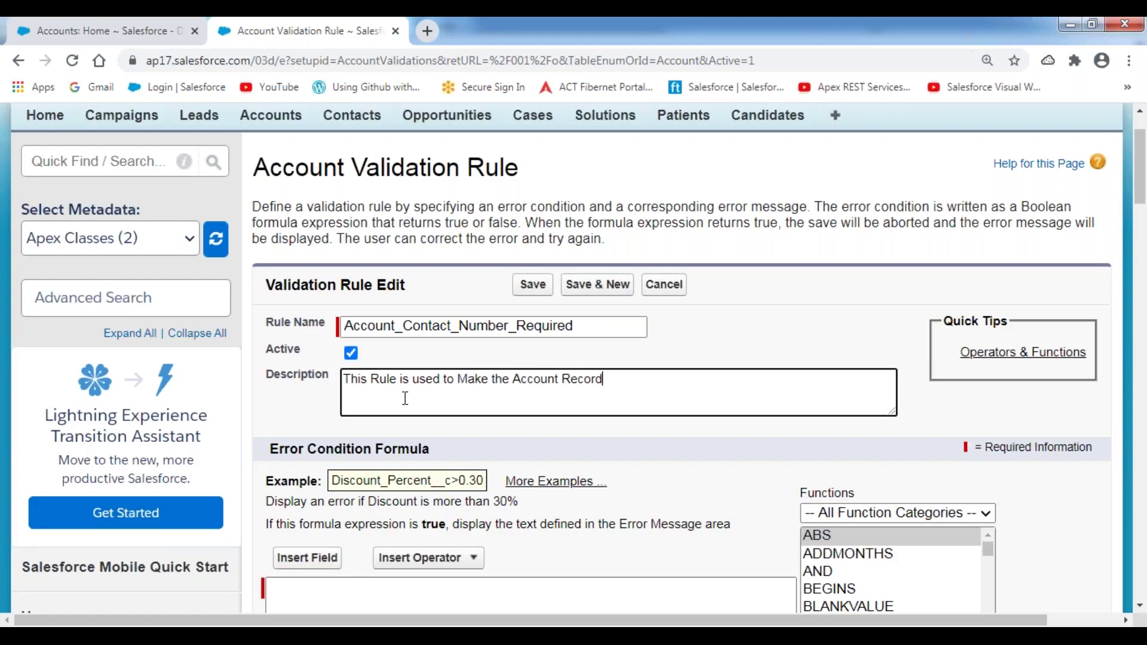
pyautogui.write(' Phone Number mand')
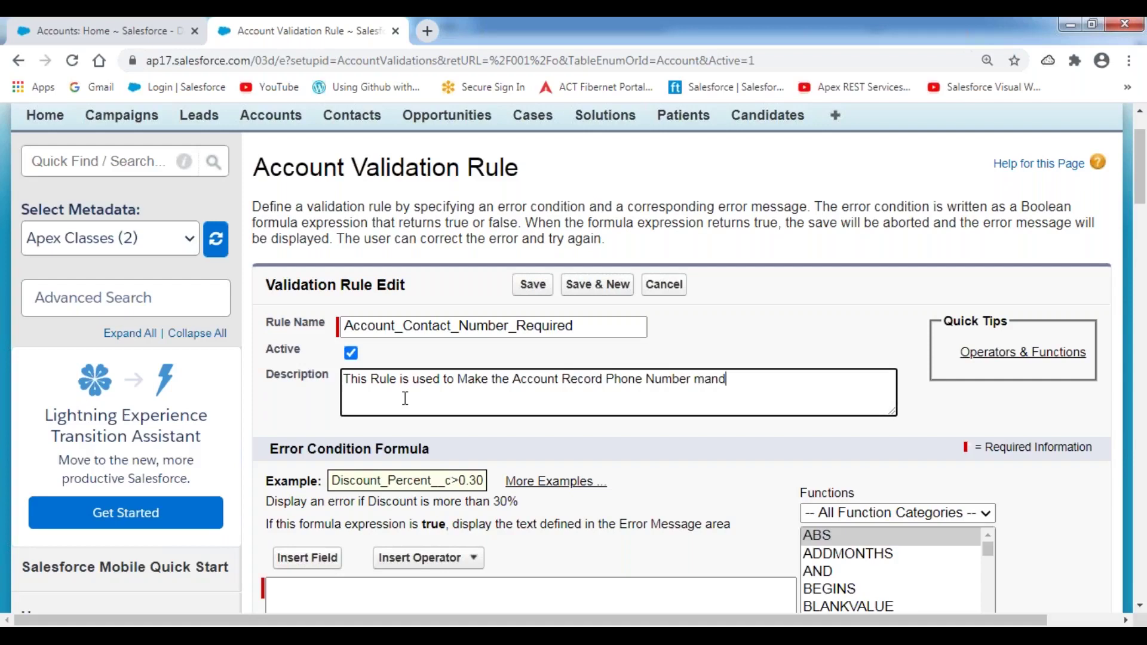
pyautogui.write('atory.')
# - Annotate the Functions list, underlining ABS and pointing to its description
pyautogui.scroll(-4, 388, 406)
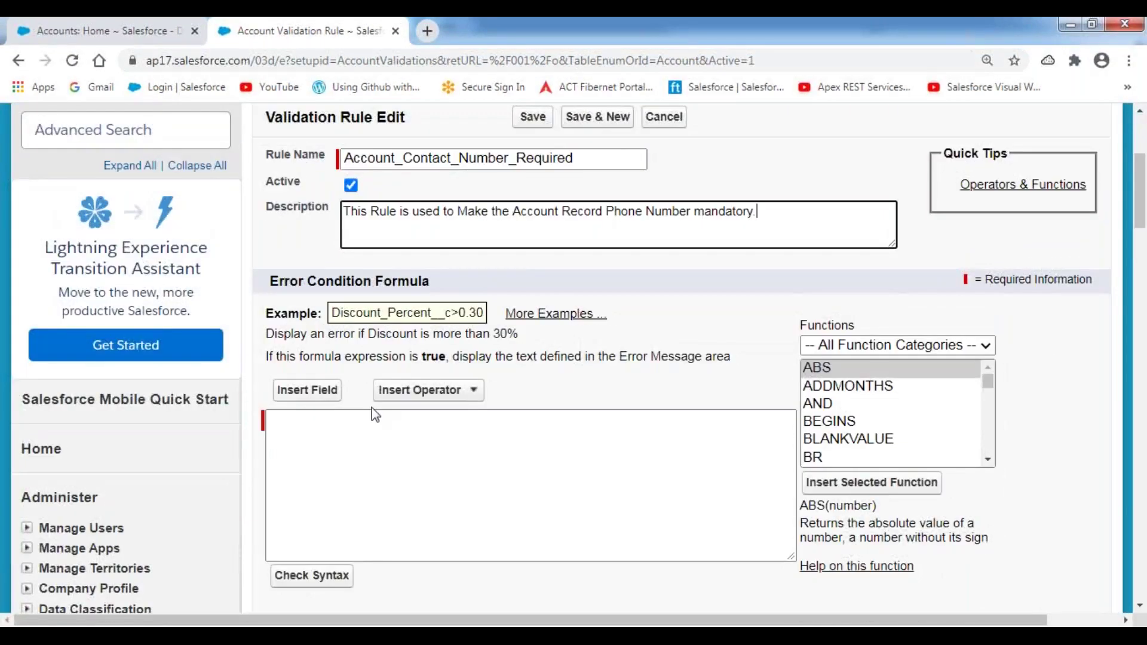
pyautogui.click(294, 344)
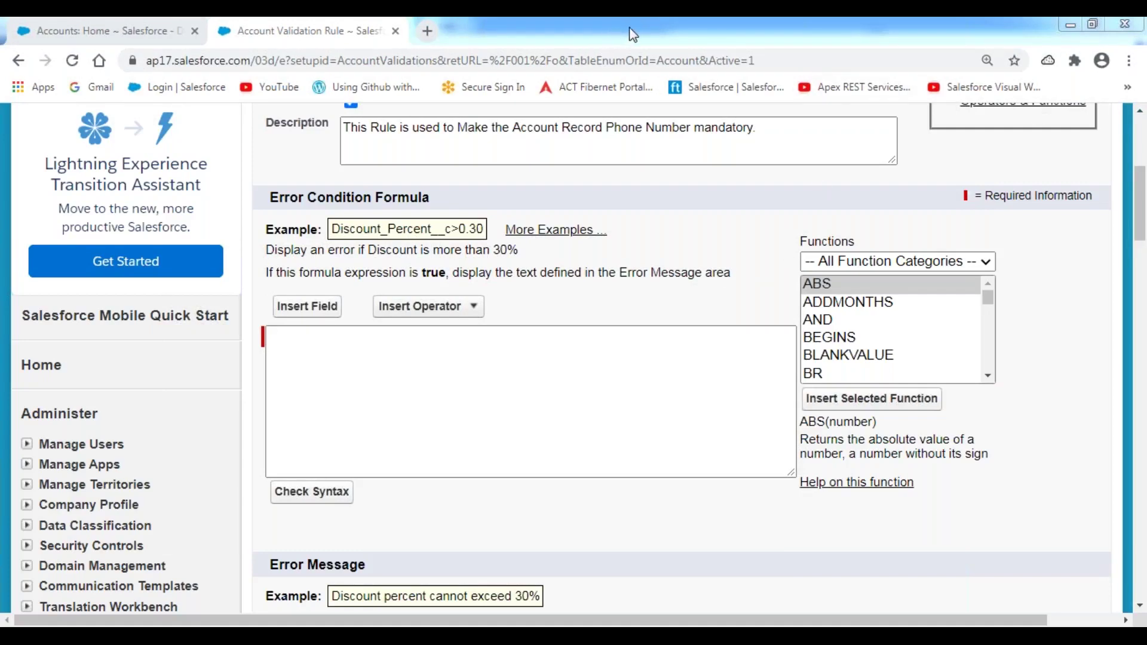
pyautogui.moveTo(801, 258)
pyautogui.mouseDown()
pyautogui.moveTo(802, 377)
pyautogui.moveTo(986, 375)
pyautogui.moveTo(986, 265)
pyautogui.moveTo(805, 252)
pyautogui.mouseUp()
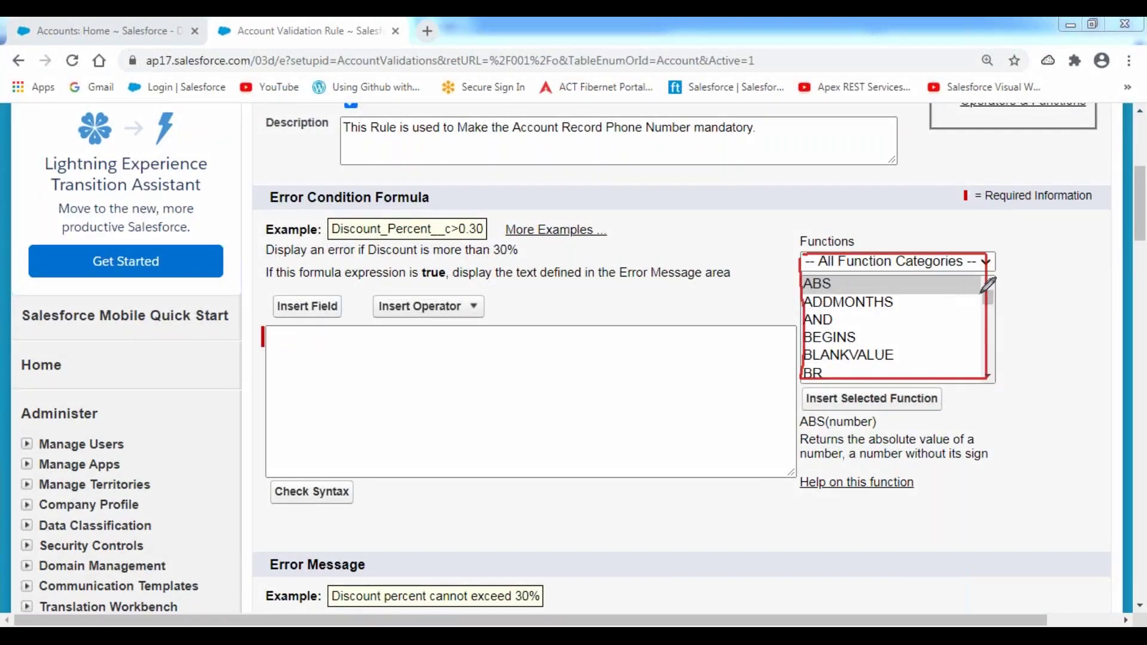
pyautogui.moveTo(996, 286)
pyautogui.mouseDown()
pyautogui.moveTo(1013, 297)
pyautogui.moveTo(1031, 249)
pyautogui.mouseUp()
pyautogui.moveTo(808, 290); pyautogui.dragTo(854, 294)
pyautogui.click(969, 288)
pyautogui.moveTo(997, 285)
pyautogui.mouseDown()
pyautogui.moveTo(1037, 374)
pyautogui.moveTo(982, 421)
pyautogui.moveTo(967, 412)
pyautogui.moveTo(974, 441)
pyautogui.mouseUp()
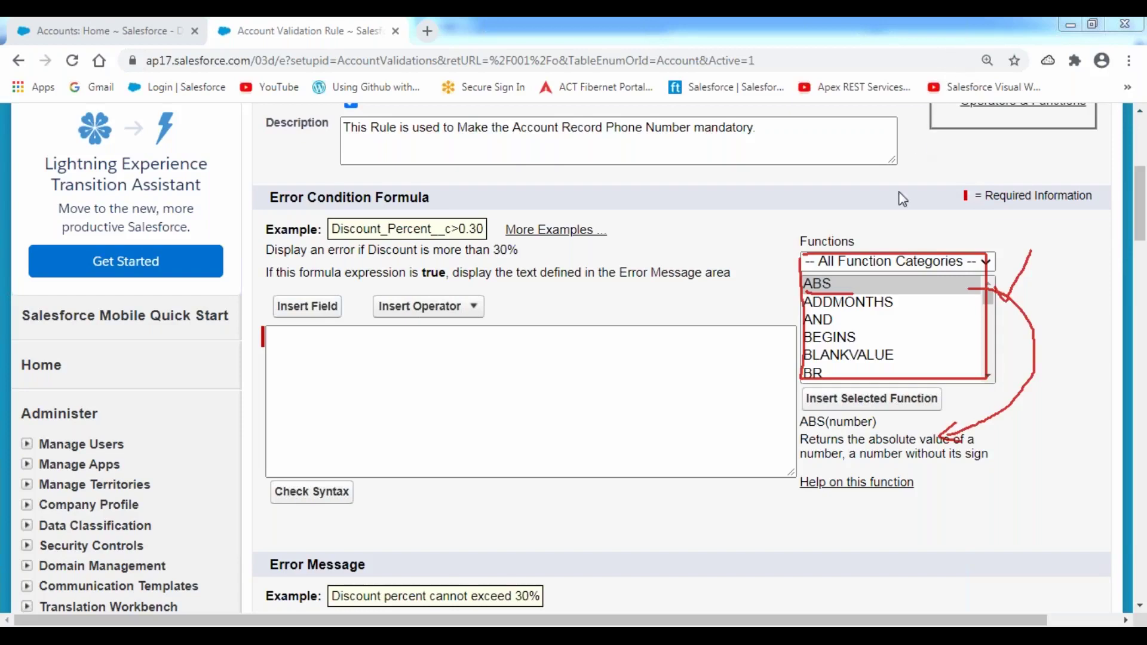
# - Browse the AND, BEGINS and CASE descriptions, then select ISBLANK to read its description
pyautogui.click(834, 320)
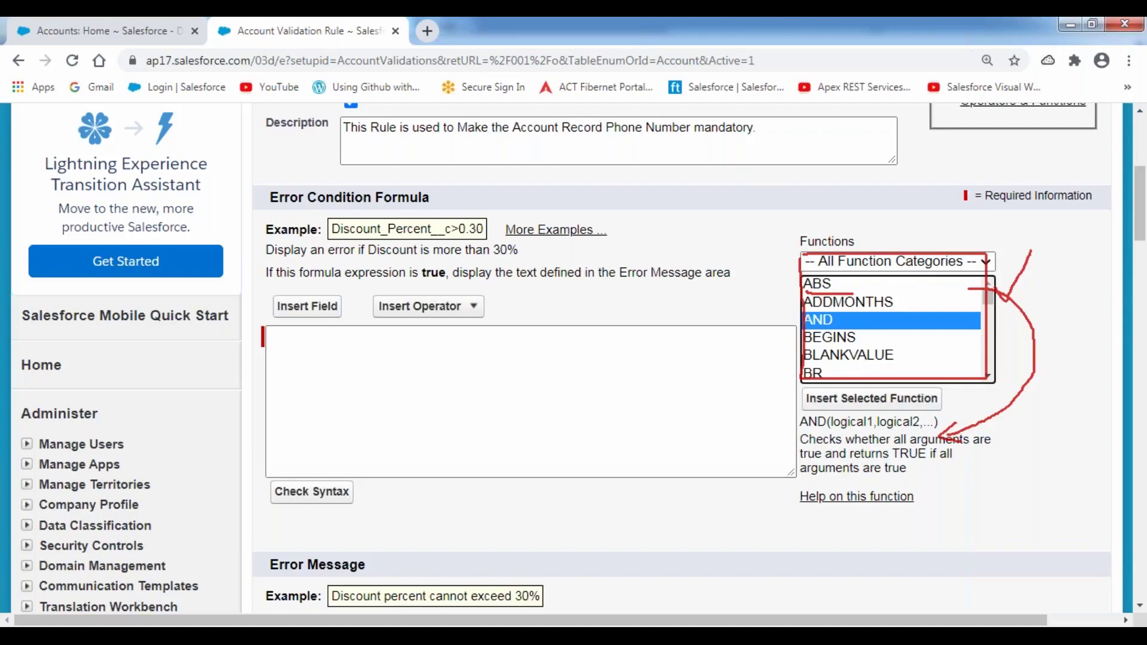
pyautogui.click(829, 343)
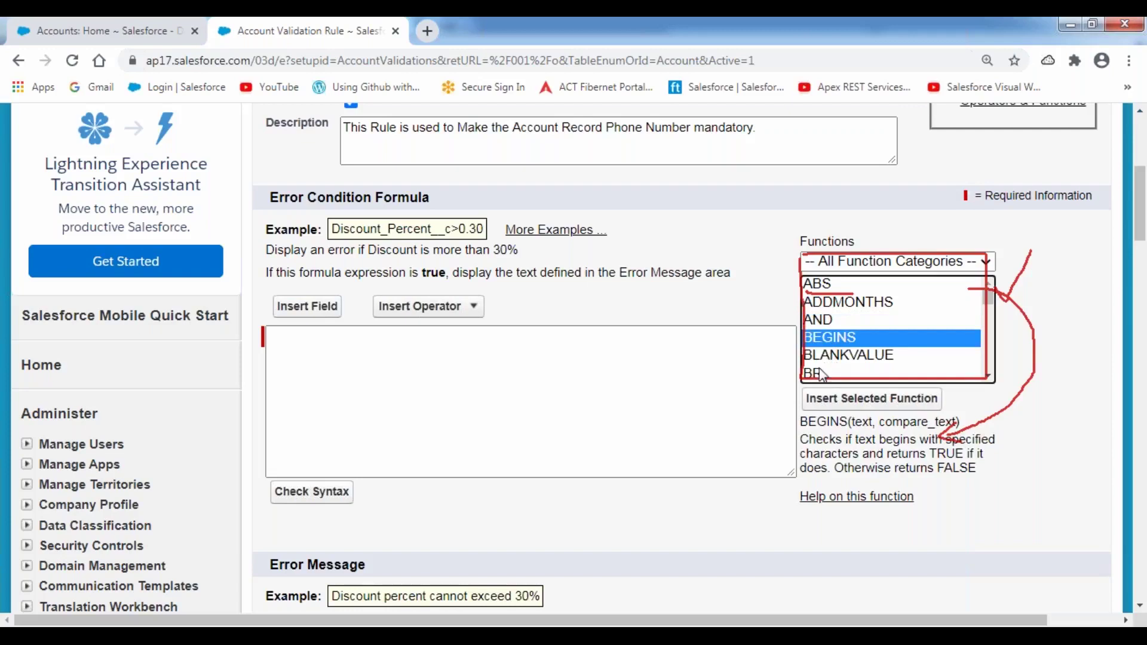
pyautogui.click(818, 375)
pyautogui.click(829, 367)
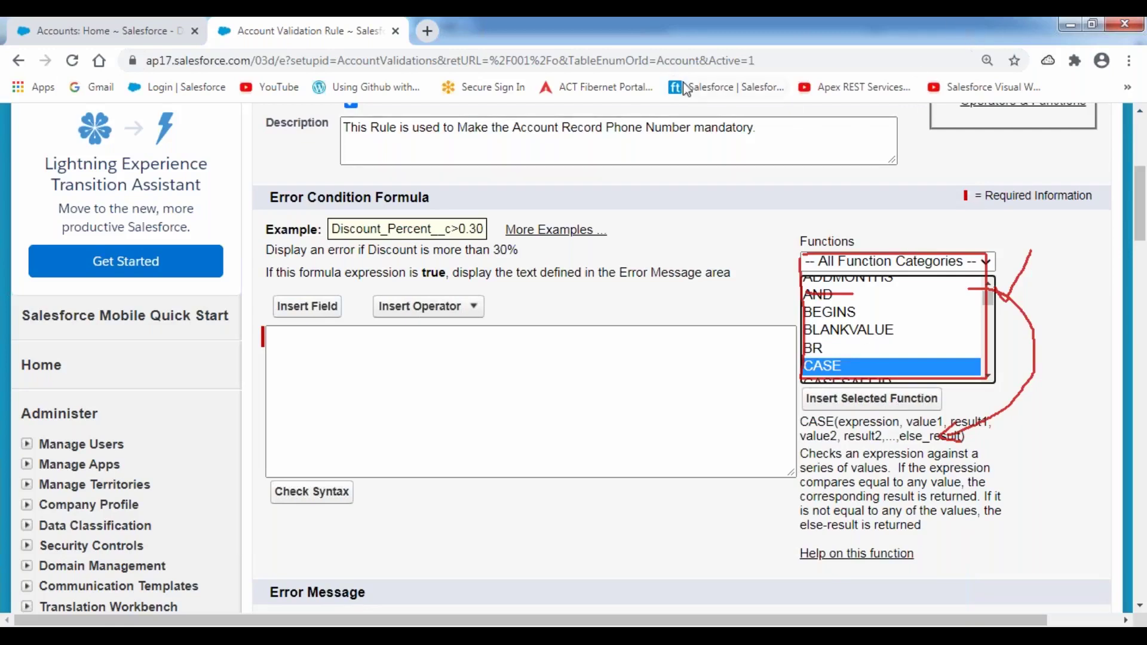
pyautogui.click(633, 27)
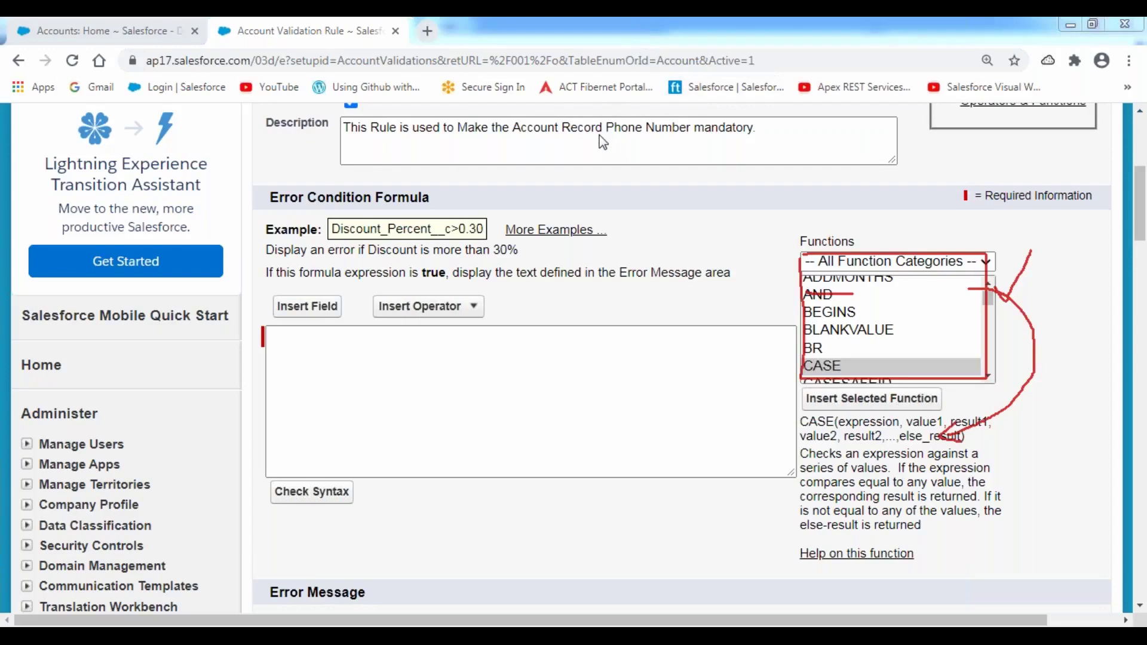
pyautogui.click(599, 136)
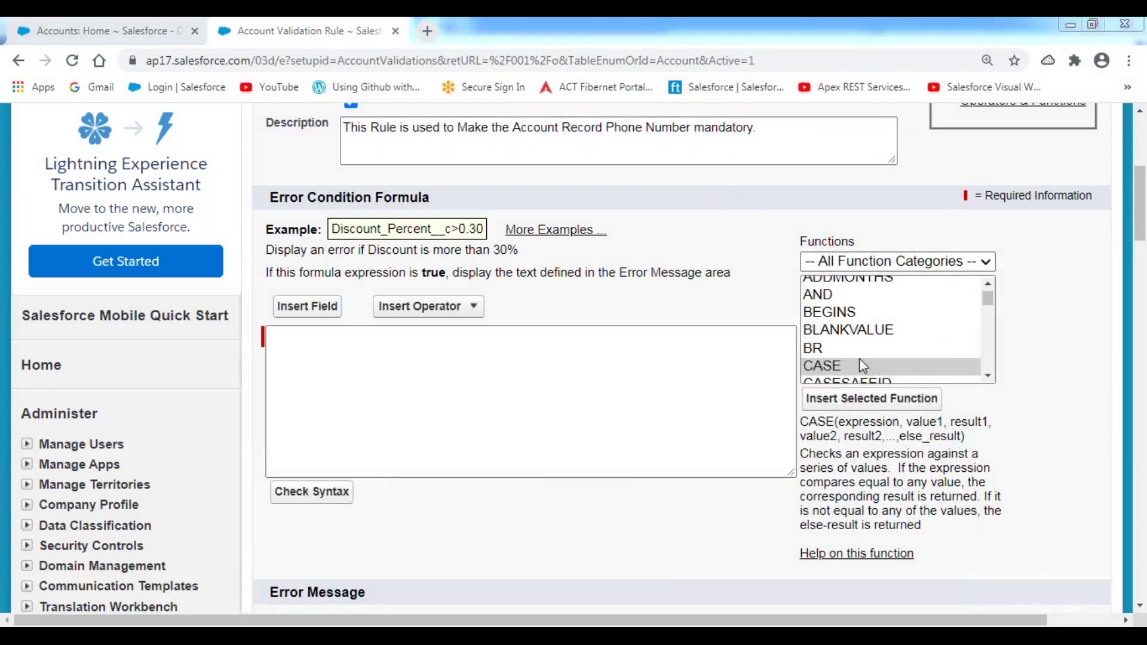
pyautogui.click(988, 376)
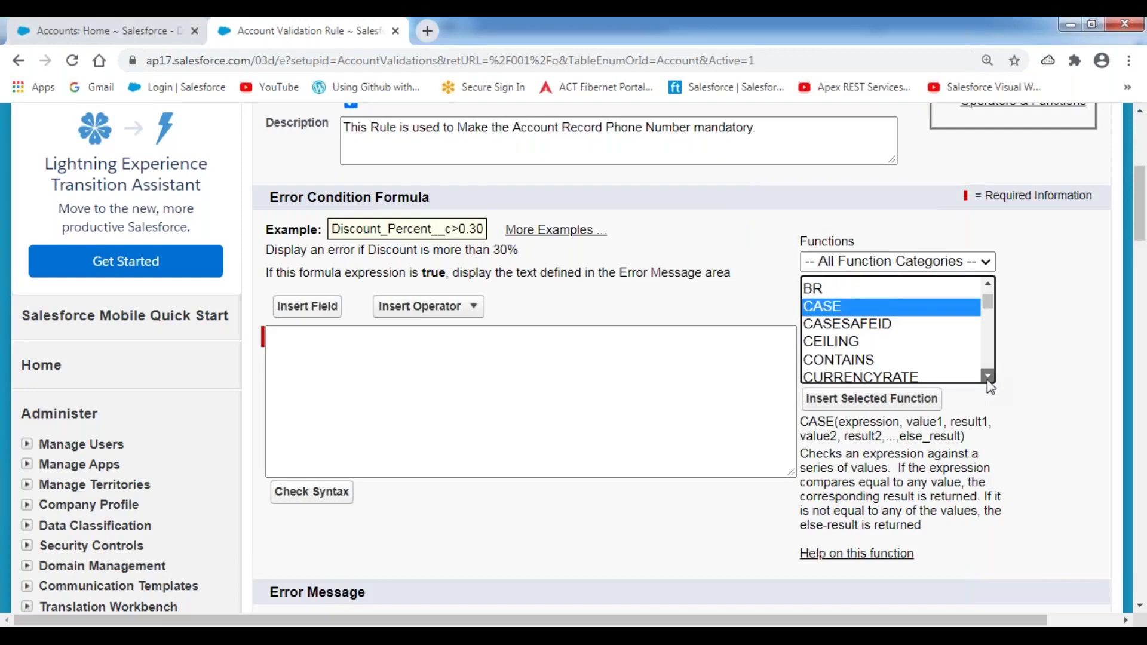
pyautogui.scroll(-5, 987, 375)
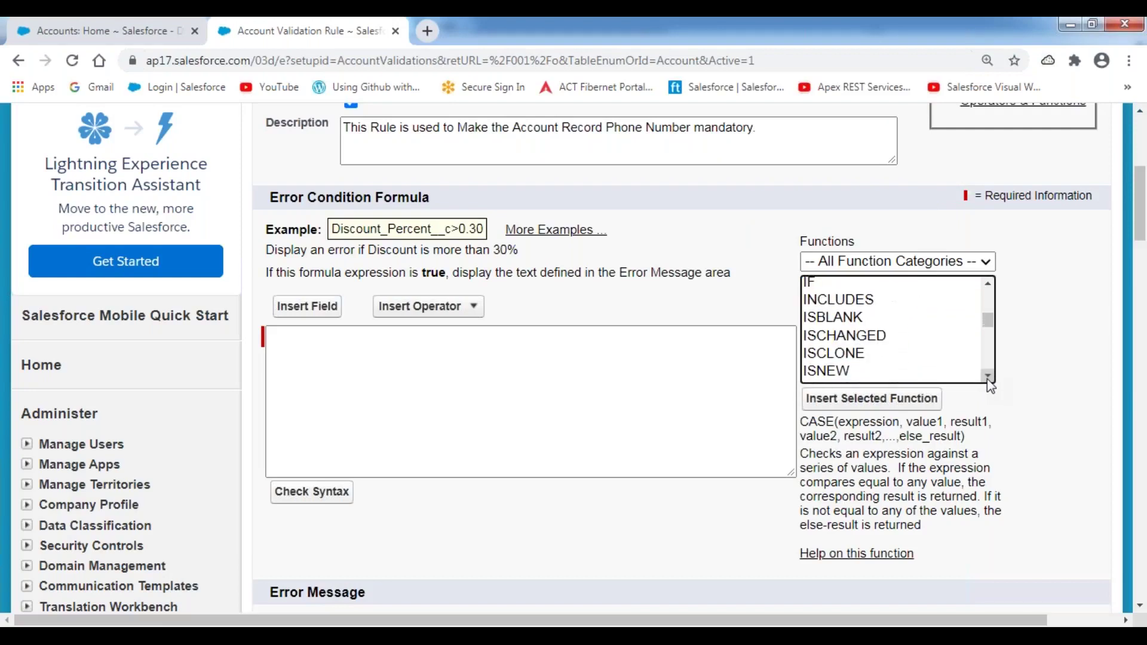
pyautogui.click(987, 283)
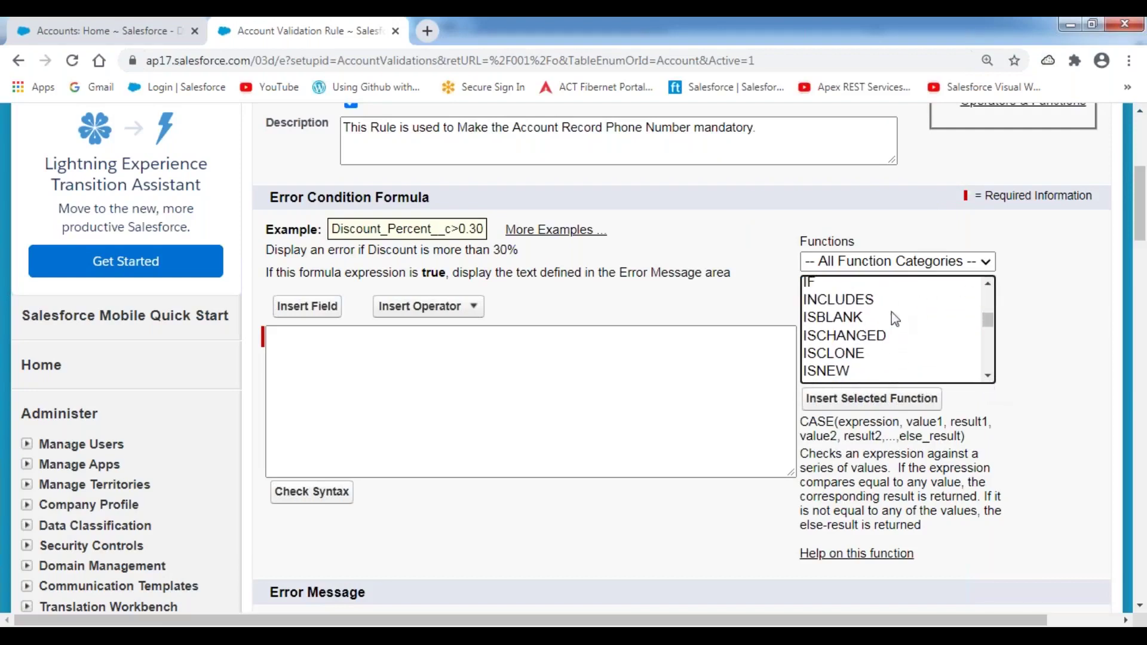
pyautogui.click(844, 326)
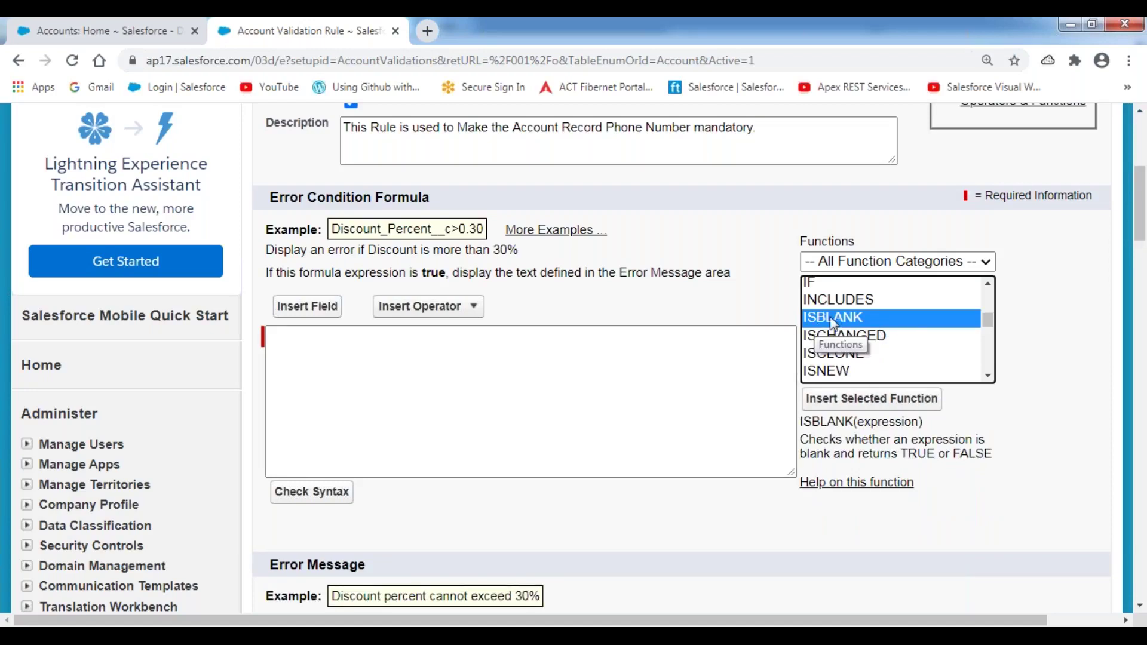
# - Insert ISBLANK into the error condition formula and delete its expression placeholder, leaving ISBLANK()
pyautogui.click(299, 351)
pyautogui.write('isb')
pyautogui.write('nk')
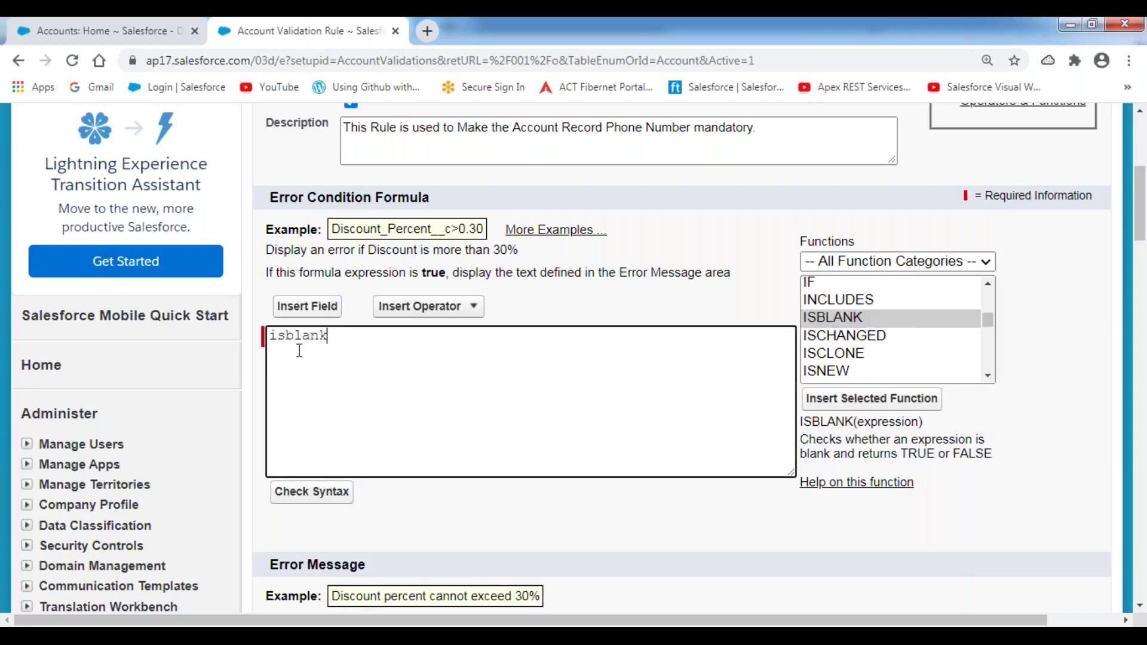
pyautogui.write('()')
pyautogui.press('BackSpace')
pyautogui.press('BackSpace')
pyautogui.press('BackSpace')
pyautogui.press('BackSpace')
pyautogui.press('BackSpace')
pyautogui.press('BackSpace')
pyautogui.press('BackSpace')
pyautogui.press('BackSpace')
pyautogui.press('BackSpace')
pyautogui.click(836, 323)
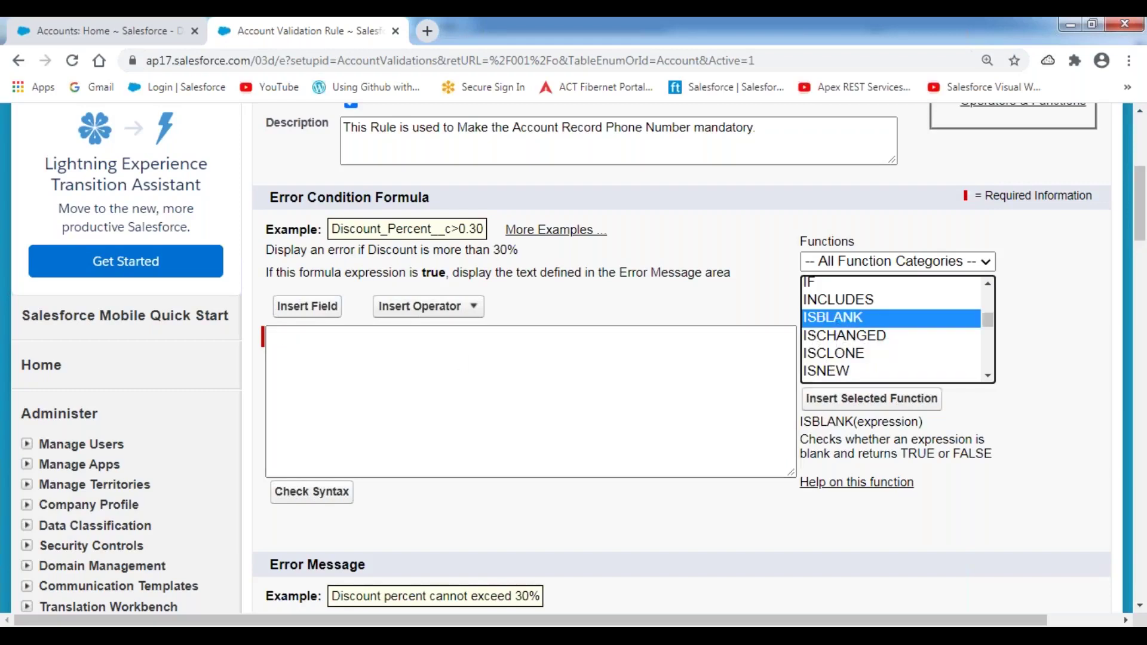
pyautogui.click(887, 399)
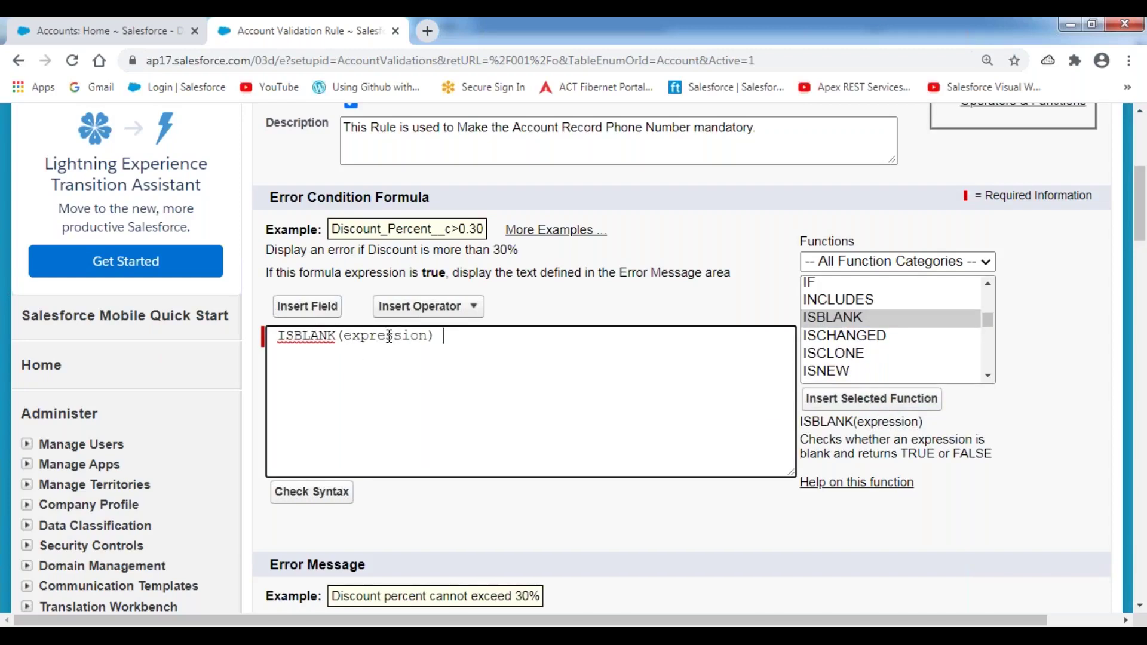
pyautogui.doubleClick(388, 337)
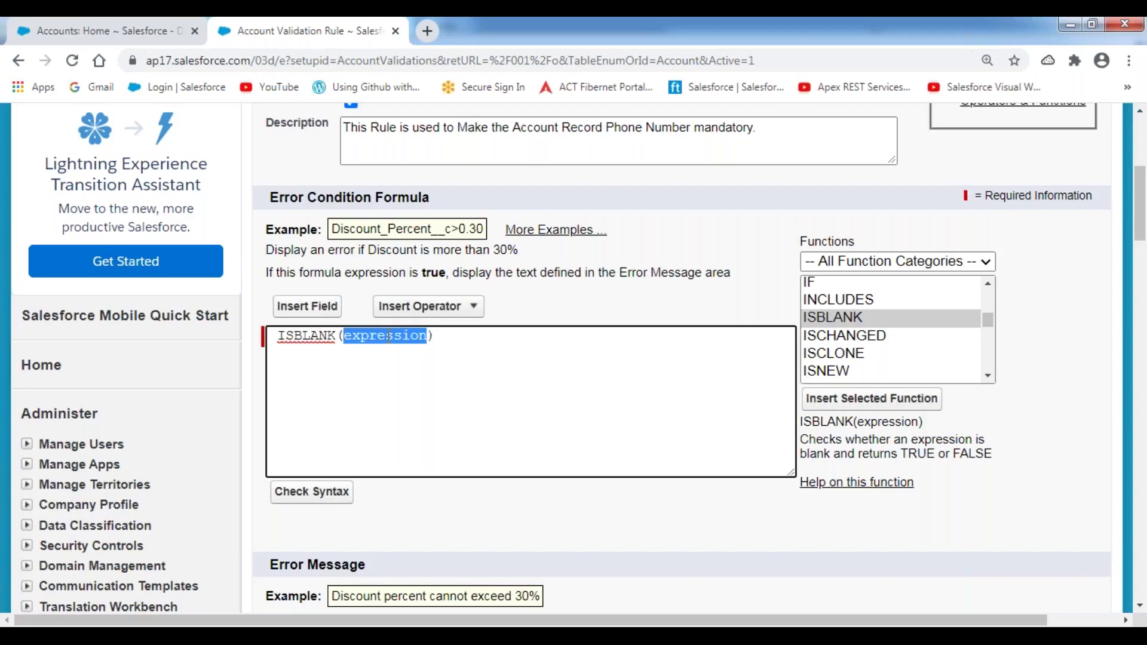
pyautogui.press('BackSpace')
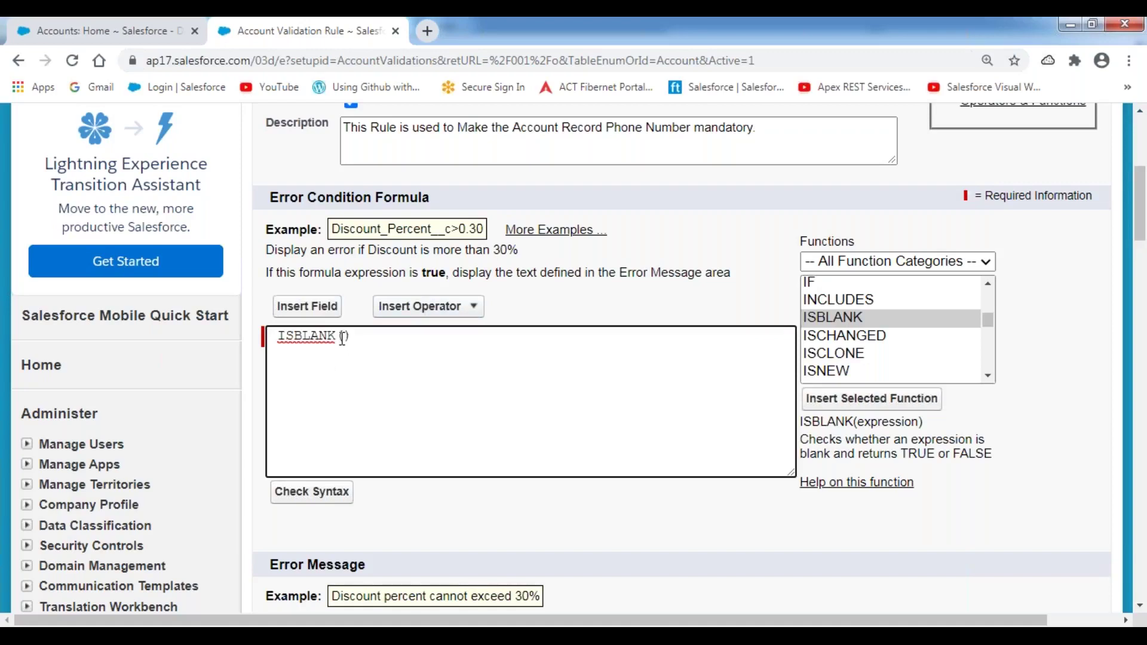
# - Insert the Account Phone field inside ISBLANK so the formula reads ISBLANK( Phone )
pyautogui.click(310, 316)
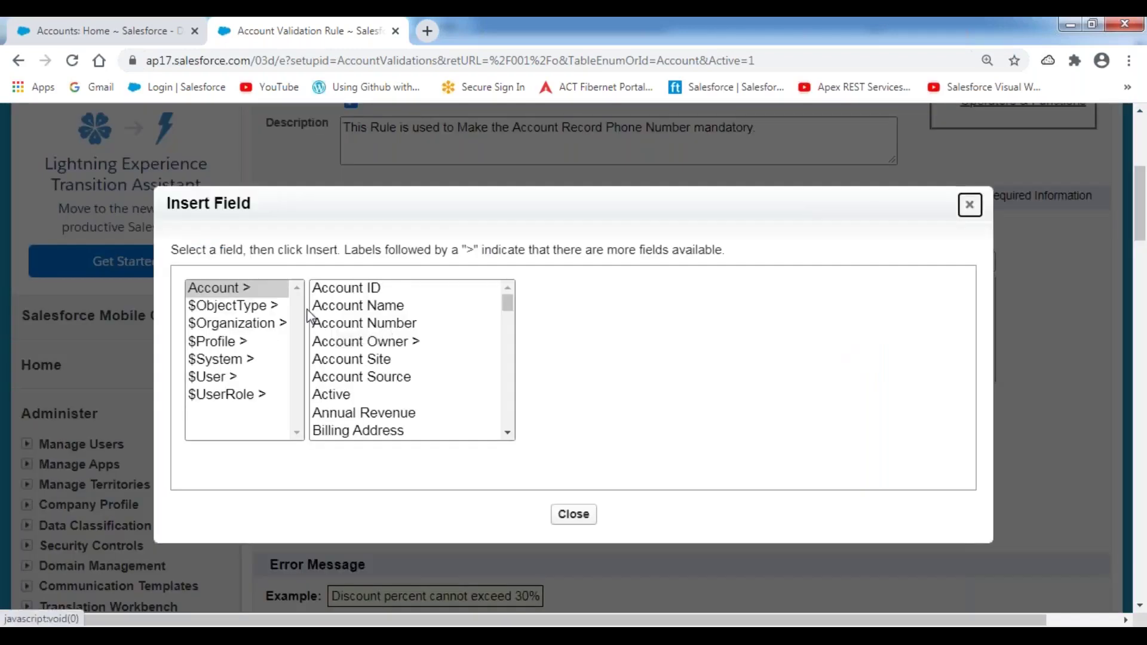
pyautogui.moveTo(510, 308); pyautogui.dragTo(513, 383)
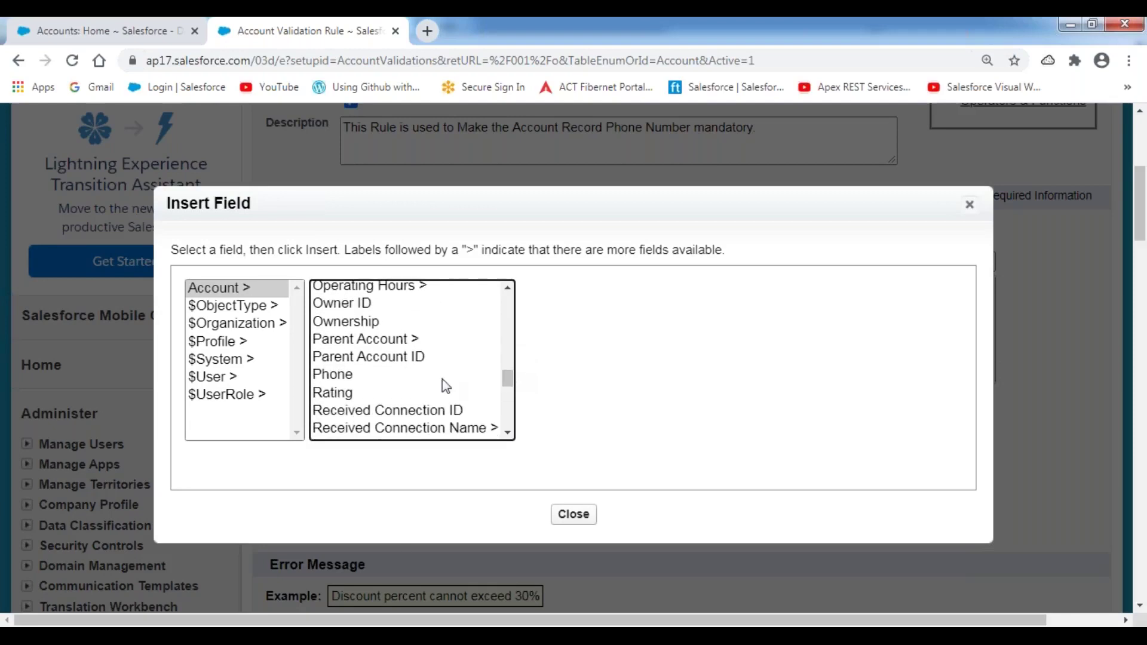
pyautogui.click(332, 380)
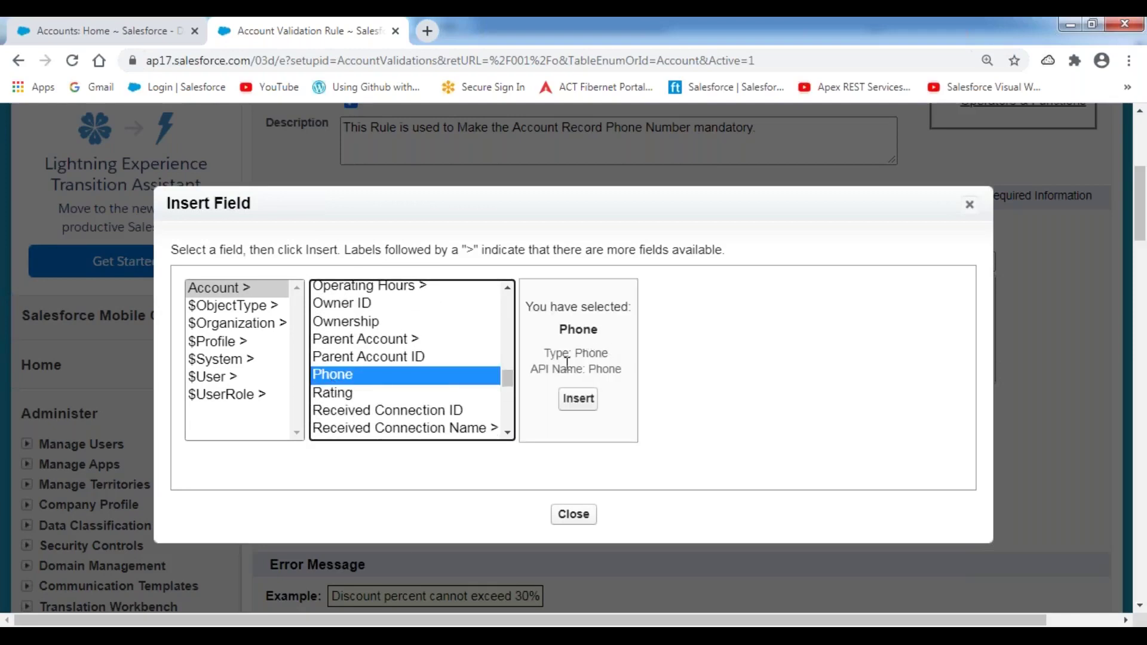
pyautogui.moveTo(532, 370); pyautogui.dragTo(621, 370)
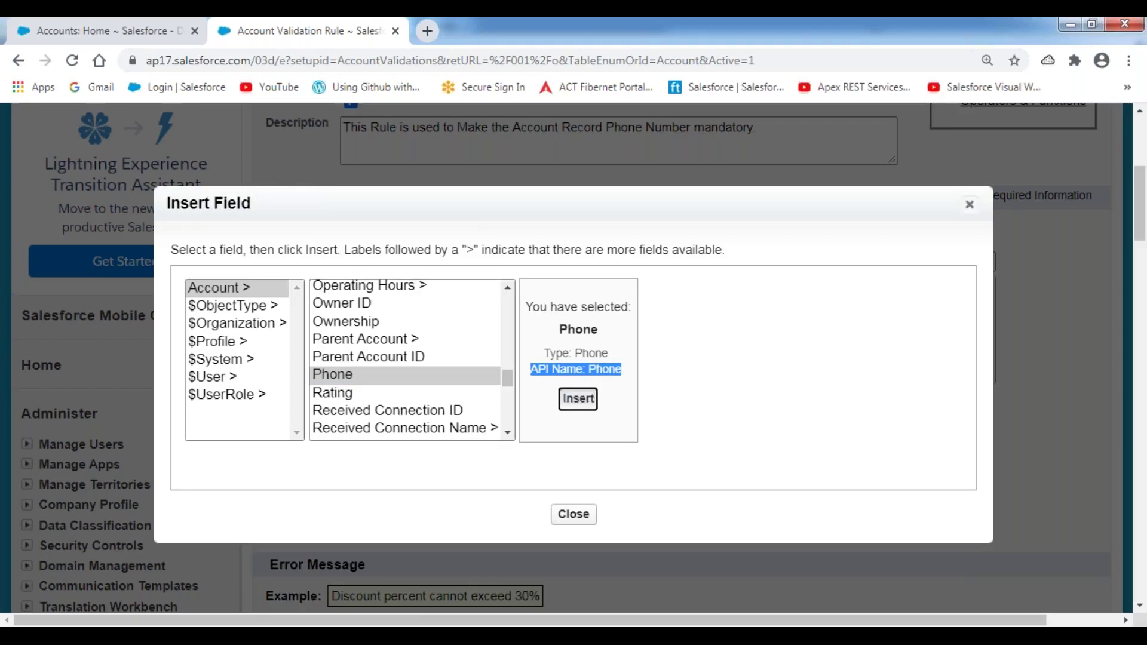
pyautogui.click(578, 399)
pyautogui.click(569, 304)
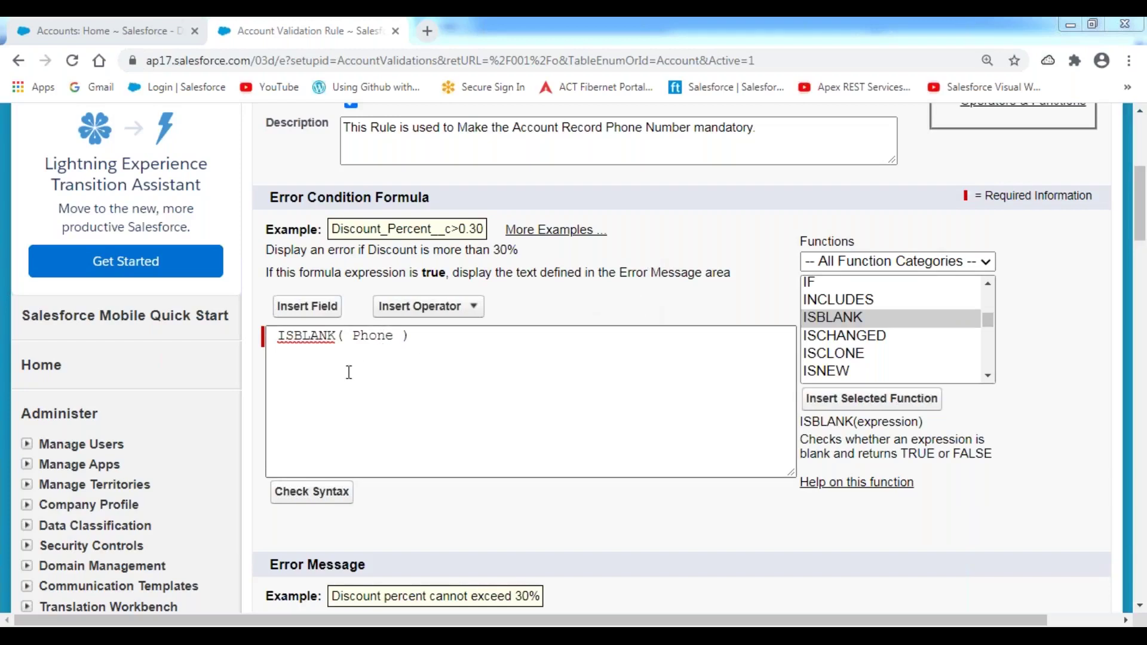
pyautogui.moveTo(280, 335); pyautogui.dragTo(378, 353)
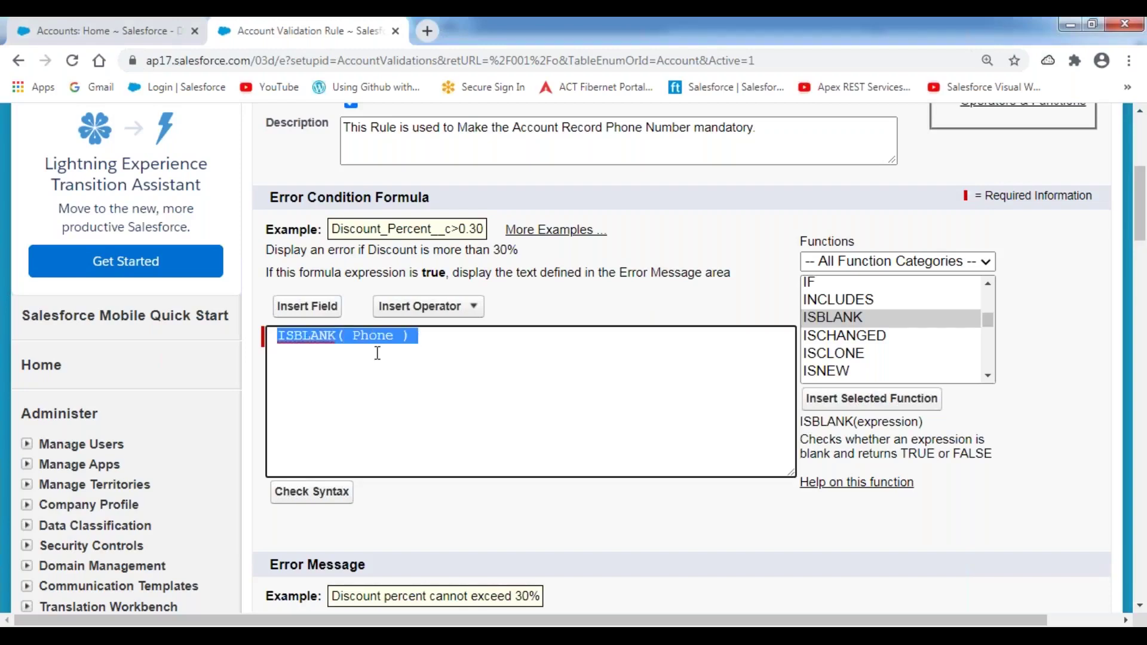
pyautogui.doubleClick(316, 338)
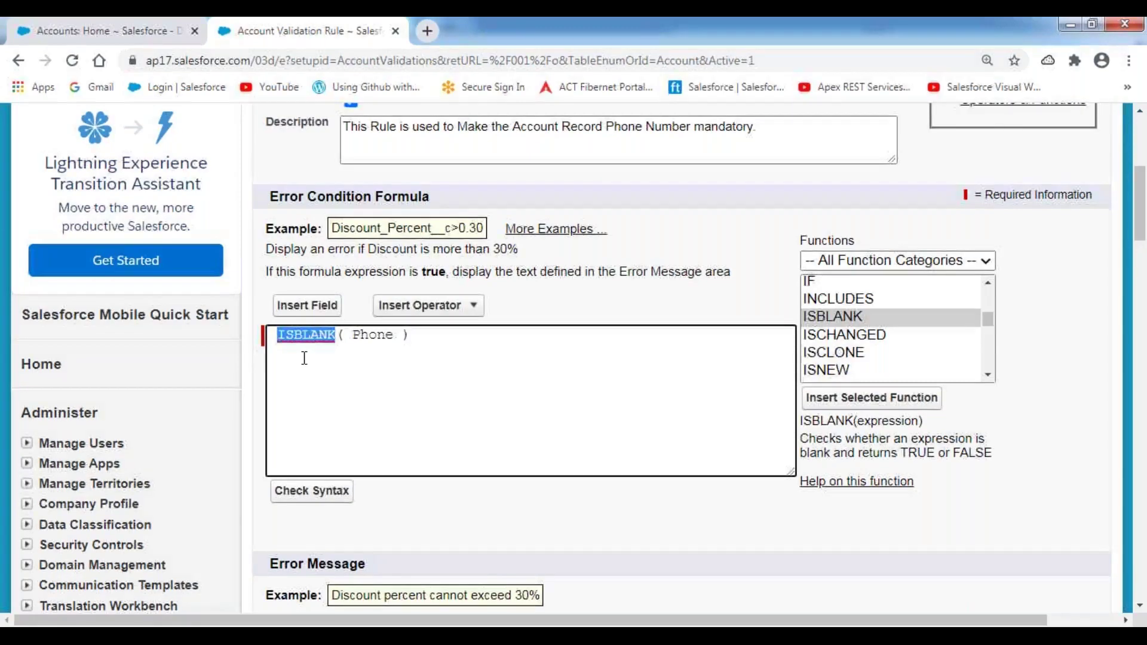
pyautogui.scroll(-1, 304, 357)
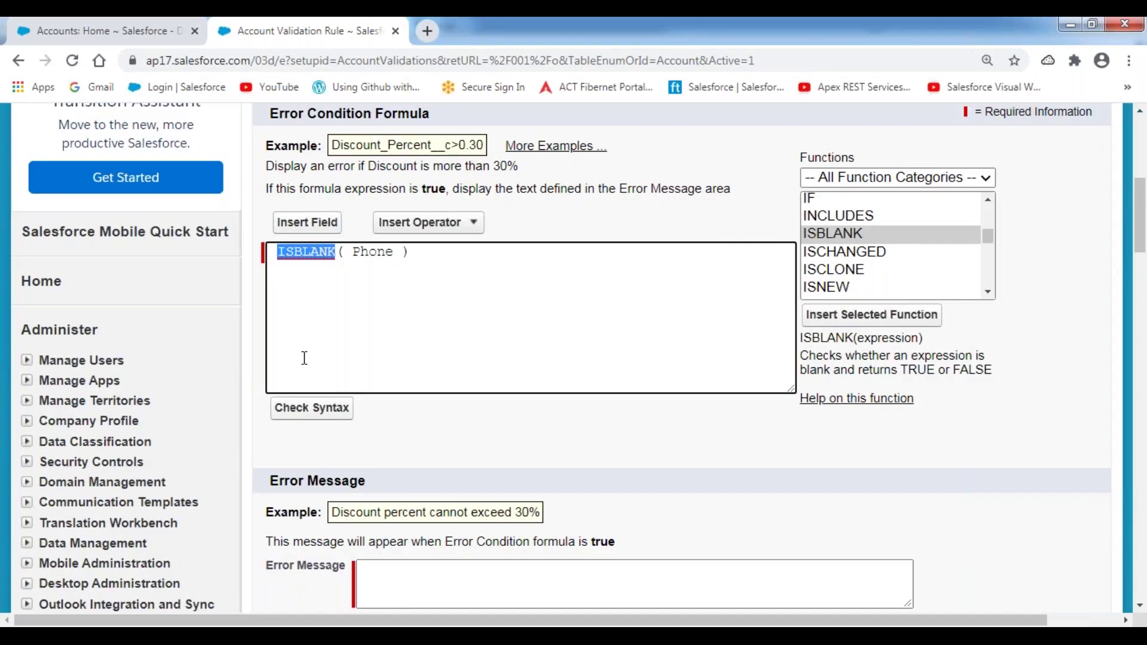
pyautogui.scroll(-2, 304, 358)
# - Enter the error message 'Please enter the Customer Contact Number.'
pyautogui.click(386, 421)
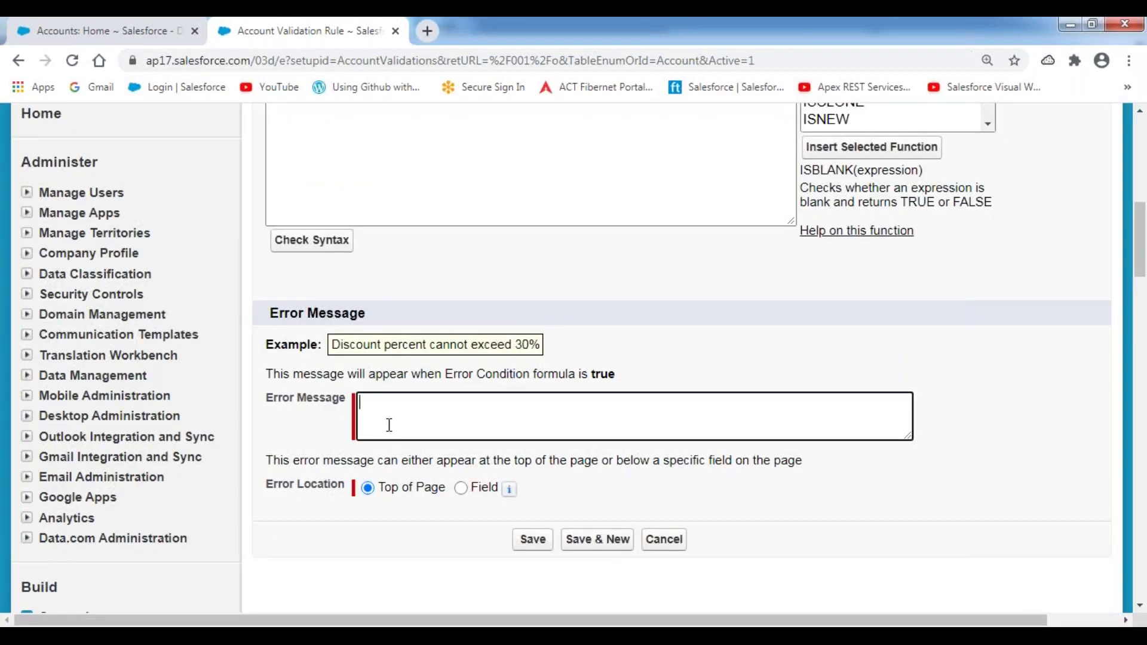
pyautogui.write('Please enter the Customer Contact Number.')
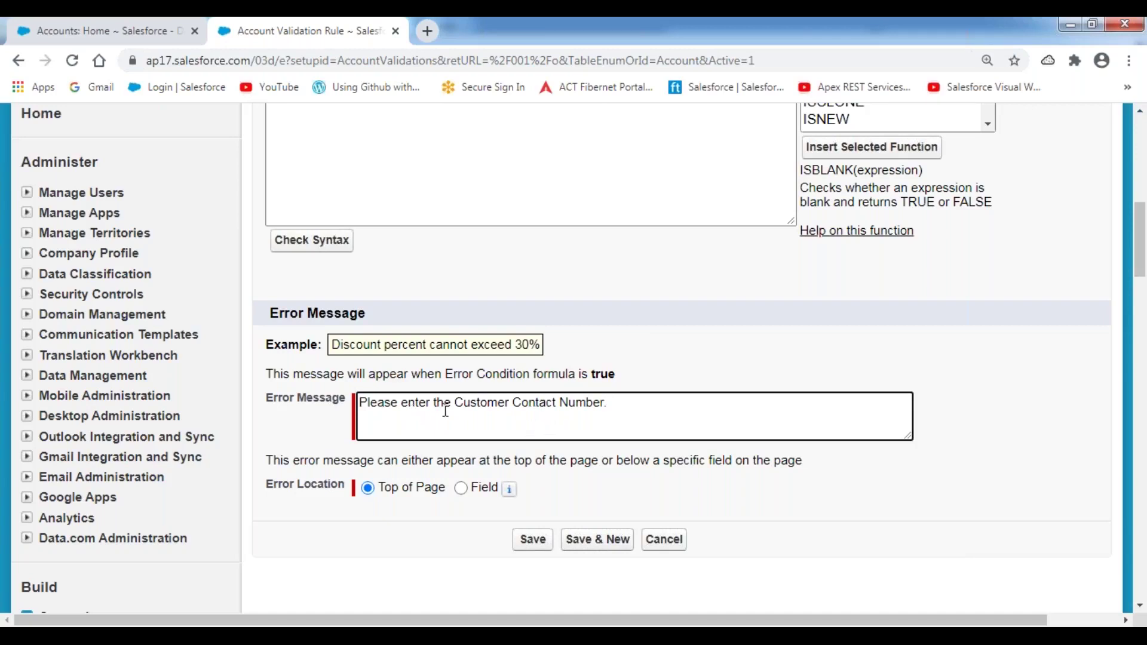
# - Highlight ISBLANK and Phone in the formula and the error message to review them
pyautogui.scroll(1, 441, 299)
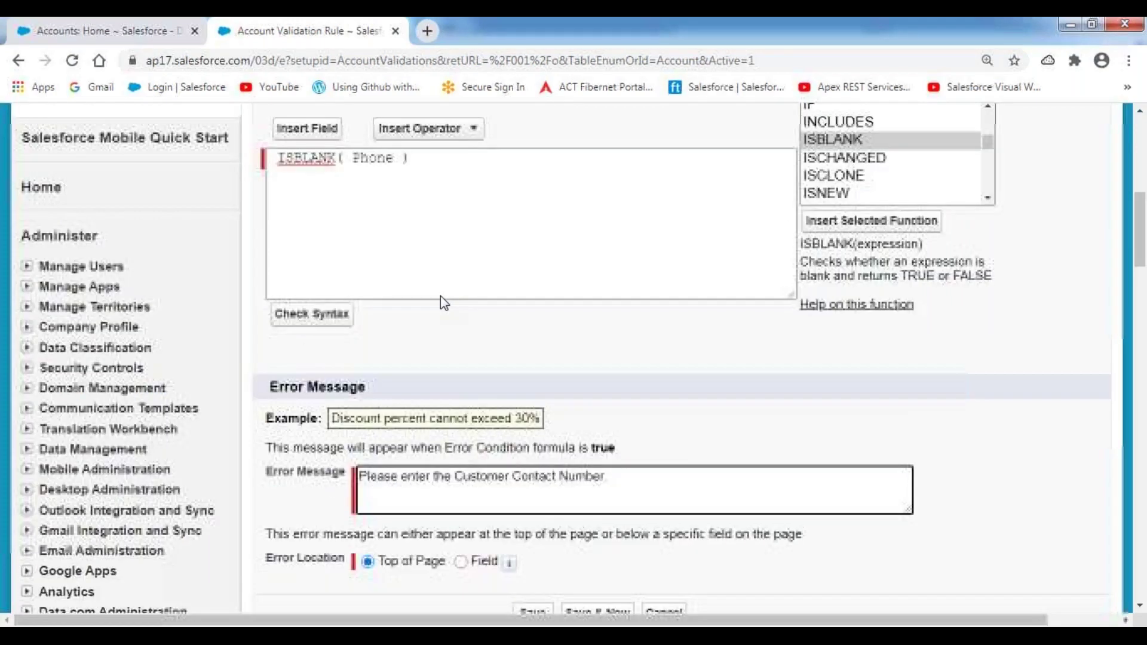
pyautogui.scroll(2, 440, 295)
pyautogui.doubleClick(373, 252)
pyautogui.doubleClick(304, 252)
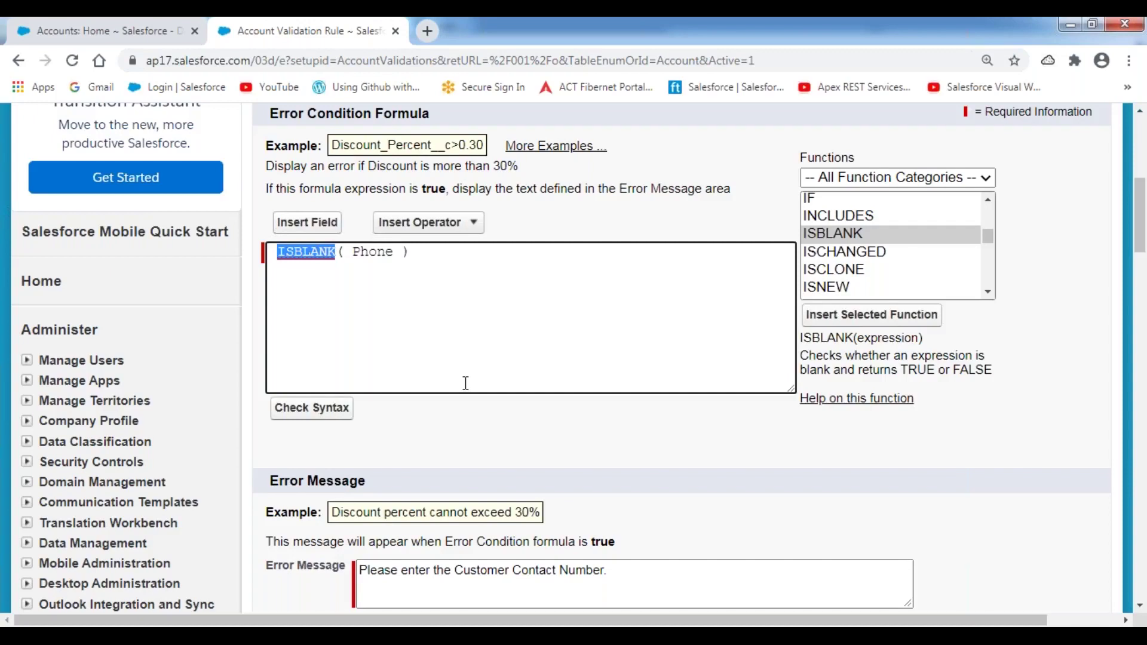
pyautogui.scroll(-3, 466, 382)
pyautogui.moveTo(359, 318); pyautogui.dragTo(628, 319)
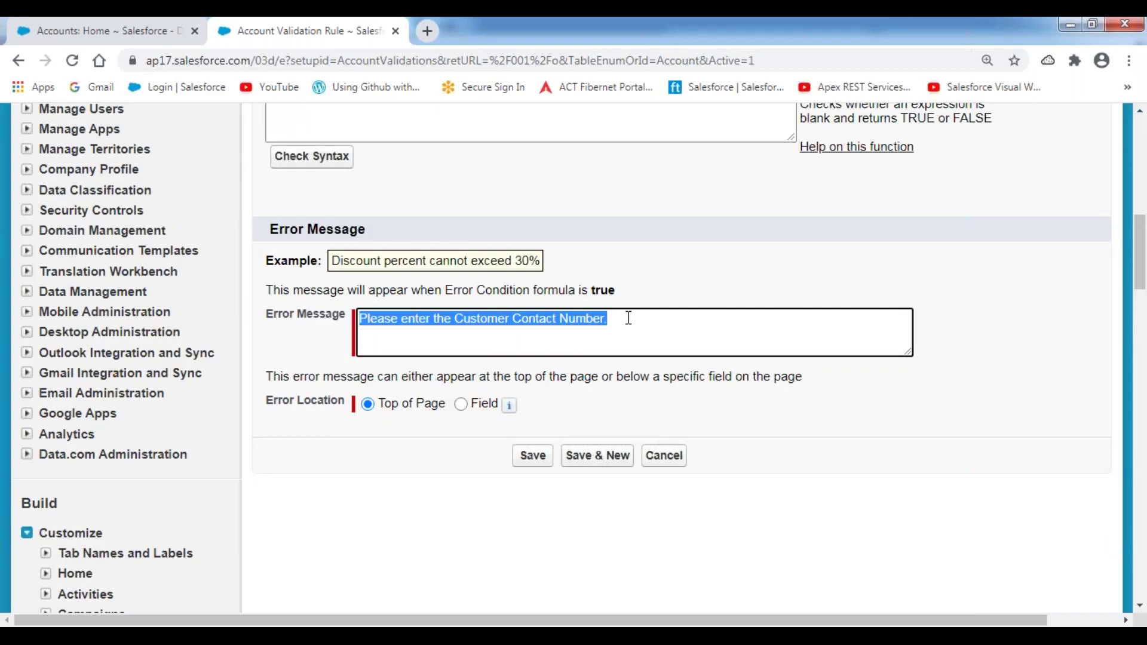
pyautogui.click(740, 274)
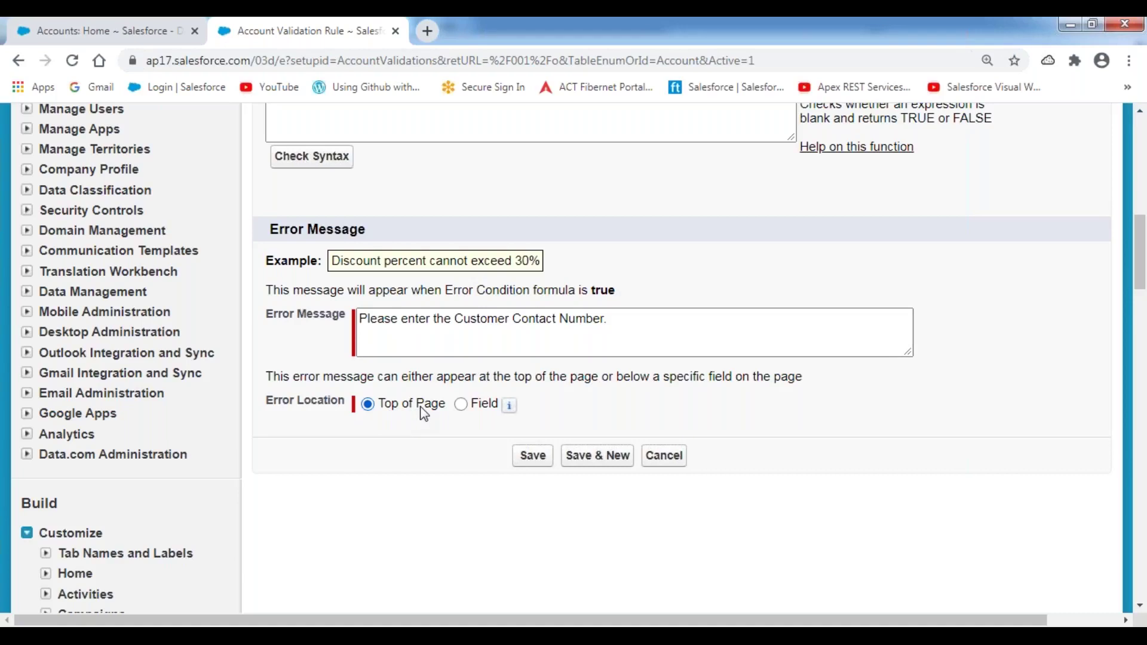
# - Set the error location to Field: Phone and save the validation rule
pyautogui.click(461, 405)
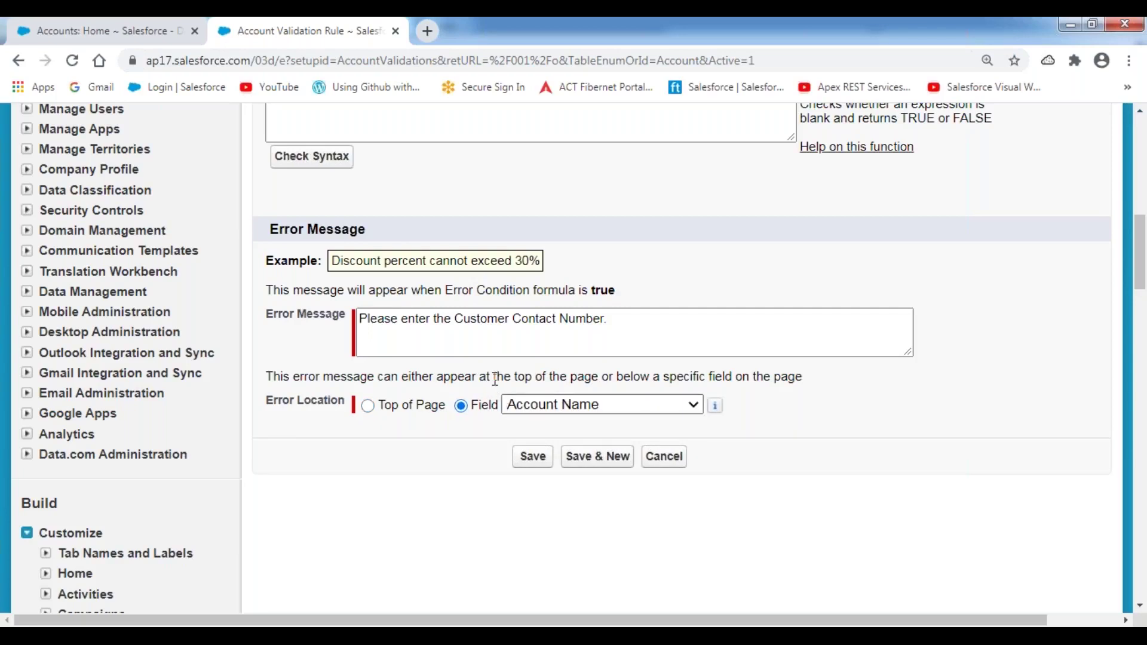
pyautogui.scroll(4, 495, 379)
pyautogui.scroll(-4, 461, 322)
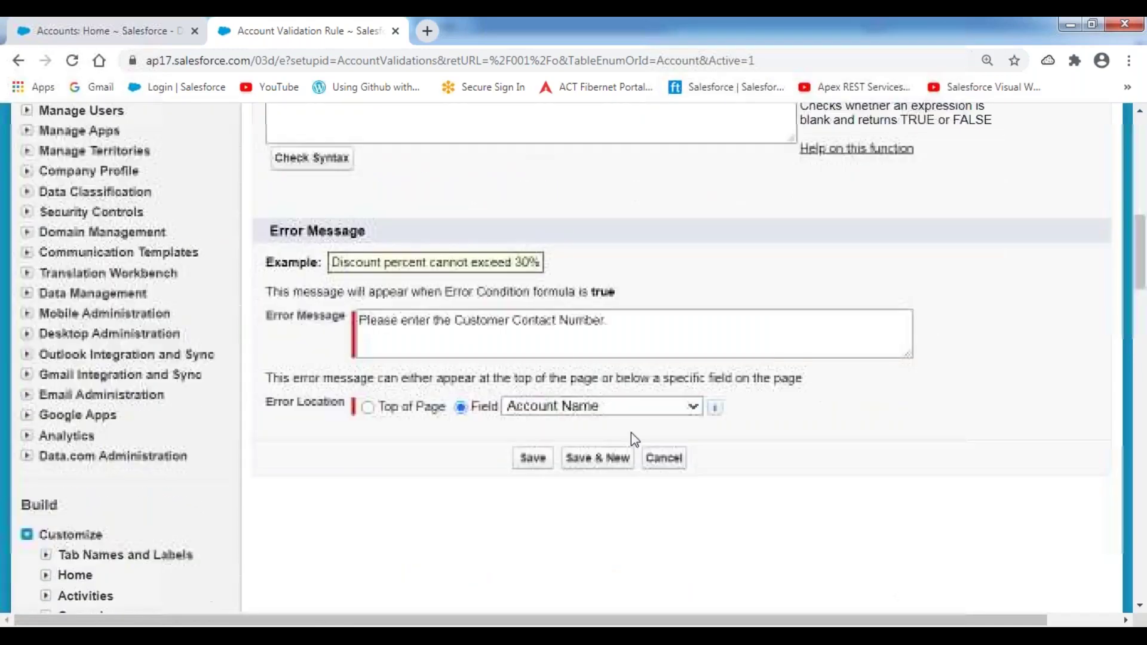
pyautogui.click(683, 410)
pyautogui.scroll(-5, 615, 272)
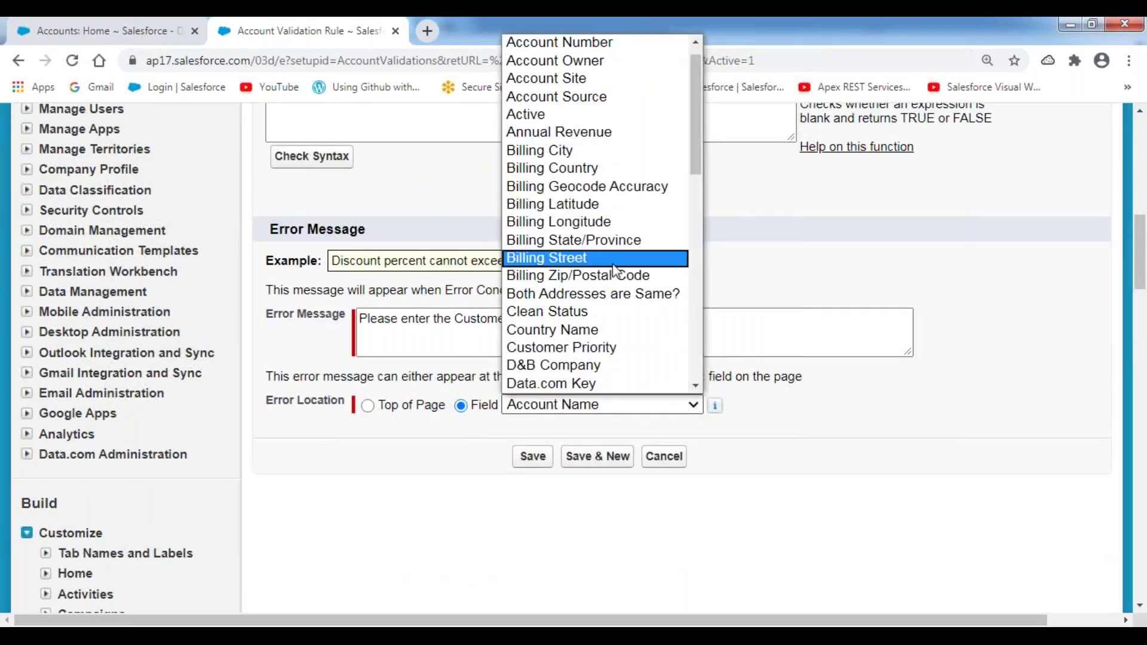
pyautogui.scroll(-5, 615, 271)
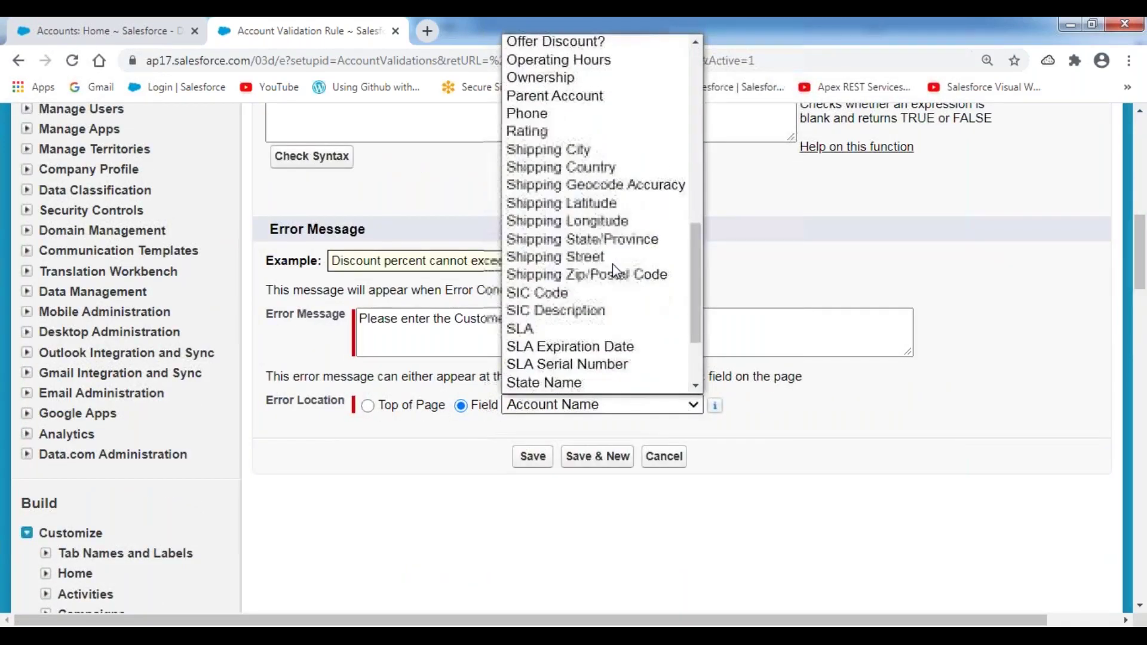
pyautogui.click(569, 114)
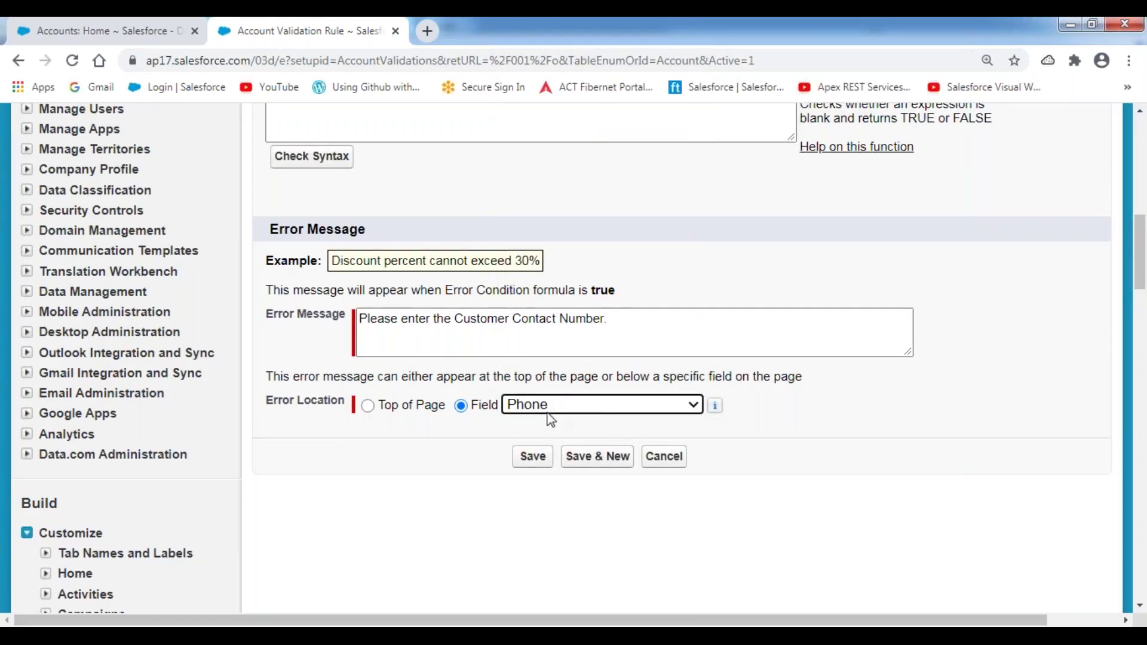
pyautogui.click(533, 460)
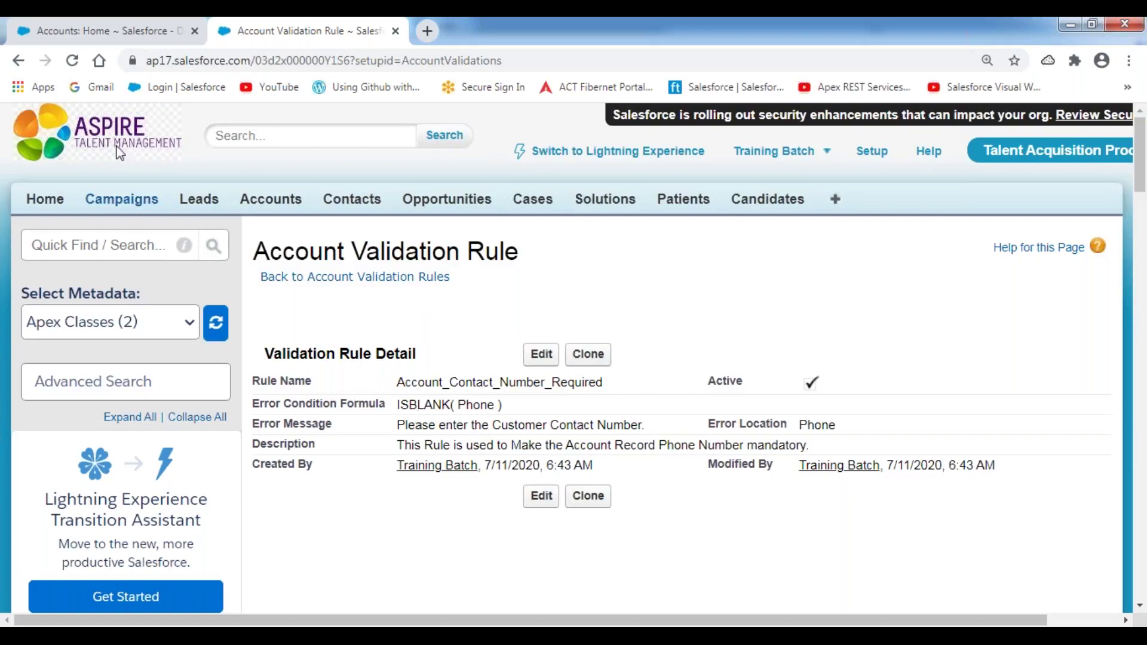
# - Create a new account and enter the Account Name 'Validation Rule Test Account'
pyautogui.click(130, 30)
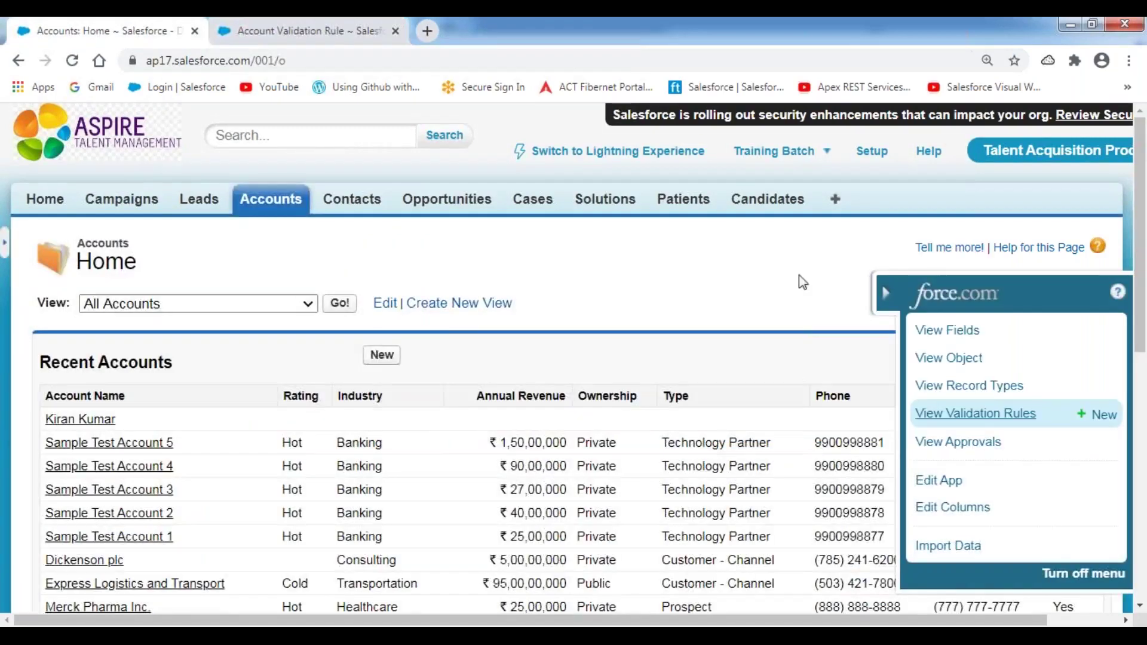
pyautogui.click(382, 355)
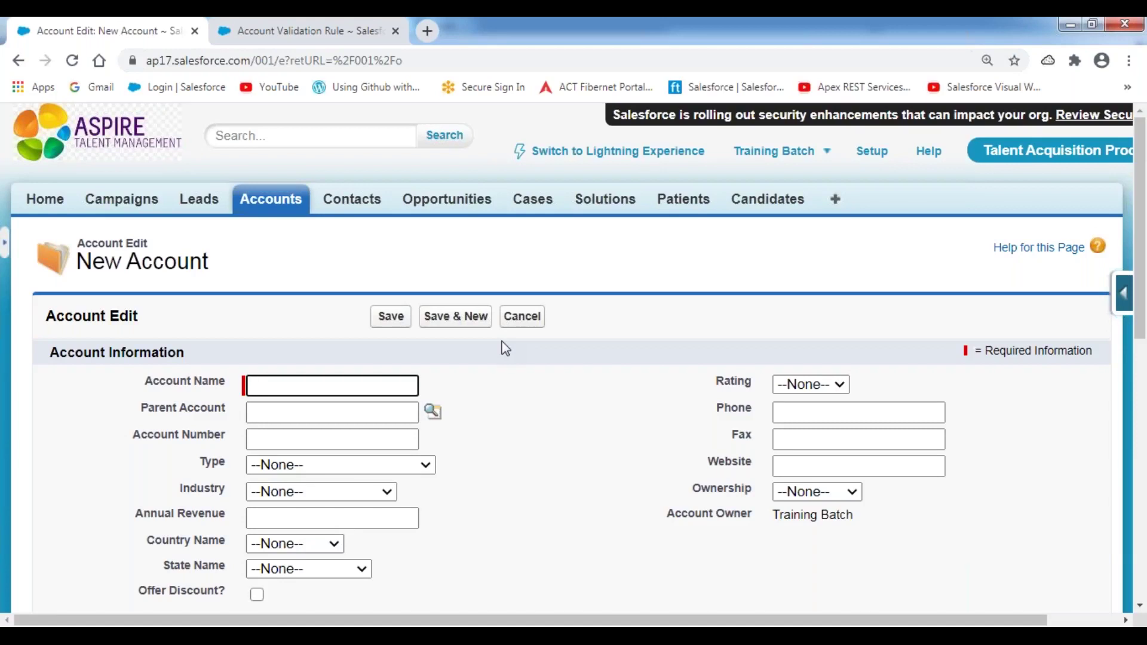
pyautogui.scroll(-3, 397, 357)
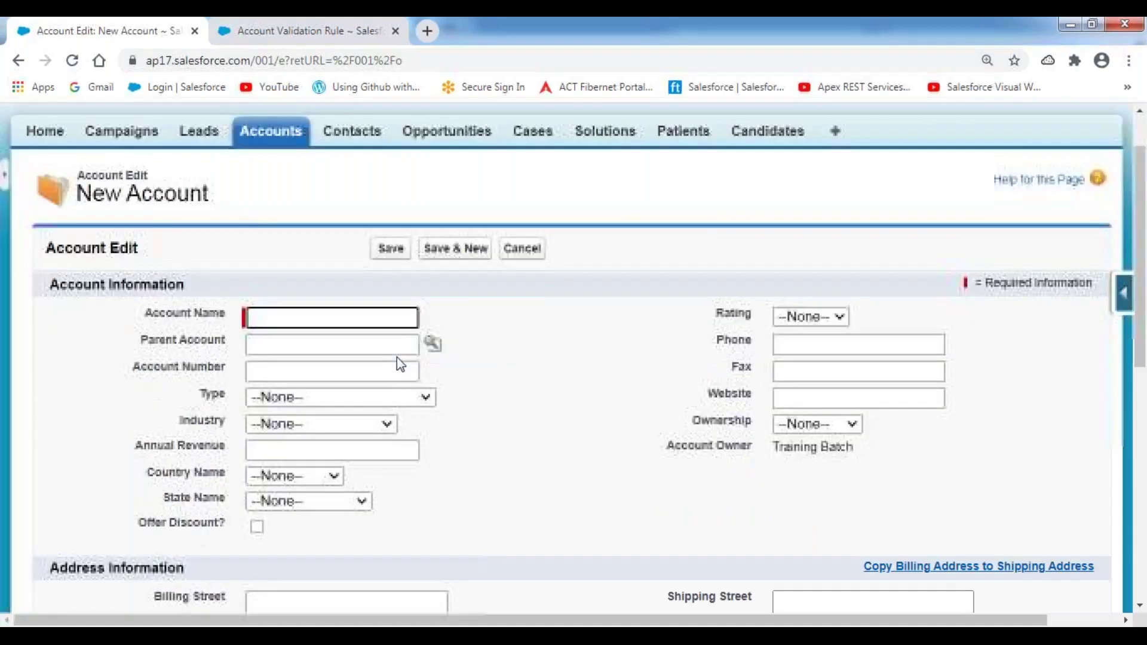
pyautogui.write('Validtion')
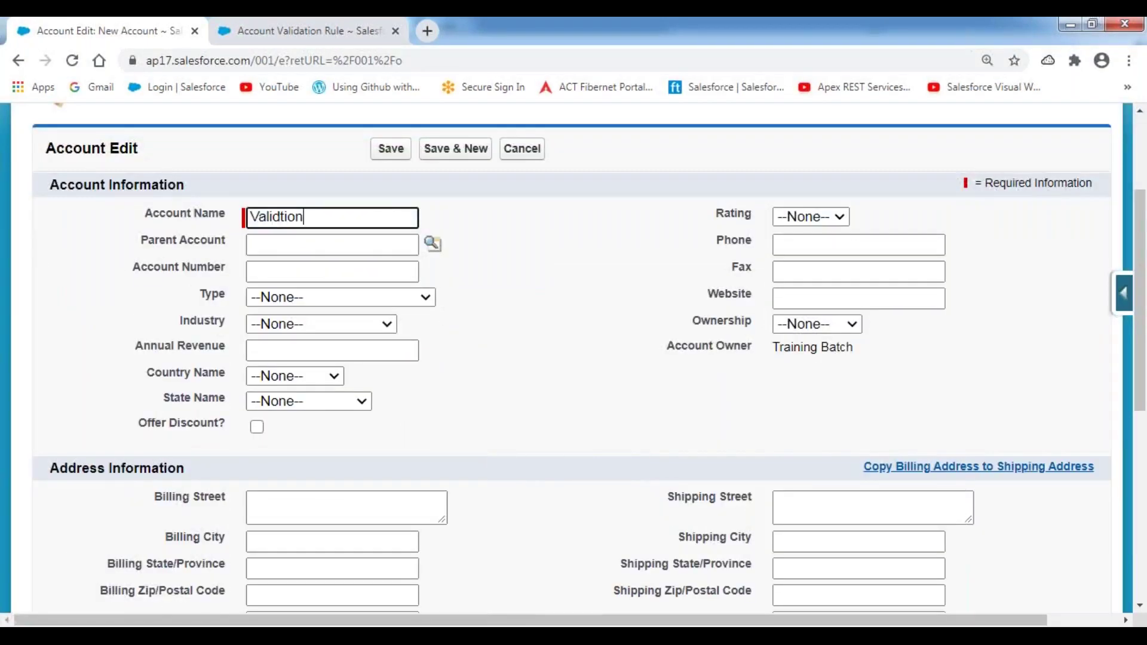
pyautogui.write(' Test Account')
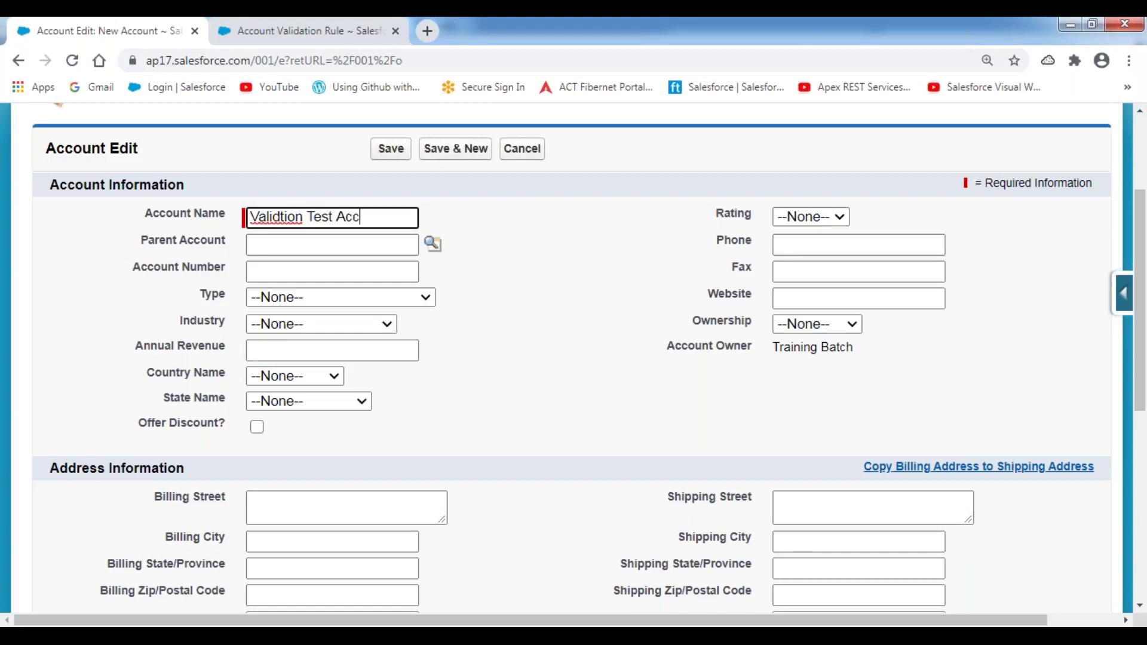
pyautogui.press('Left')
pyautogui.press('Left')
pyautogui.press('Left')
pyautogui.press('Left')
pyautogui.press('Left')
pyautogui.press('Left')
pyautogui.press('Left')
pyautogui.press('Left')
pyautogui.press('Left')
pyautogui.press('Left')
pyautogui.press('Left')
pyautogui.press('Left')
pyautogui.press('Left')
pyautogui.press('BackSpace')
pyautogui.press('BackSpace')
pyautogui.press('BackSpace')
pyautogui.press('BackSpace')
pyautogui.write('ation ')
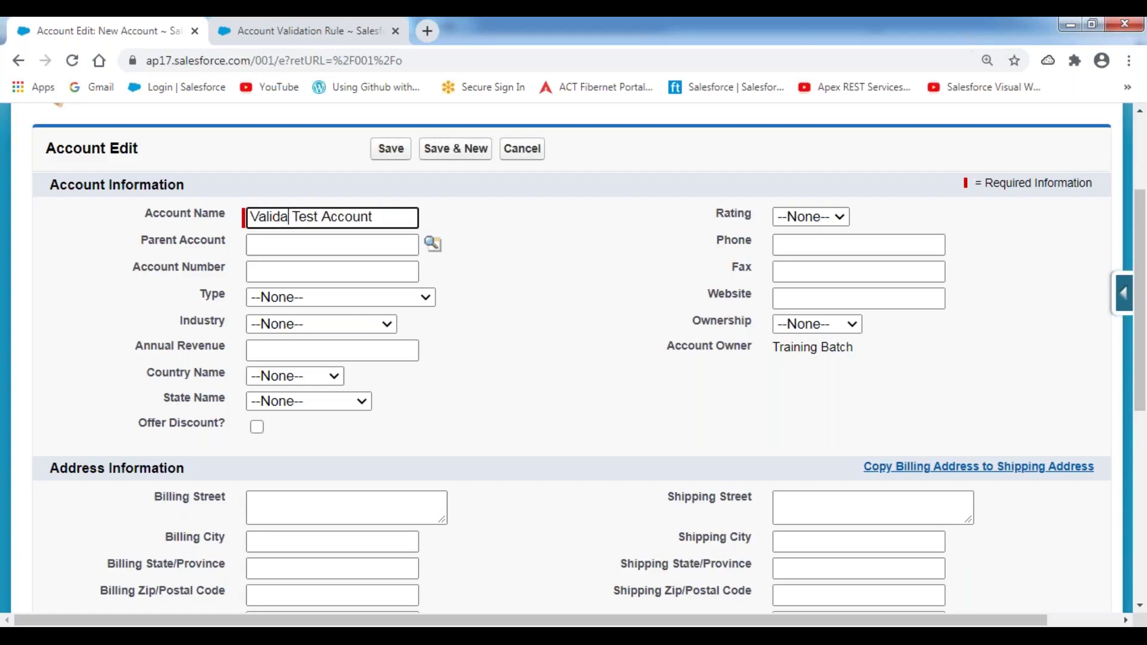
pyautogui.write('Rule')
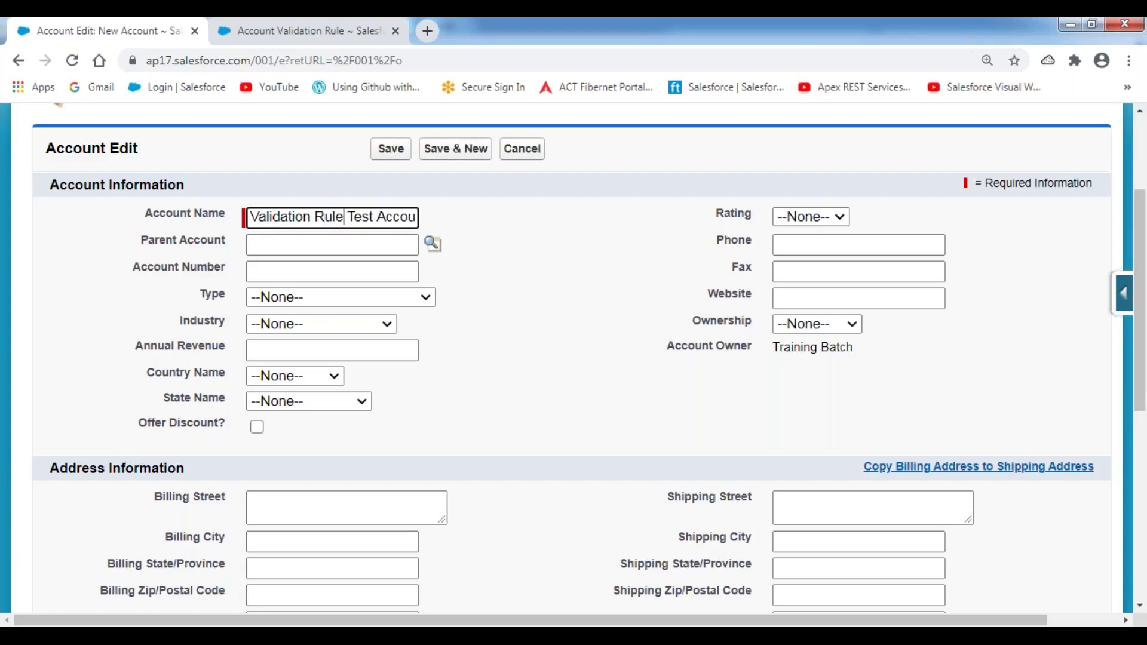
pyautogui.click(579, 280)
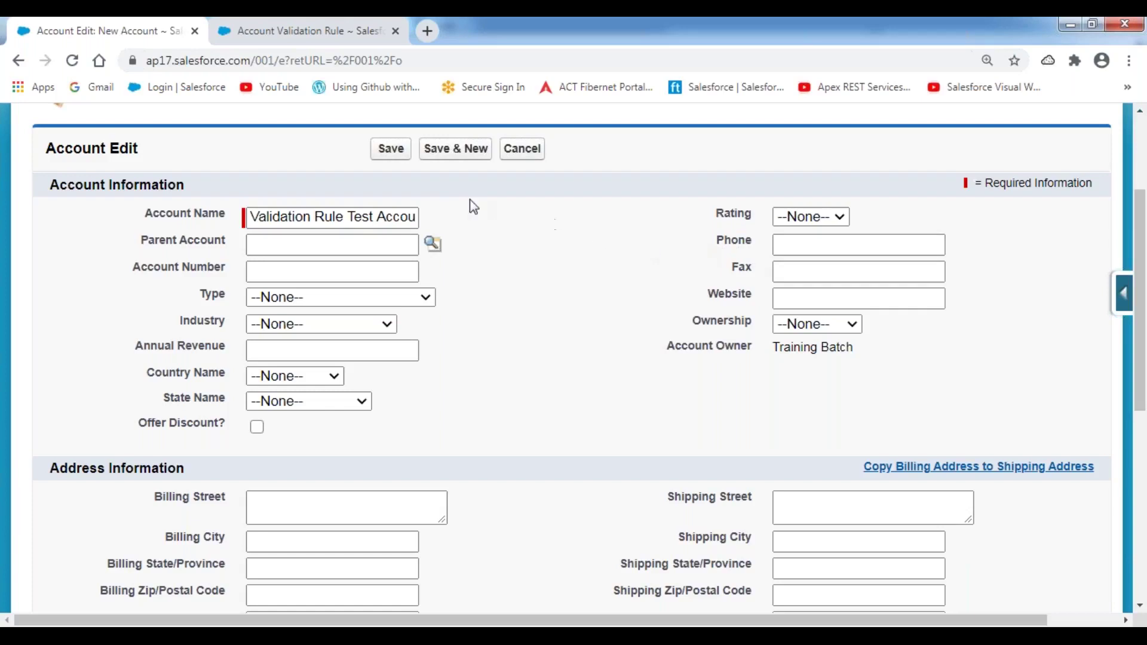
# - Save with Phone blank and point out the 'Please enter the Customer Contact Number.' error
pyautogui.click(391, 153)
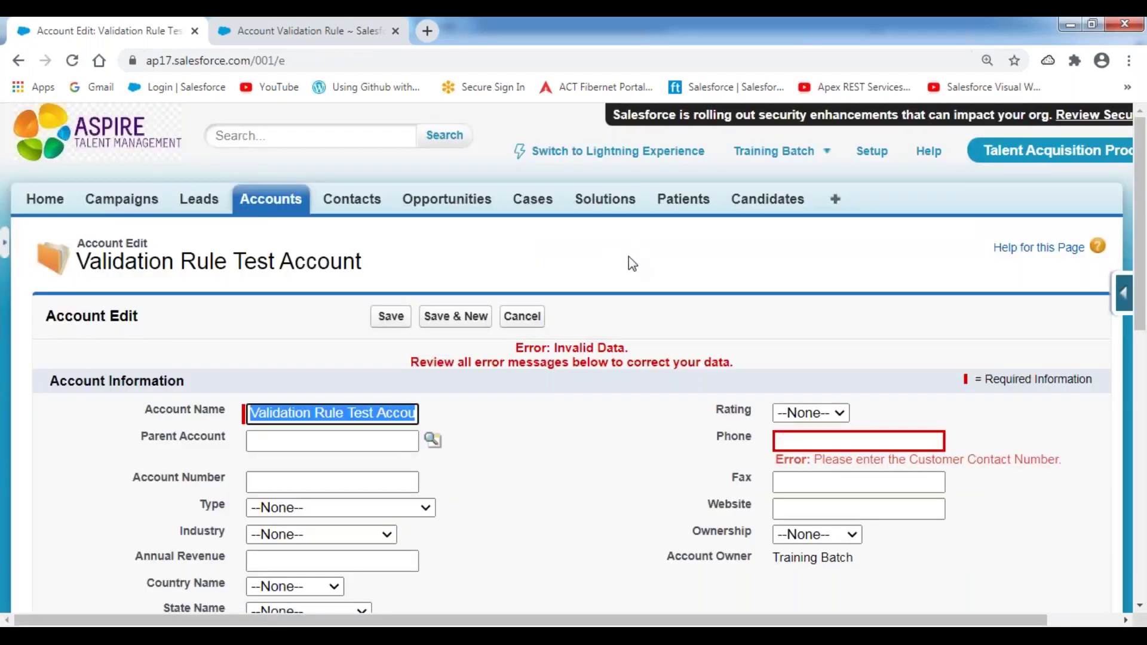
pyautogui.scroll(-1, 628, 258)
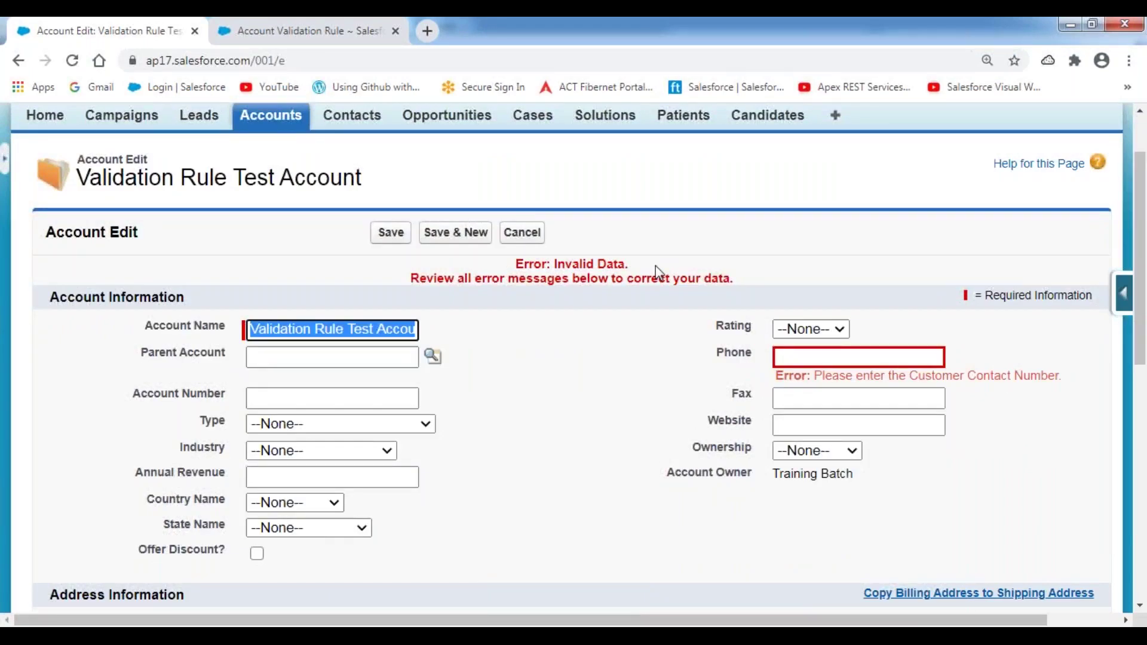
pyautogui.scroll(-1, 654, 266)
pyautogui.moveTo(815, 293); pyautogui.dragTo(1084, 294)
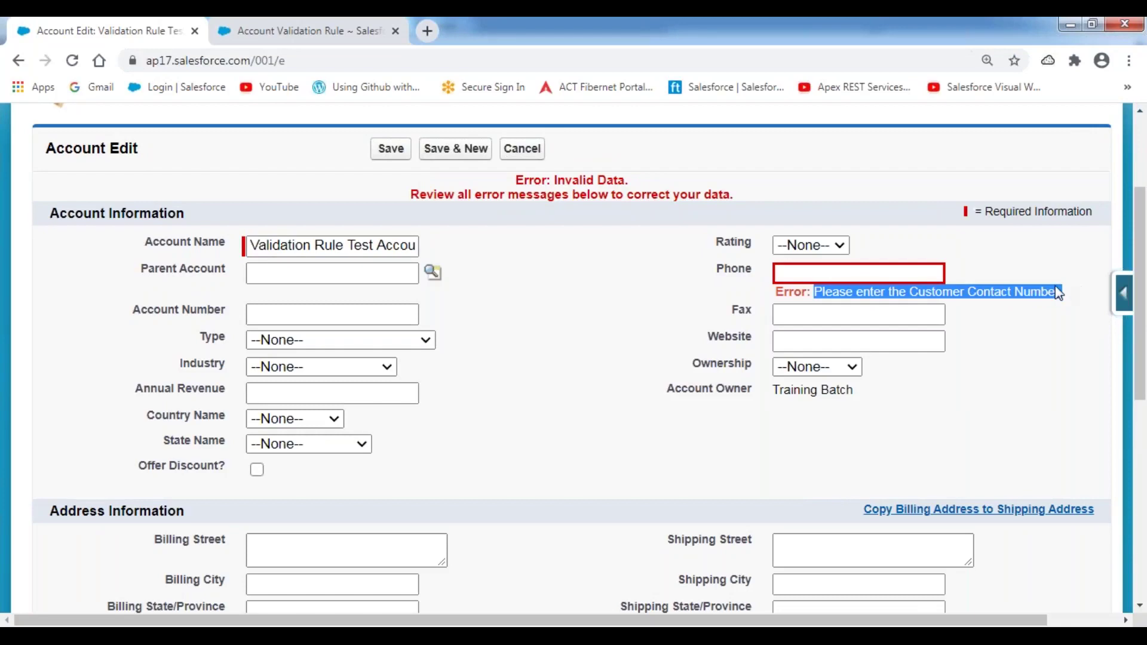
pyautogui.click(571, 247)
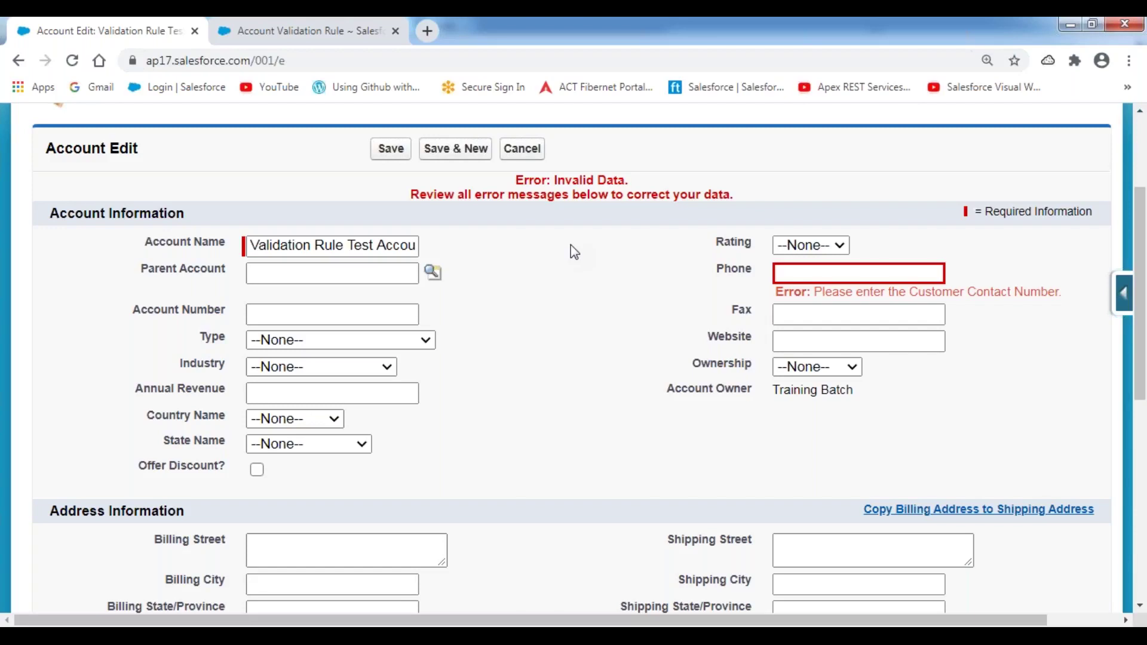
# - Retry the blank-phone save, then fill in a phone number and save the account
pyautogui.click(396, 153)
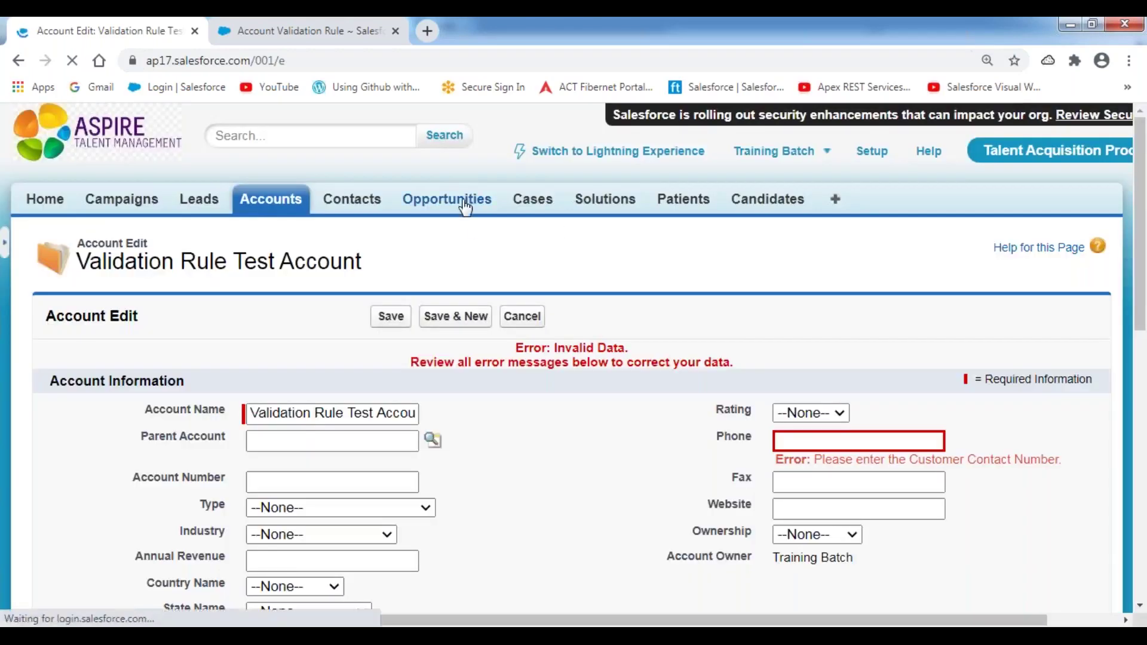
pyautogui.scroll(-3, 704, 252)
pyautogui.click(819, 272)
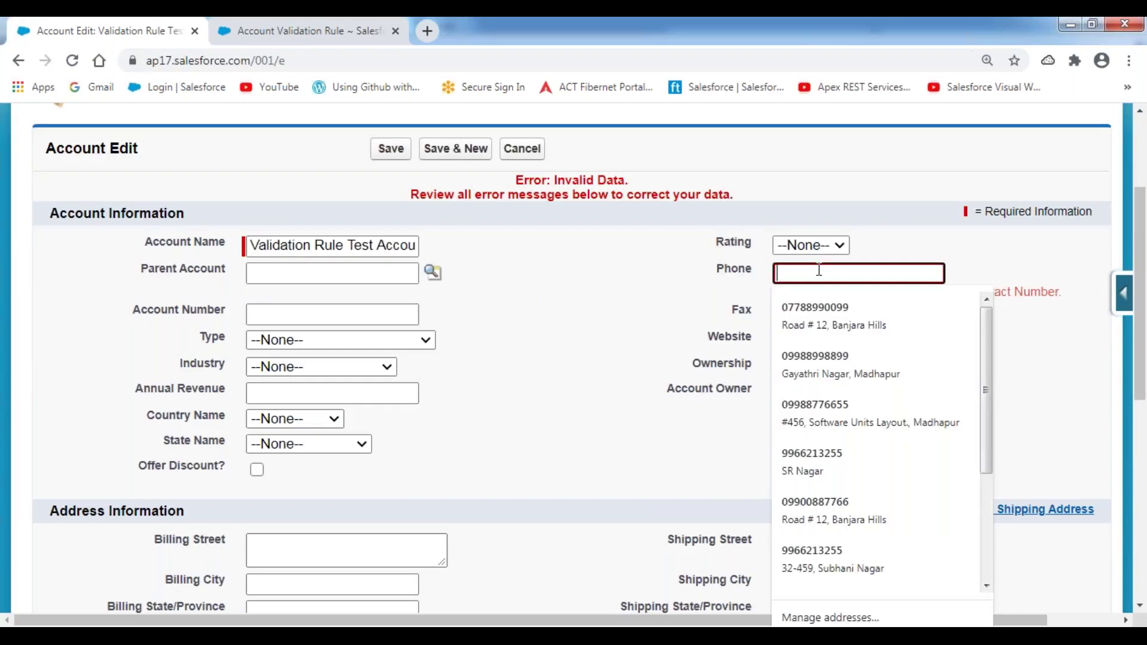
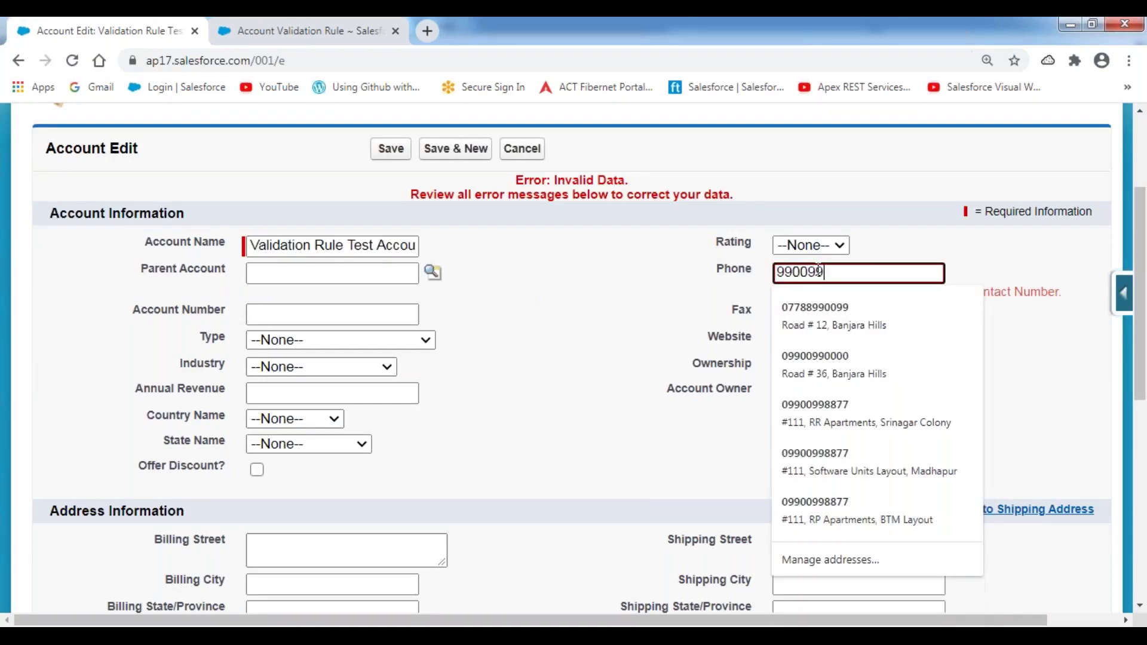
pyautogui.click(652, 282)
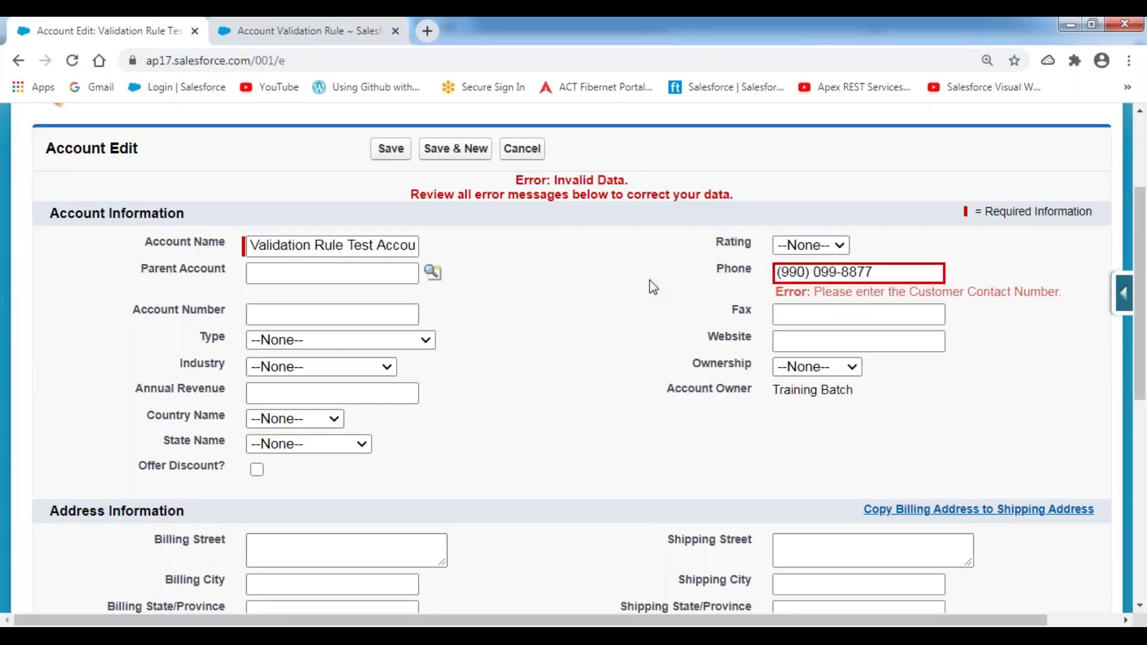
pyautogui.click(391, 149)
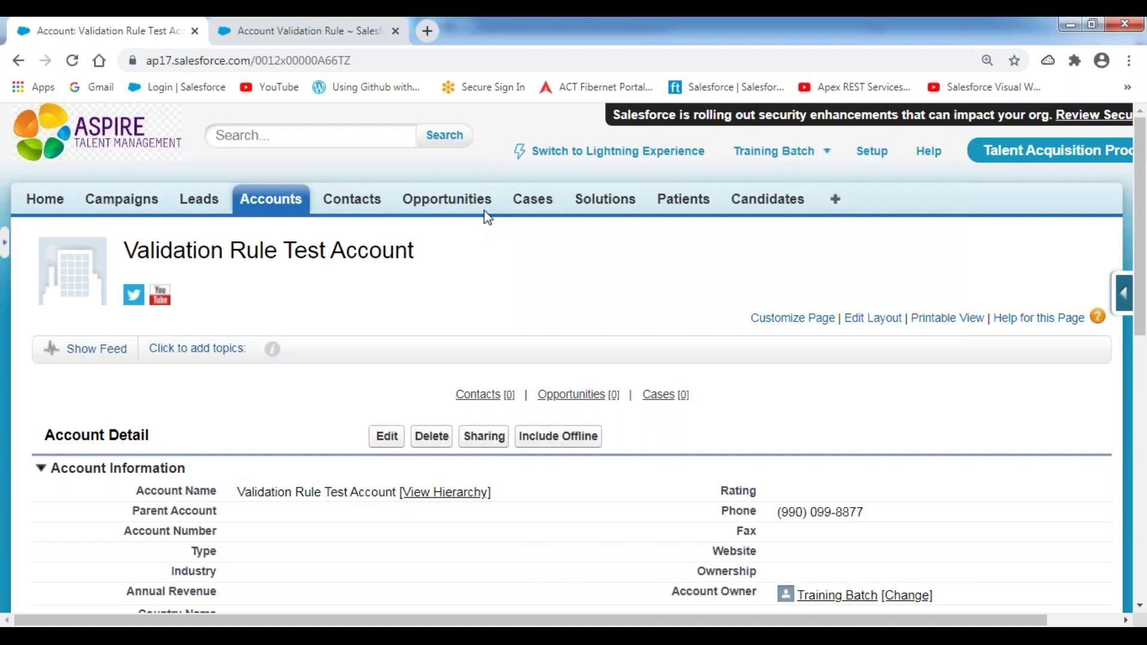
# - Clear the account's Phone and save, confirming the contact-number validation error appears
pyautogui.scroll(-4, 474, 243)
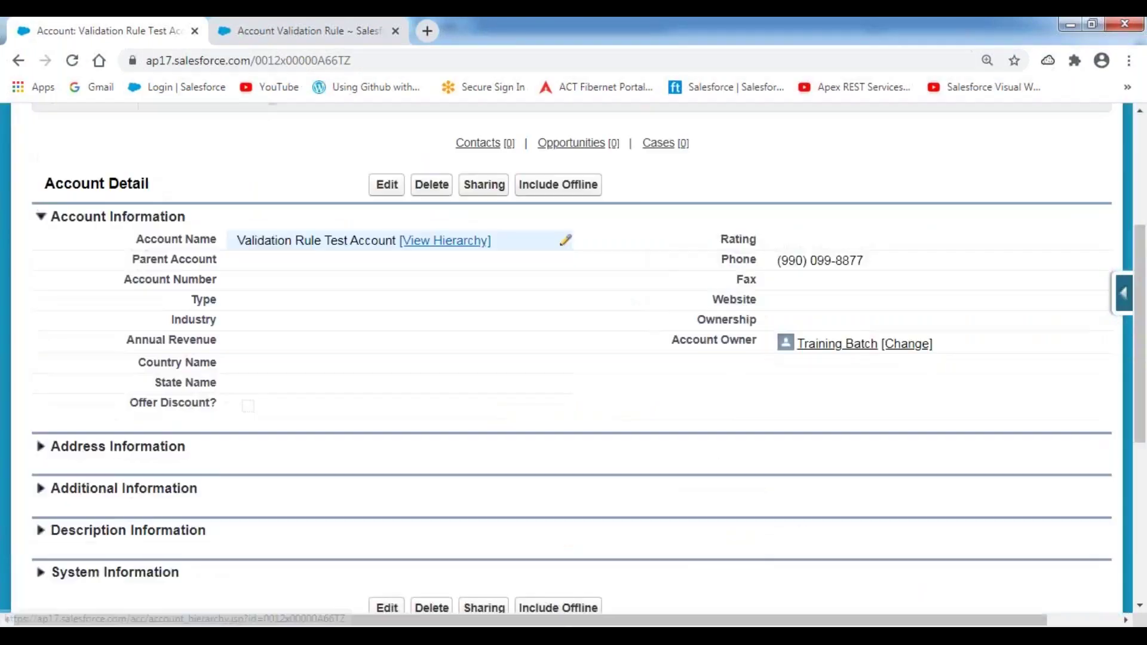
pyautogui.scroll(1, 646, 310)
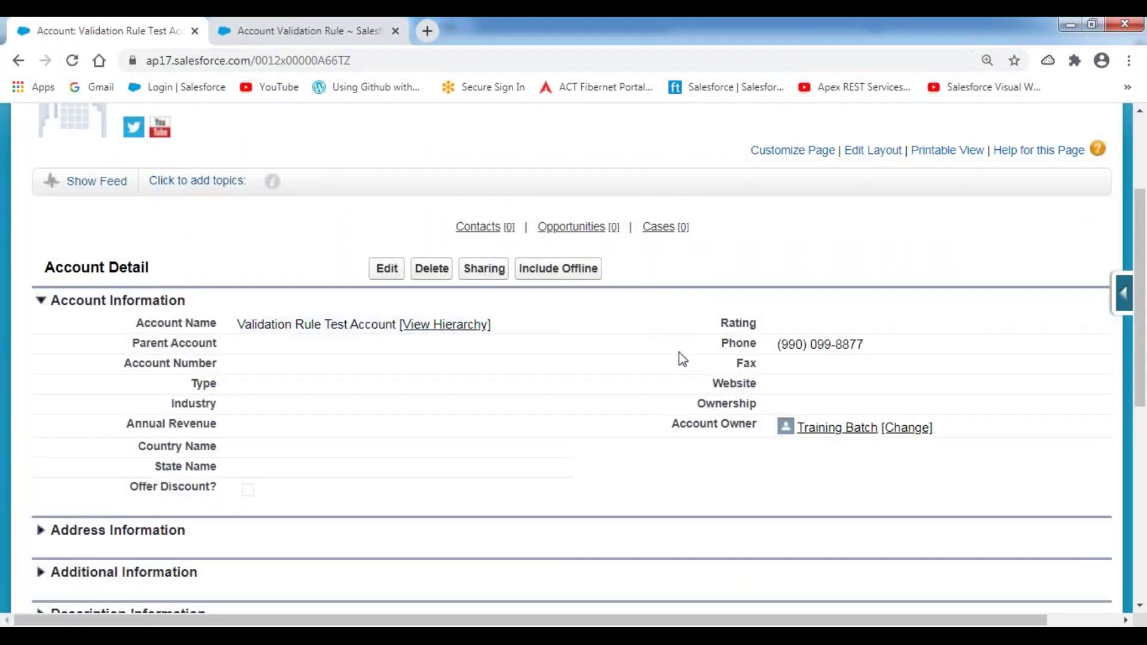
pyautogui.doubleClick(898, 344)
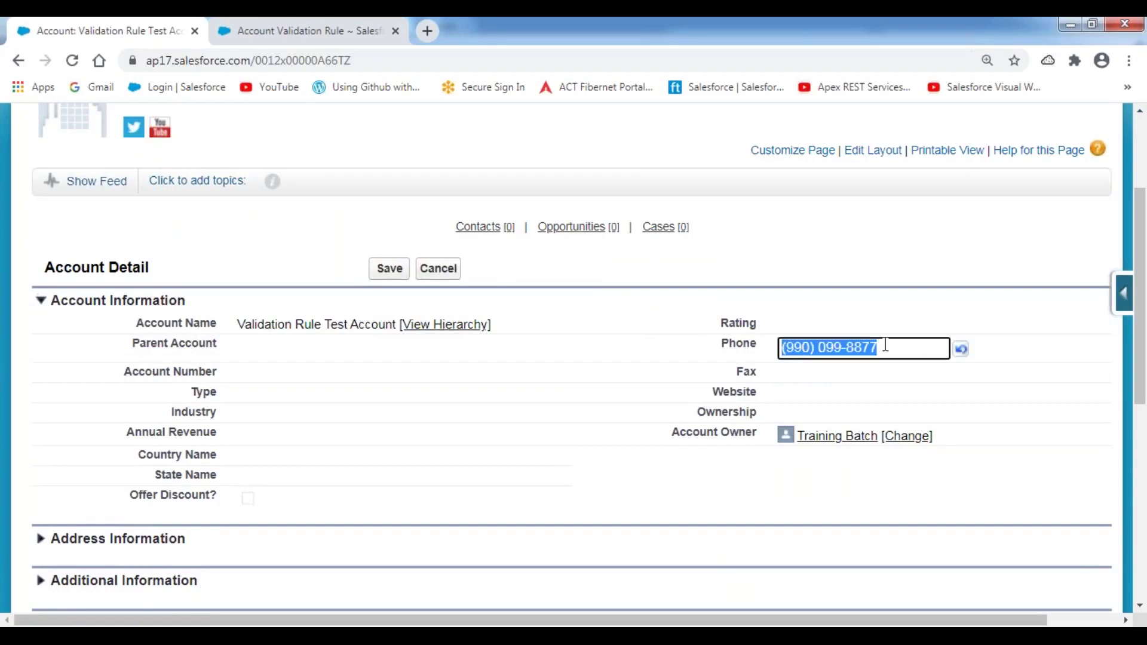
pyautogui.press('BackSpace')
pyautogui.click(748, 289)
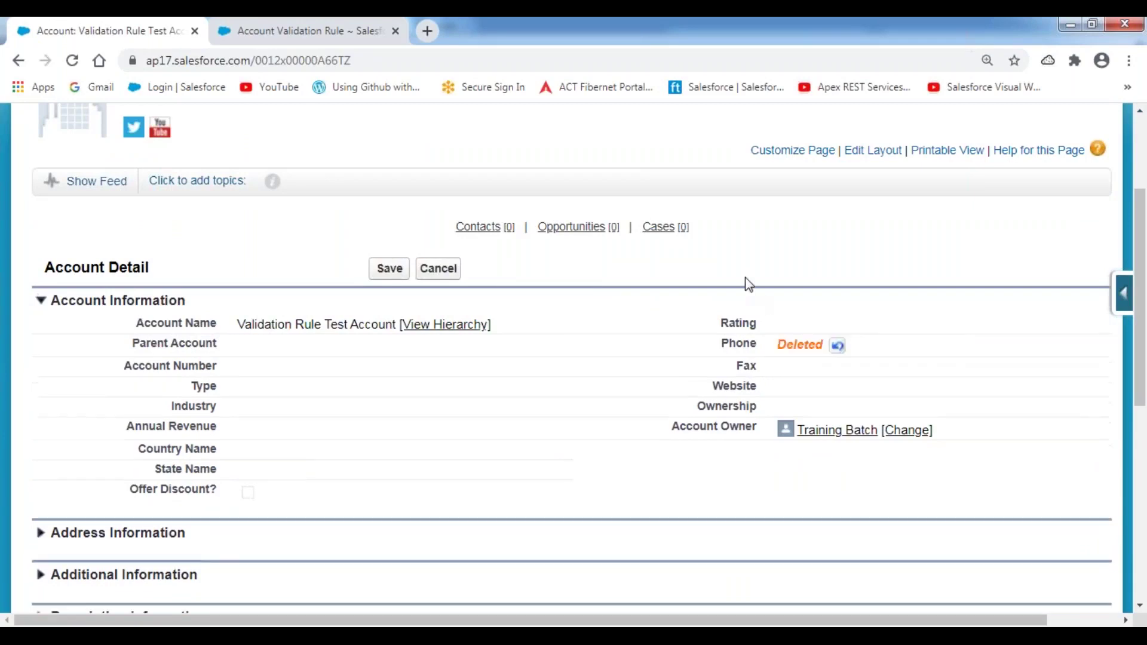
pyautogui.click(389, 268)
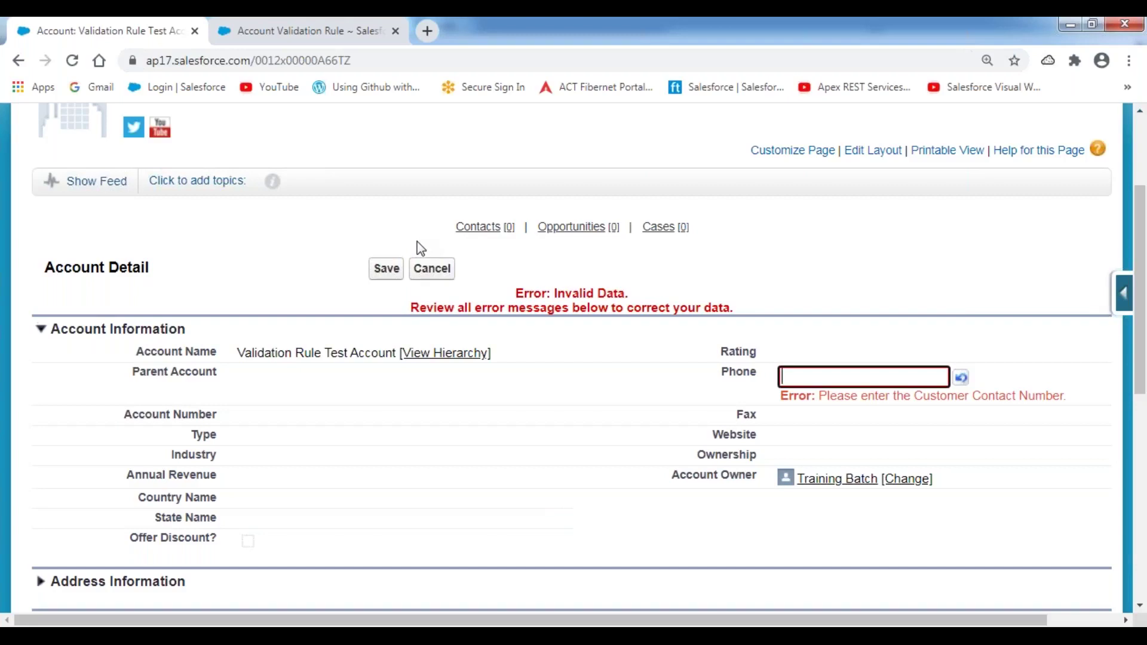
# - Enter a new formatted phone number in Phone and save the account
pyautogui.click(799, 379)
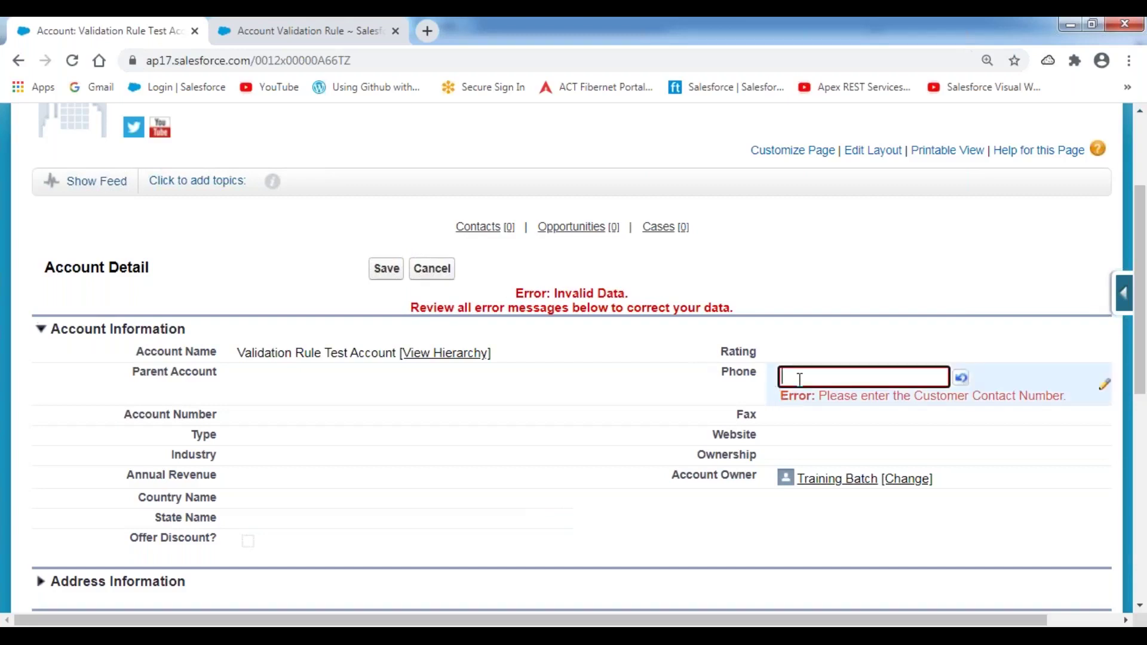
pyautogui.press('Tab')
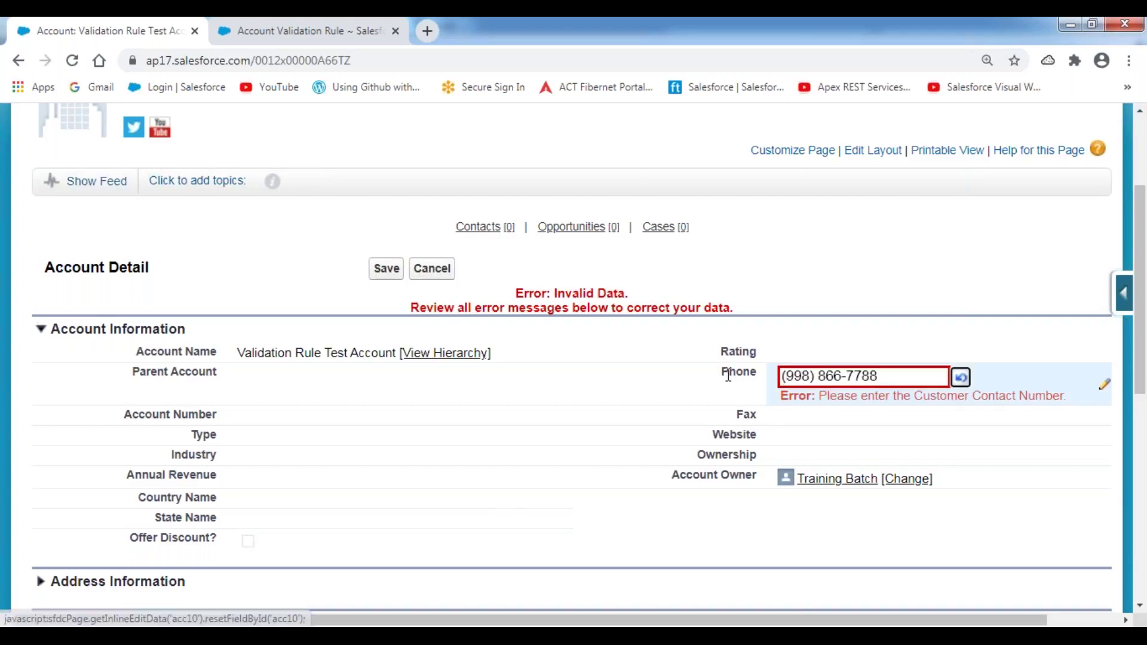
pyautogui.click(385, 270)
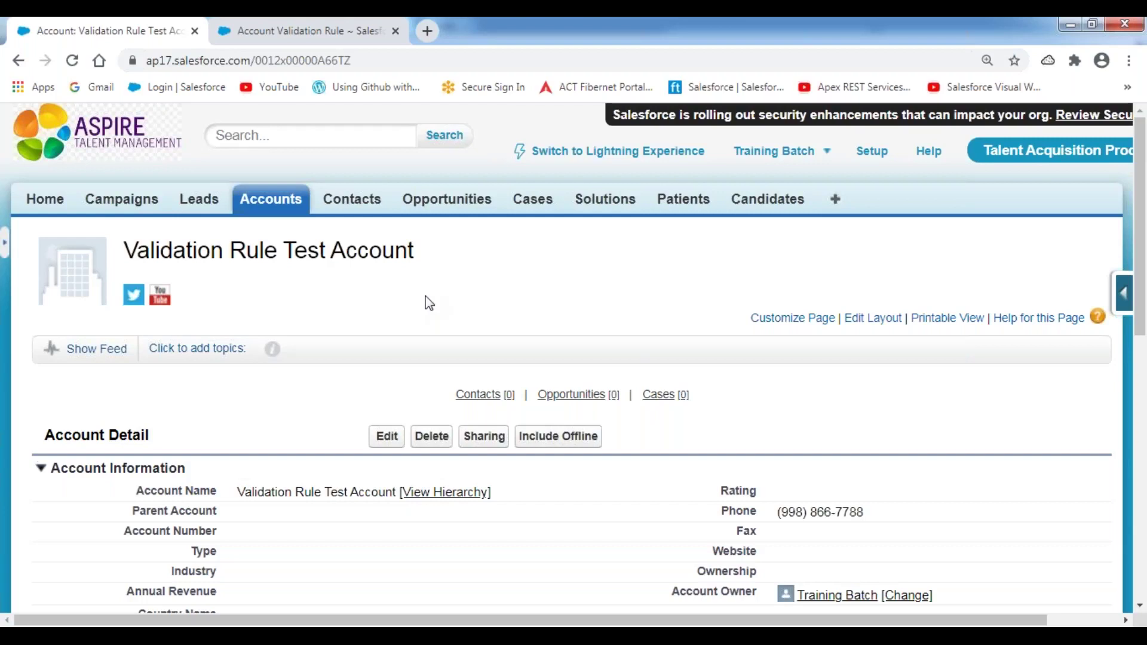
# - Blank the Phone field again and save to reproduce the contact-number error
pyautogui.doubleClick(873, 522)
pyautogui.press('BackSpace')
pyautogui.click(598, 445)
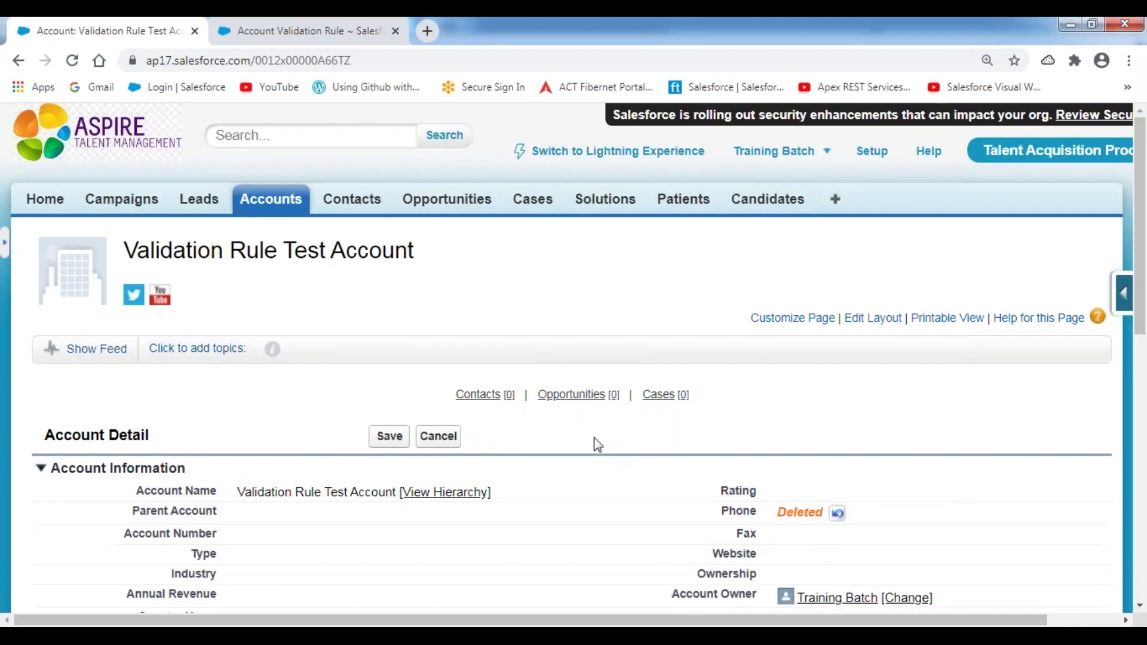
pyautogui.click(388, 437)
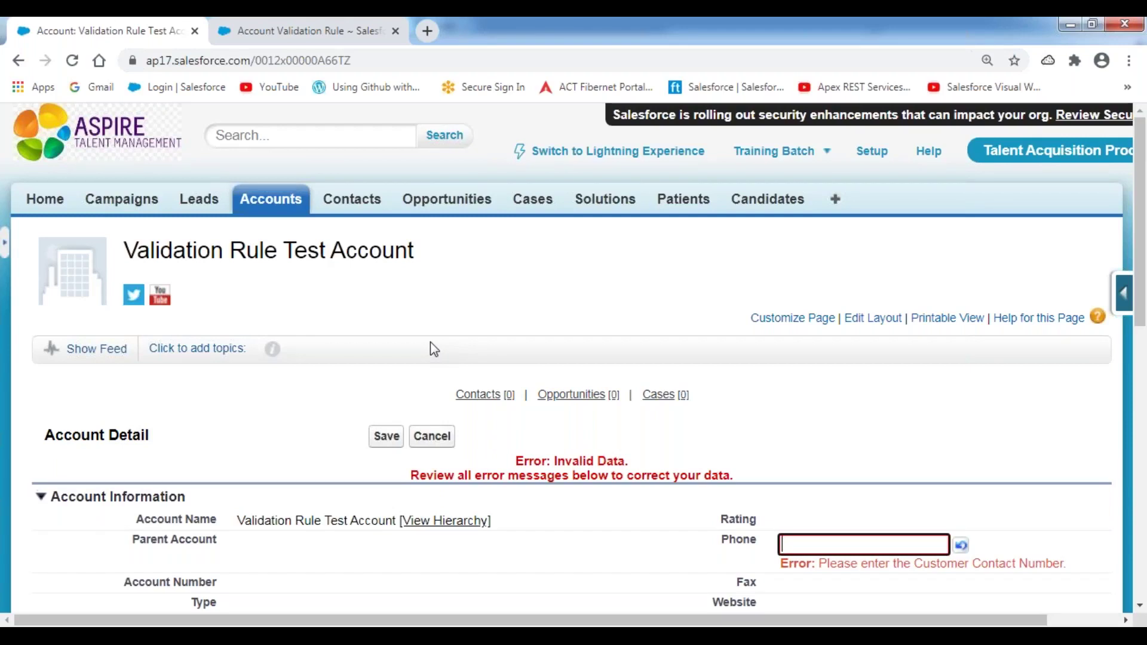
# - Fill Phone with a previously used number from browser autofill and save the account
pyautogui.scroll(-2, 434, 349)
pyautogui.click(809, 462)
pyautogui.click(825, 410)
pyautogui.click(385, 354)
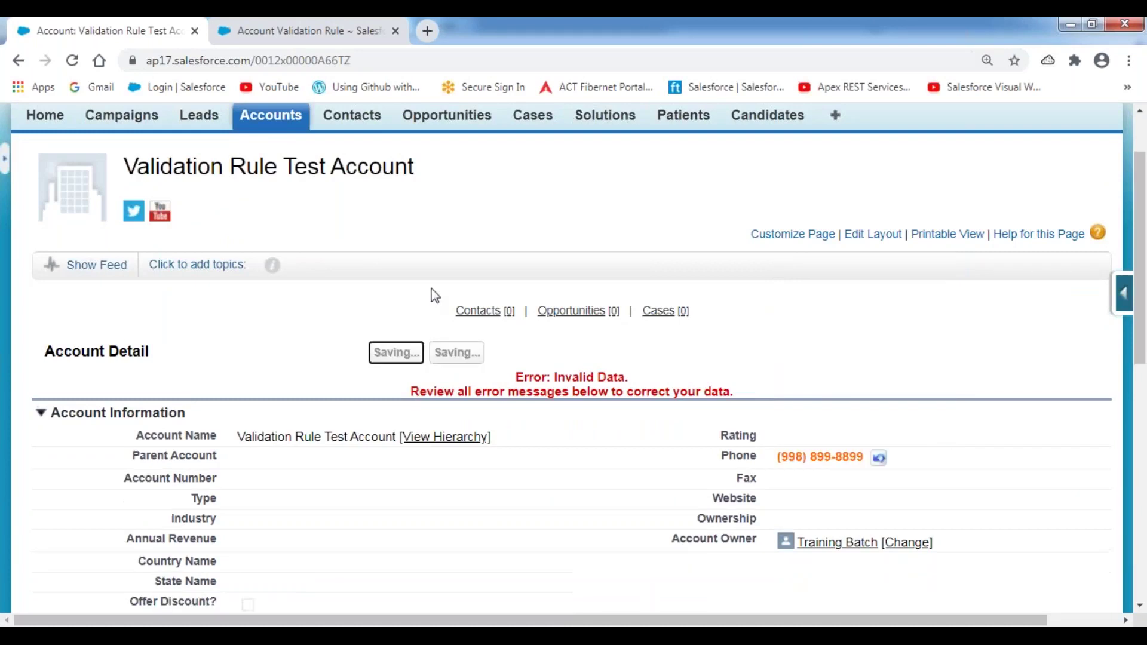
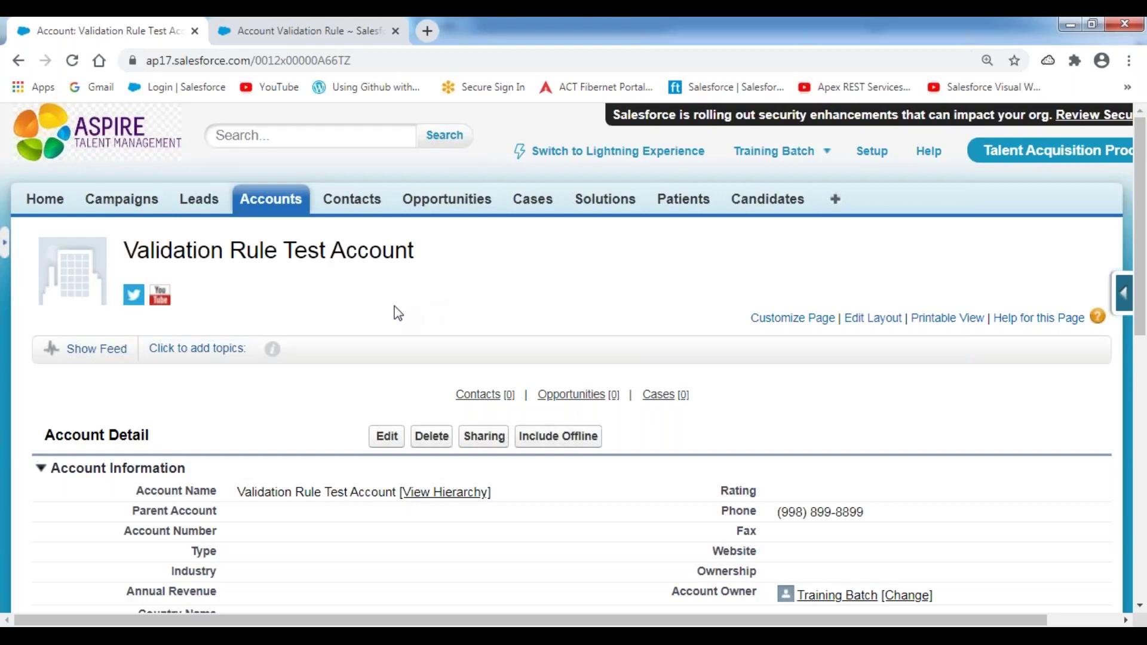
# - Leave the saved test account and switch to the Validation Rules.txt notes in Notepad++
pyautogui.scroll(-3, 398, 312)
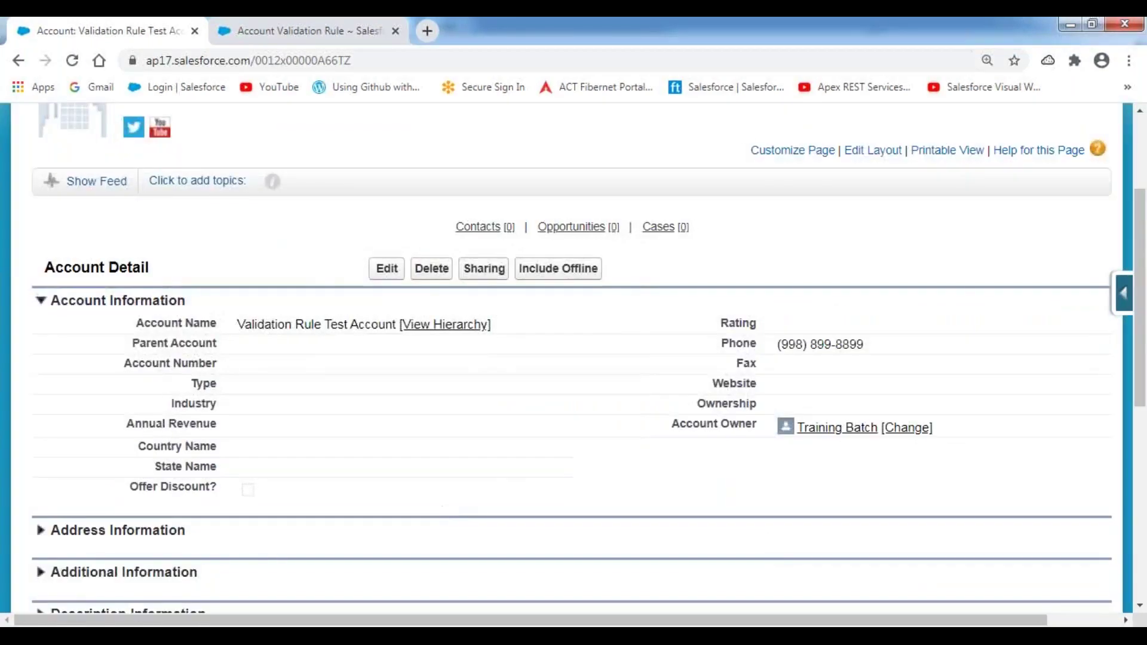
pyautogui.hotkey('alt', 'Tab')
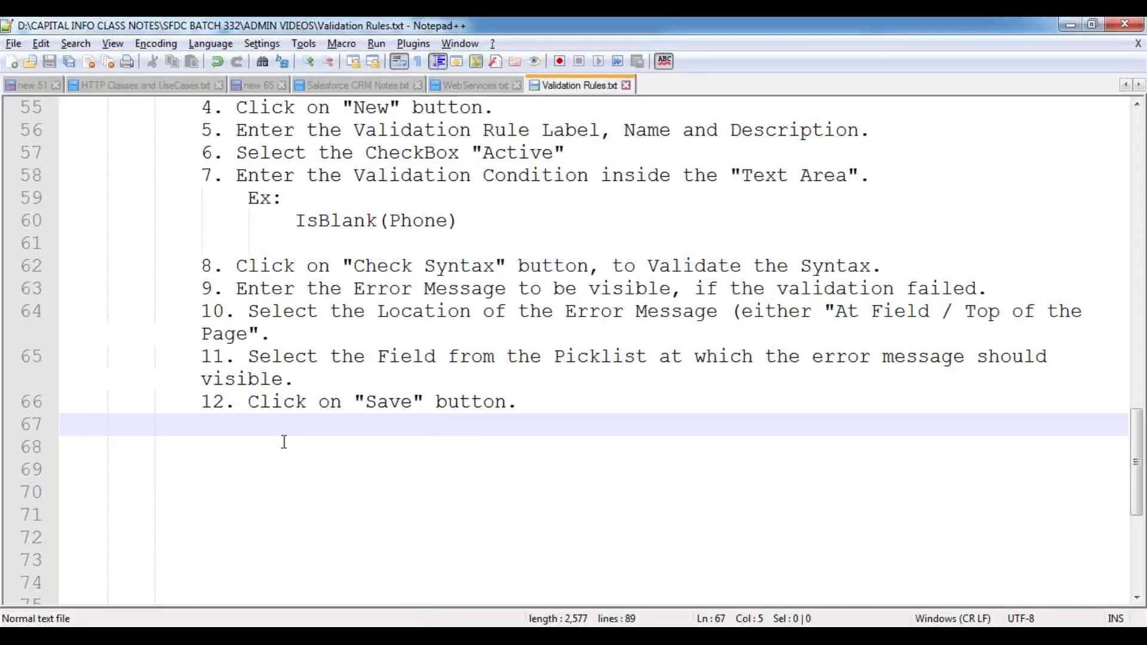
# - Outdent the isBlank function entry and its description line by one level, then save Validation Rules.txt
pyautogui.scroll(5, 284, 442)
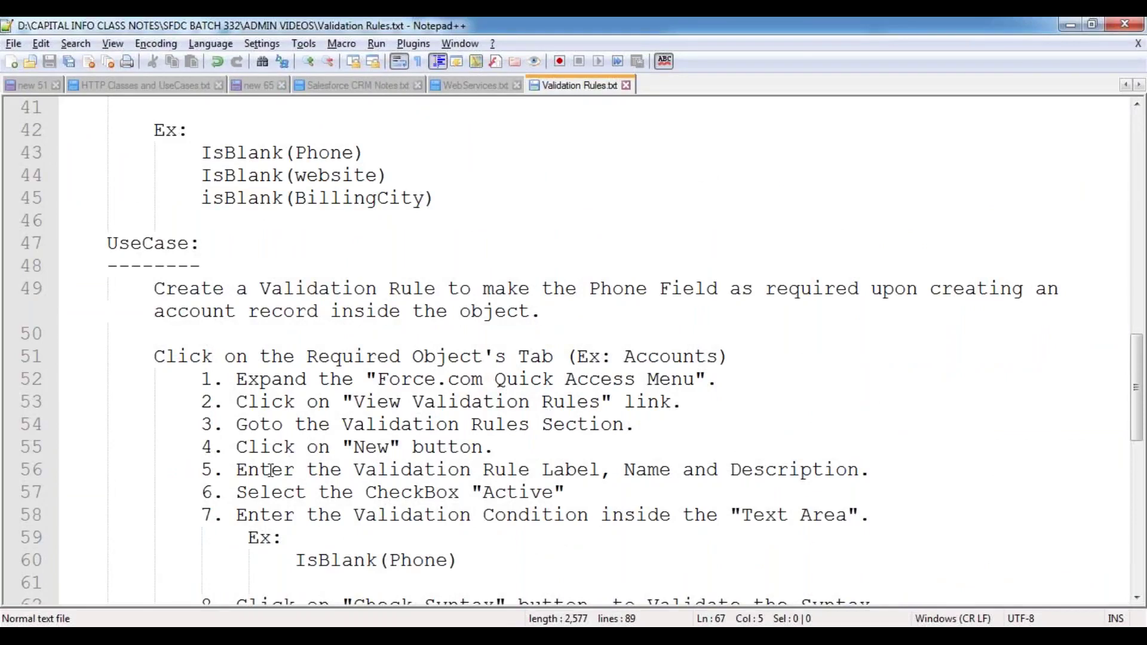
pyautogui.scroll(-6, 270, 470)
pyautogui.click(65, 391)
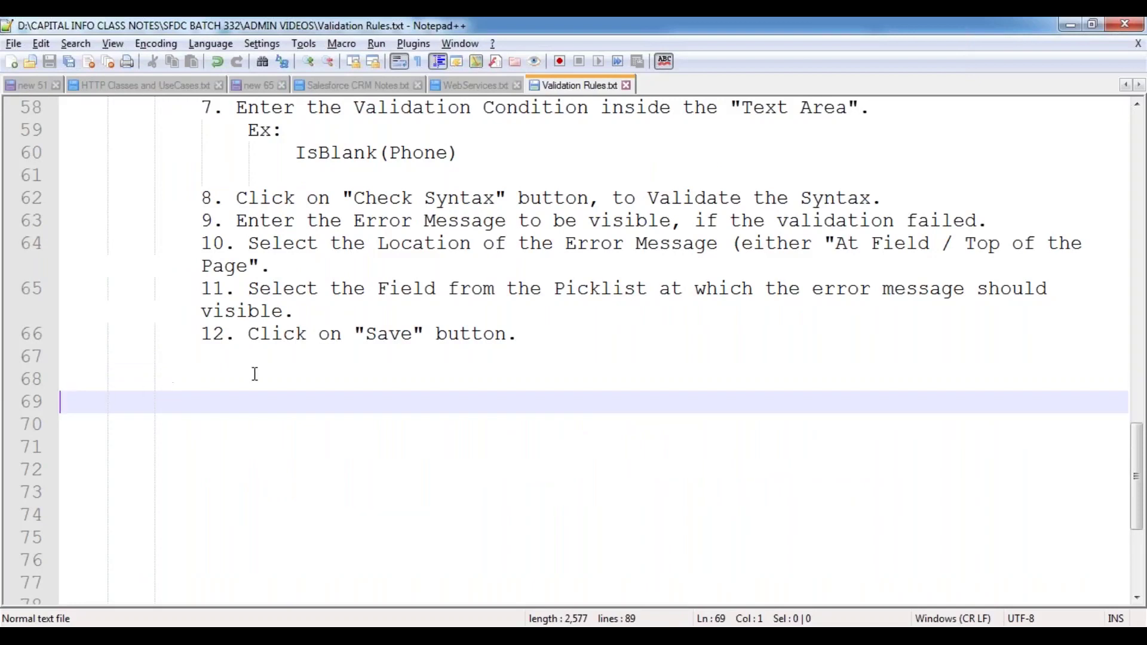
pyautogui.scroll(4, 254, 372)
pyautogui.scroll(5, 253, 373)
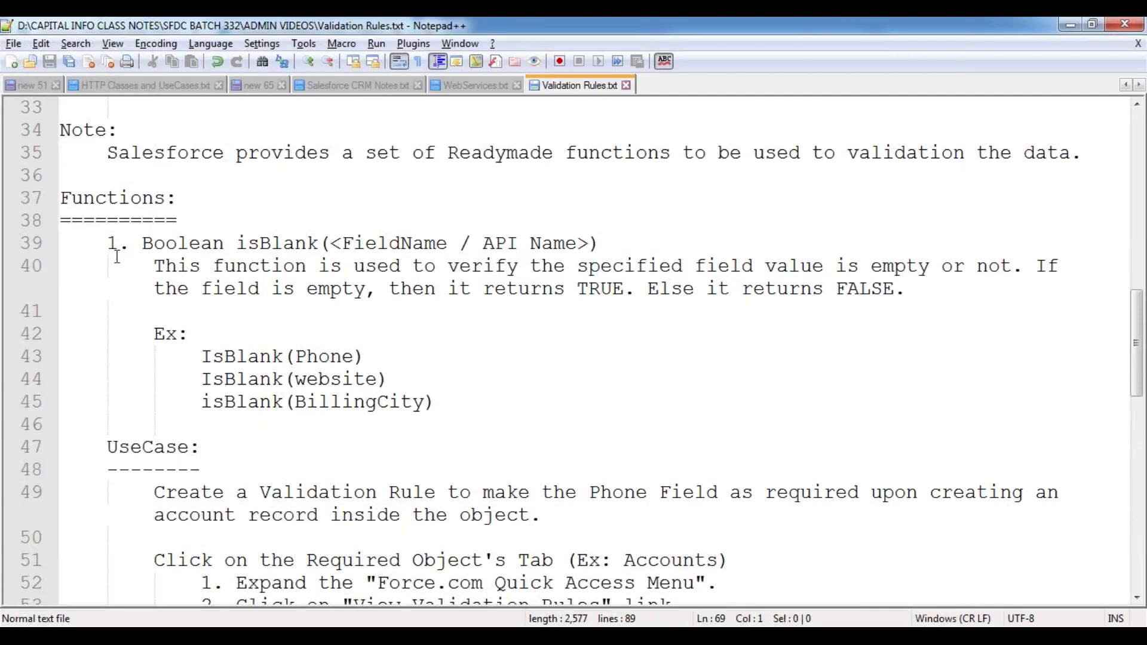
pyautogui.click(111, 243)
pyautogui.press('BackSpace')
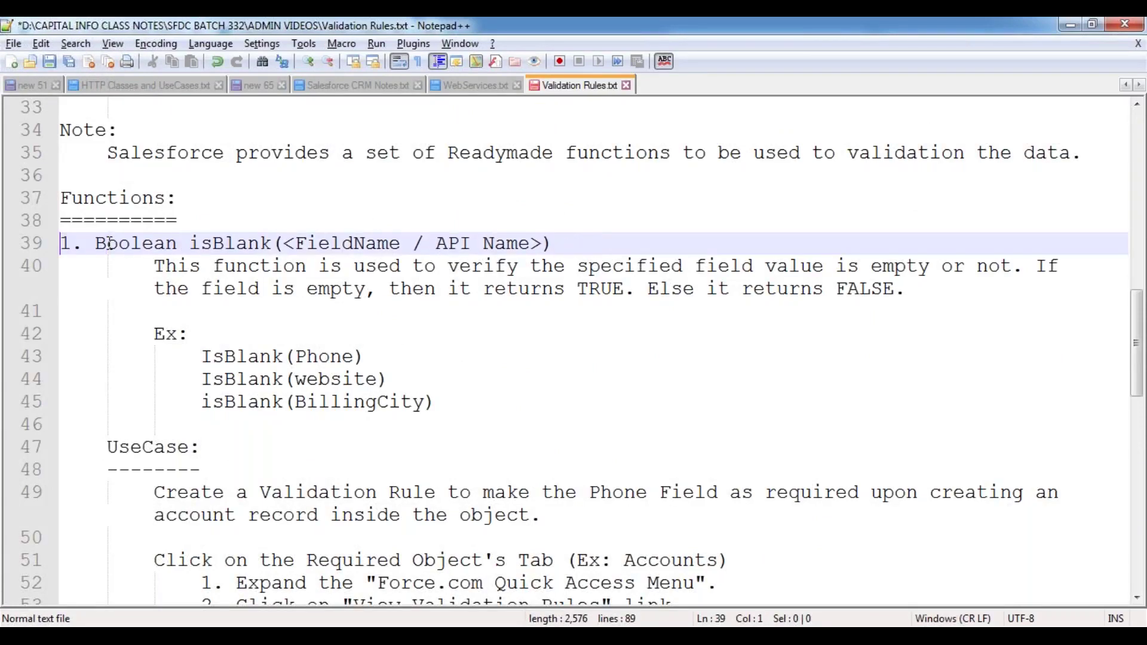
pyautogui.press('Down')
pyautogui.press('Delete')
pyautogui.press('Down')
pyautogui.press('Down')
pyautogui.hotkey('ctrl', 's')
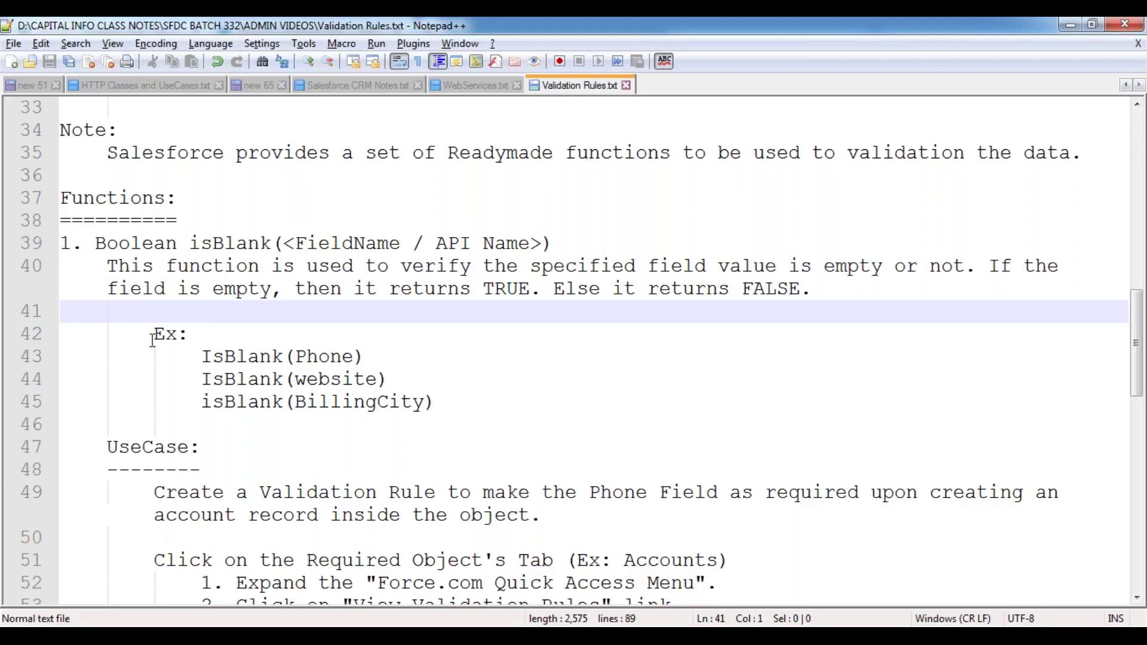
pyautogui.scroll(-9, 153, 339)
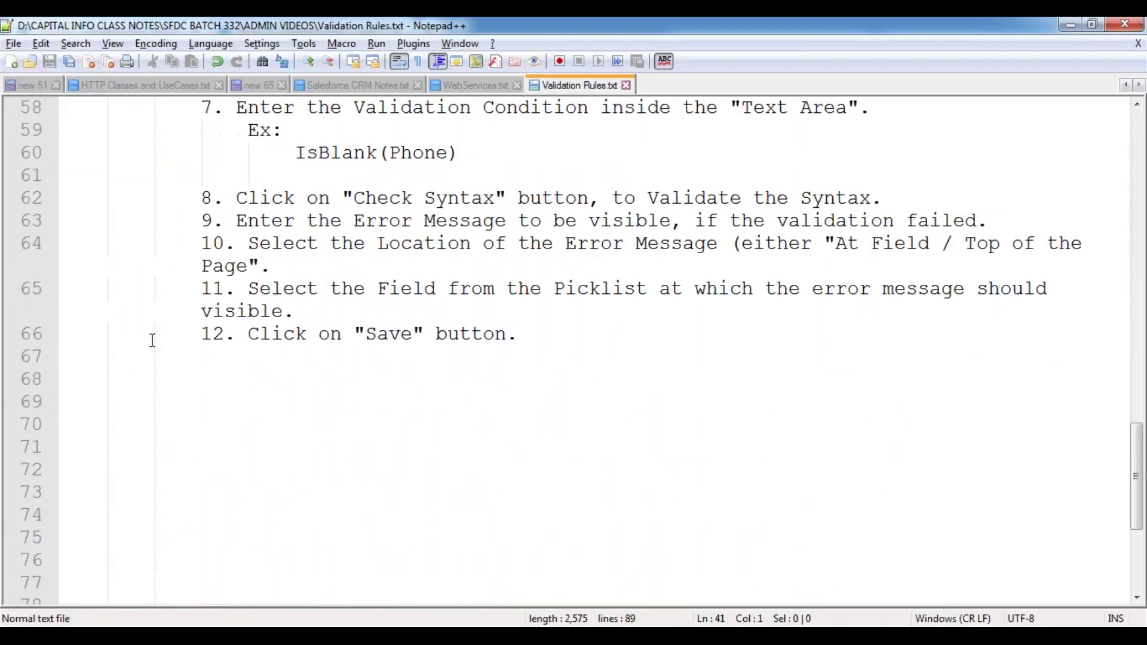
# - Add the heading '2. Boolean IsNull(<FieldName / API Name>):' below step 12 and save
pyautogui.click(50, 319)
pyautogui.click(64, 320)
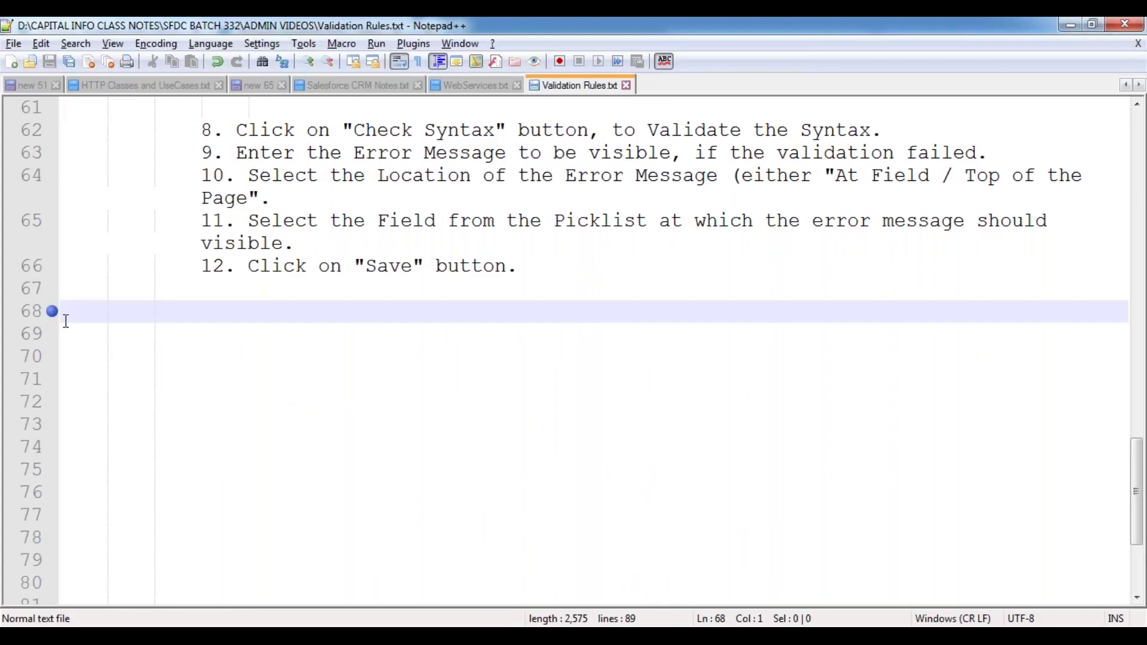
pyautogui.write('2. Boo')
pyautogui.press('Return')
pyautogui.write('IsNu')
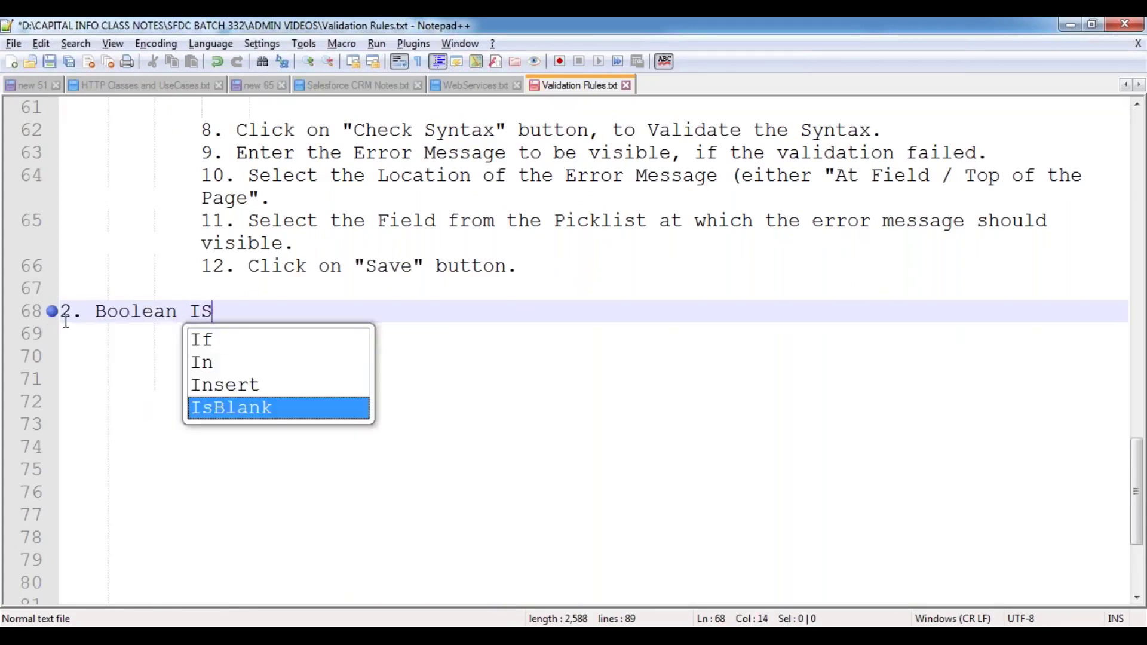
pyautogui.write('ll')
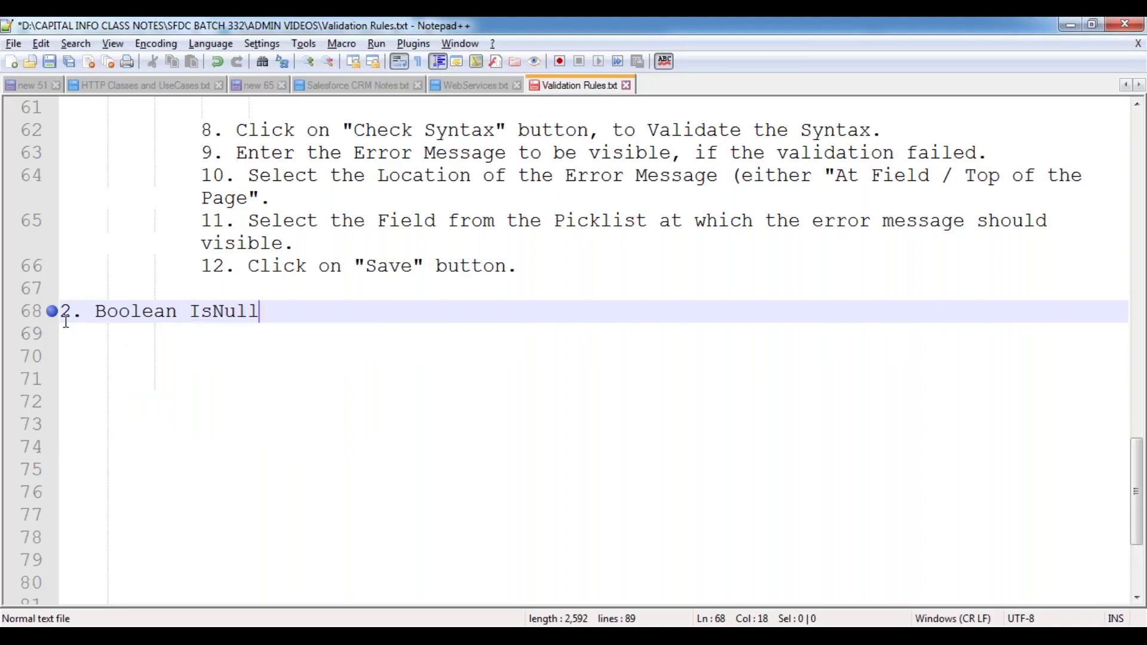
pyautogui.write('(<FieldN')
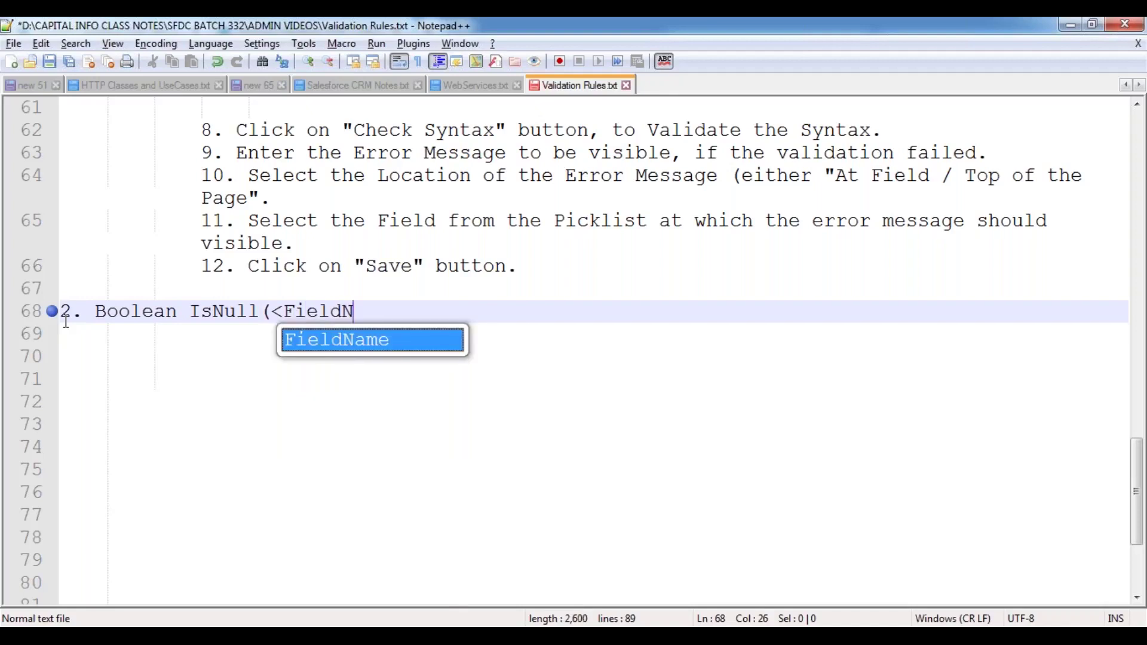
pyautogui.press('Return')
pyautogui.write('/ AP')
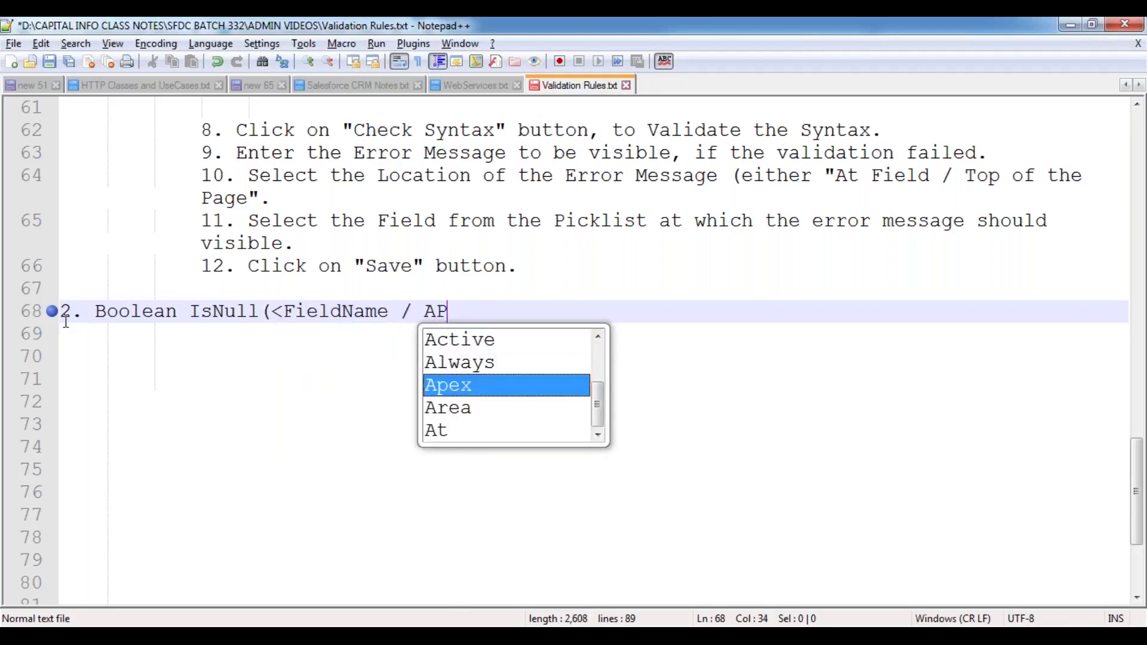
pyautogui.write('I Name>')
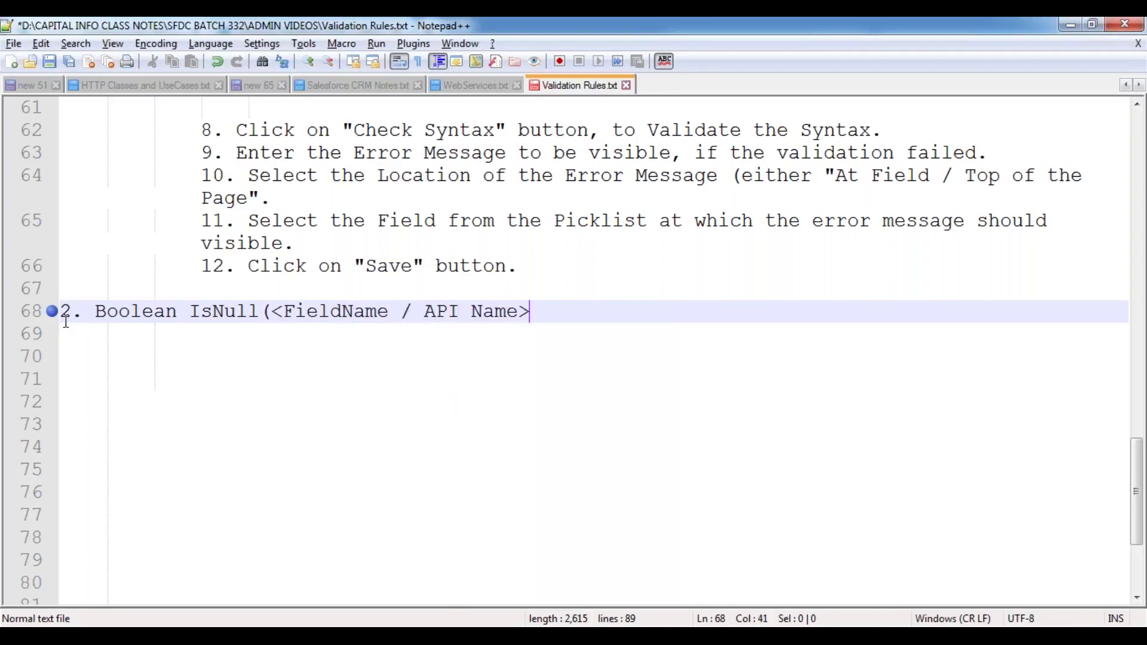
pyautogui.write('):')
pyautogui.press('Return')
pyautogui.press('Tab')
pyautogui.press('BackSpace')
pyautogui.press('BackSpace')
pyautogui.hotkey('ctrl', 's')
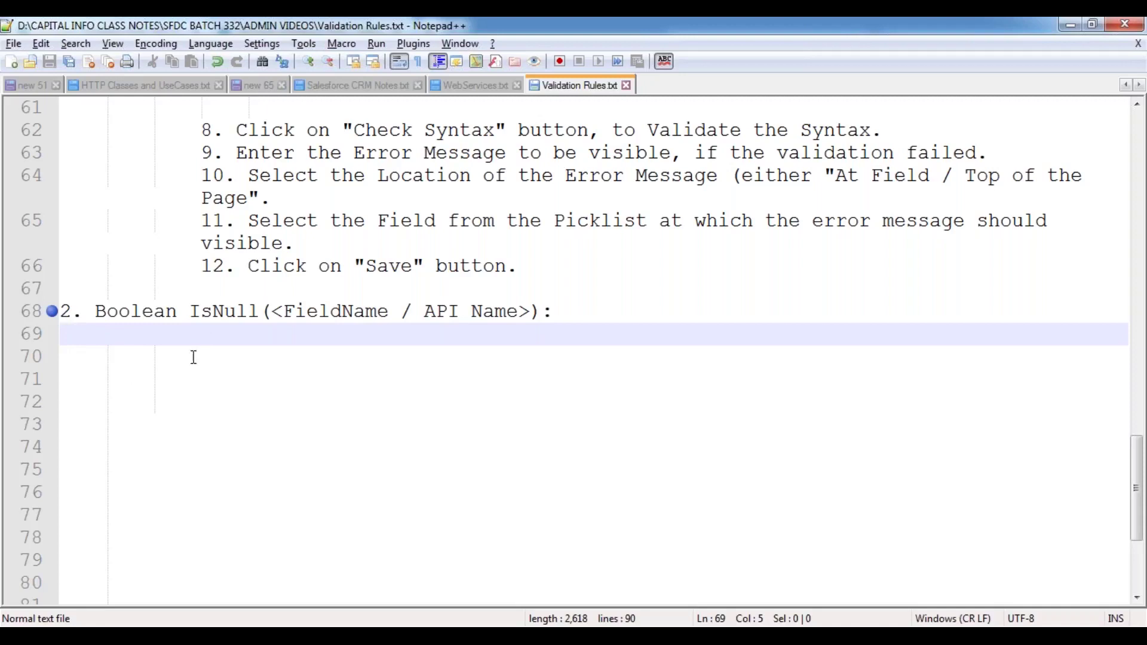
# - Describe IsNull: 'This function returns TRUE, if the specified field value is NULL / Empty. Else it returns FALSE.'
pyautogui.write('This ')
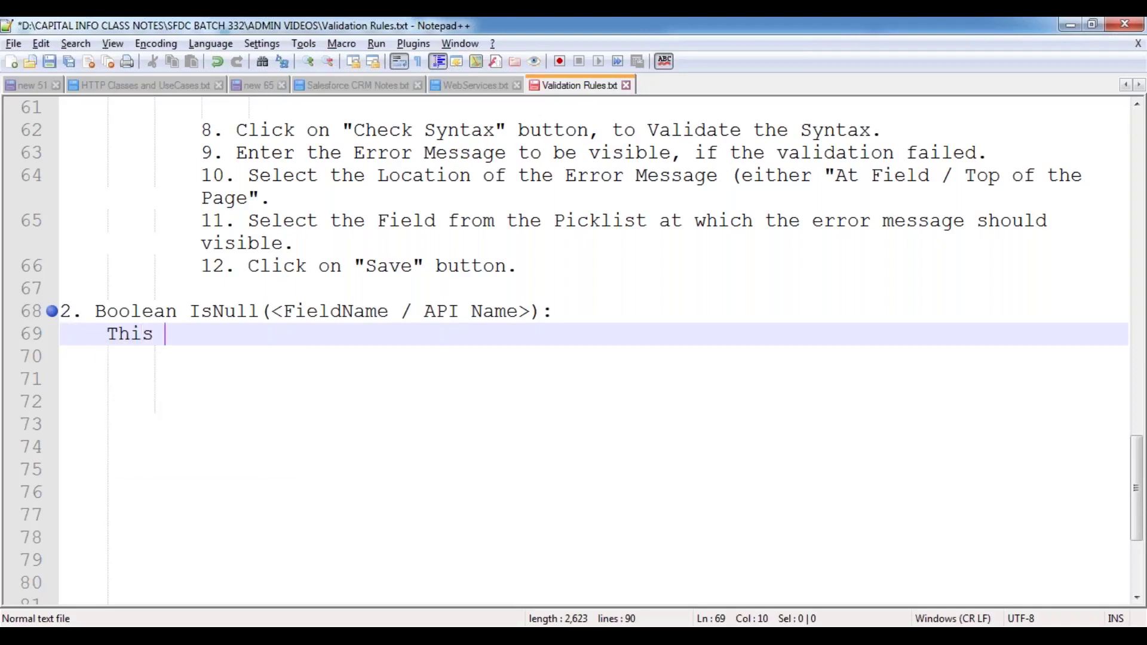
pyautogui.write('function retu')
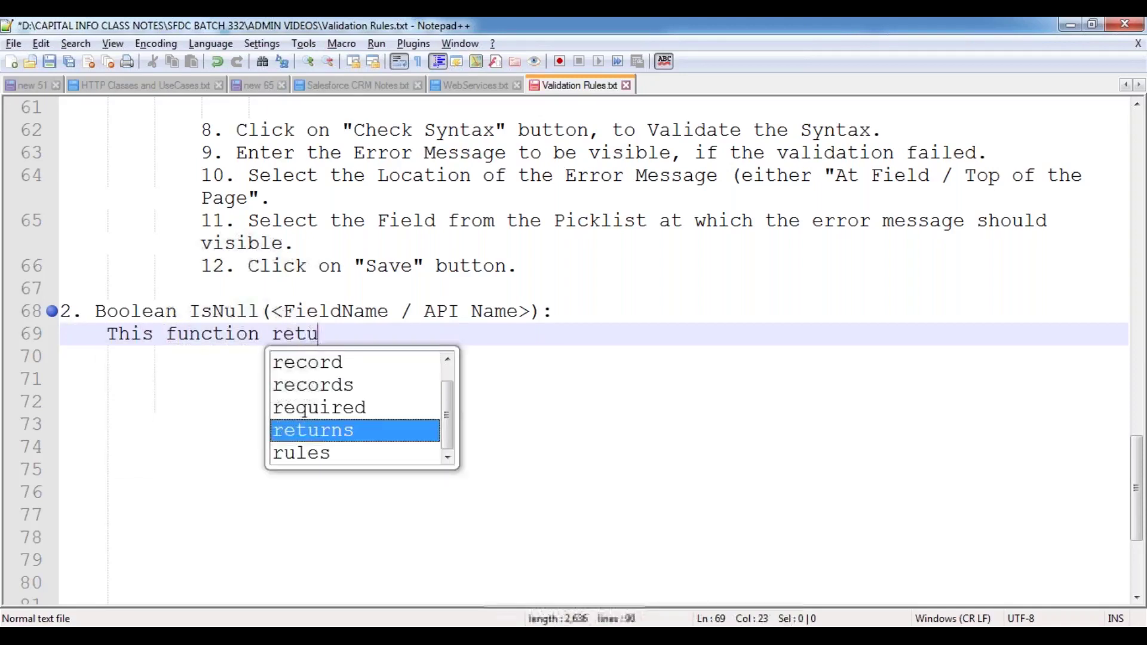
pyautogui.write('rns TRUE, ')
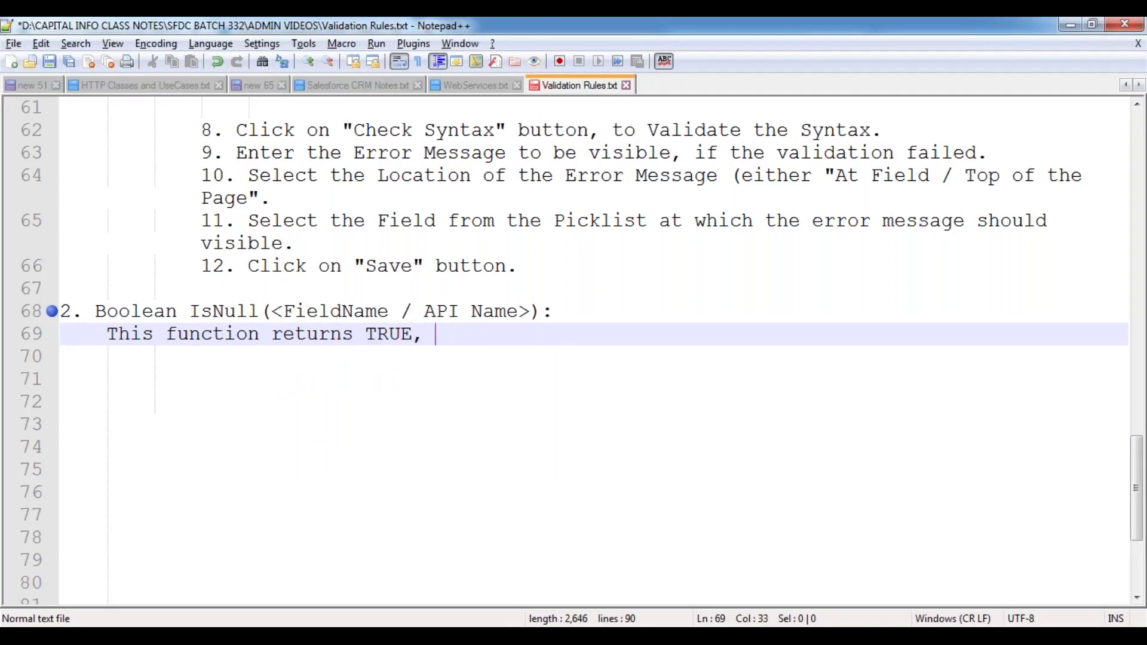
pyautogui.write('if the speci')
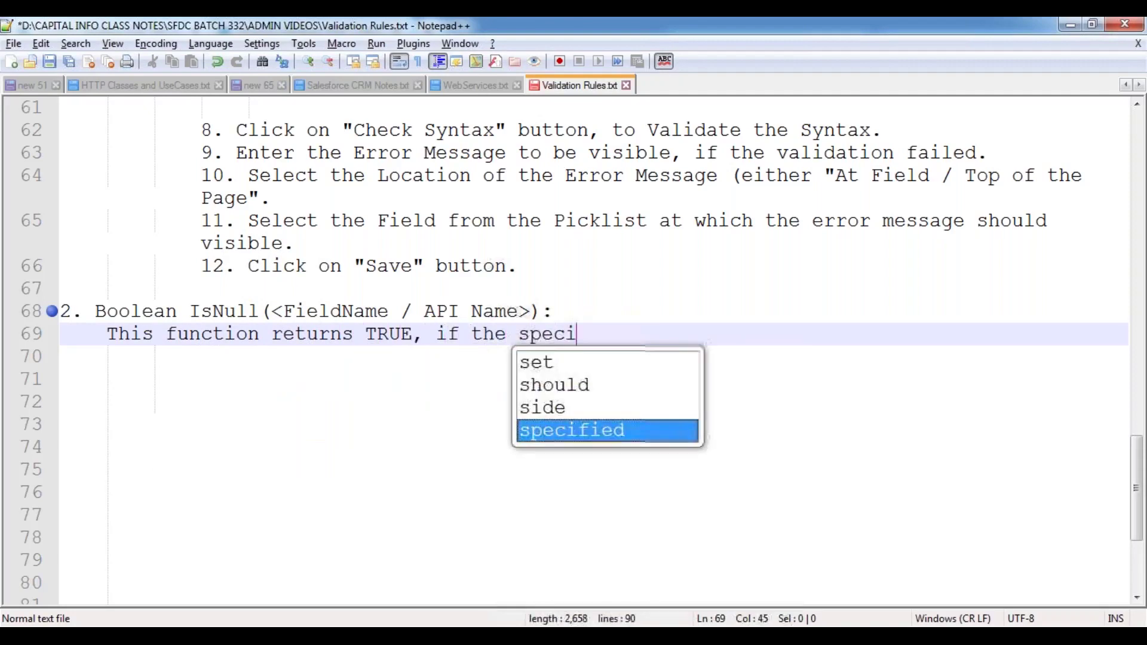
pyautogui.write('fied field value is')
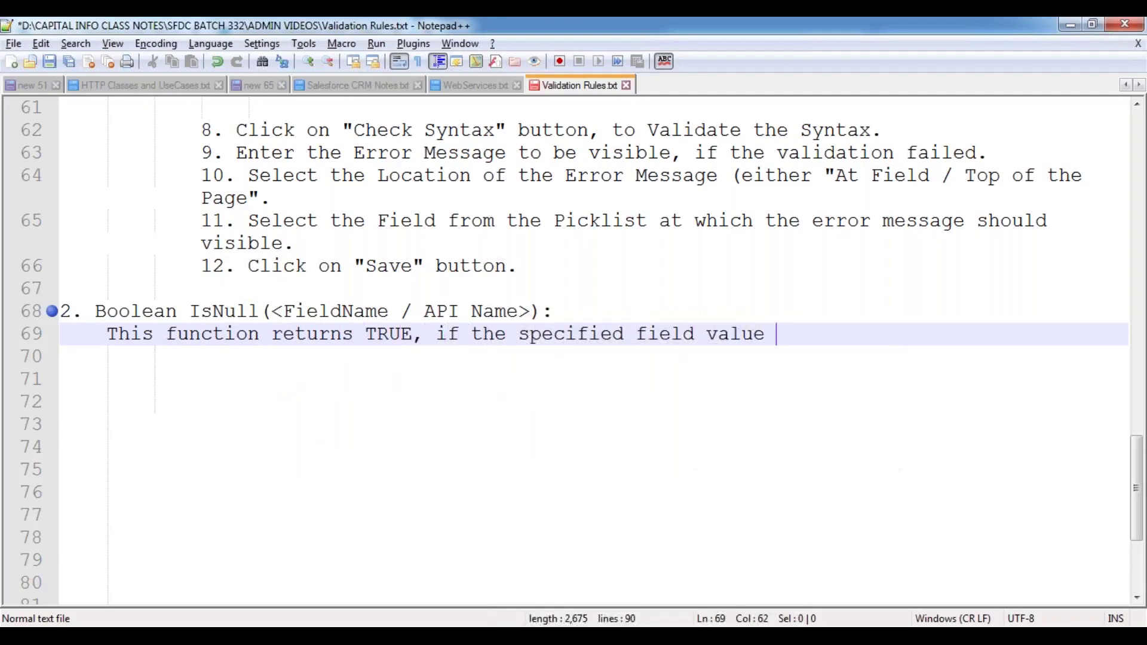
pyautogui.write('LL')
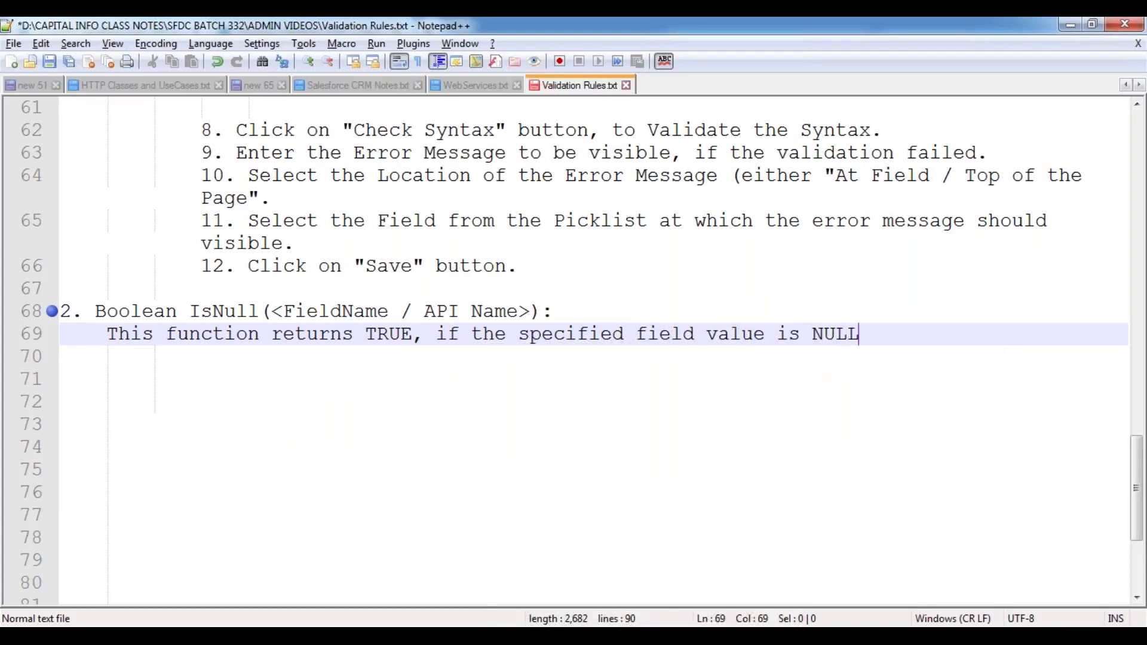
pyautogui.write(' / Empty.  Else it')
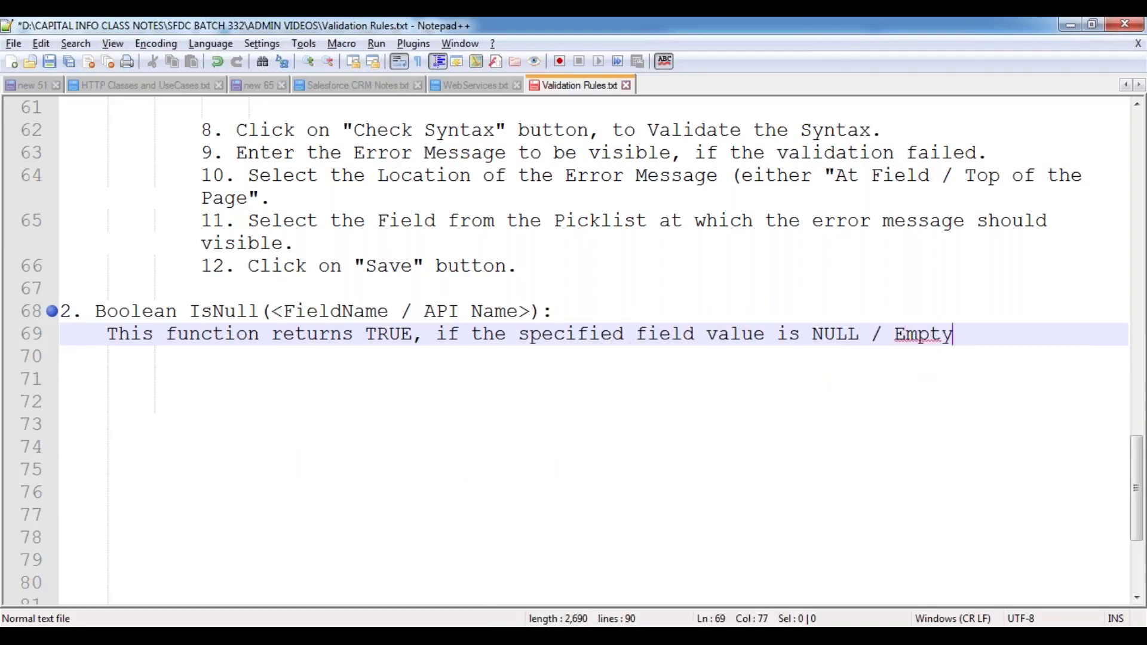
pyautogui.press('BackSpace')
pyautogui.press('BackSpace')
pyautogui.write('e it retur')
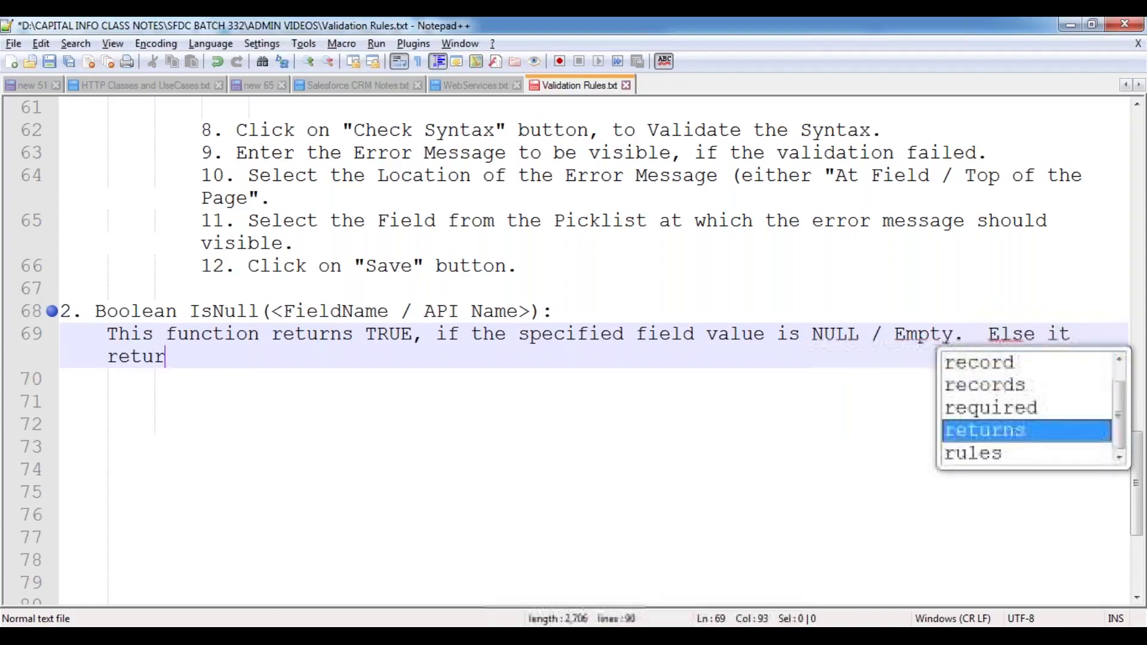
pyautogui.write('ns FALSE.')
pyautogui.press('Up')
pyautogui.press('Right')
pyautogui.press('Right')
pyautogui.press('Right')
pyautogui.press('Right')
pyautogui.press('Right')
pyautogui.press('Right')
pyautogui.press('Right')
pyautogui.press('Right')
pyautogui.press('Right')
pyautogui.press('Right')
pyautogui.press('Right')
pyautogui.press('Right')
pyautogui.press('Right')
pyautogui.press('Right')
pyautogui.press('Right')
pyautogui.press('Right')
pyautogui.press('Right')
pyautogui.press('Right')
pyautogui.press('Right')
pyautogui.press('Right')
pyautogui.press('Right')
pyautogui.press('Right')
pyautogui.press('Right')
pyautogui.press('Right')
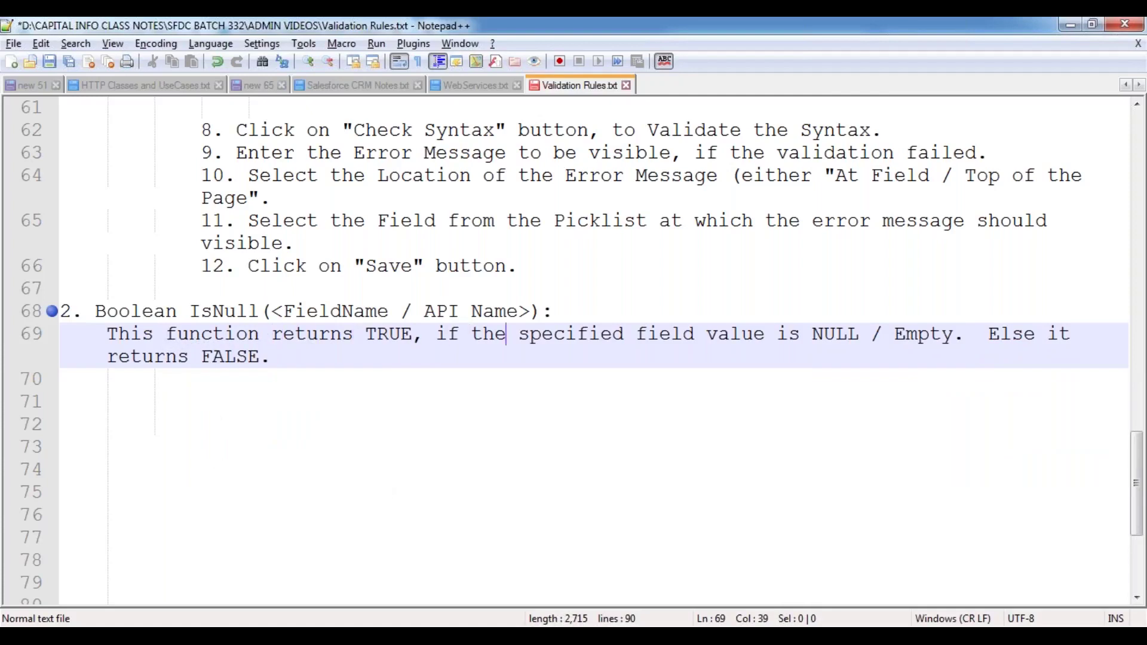
pyautogui.press('Left')
pyautogui.press('Delete')
pyautogui.press('Down')
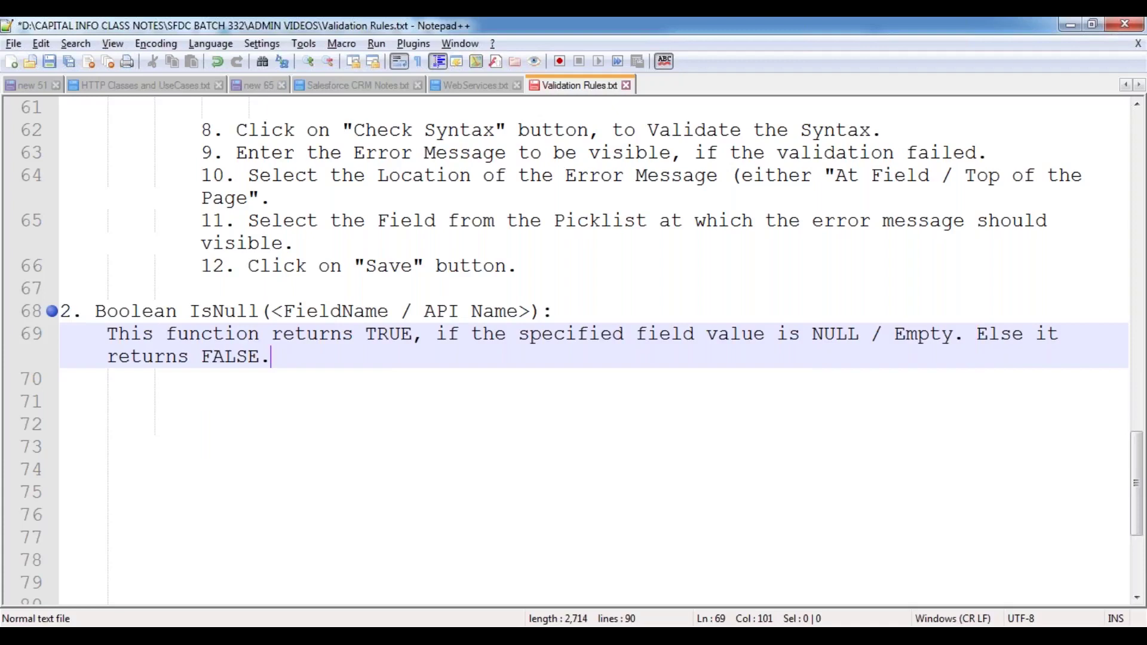
pyautogui.press('Return')
pyautogui.press('Return')
# - Start a 'Note:' heading under the IsNull description with an indented line beneath it
pyautogui.write('Noe:')
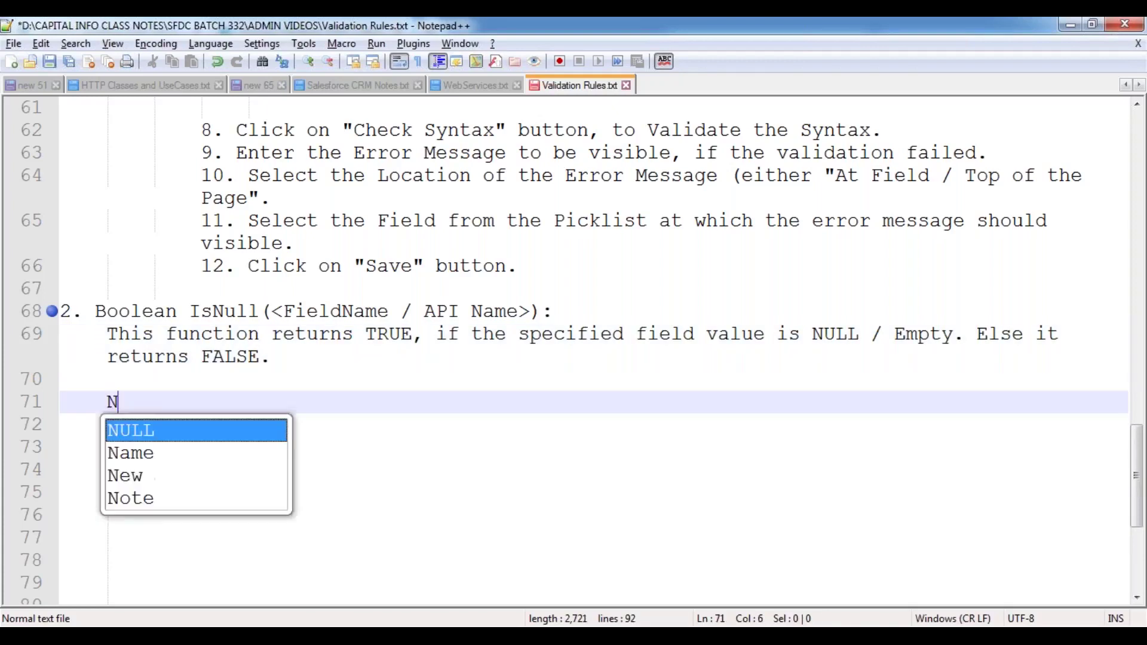
pyautogui.press('BackSpace')
pyautogui.write('te')
pyautogui.press('BackSpace')
pyautogui.press('BackSpace')
pyautogui.press('BackSpace')
pyautogui.write('te:')
pyautogui.press('Return')
pyautogui.press('Tab')
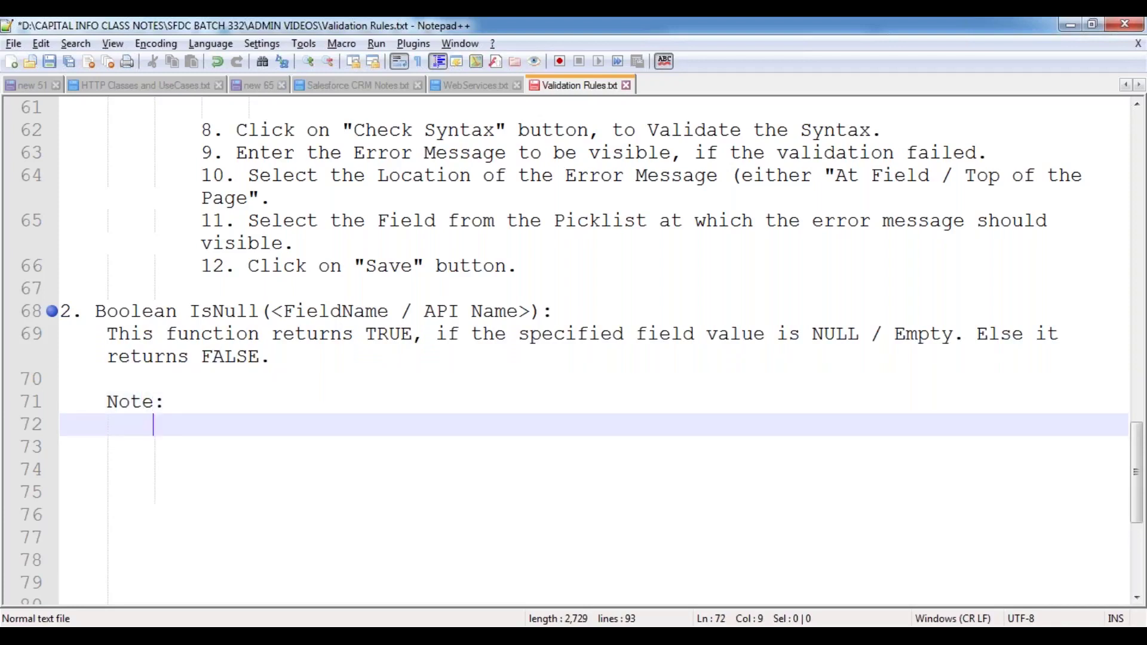
# - Write that IsNull applies only to numerical values (Currency, Number and Percent fields), then save
pyautogui.write('Thi')
pyautogui.press('BackSpace')
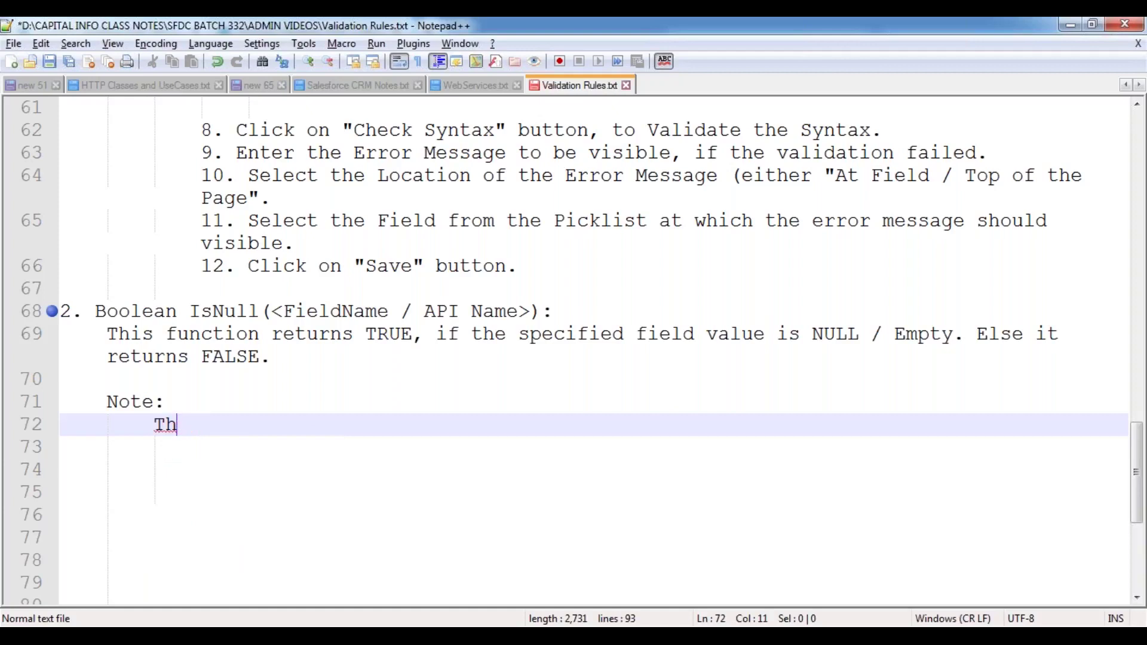
pyautogui.write('id')
pyautogui.press('BackSpace')
pyautogui.press('BackSpace')
pyautogui.write('s function')
pyautogui.press('BackSpace')
pyautogui.press('BackSpace')
pyautogui.press('BackSpace')
pyautogui.write('ion should ')
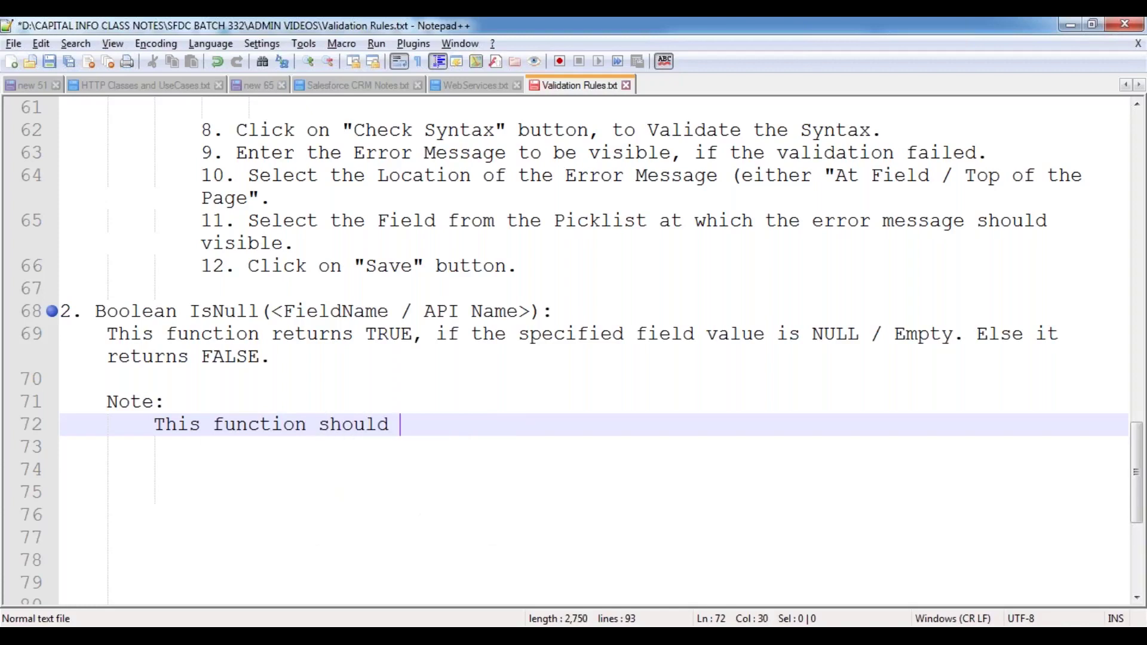
pyautogui.write('be applicable onl')
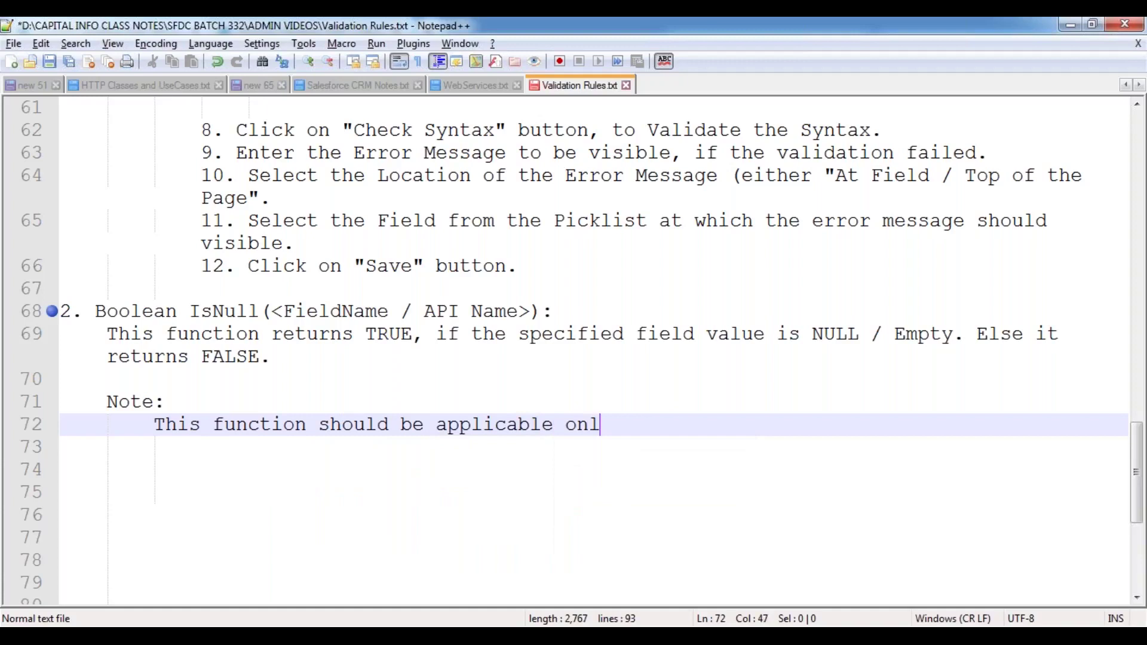
pyautogui.write('y on Numbe')
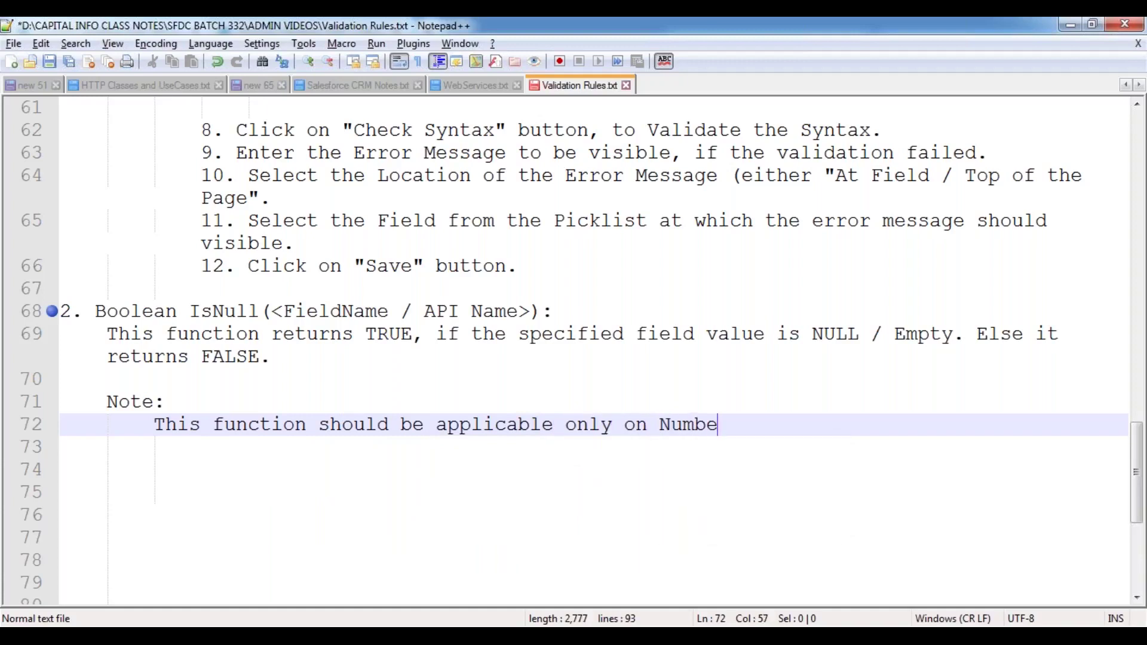
pyautogui.write('rcia')
pyautogui.press('BackSpace')
pyautogui.press('BackSpace')
pyautogui.press('BackSpace')
pyautogui.press('BackSpace')
pyautogui.press('BackSpace')
pyautogui.press('BackSpace')
pyautogui.write('erical ')
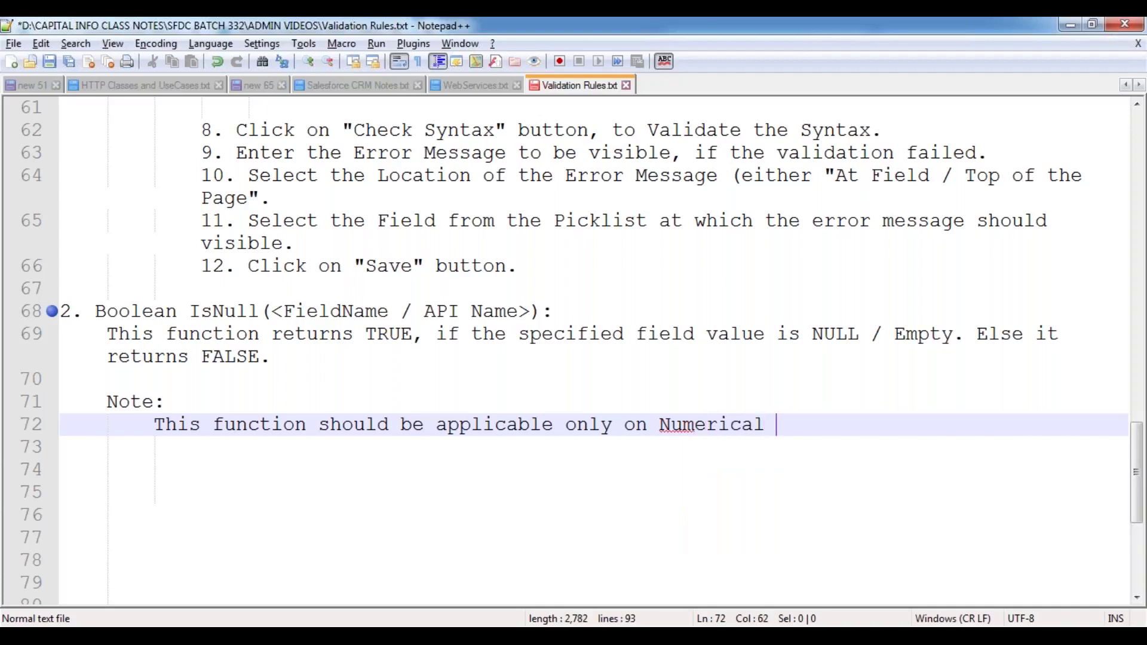
pyautogui.write('values. ')
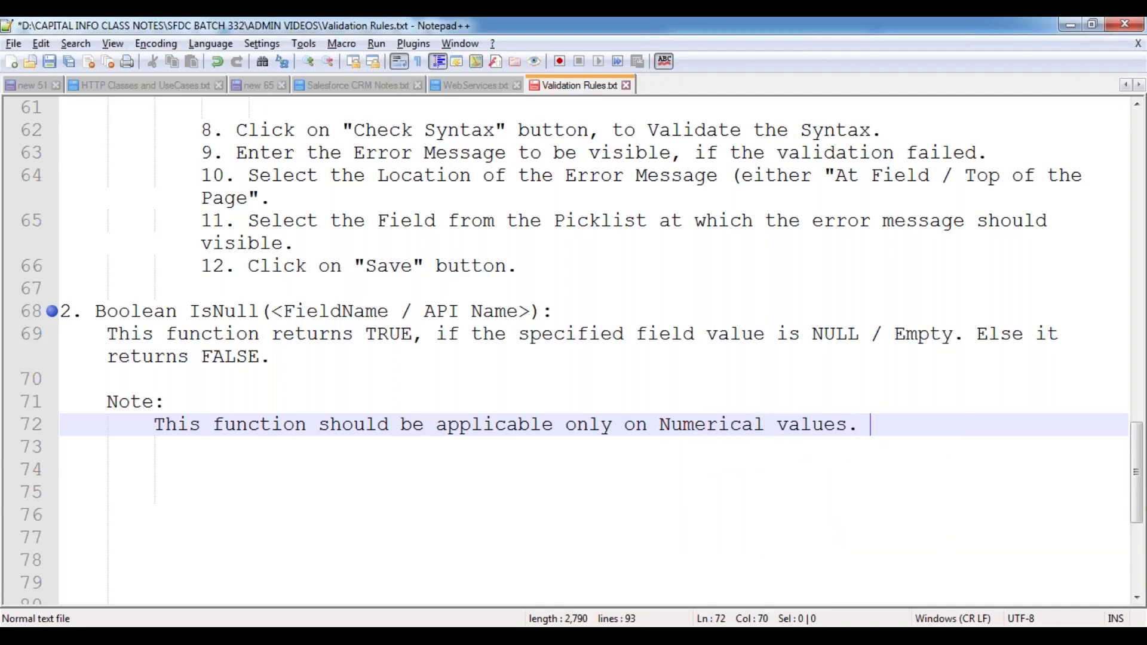
pyautogui.write('(Ex: Currency Fields, Number Field')
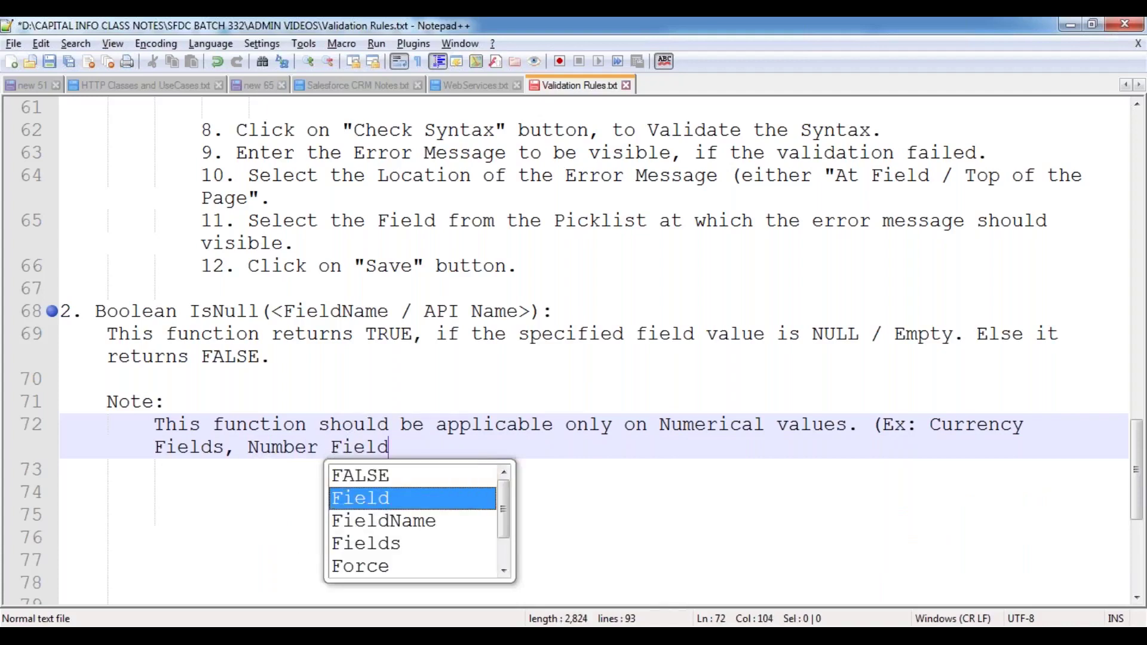
pyautogui.write('s and Percne')
pyautogui.write('t')
pyautogui.press('BackSpace')
pyautogui.press('BackSpace')
pyautogui.press('BackSpace')
pyautogui.write('ent fields)')
pyautogui.press('Return')
pyautogui.press('Return')
pyautogui.press('BackSpace')
pyautogui.hotkey('ctrl', 's')
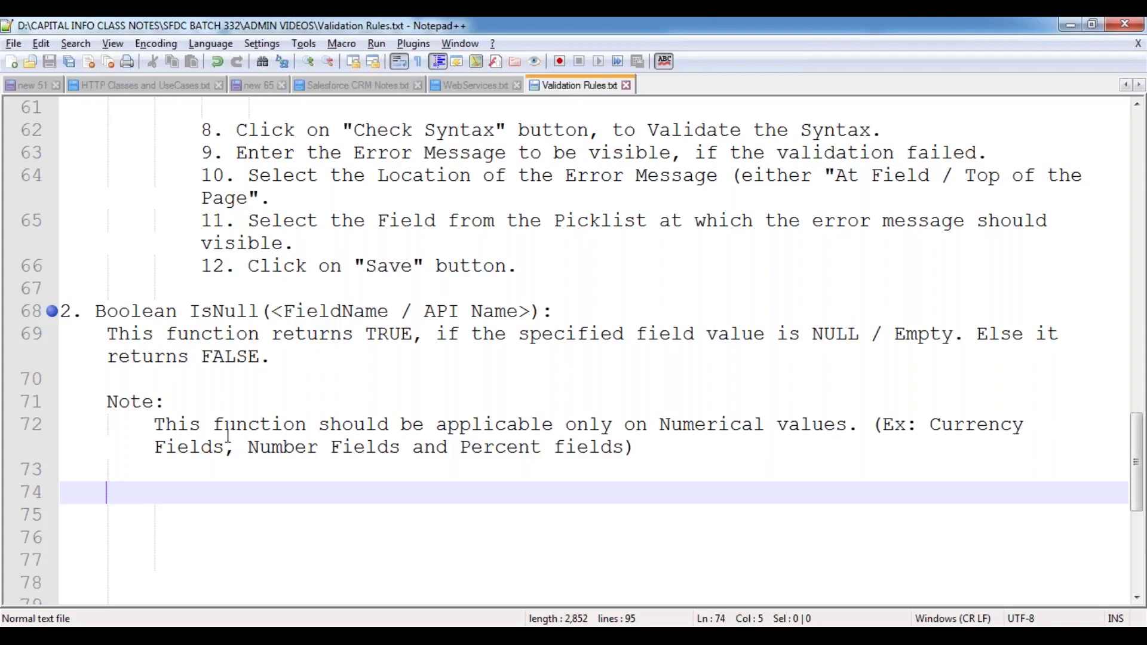
pyautogui.scroll(-1, 221, 435)
pyautogui.scroll(-2, 218, 434)
# - Add a 'UseCase:' heading underlined with dashes and an indented line below
pyautogui.scroll(1, 215, 433)
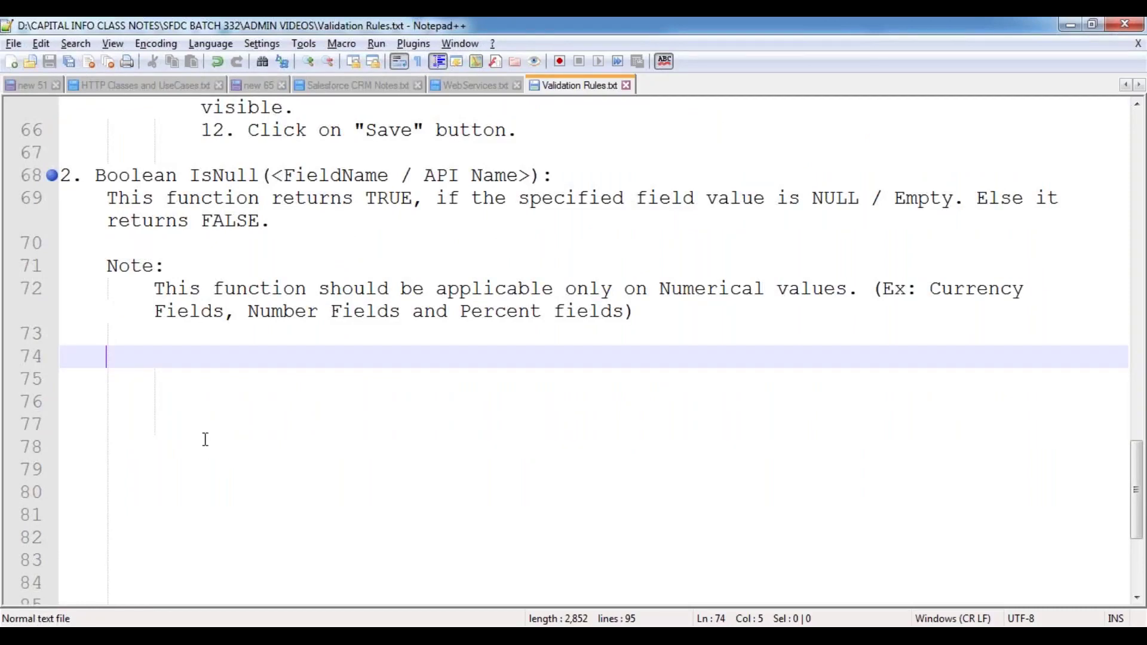
pyautogui.write('UseCase:')
pyautogui.press('Return')
pyautogui.write('--------')
pyautogui.press('Return')
pyautogui.press('Tab')
# - Write 'Create a Validation Rule to make the Account Record Annual Revenue is Mandatory.' and save
pyautogui.write('Create a Valid')
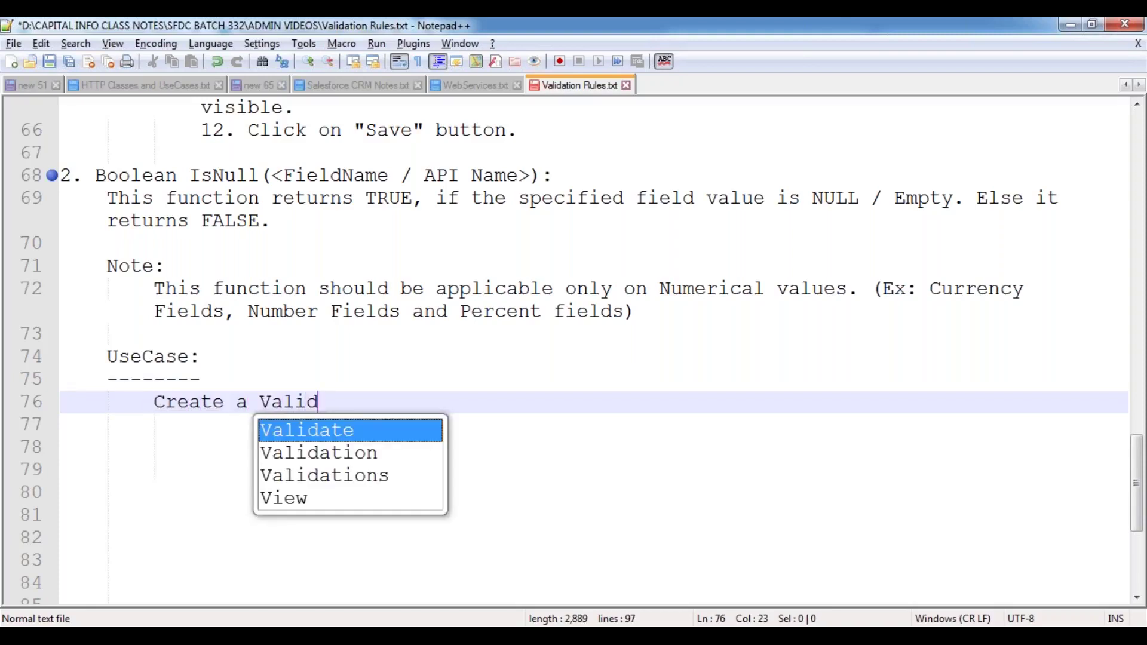
pyautogui.press('Down')
pyautogui.press('Return')
pyautogui.write('Rule to')
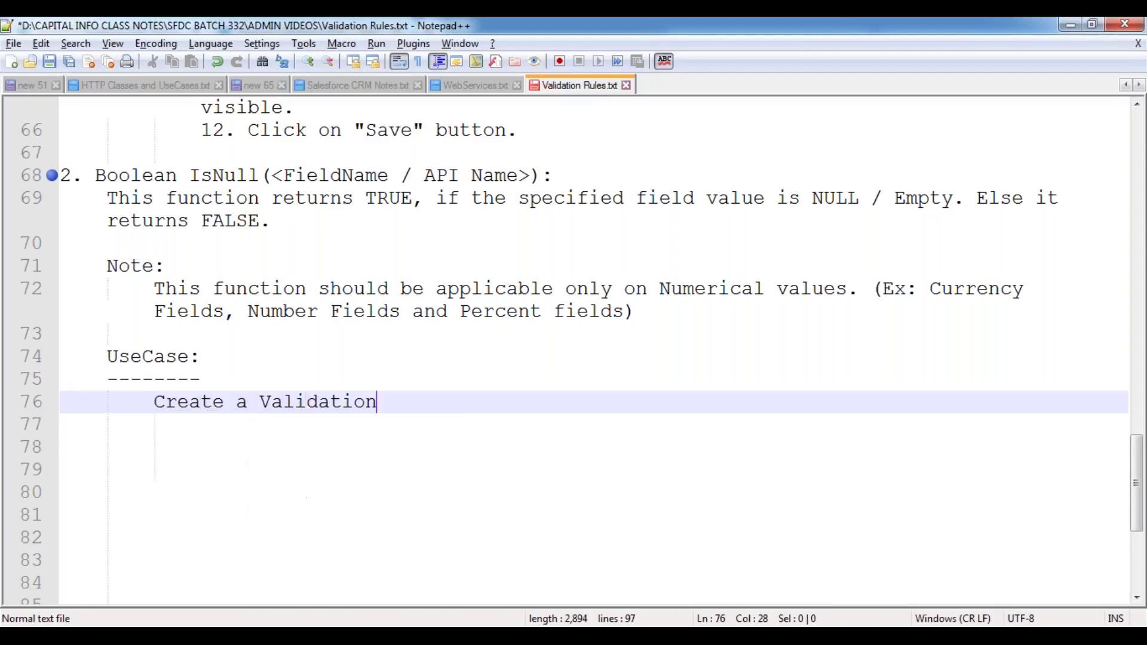
pyautogui.write(' mak')
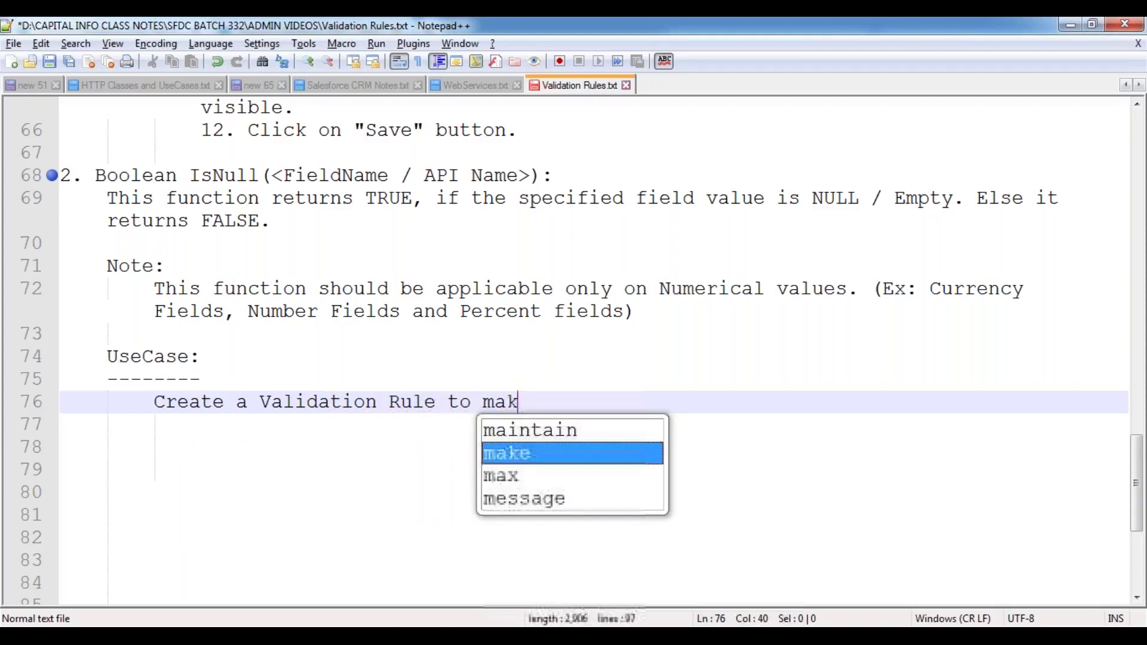
pyautogui.write('e the Account ')
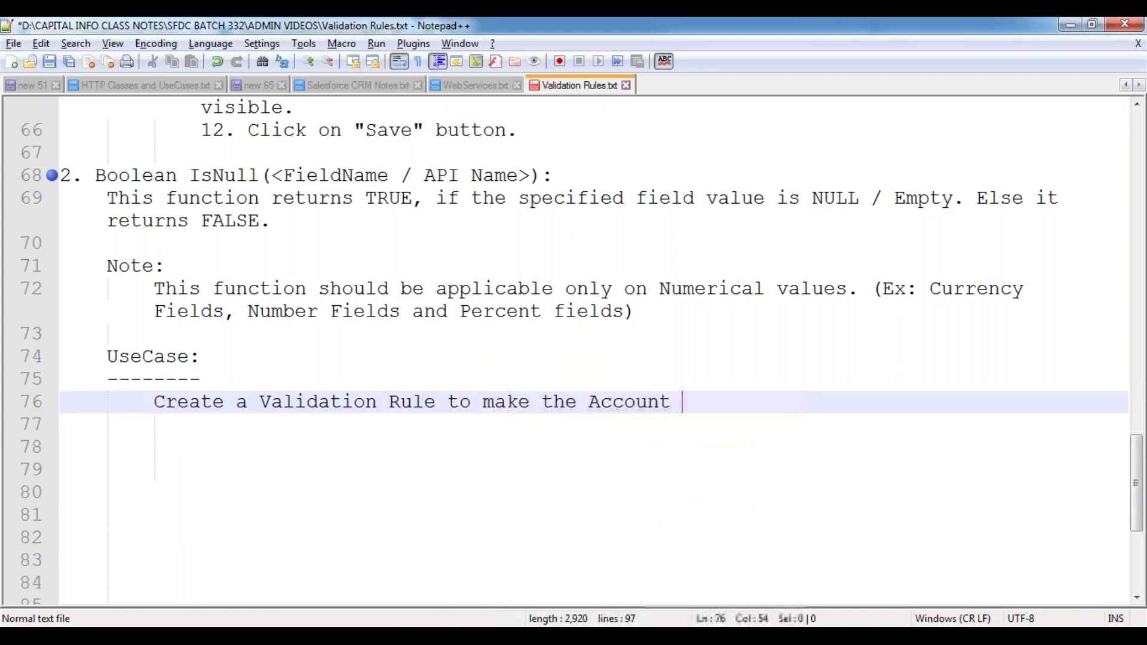
pyautogui.write('Record Ann')
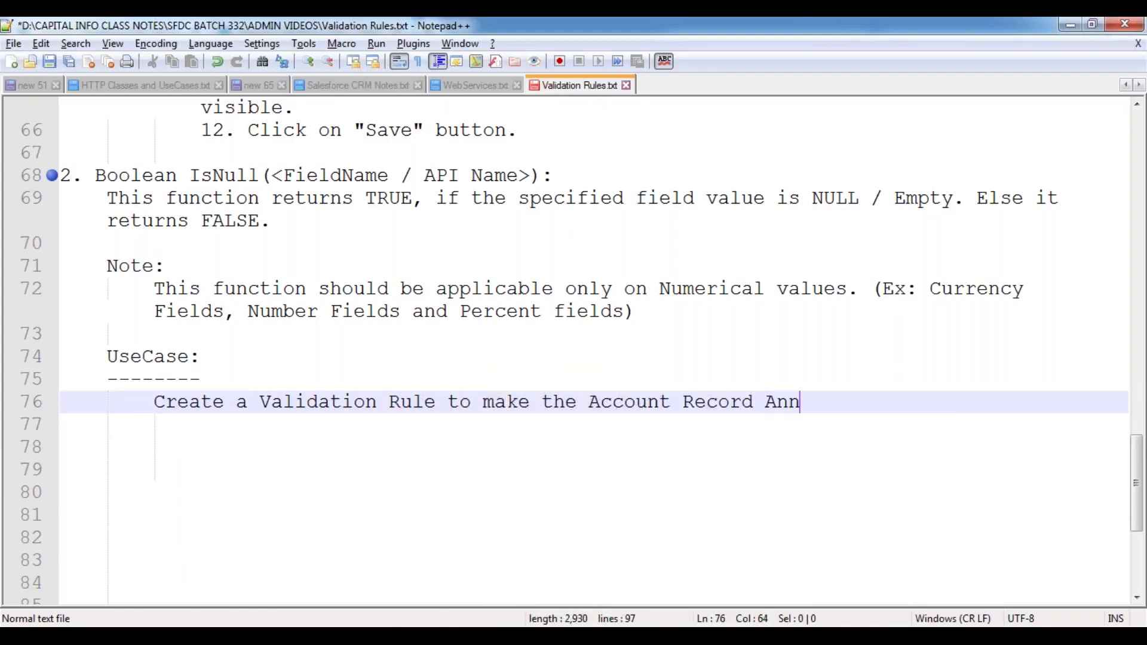
pyautogui.write('ual Revenue ')
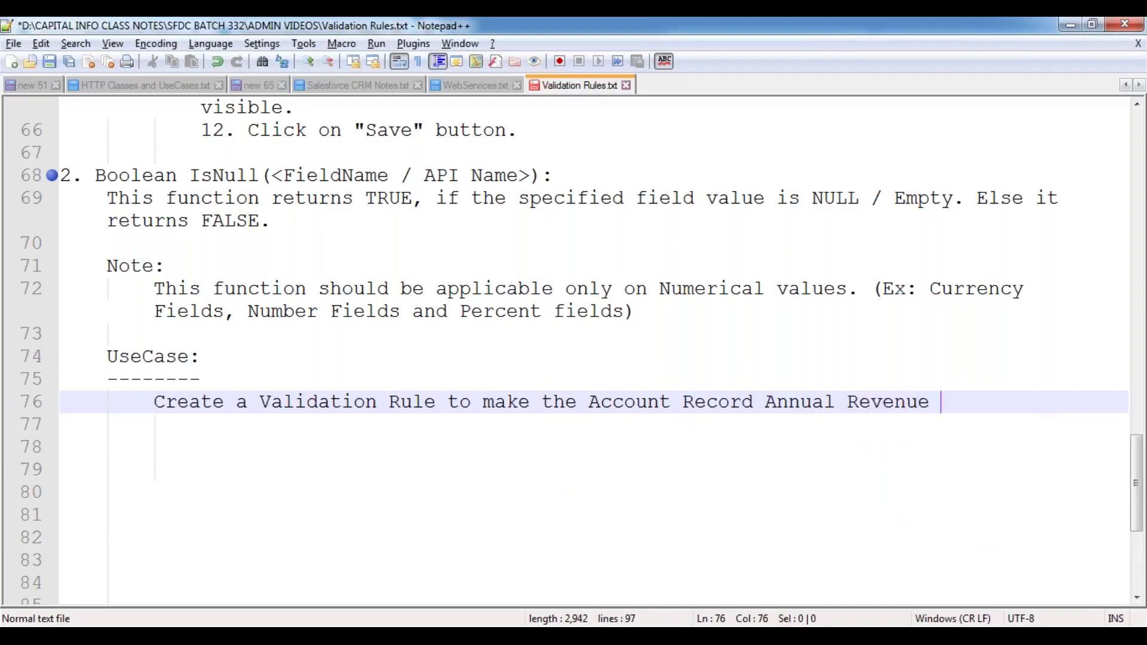
pyautogui.write('is Manf')
pyautogui.press('BackSpace')
pyautogui.write('d')
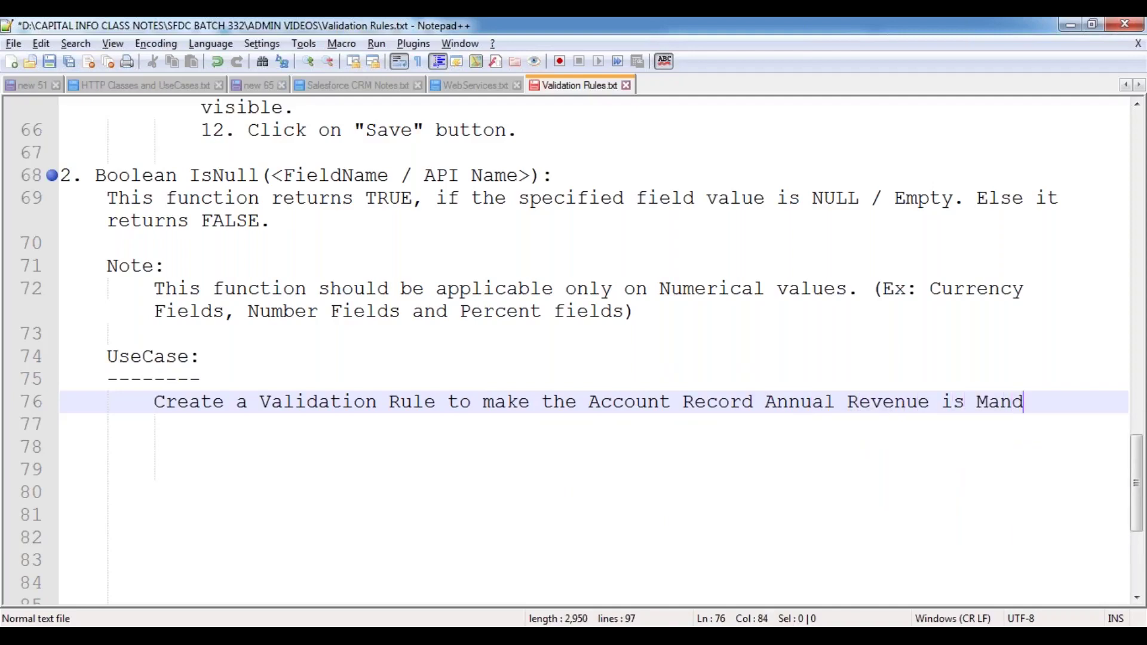
pyautogui.write('atory.')
pyautogui.press('Return')
pyautogui.press('Return')
pyautogui.press('BackSpace')
pyautogui.hotkey('ctrl', 's')
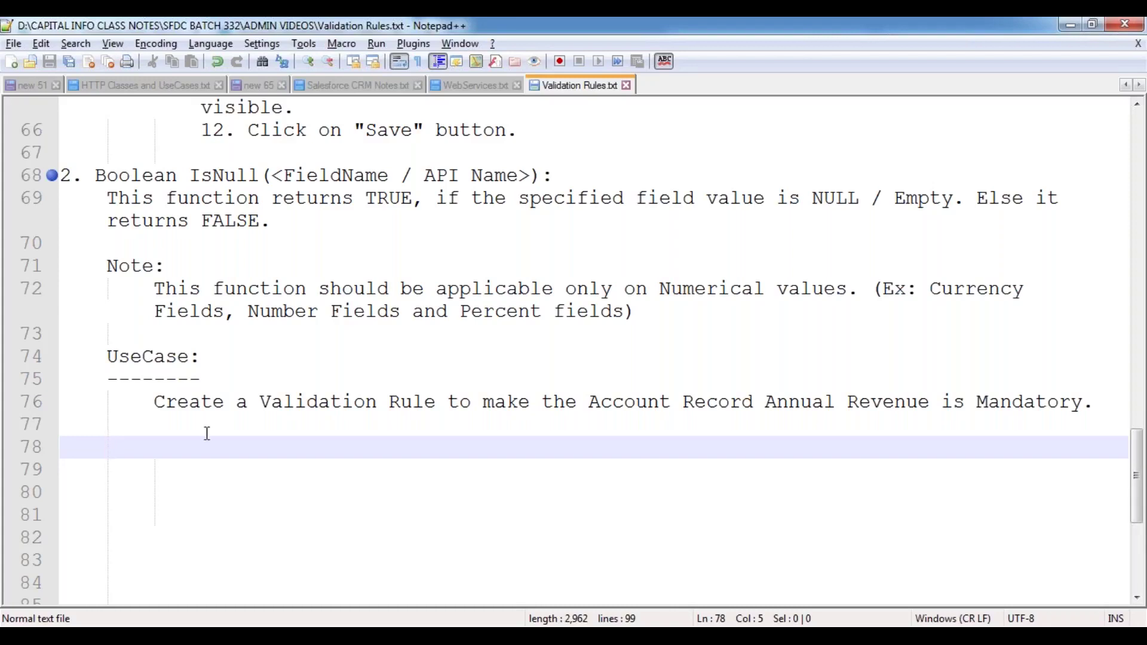
pyautogui.press('Tab')
pyautogui.press('Tab')
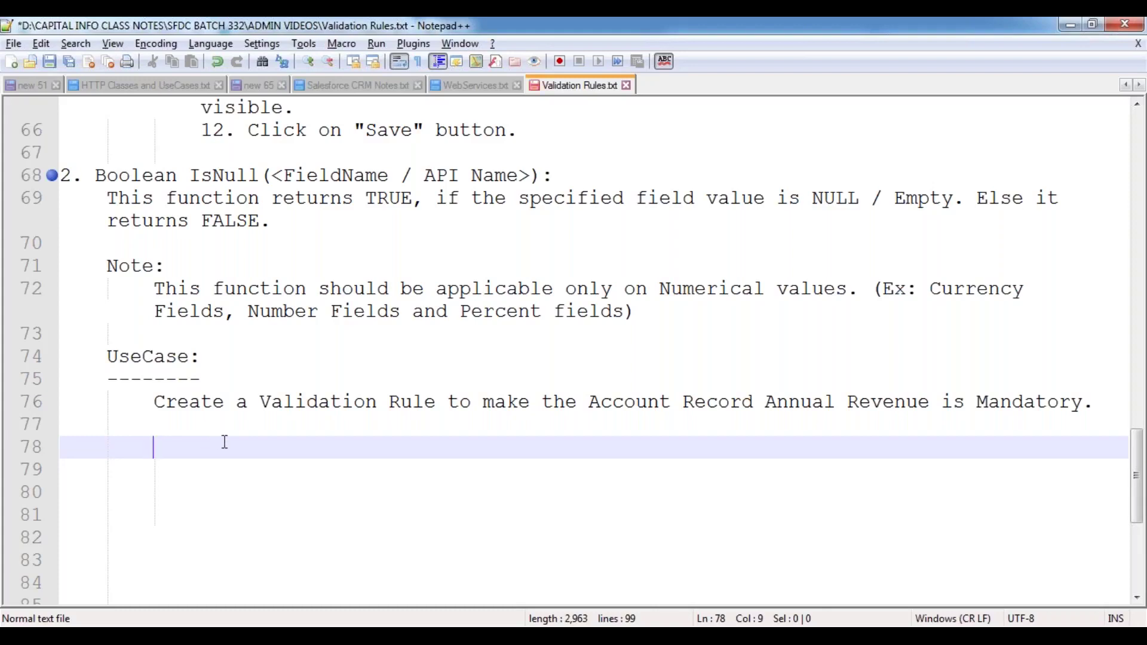
# - Add a 'Validation Condition:' heading under the use case with an indented line below
pyautogui.write('Valid')
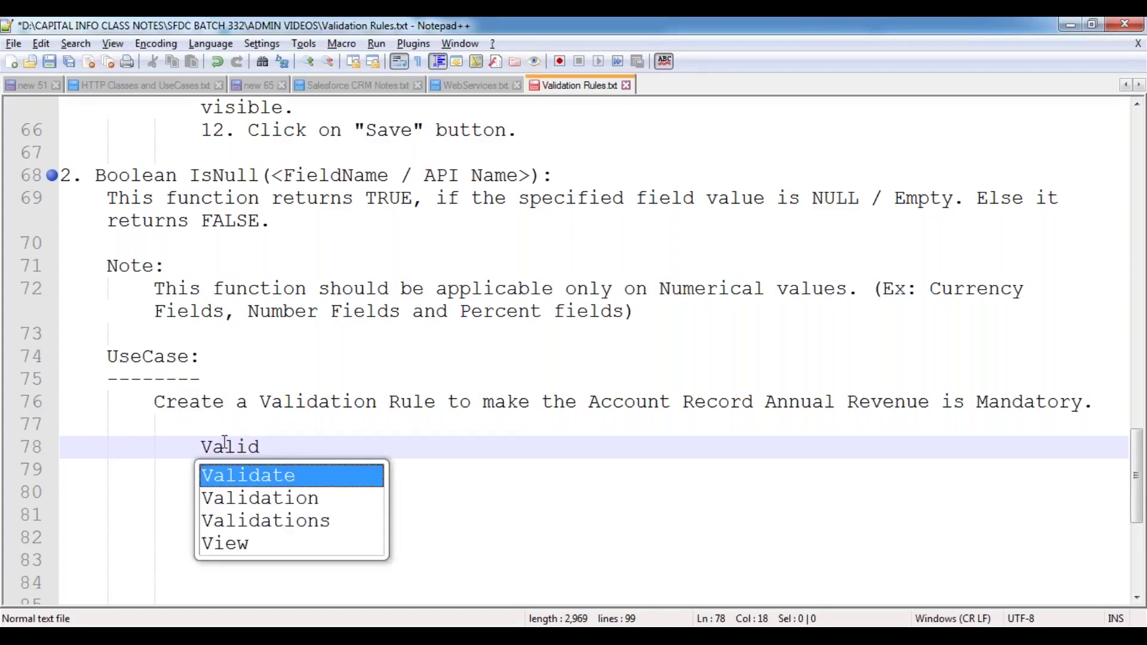
pyautogui.press('Down')
pyautogui.press('Return')
pyautogui.write('Conditio')
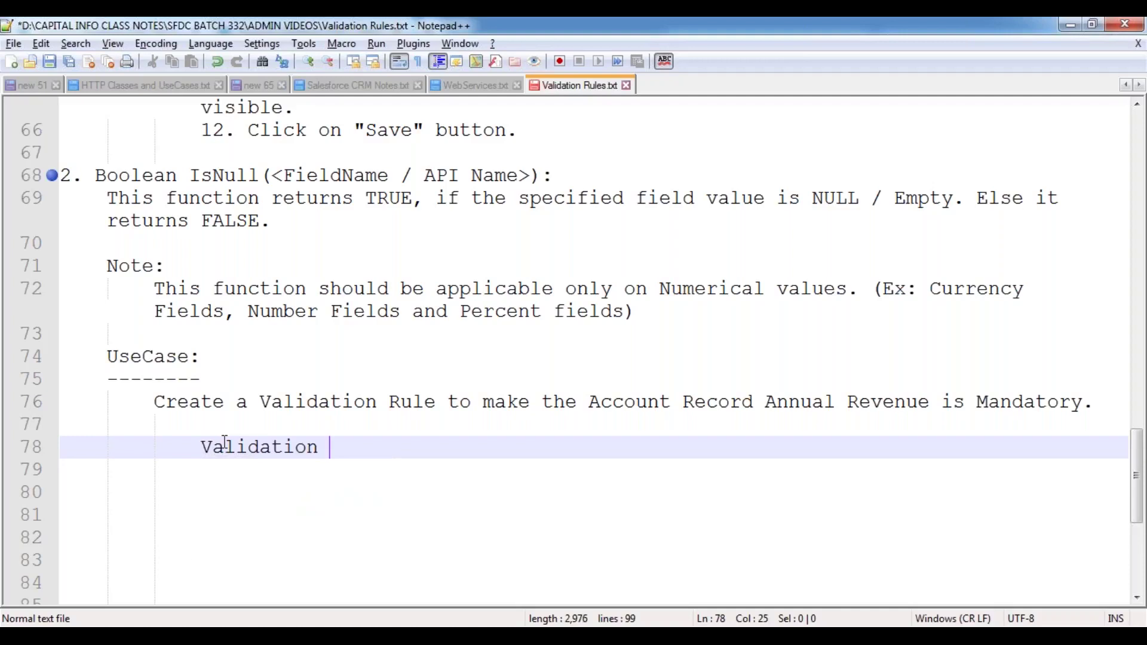
pyautogui.write('n:')
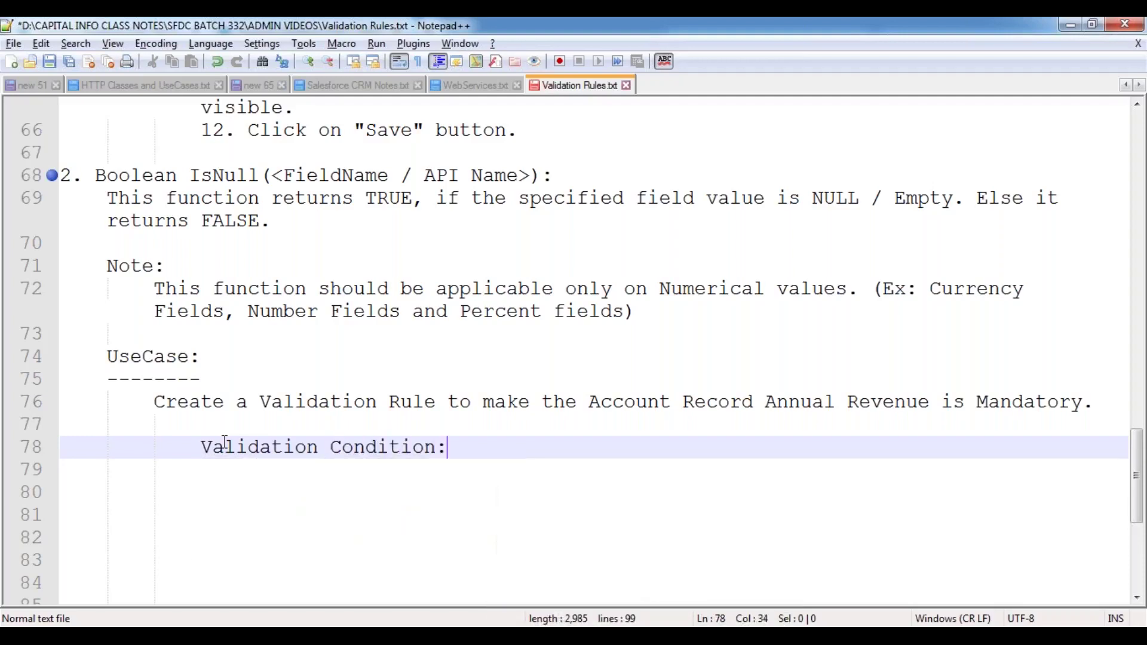
pyautogui.press('Return')
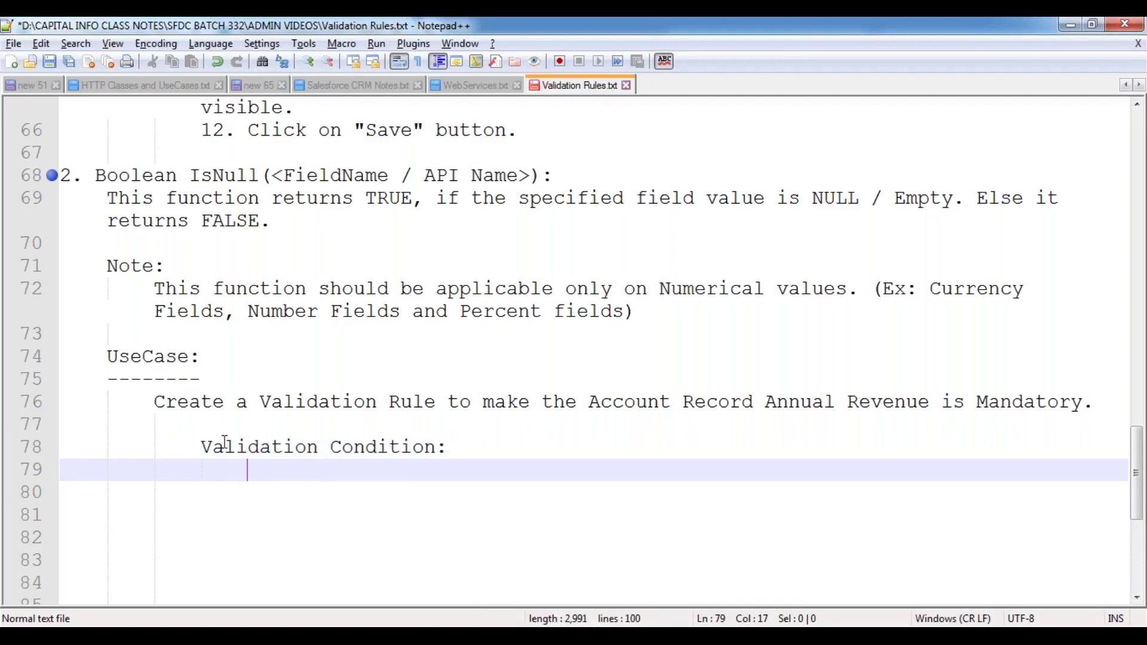
pyautogui.press('Tab')
# - Enter the condition IsNull(AnnualRevenue), save the notes, and highlight the AnnualRevenue field name
pyautogui.write('IsNull')
pyautogui.press('Escape')
pyautogui.write('(')
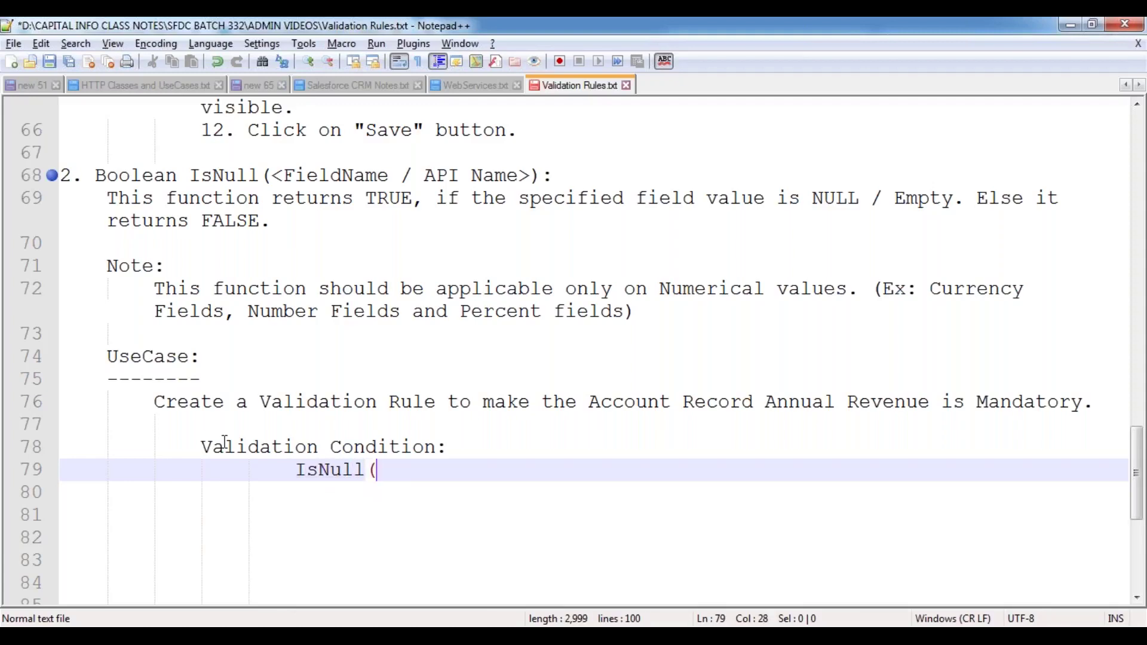
pyautogui.write('AnnualRevenue)')
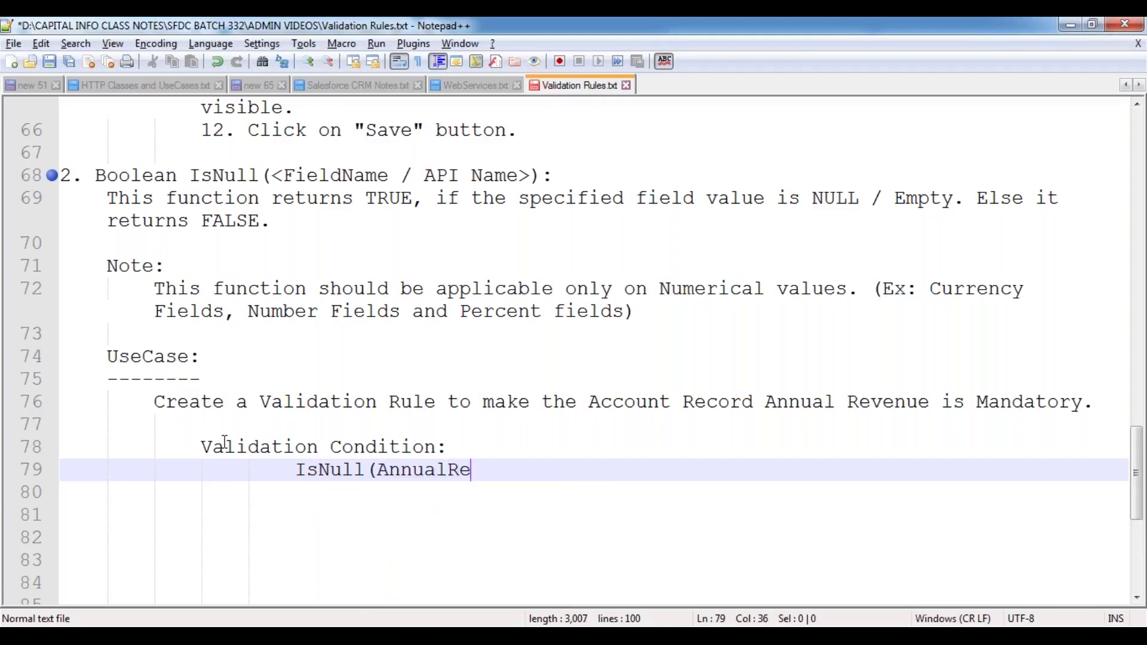
pyautogui.press('Return')
pyautogui.press('Return')
pyautogui.press('BackSpace')
pyautogui.press('BackSpace')
pyautogui.hotkey('ctrl', 's')
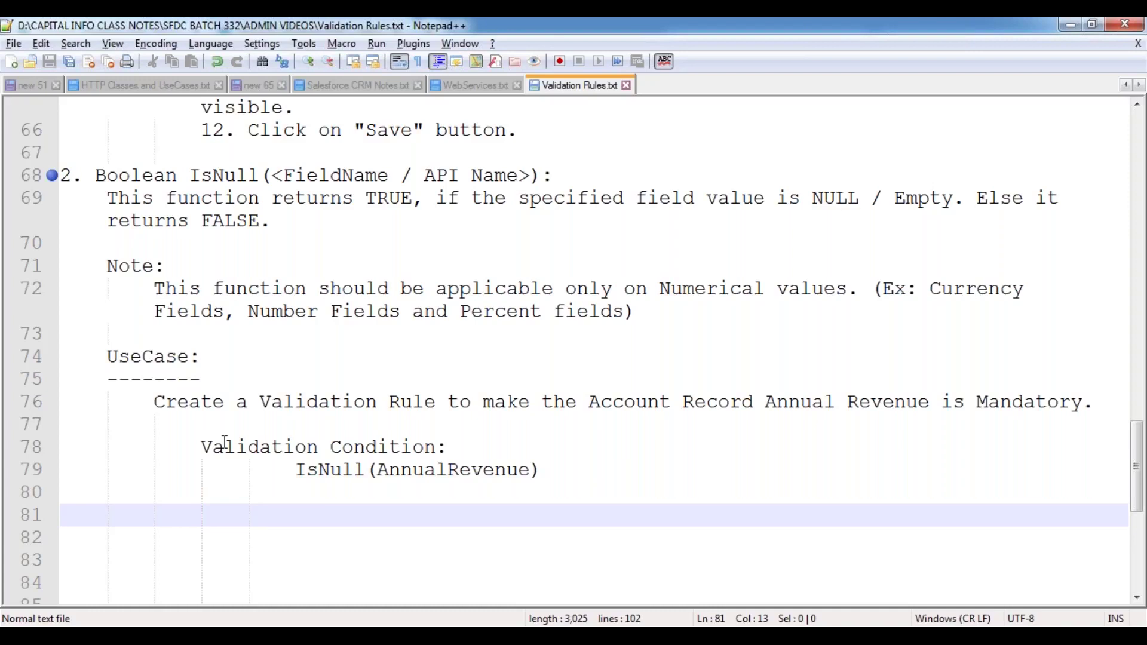
pyautogui.click(384, 468)
pyautogui.doubleClick(384, 468)
pyautogui.click(362, 519)
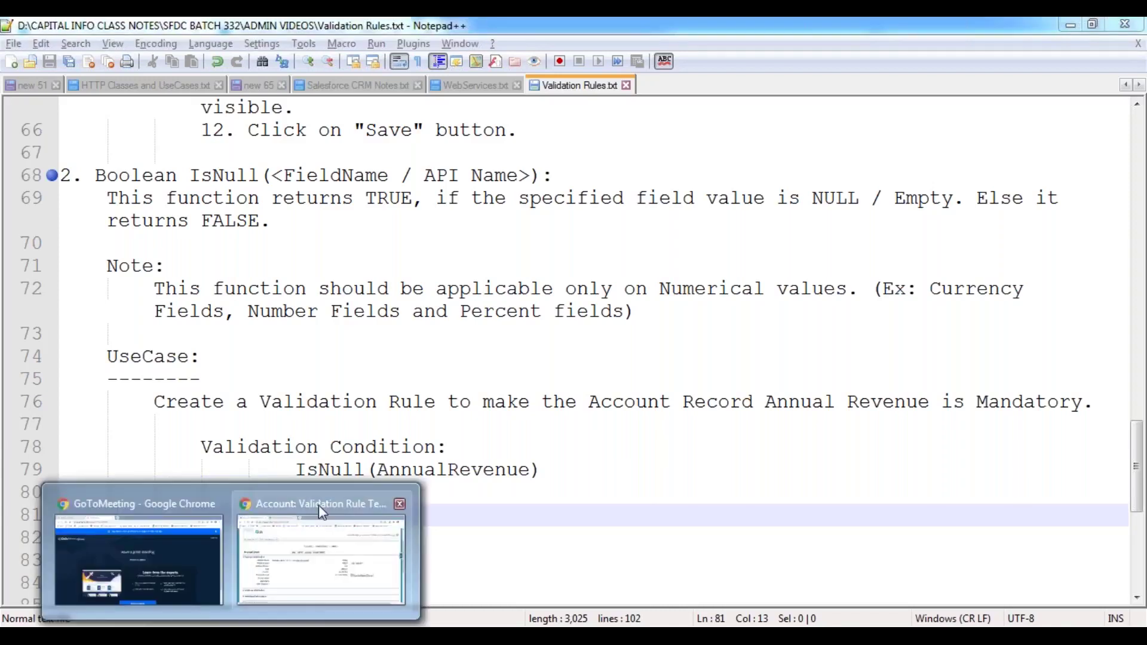
# - Return to the Validation Rule Test Account in Chrome and open View Validation Rules from the Force.com menu
pyautogui.click(317, 504)
pyautogui.scroll(3, 646, 360)
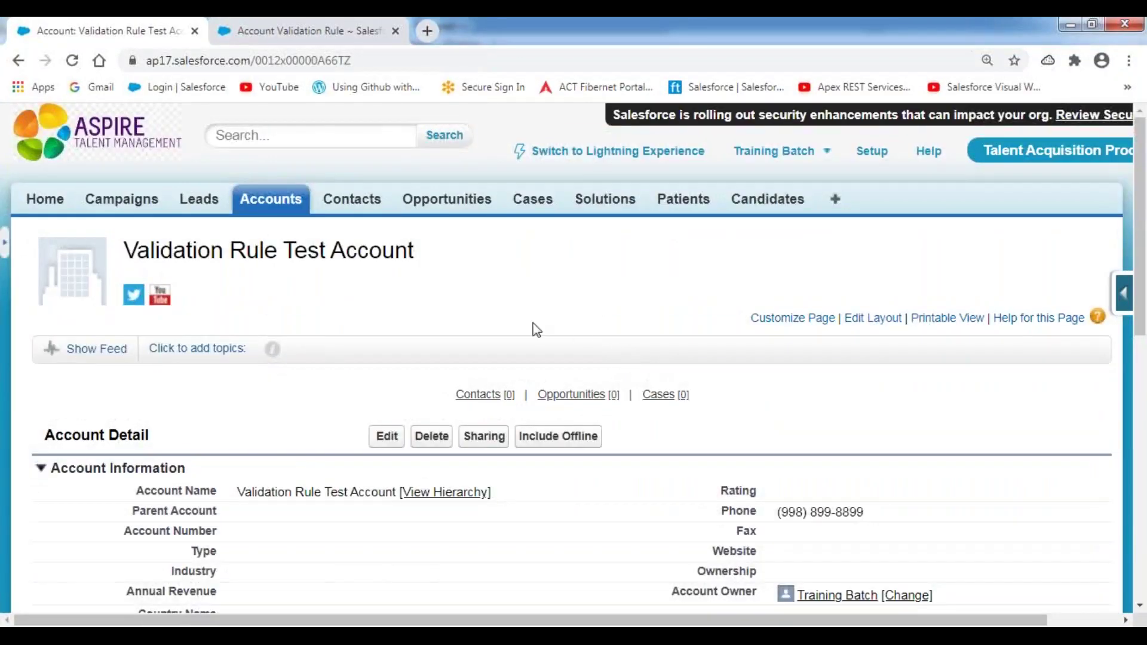
pyautogui.scroll(-4, 340, 436)
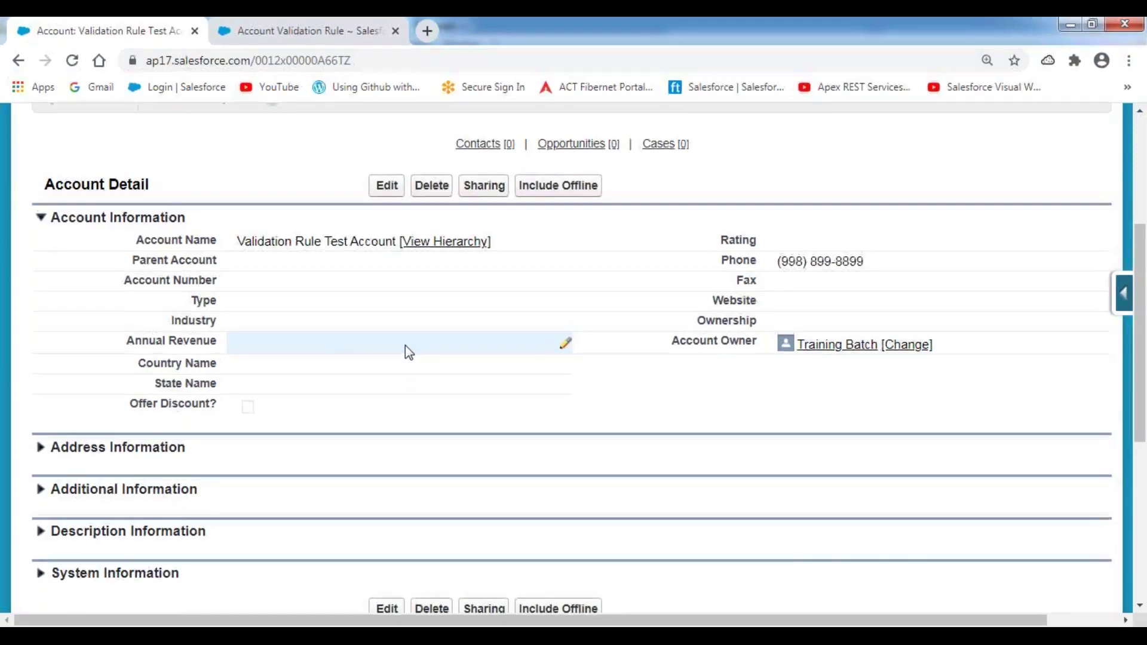
pyautogui.scroll(5, 406, 350)
pyautogui.moveTo(1128, 302)
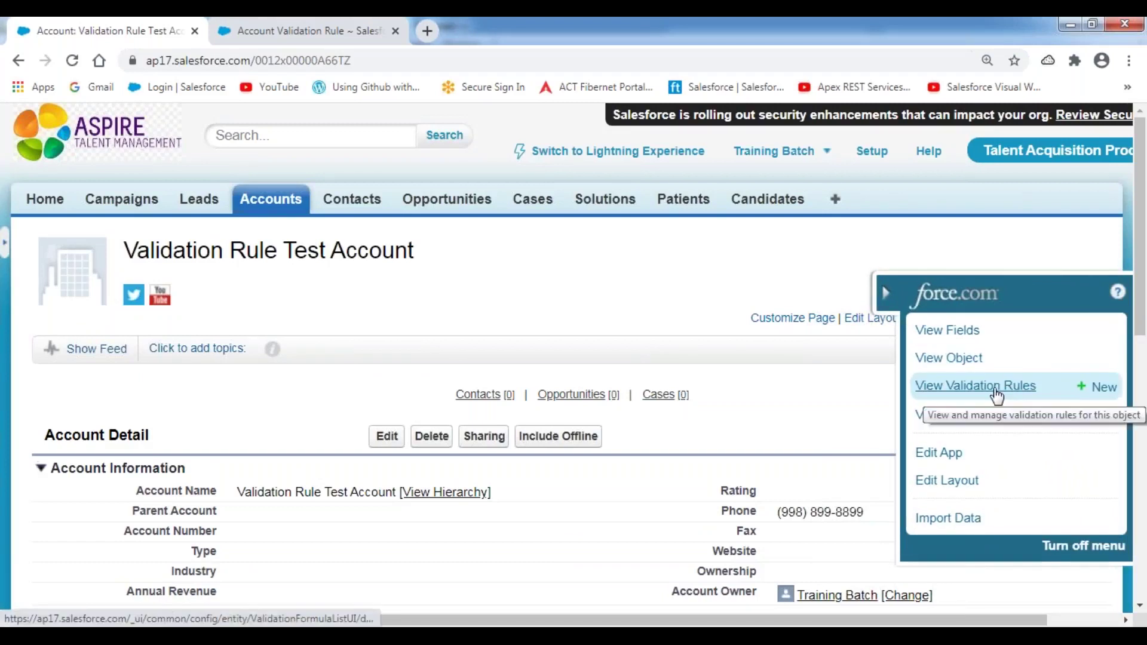
pyautogui.click(995, 390)
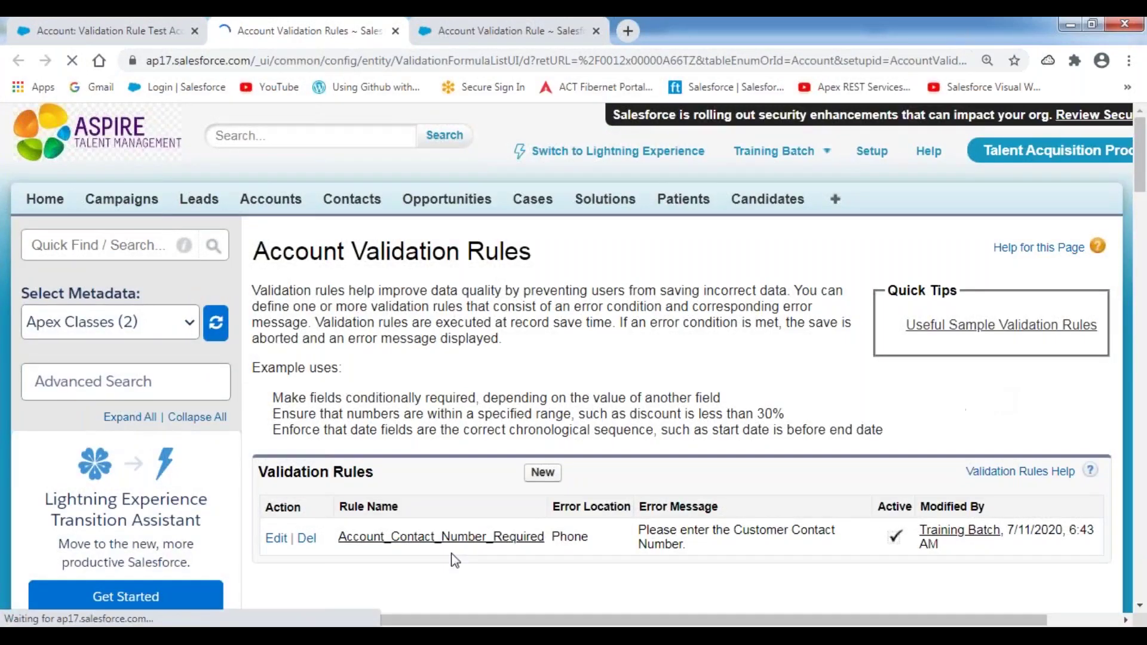
pyautogui.scroll(-3, 481, 416)
# - Create a new rule named Account_Annual_Revenue_is_Required, reusing that name as its description
pyautogui.click(543, 304)
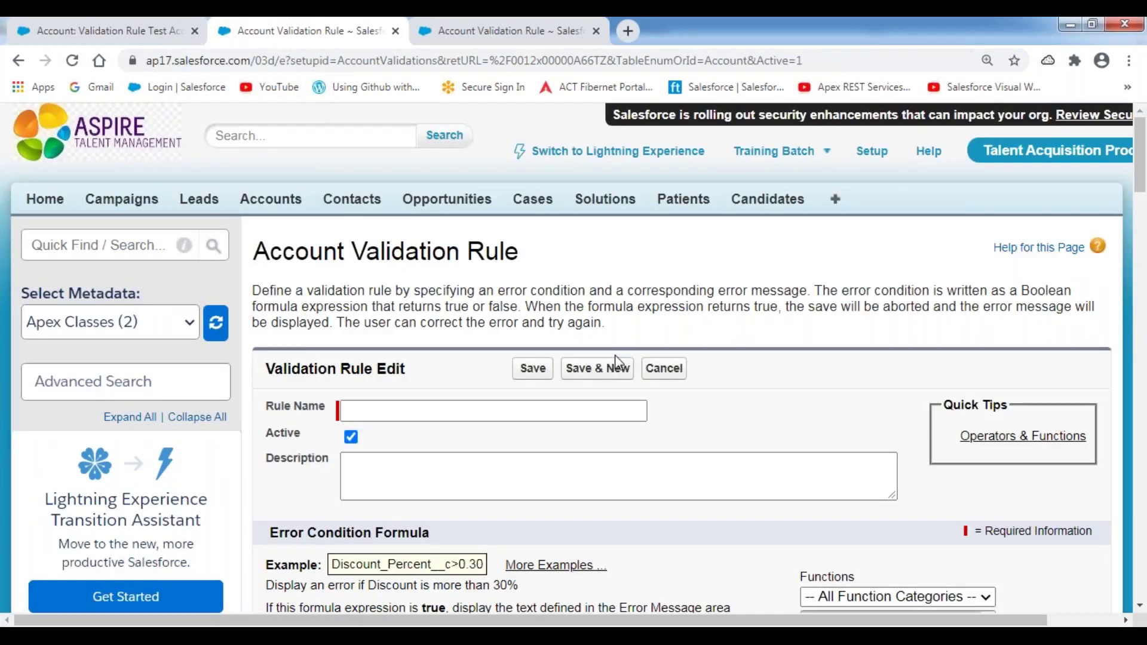
pyautogui.scroll(-3, 616, 362)
pyautogui.click(395, 250)
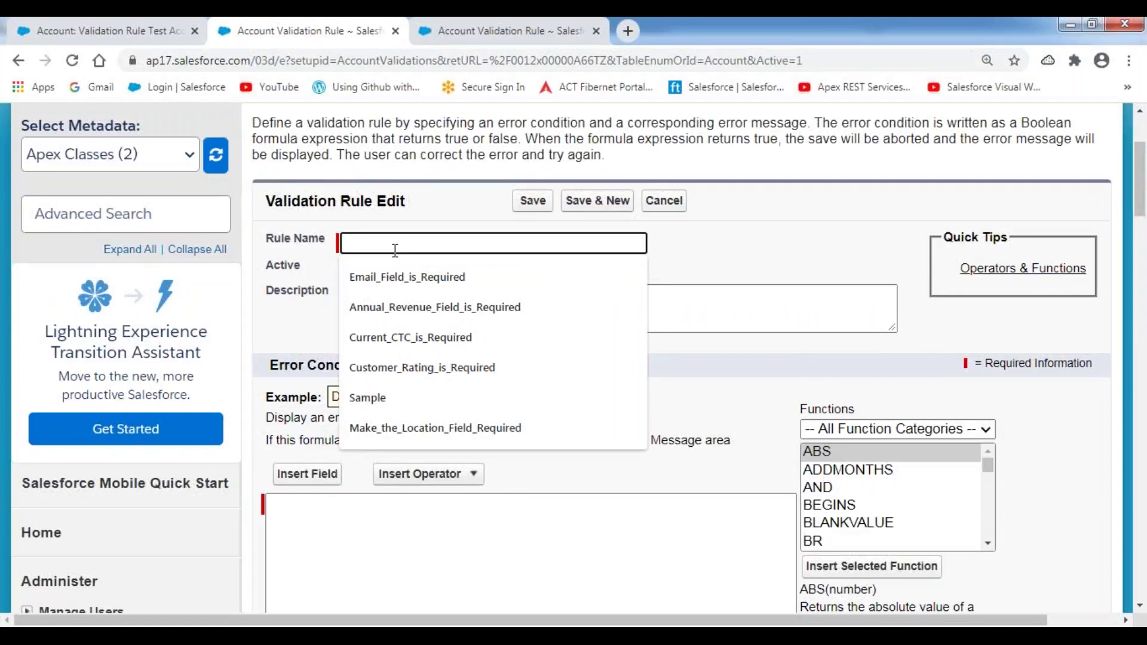
pyautogui.write('Acc')
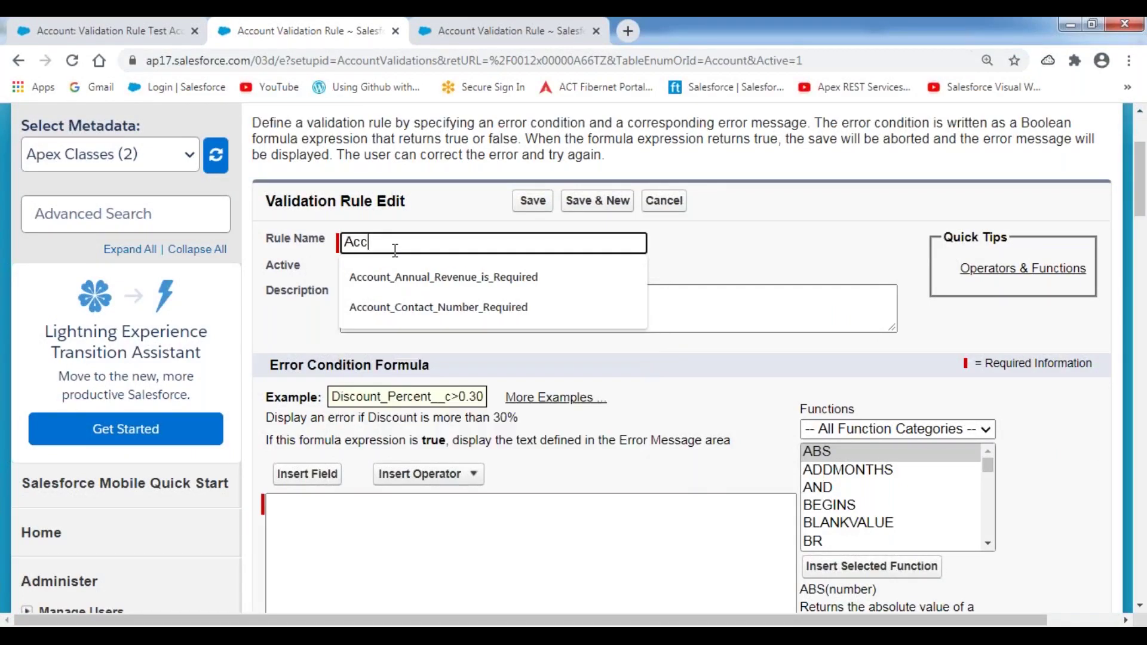
pyautogui.write('ount_Annual')
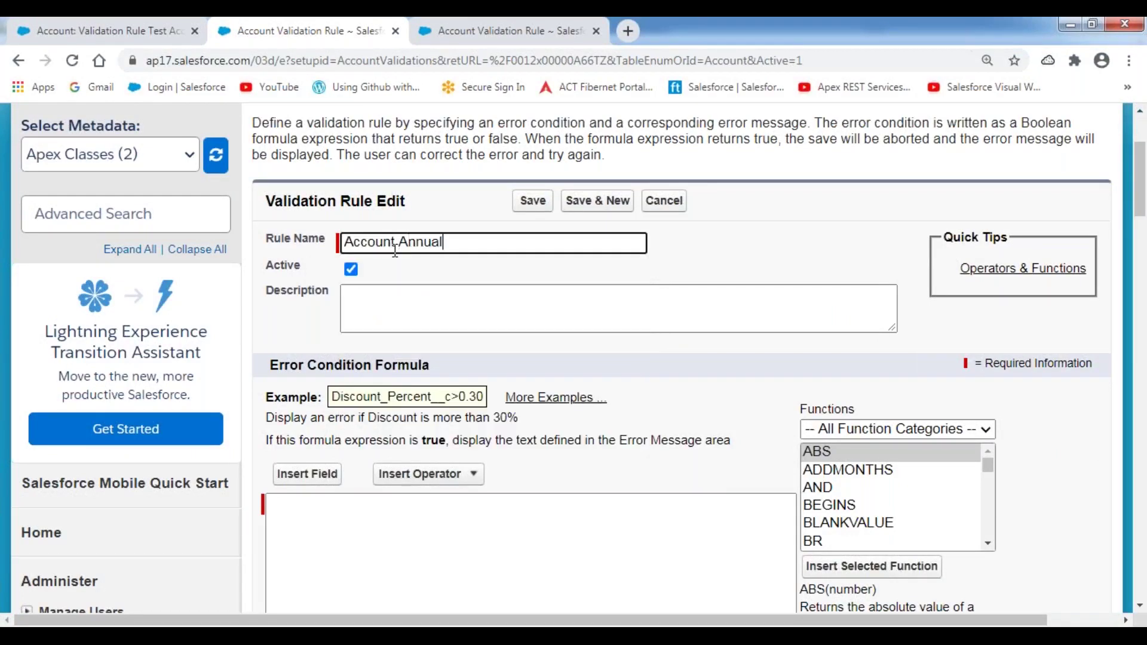
pyautogui.write(' Revenue is Required')
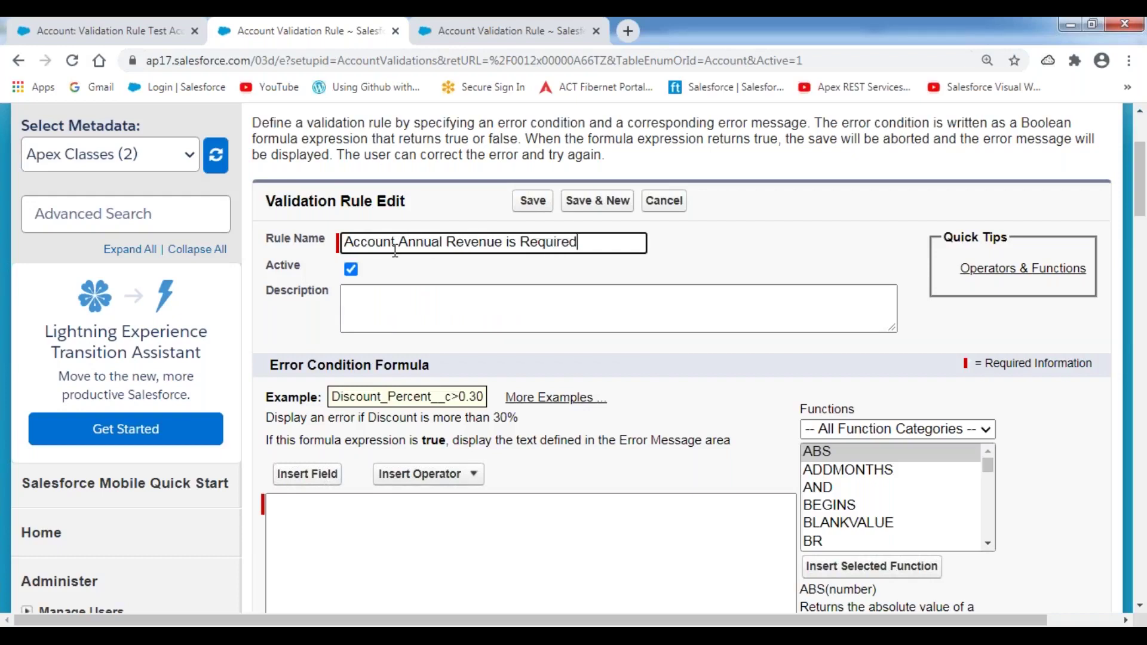
pyautogui.hotkey('ctrl', 'a')
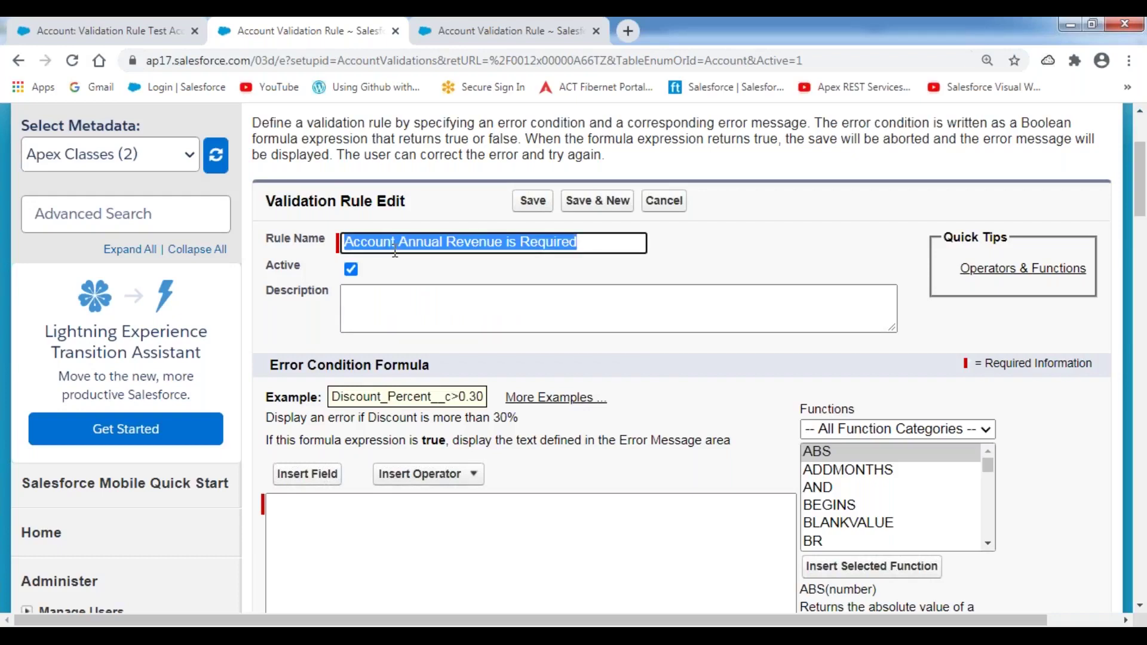
pyautogui.click(412, 320)
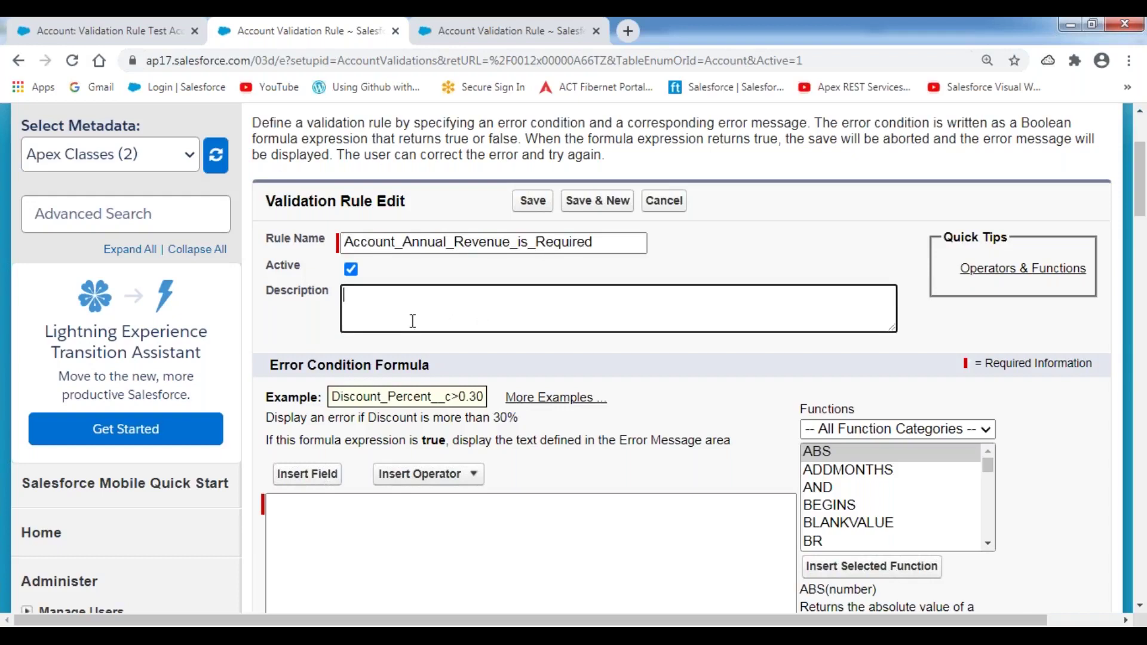
pyautogui.write('Account Annual Revenue is Required')
pyautogui.click(715, 243)
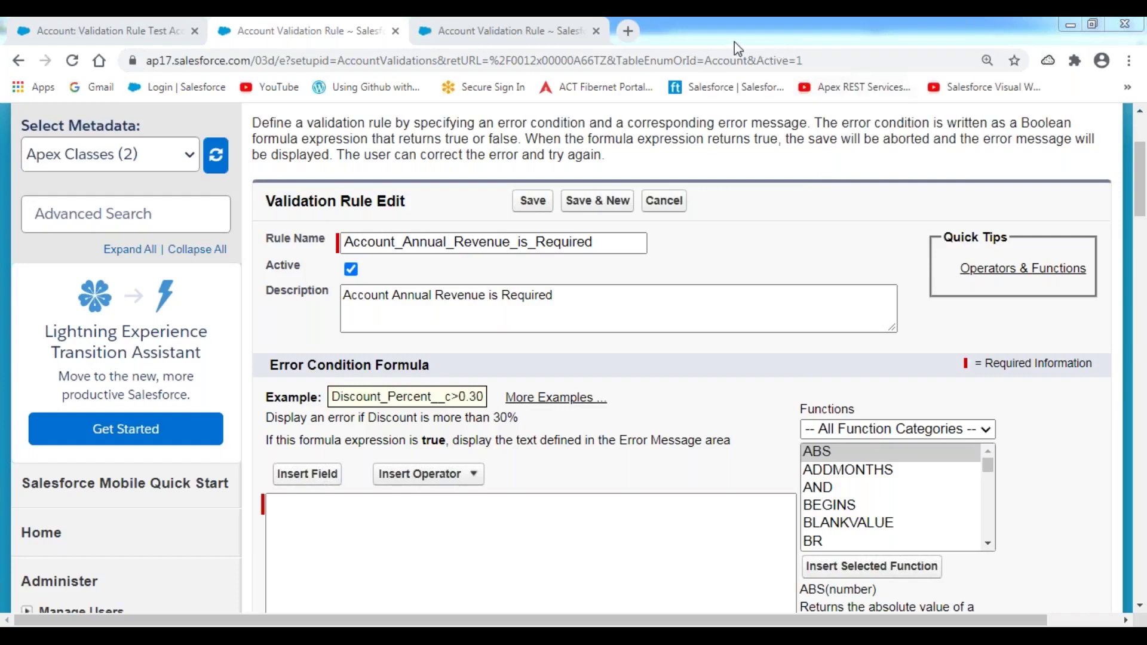
pyautogui.click(654, 372)
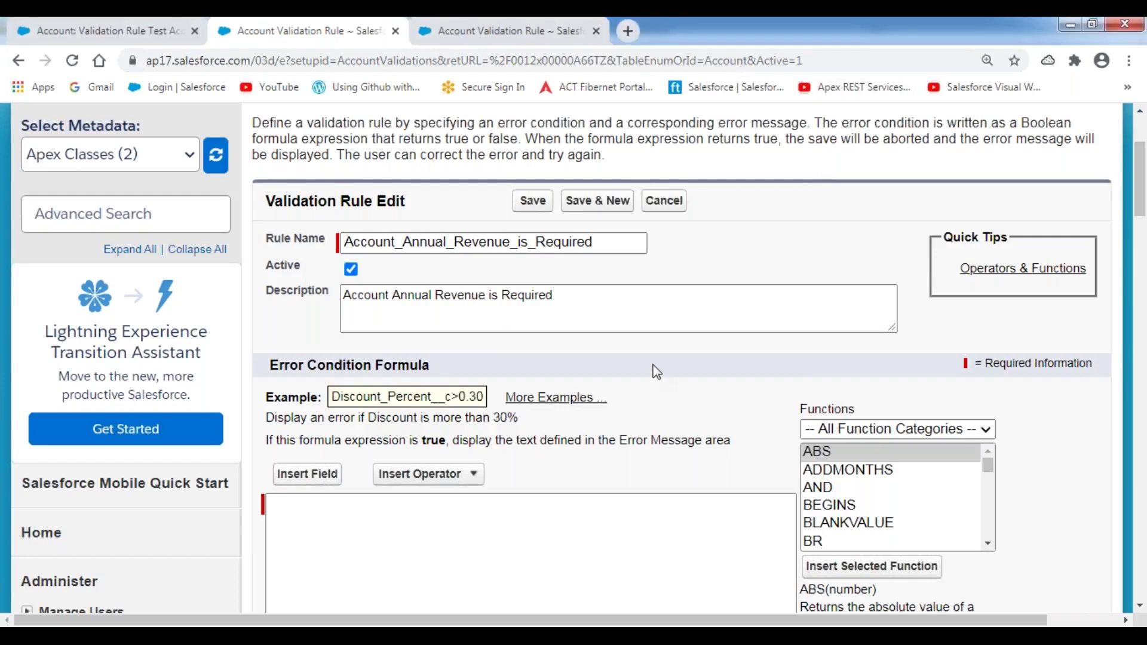
# - Enter ISNull(Annualrevenue) as the rule's Error Condition Formula
pyautogui.scroll(-3, 655, 372)
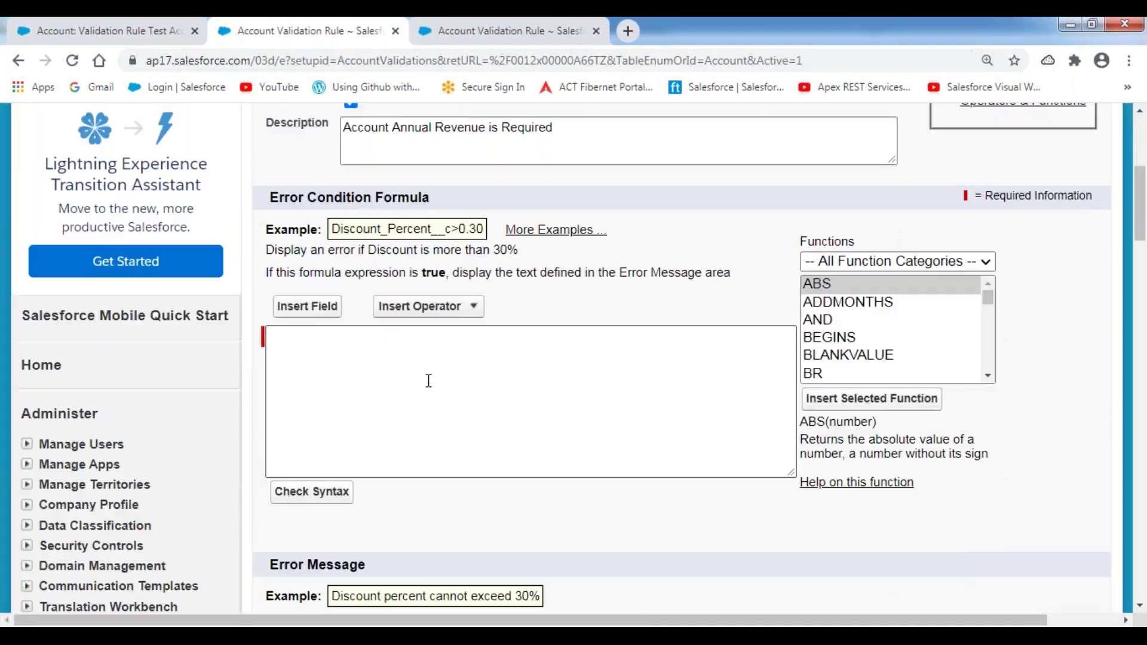
pyautogui.click(307, 347)
pyautogui.write('IS')
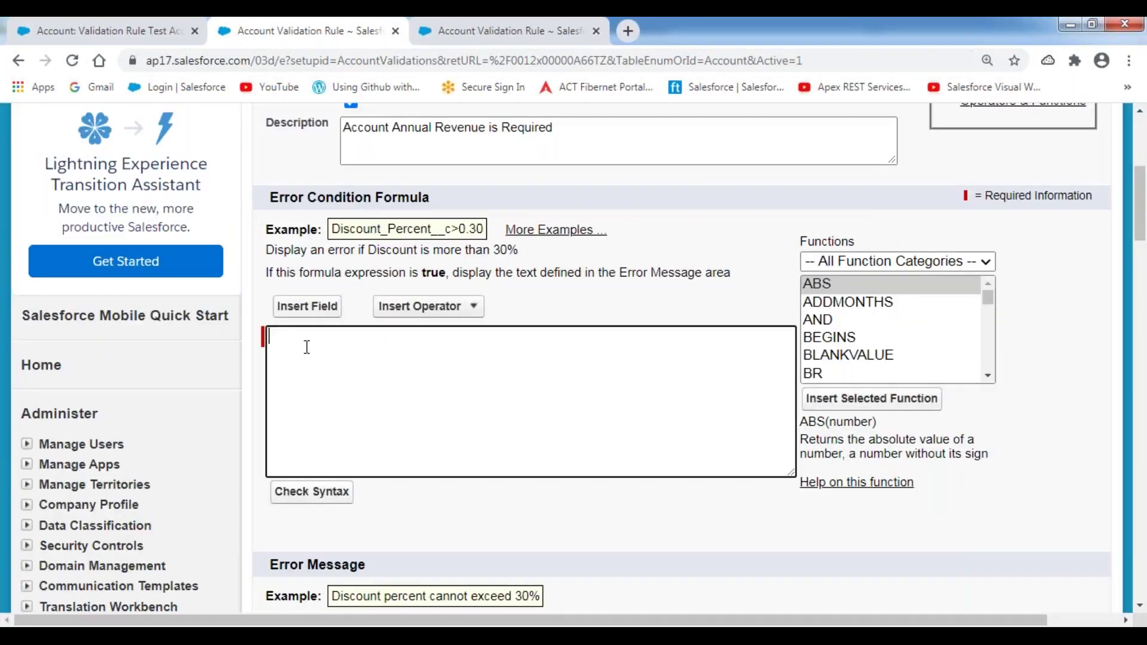
pyautogui.write('Null(Annualrevenue')
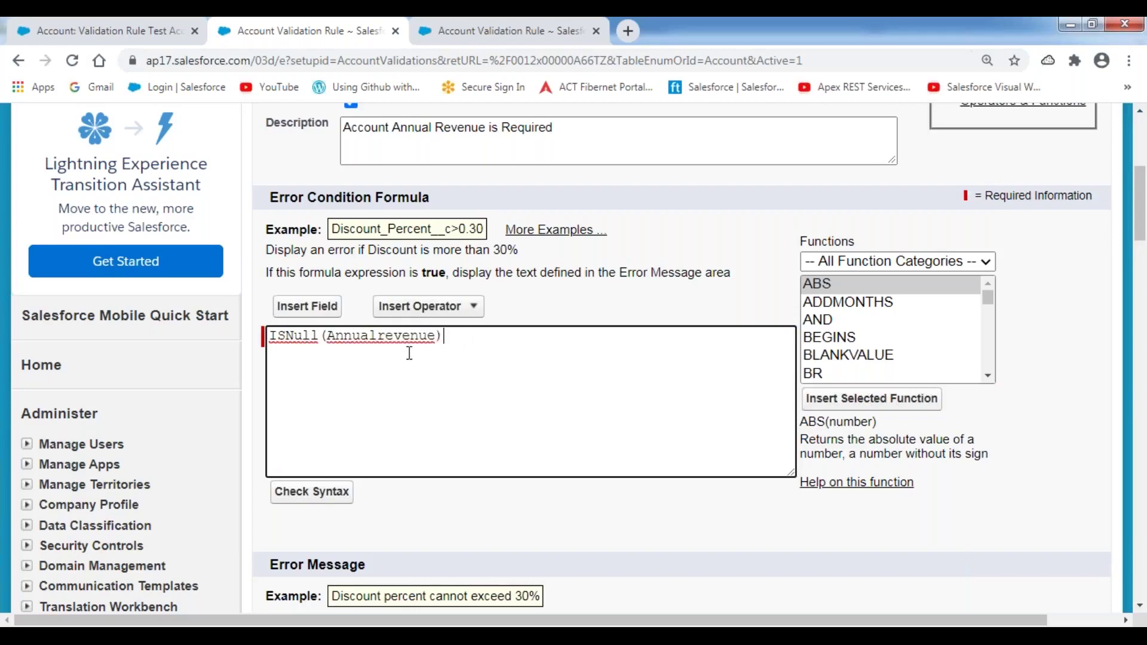
pyautogui.doubleClick(379, 336)
pyautogui.doubleClick(292, 338)
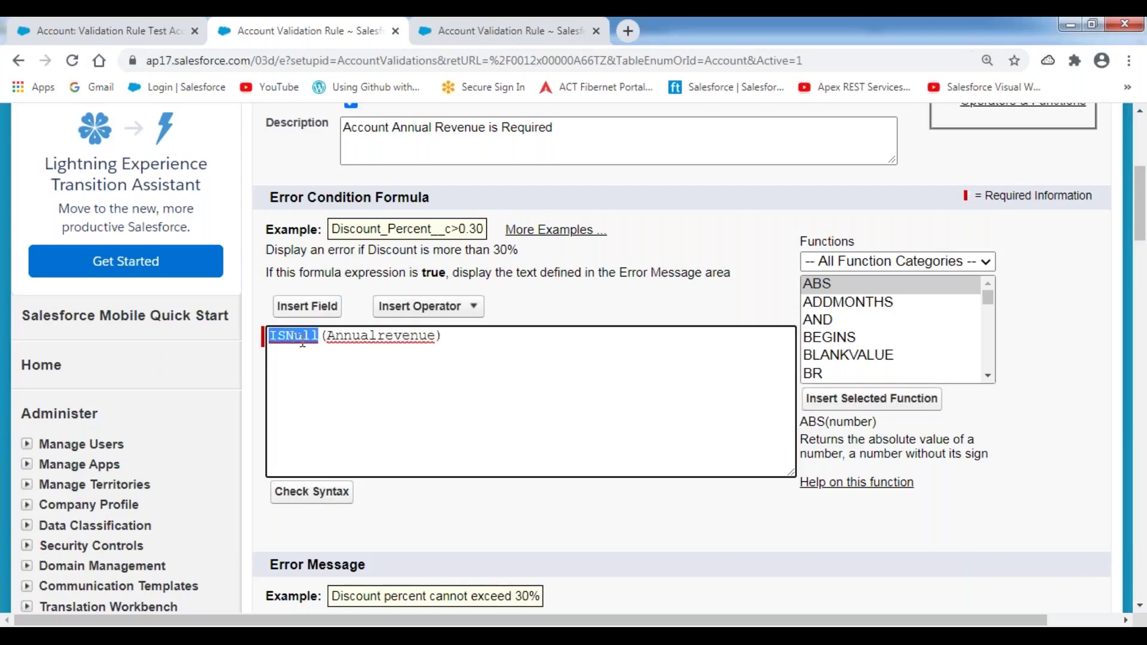
pyautogui.scroll(-4, 400, 374)
pyautogui.moveTo(272, 399); pyautogui.dragTo(380, 403)
# - Enter the error message 'Please enter the customer Annual Revenue value.'
pyautogui.click(380, 403)
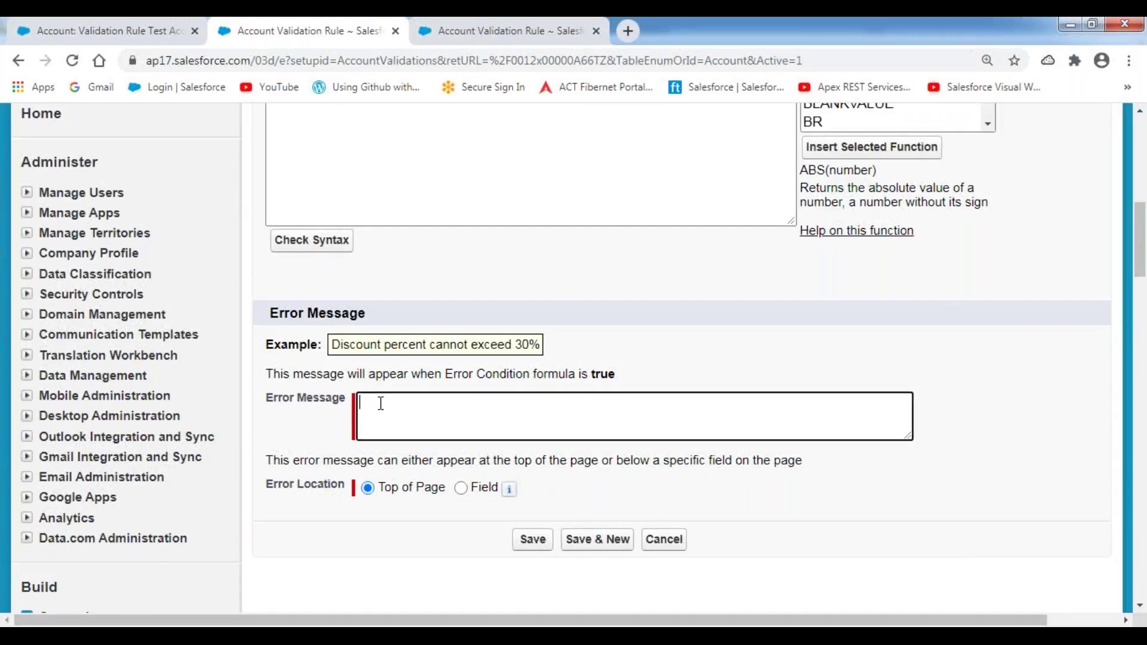
pyautogui.write('Please enter the customer Annual')
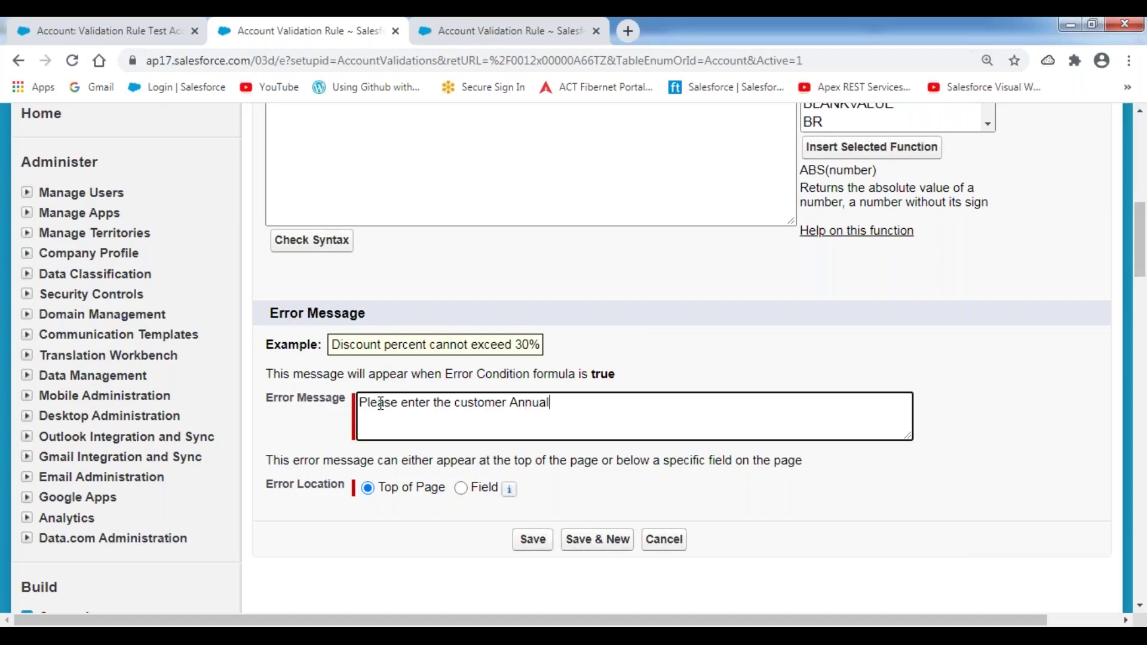
pyautogui.write(' Revenue value.')
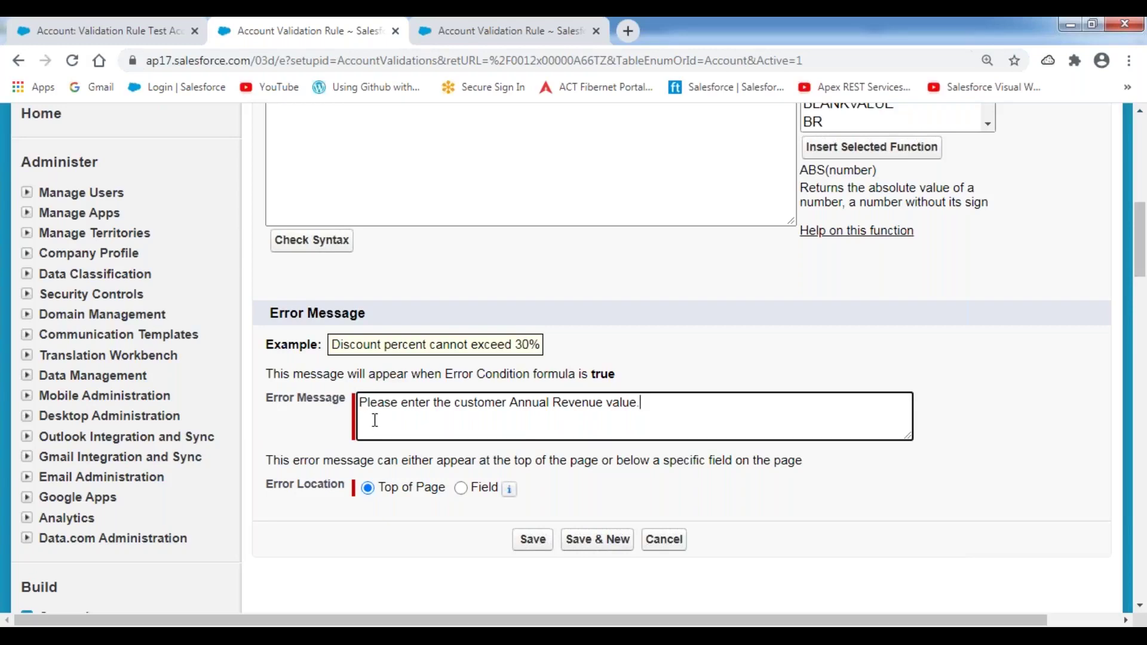
pyautogui.moveTo(360, 410); pyautogui.dragTo(659, 410)
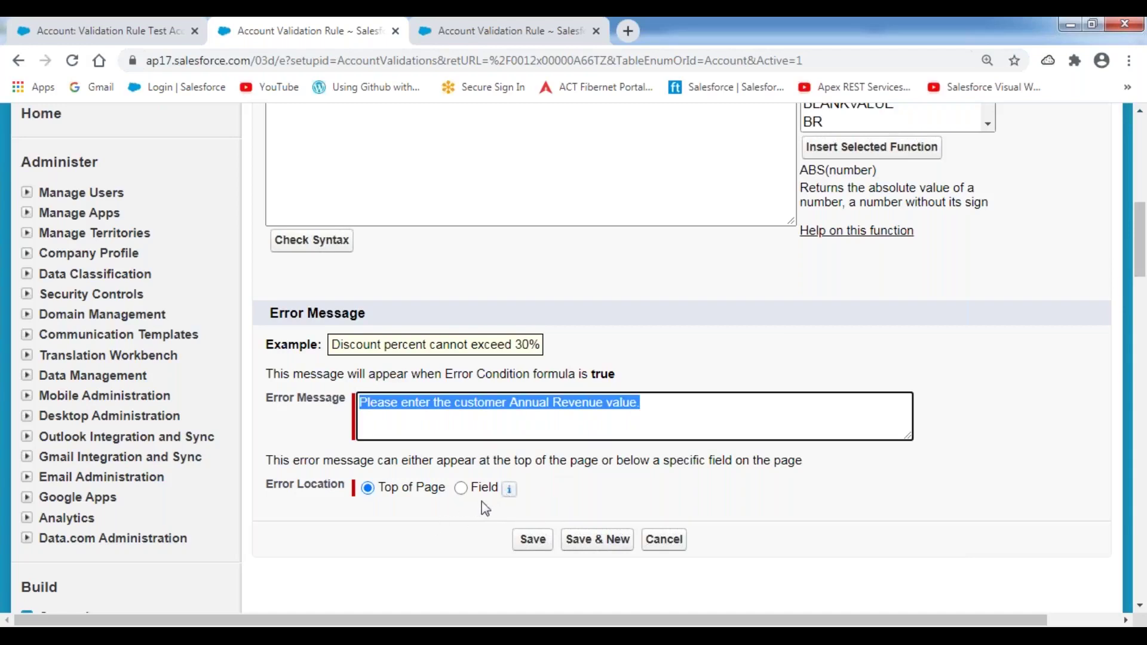
# - Show the error at the Annual Revenue field and save the validation rule
pyautogui.moveTo(512, 489)
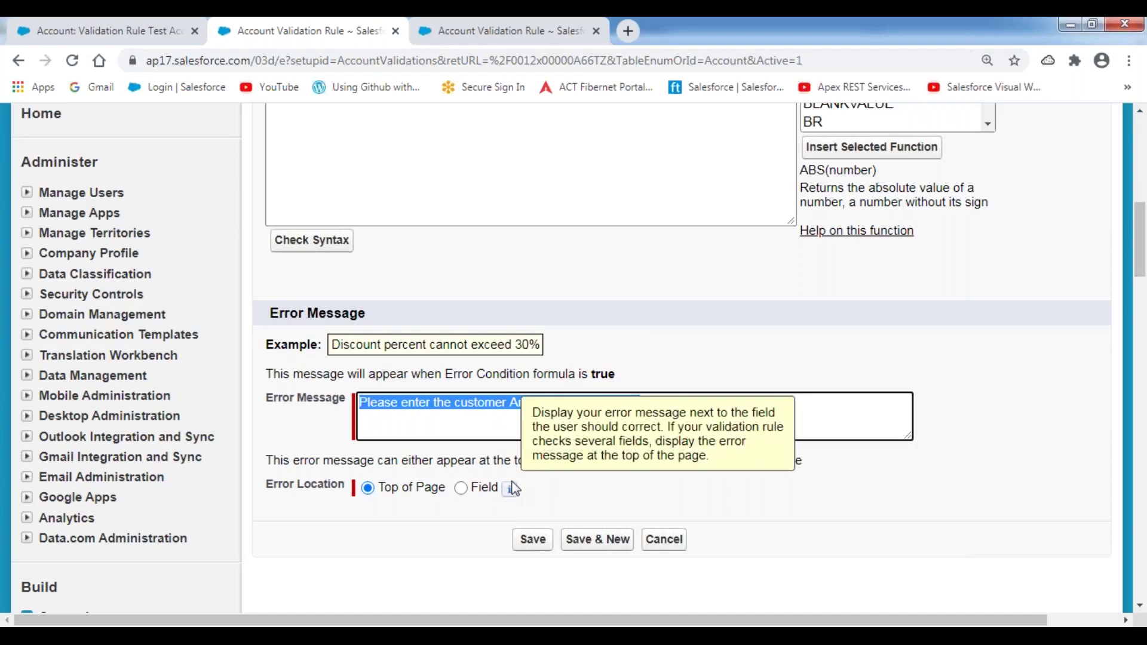
pyautogui.click(461, 489)
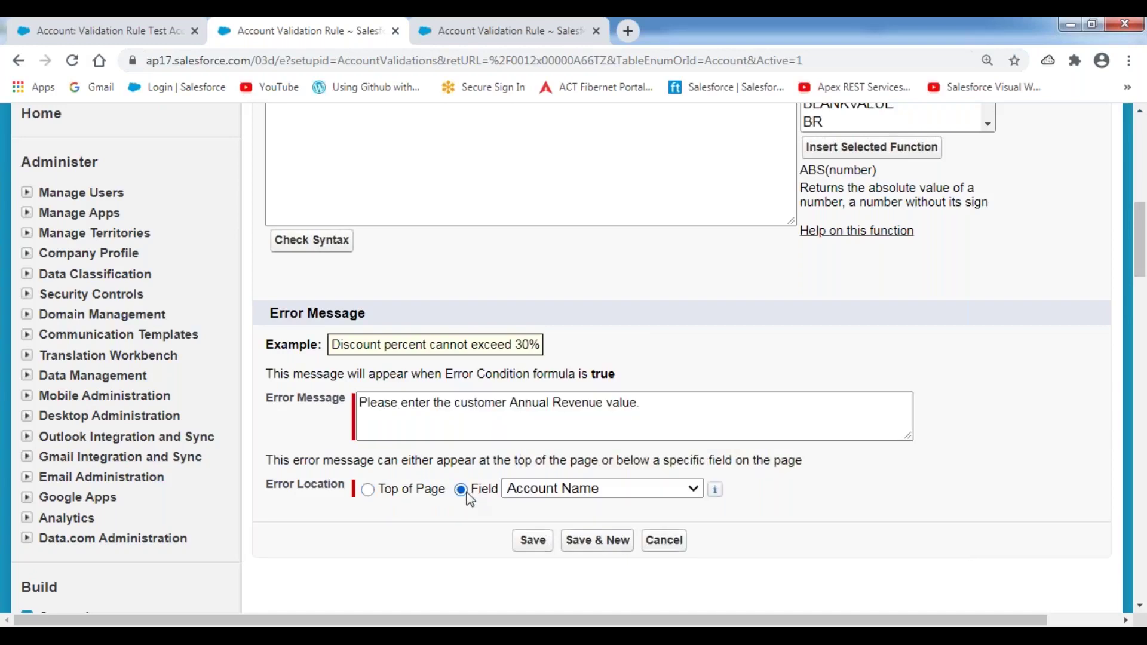
pyautogui.click(672, 487)
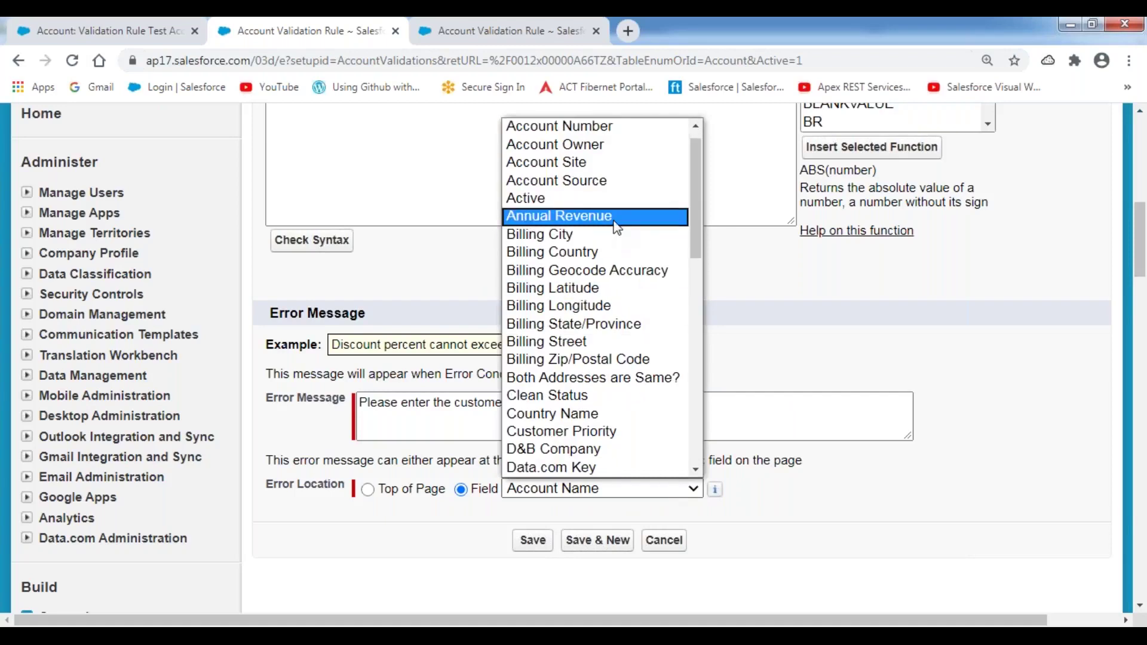
pyautogui.click(617, 218)
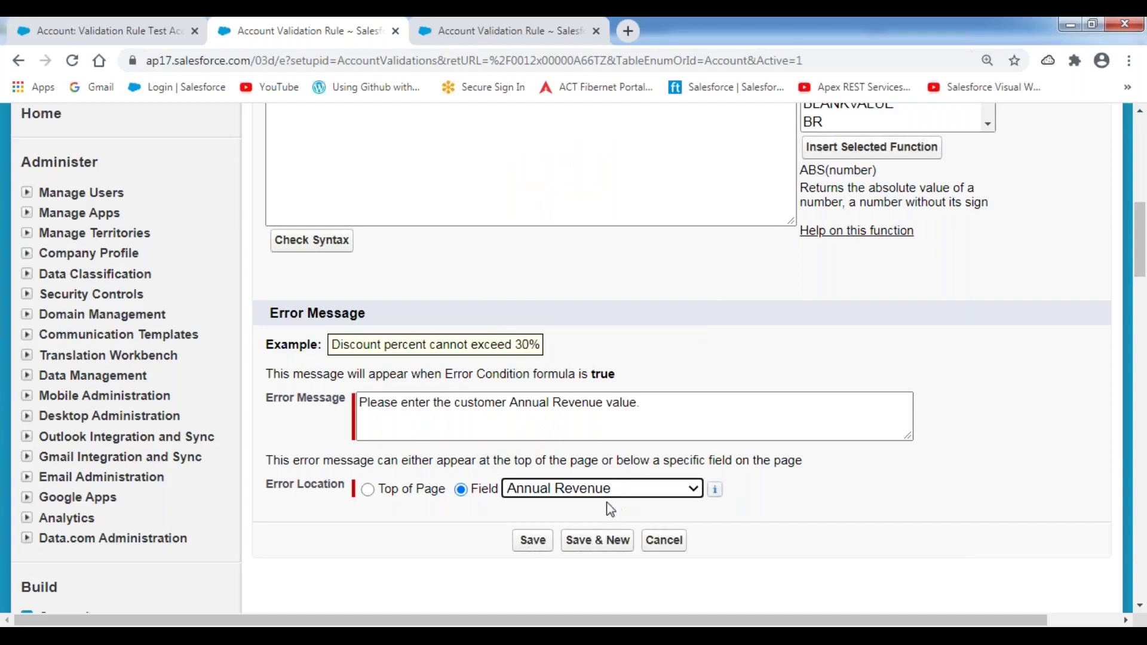
pyautogui.click(534, 542)
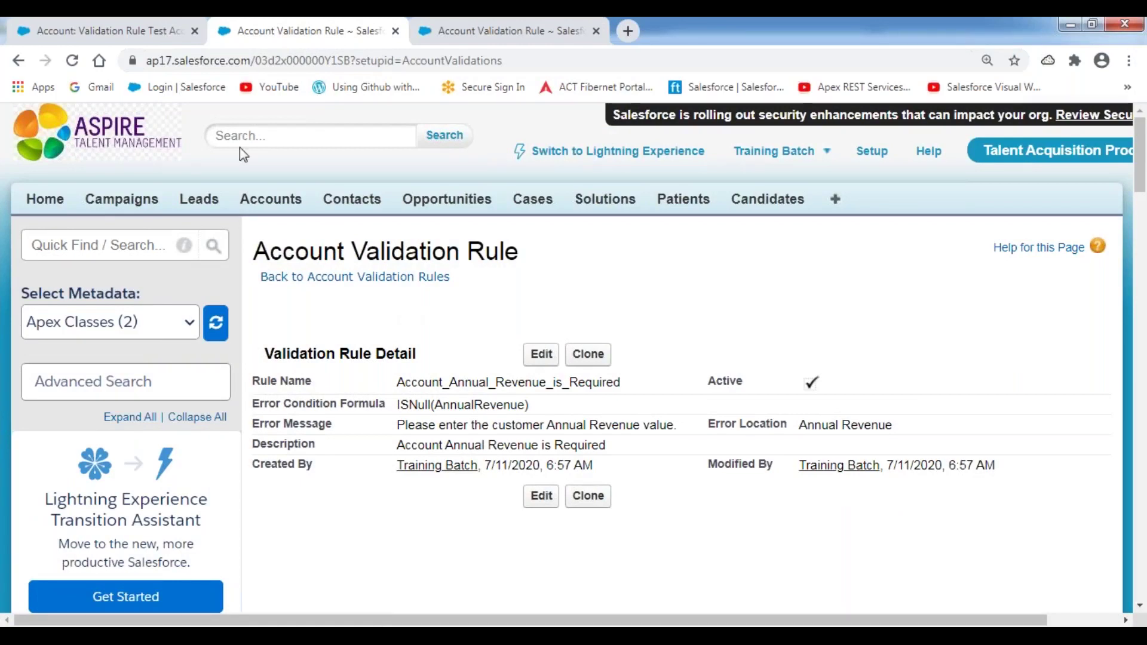
# - Go back to the Validation Rule Test Account page and open its Account Edit form
pyautogui.click(146, 33)
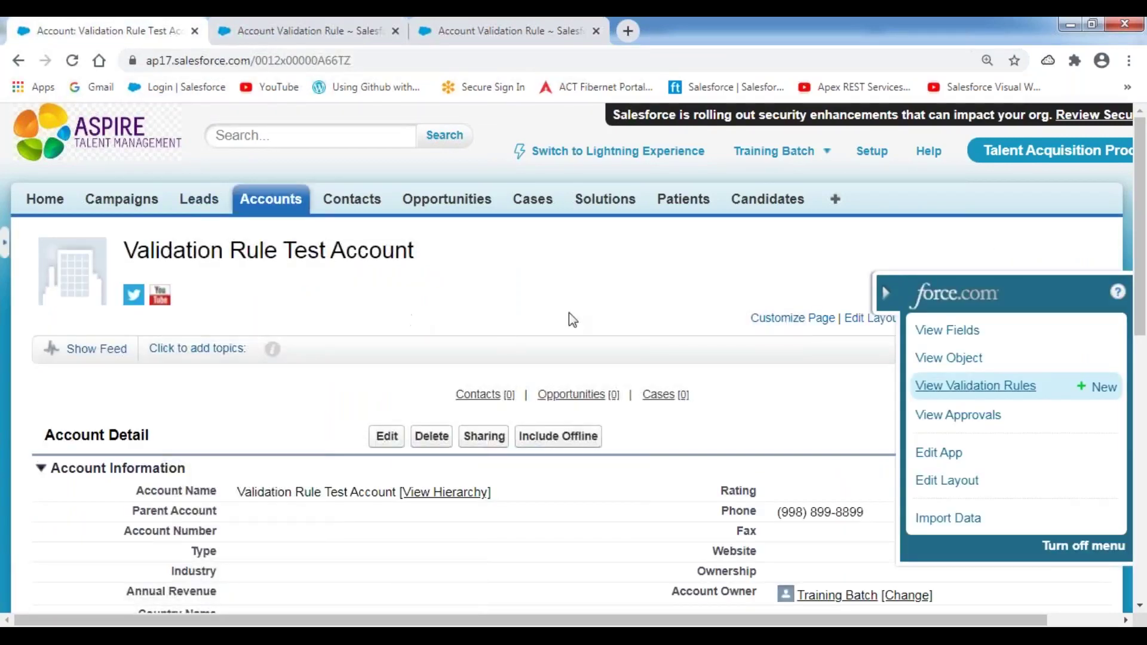
pyautogui.click(885, 295)
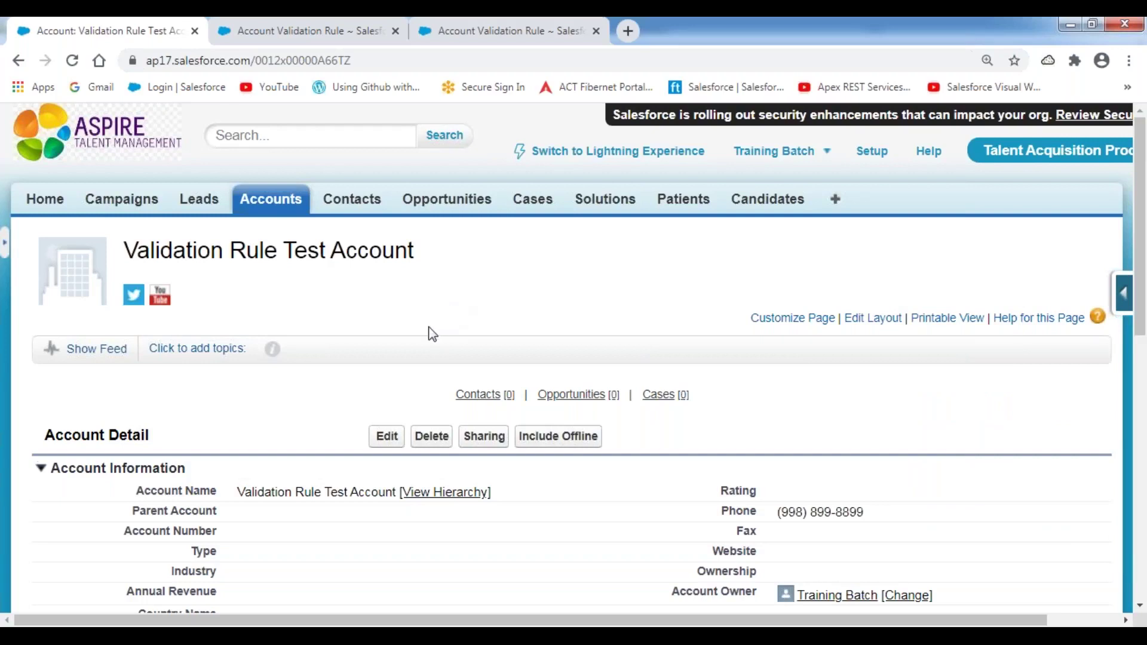
pyautogui.scroll(-5, 429, 326)
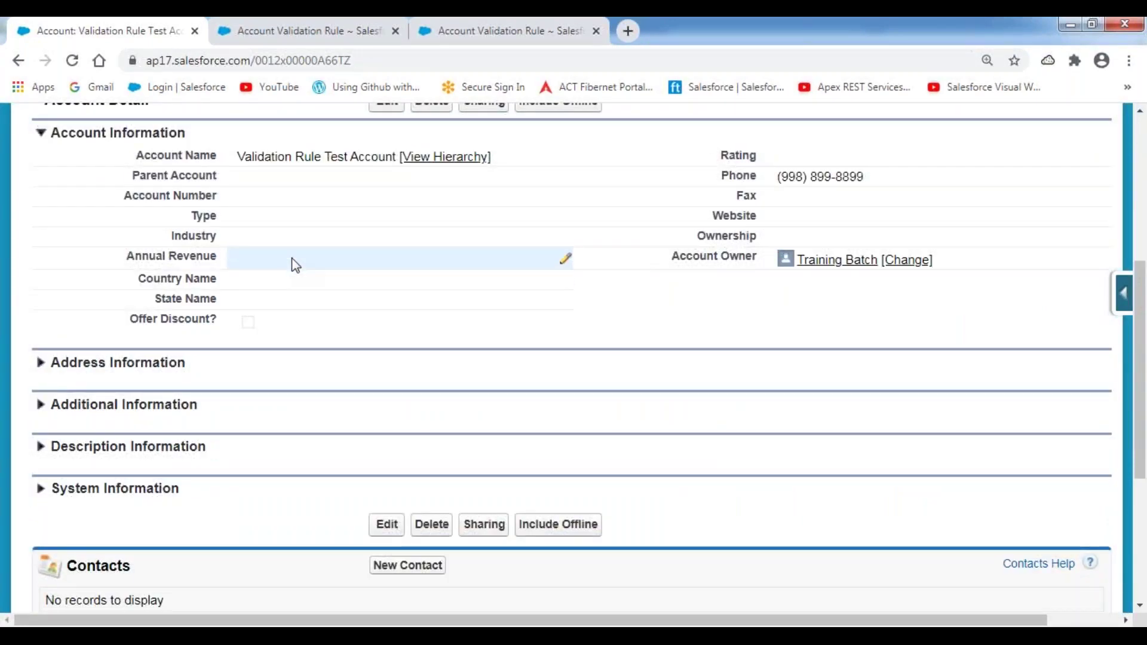
pyautogui.scroll(2, 326, 258)
pyautogui.click(384, 188)
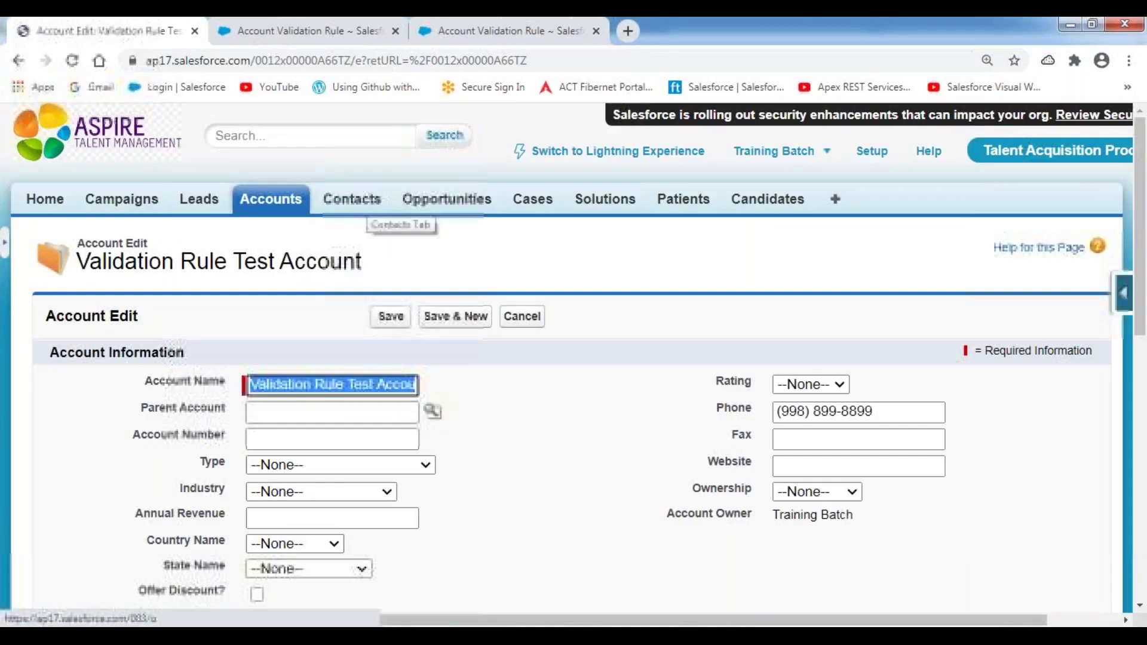
pyautogui.scroll(-1, 326, 429)
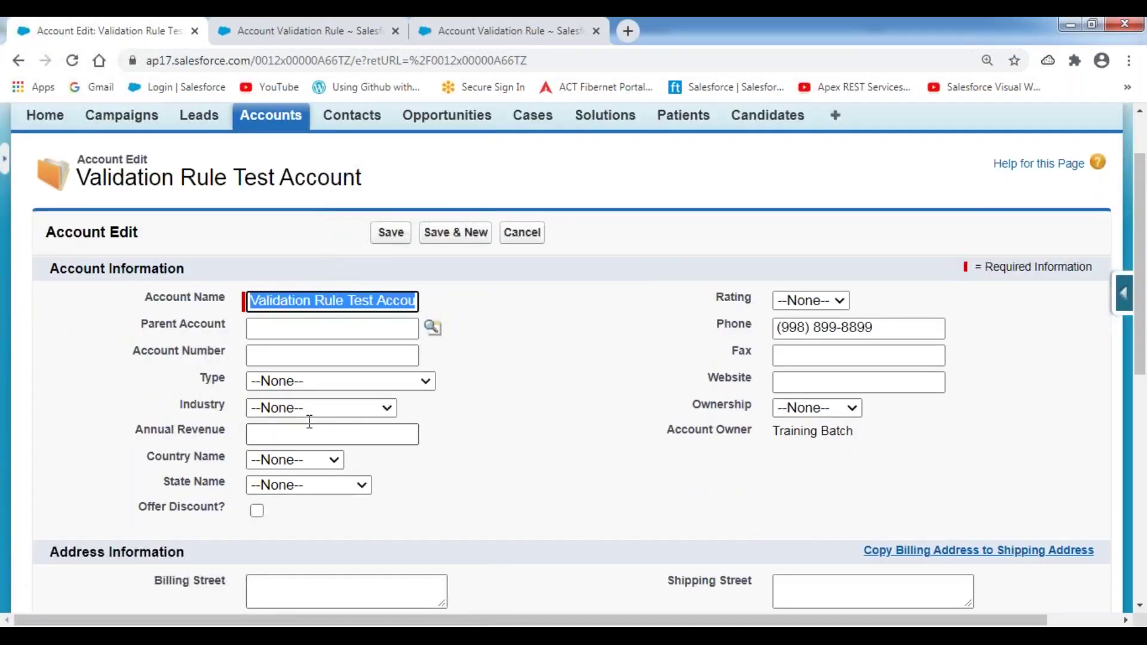
# - Trigger the blank Annual Revenue error, then enter 2900000 and save the test account
pyautogui.click(387, 234)
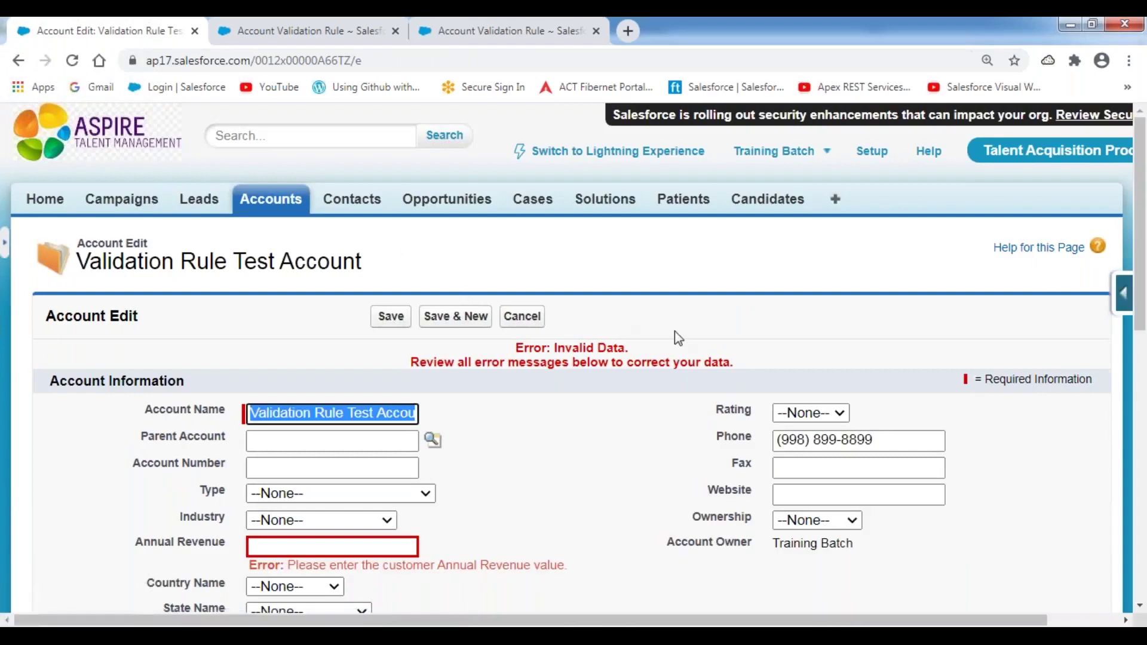
pyautogui.scroll(-3, 675, 331)
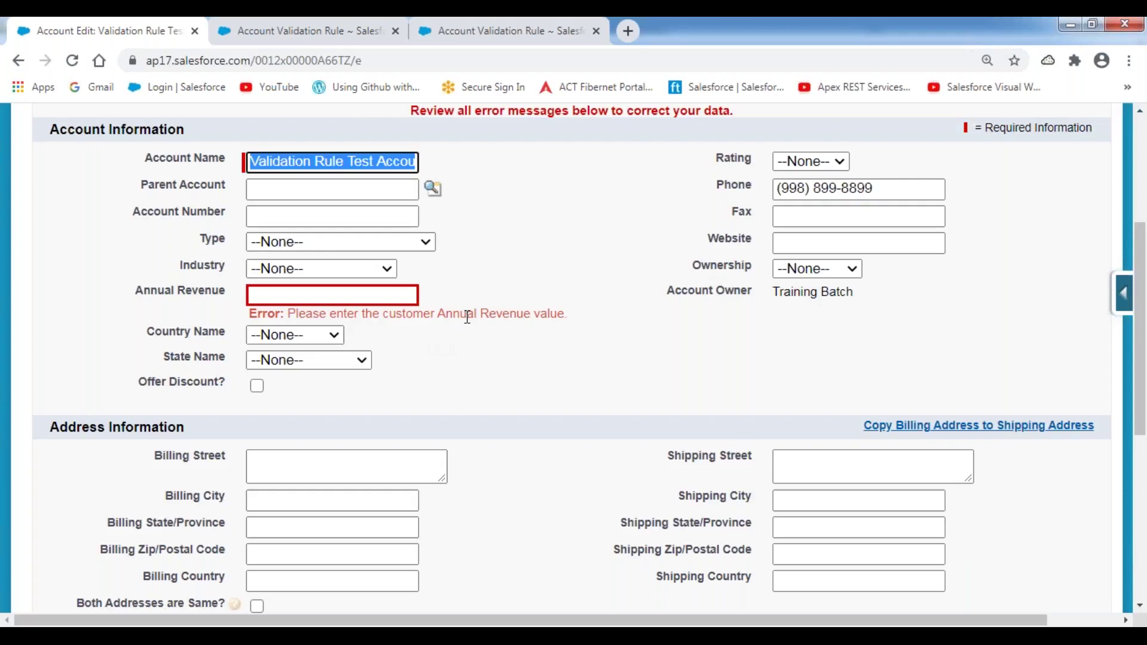
pyautogui.click(297, 294)
pyautogui.write('29-')
pyautogui.press('BackSpace')
pyautogui.write('00000')
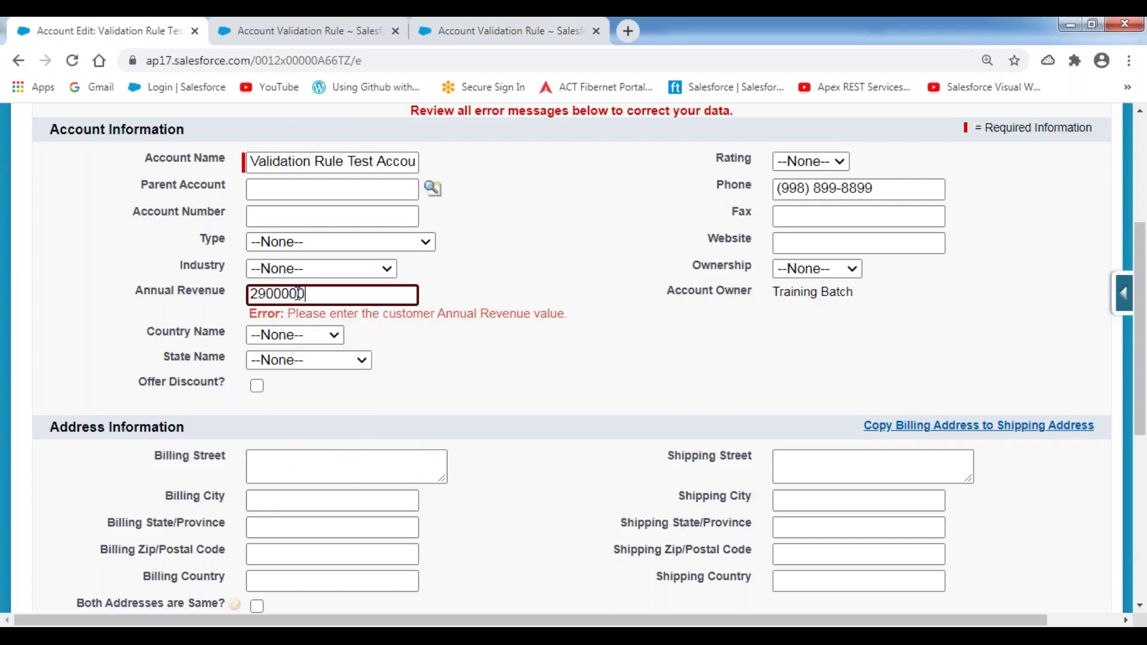
pyautogui.click(602, 291)
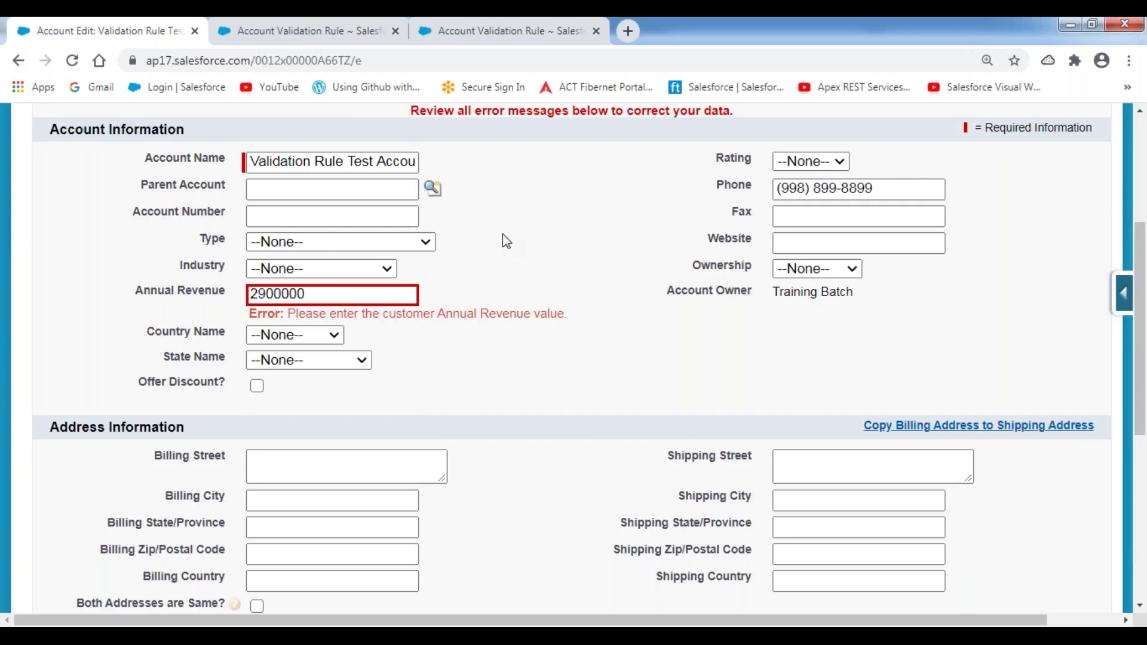
pyautogui.scroll(1, 503, 234)
pyautogui.click(391, 149)
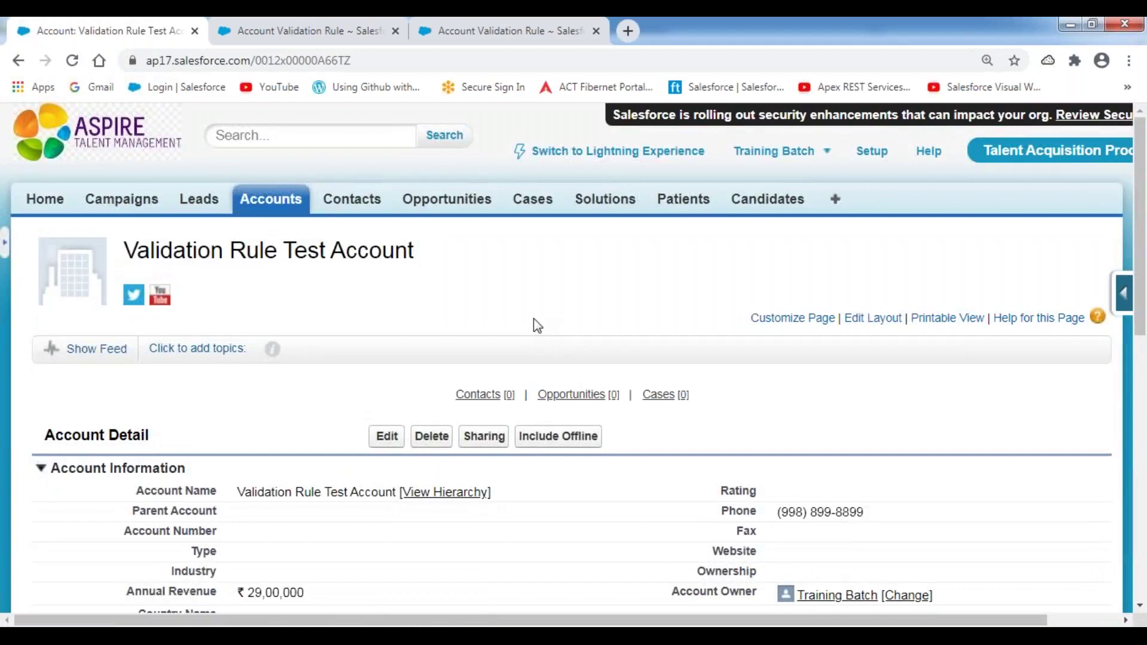
pyautogui.scroll(-4, 534, 319)
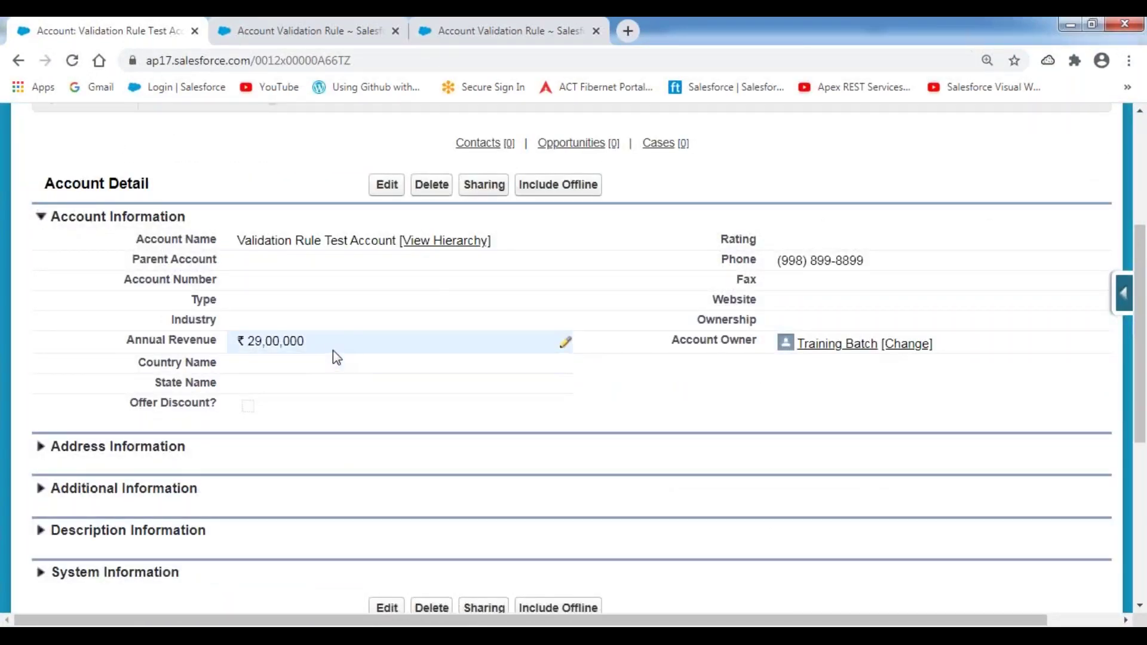
pyautogui.doubleClick(336, 343)
pyautogui.press('BackSpace')
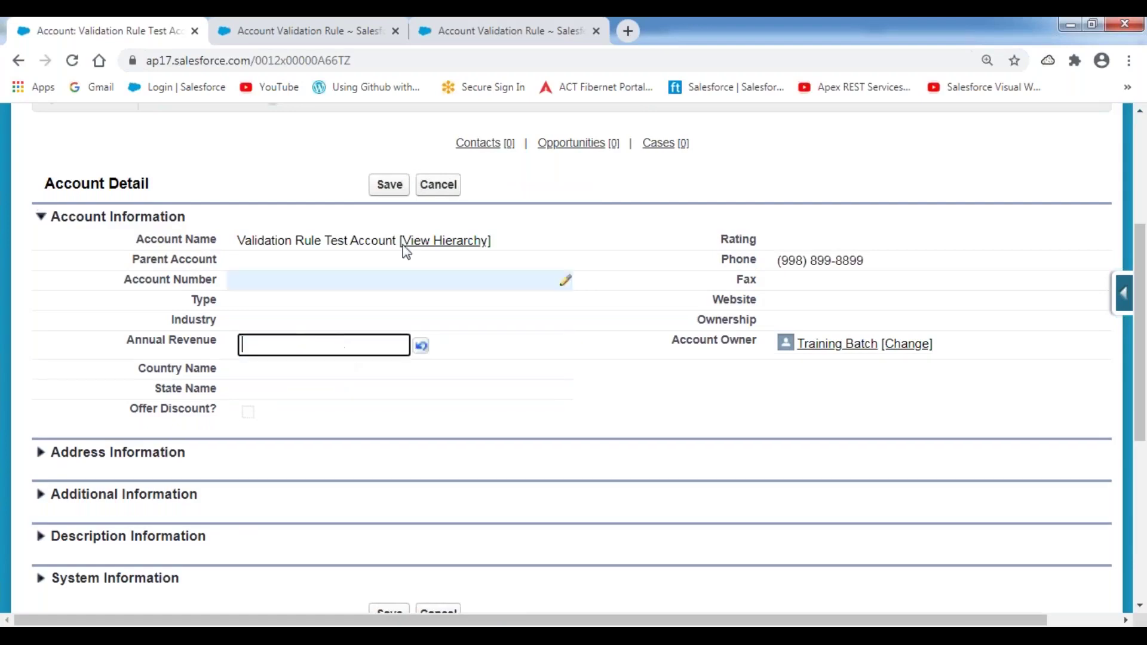
pyautogui.click(389, 185)
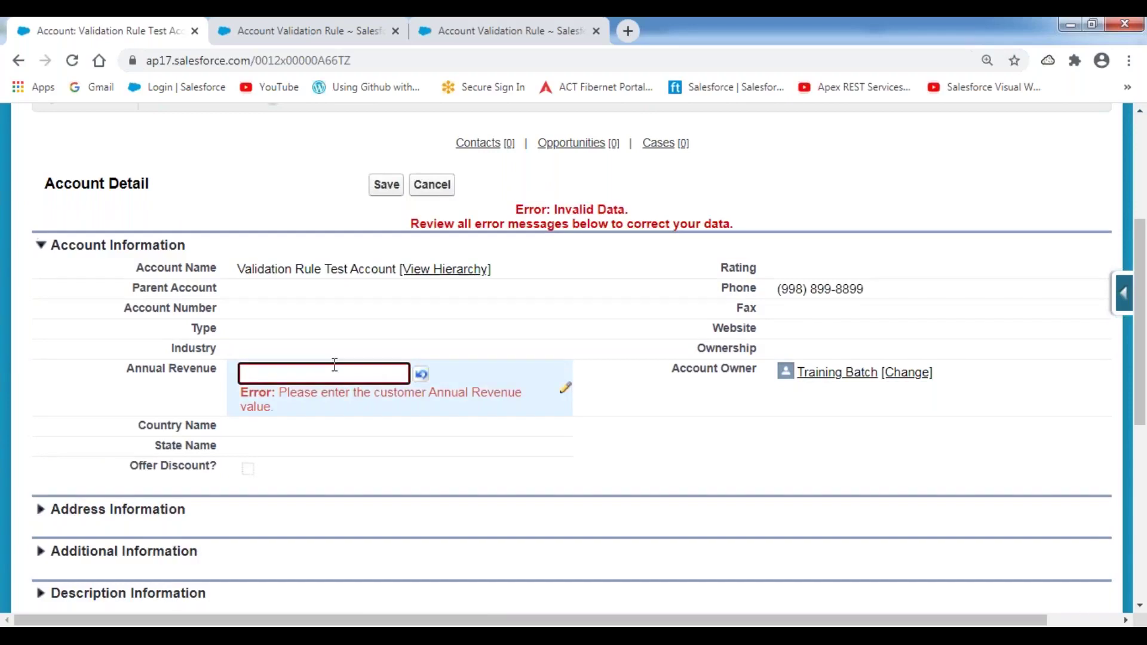
pyautogui.click(444, 196)
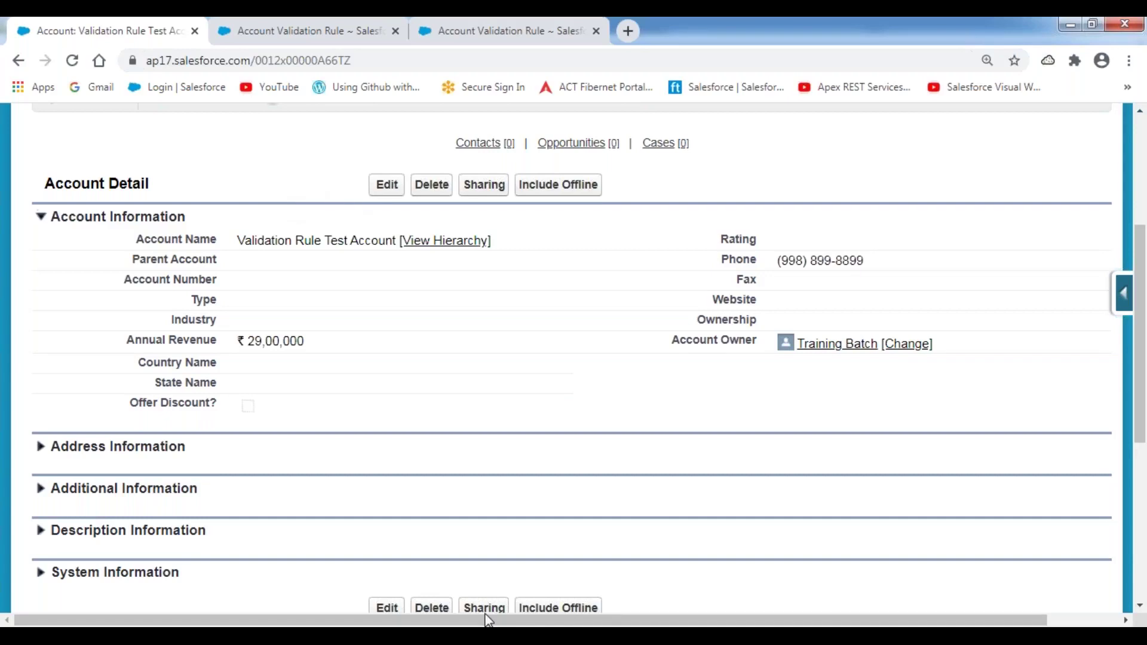
# - Start entry '3.' on unindented line 81 of Validation Rules.txt and save
pyautogui.hotkey('alt', 'Tab')
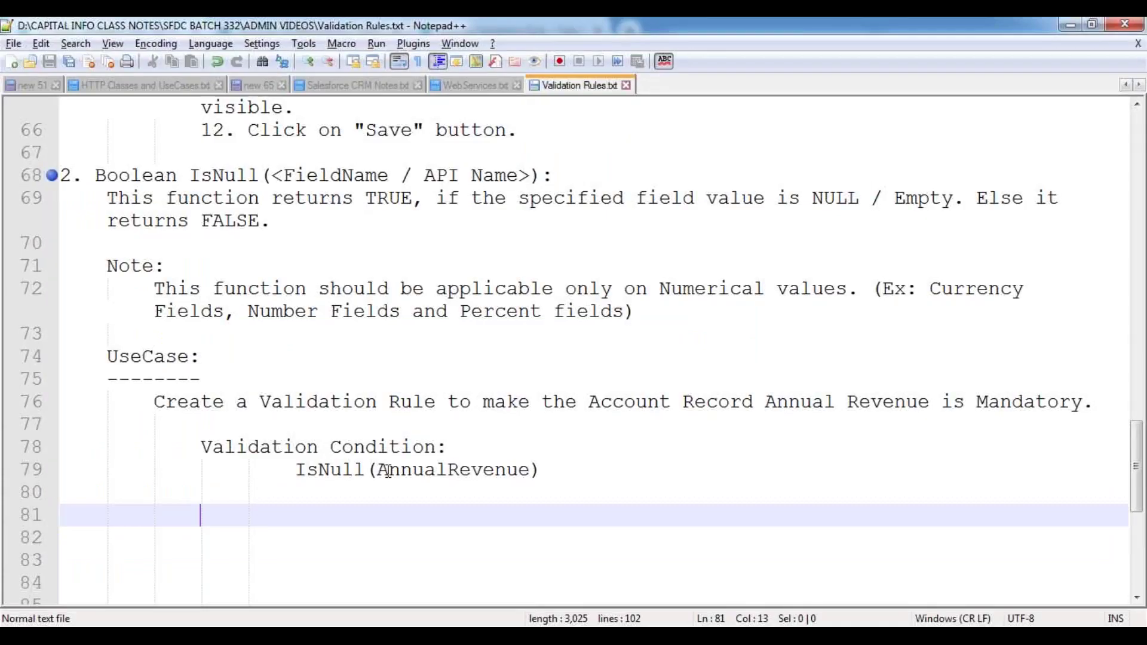
pyautogui.press('BackSpace')
pyautogui.press('BackSpace')
pyautogui.press('BackSpace')
pyautogui.write('3.')
pyautogui.hotkey('ctrl', 's')
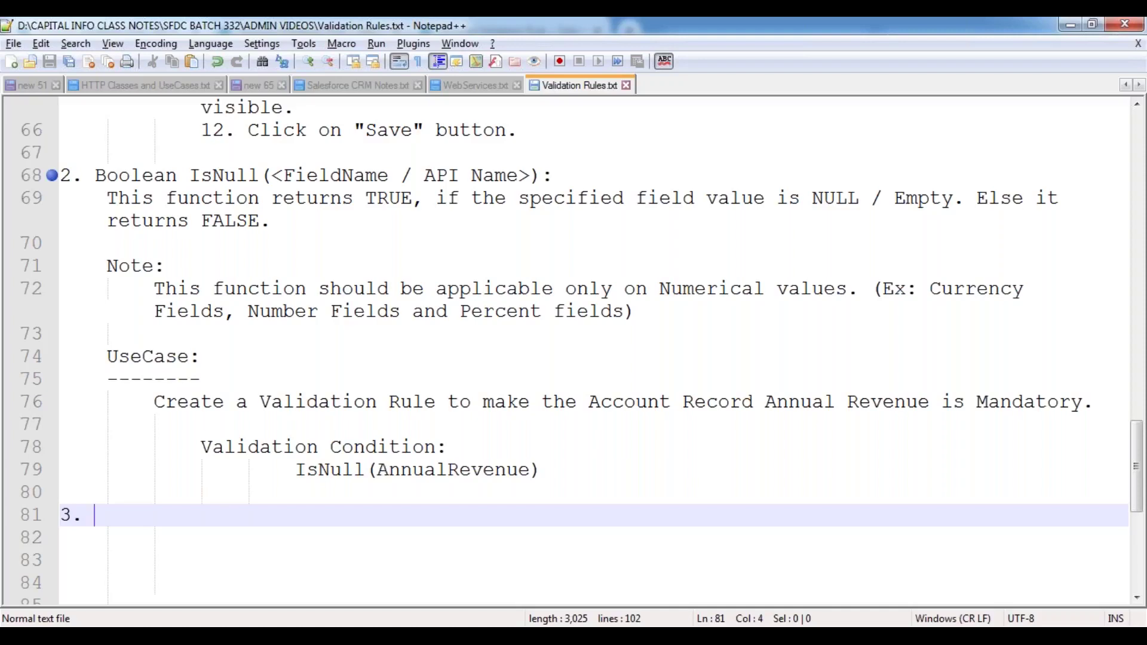
# - Return to the Salesforce account page and go to the All Tabs page
pyautogui.click(341, 507)
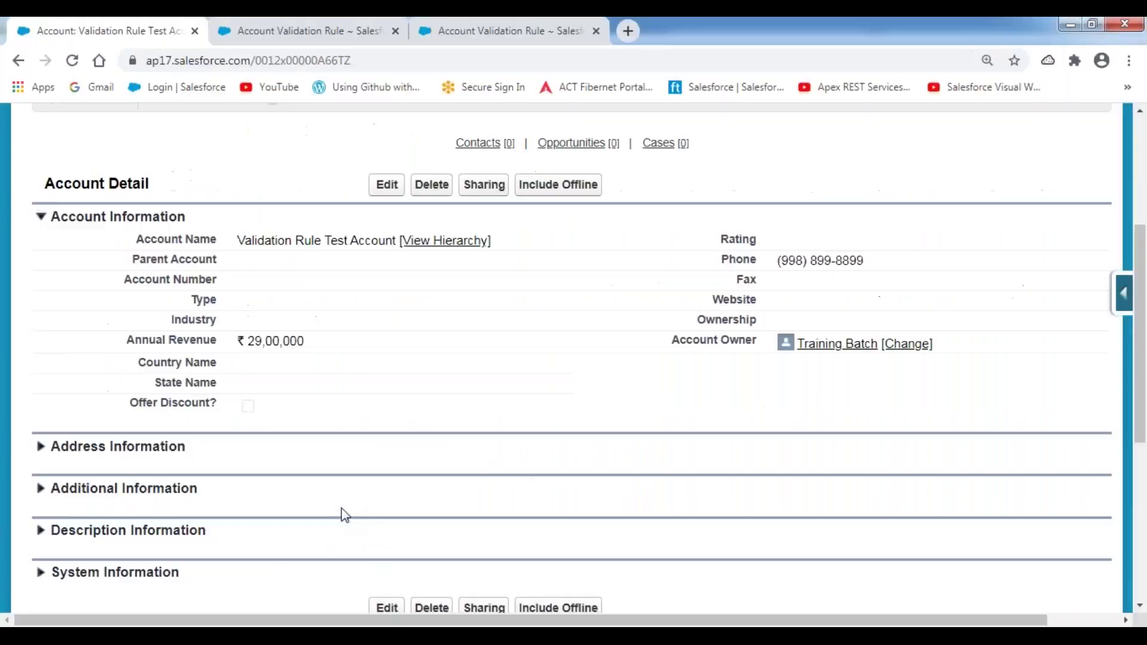
pyautogui.scroll(5, 499, 433)
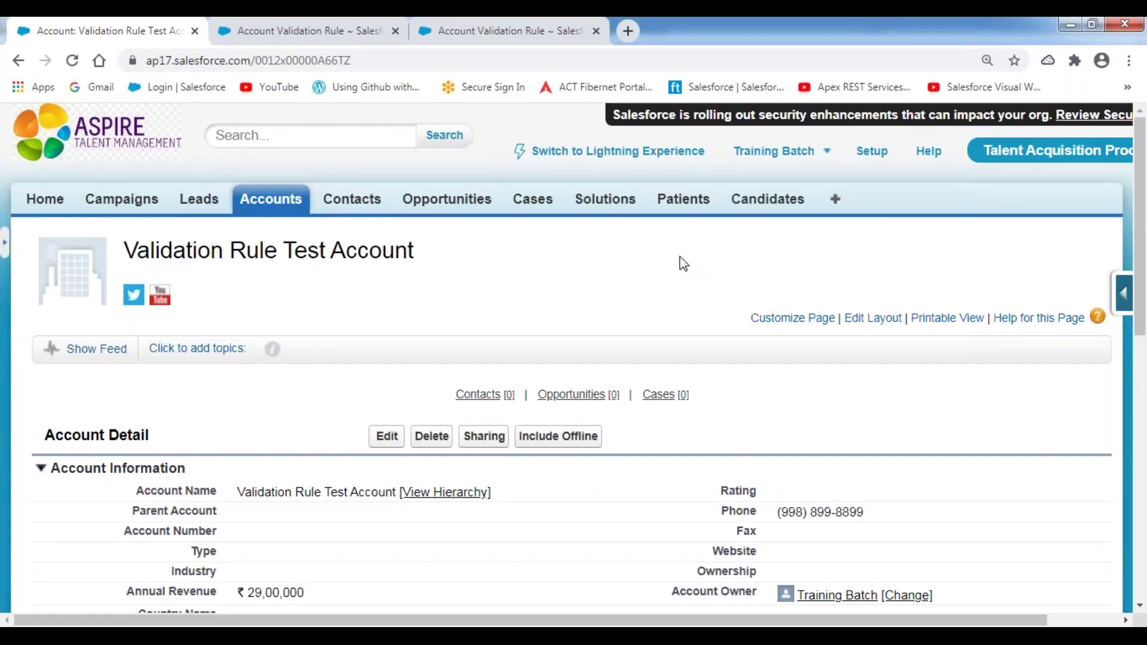
pyautogui.click(836, 200)
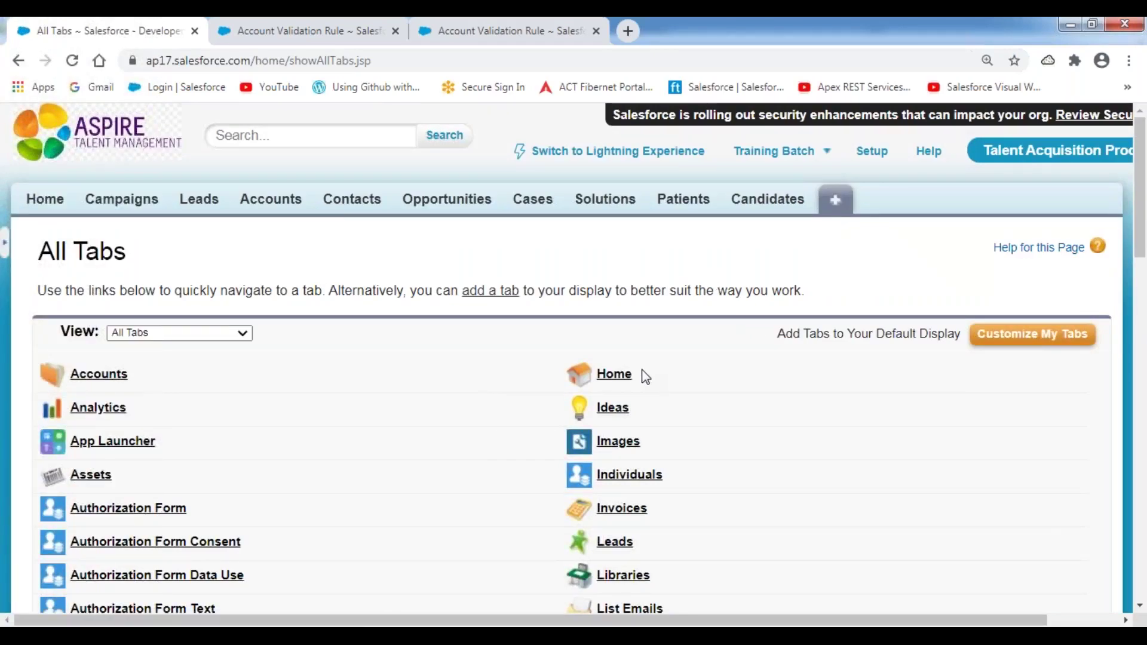
# - In Customize My Tabs, add Positions from Available Tabs to the selected tabs
pyautogui.click(1019, 343)
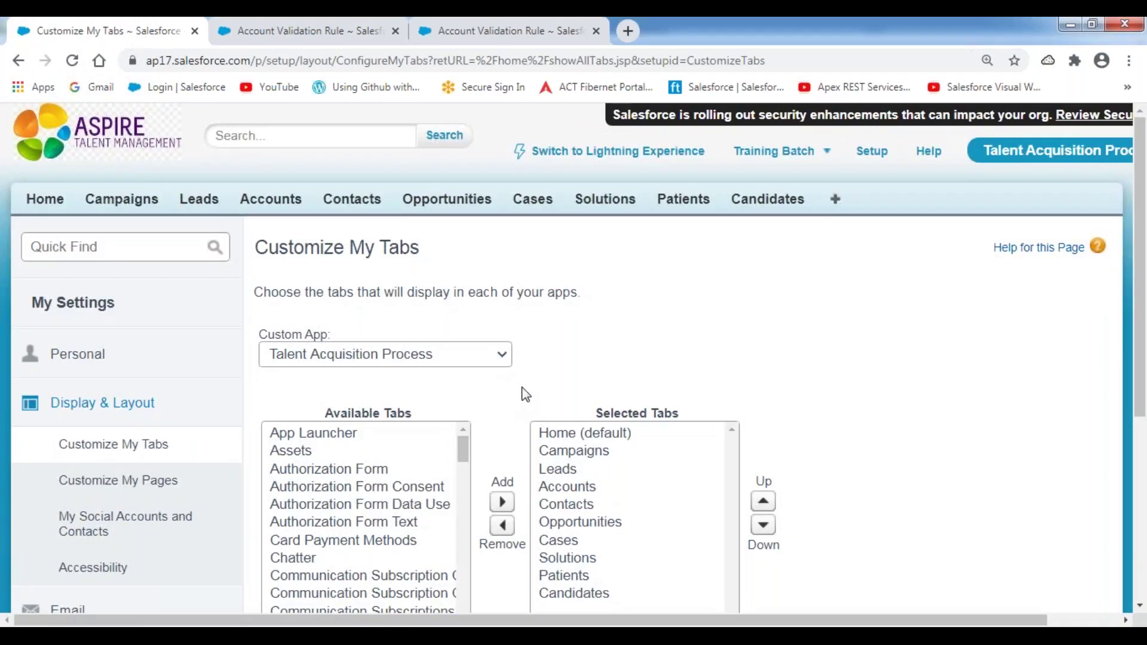
pyautogui.scroll(-3, 523, 392)
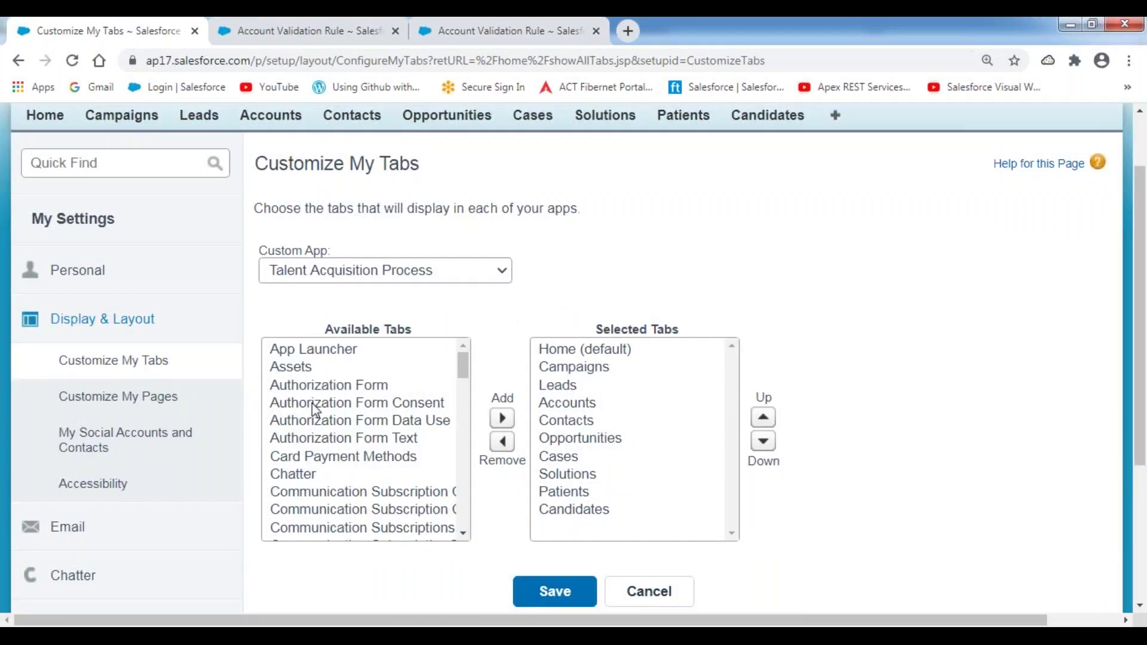
pyautogui.click(311, 402)
pyautogui.press('p')
pyautogui.press('Down')
pyautogui.press('Down')
pyautogui.press('Down')
pyautogui.press('Down')
pyautogui.press('Down')
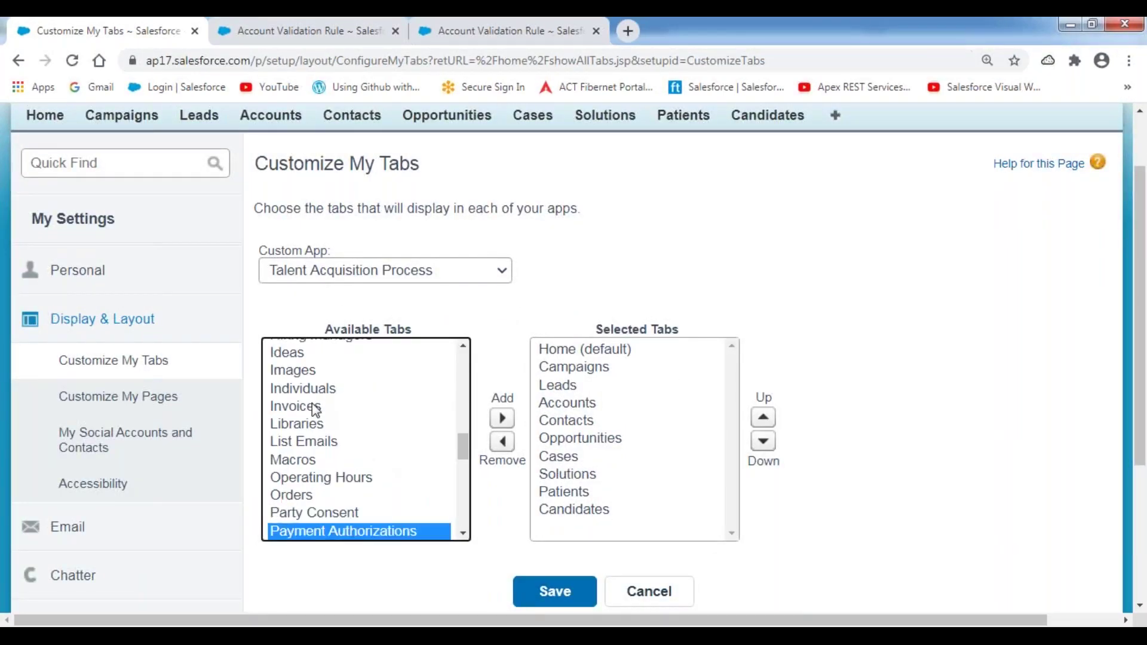
pyautogui.press('Down')
pyautogui.press('Down')
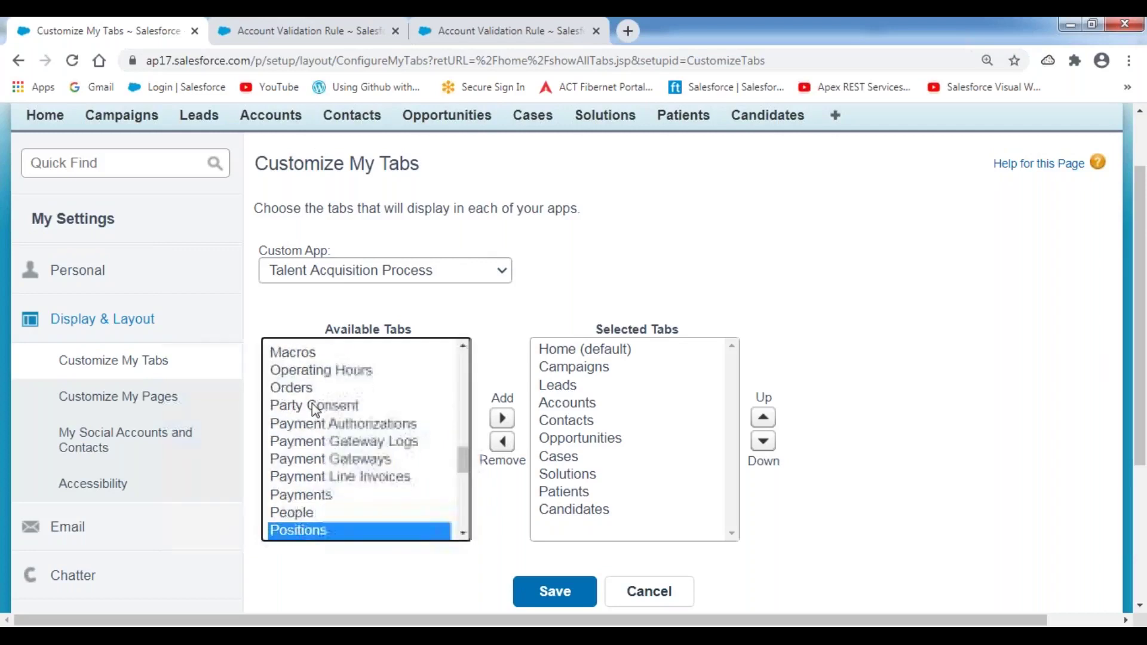
pyautogui.click(502, 418)
# - Move Positions up above Cases and save the tab arrangement
pyautogui.click(768, 422)
pyautogui.click(770, 424)
pyautogui.click(770, 426)
pyautogui.click(771, 427)
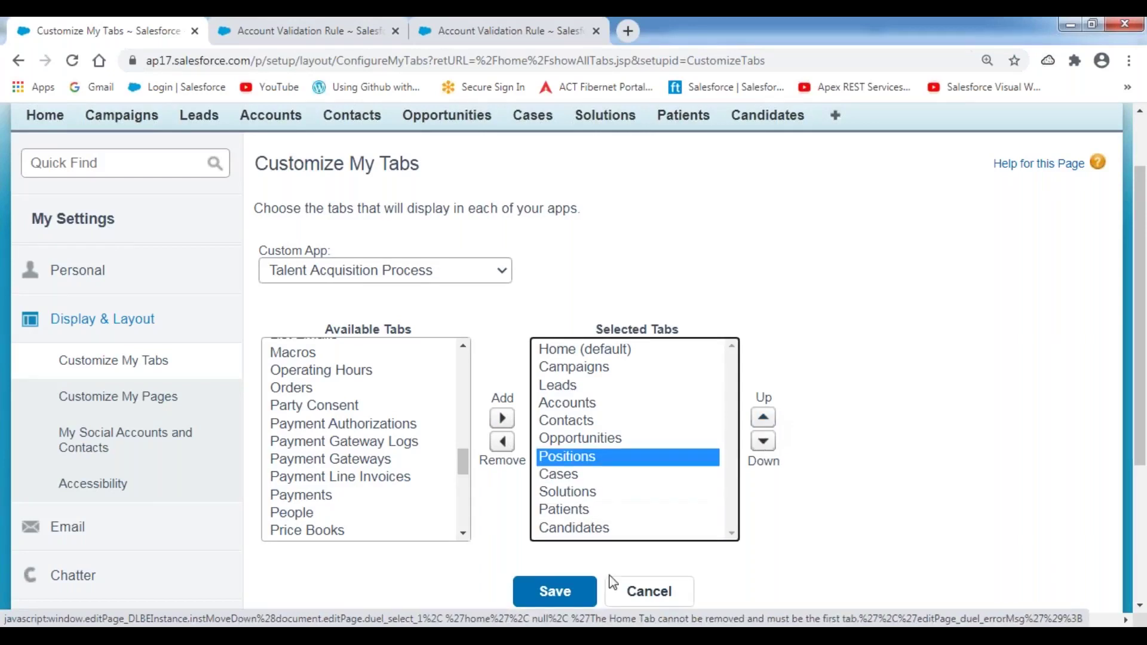
pyautogui.click(556, 595)
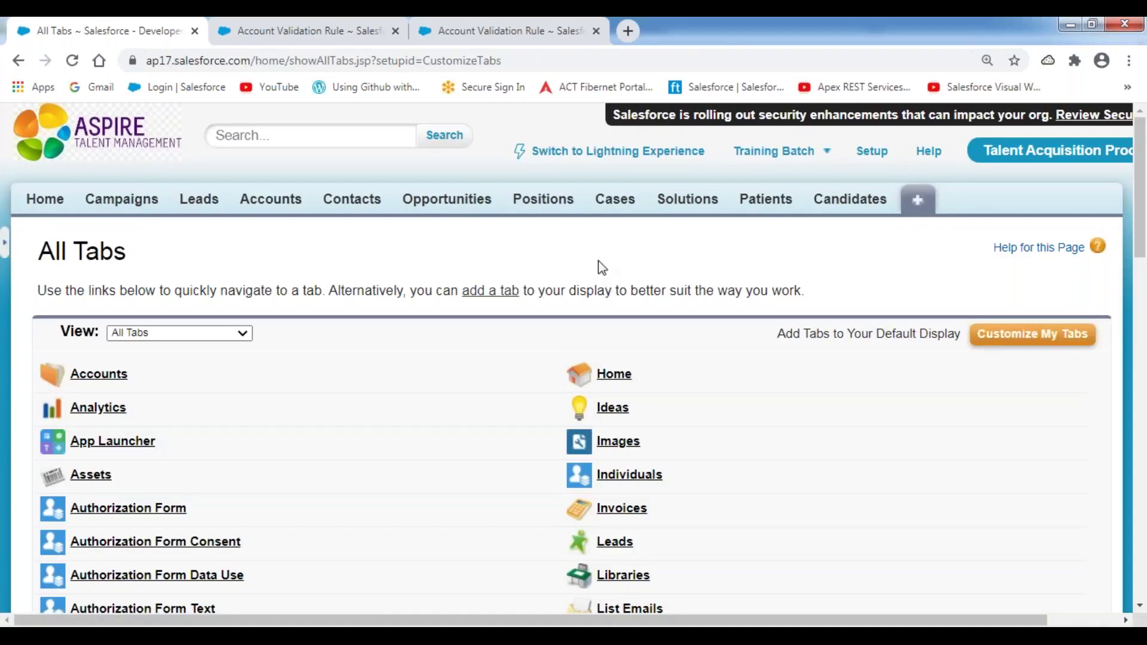
# - Open the Positions tab and start a new Position record
pyautogui.click(541, 200)
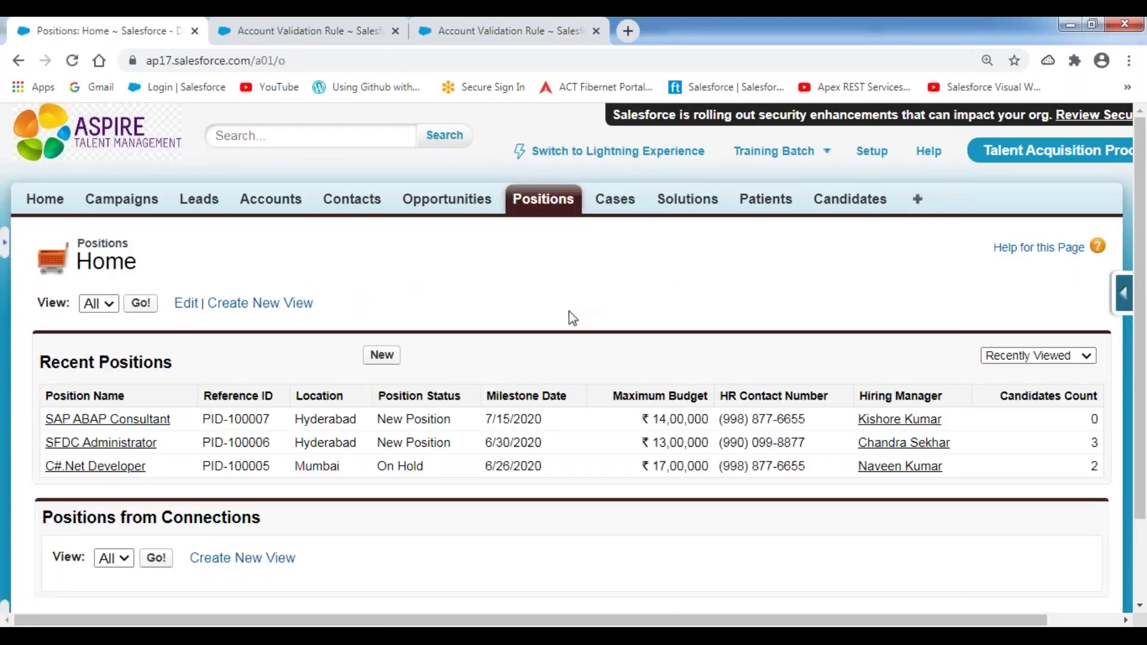
pyautogui.click(381, 354)
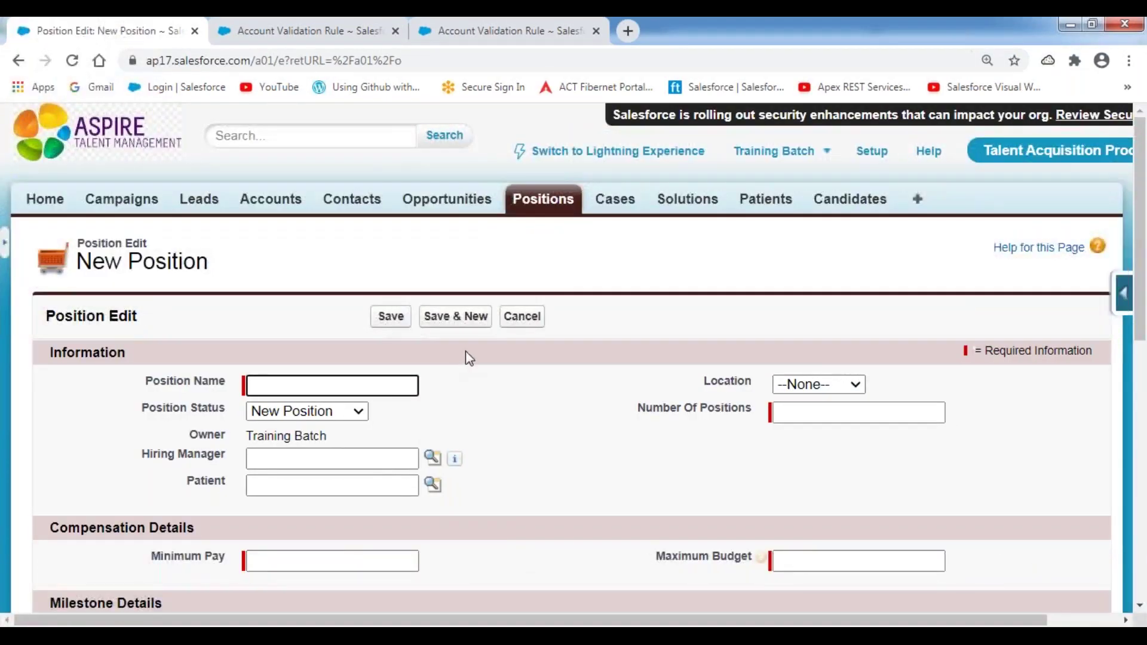
pyautogui.scroll(-3, 469, 358)
pyautogui.scroll(2, 456, 353)
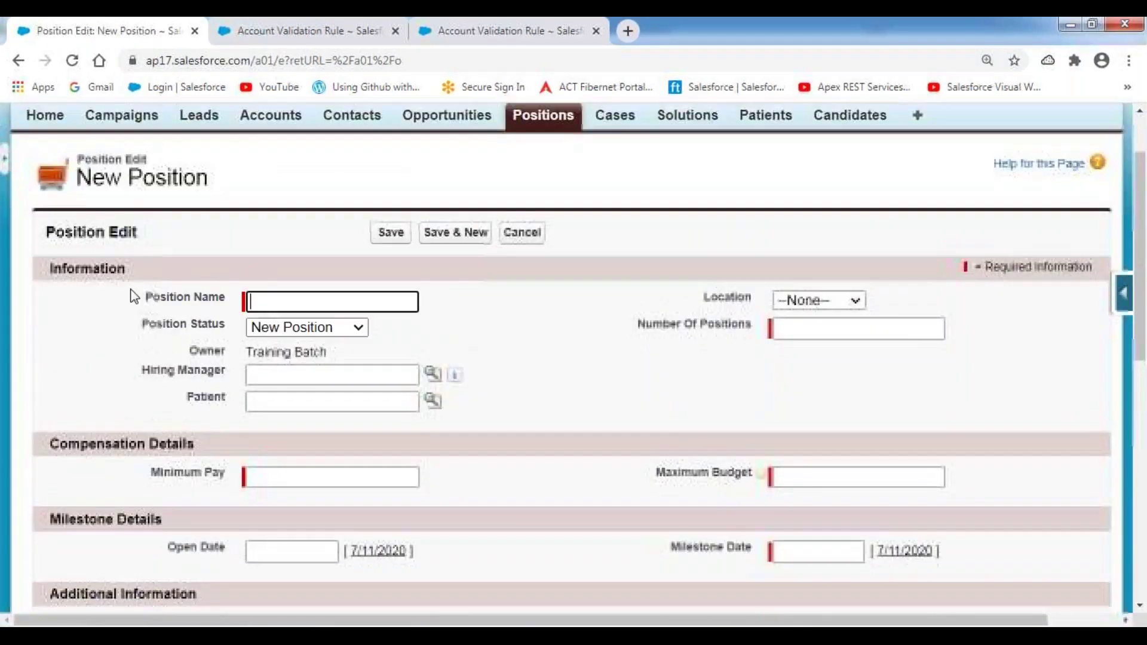
# - Point out the Position Name, Status, Location, Number Of Positions, pay, budget and date fields
pyautogui.moveTo(136, 297); pyautogui.dragTo(286, 294)
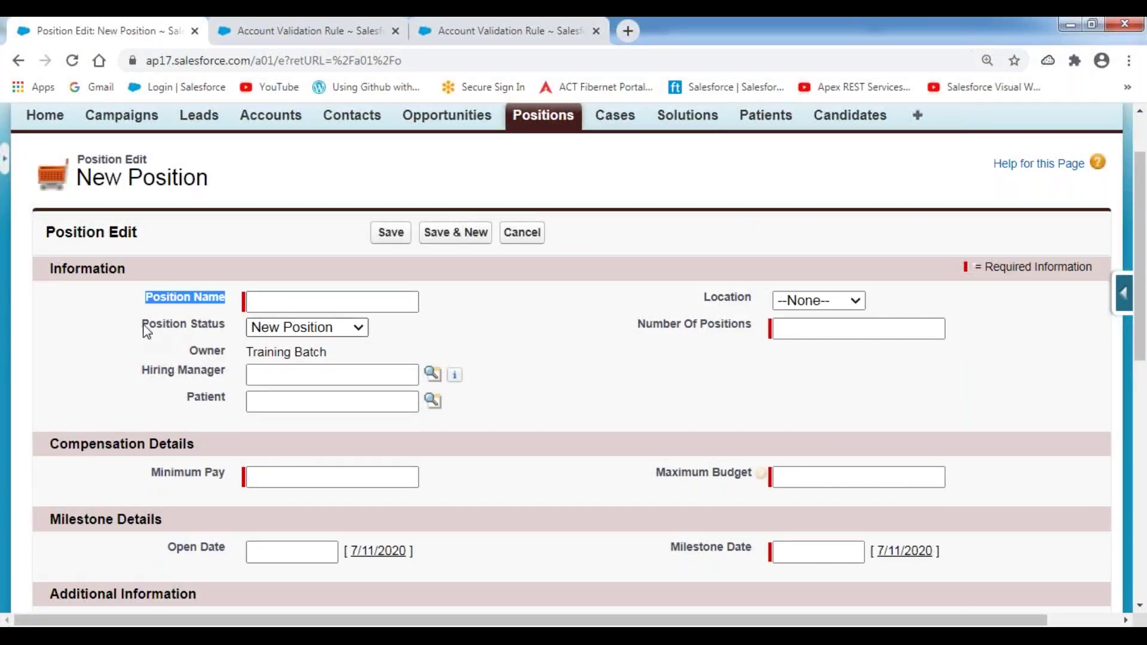
pyautogui.moveTo(144, 326); pyautogui.dragTo(245, 323)
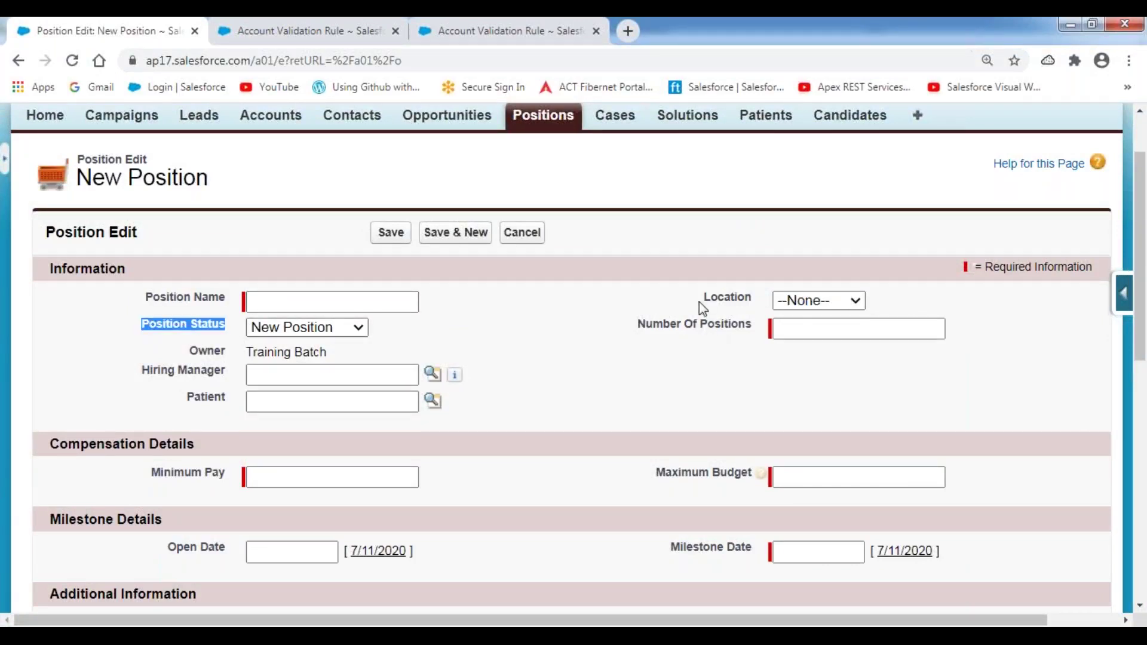
pyautogui.moveTo(698, 302); pyautogui.dragTo(758, 299)
pyautogui.moveTo(637, 325); pyautogui.dragTo(753, 326)
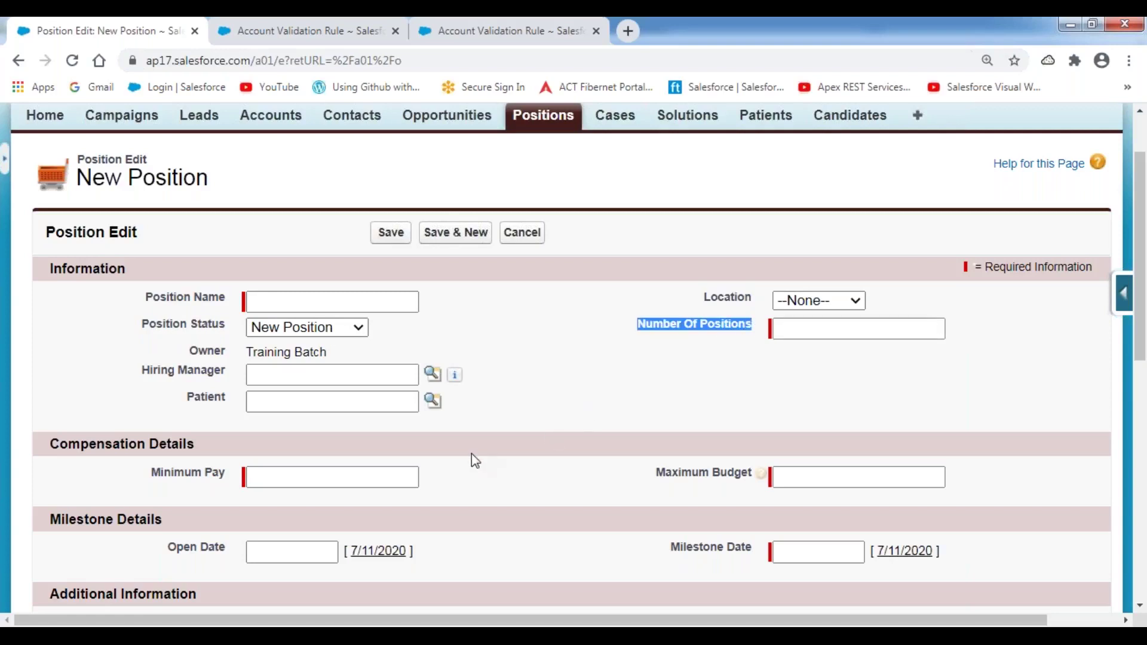
pyautogui.scroll(-3, 471, 458)
pyautogui.doubleClick(176, 305)
pyautogui.doubleClick(709, 308)
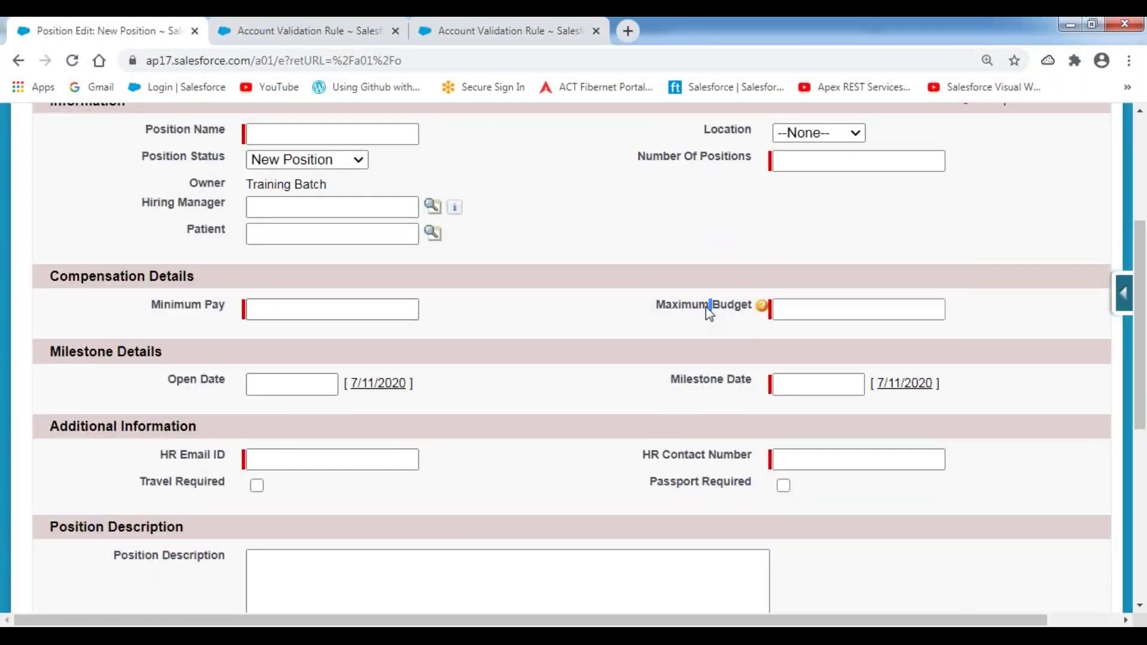
pyautogui.doubleClick(205, 380)
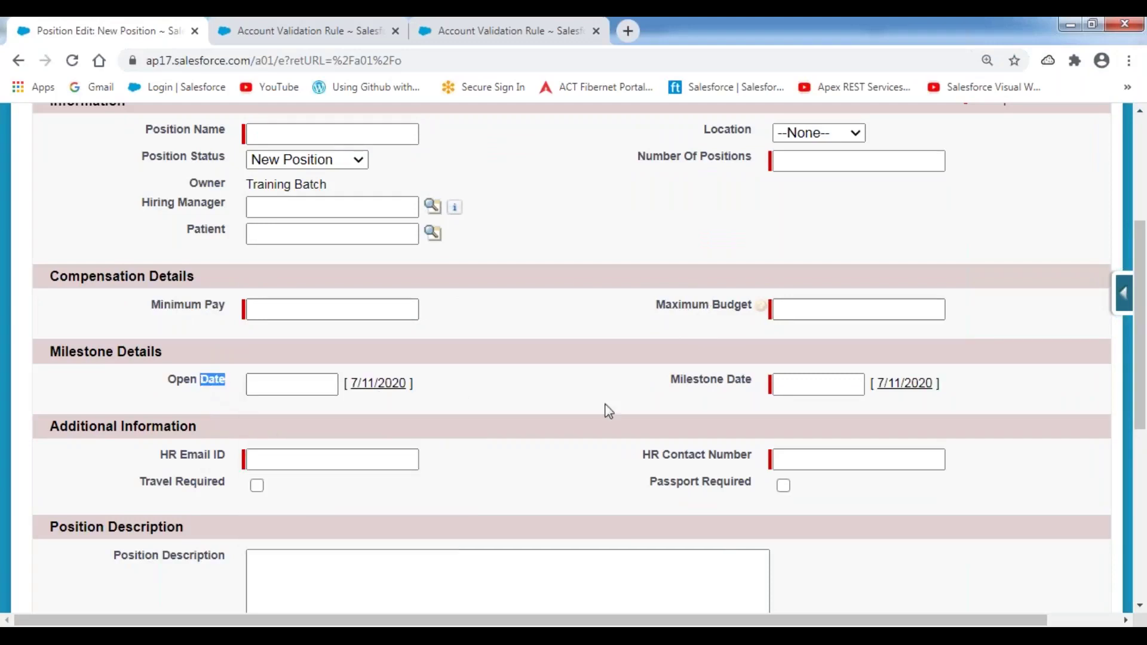
pyautogui.doubleClick(714, 384)
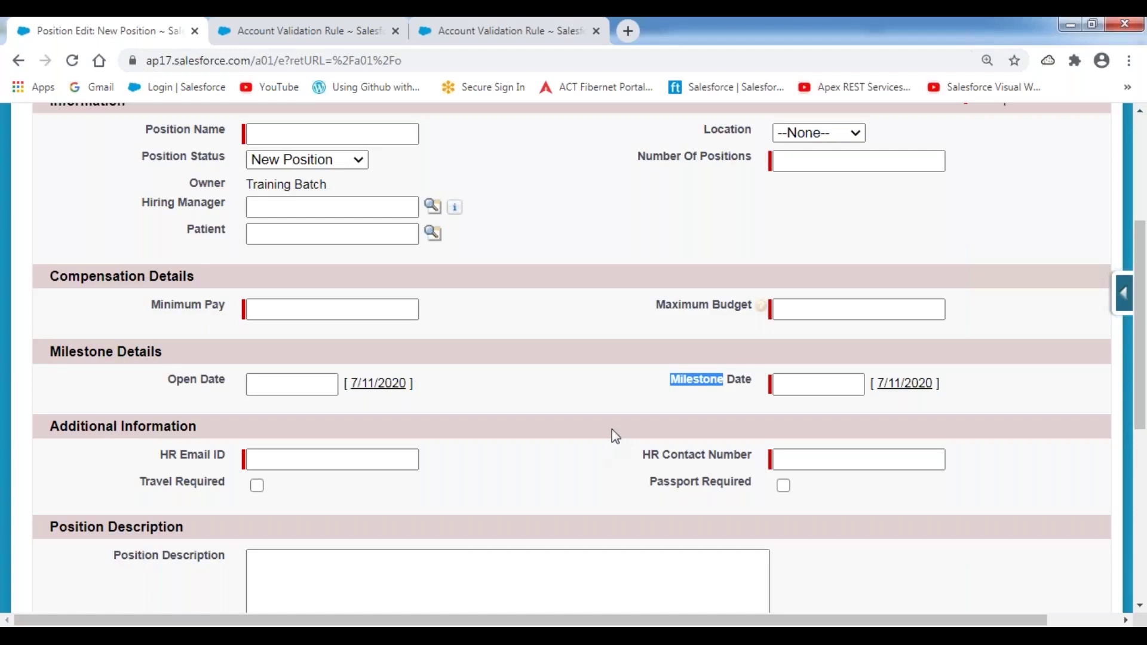
pyautogui.scroll(3, 611, 429)
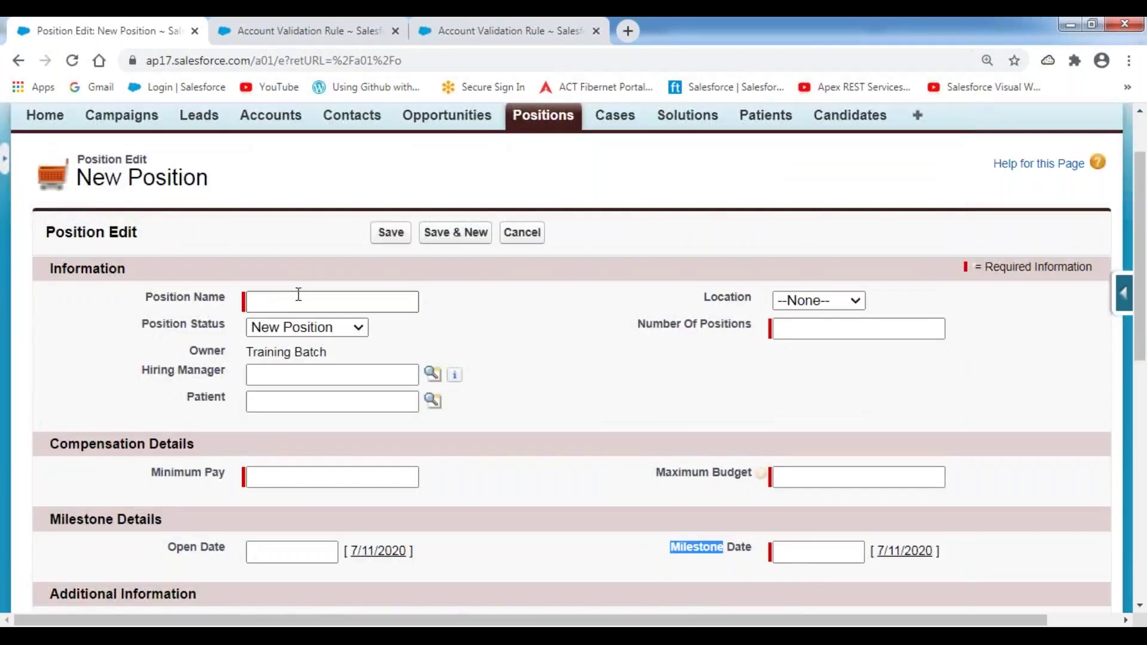
# - Set Position Name Java Developer, Location Hyderabad, and Number Of Positions 2
pyautogui.click(299, 296)
pyautogui.write('va De')
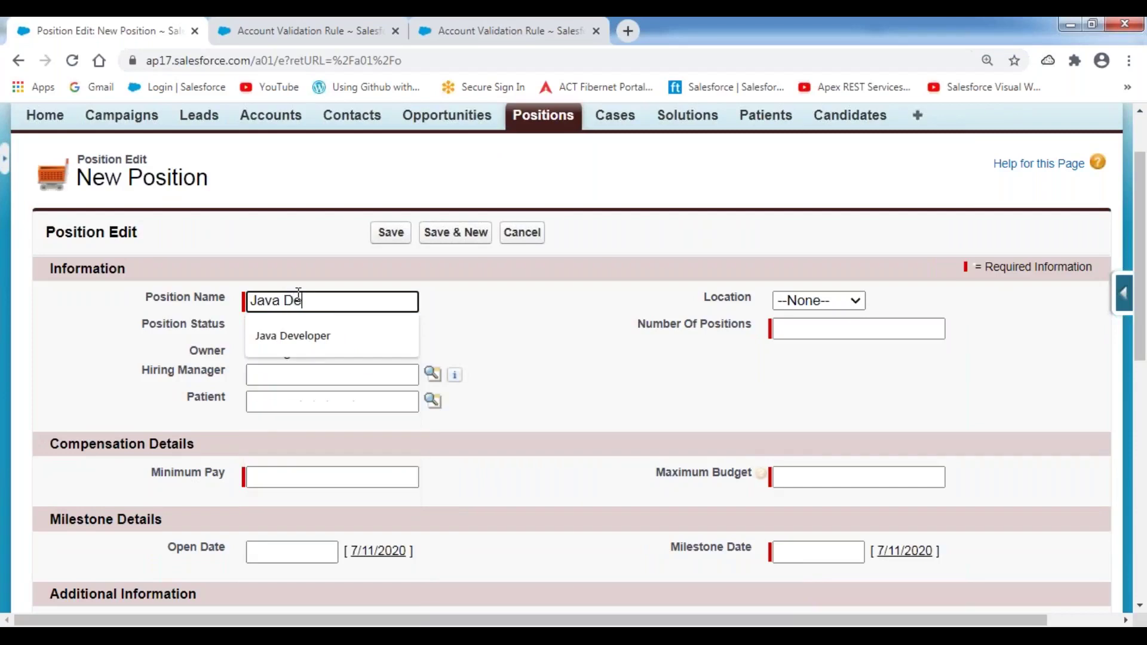
pyautogui.press('Down')
pyautogui.press('Return')
pyautogui.press('Tab')
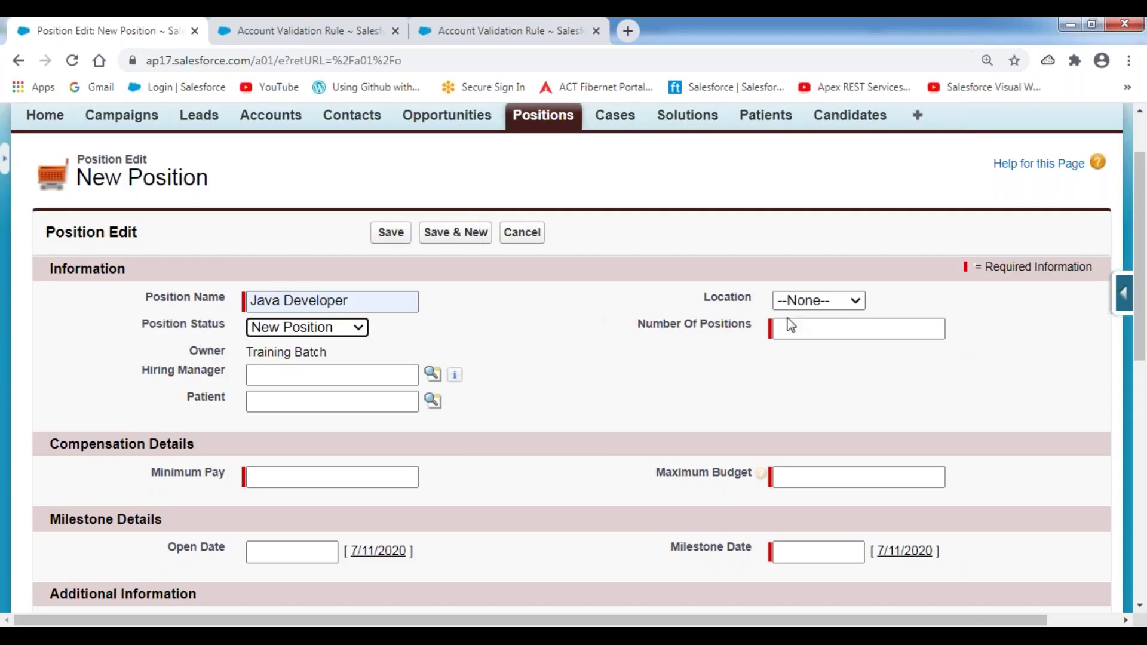
pyautogui.click(851, 302)
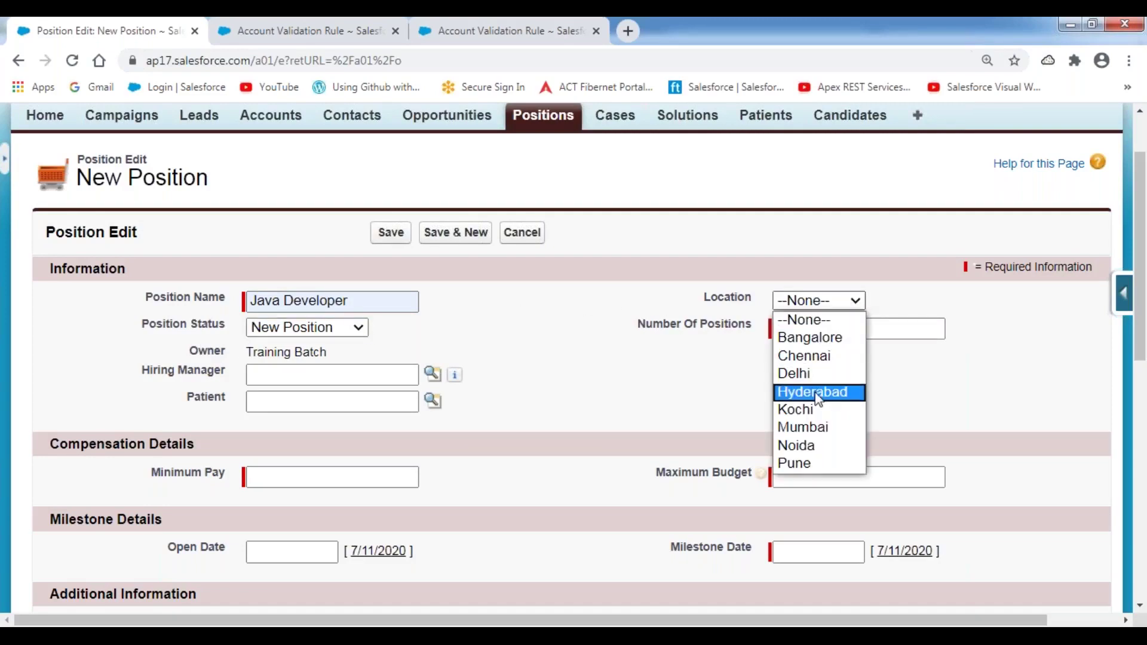
pyautogui.click(820, 392)
pyautogui.click(813, 332)
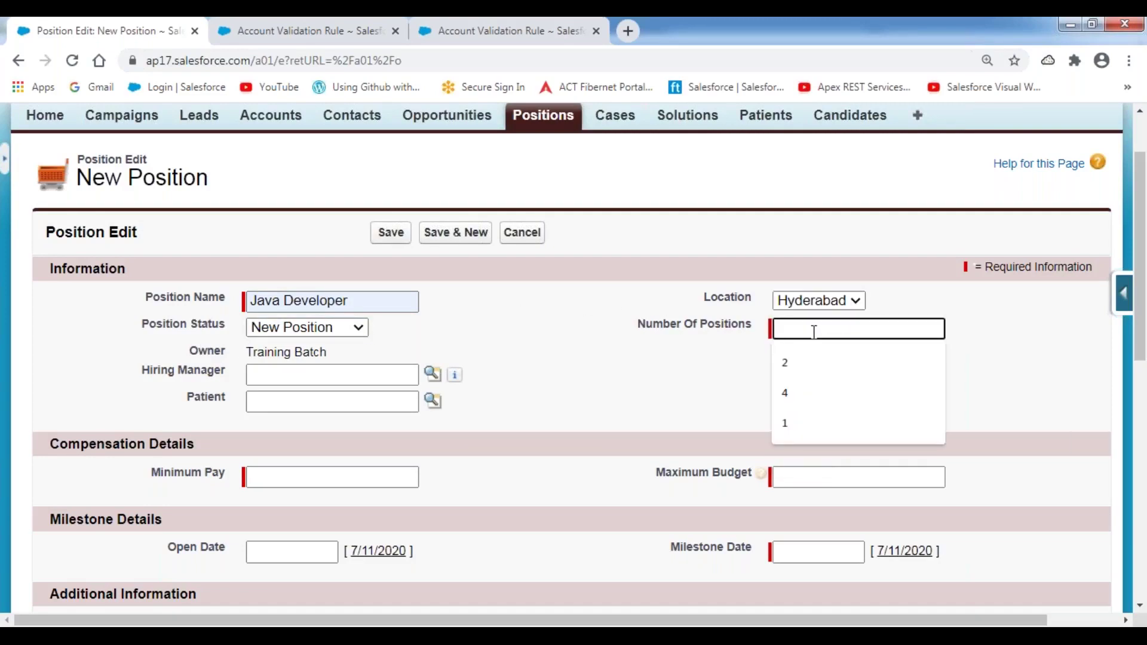
pyautogui.write('2')
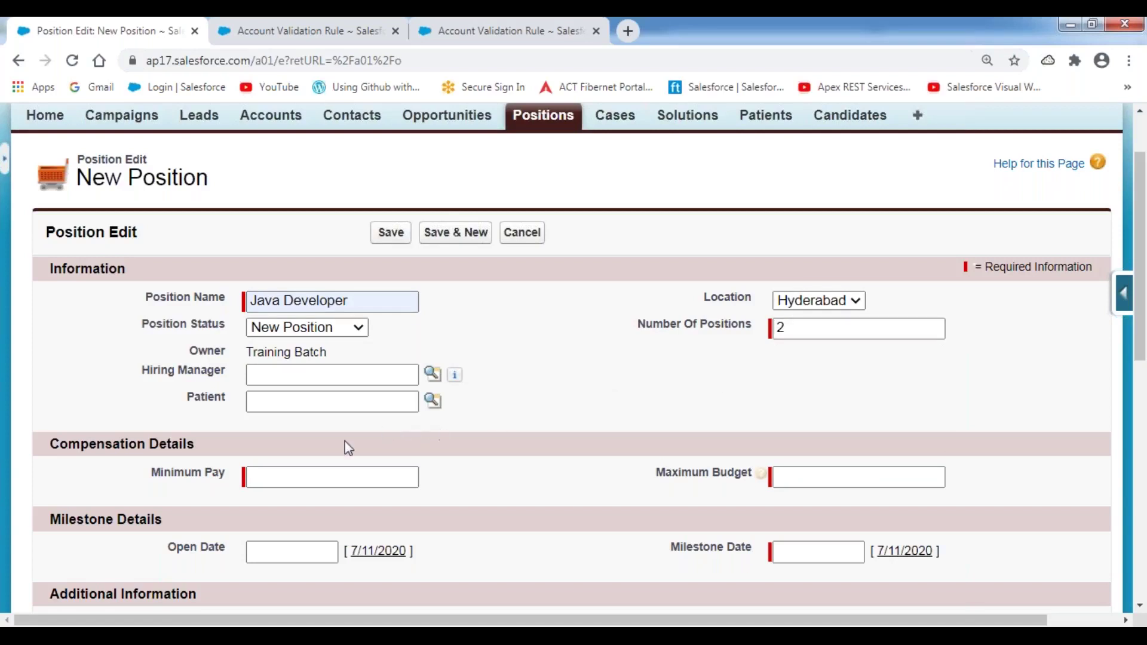
# - Enter Minimum Pay 1500000 and Maximum Budget 1200000
pyautogui.scroll(-3, 396, 466)
pyautogui.click(324, 311)
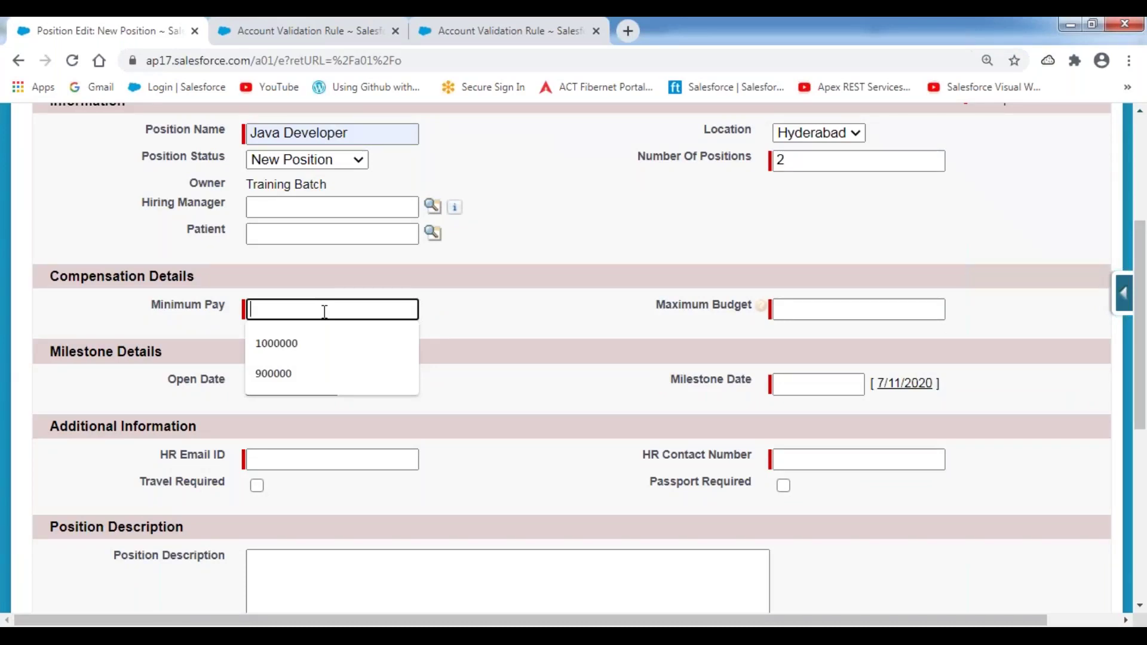
pyautogui.write('1500000')
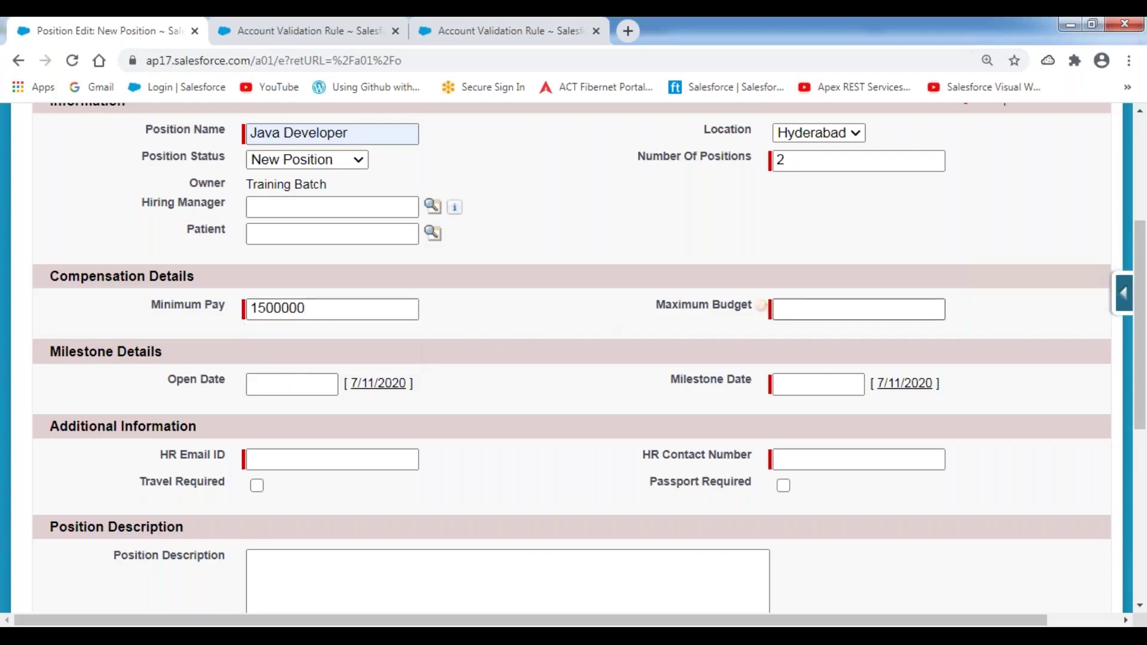
pyautogui.click(794, 306)
pyautogui.write('1')
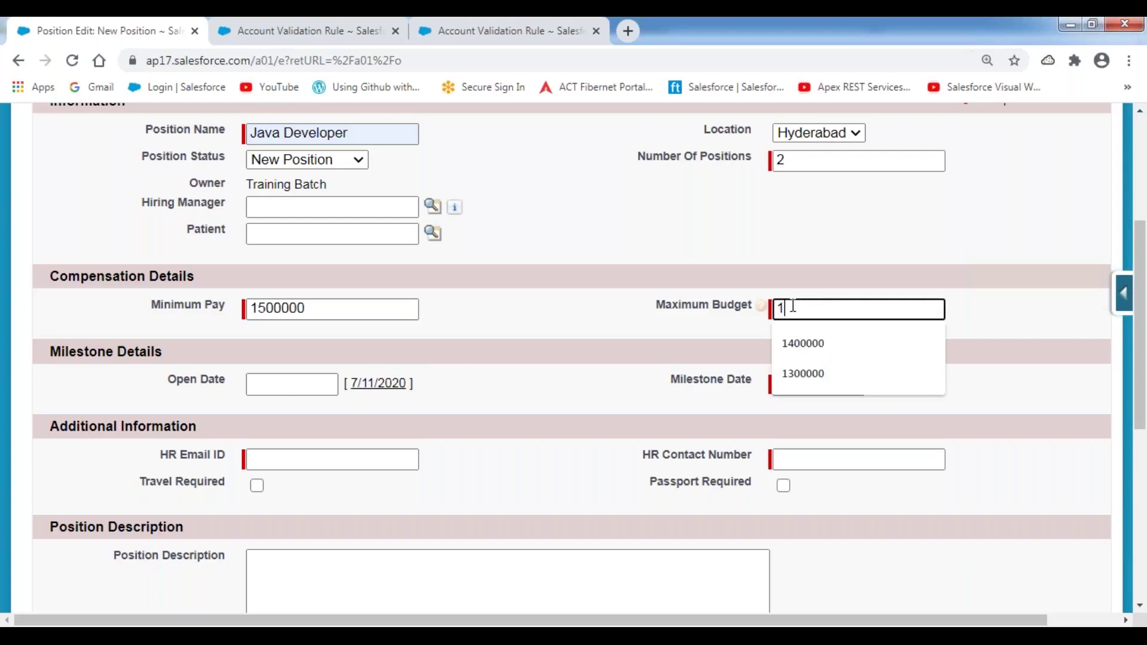
pyautogui.write('200000')
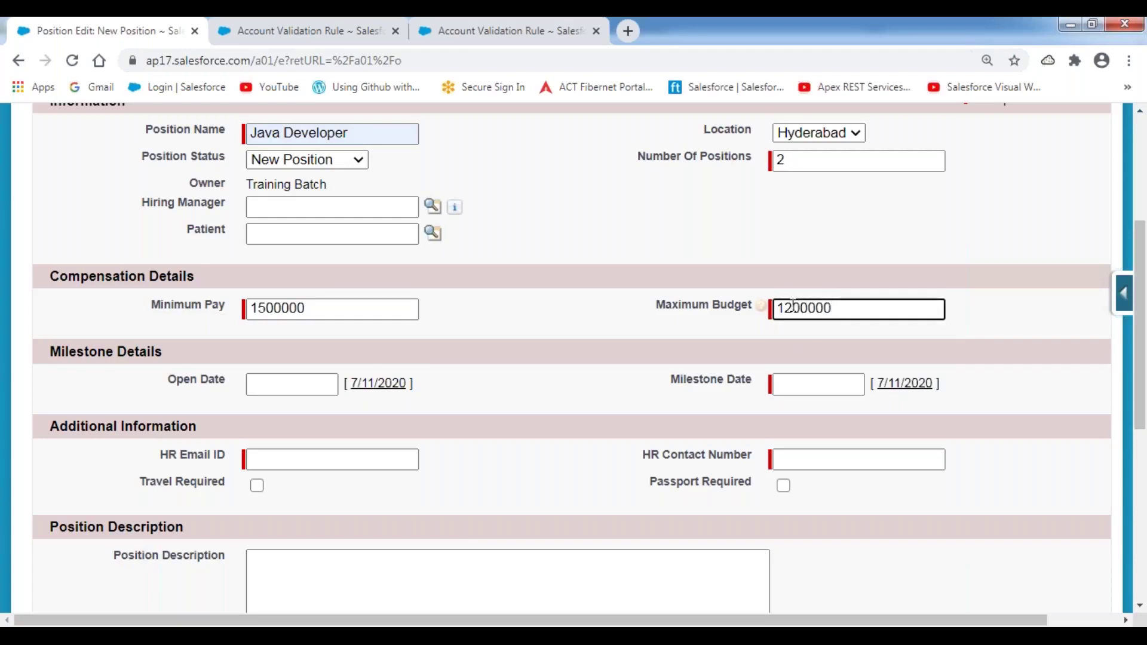
pyautogui.click(561, 330)
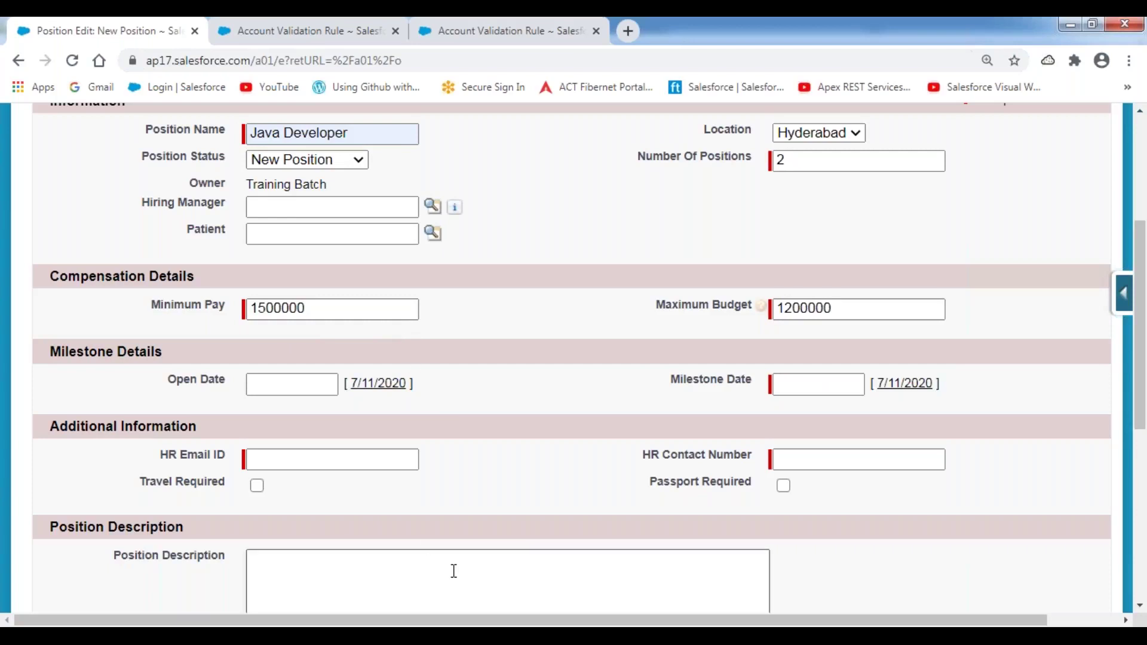
# - Set Open Date to today, Milestone Date to the 31st, and fill in HR email and contact number
pyautogui.click(386, 392)
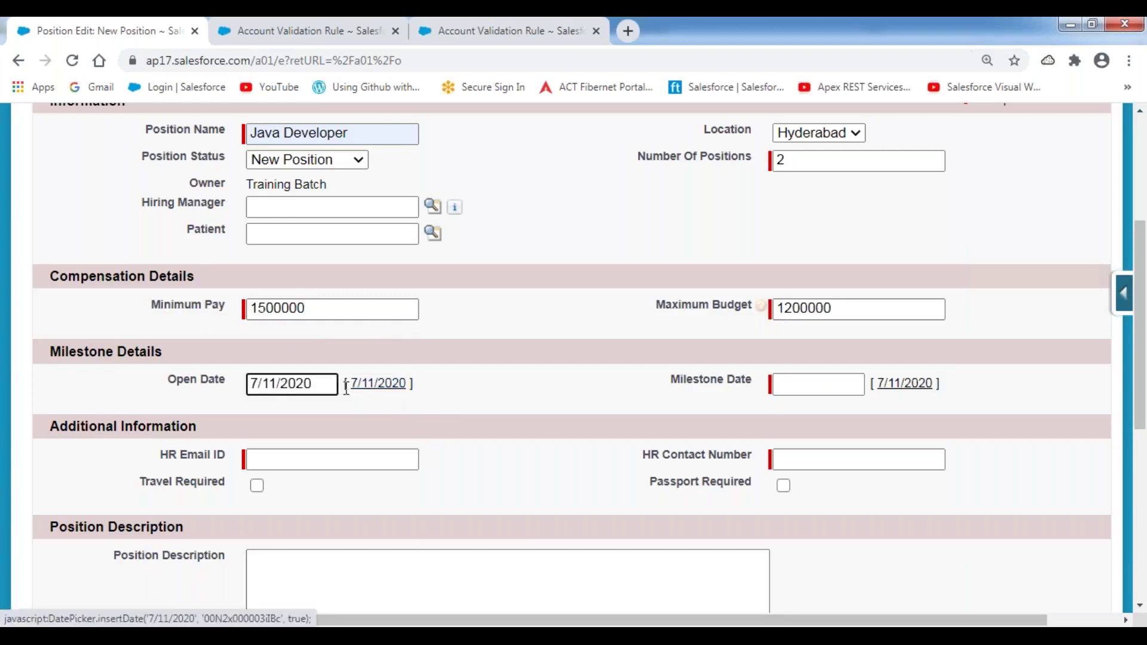
pyautogui.click(809, 384)
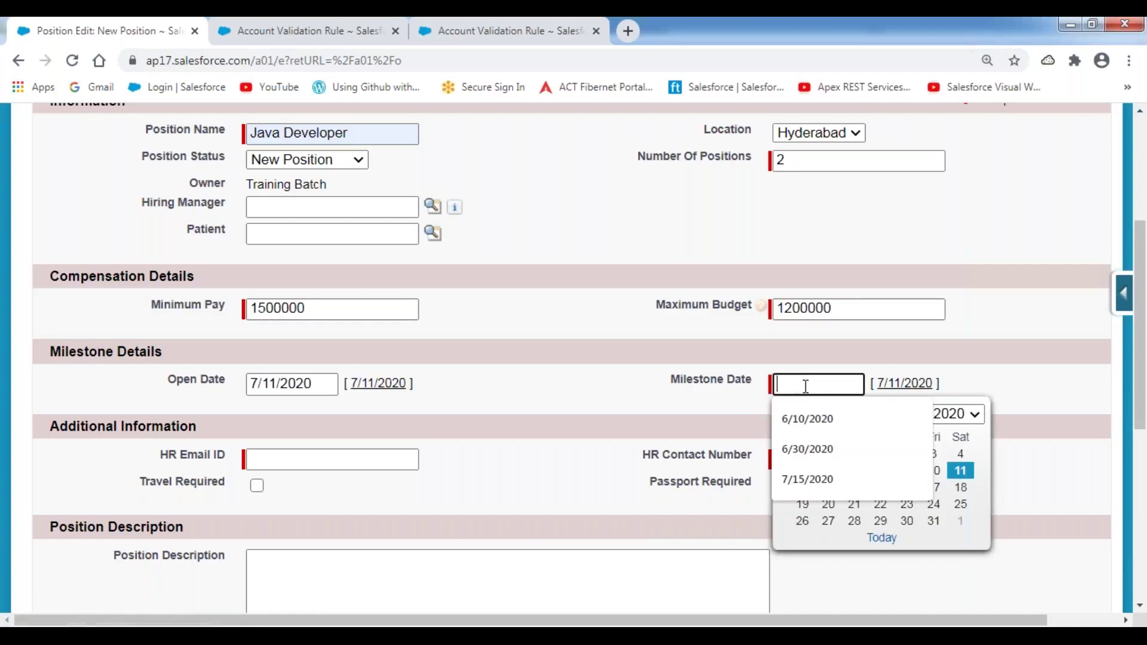
pyautogui.click(934, 521)
pyautogui.click(330, 455)
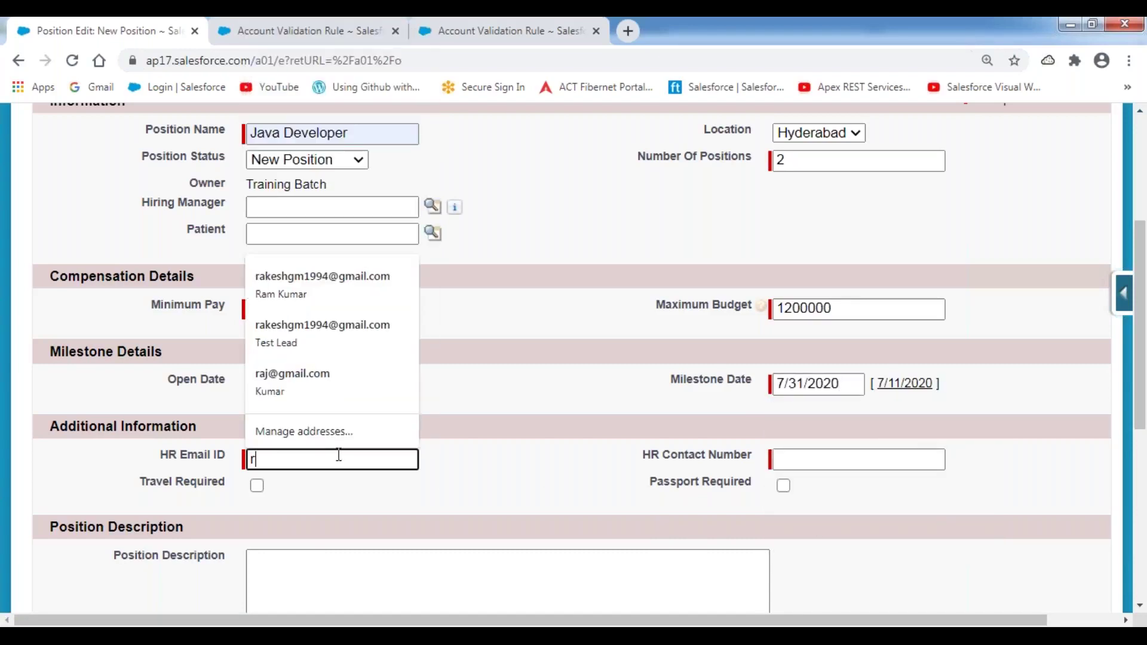
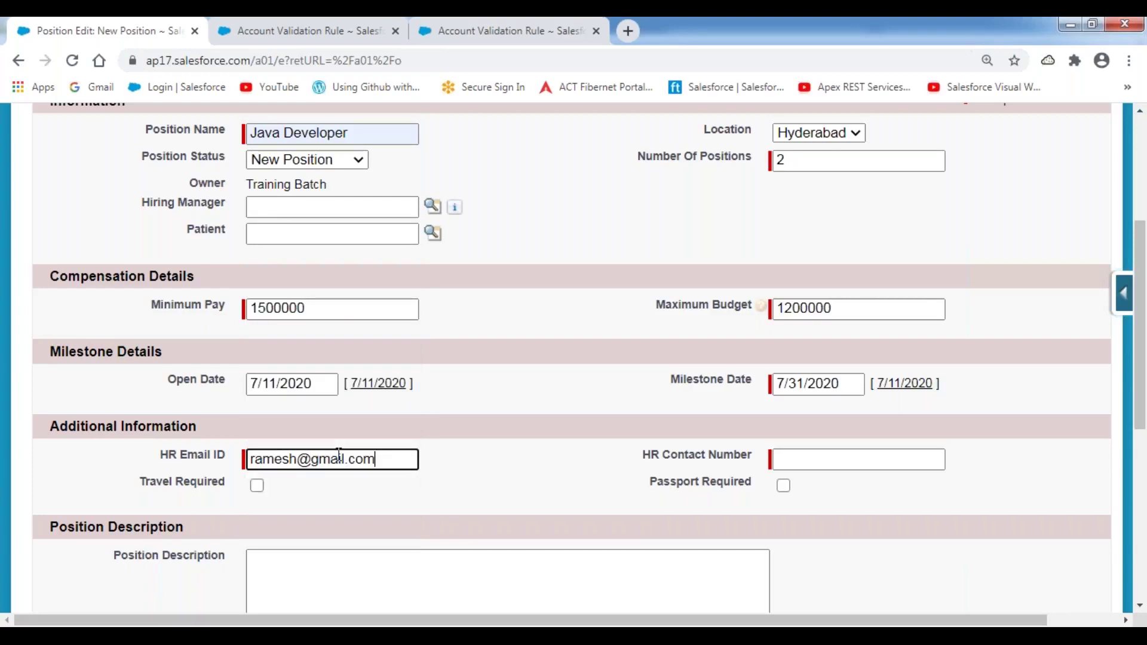
pyautogui.click(810, 464)
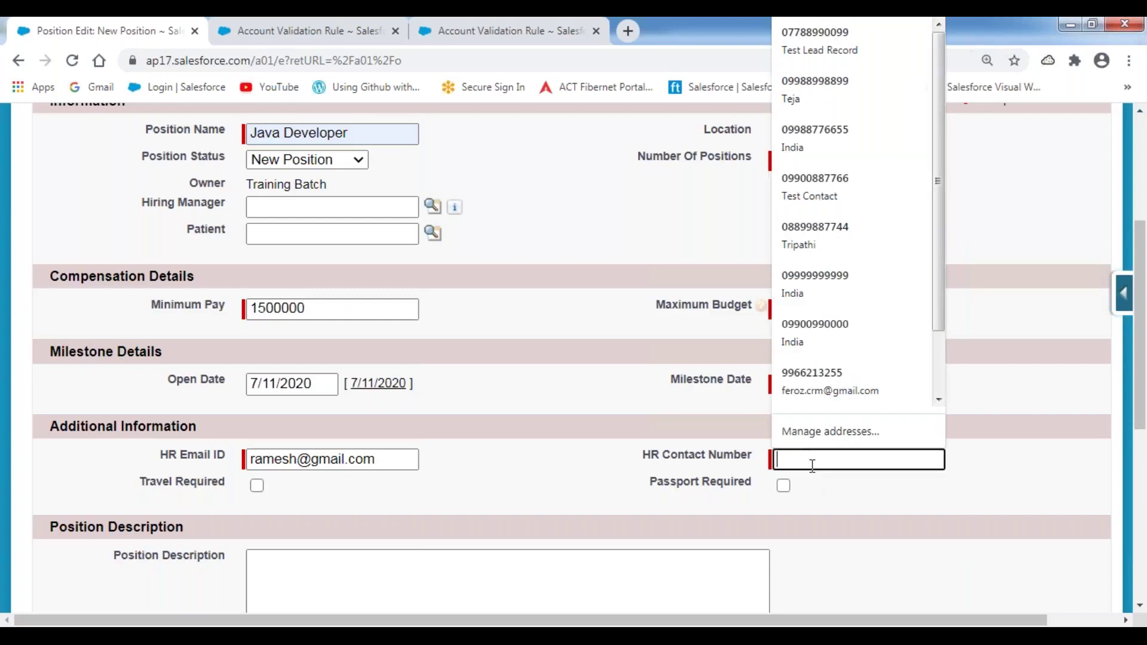
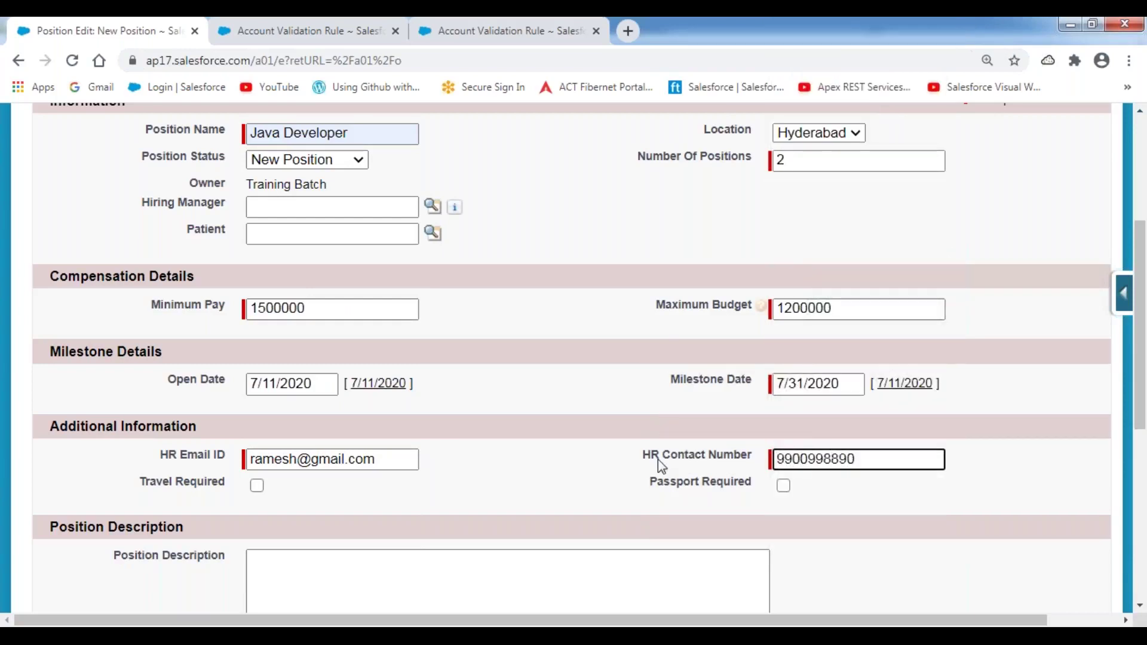
pyautogui.click(612, 453)
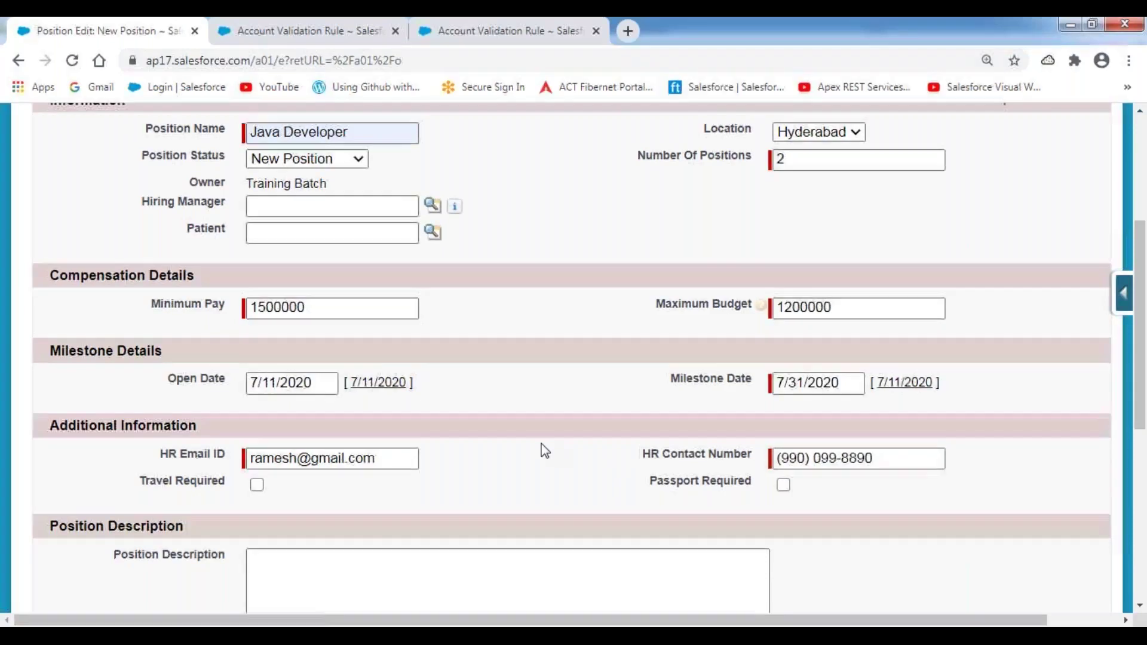
# - Write description 'Required 4+ years of experience in Java Development.' and paste it into Skills Required
pyautogui.scroll(-3, 545, 451)
pyautogui.click(335, 411)
pyautogui.write('Required 4+ yeats')
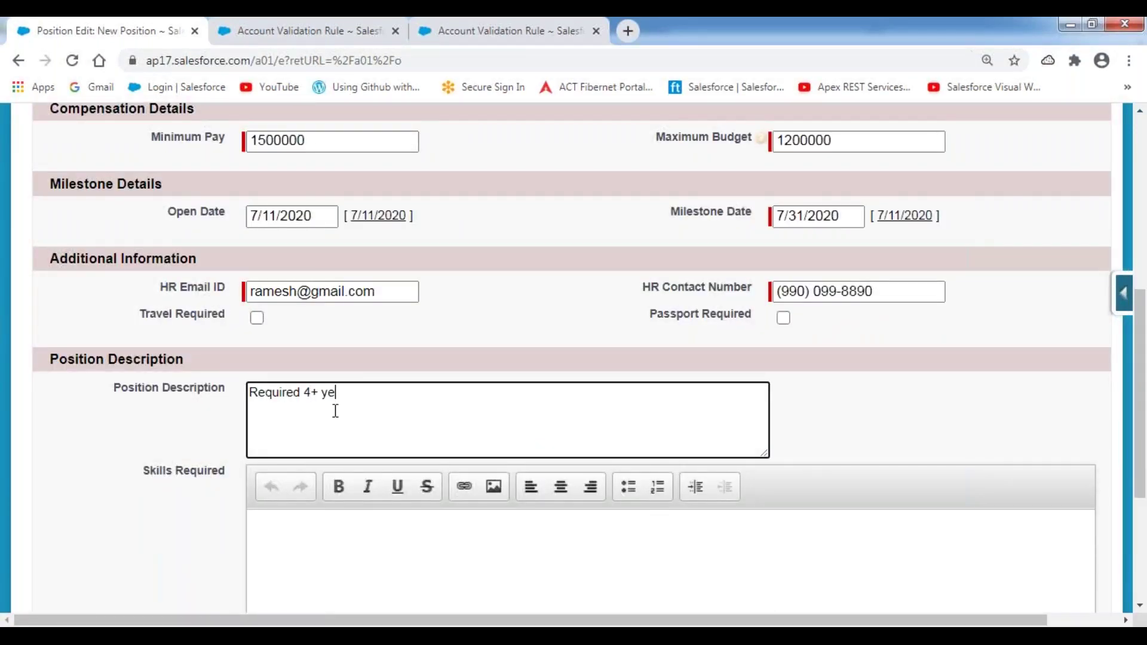
pyautogui.press('BackSpace')
pyautogui.press('BackSpace')
pyautogui.press('BackSpace')
pyautogui.write('rs of experience in JA')
pyautogui.press('BackSpace')
pyautogui.write('av')
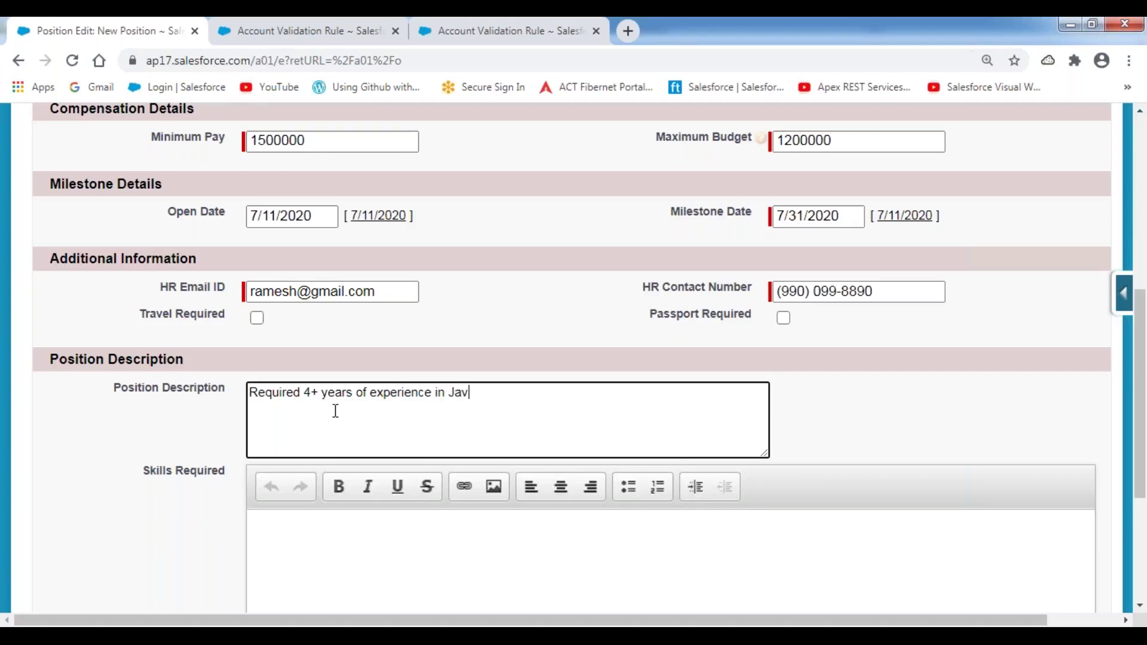
pyautogui.write('a Development.')
pyautogui.hotkey('ctrl', 'a')
pyautogui.hotkey('ctrl', 'c')
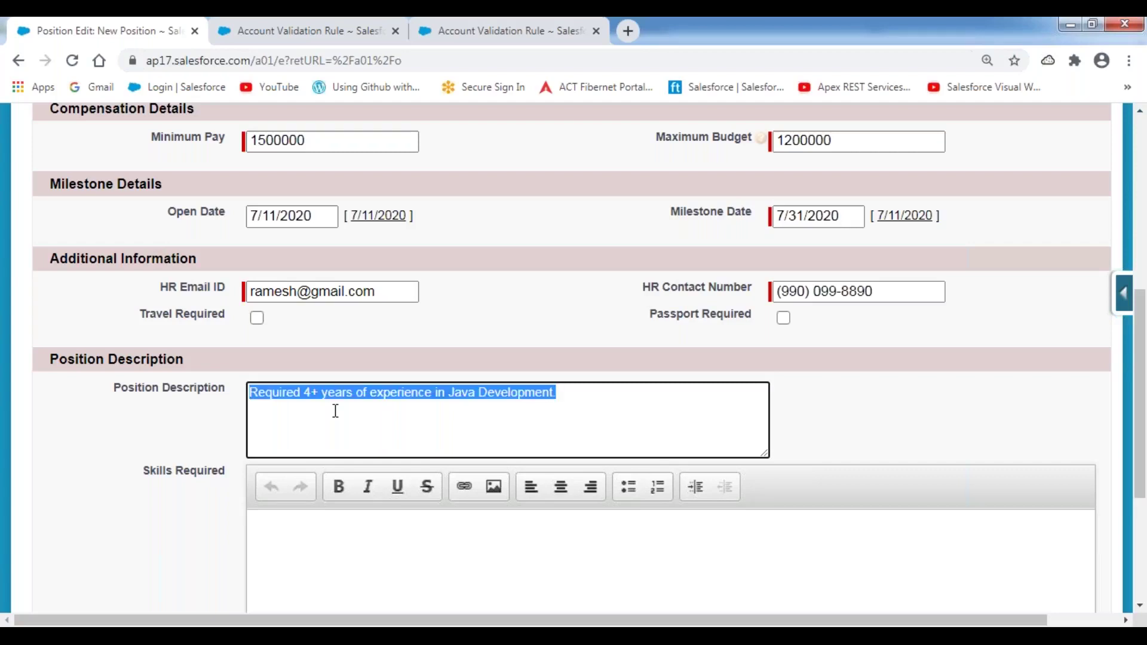
pyautogui.click(303, 531)
pyautogui.hotkey('ctrl', 'v')
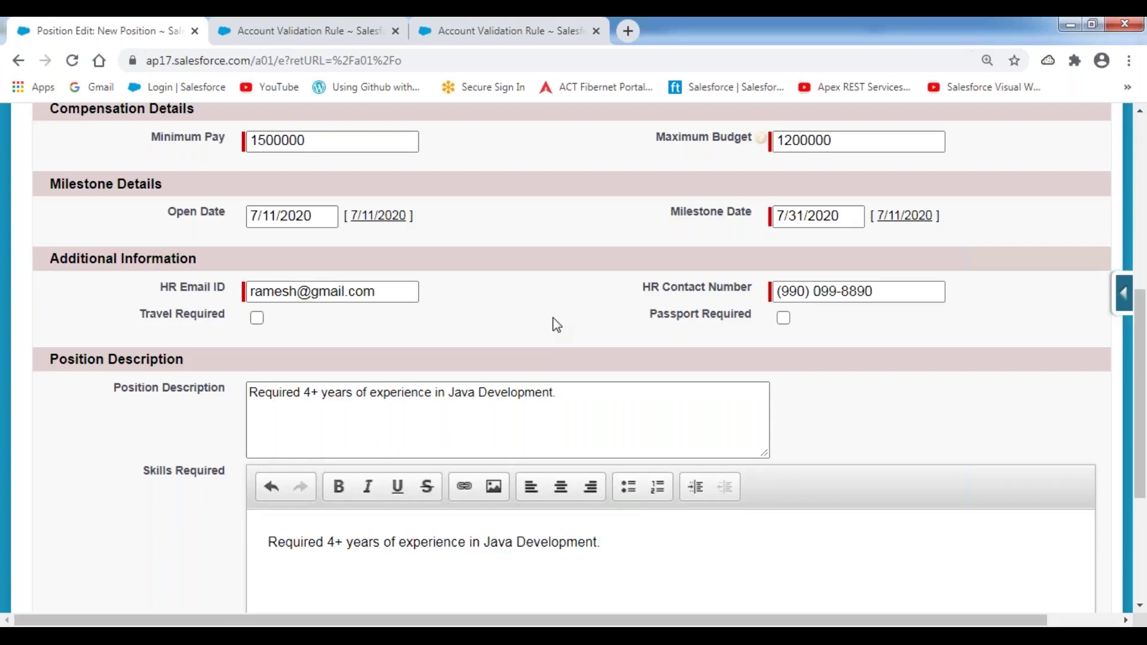
# - Recheck the Minimum Pay and Maximum Budget amounts, then save the Java Developer position
pyautogui.scroll(5, 547, 327)
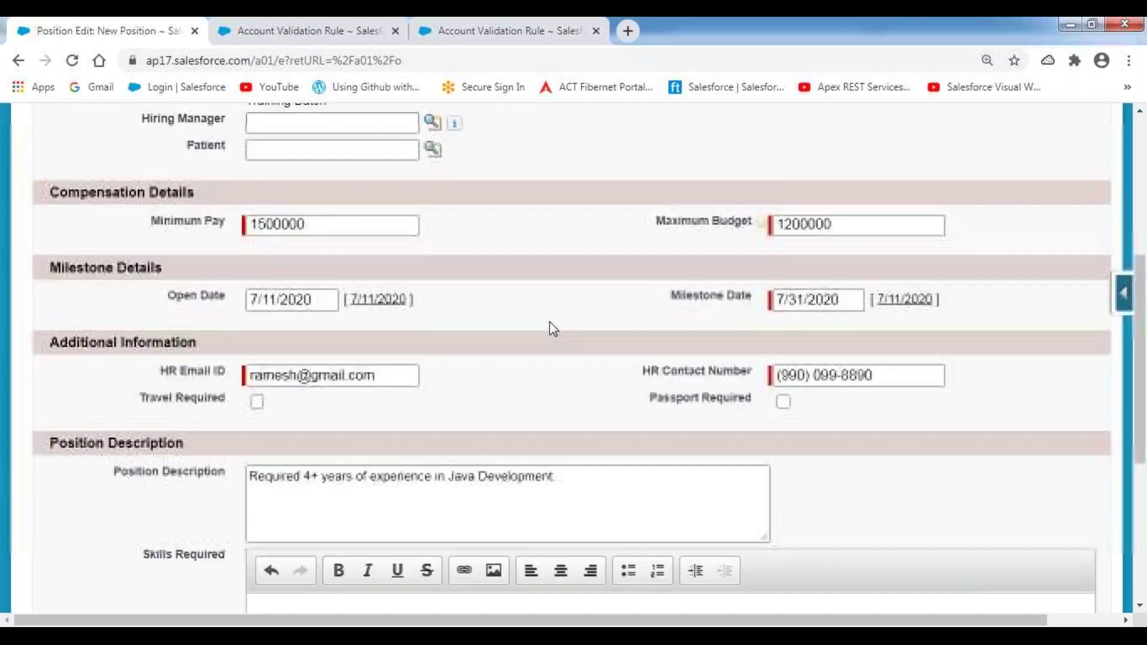
pyautogui.click(348, 309)
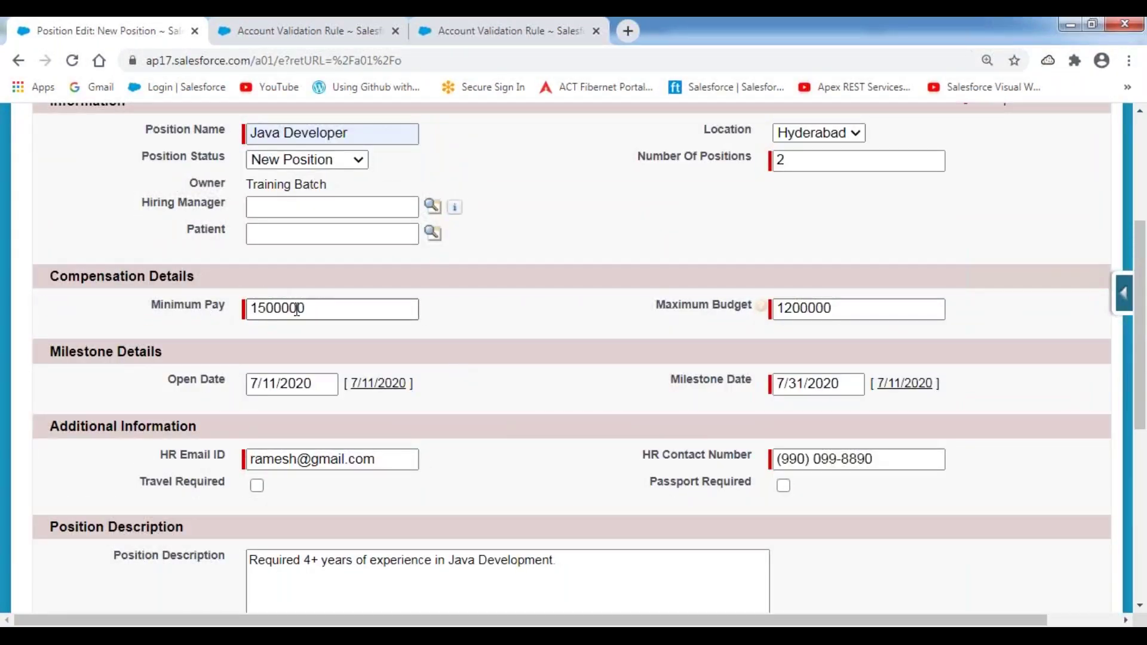
pyautogui.doubleClick(320, 308)
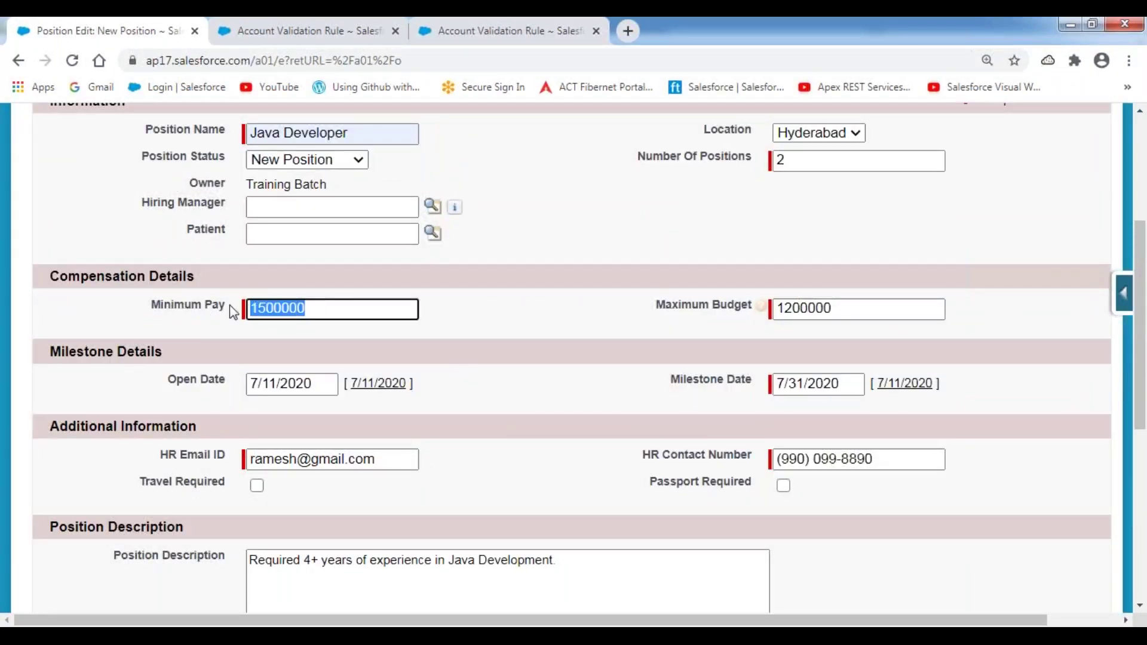
pyautogui.click(831, 308)
pyautogui.moveTo(831, 308); pyautogui.dragTo(660, 306)
pyautogui.click(536, 301)
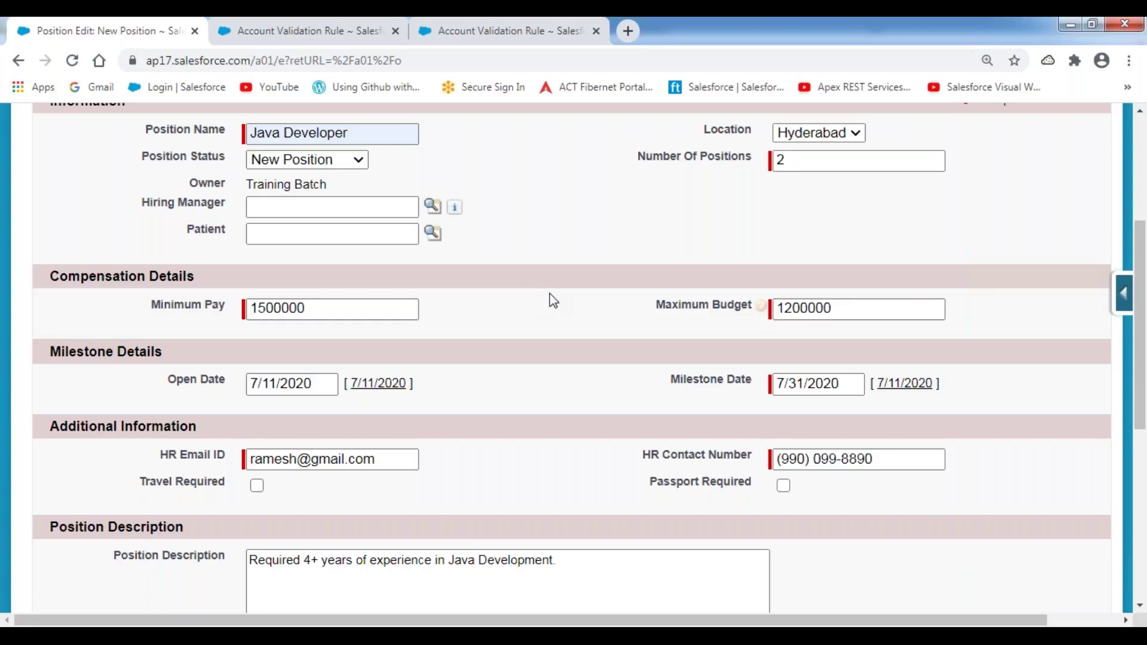
pyautogui.scroll(2, 550, 293)
pyautogui.click(390, 233)
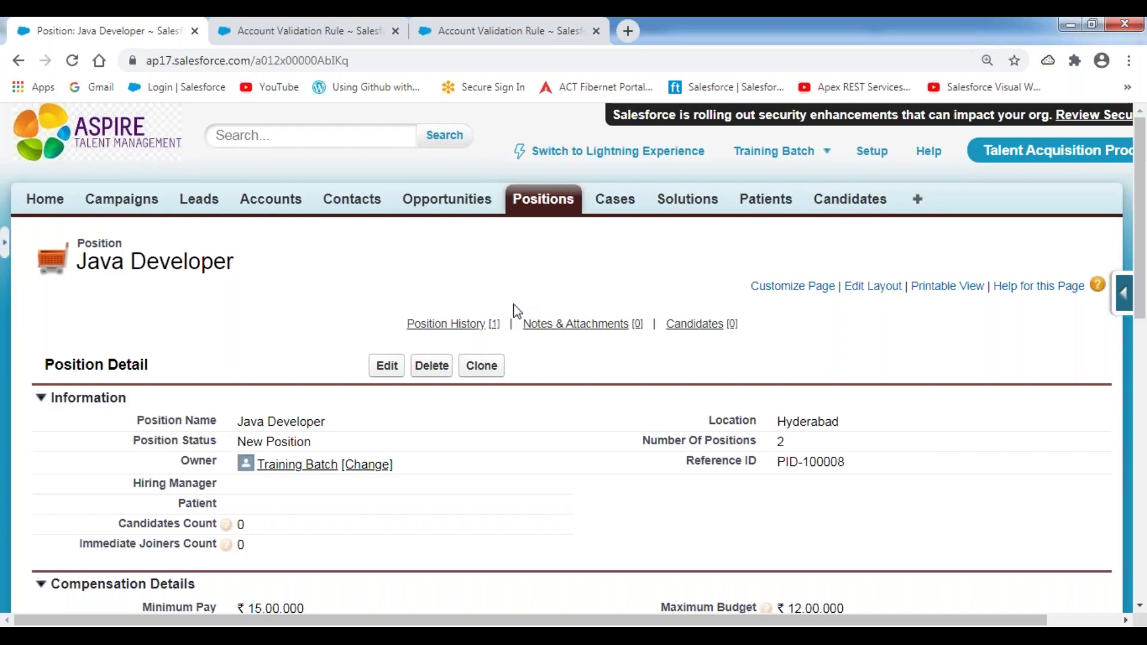
# - Scroll the saved Java Developer record to review its Compensation and Additional Information sections
pyautogui.scroll(-3, 517, 311)
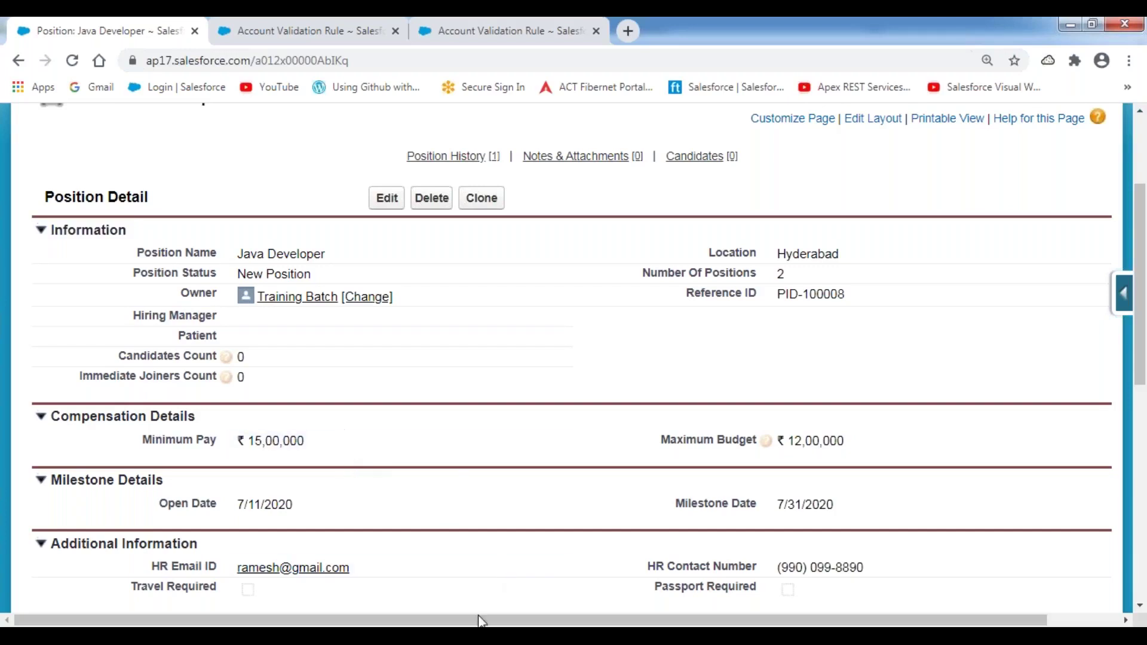
# - Type use case 3 requiring the Position's Maximum Budget to be higher than Minimum Pay
pyautogui.hotkey('alt', 'Tab')
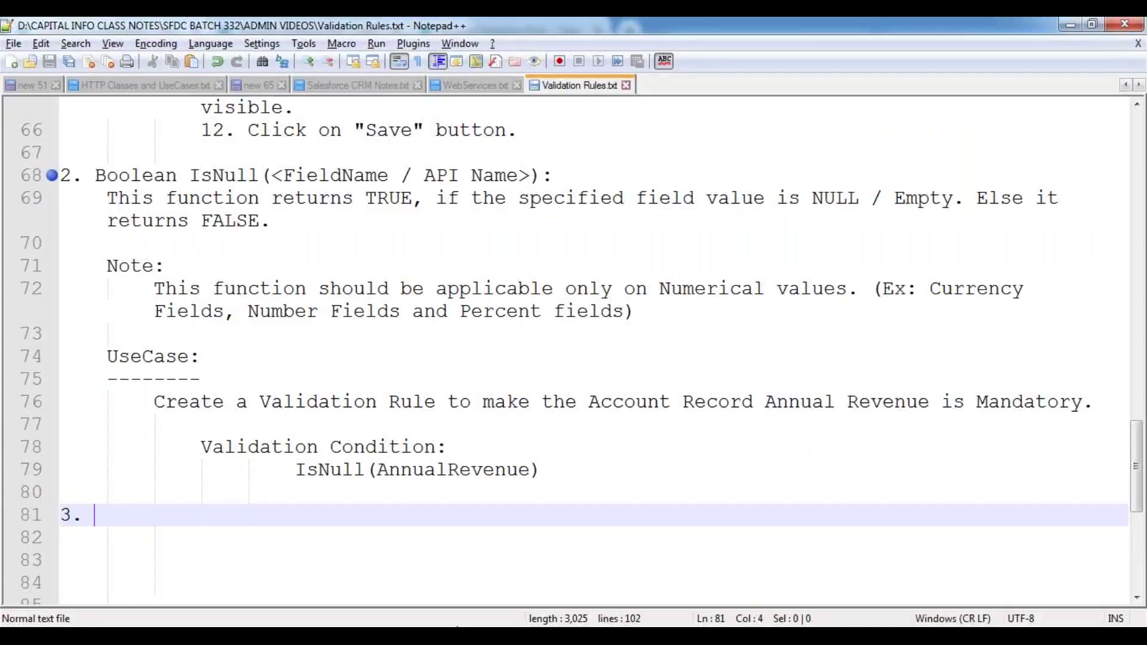
pyautogui.write('Create a Valid')
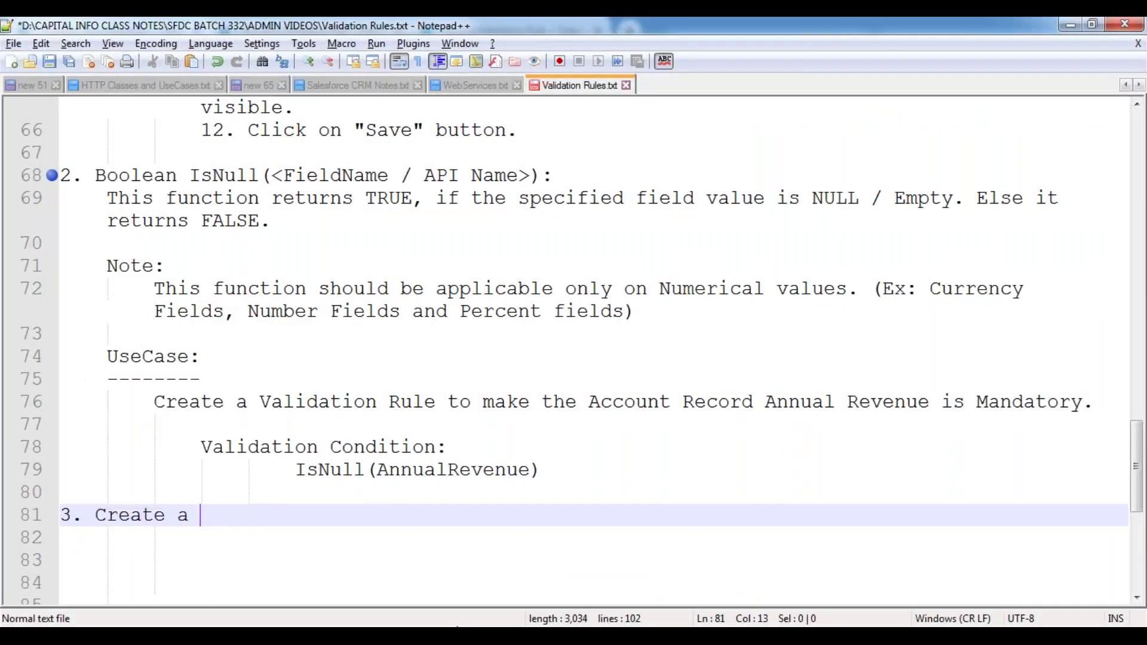
pyautogui.press('Down')
pyautogui.press('Return')
pyautogui.write('Rul')
pyautogui.write('e,')
pyautogui.press('BackSpace')
pyautogui.press('BackSpace')
pyautogui.write('on the ')
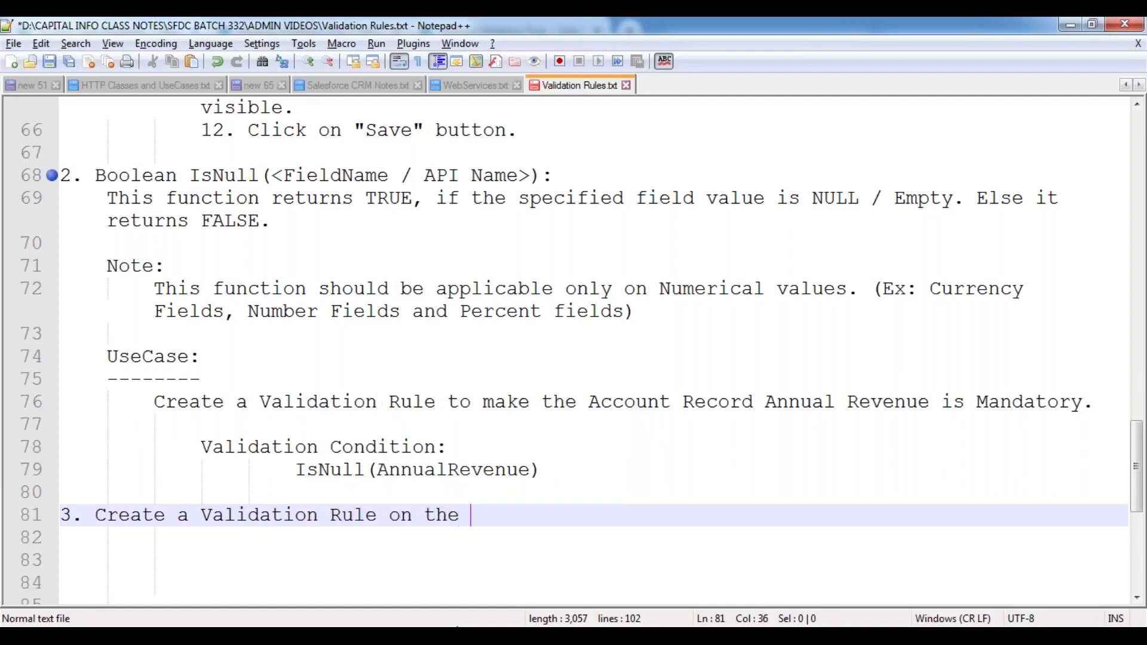
pyautogui.write('Position obj')
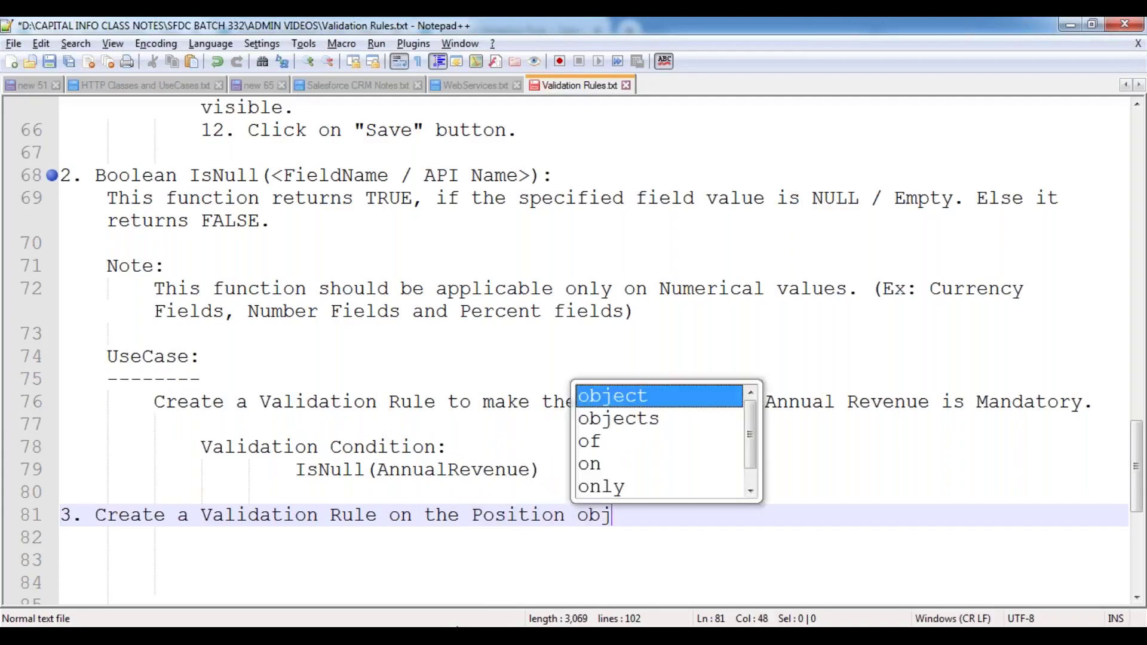
pyautogui.write('ect, to make')
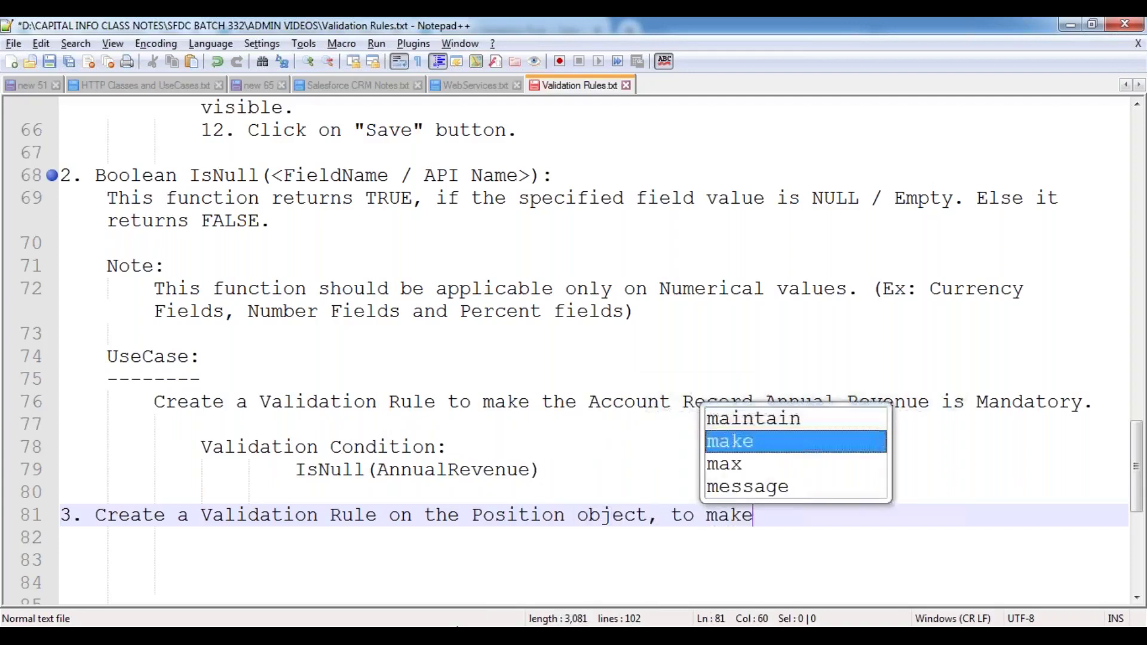
pyautogui.write(' sure the Mini')
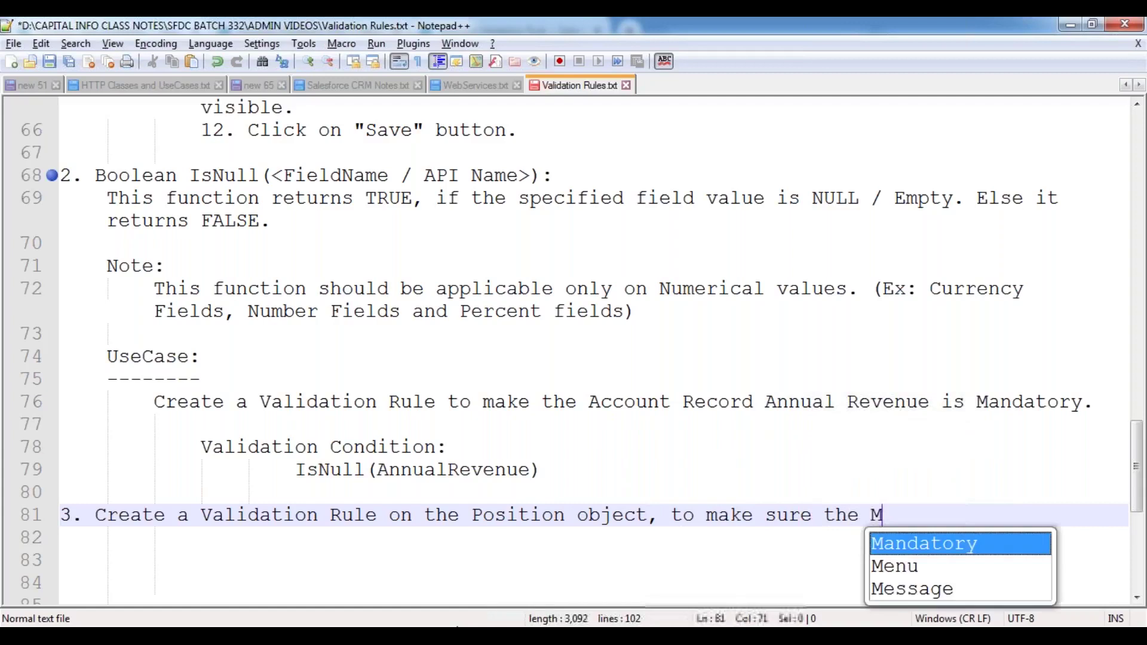
pyautogui.press('BackSpace')
pyautogui.press('BackSpace')
pyautogui.press('BackSpace')
pyautogui.write('a')
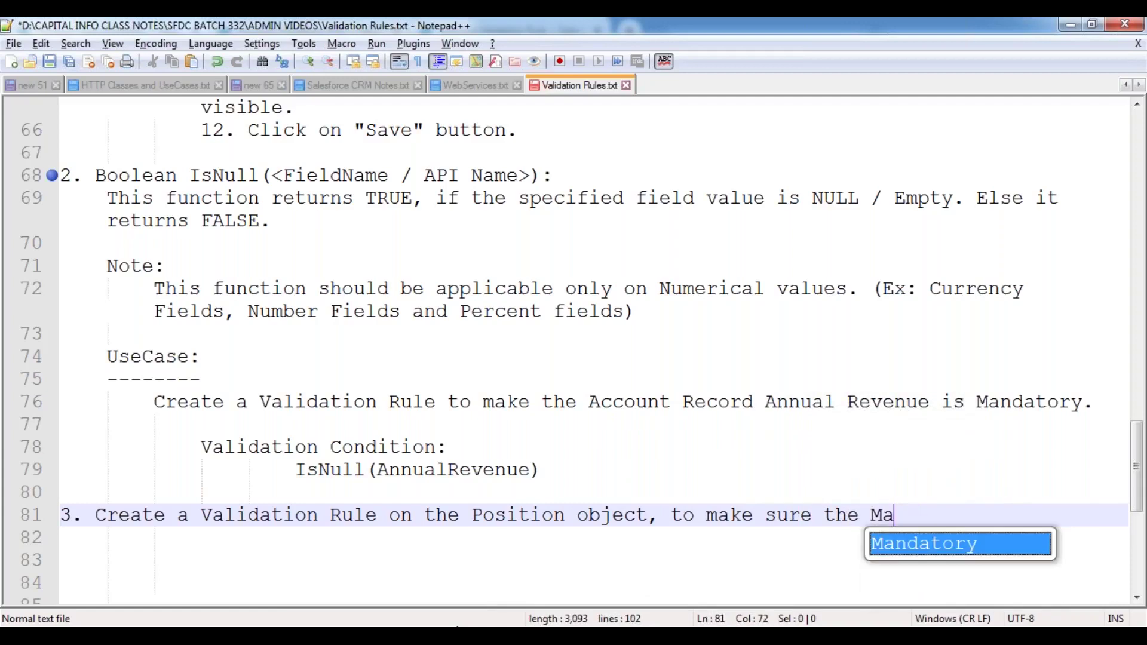
pyautogui.write('ximum')
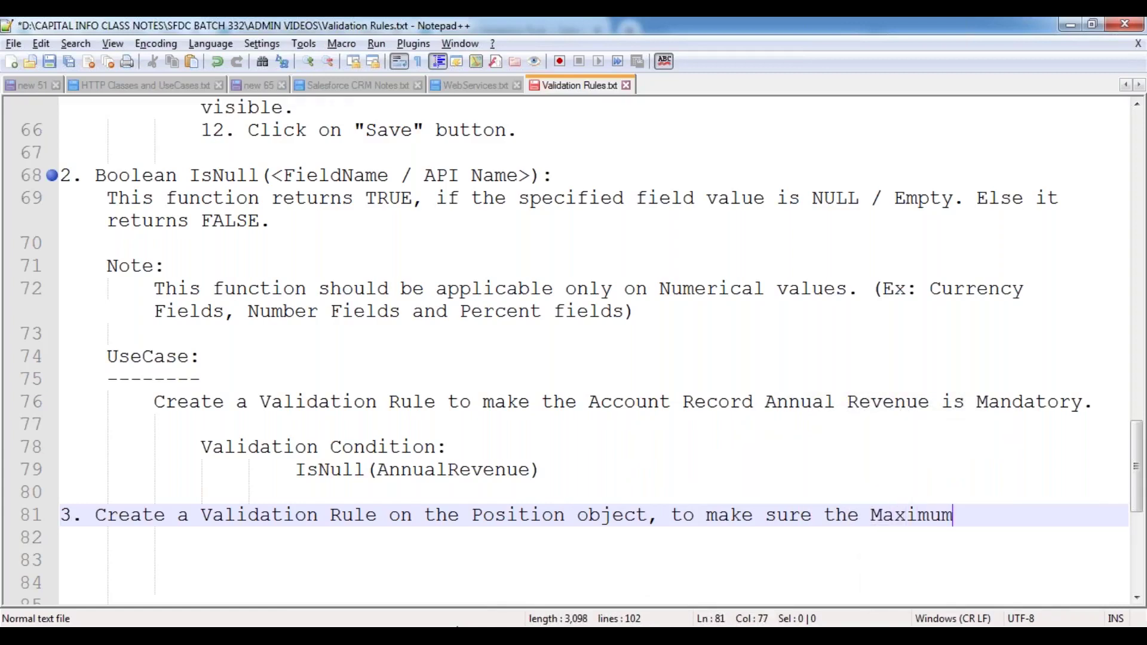
pyautogui.write(' Budget ')
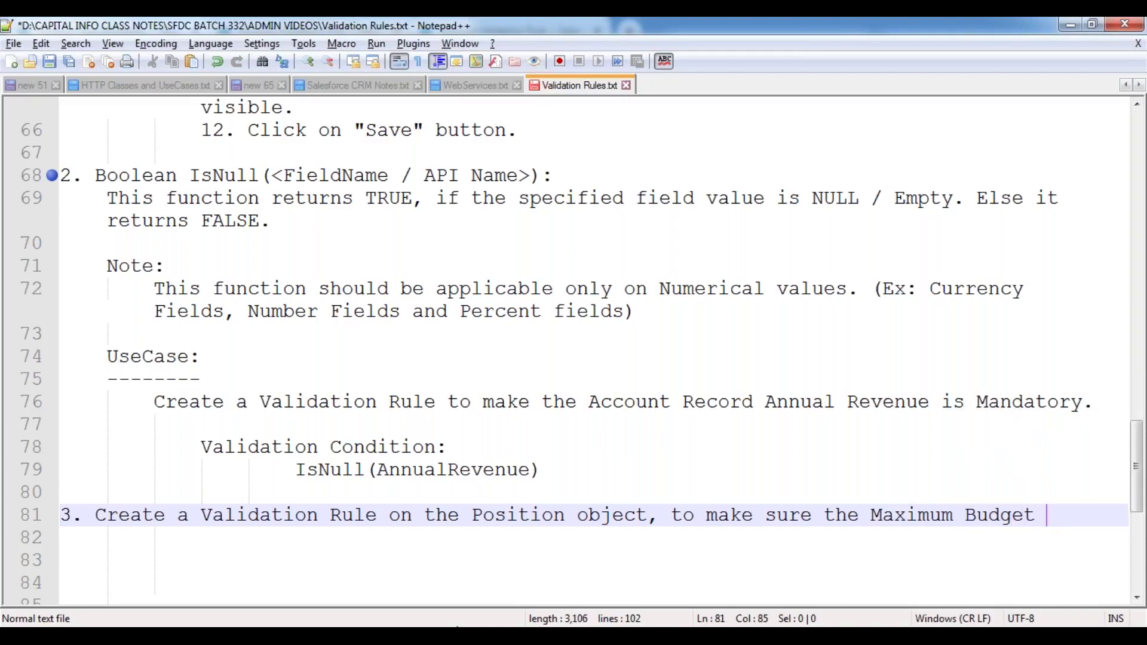
pyautogui.write('value should be ')
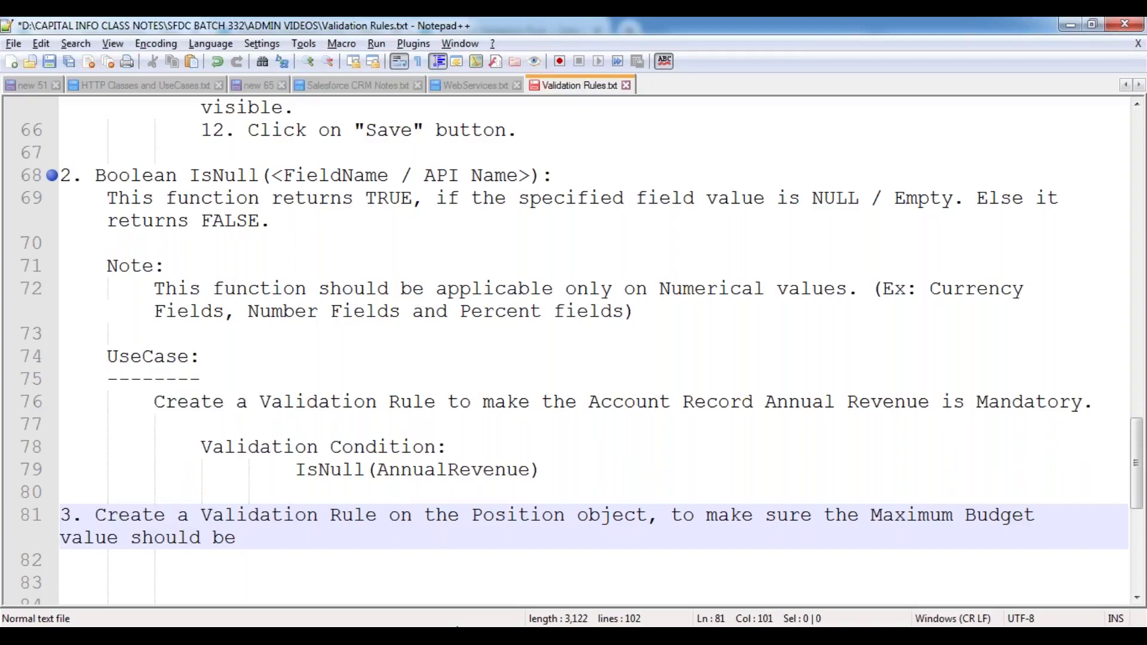
pyautogui.write('higher tha')
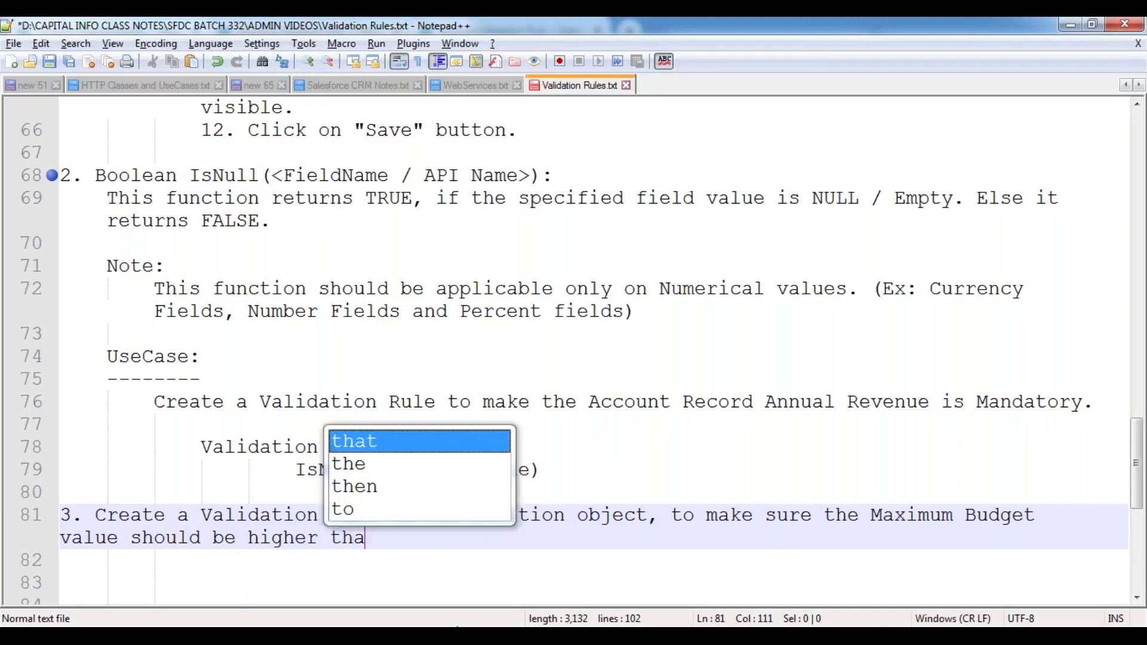
pyautogui.write('n the ')
pyautogui.write('Minimum')
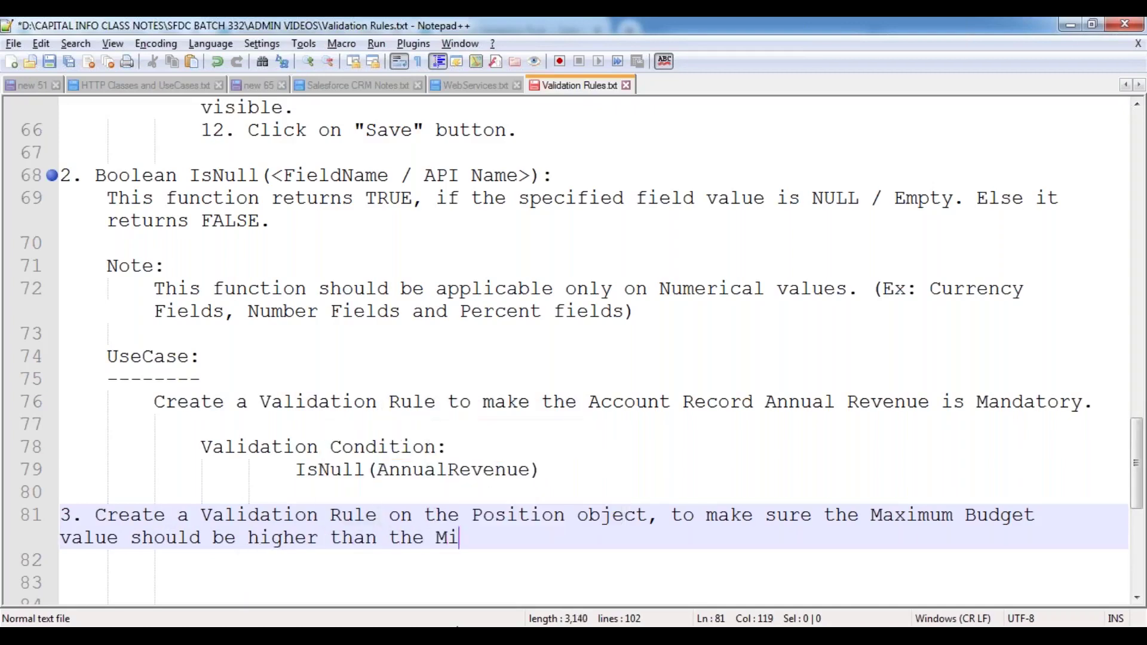
pyautogui.write('Pay.')
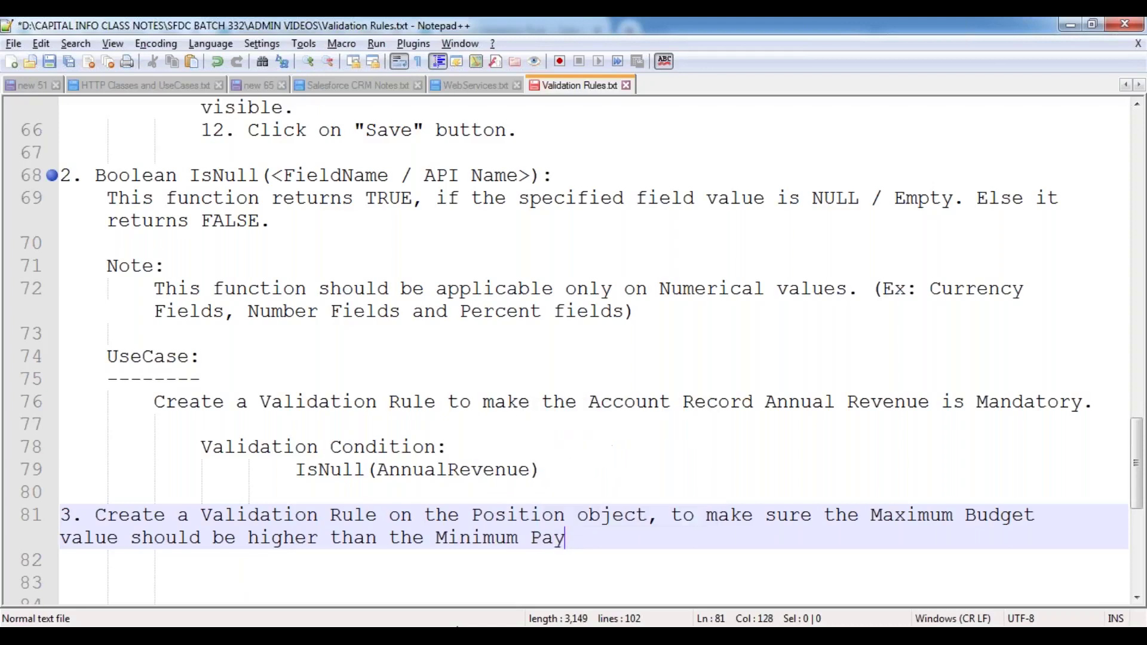
# - Wrap the sentence after 'Budget' onto an indented line, add a blank line, and save
pyautogui.press('Up')
pyautogui.press('End')
pyautogui.press('Delete')
pyautogui.press('Return')
pyautogui.press('Tab')
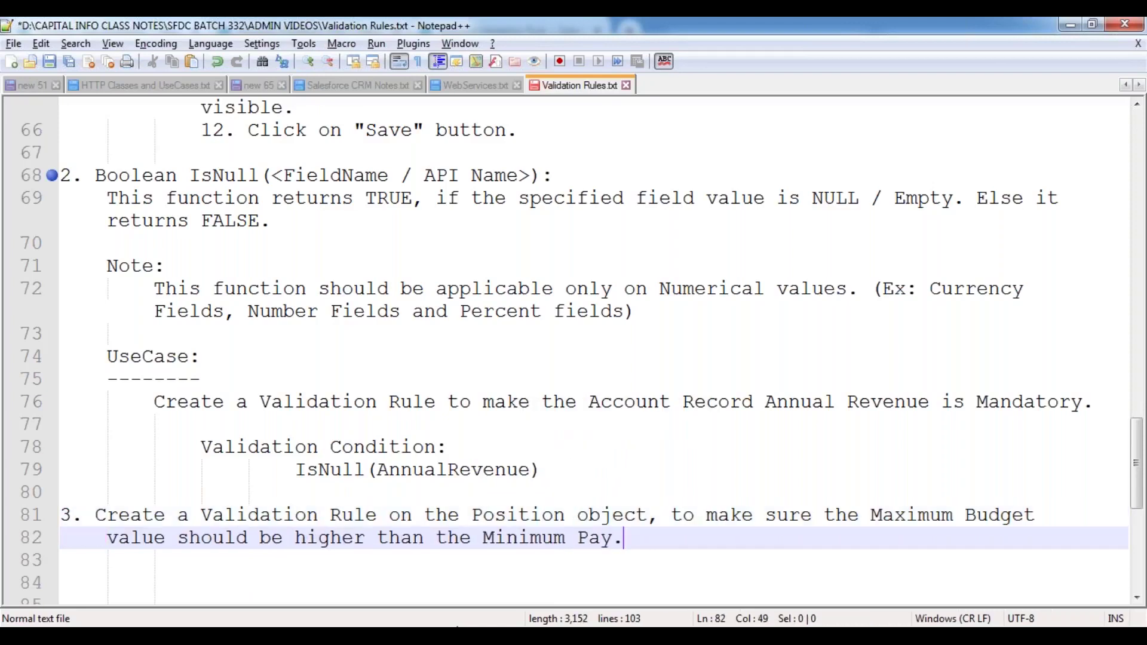
pyautogui.press('Return')
pyautogui.press('Return')
pyautogui.hotkey('ctrl', 's')
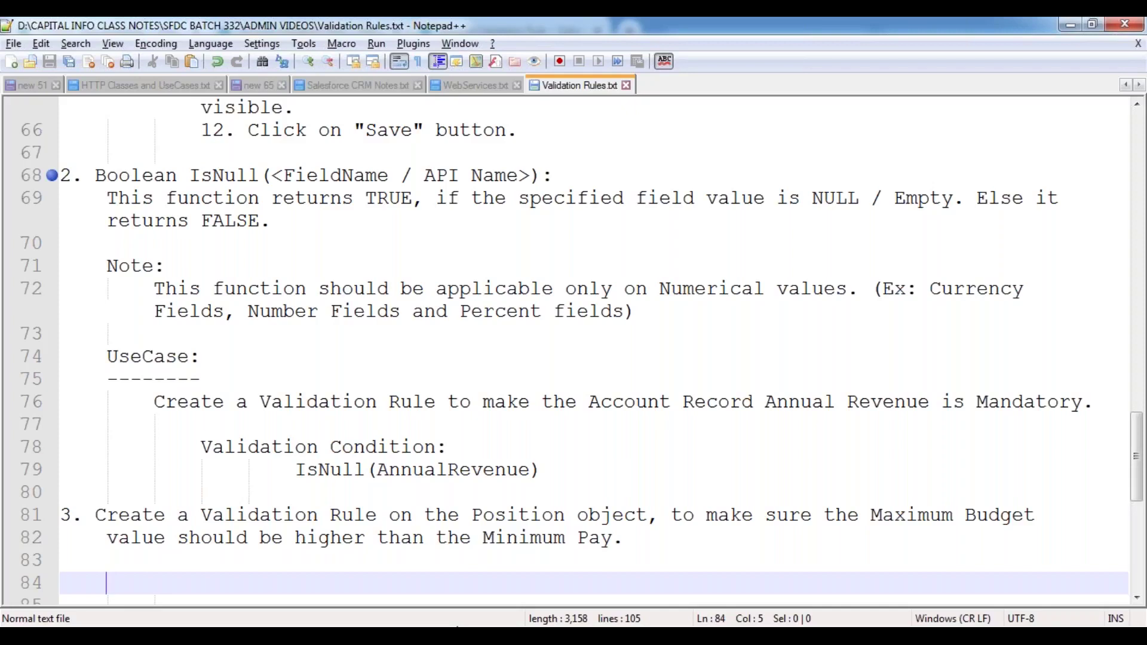
# - Add an indented 'Validation Condition:' heading under use case 3 and save the notes
pyautogui.press('Tab')
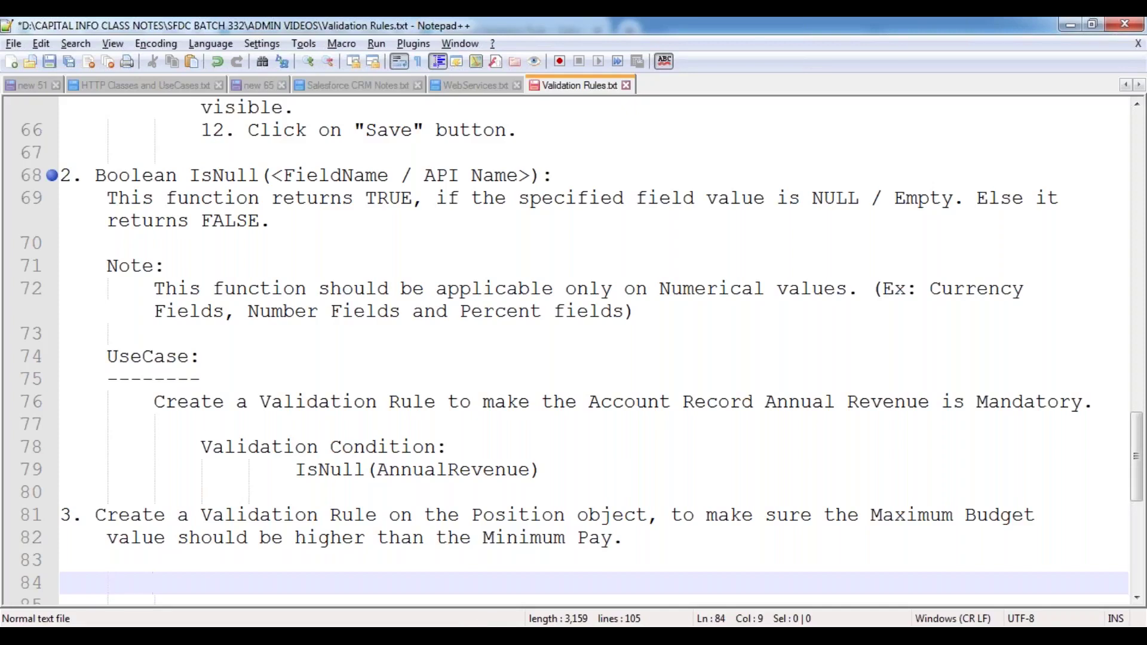
pyautogui.hotkey('ctrl', 's')
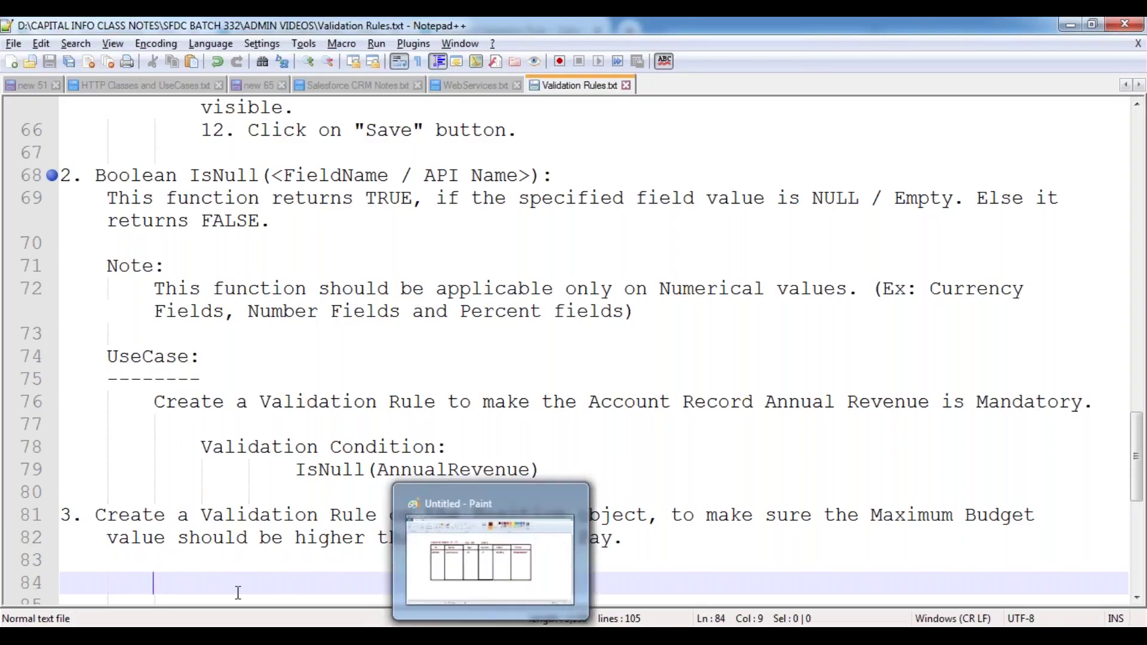
pyautogui.write('Valid')
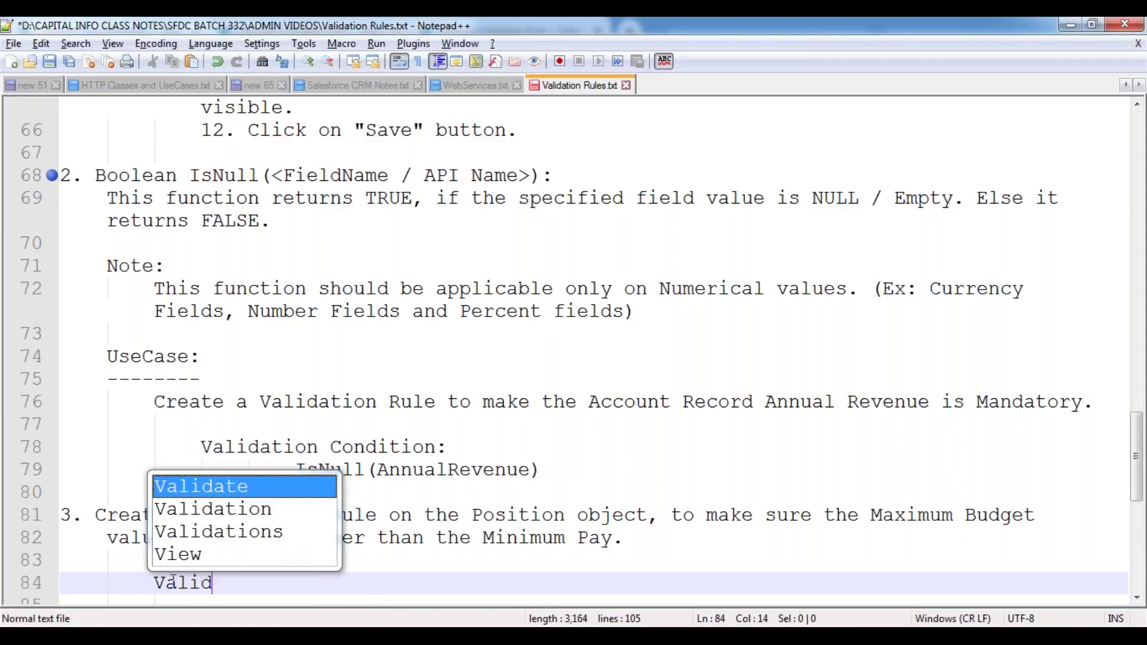
pyautogui.write('ation Condi')
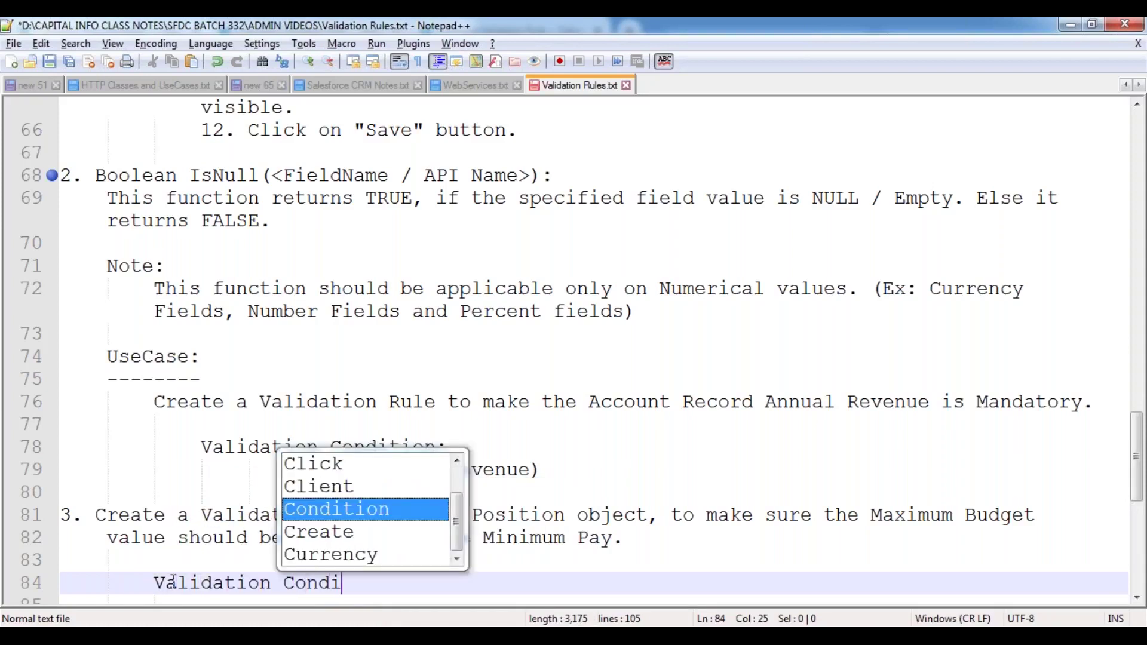
pyautogui.write('tion:')
pyautogui.press('Return')
pyautogui.press('Tab')
pyautogui.hotkey('ctrl', 's')
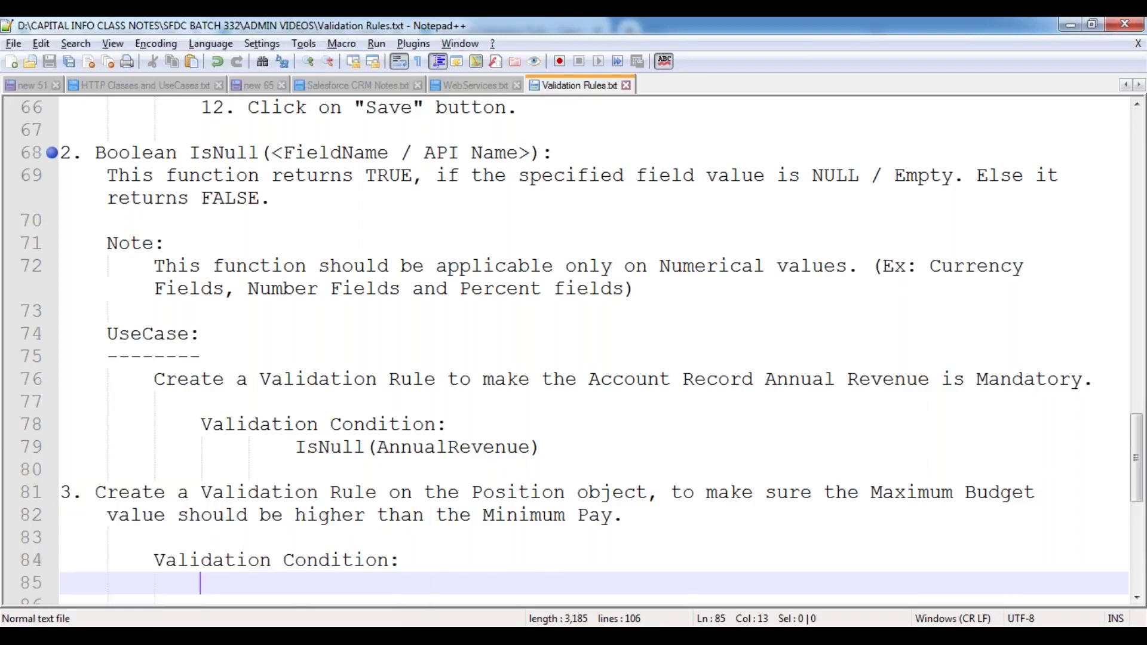
# - From the Java Developer position page, start a new Position validation rule via Quick Access
pyautogui.moveTo(231, 636)
pyautogui.click(362, 507)
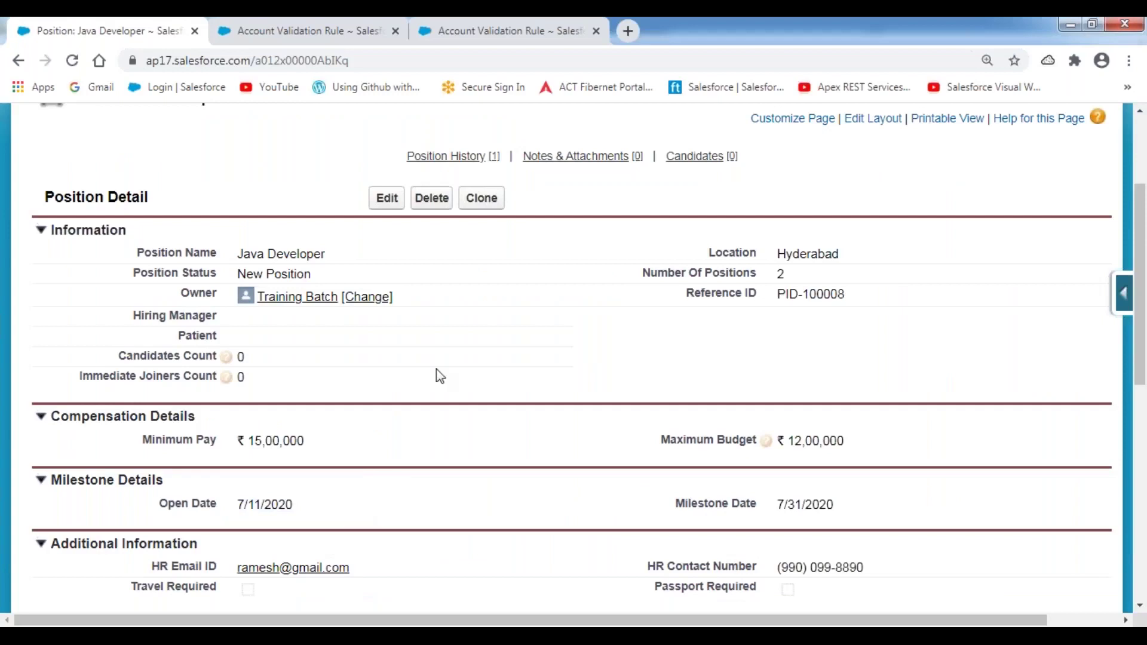
pyautogui.scroll(3, 593, 295)
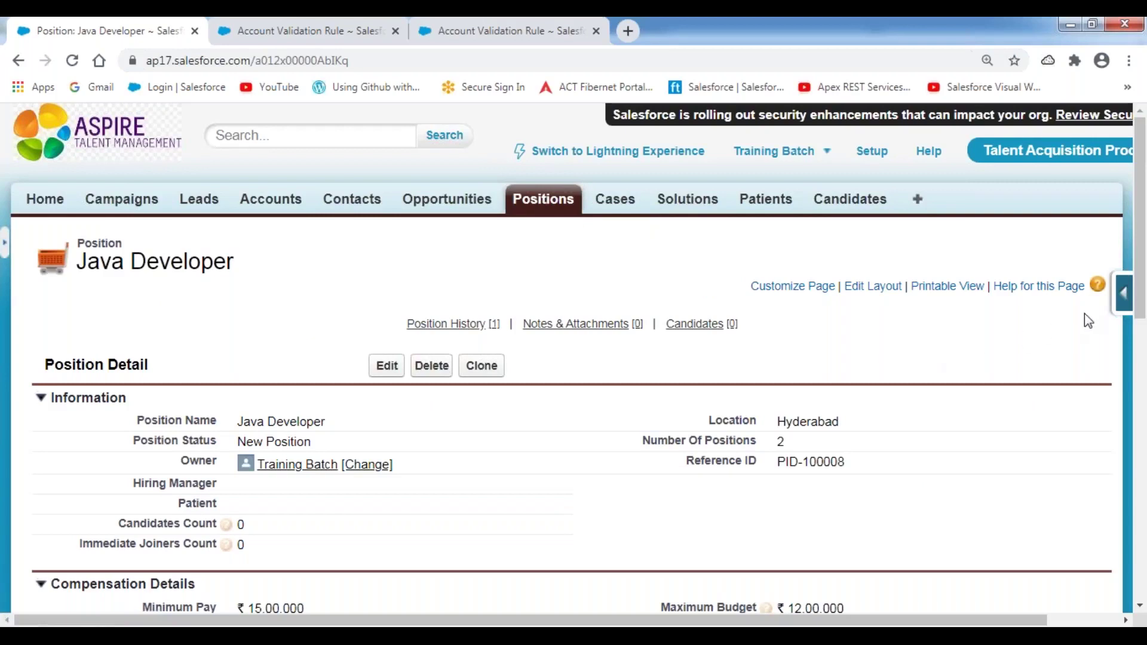
pyautogui.click(1125, 298)
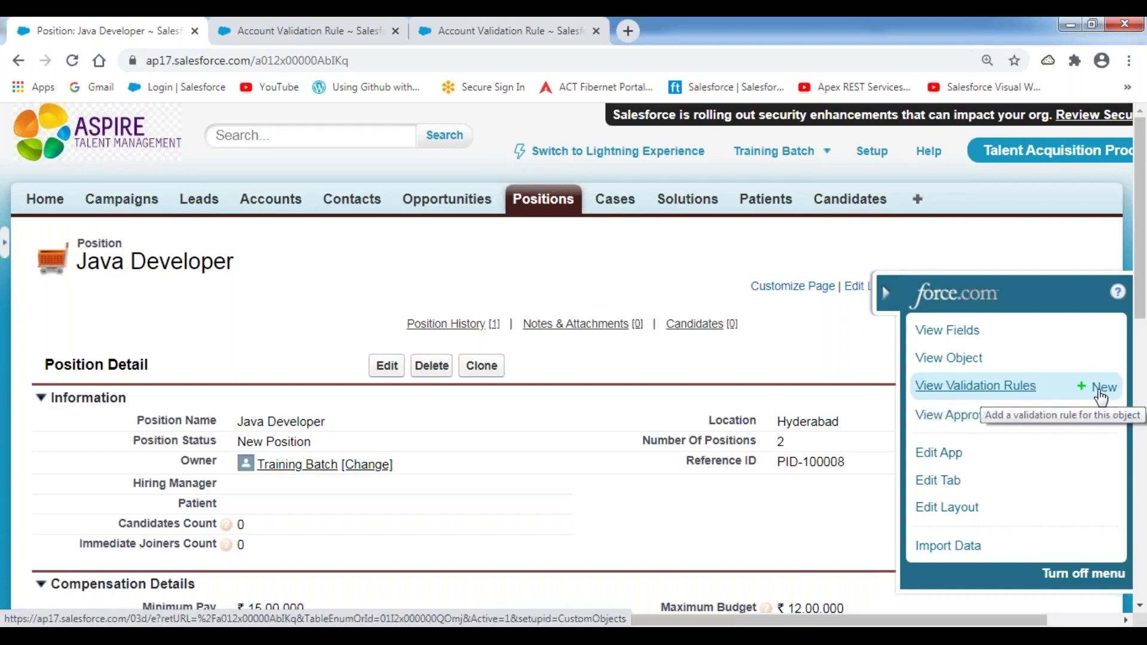
pyautogui.click(1100, 390)
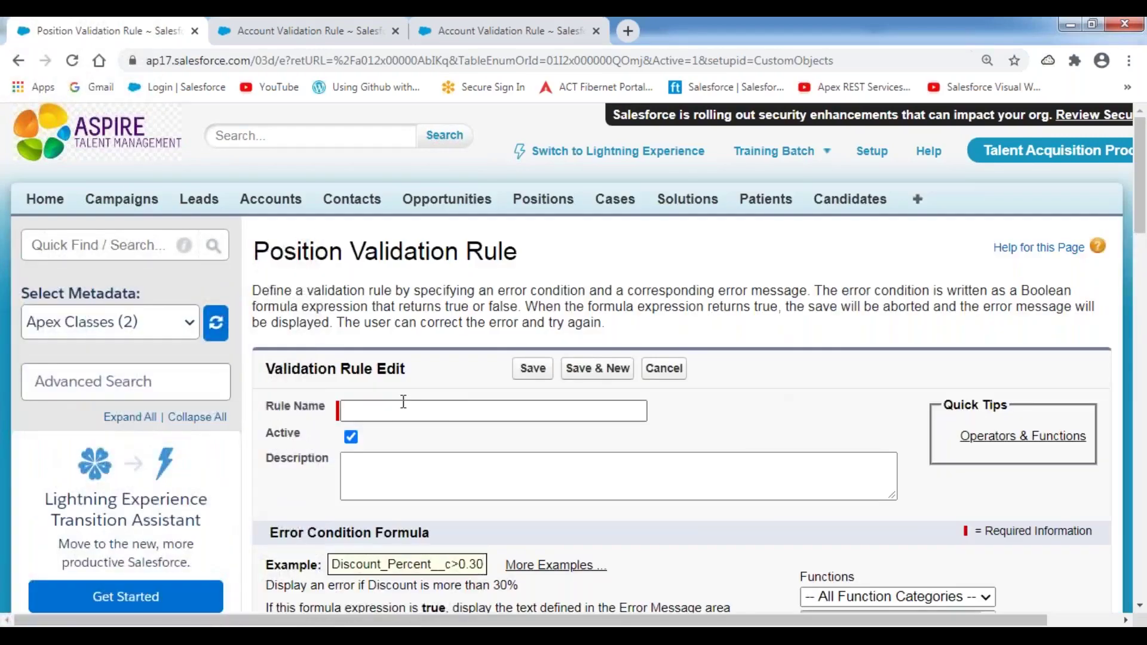
# - Enter rule name 'Maximum Pay should be higher than Minimu' and reuse it as a description ending 'Minimum pay.'
pyautogui.scroll(-1, 416, 401)
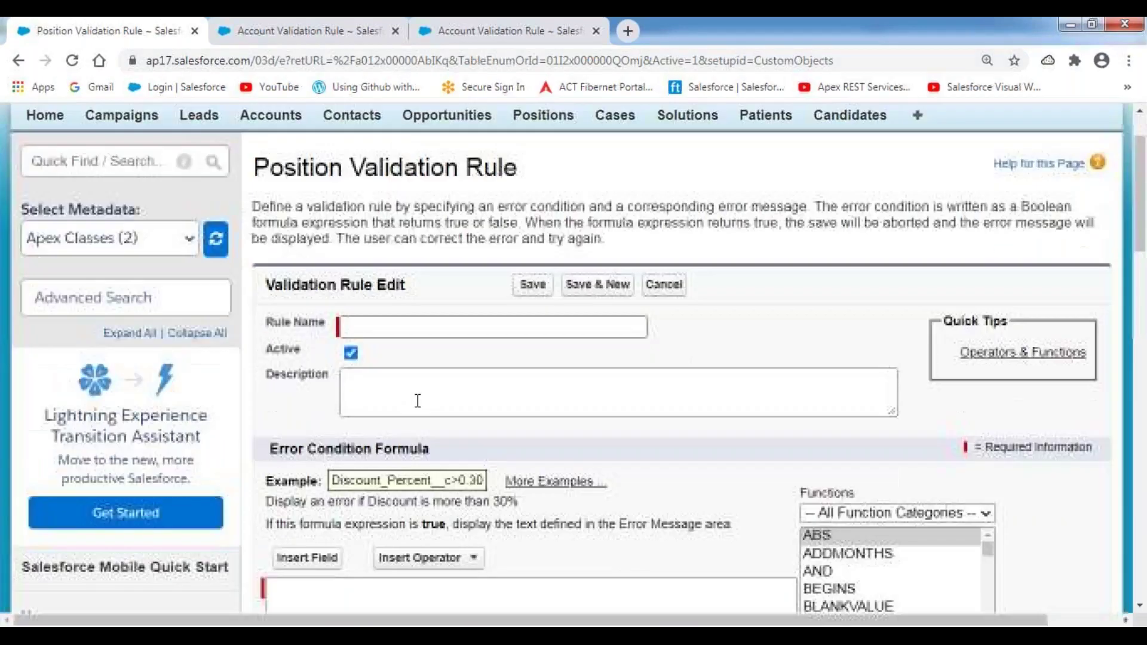
pyautogui.click(379, 323)
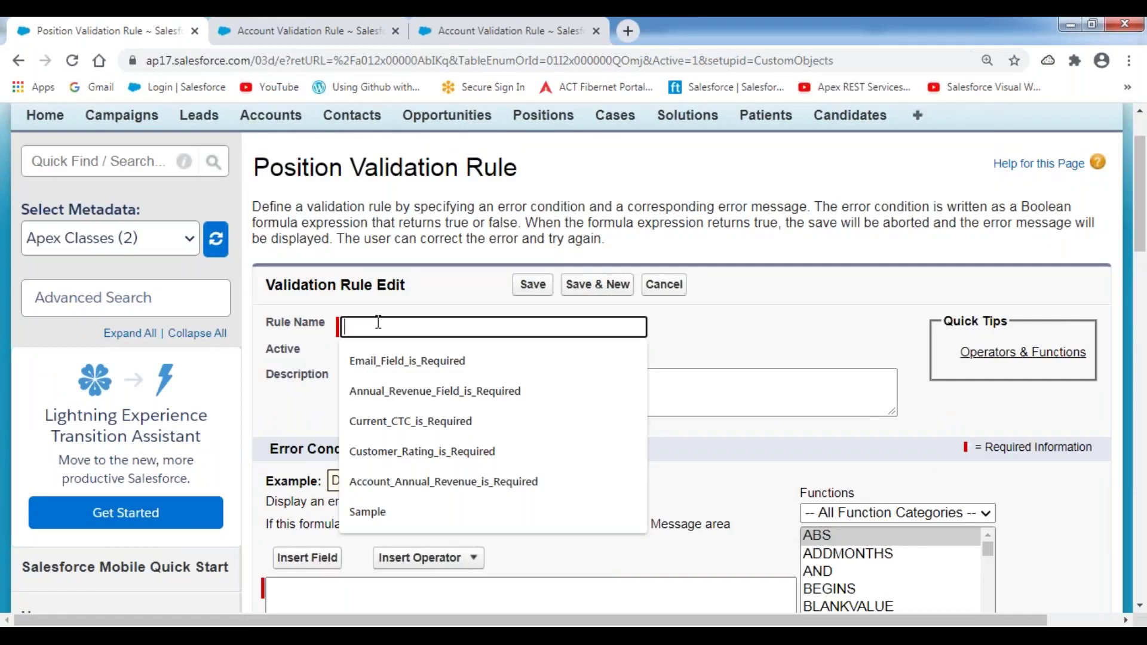
pyautogui.write('Ma')
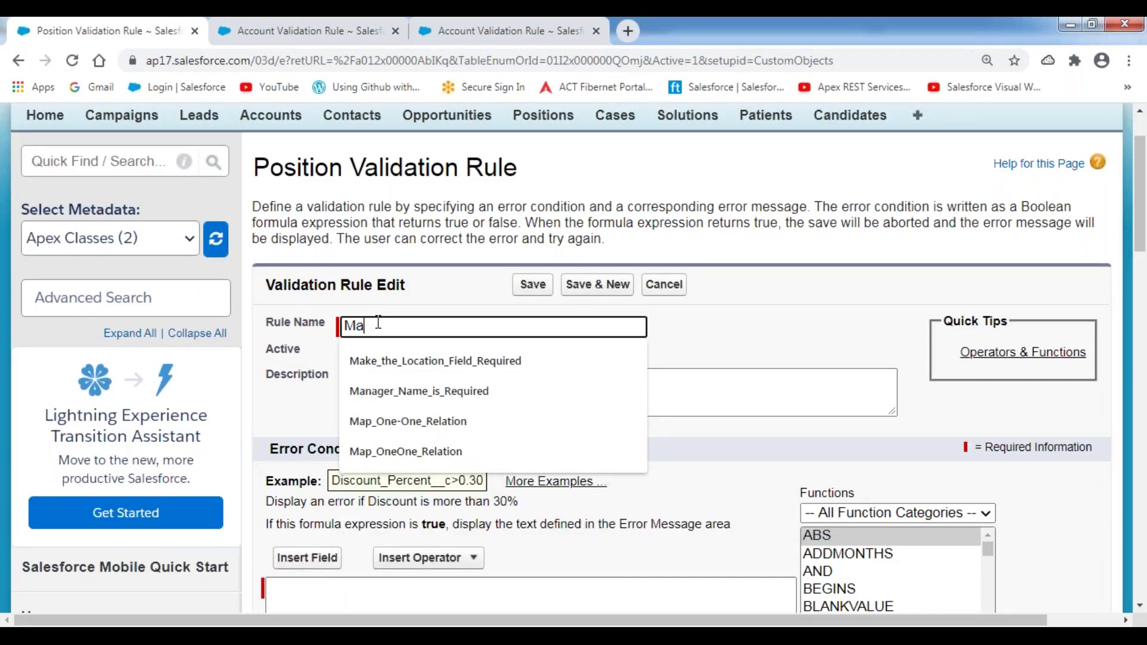
pyautogui.write('ximum Pay should be higher than Minimu')
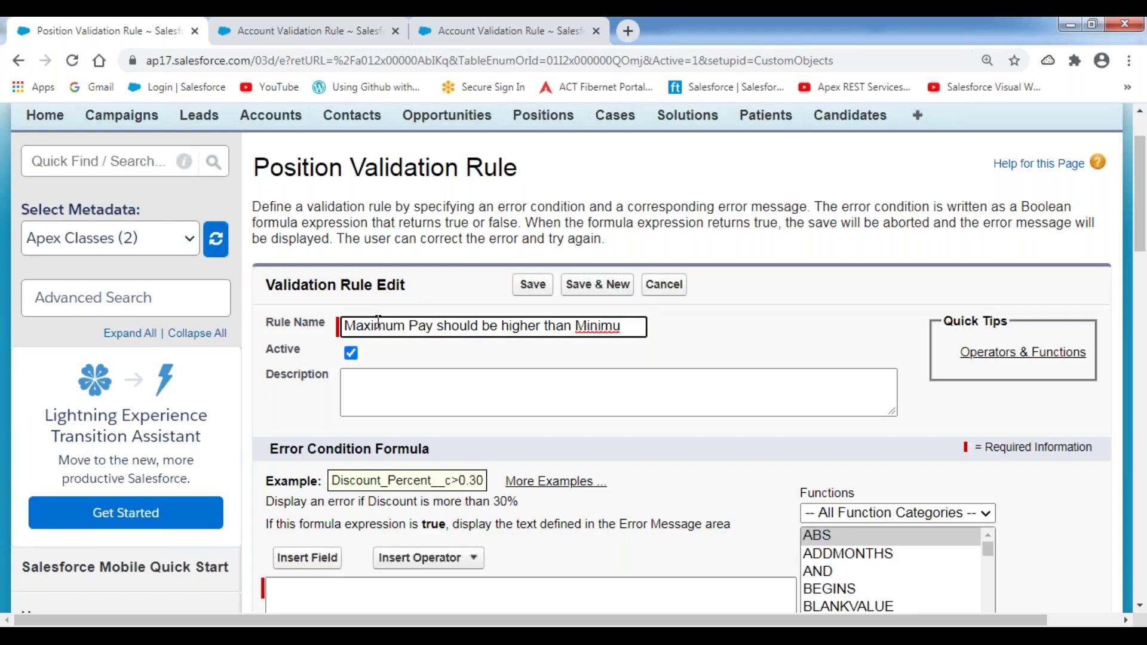
pyautogui.hotkey('ctrl', 'a')
pyautogui.hotkey('ctrl', 'c')
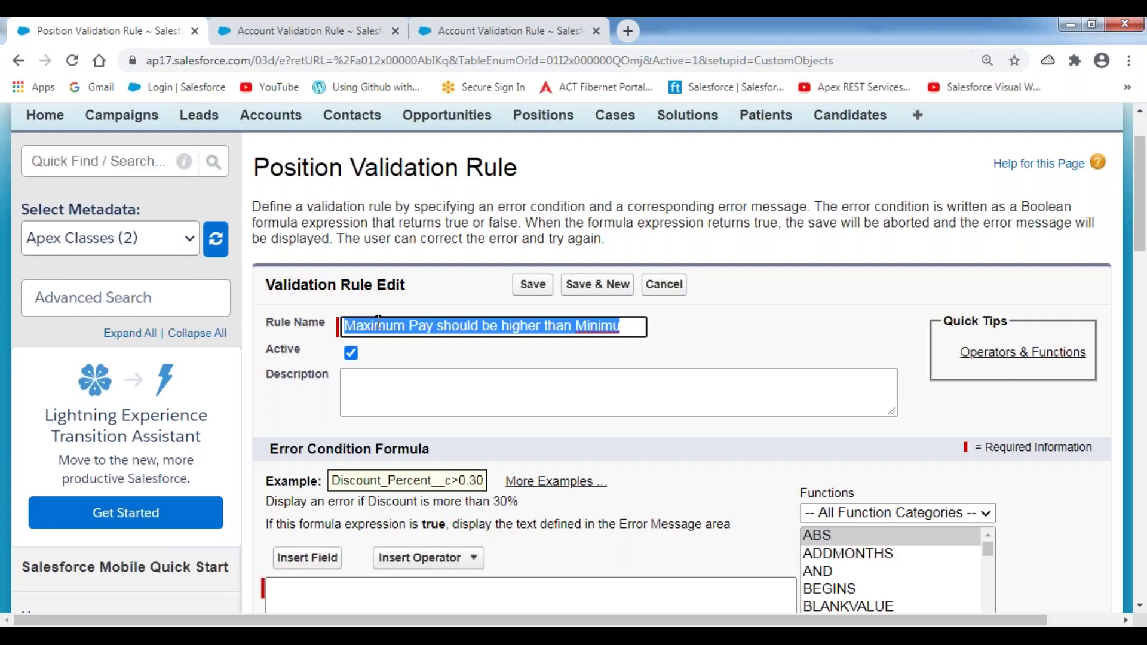
pyautogui.press('Tab')
pyautogui.press('Tab')
pyautogui.hotkey('ctrl', 'v')
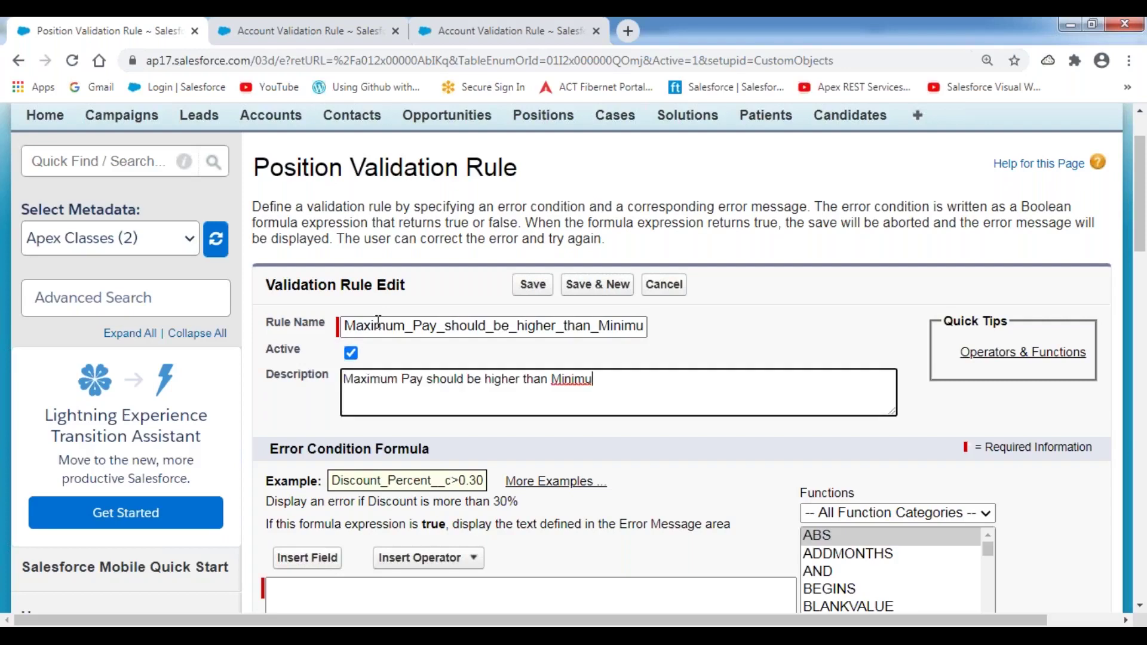
pyautogui.write('m pay.')
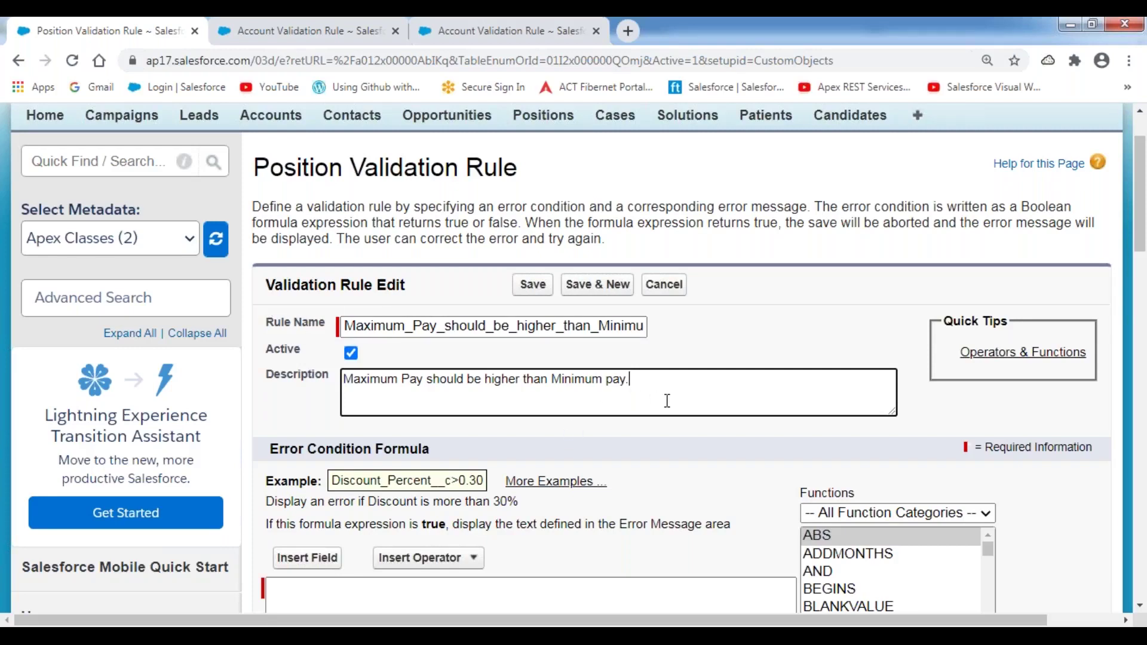
pyautogui.scroll(-4, 667, 400)
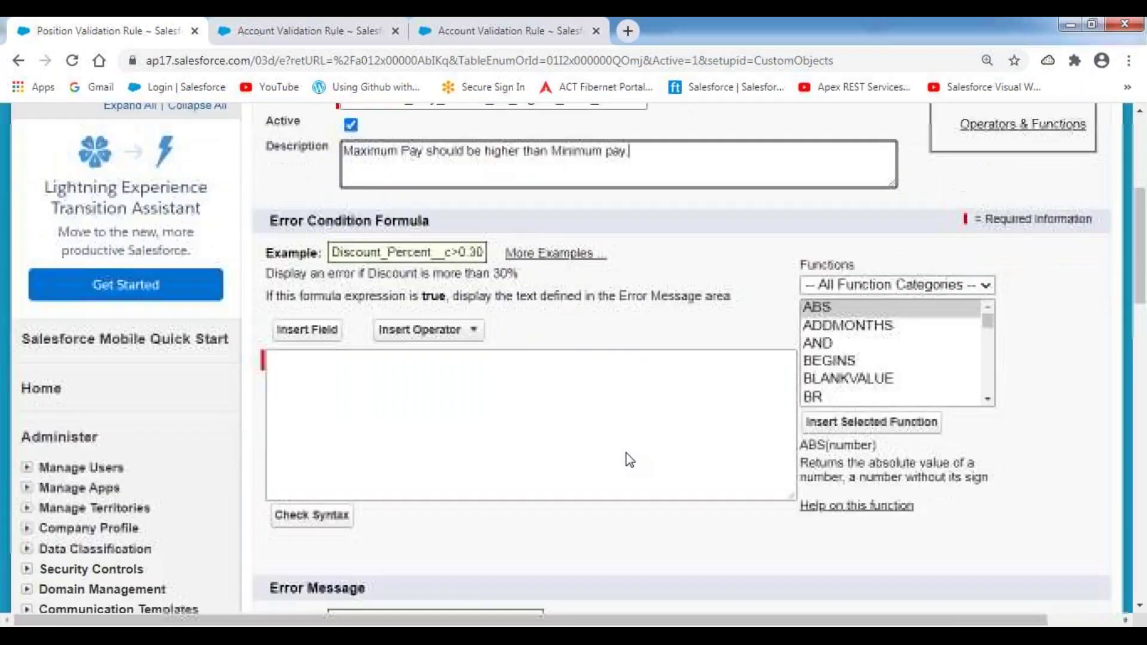
# - Leave the rule form open and bring up the Positions home list in the other tab
pyautogui.click(434, 391)
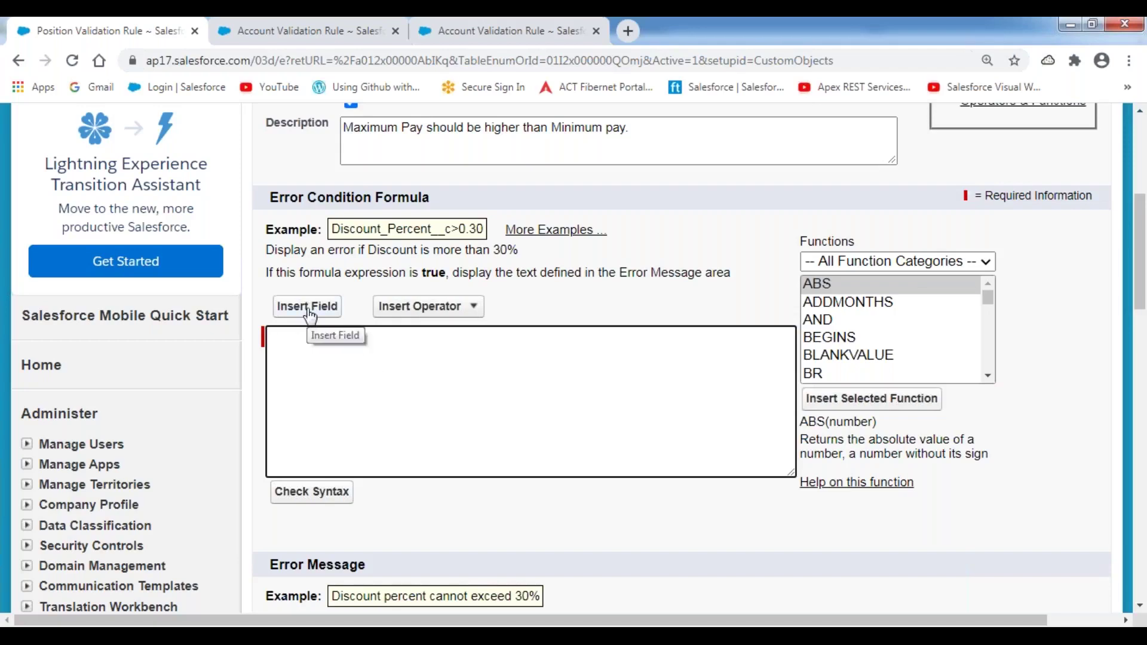
pyautogui.click(321, 40)
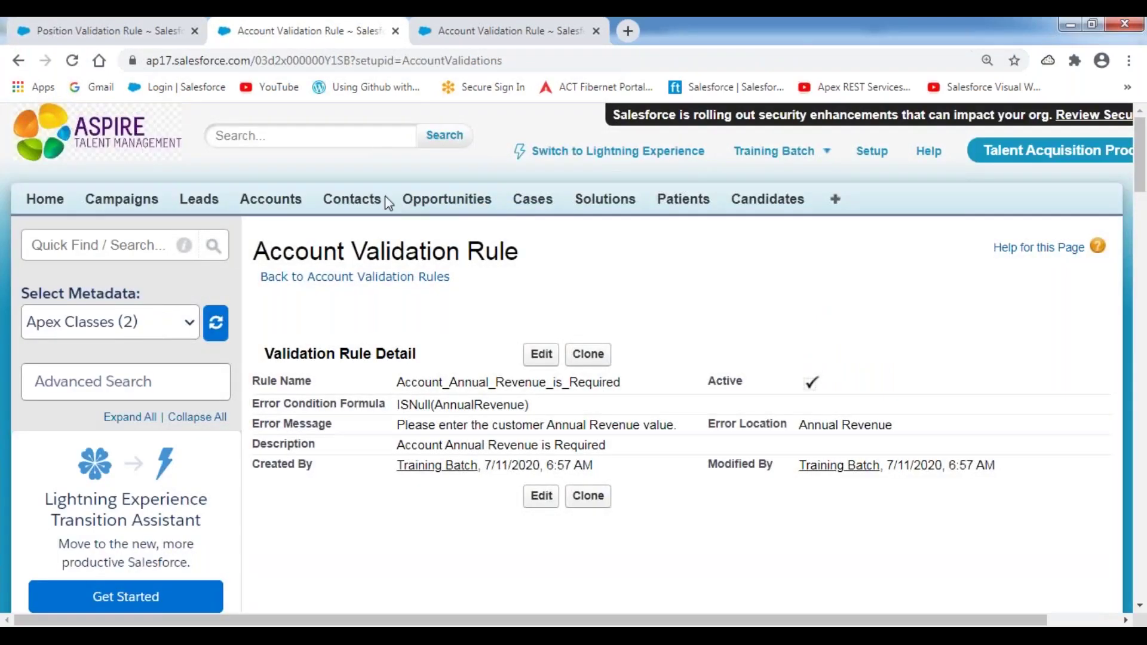
pyautogui.click(774, 200)
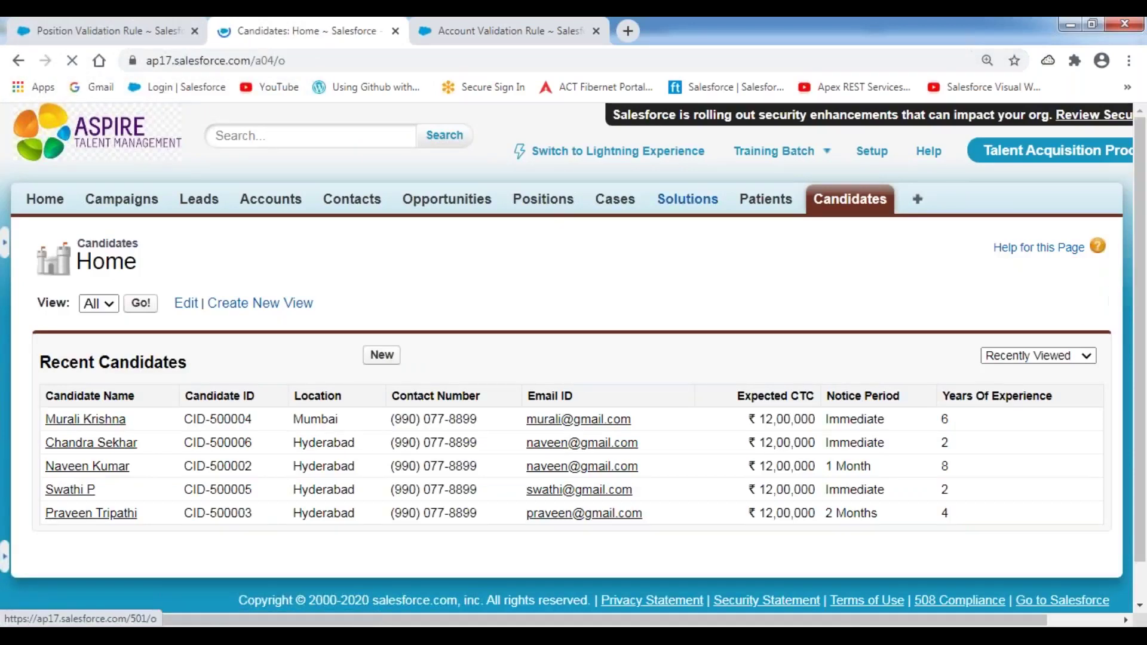
pyautogui.click(547, 204)
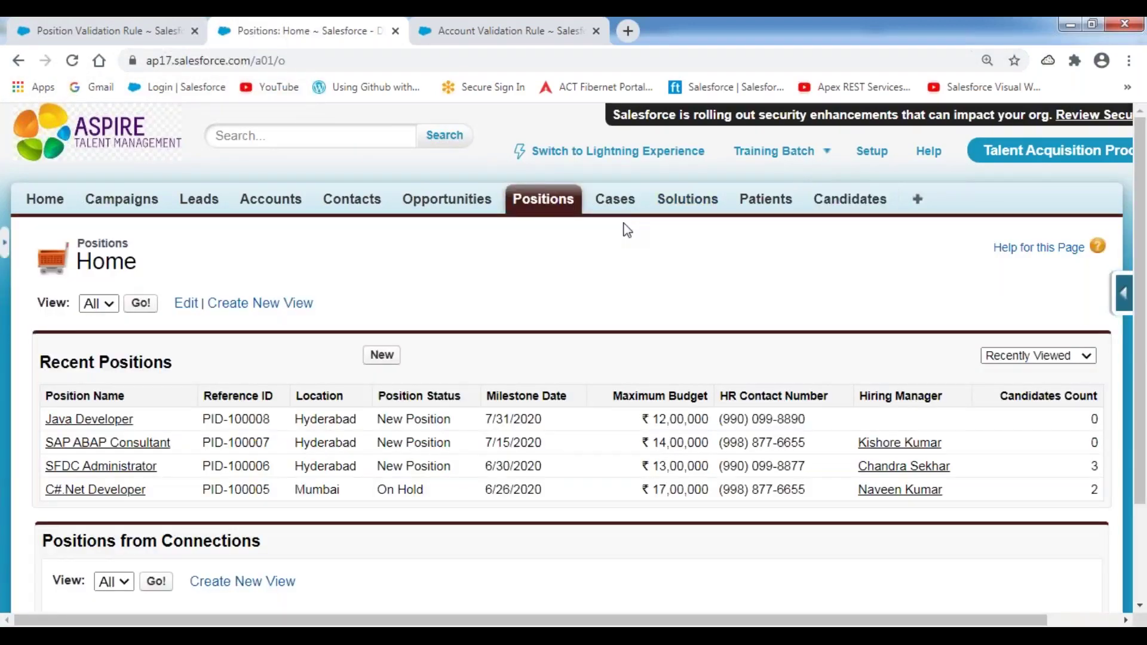
pyautogui.click(1124, 296)
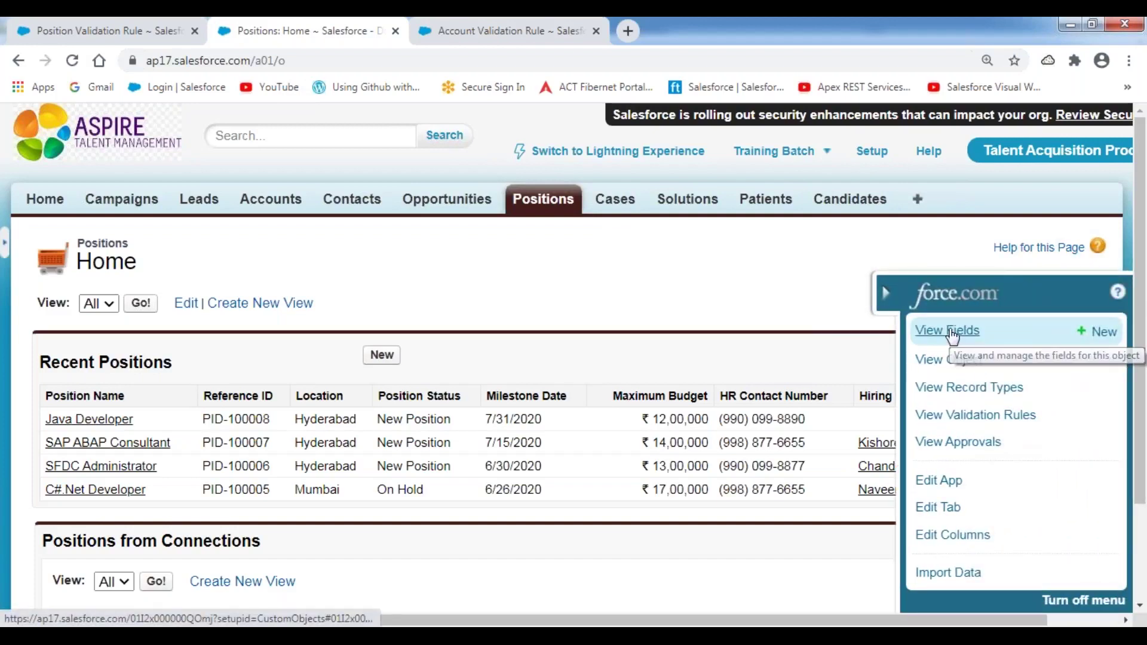
# - Copy Maximum_Budget__c from the Position fields list into the Error Condition Formula
pyautogui.click(967, 331)
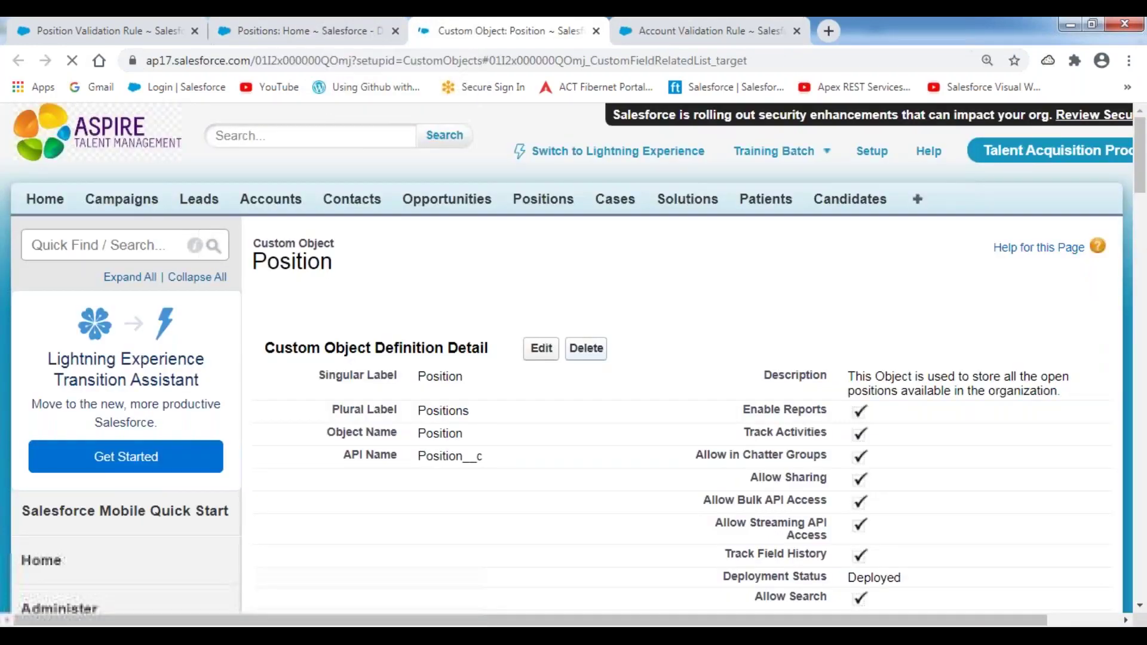
pyautogui.scroll(-4, 656, 419)
pyautogui.scroll(-3, 654, 418)
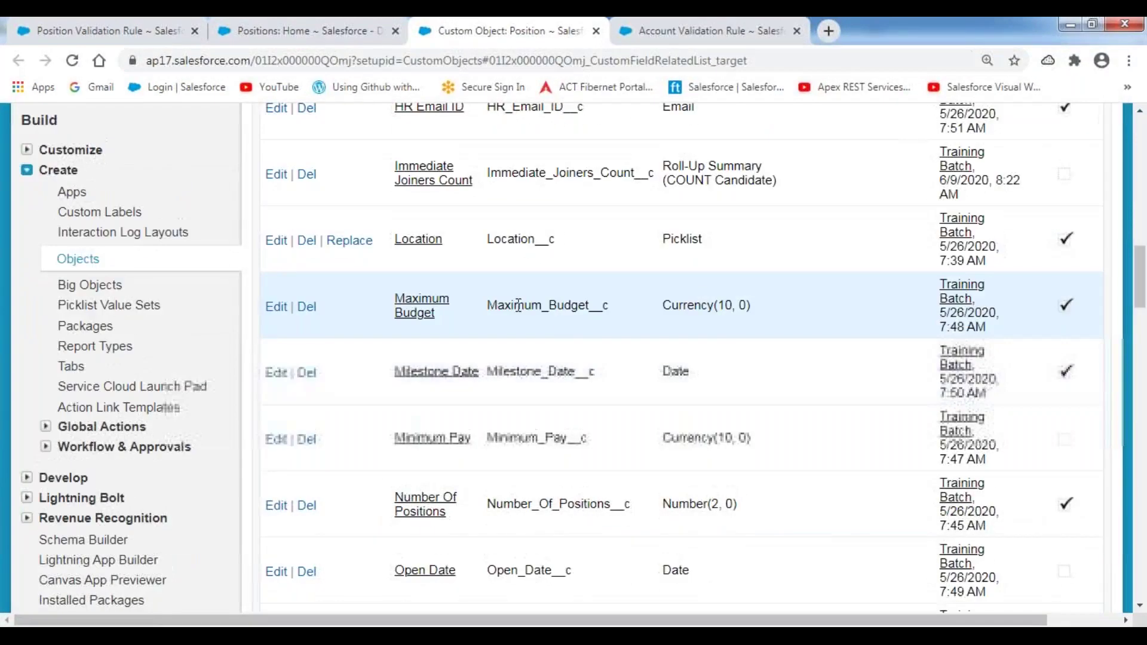
pyautogui.moveTo(490, 305); pyautogui.dragTo(613, 312)
pyautogui.hotkey('ctrl', 'c')
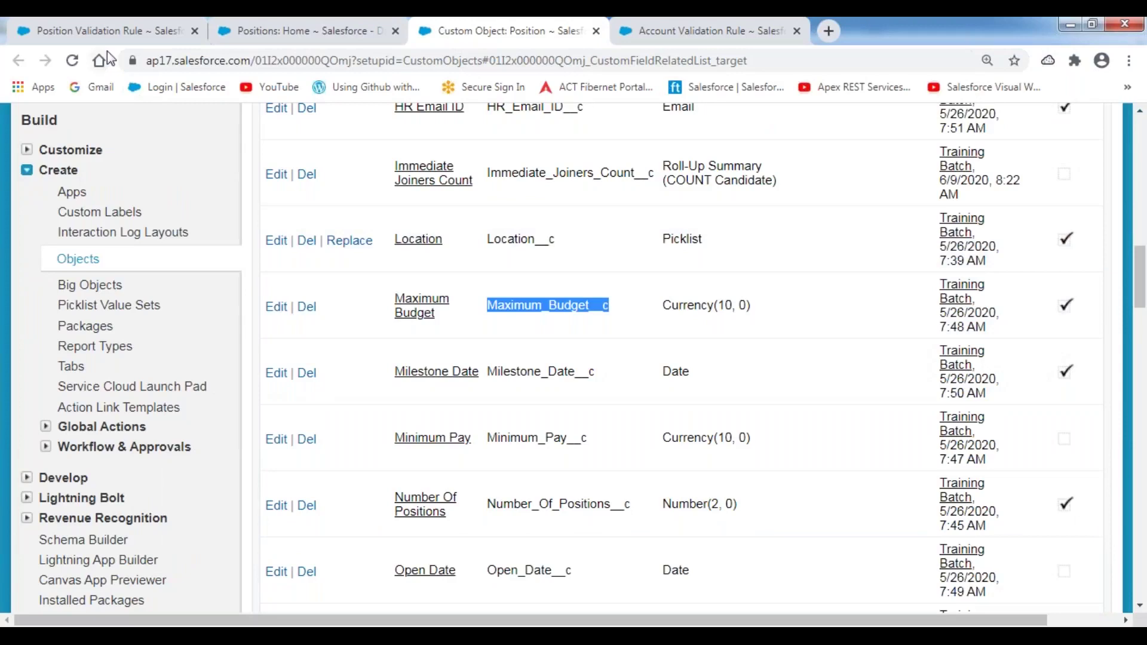
pyautogui.click(126, 42)
pyautogui.hotkey('ctrl', 'v')
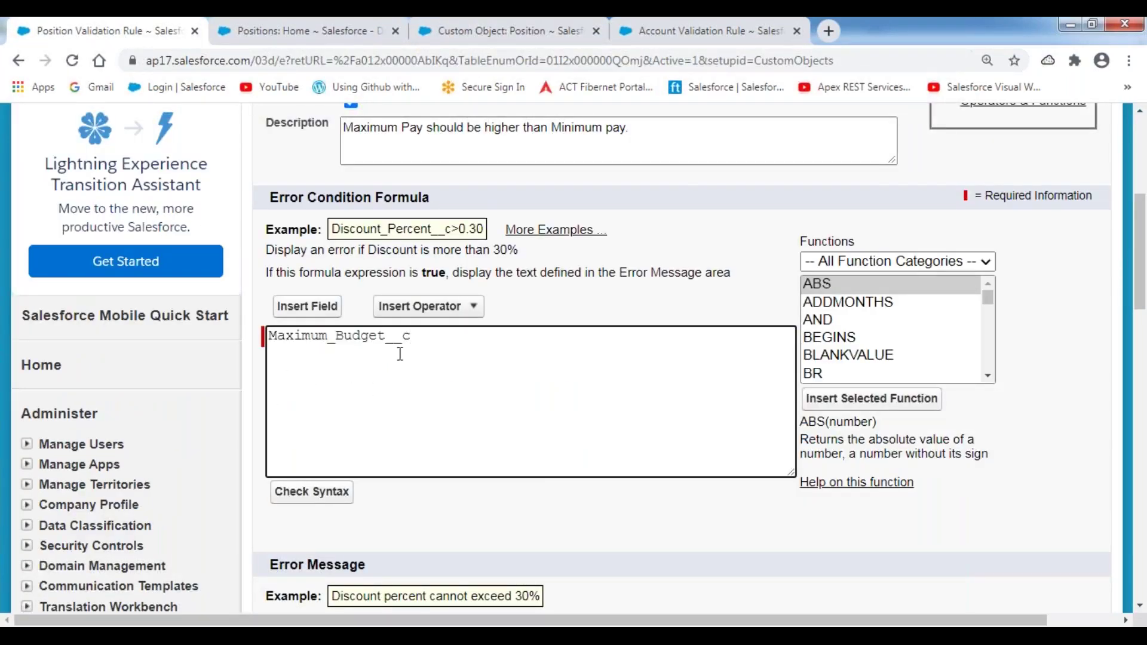
# - Complete the formula with the < operator and Minimum_Pay__c, then check its syntax
pyautogui.click(473, 310)
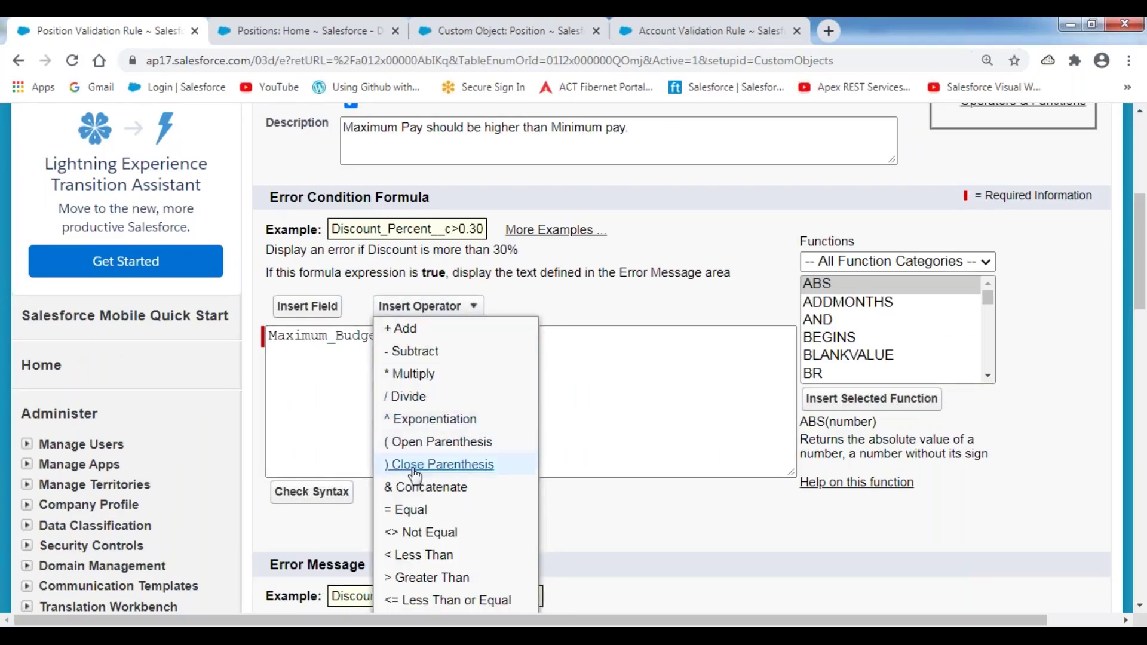
pyautogui.click(412, 577)
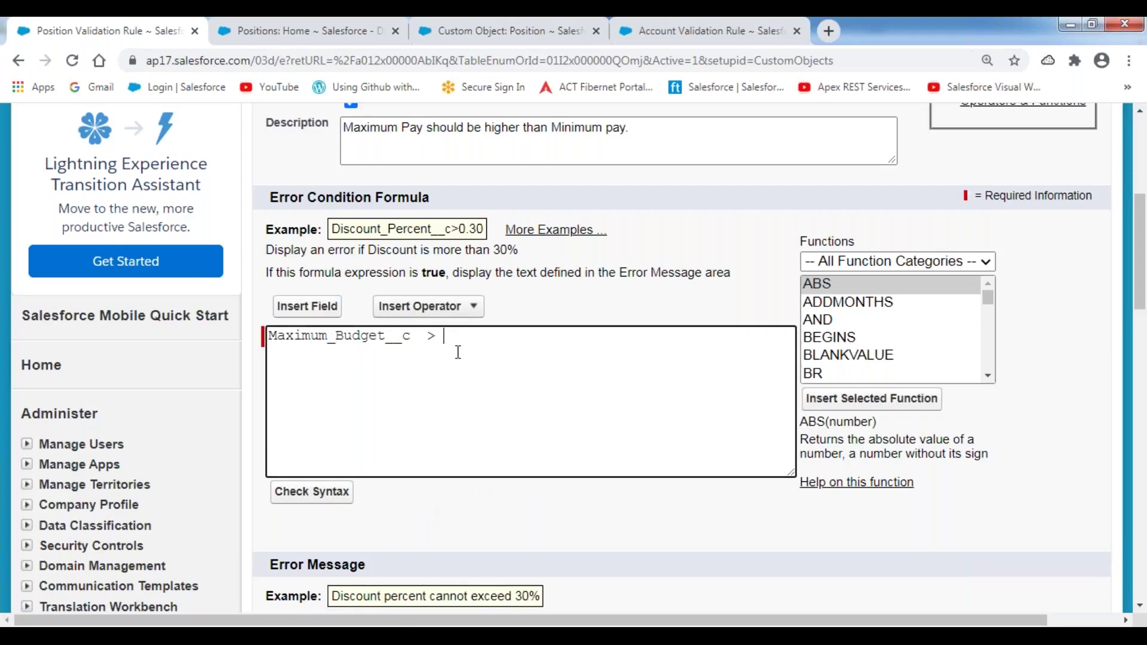
pyautogui.click(476, 308)
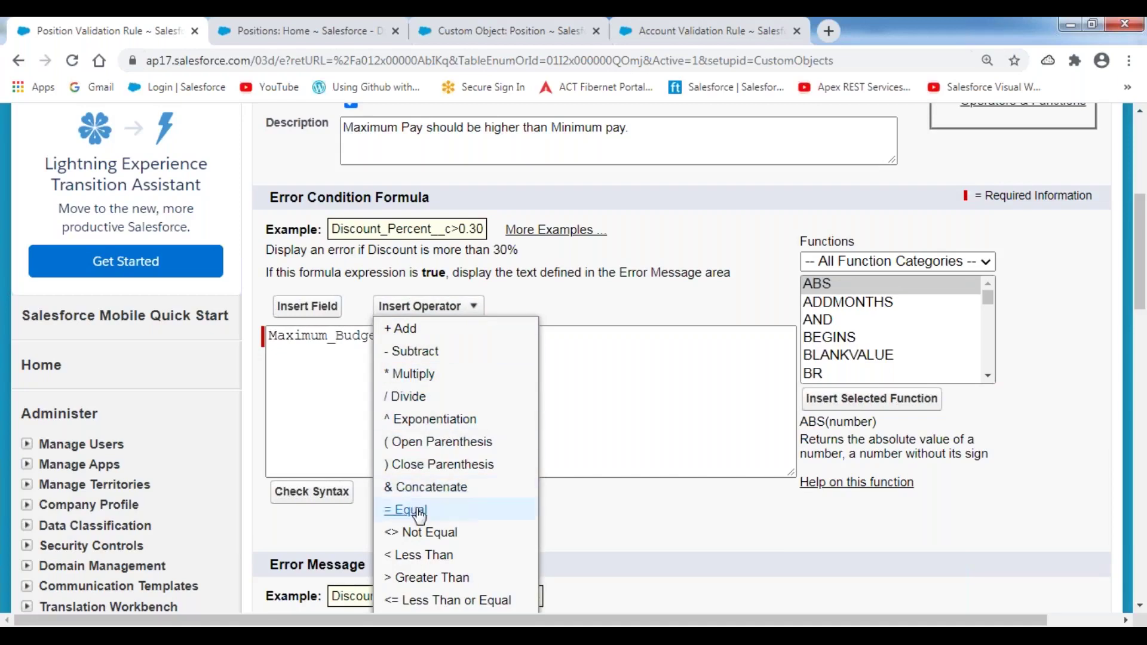
pyautogui.click(420, 559)
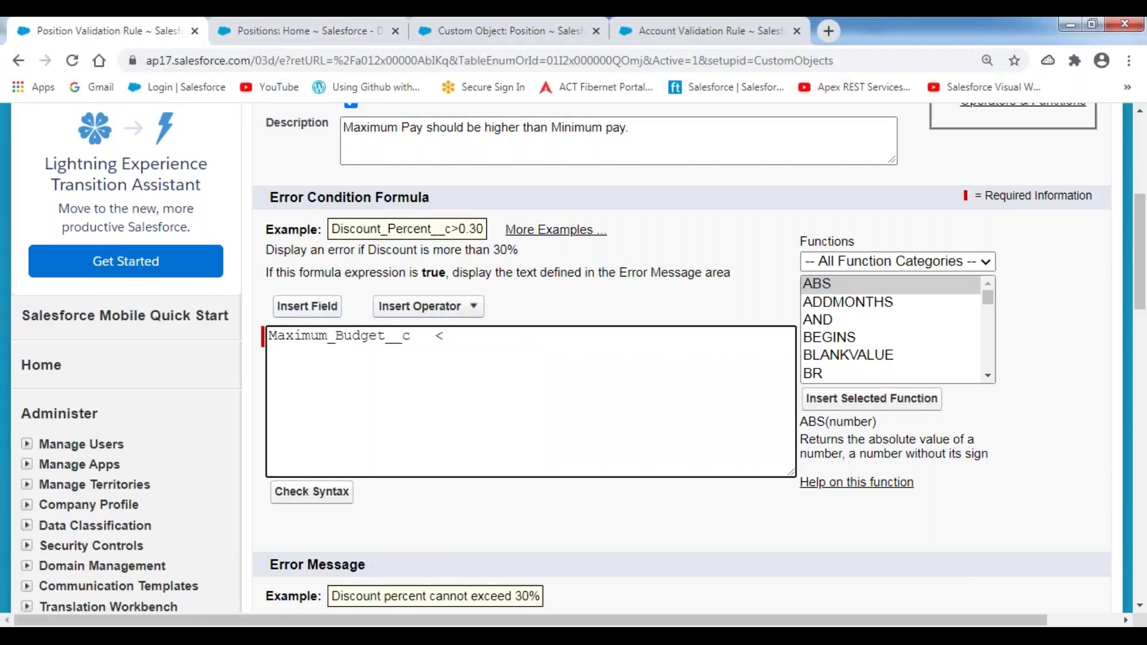
pyautogui.click(307, 306)
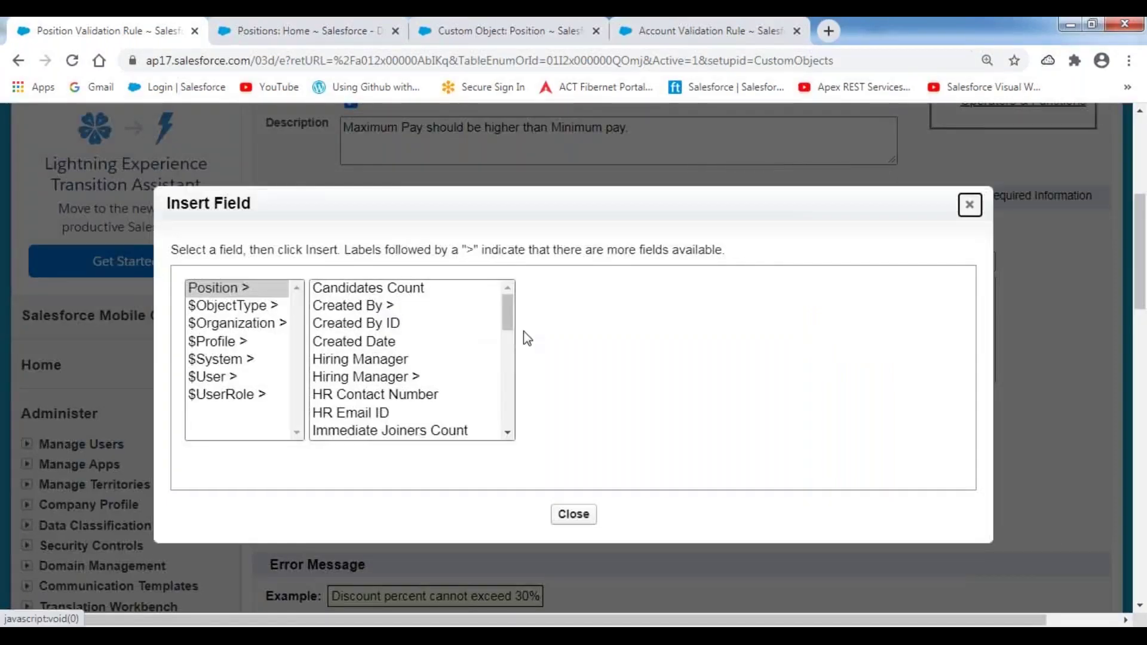
pyautogui.moveTo(511, 314); pyautogui.dragTo(508, 362)
pyautogui.click(365, 349)
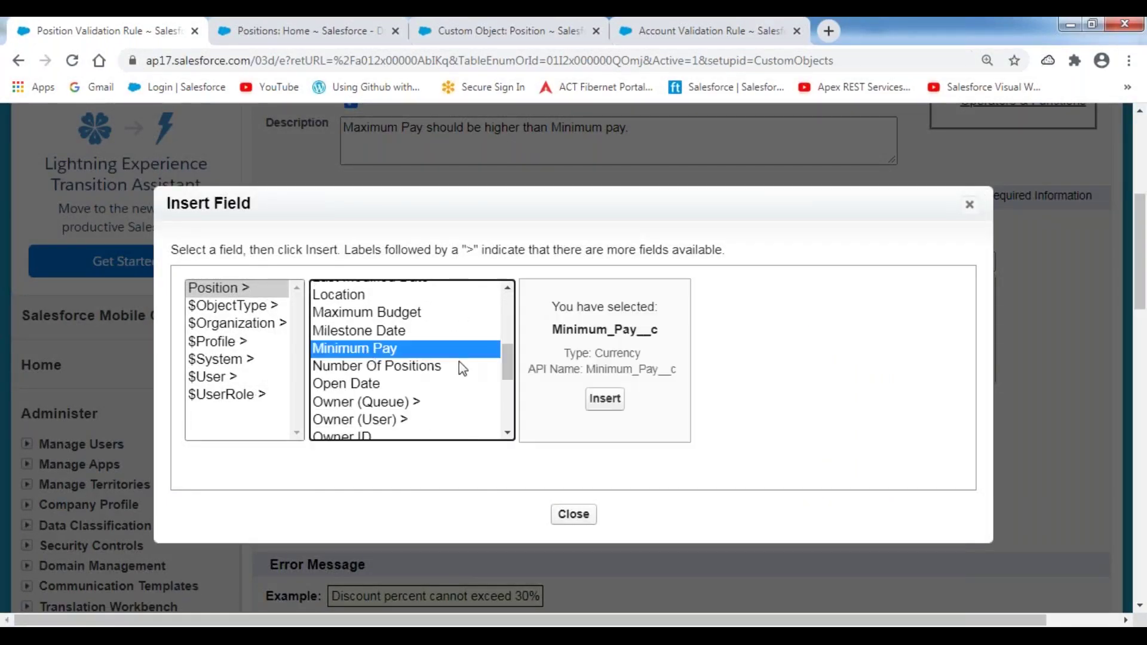
pyautogui.click(604, 399)
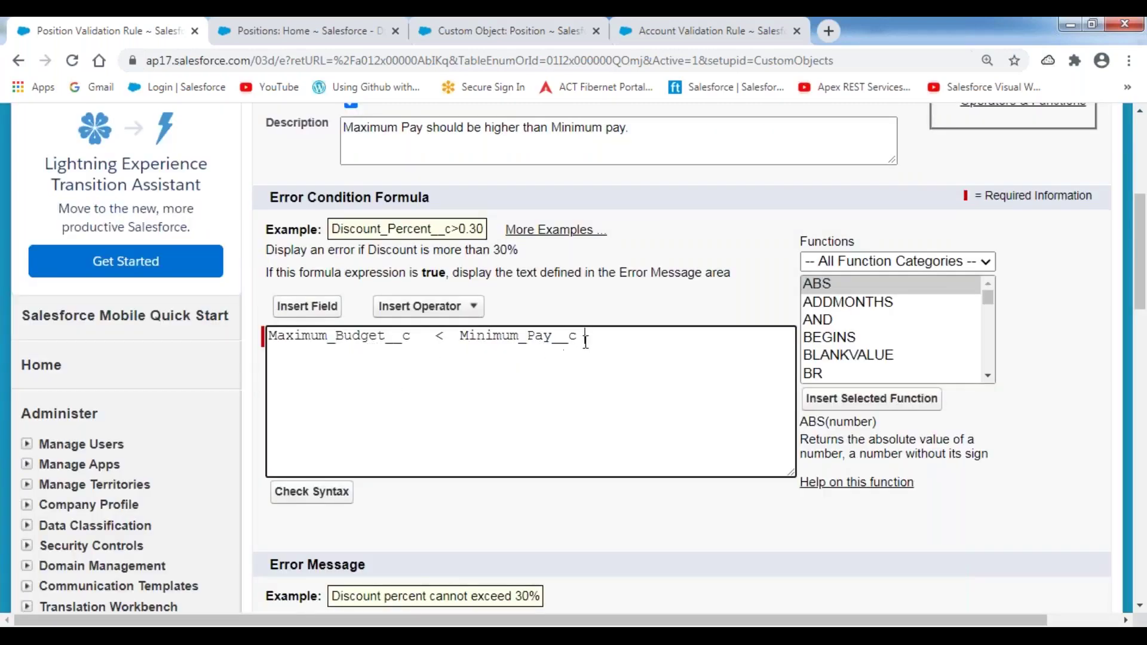
pyautogui.moveTo(584, 336); pyautogui.dragTo(268, 336)
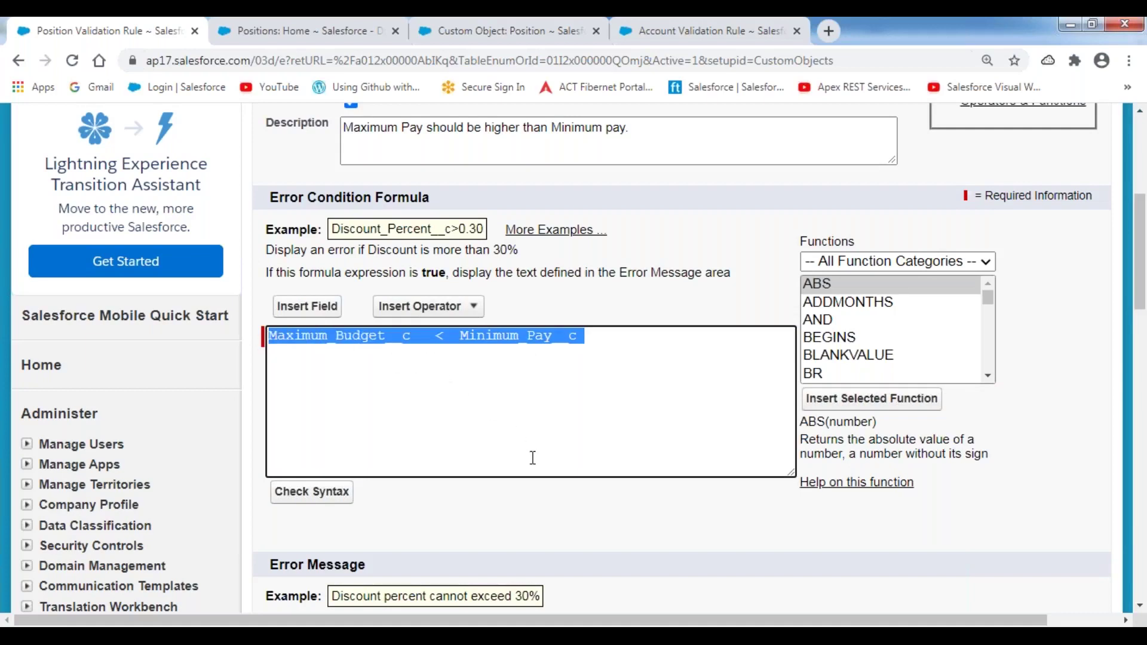
pyautogui.scroll(-2, 533, 458)
pyautogui.click(321, 412)
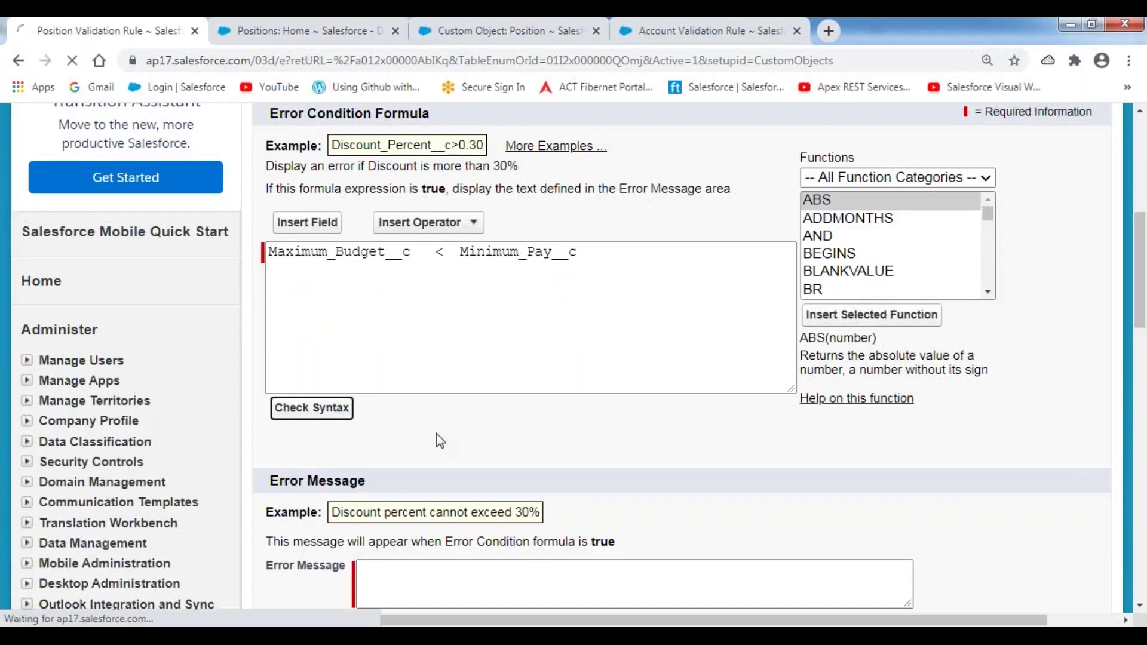
# - Confirm no syntax errors and enter error message 'Always Minimum Pay should be Less than Maximum Budget.'
pyautogui.scroll(-5, 439, 436)
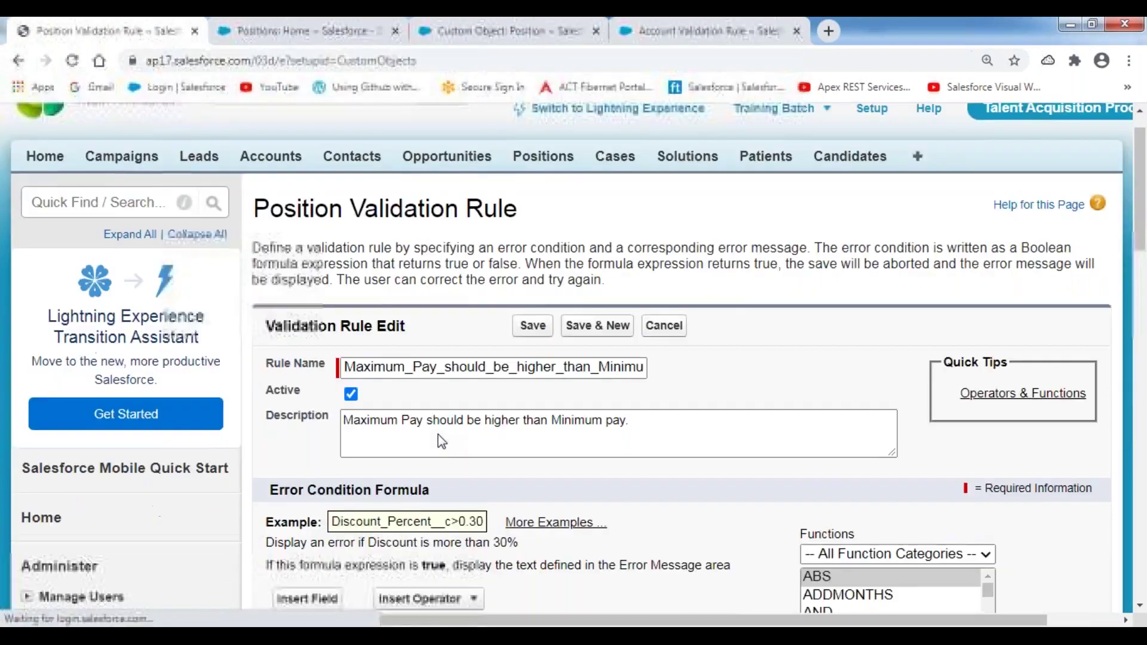
pyautogui.scroll(-1, 363, 388)
pyautogui.moveTo(359, 326); pyautogui.dragTo(471, 332)
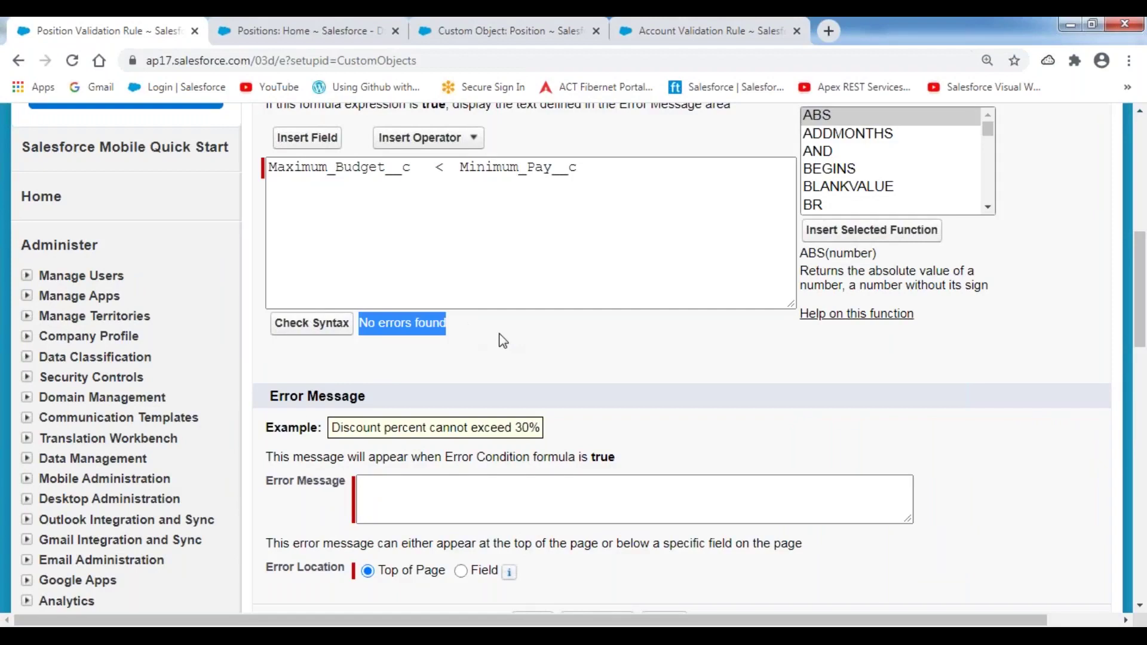
pyautogui.click(399, 496)
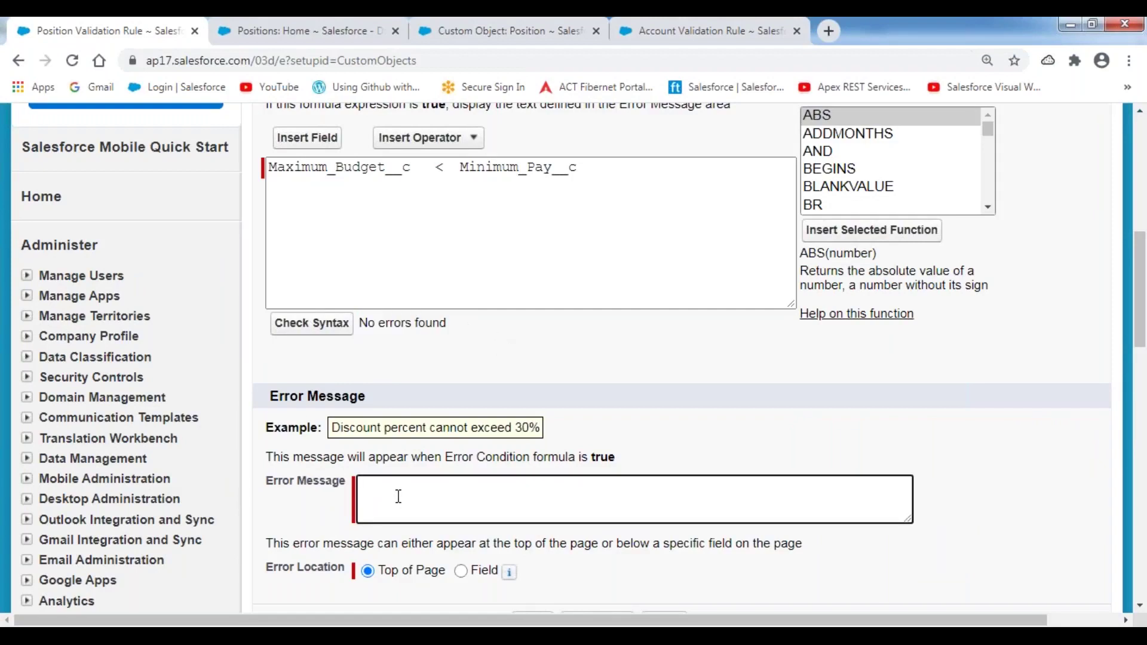
pyautogui.write('Always')
pyautogui.write('ininmum Pay should be')
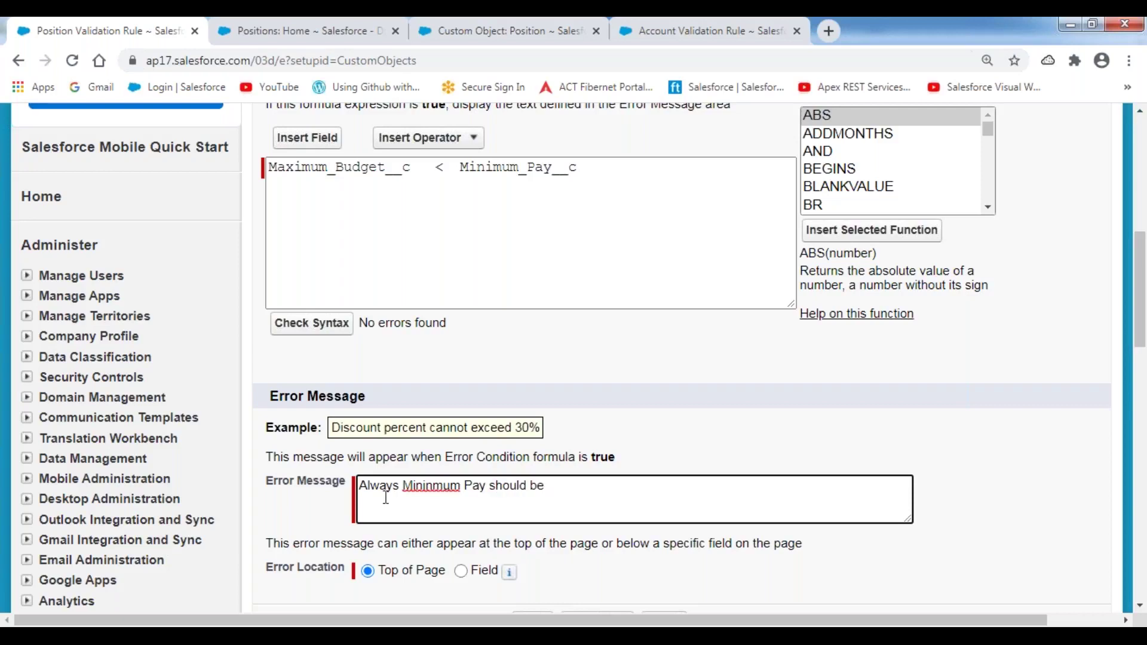
pyautogui.click(434, 484)
pyautogui.press('BackSpace')
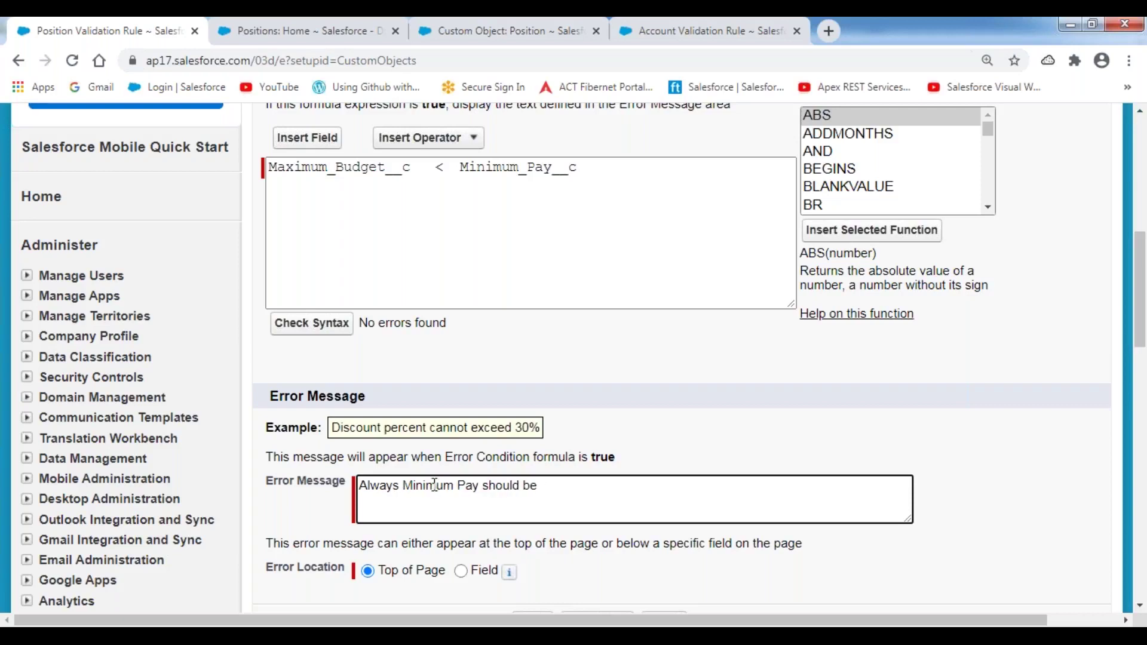
pyautogui.write('Less than Maximum Budget.')
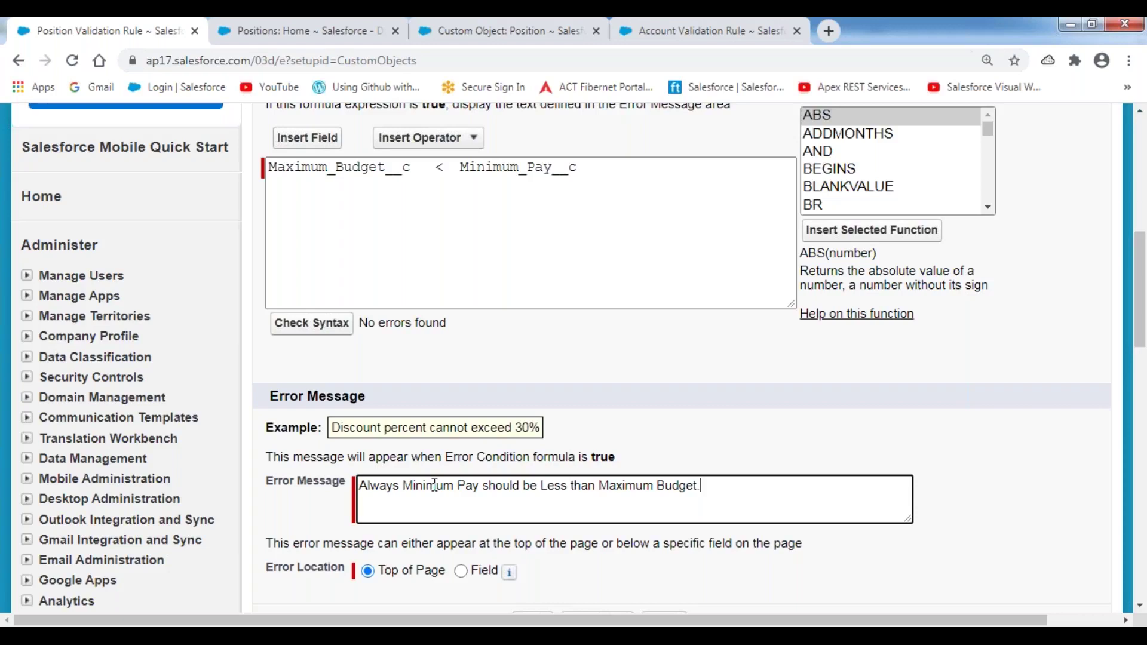
# - Set the error location to the Minimum Pay field and save the validation rule
pyautogui.click(634, 389)
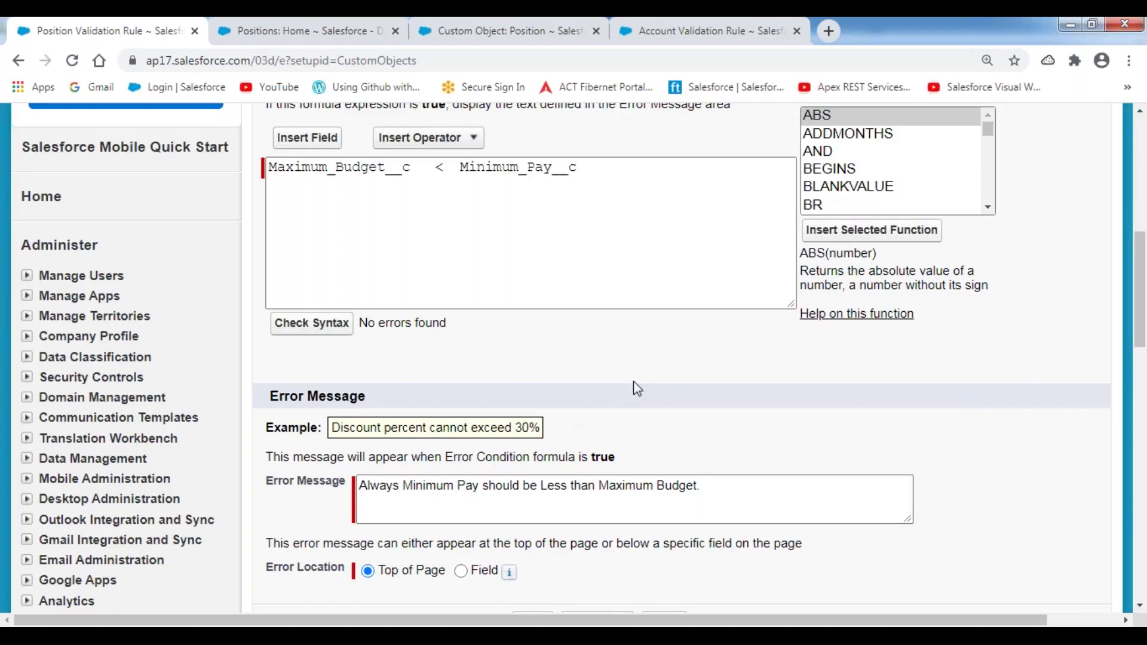
pyautogui.scroll(-3, 547, 457)
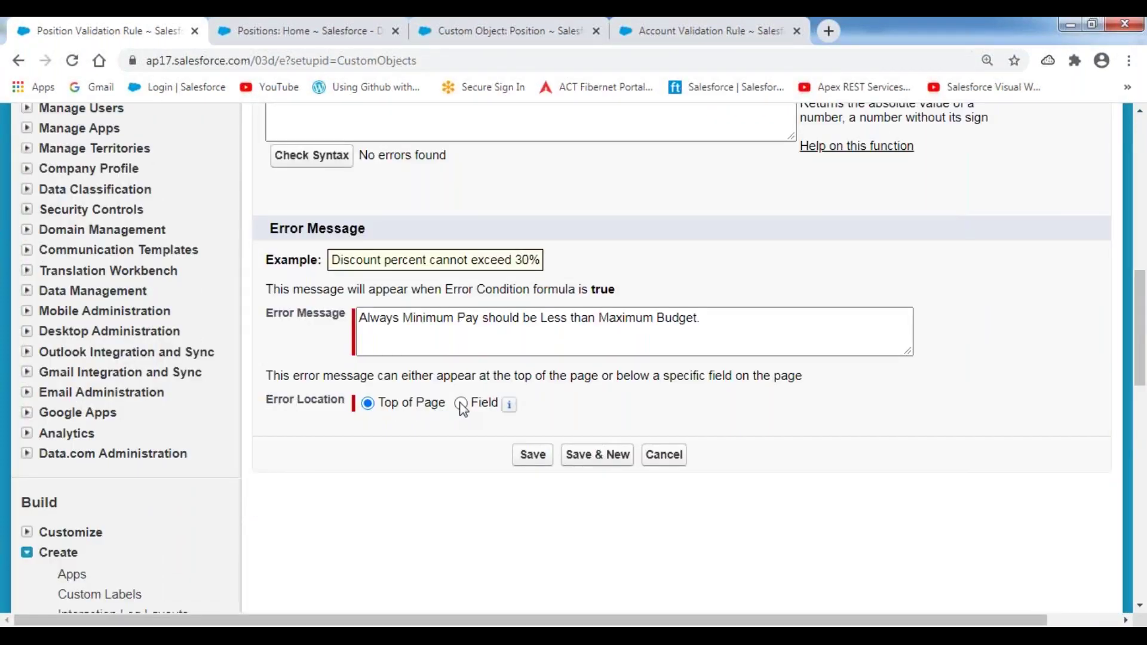
pyautogui.click(460, 404)
pyautogui.click(640, 407)
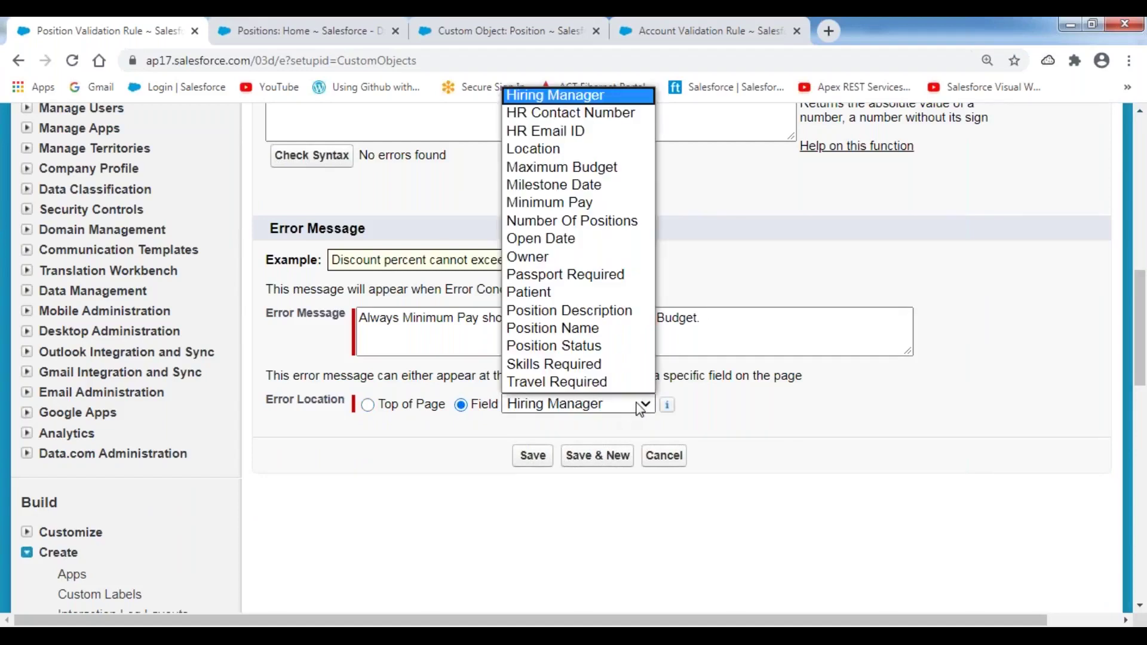
pyautogui.click(603, 203)
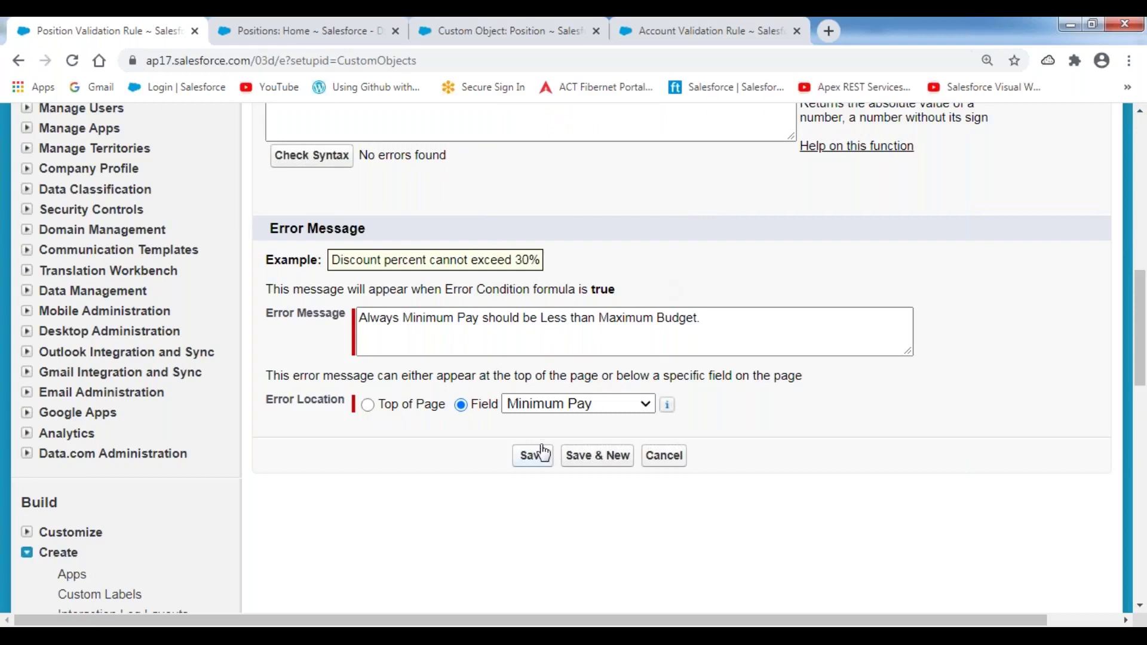
pyautogui.scroll(1, 543, 268)
pyautogui.scroll(1, 543, 272)
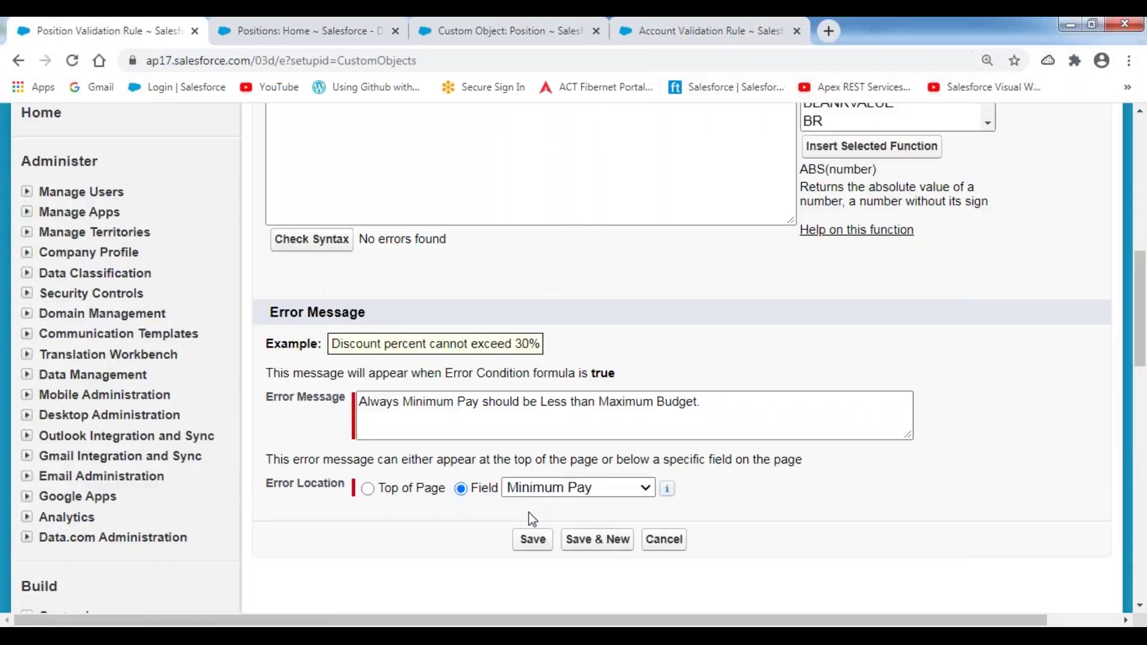
pyautogui.click(531, 540)
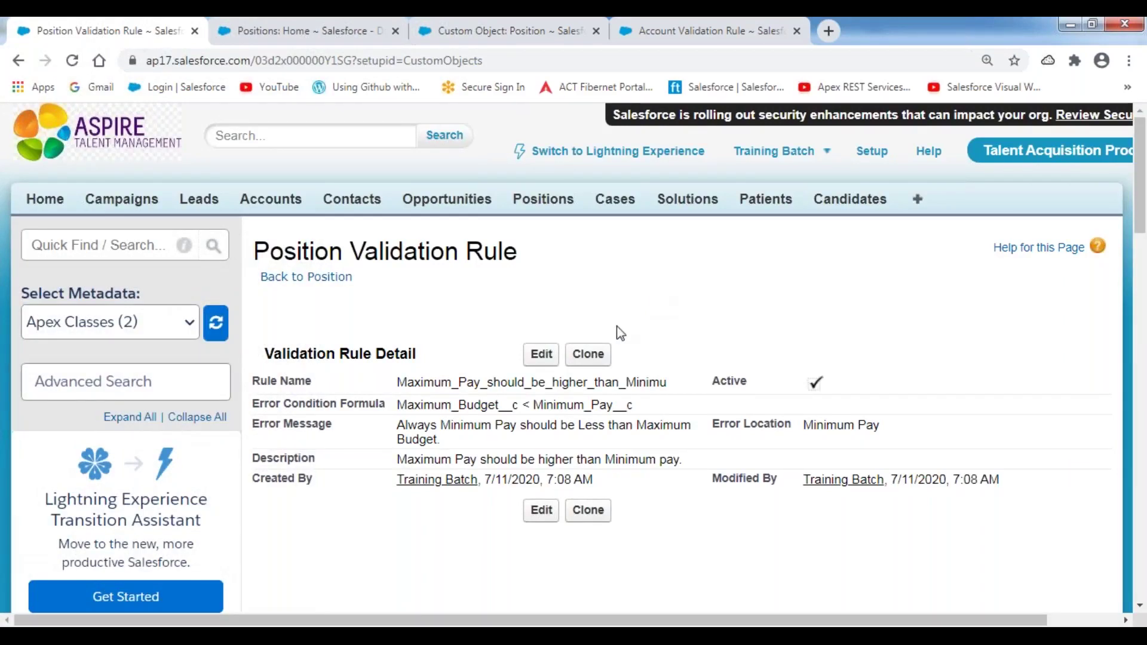
# - Edit the Java Developer position's Maximum Budget to 1400000 and save to trigger the validation error
pyautogui.click(297, 41)
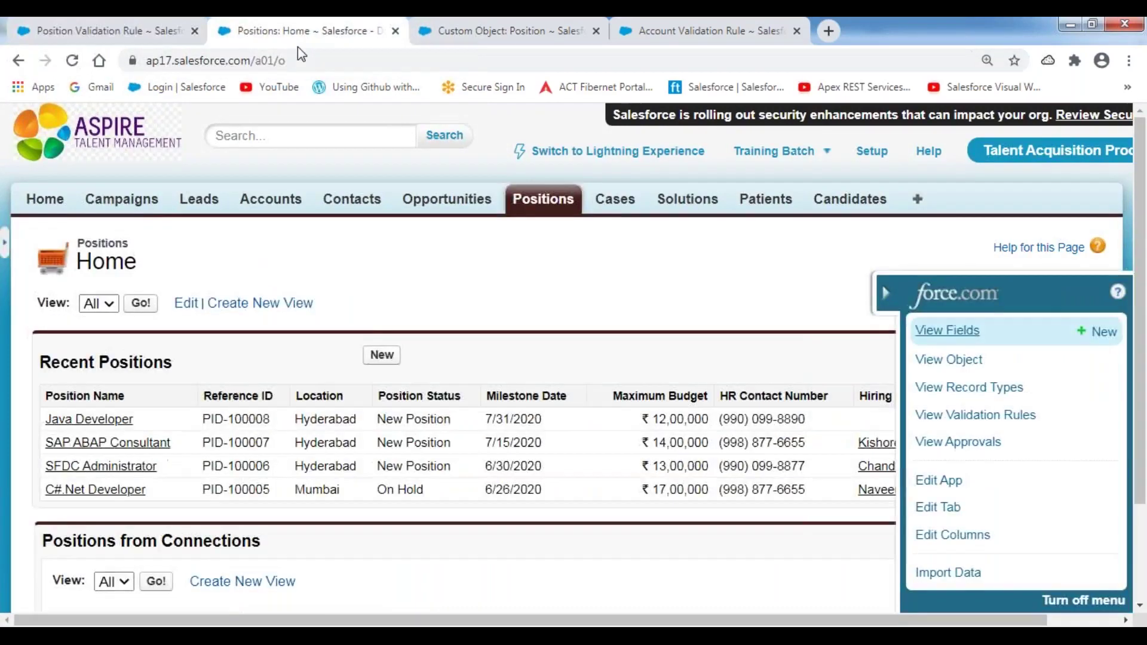
pyautogui.click(110, 420)
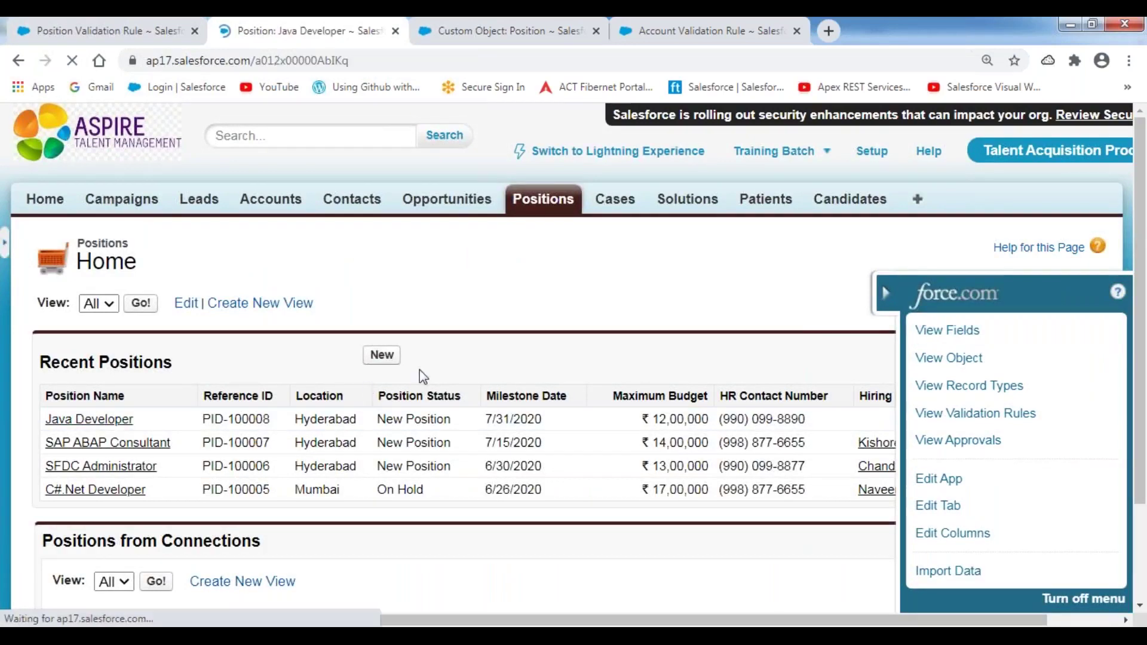
pyautogui.scroll(-3, 379, 303)
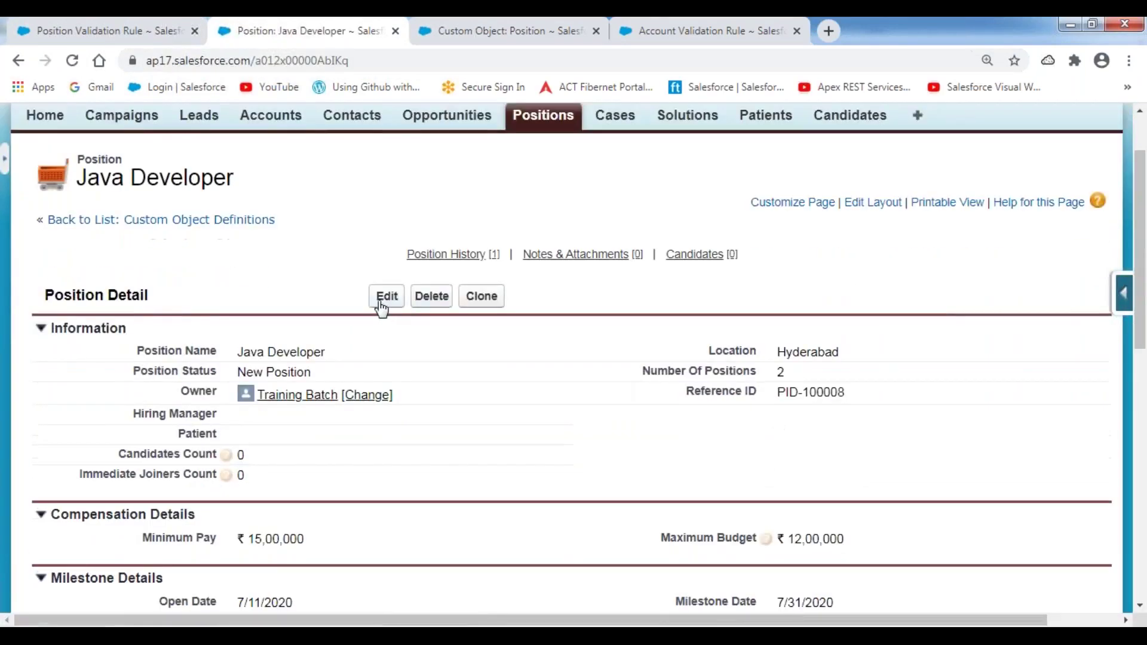
pyautogui.click(386, 214)
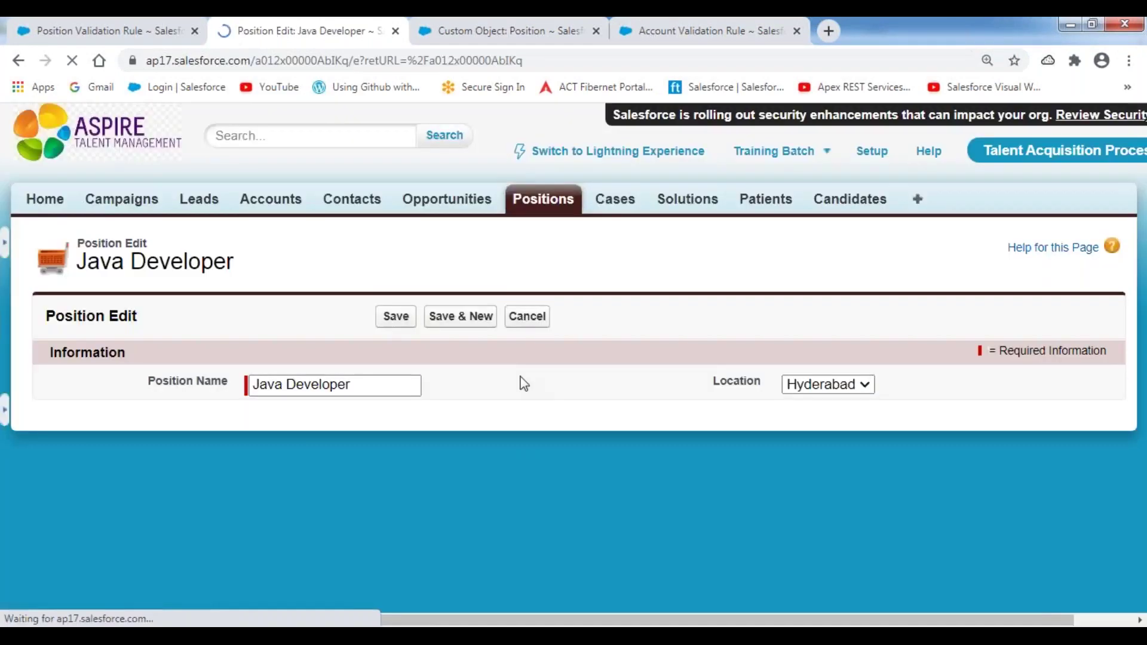
pyautogui.scroll(-3, 639, 448)
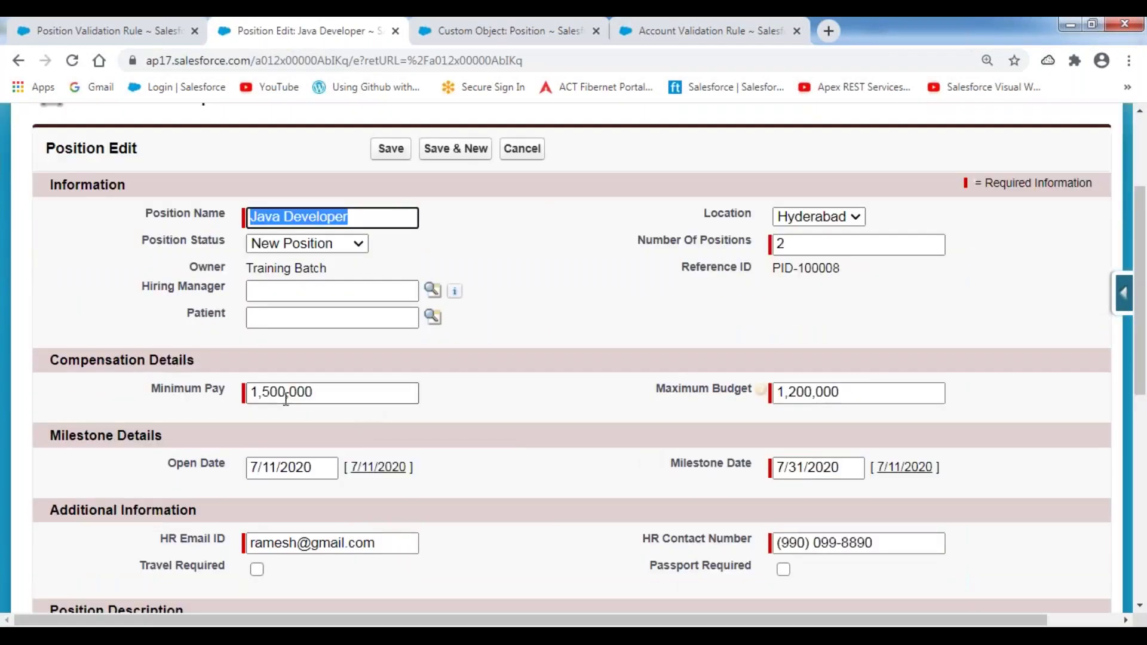
pyautogui.moveTo(332, 393); pyautogui.dragTo(229, 394)
pyautogui.moveTo(851, 392); pyautogui.dragTo(717, 395)
pyautogui.write('1400000')
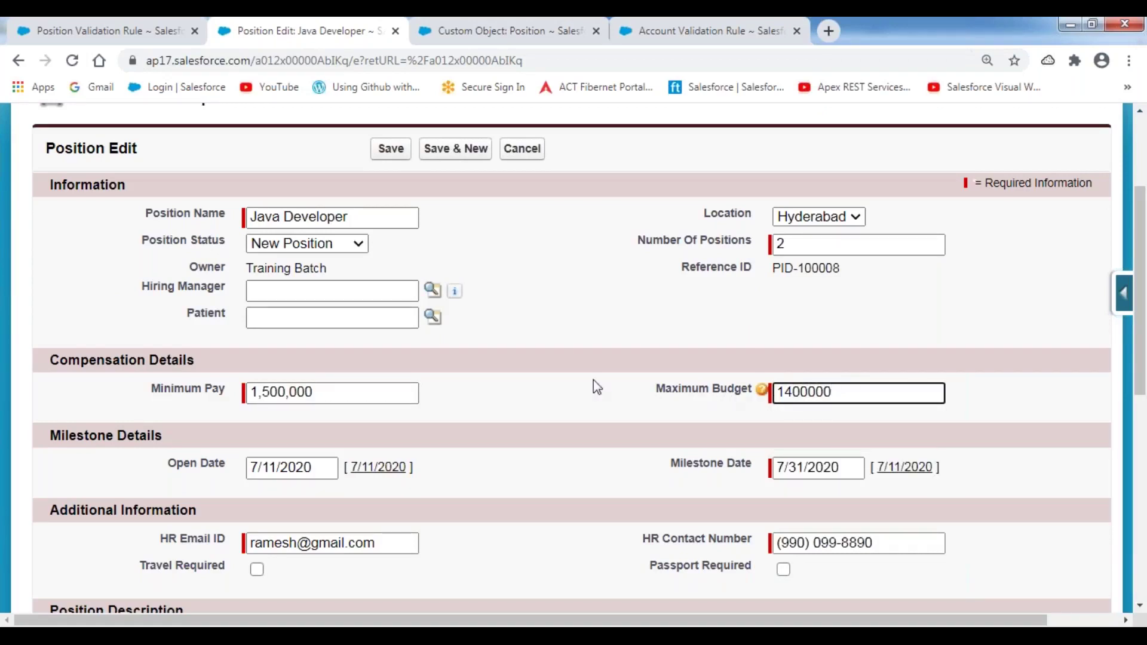
pyautogui.click(470, 353)
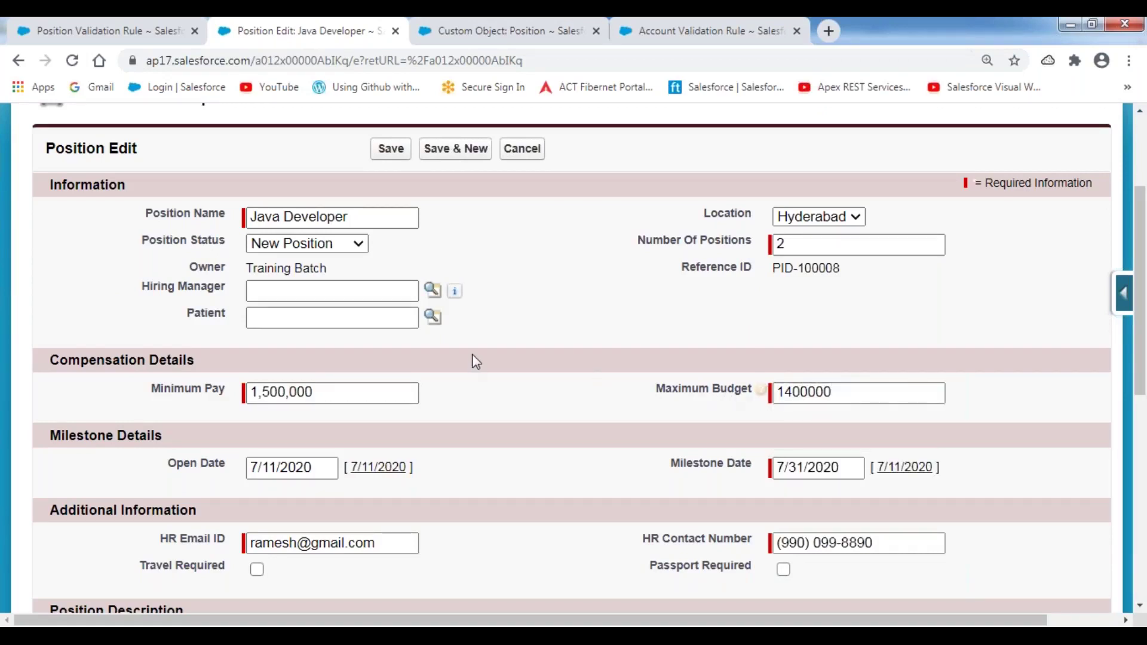
pyautogui.click(389, 154)
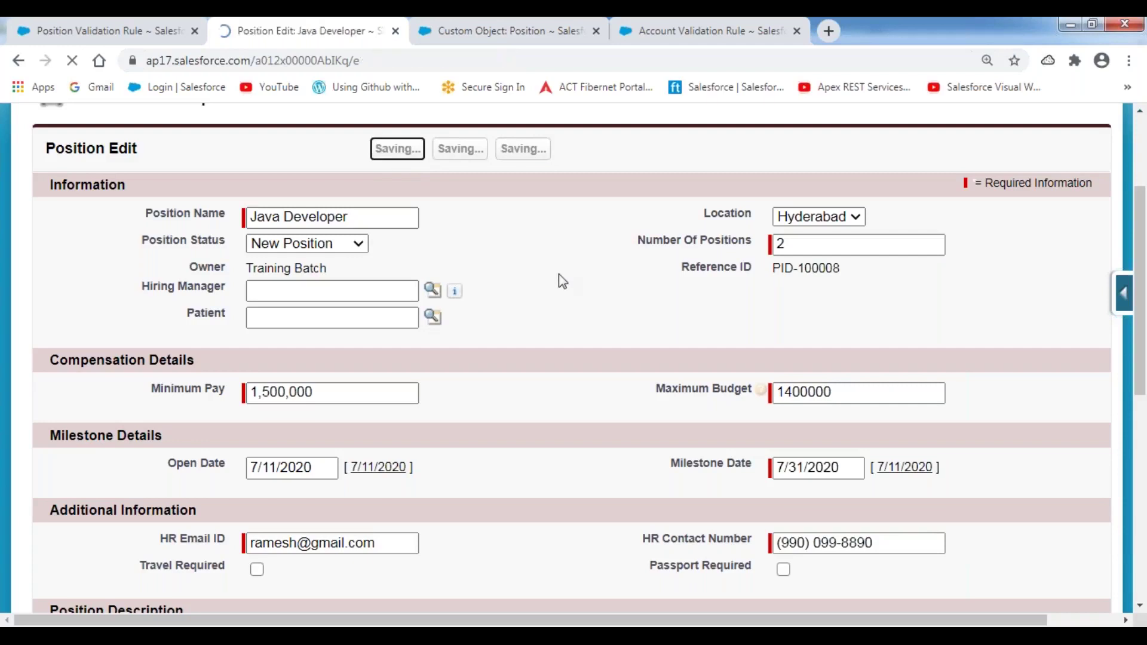
# - Change Maximum Budget to 1700000 and save the position again
pyautogui.scroll(-4, 295, 365)
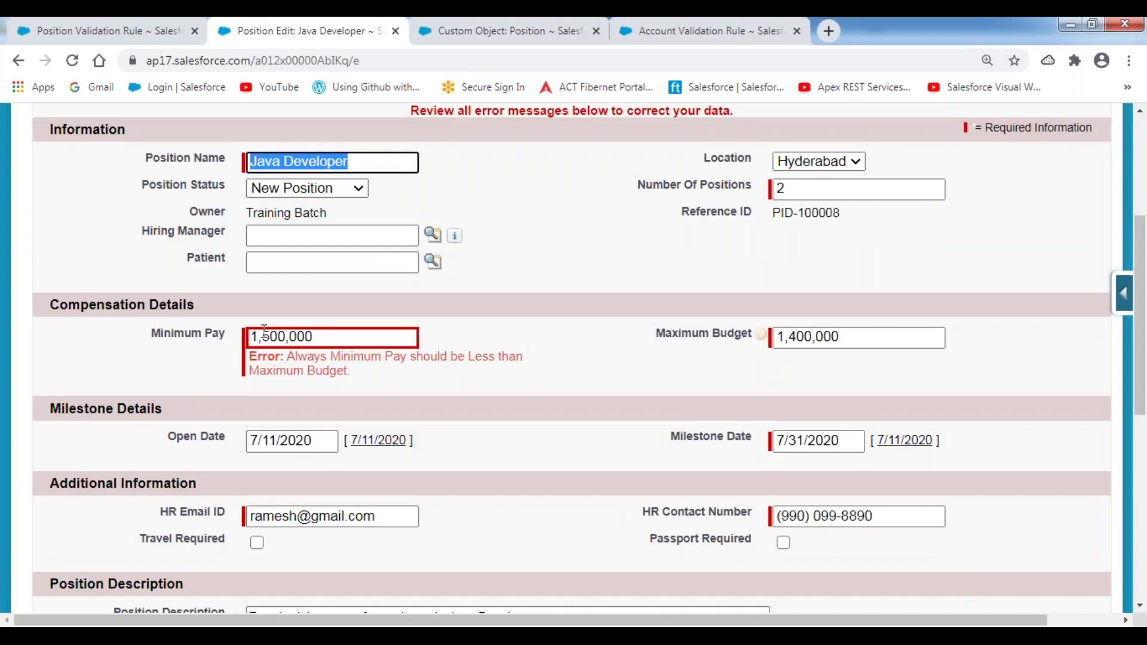
pyautogui.doubleClick(864, 337)
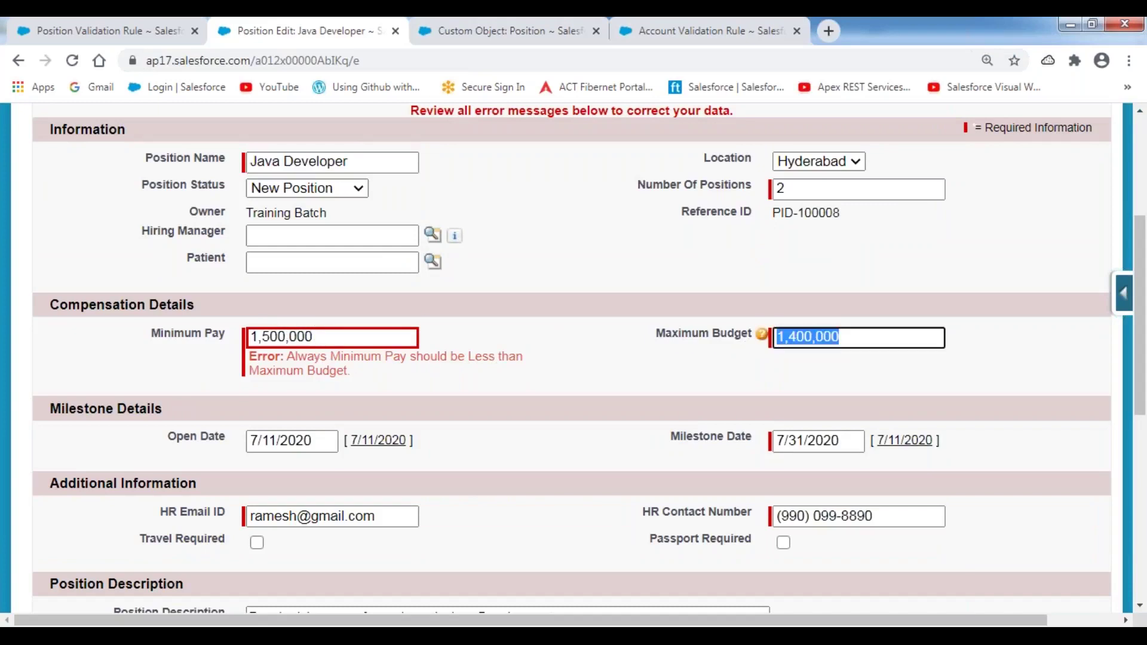
pyautogui.write('1700000')
pyautogui.click(618, 253)
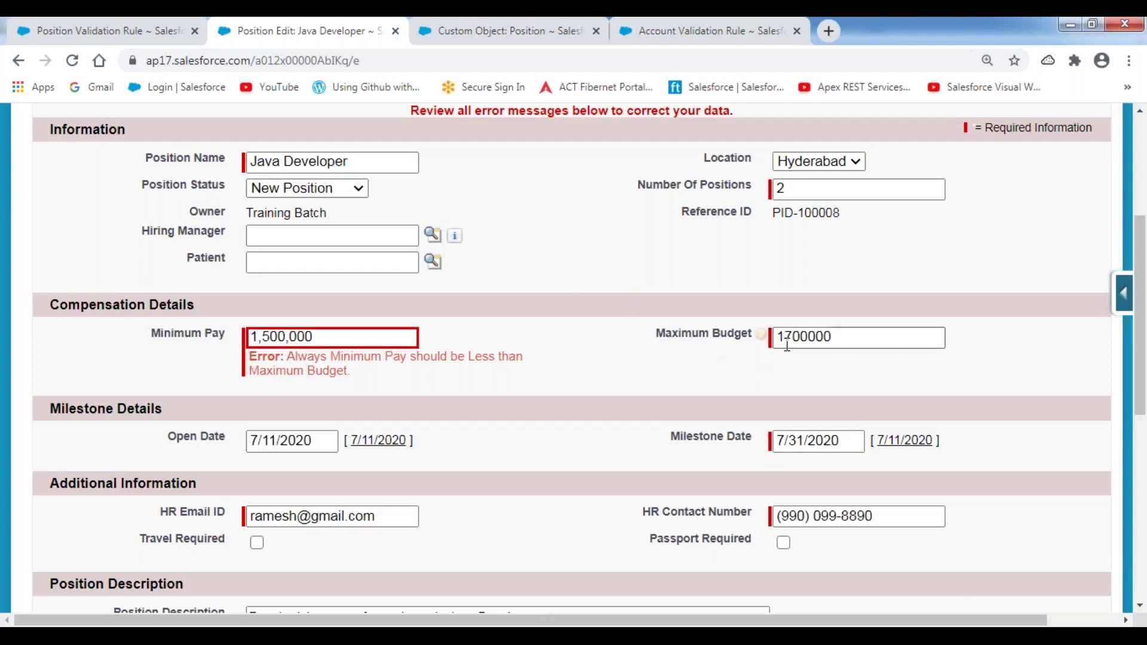
pyautogui.scroll(2, 561, 308)
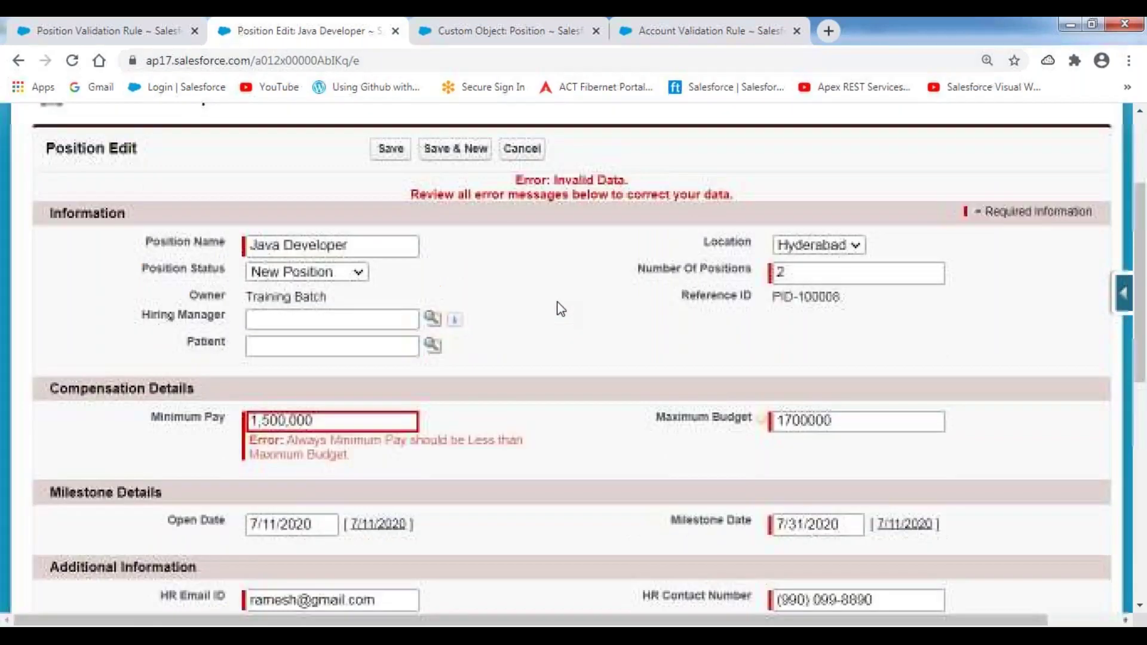
pyautogui.click(390, 232)
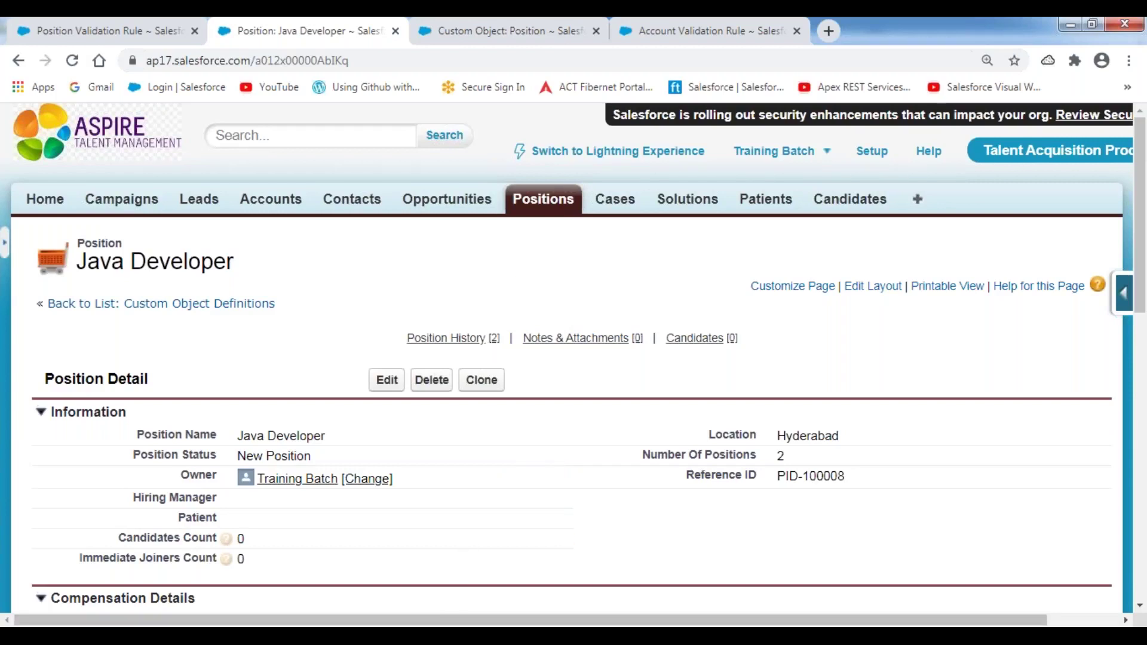
# - Paste the Maximum_Budget__c < Minimum_Pay__c condition on line 85 and save the notes
pyautogui.click(402, 636)
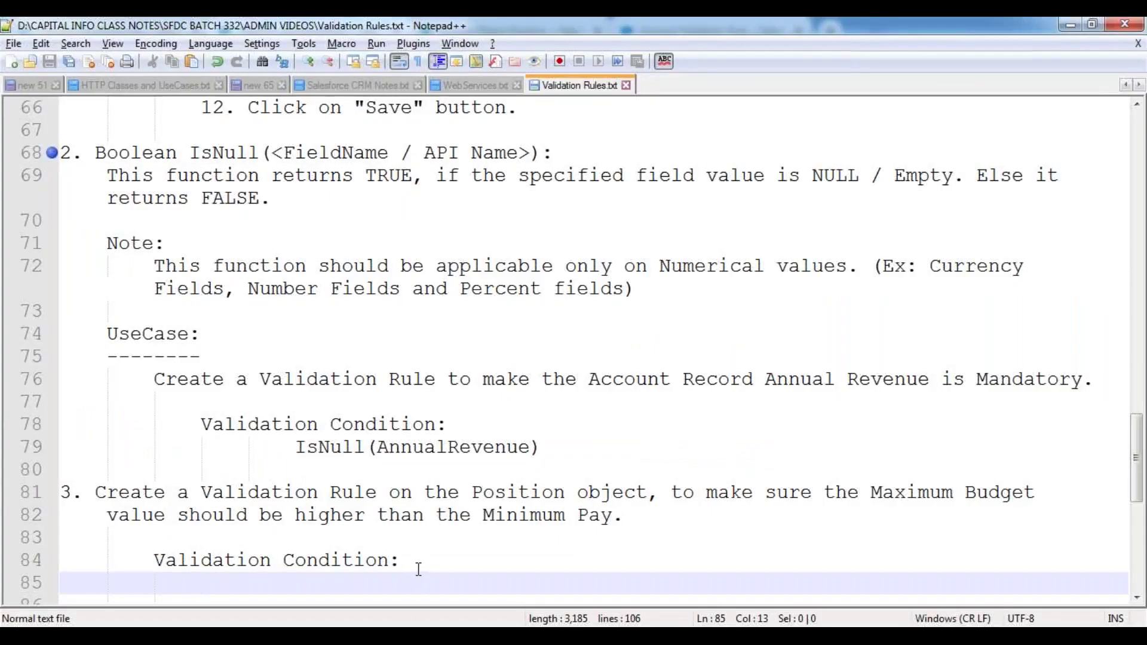
pyautogui.write('Maximum_Budget__c   <  Minimum_Pay__c')
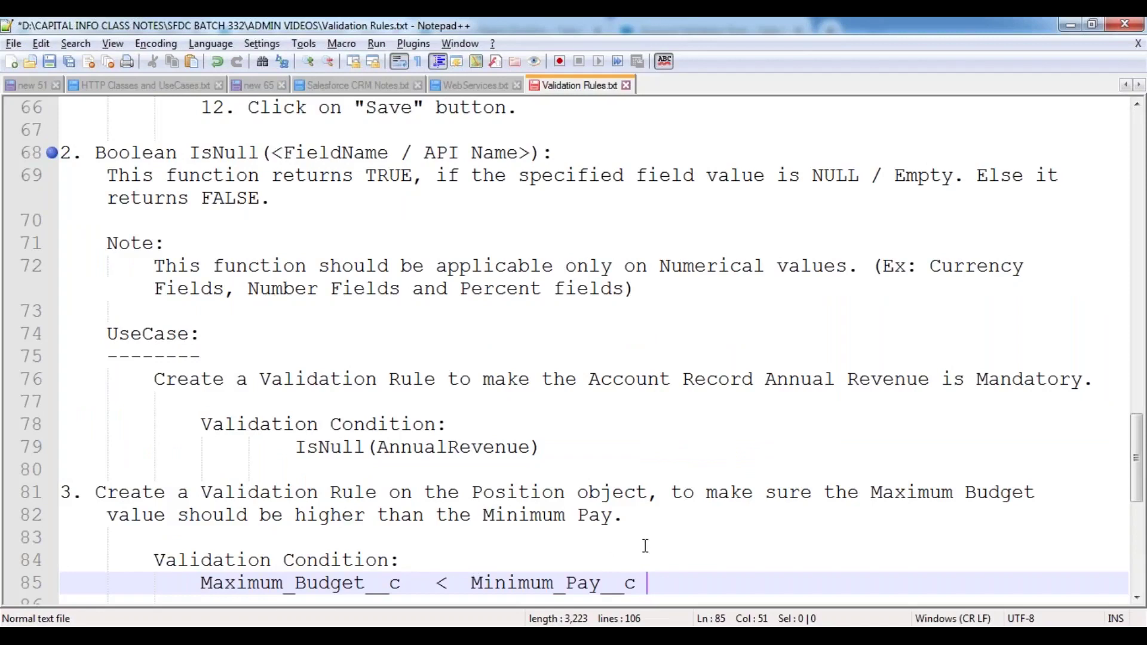
pyautogui.press('Return')
pyautogui.press('Return')
pyautogui.hotkey('ctrl', 's')
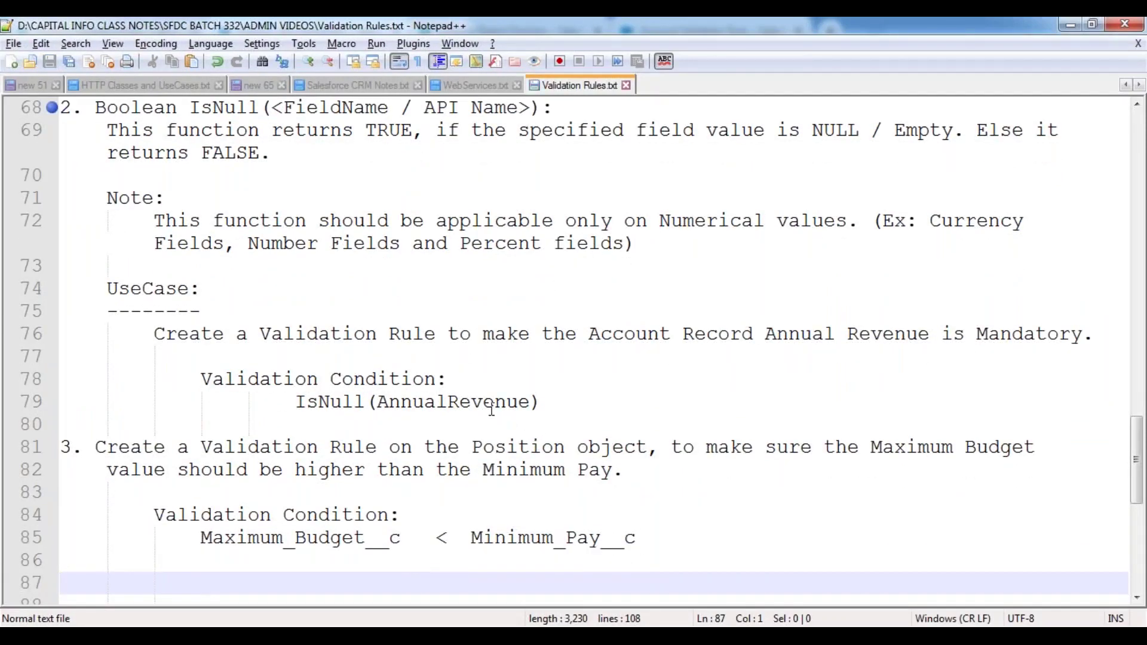
# - Add an underlined 'Assignments:' heading with item 1: Lead Title field required
pyautogui.scroll(-3, 491, 408)
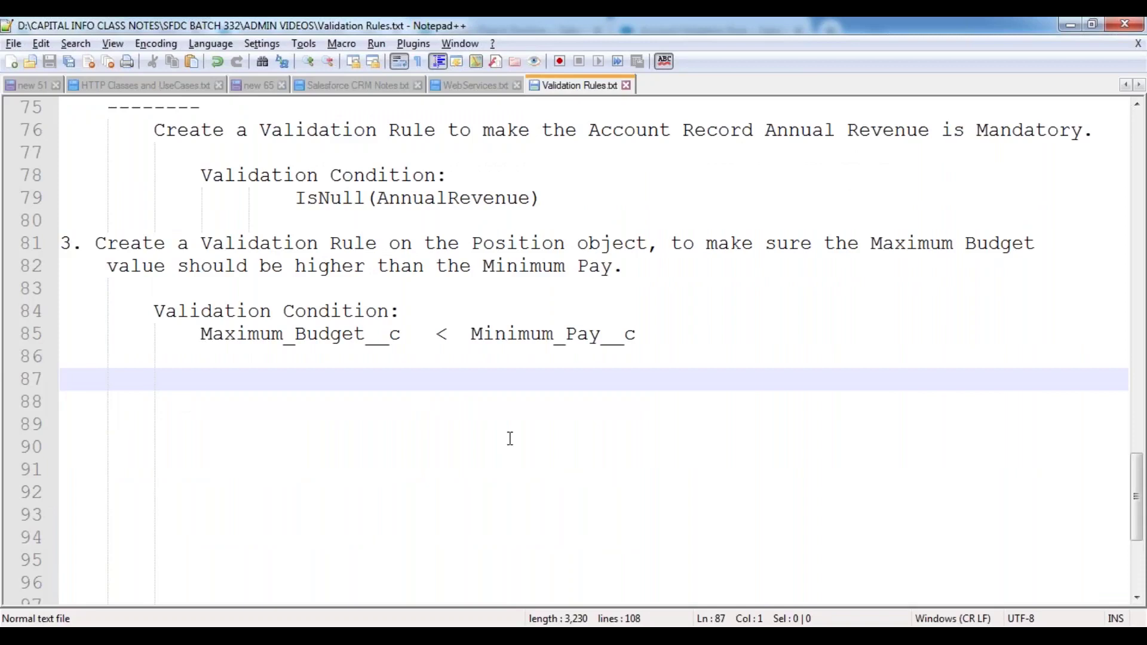
pyautogui.write('Assignments:')
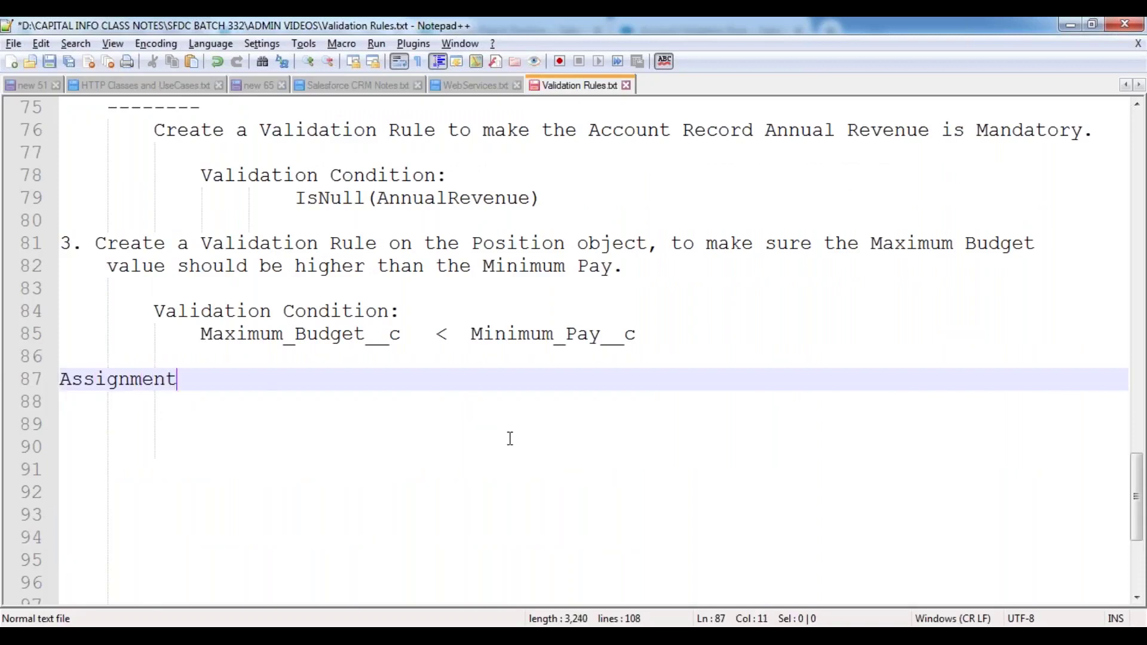
pyautogui.press('Return')
pyautogui.write('============')
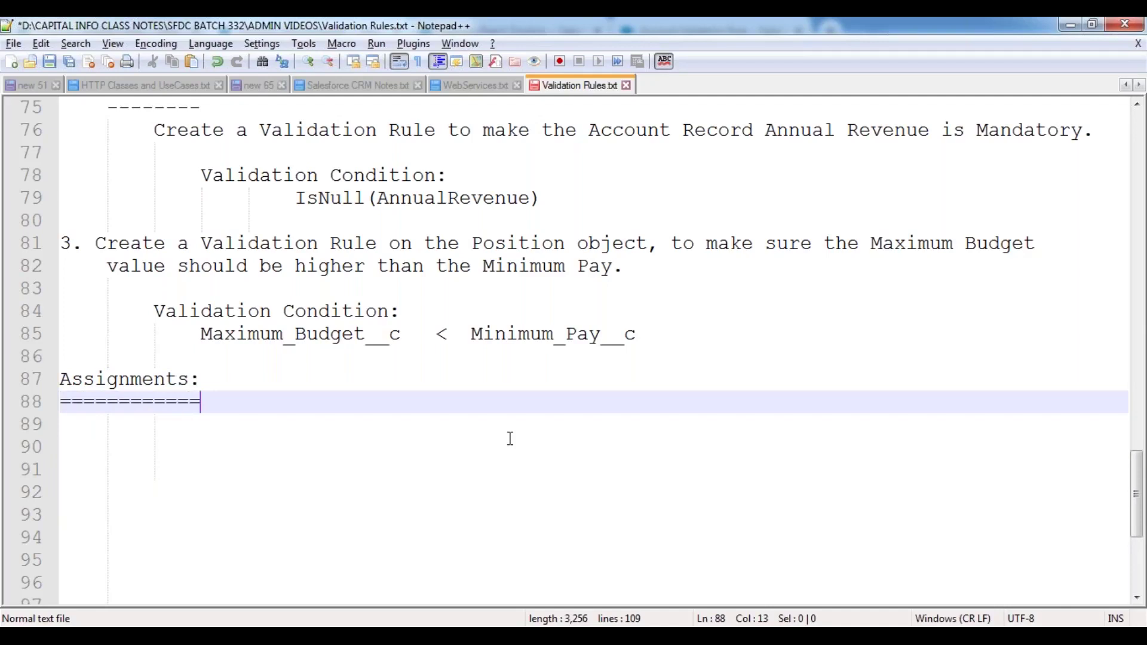
pyautogui.press('Return')
pyautogui.press('Tab')
pyautogui.write('1. ')
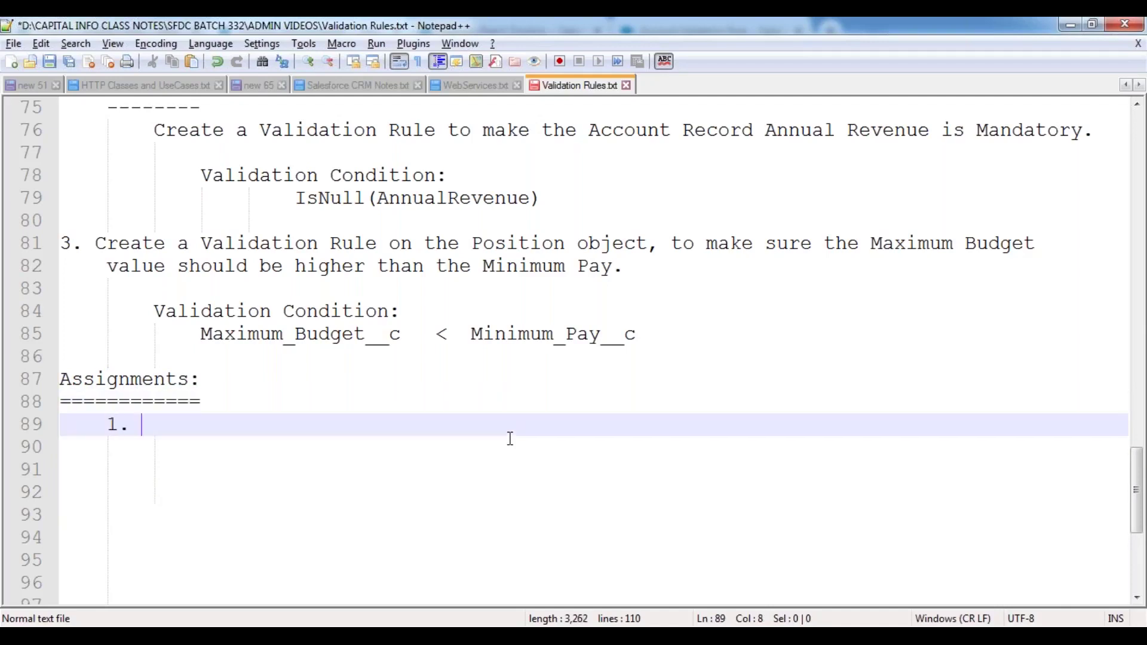
pyautogui.write('Create a Val')
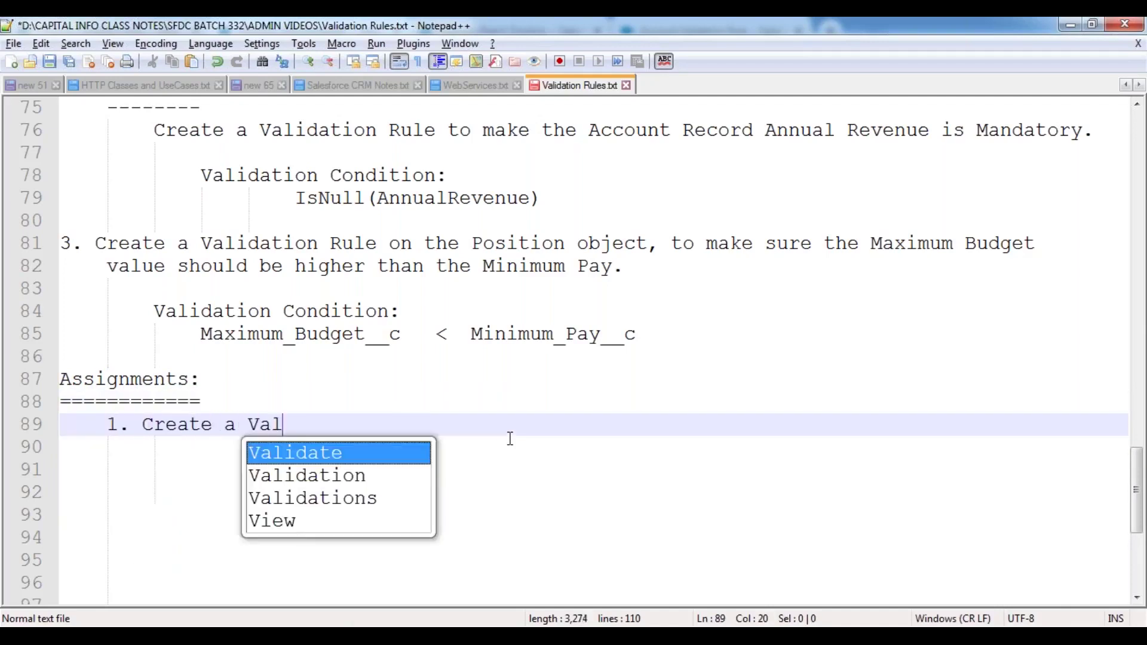
pyautogui.write('idation ')
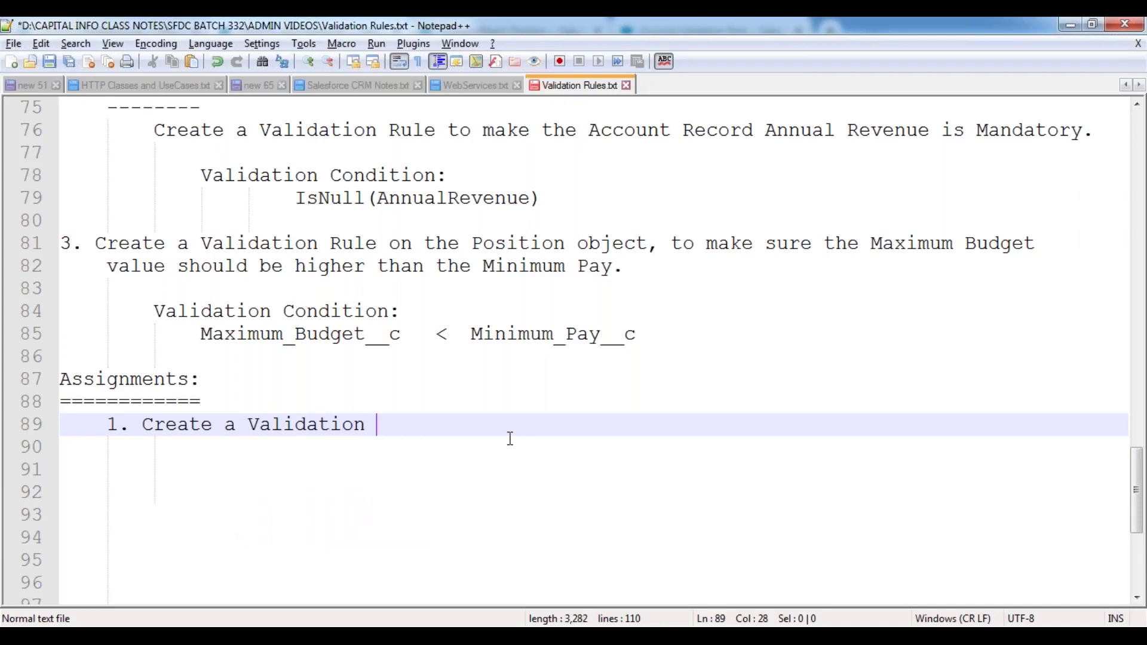
pyautogui.write('Rule on the')
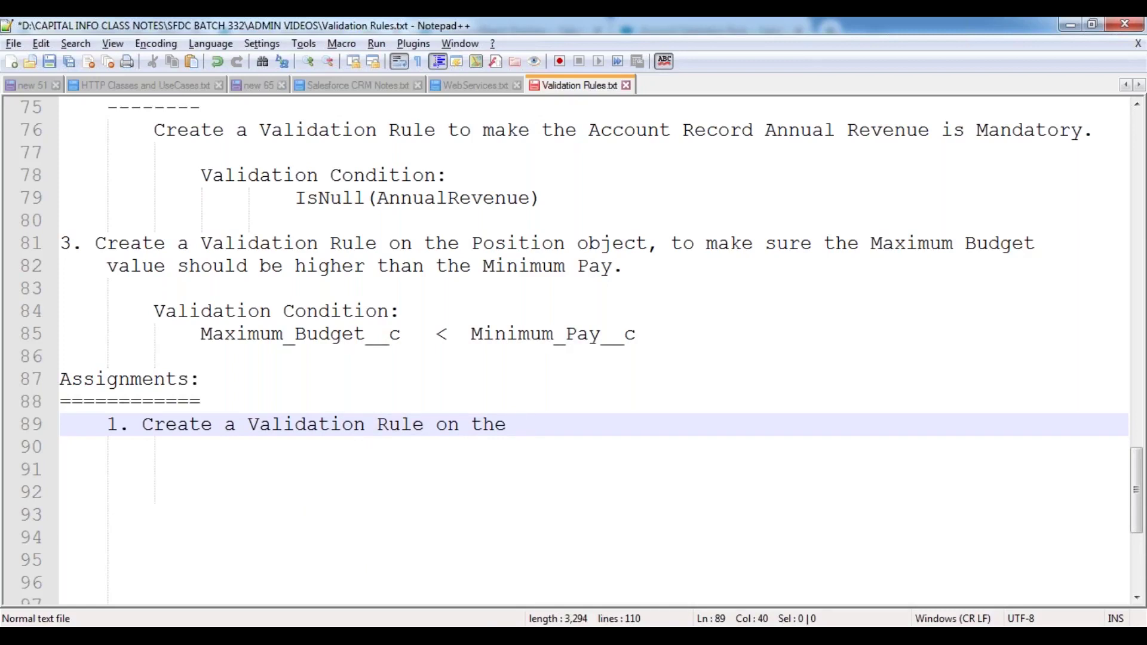
pyautogui.write('Lead Object to ma')
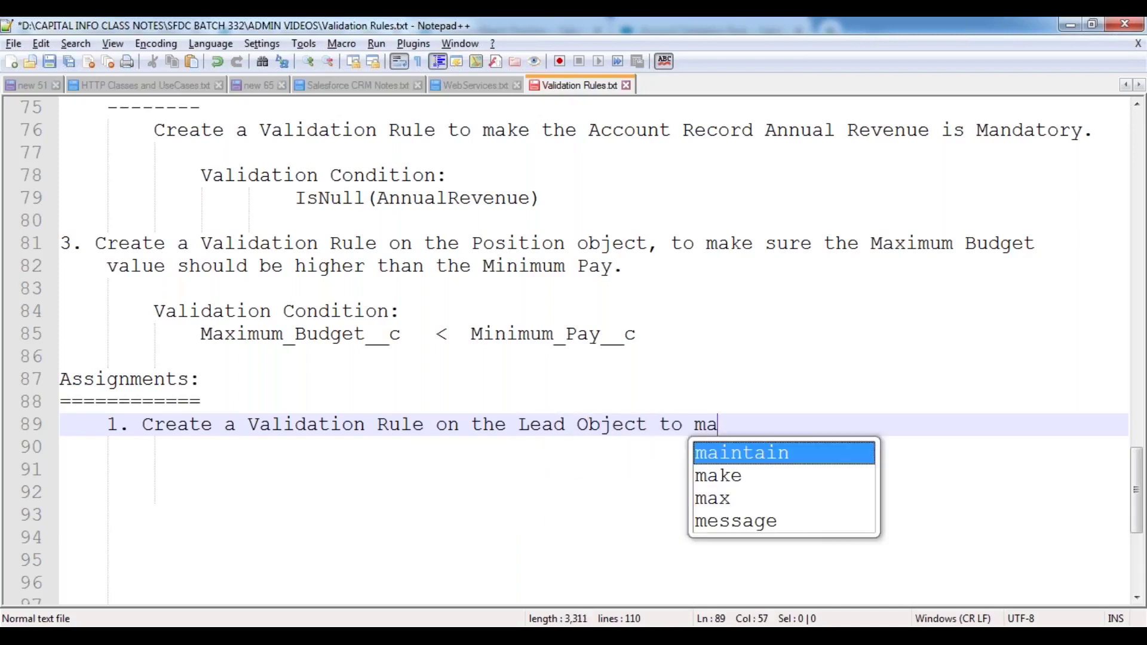
pyautogui.write('ke the Title ')
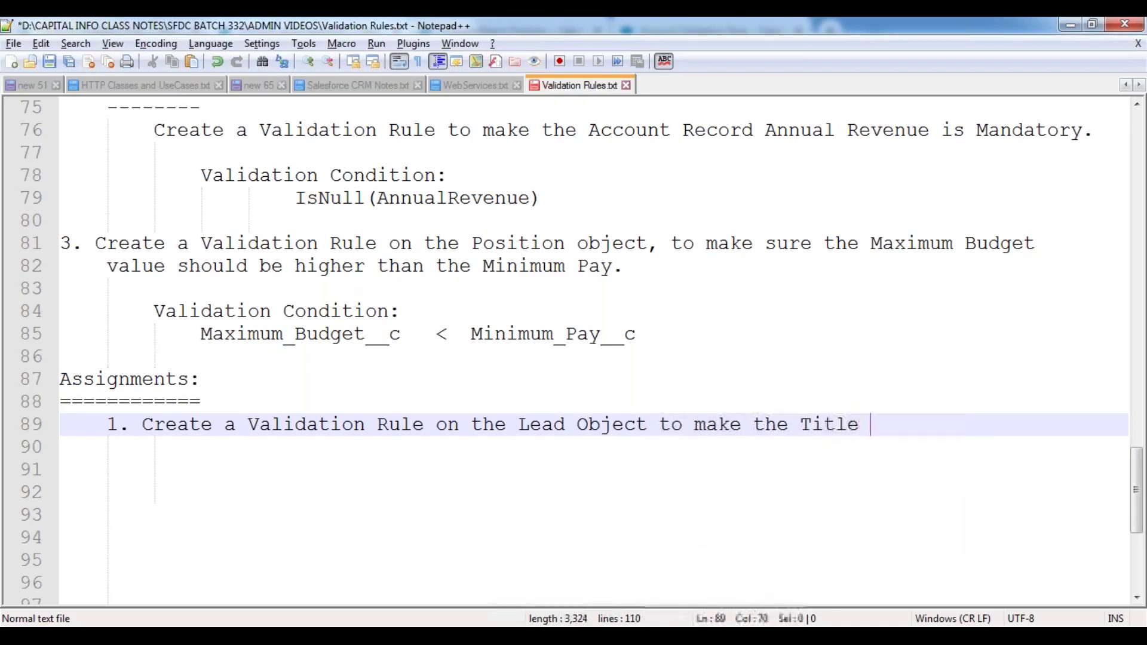
pyautogui.write('field as ')
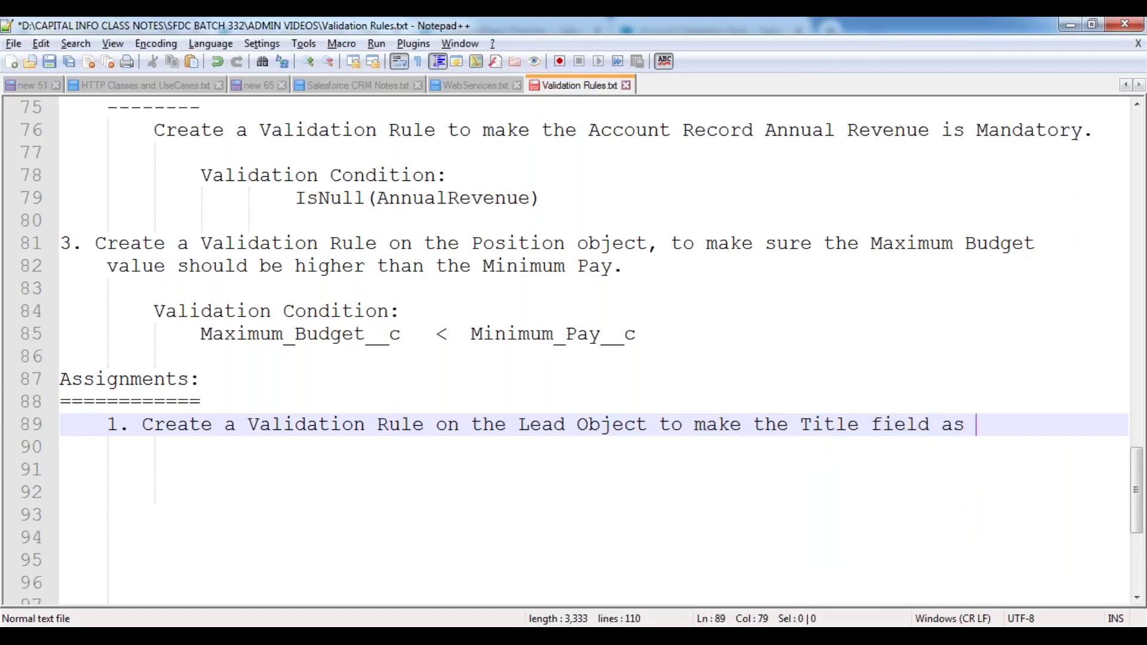
pyautogui.write('required.')
# - Add item 2 requiring the Contact Email field, then begin item '3.'
pyautogui.press('Return')
pyautogui.press('Return')
pyautogui.write('2.')
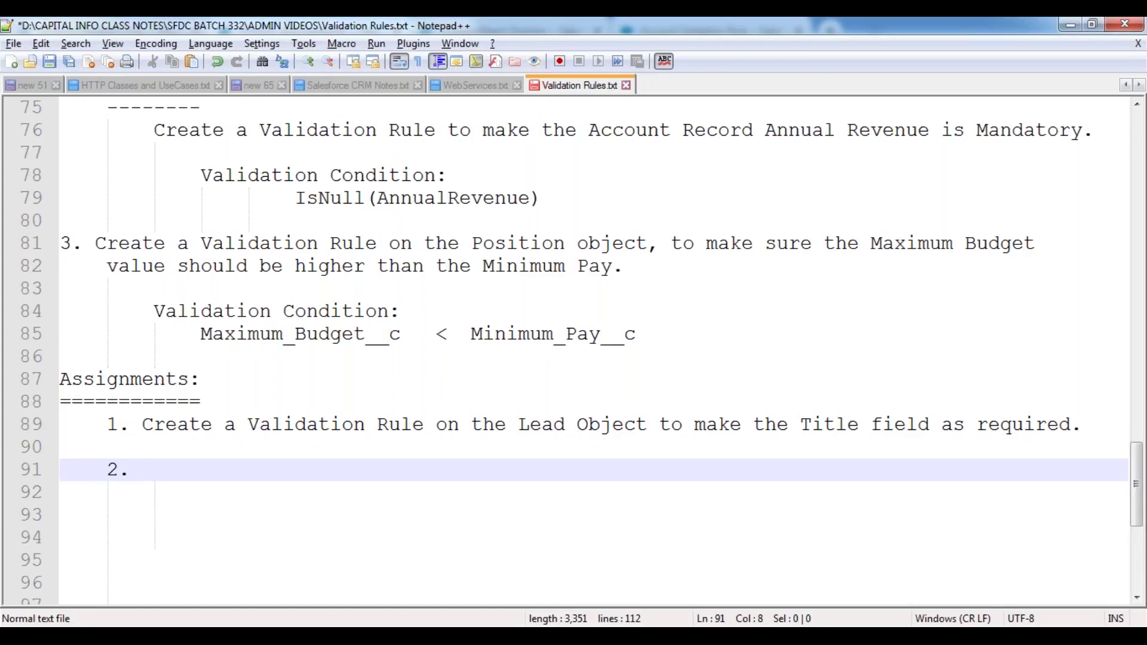
pyautogui.write('Creat')
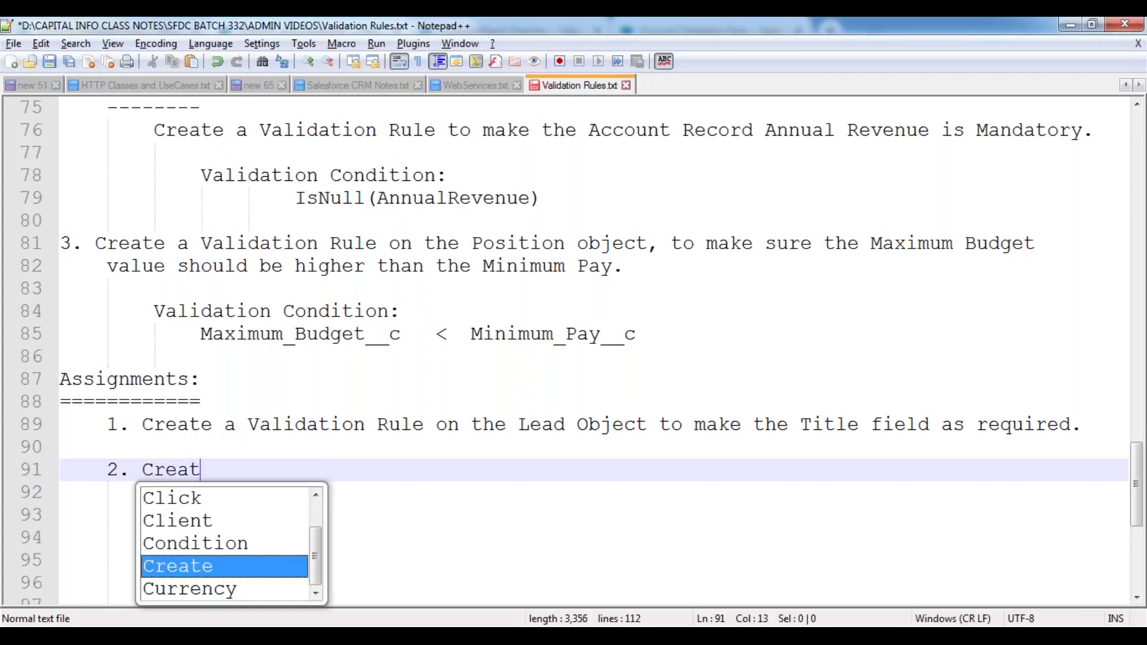
pyautogui.write('e a Valid')
pyautogui.press('Down')
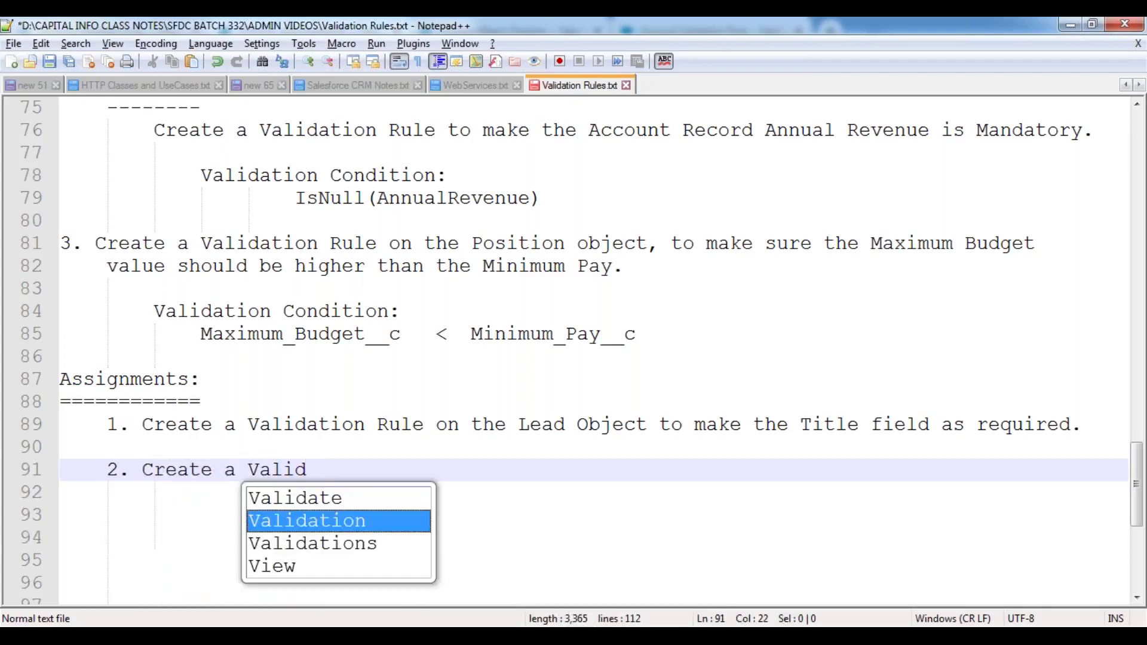
pyautogui.press('Return')
pyautogui.write('Ru')
pyautogui.press('Return')
pyautogui.write(', t')
pyautogui.press('BackSpace')
pyautogui.press('BackSpace')
pyautogui.press('BackSpace')
pyautogui.write('on the ')
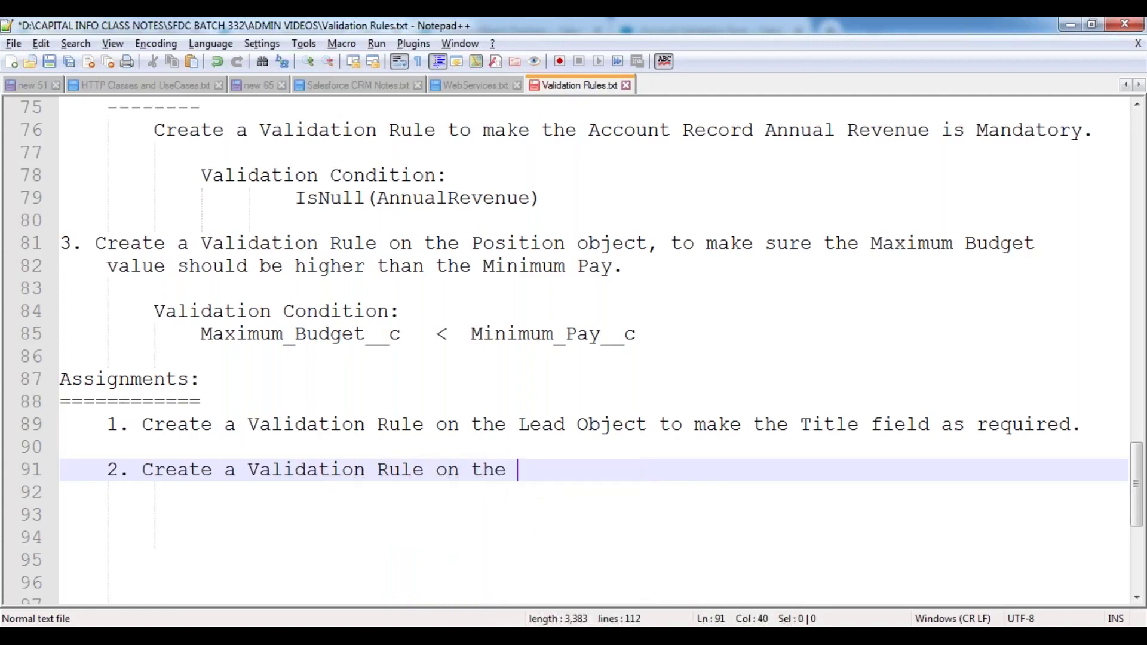
pyautogui.write('Contact O')
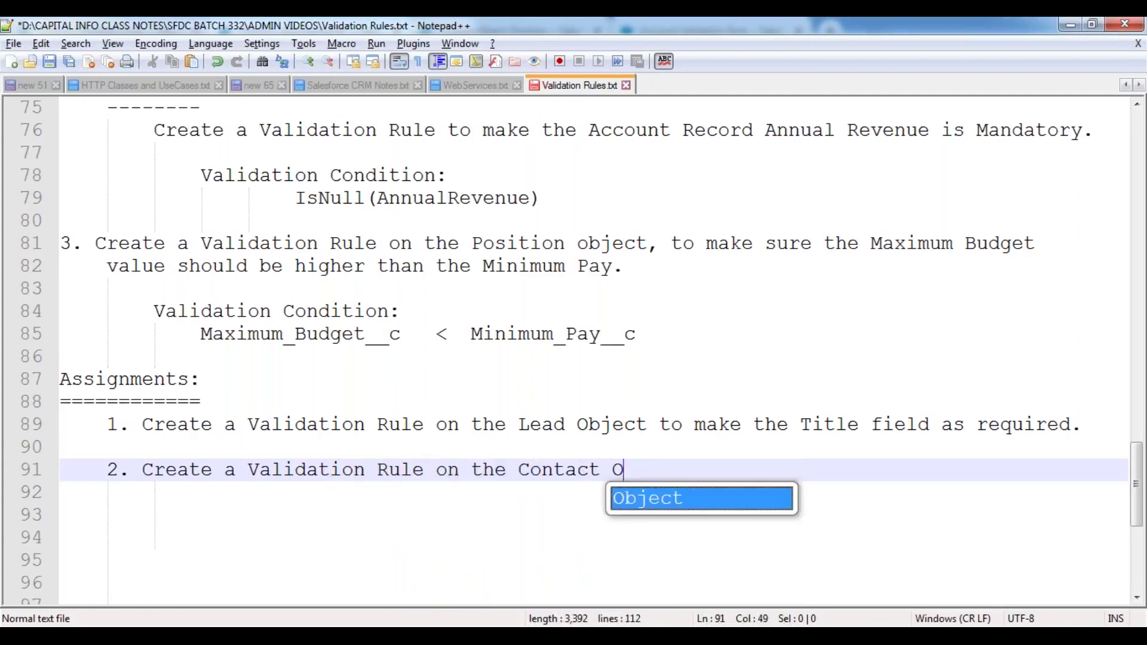
pyautogui.write('bject, to make')
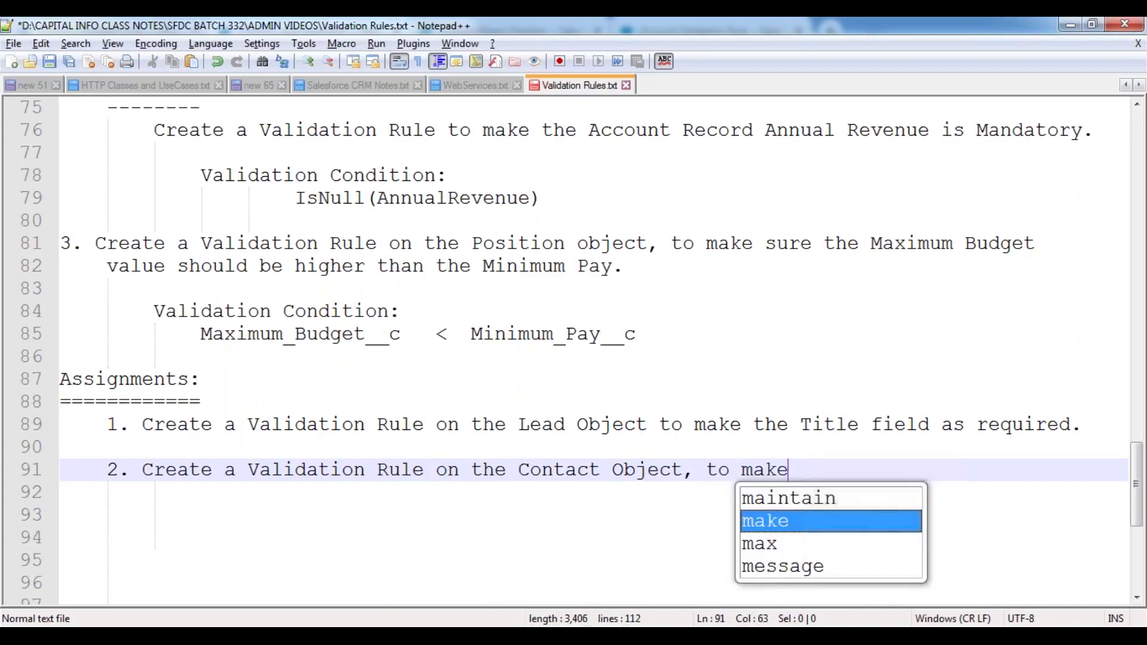
pyautogui.write(' the Email fie')
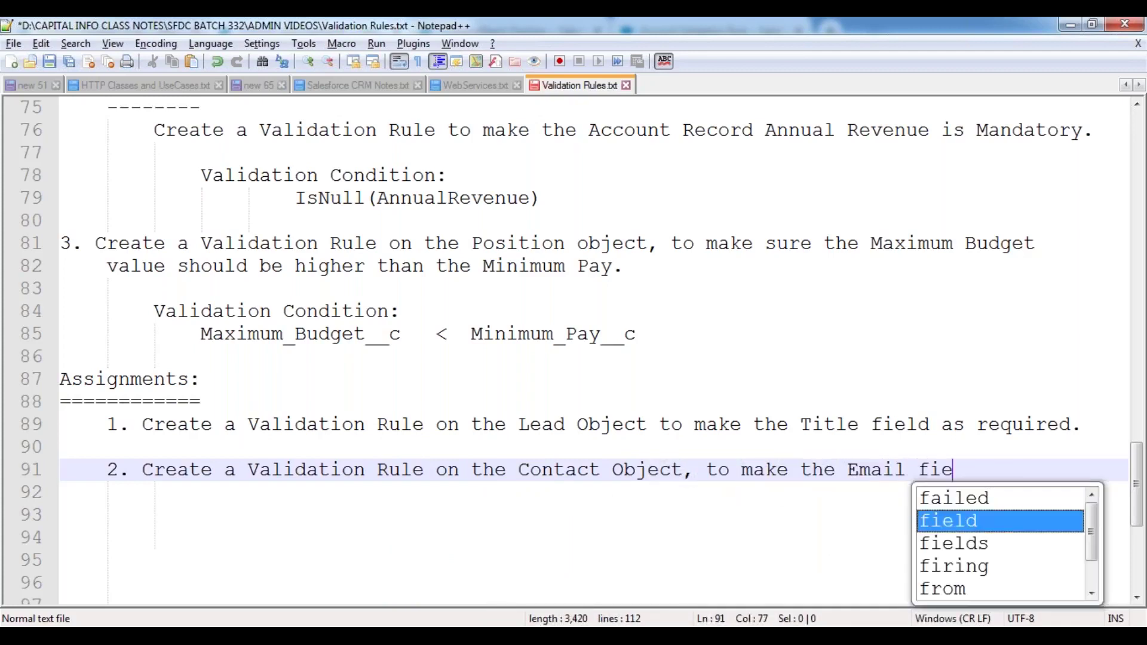
pyautogui.write('ld is required.')
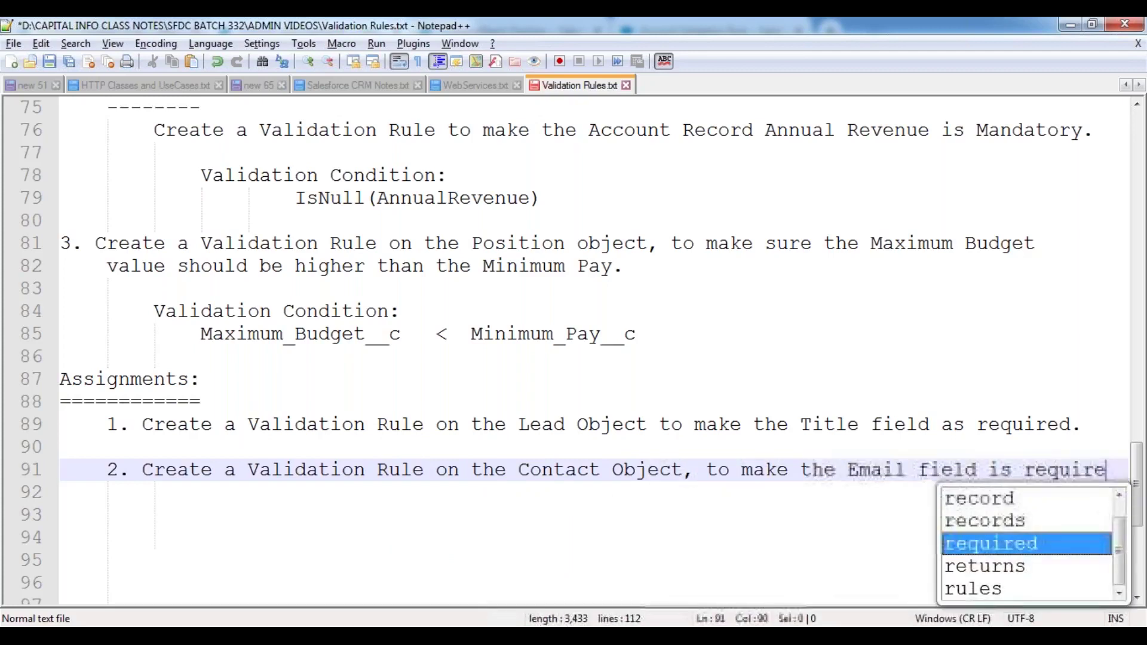
pyautogui.press('Return')
pyautogui.press('Return')
pyautogui.write('3.')
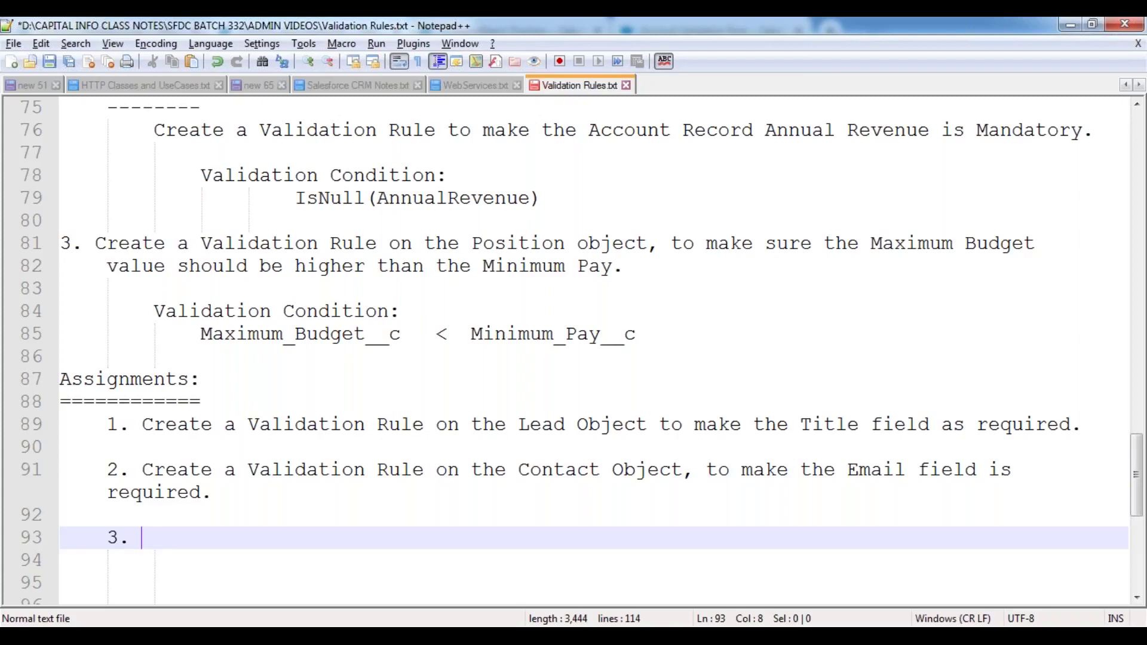
# - Write assignment 3: each Opportunity's 'Amount Value' always more than 20,000, then start item '4.'
pyautogui.write('Crea')
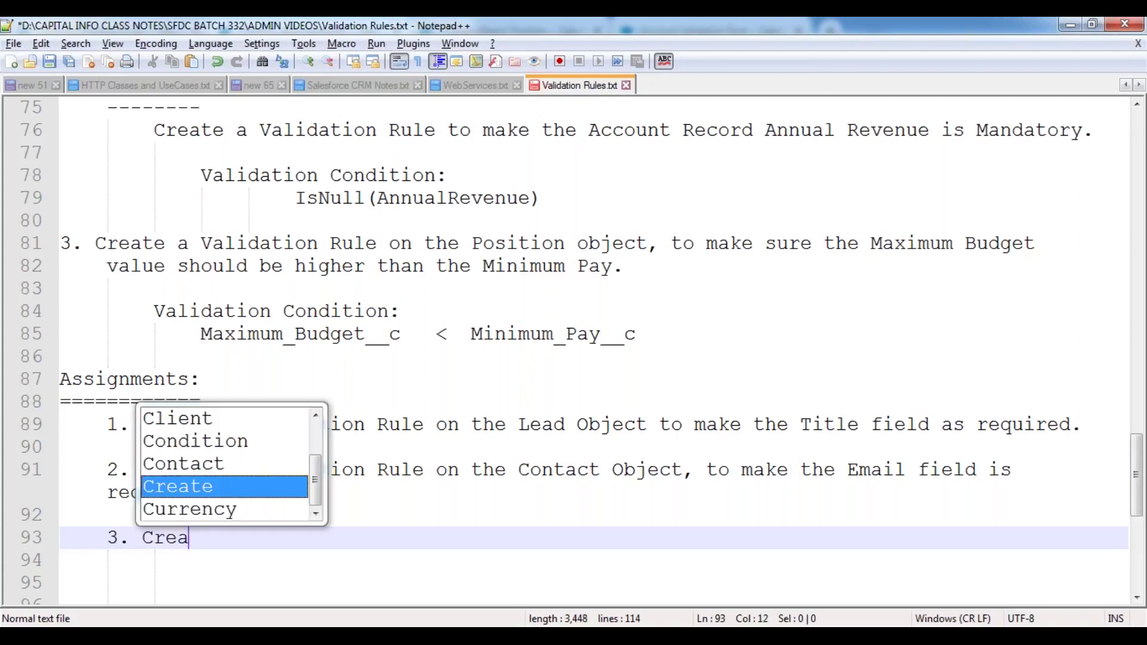
pyautogui.write('te a Valida')
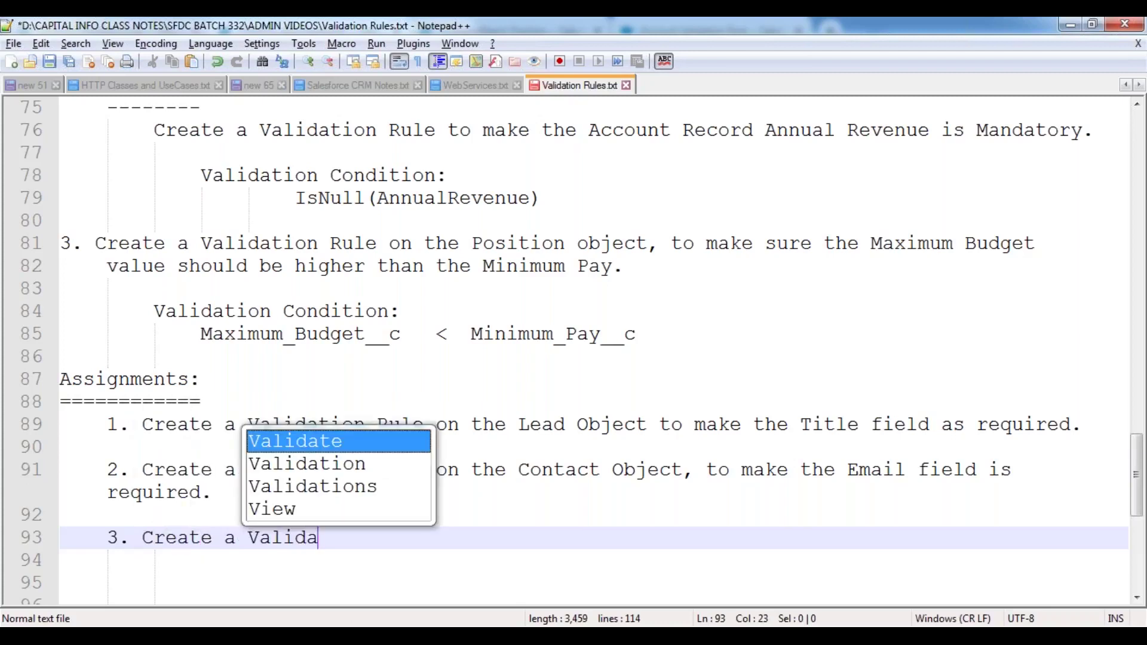
pyautogui.write('tion Rule, ')
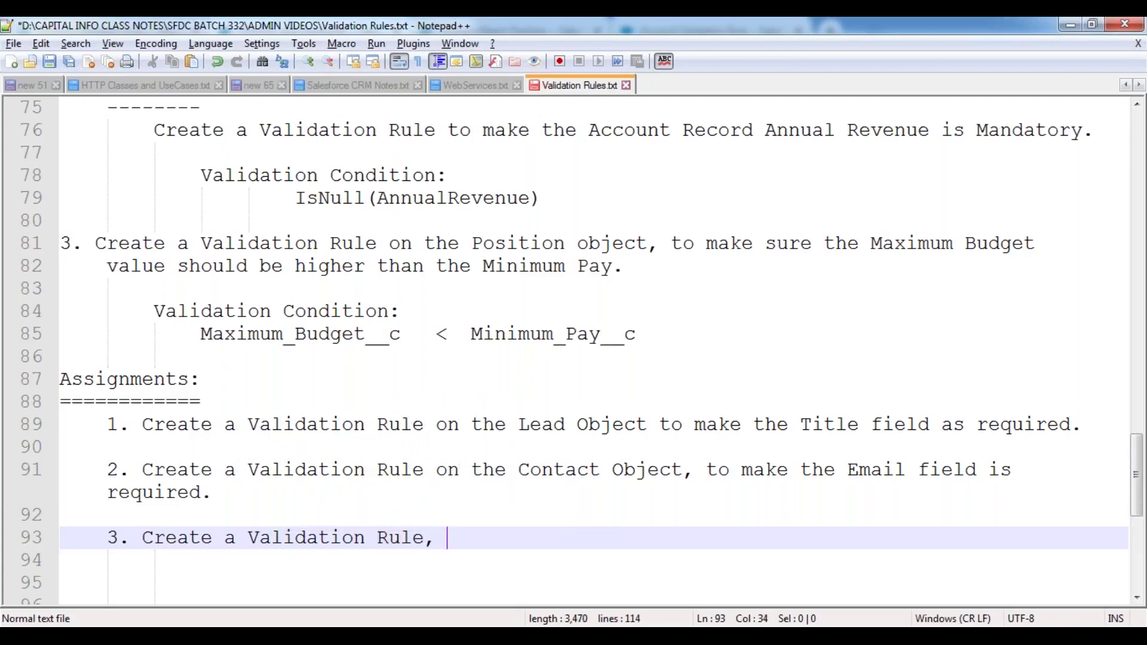
pyautogui.write('to make the "')
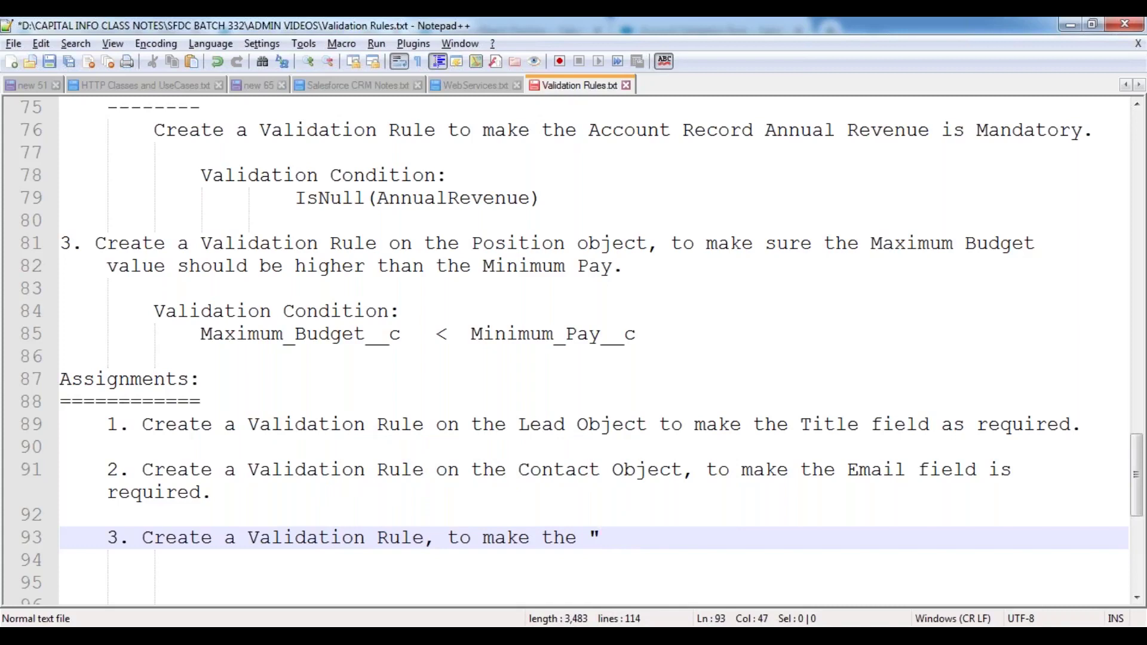
pyautogui.press('BackSpace')
pyautogui.write('"Amount ')
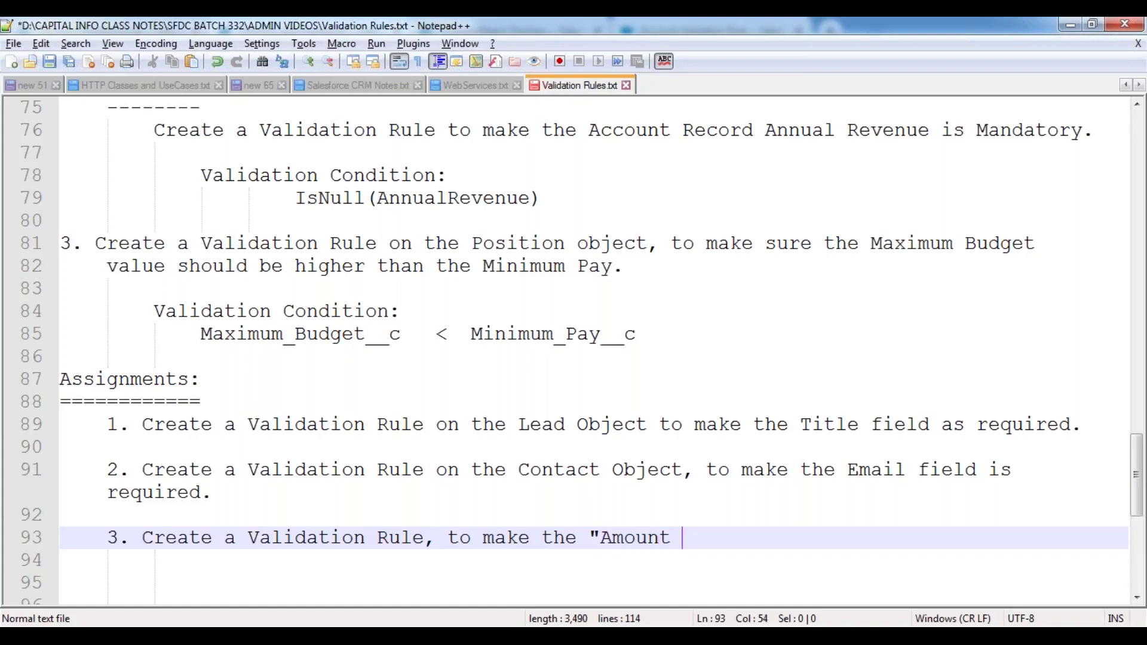
pyautogui.write('Value" is alway')
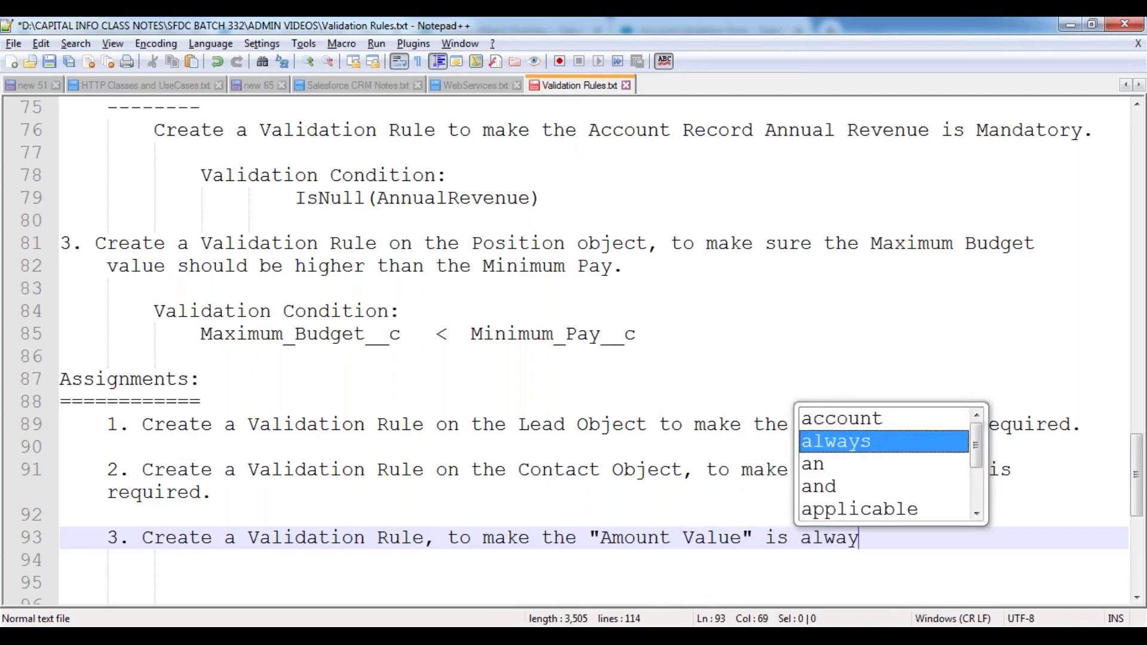
pyautogui.write('s more than ')
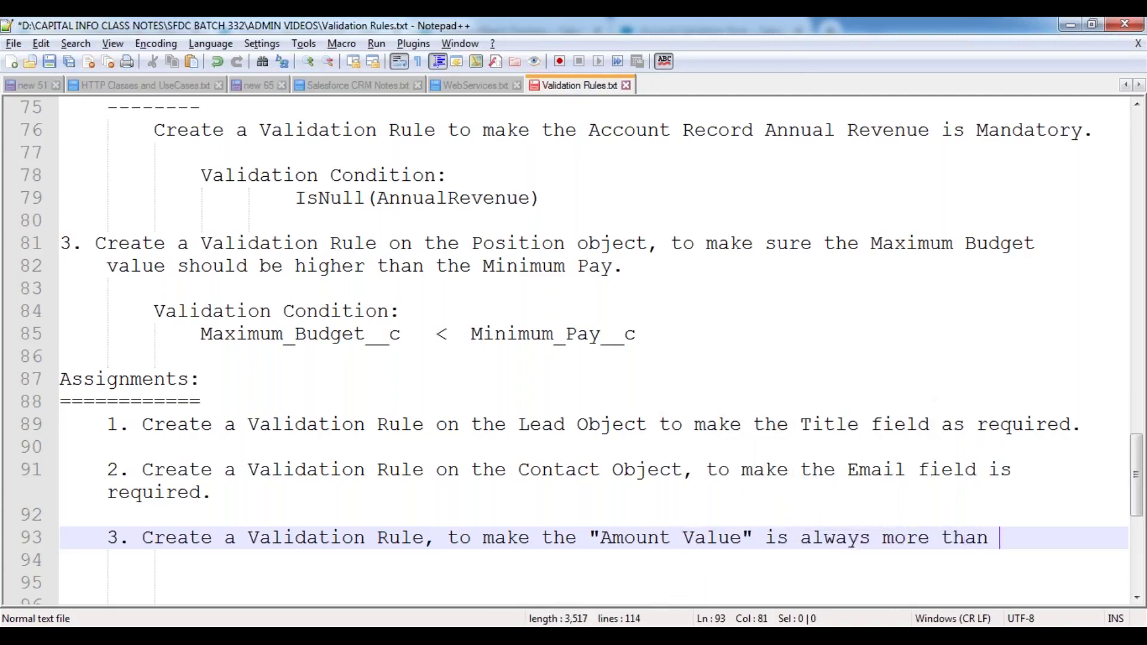
pyautogui.write('20,000')
pyautogui.write('or e')
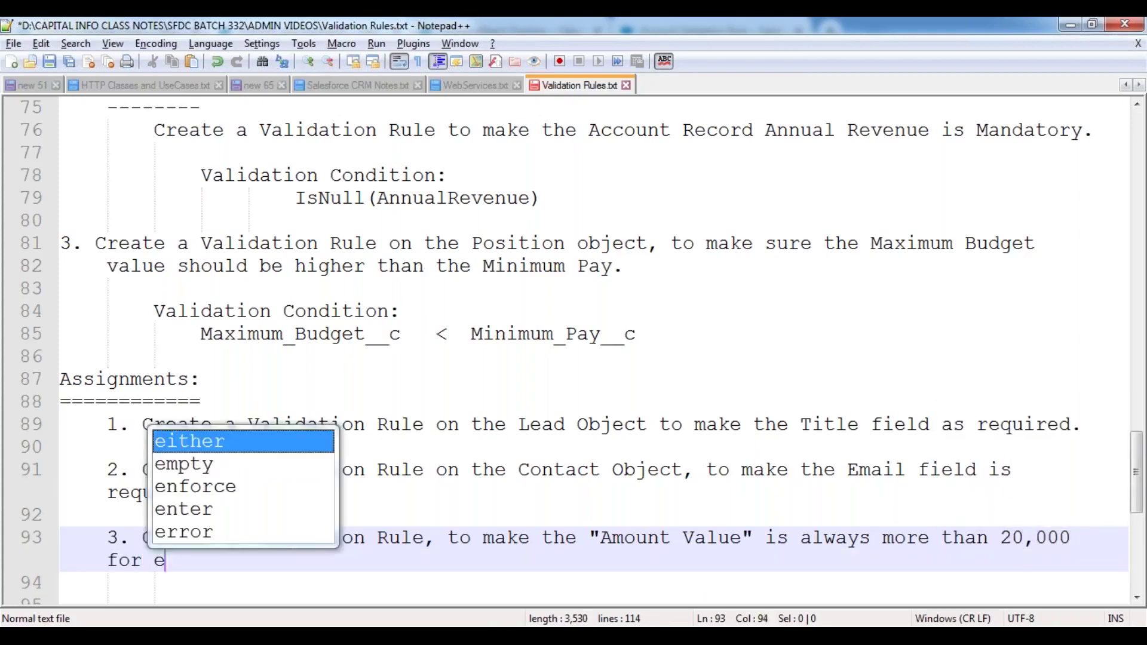
pyautogui.write('ach Oppor')
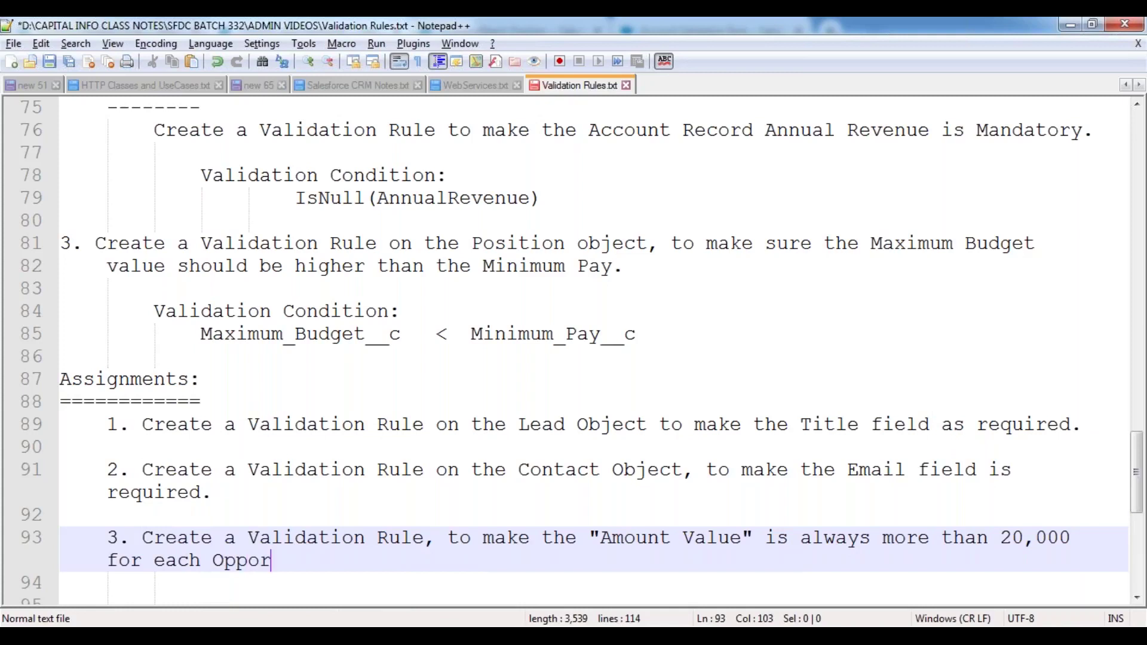
pyautogui.write('tunity Record.')
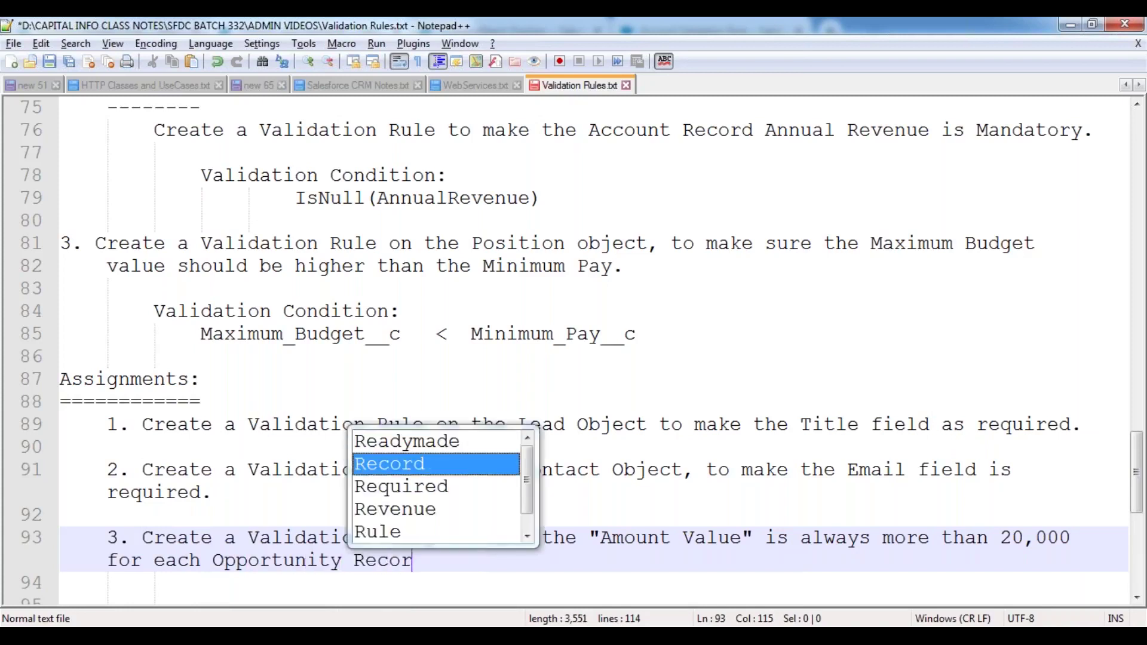
pyautogui.press('Return')
pyautogui.press('Return')
pyautogui.write('4.')
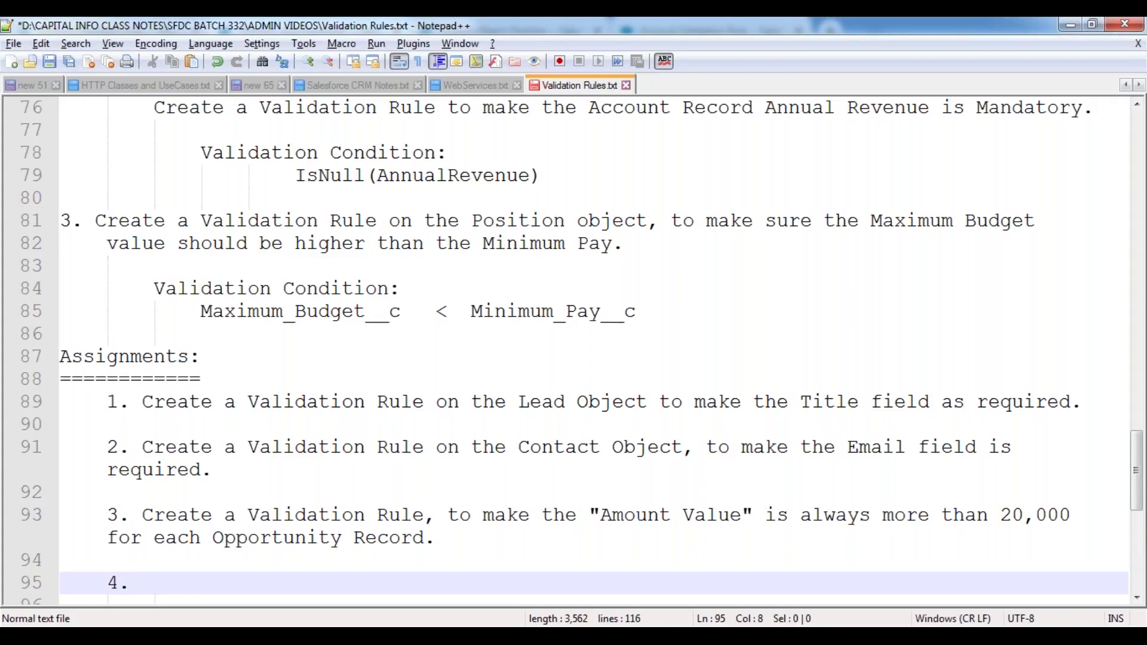
# - Write assignment 4: an Account validation rule requiring Annual Revenue to be more than 400000
pyautogui.write('Cre')
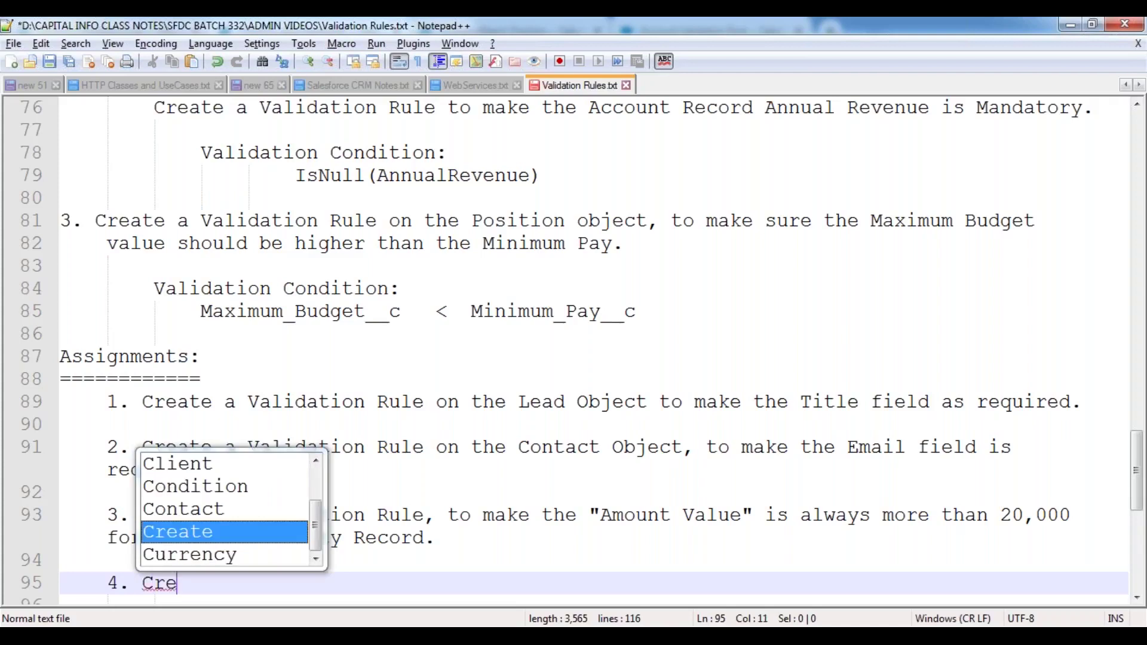
pyautogui.write('ate a Valid')
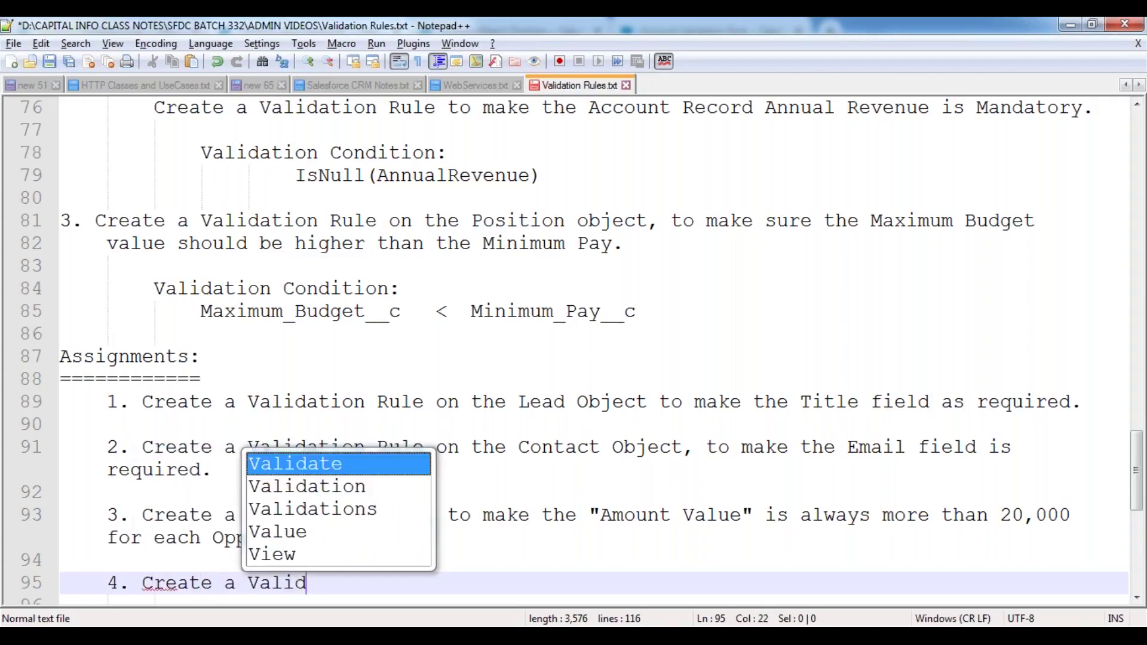
pyautogui.write('ation Rul')
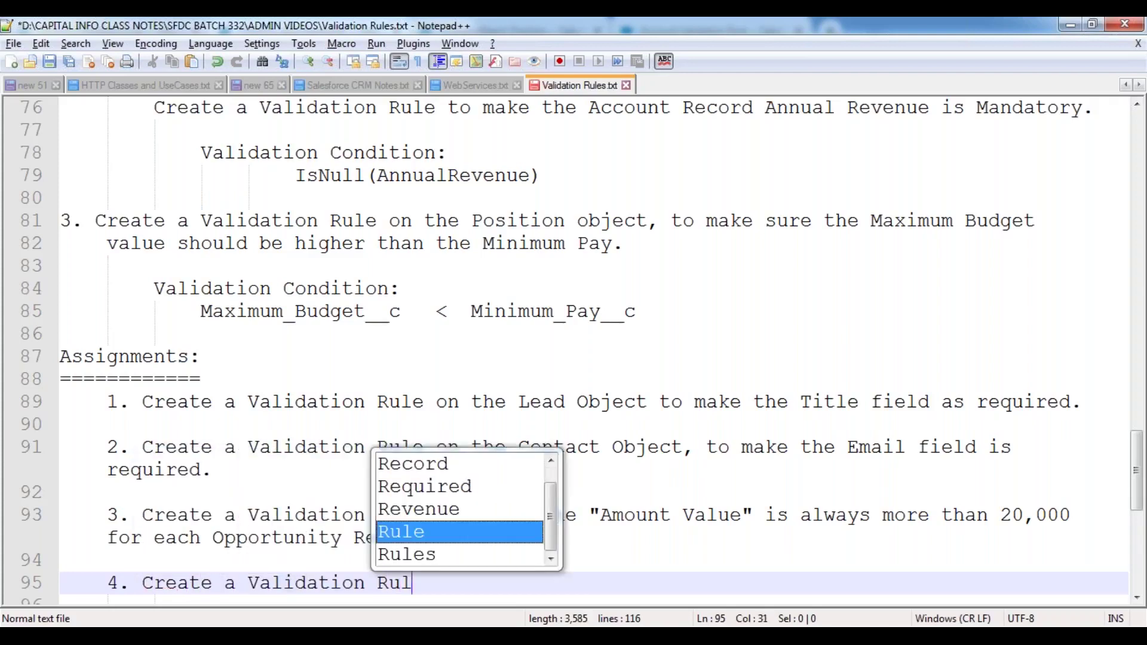
pyautogui.write('e on the ')
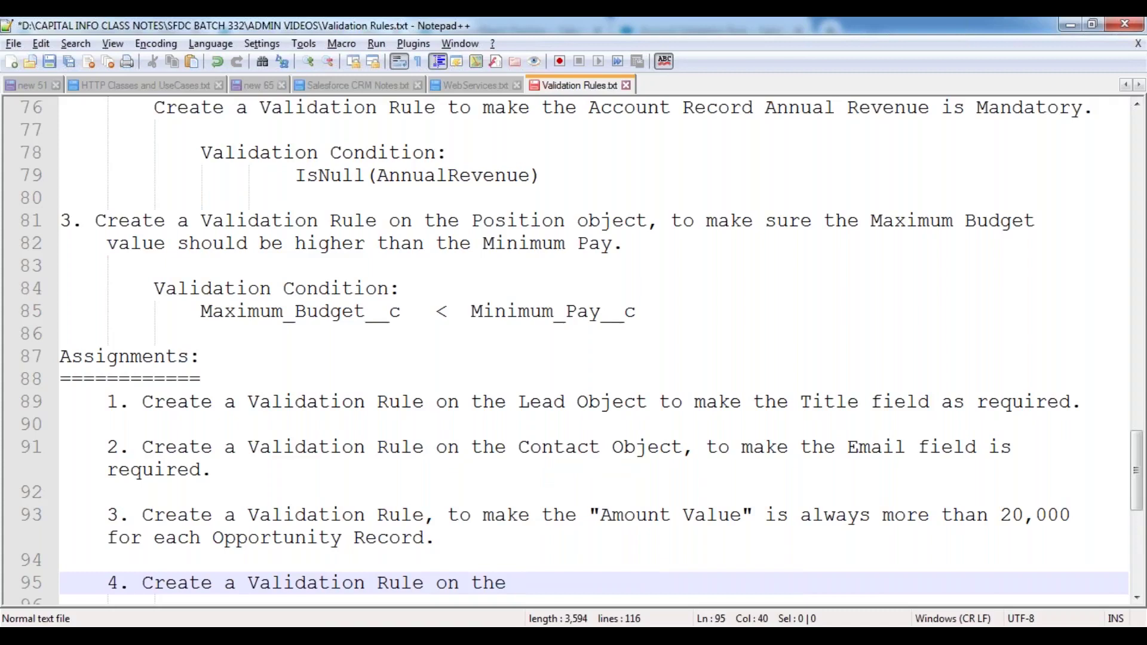
pyautogui.write('Account obje')
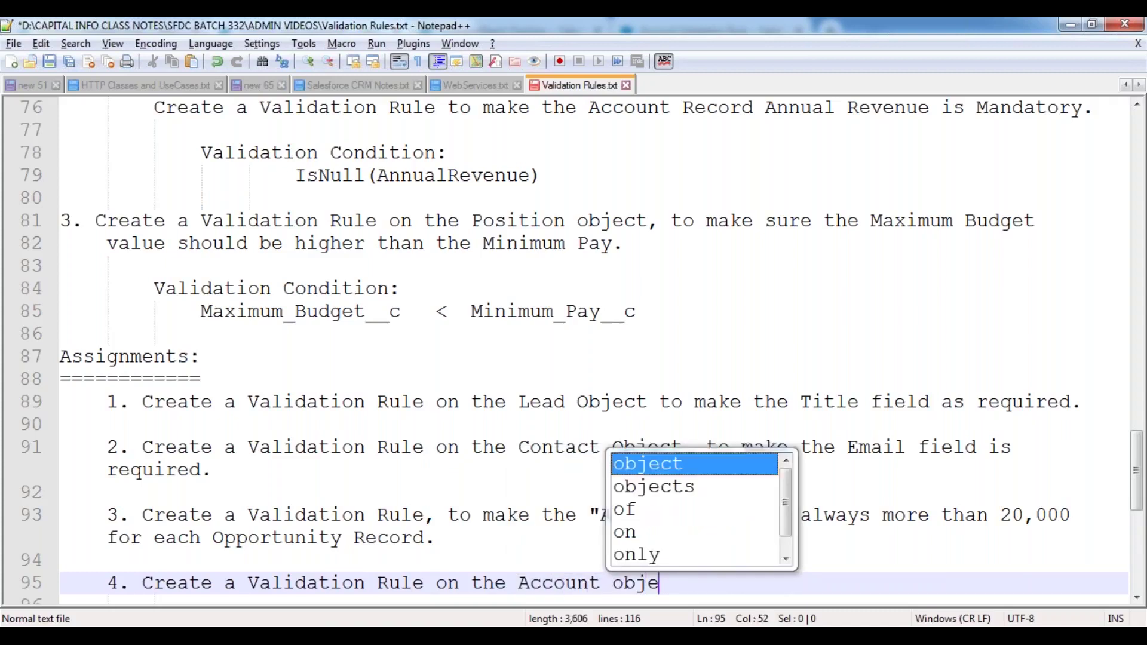
pyautogui.write('ct, to ')
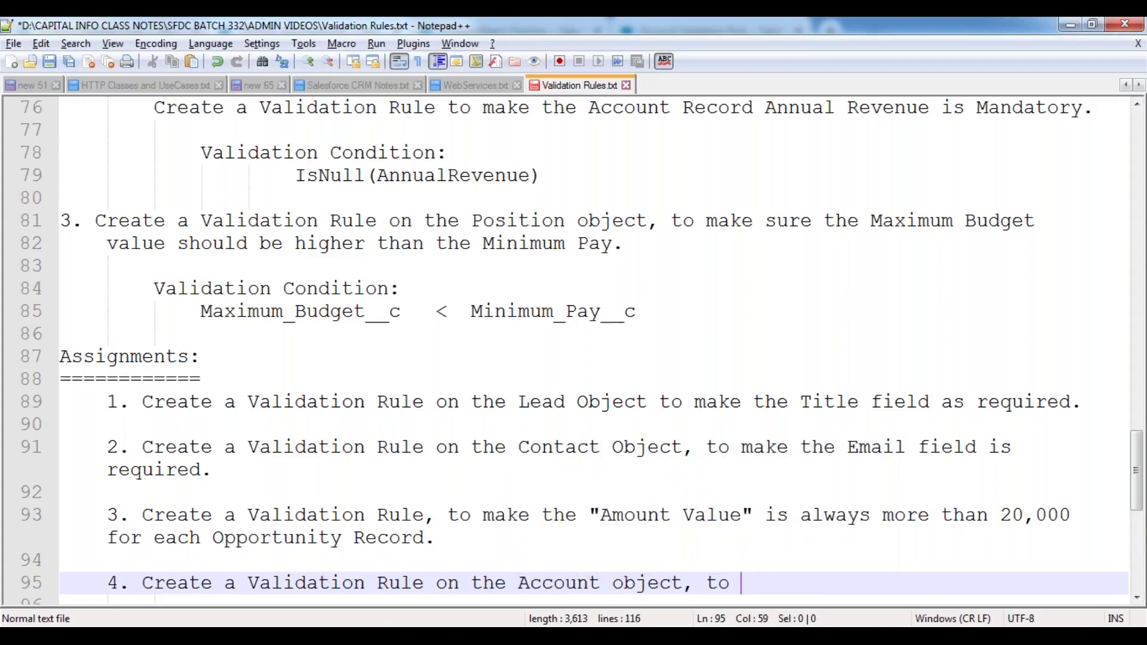
pyautogui.write('make sure the')
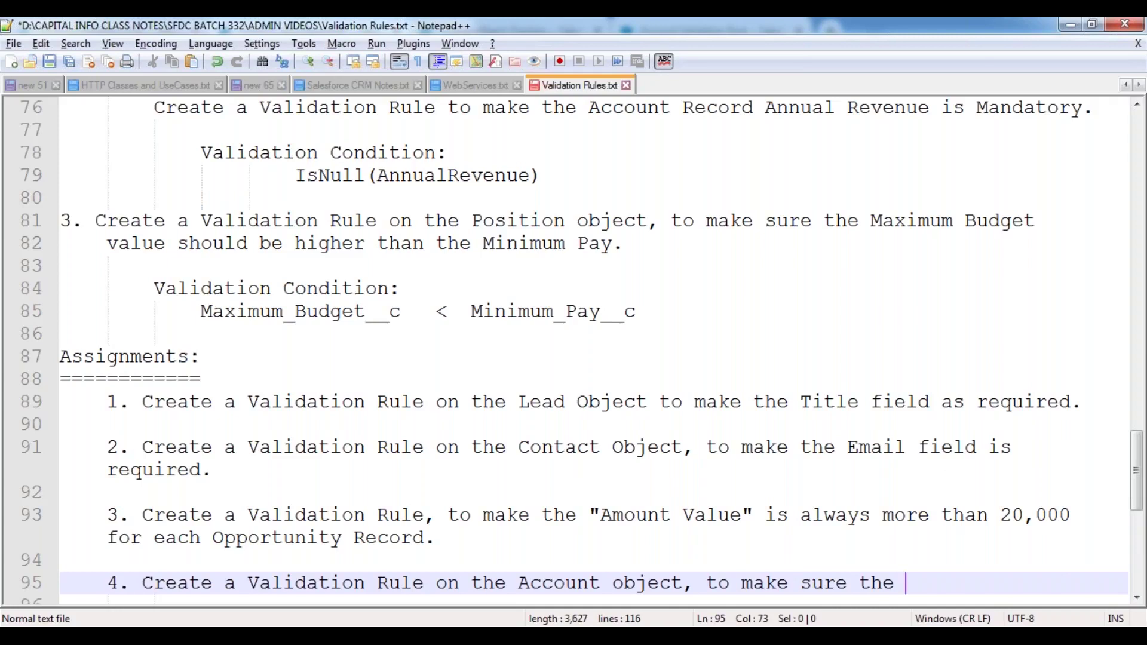
pyautogui.write('Annual Revenu')
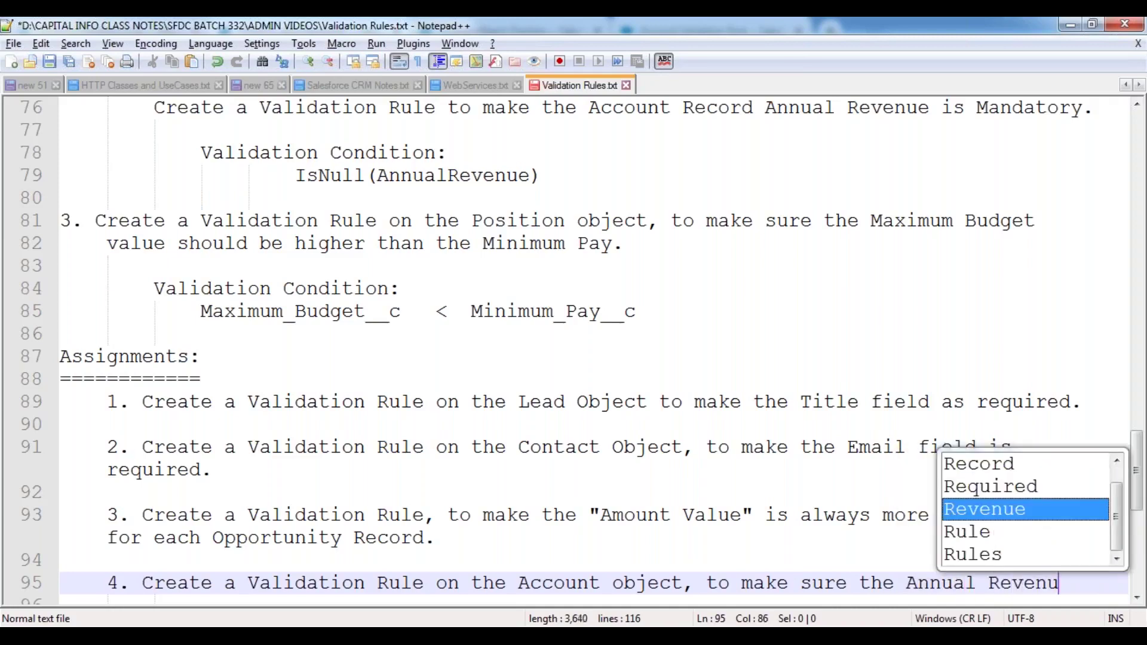
pyautogui.write('e s')
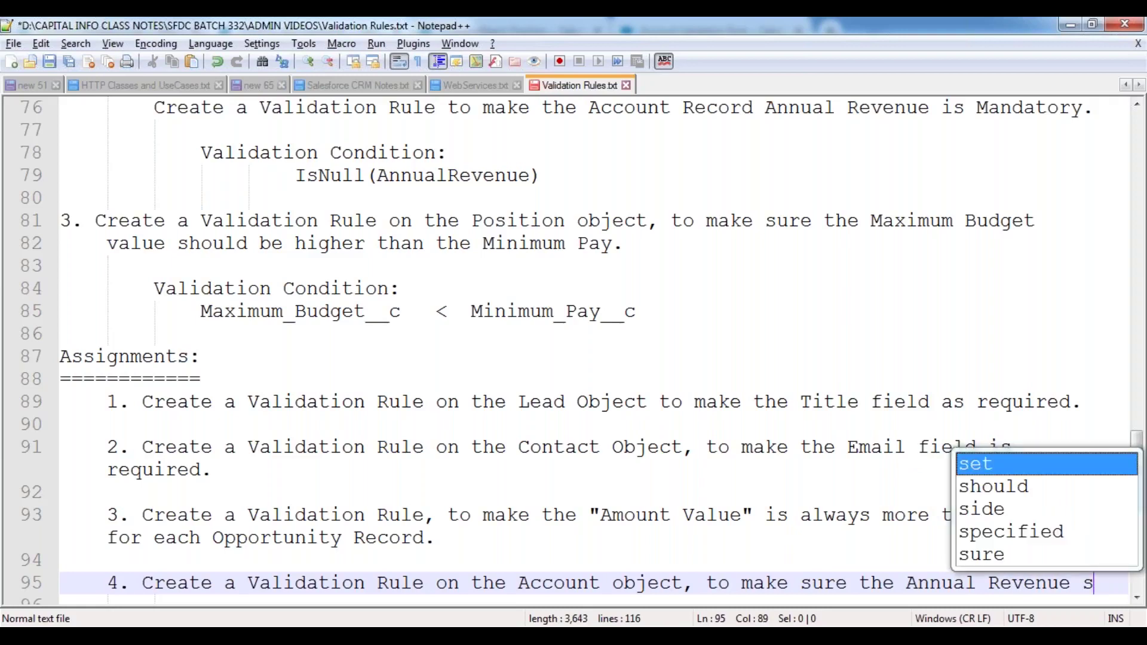
pyautogui.write('hould be between')
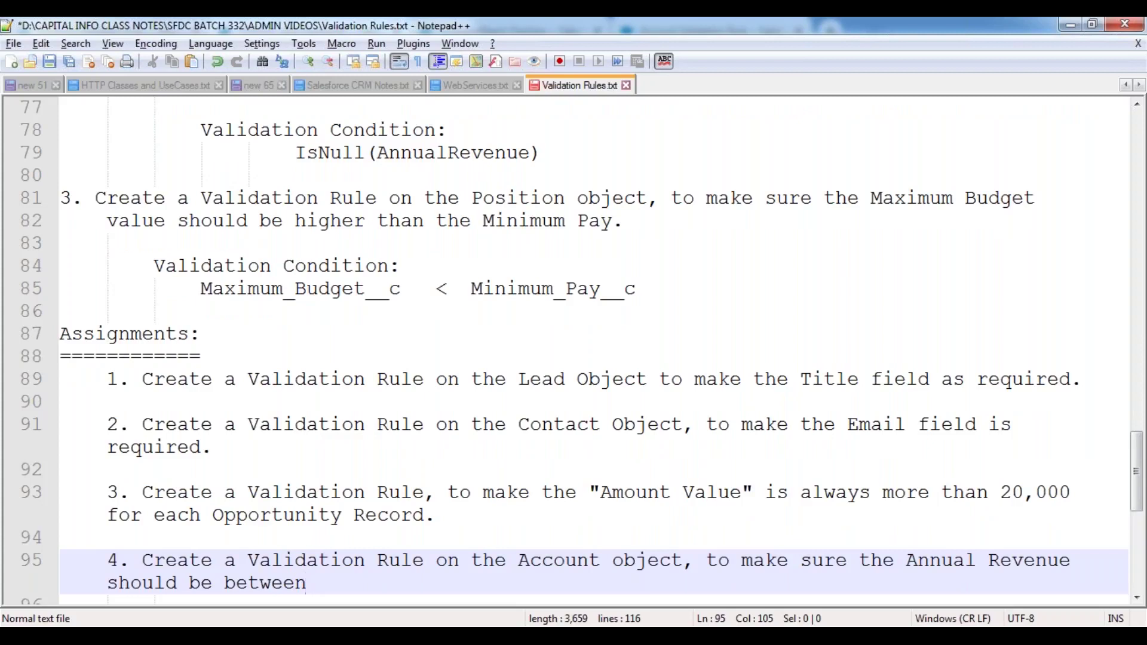
pyautogui.press('BackSpace')
pyautogui.press('BackSpace')
pyautogui.press('BackSpace')
pyautogui.press('BackSpace')
pyautogui.press('BackSpace')
pyautogui.press('BackSpace')
pyautogui.press('BackSpace')
pyautogui.press('BackSpace')
pyautogui.press('BackSpace')
pyautogui.press('BackSpace')
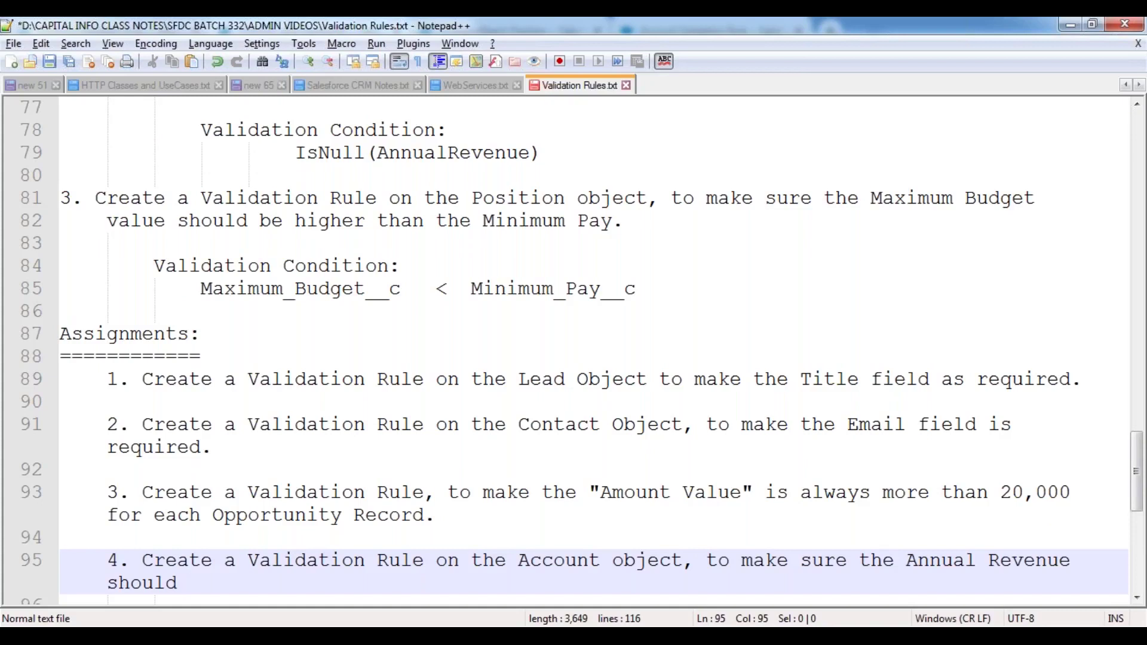
pyautogui.write('e')
pyautogui.press('BackSpace')
pyautogui.write('b')
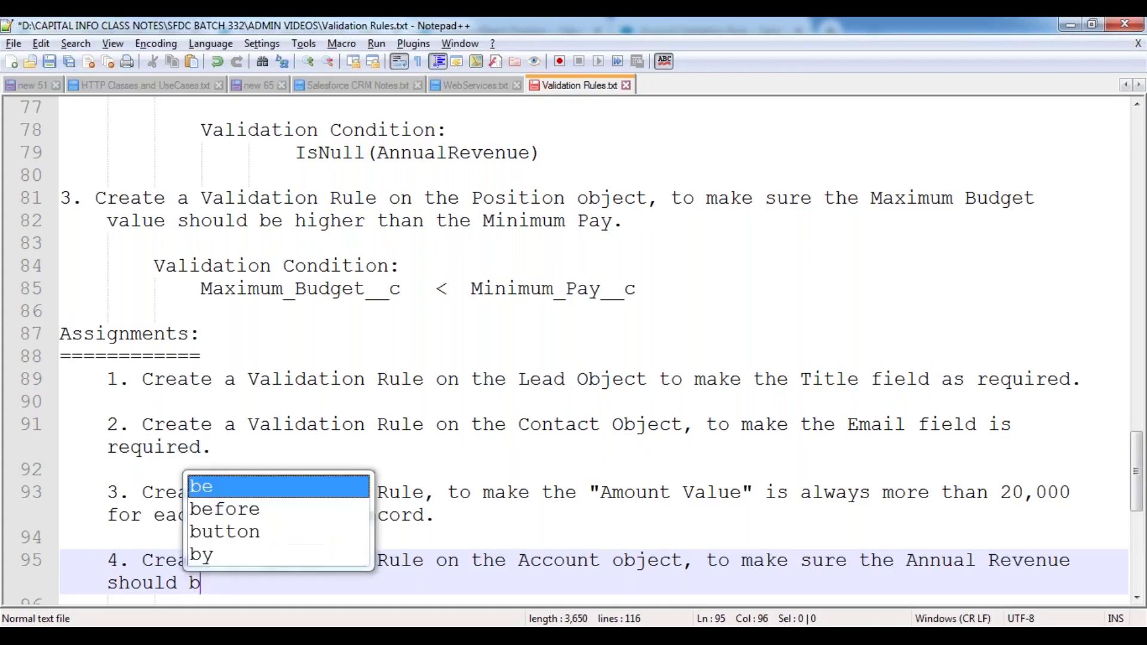
pyautogui.write('e more than ')
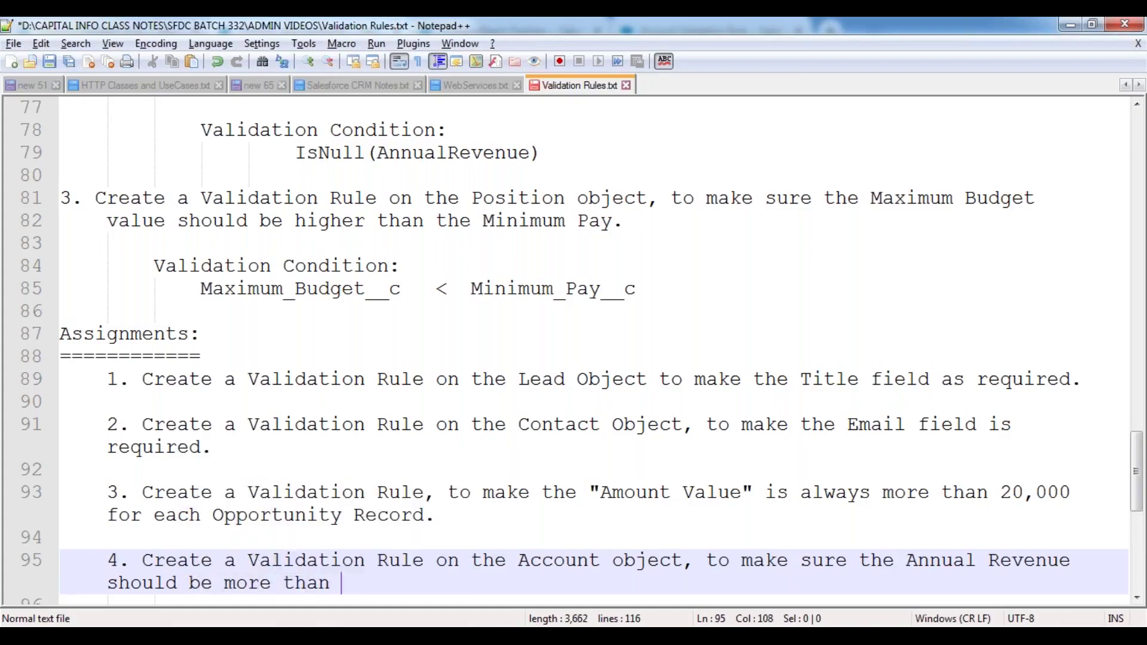
pyautogui.write('400000.')
# - End the assignment list with a blank line and save the Validation Rules notes
pyautogui.press('Return')
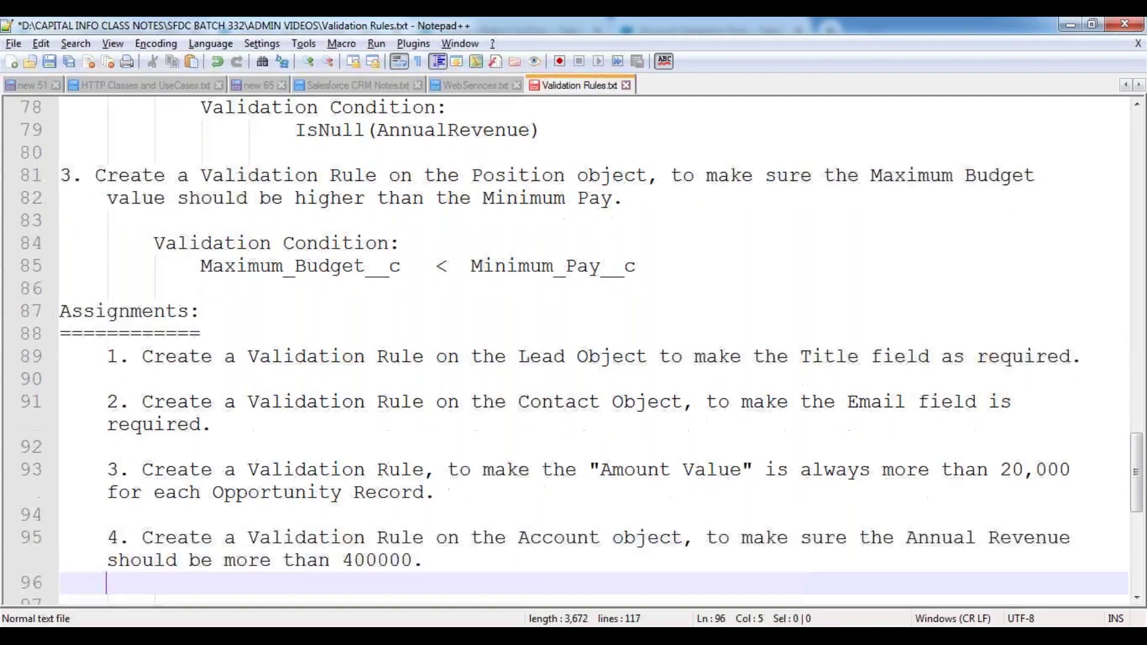
pyautogui.press('Return')
pyautogui.hotkey('ctrl', 's')
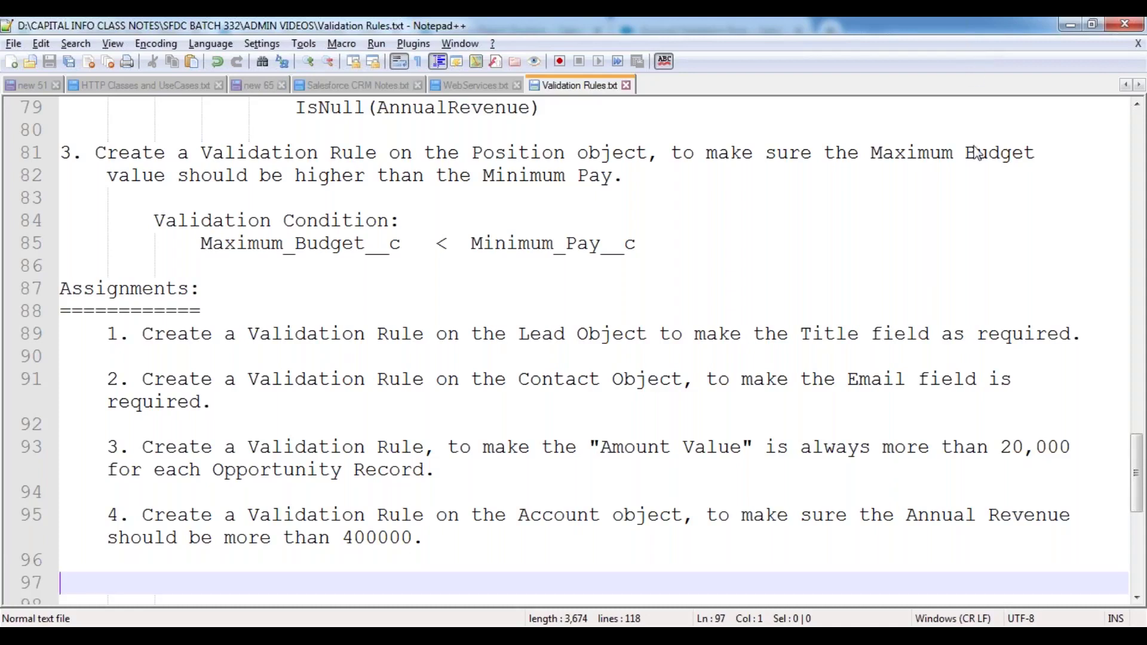
# - Leave the Validation Rules notes and return to the Java Developer position record in Chrome
pyautogui.click(626, 202)
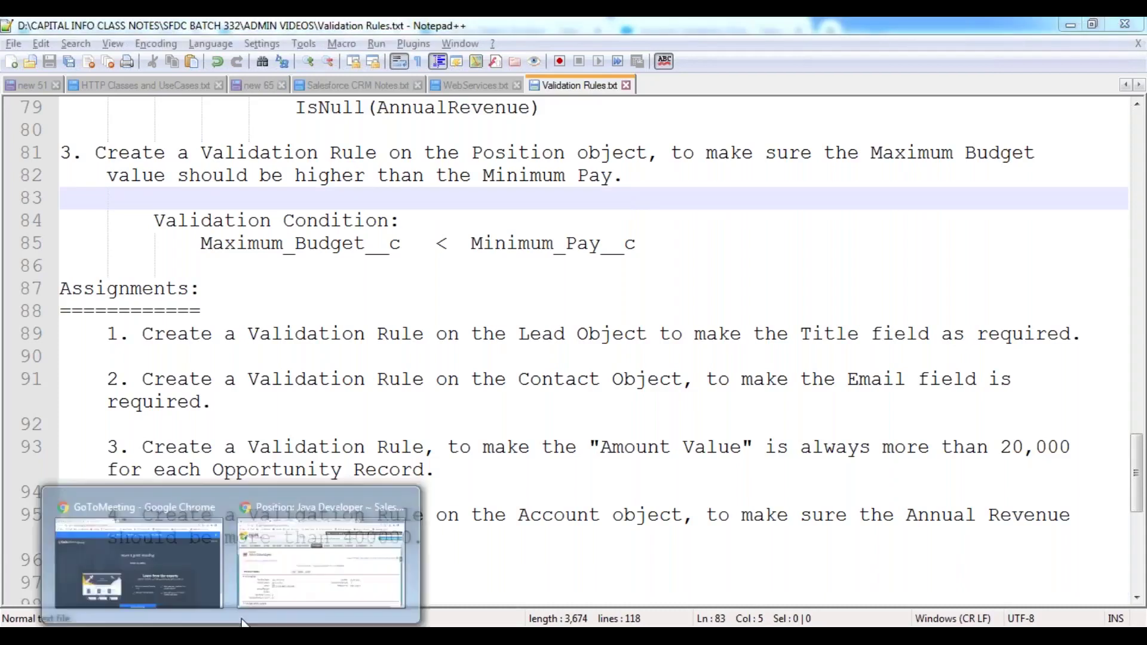
pyautogui.click(331, 503)
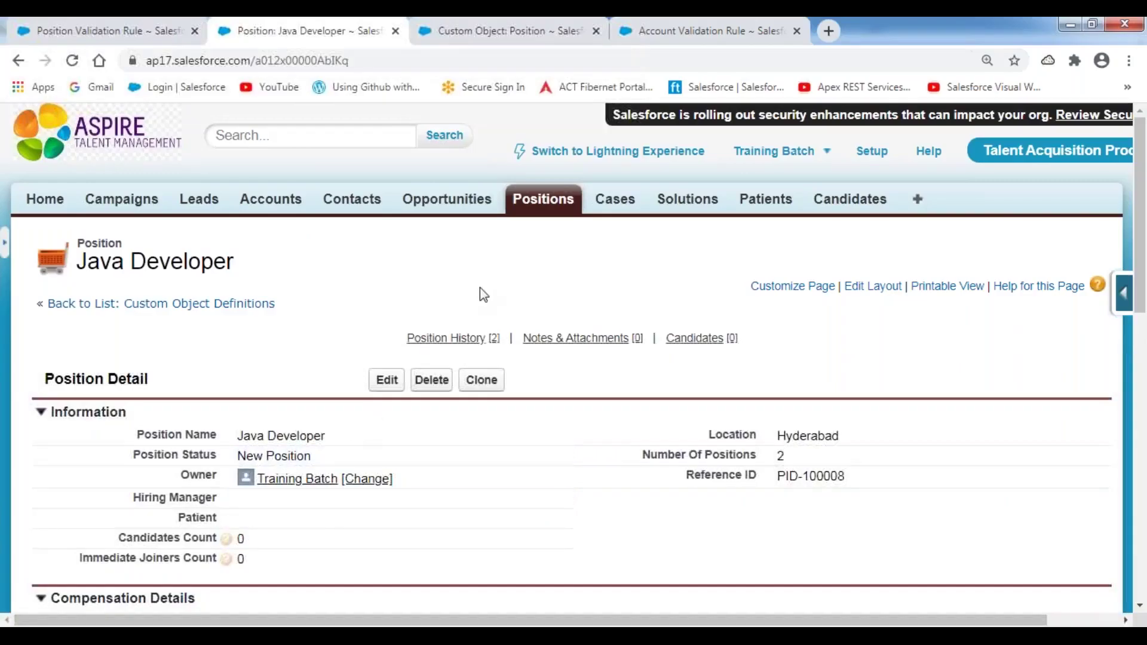
# - Scroll to Compensation Details showing Minimum Pay ₹15,00,000 and Maximum Budget ₹17,00,000
pyautogui.scroll(-3, 479, 290)
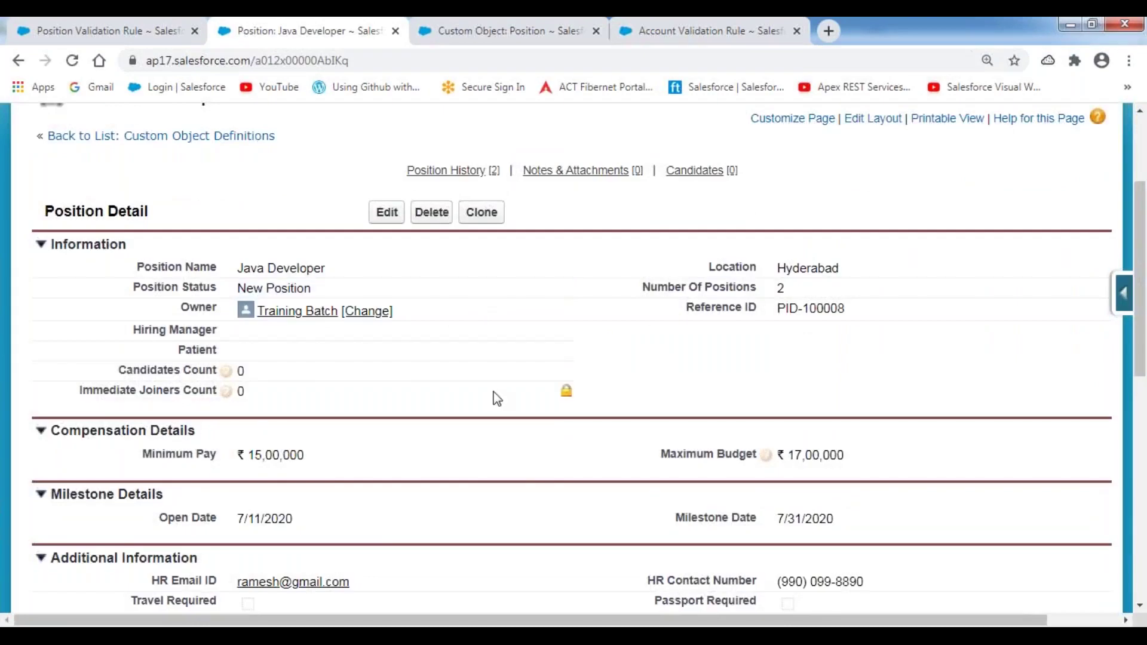
pyautogui.scroll(-3, 505, 400)
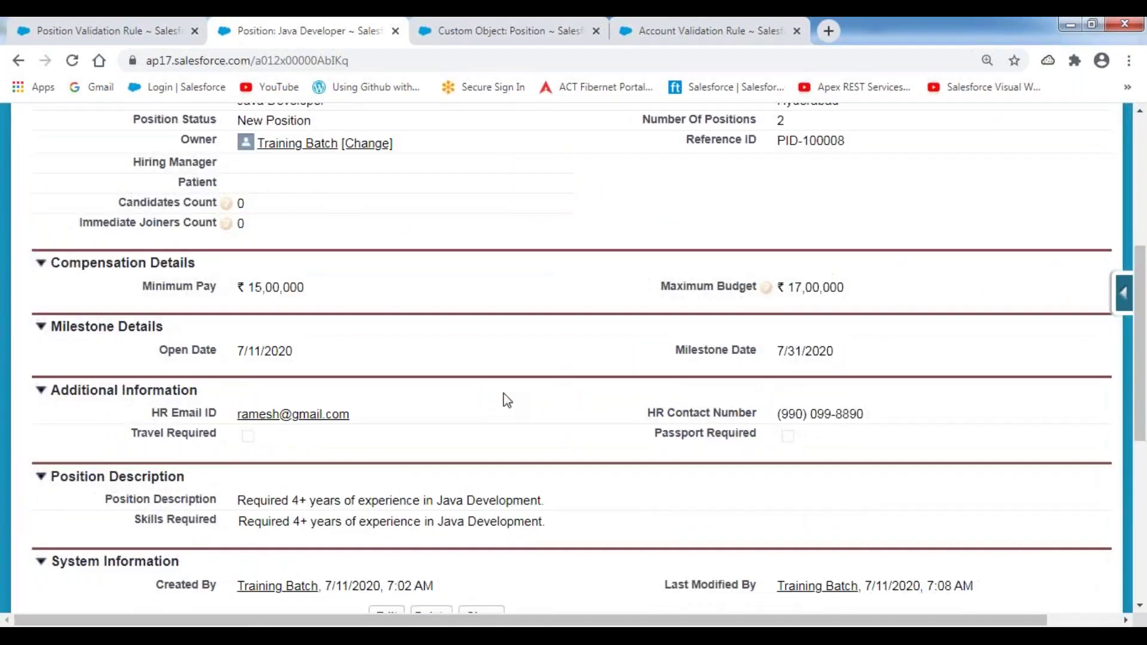
pyautogui.scroll(2, 507, 399)
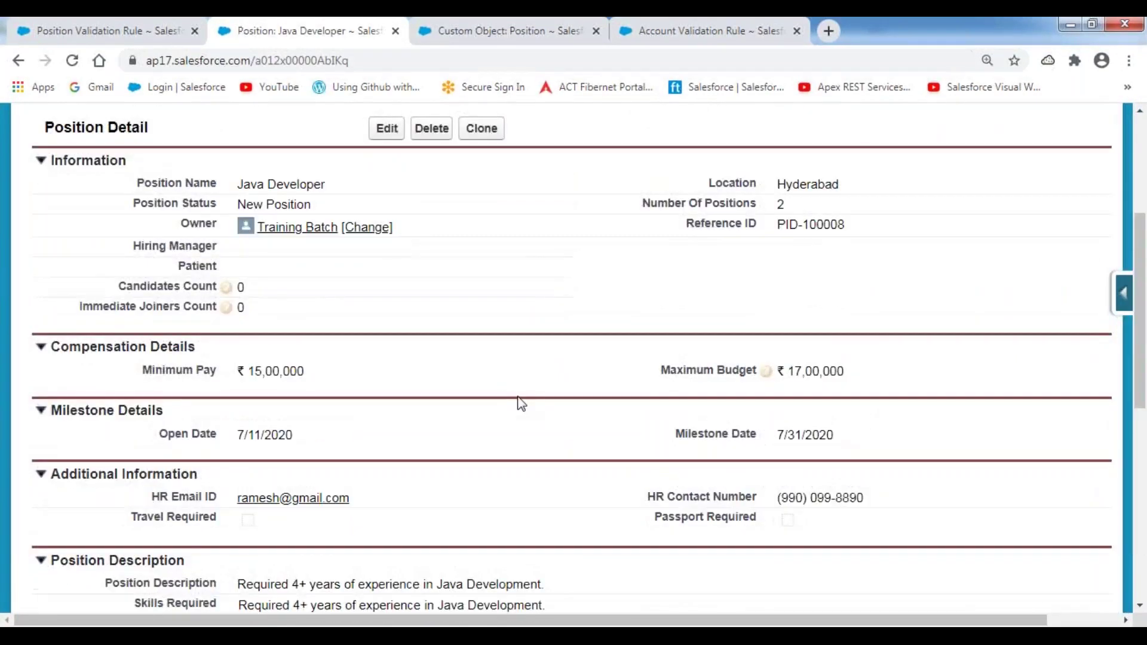
# - Try saving Minimum Pay 1900000, get the Maximum Budget validation error, and cancel to keep ₹15,00,000
pyautogui.doubleClick(337, 377)
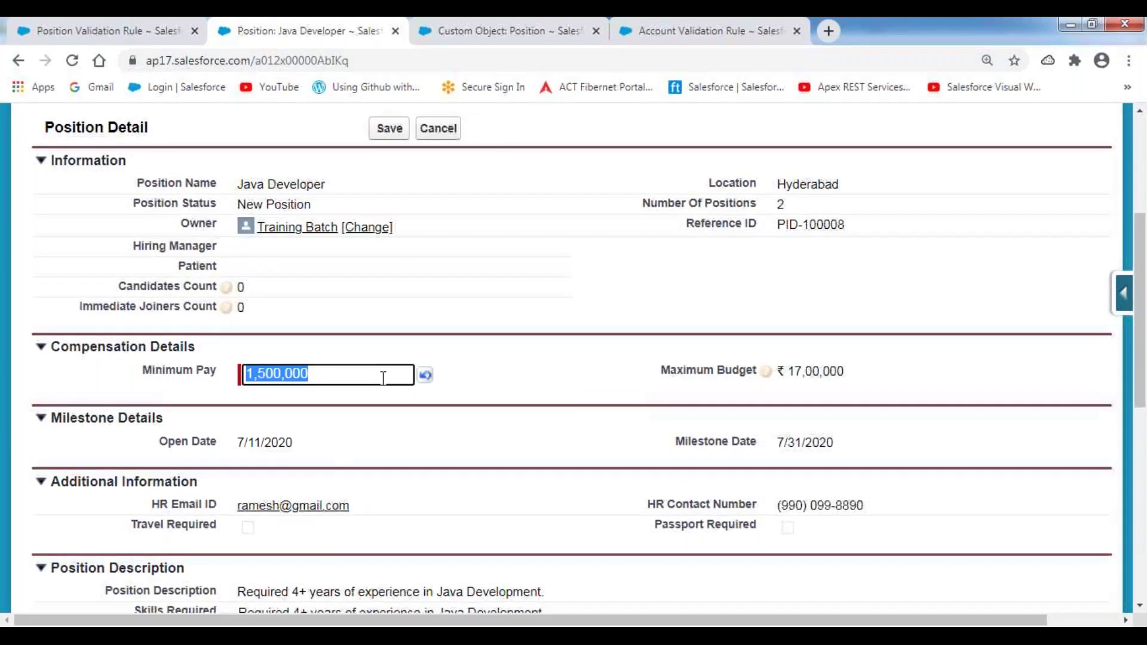
pyautogui.press('BackSpace')
pyautogui.write('1900000')
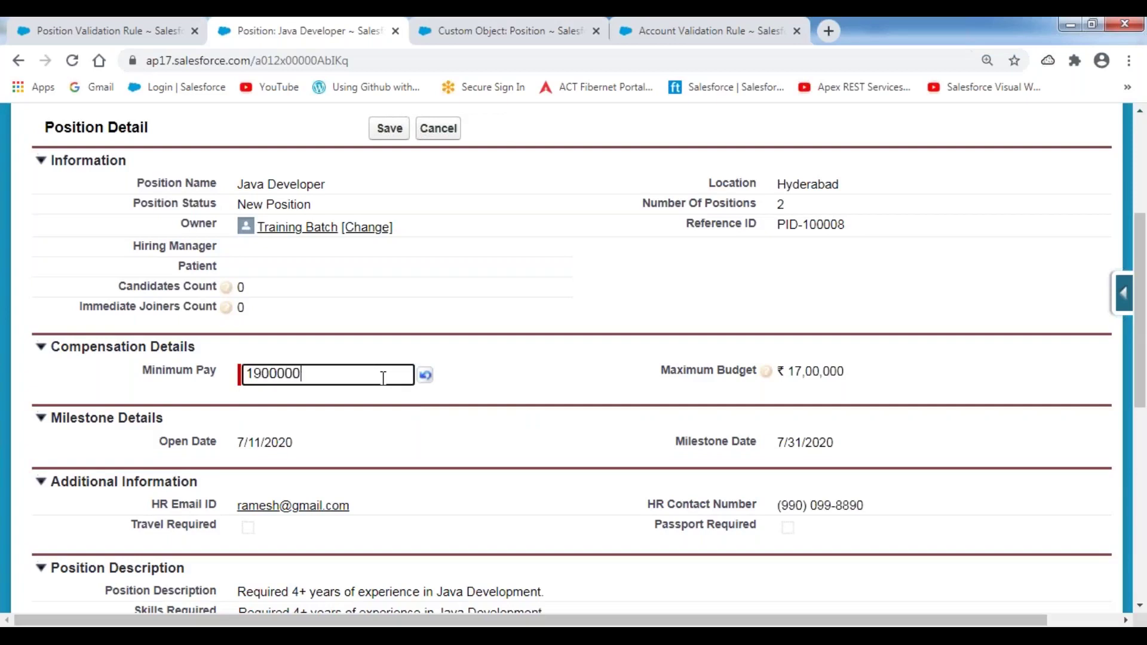
pyautogui.click(382, 130)
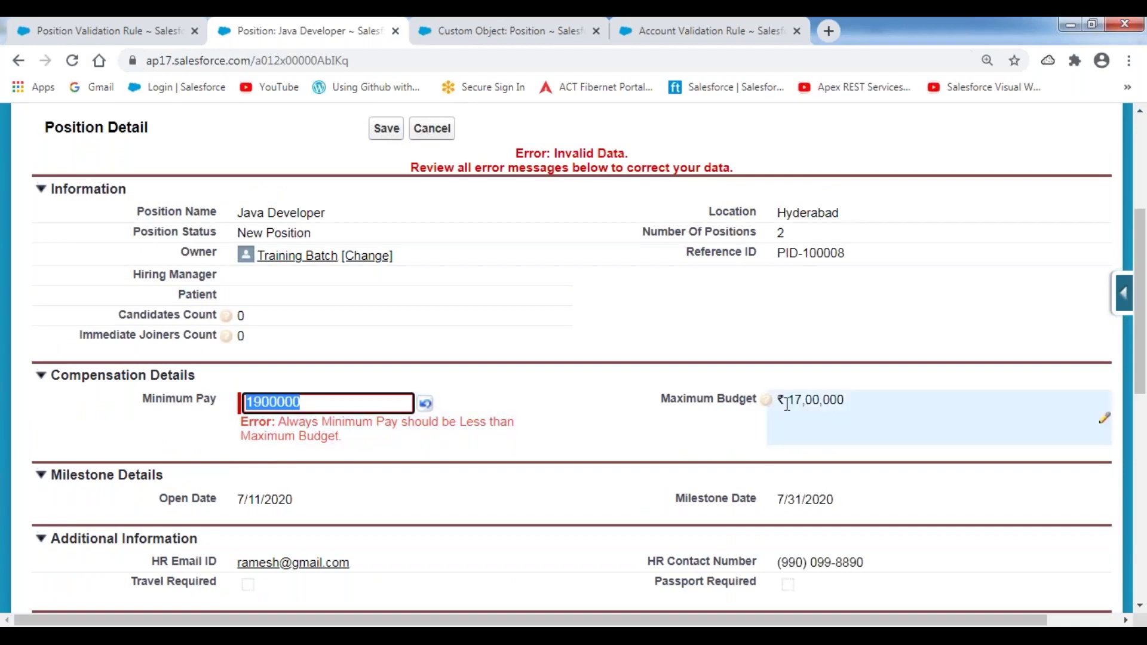
pyautogui.click(611, 422)
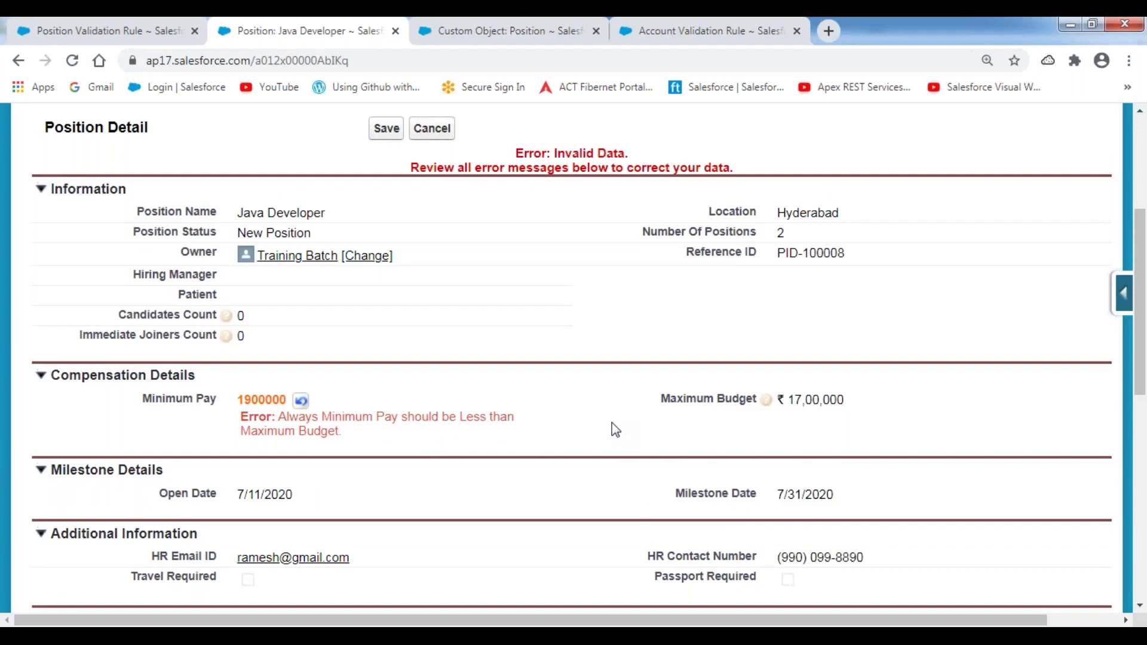
pyautogui.click(442, 128)
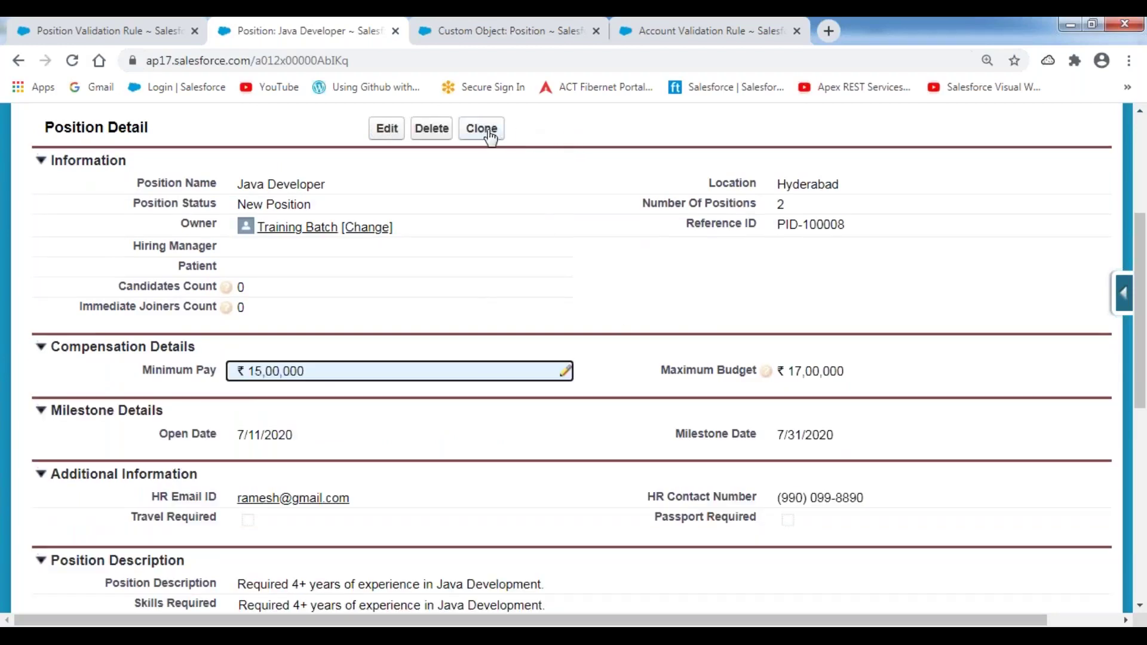